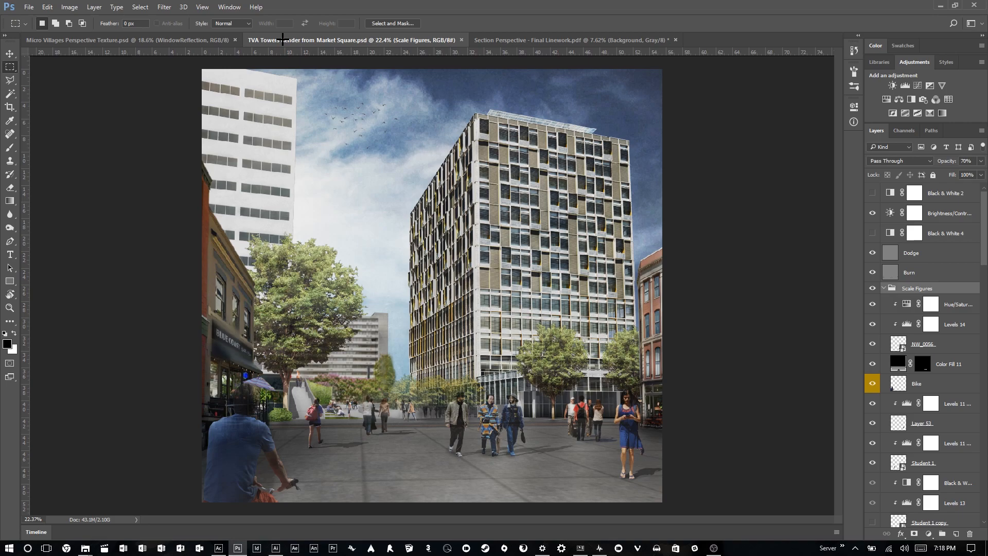
Bring up Micro Villages Perspective Texture.psd, and in Illustrator's Demonbreun Looking West.ai hide the Photoshop New layer.
{"action": "left_click", "coordinate": [150, 38]}
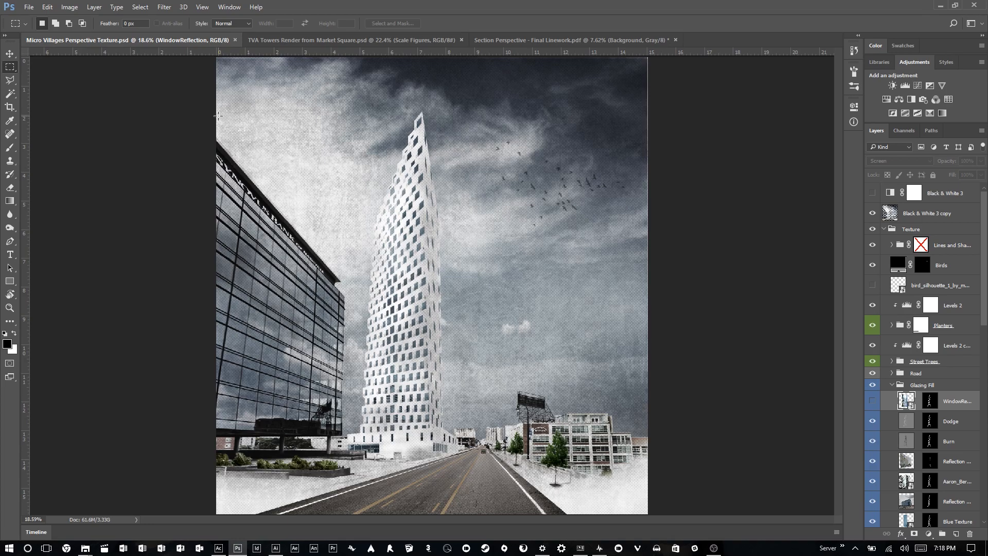
{"action": "key", "text": "r"}
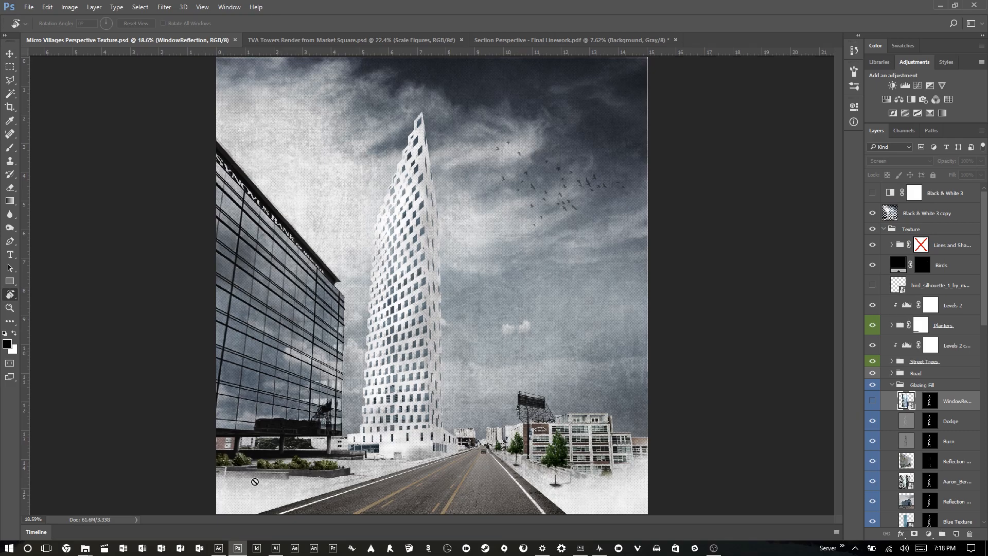
{"action": "left_click", "coordinate": [276, 548]}
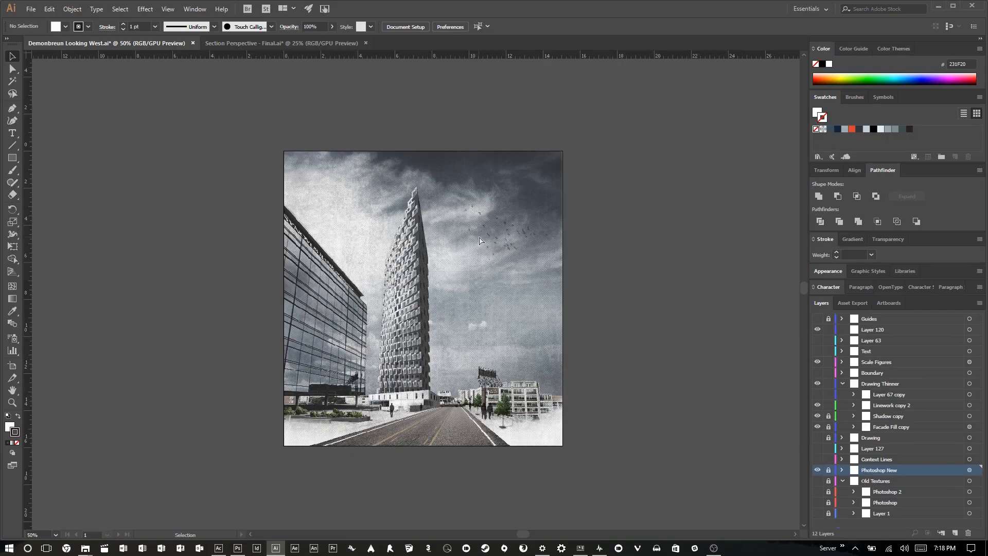
{"action": "key", "text": "ctrl+0"}
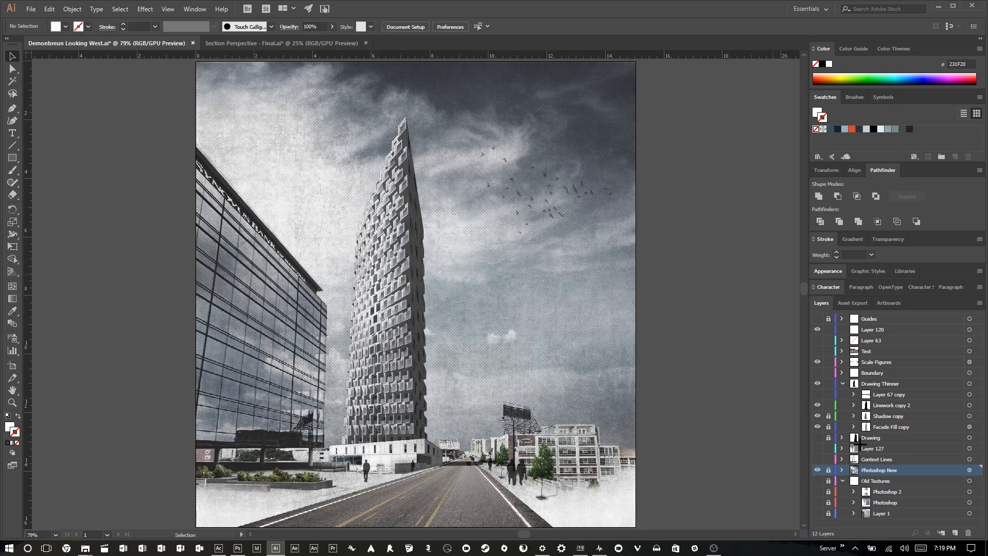
{"action": "left_click", "coordinate": [817, 469]}
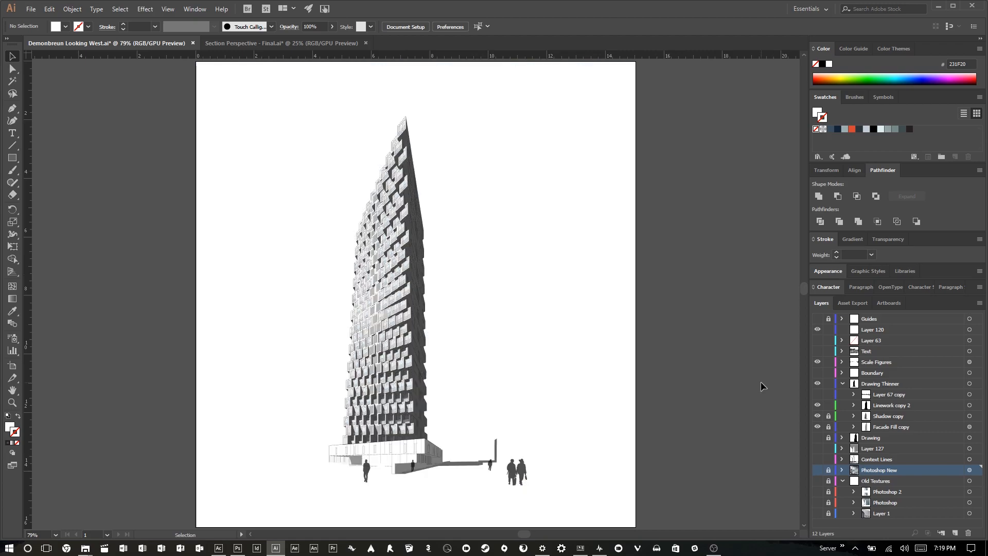
Examine the tower's facade linework up close, picking one window panel outline and clearing the selection.
{"action": "scroll", "coordinate": [426, 184], "scroll_direction": "up", "scroll_amount": 8}
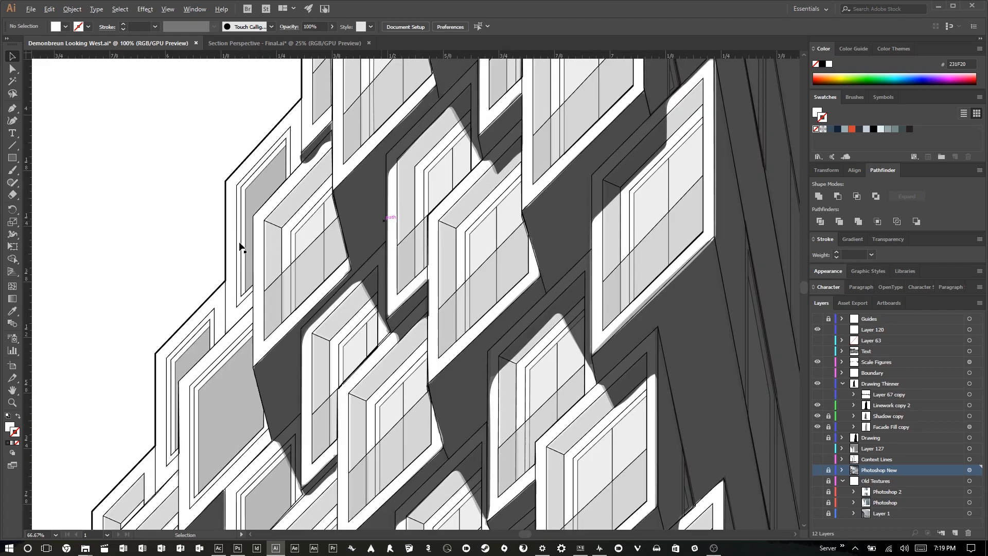
{"action": "left_click", "coordinate": [240, 166]}
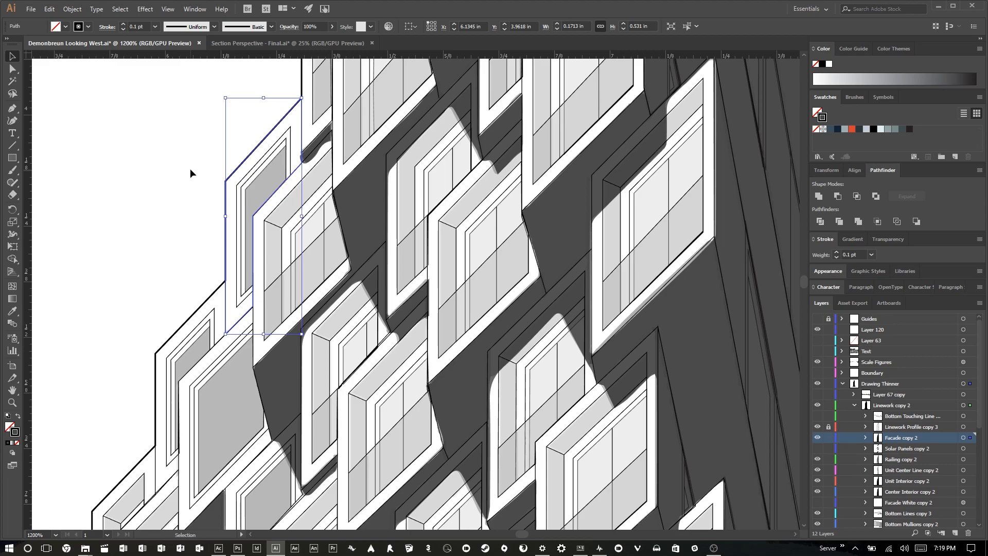
{"action": "scroll", "coordinate": [190, 168], "scroll_direction": "down", "scroll_amount": 10}
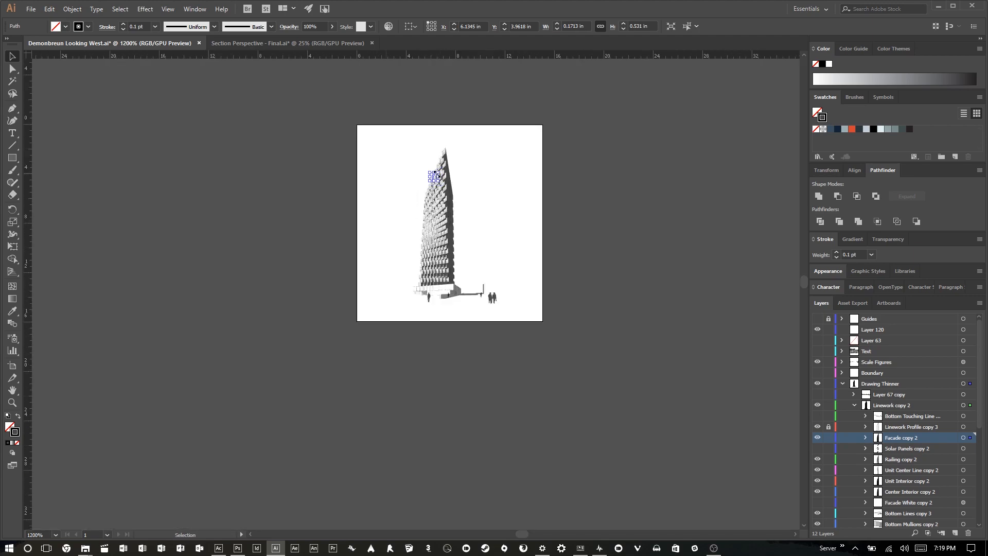
{"action": "scroll", "coordinate": [437, 176], "scroll_direction": "up", "scroll_amount": 1}
{"action": "key", "text": "ctrl+shift+a"}
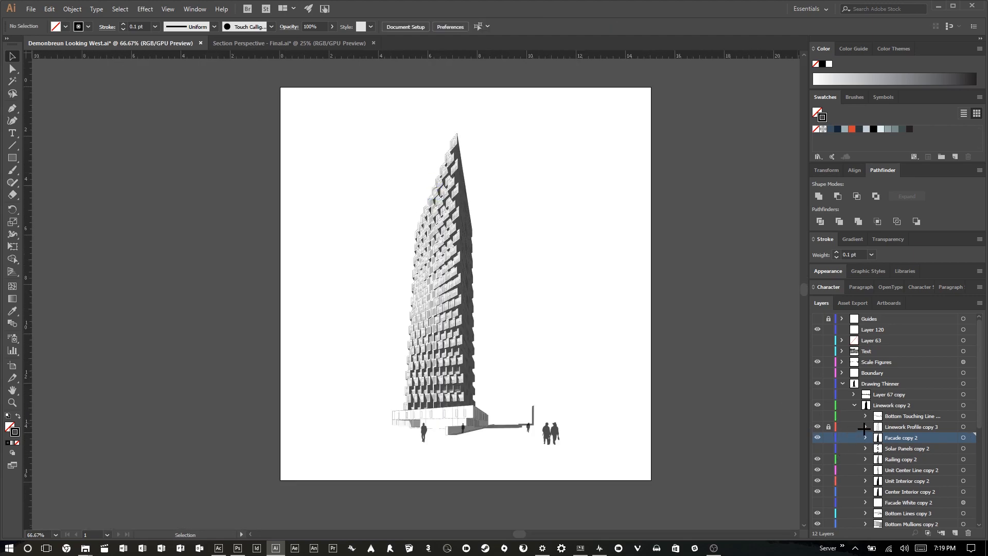
Show the Photoshop New layer again and compare the Illustrator composite with the texture file in Photoshop.
{"action": "scroll", "coordinate": [863, 428], "scroll_direction": "down", "scroll_amount": 6}
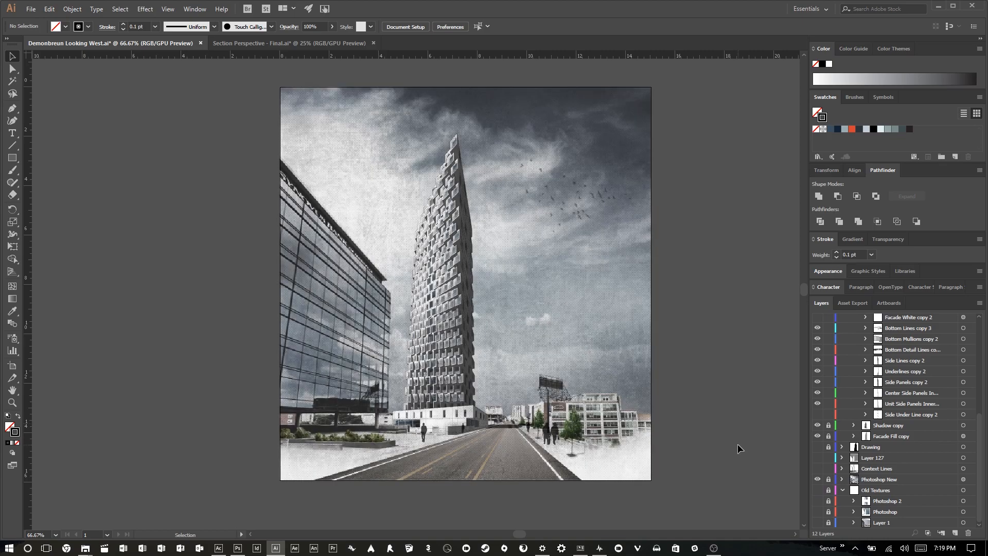
{"action": "left_click", "coordinate": [237, 547]}
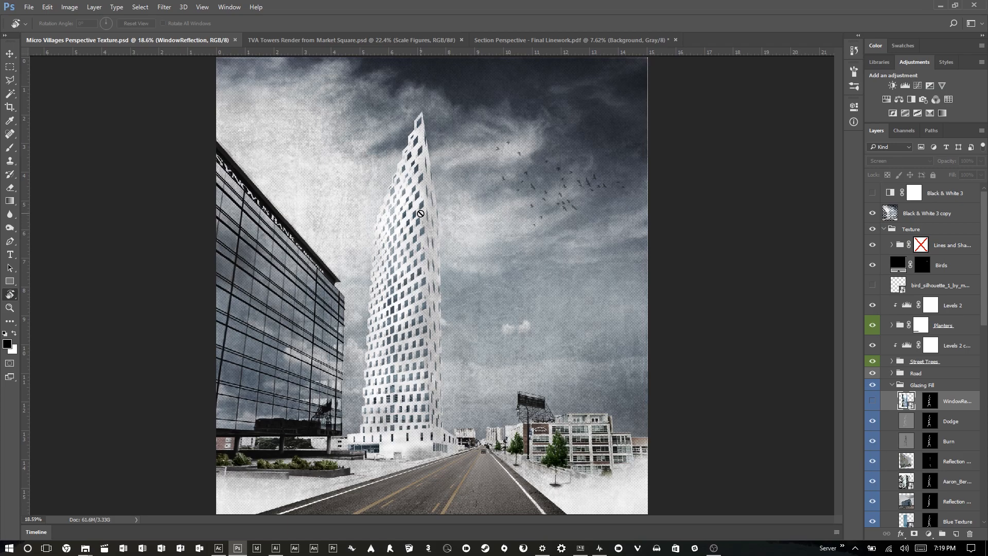
{"action": "left_click", "coordinate": [276, 547]}
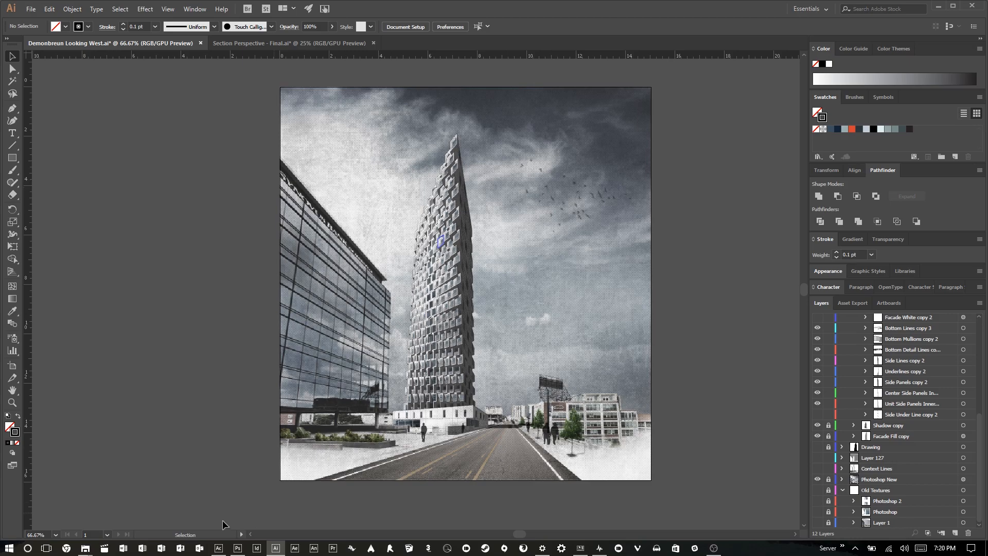
Hide the Photoshop New layer and collapse the Drawing Thinner layer in the layer list.
{"action": "left_click", "coordinate": [817, 479]}
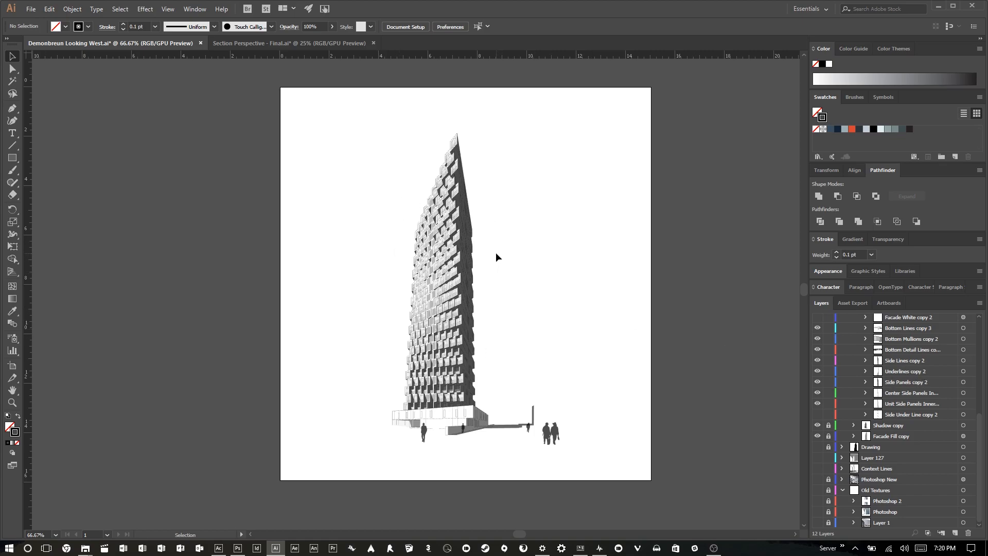
{"action": "left_click", "coordinate": [12, 298]}
{"action": "scroll", "coordinate": [652, 484], "scroll_direction": "left", "scroll_amount": 1}
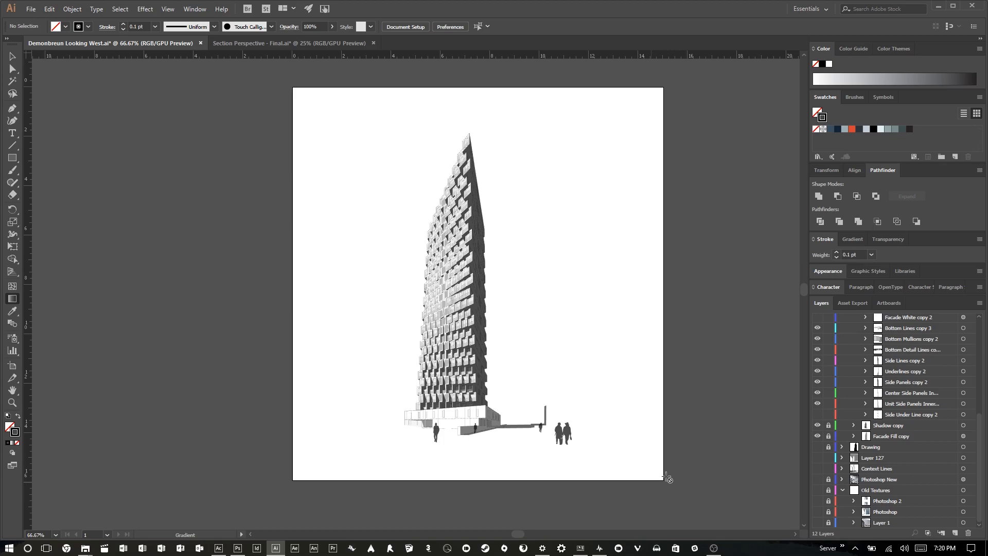
{"action": "scroll", "coordinate": [180, 79], "scroll_direction": "up", "scroll_amount": 3}
{"action": "scroll", "coordinate": [180, 79], "scroll_direction": "left", "scroll_amount": 1}
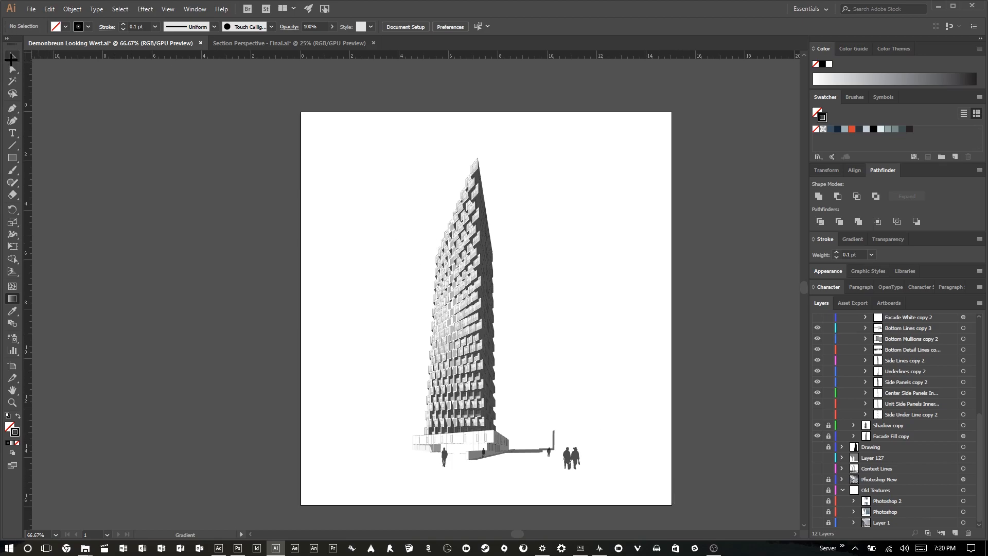
{"action": "left_click", "coordinate": [11, 57]}
{"action": "scroll", "coordinate": [941, 391], "scroll_direction": "up", "scroll_amount": 6}
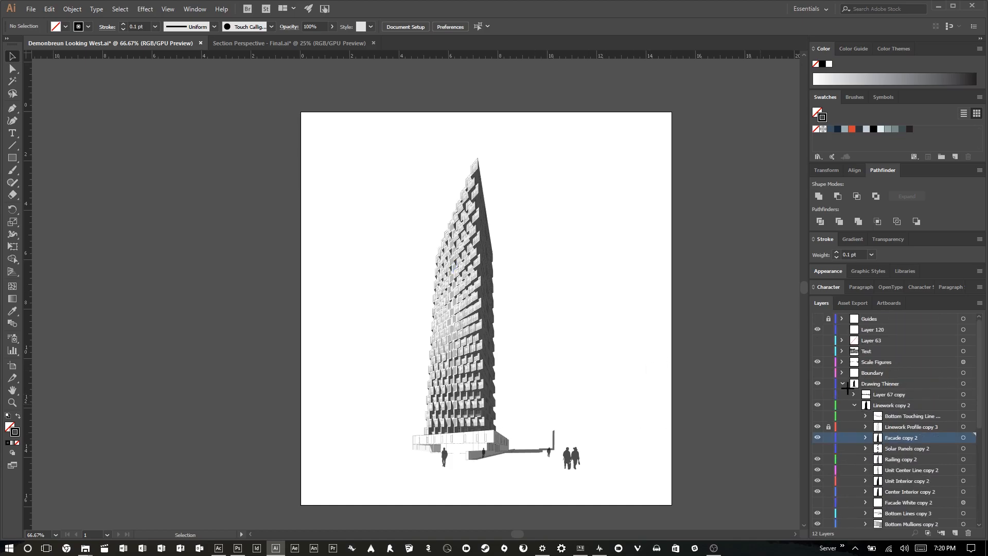
{"action": "left_click", "coordinate": [843, 383]}
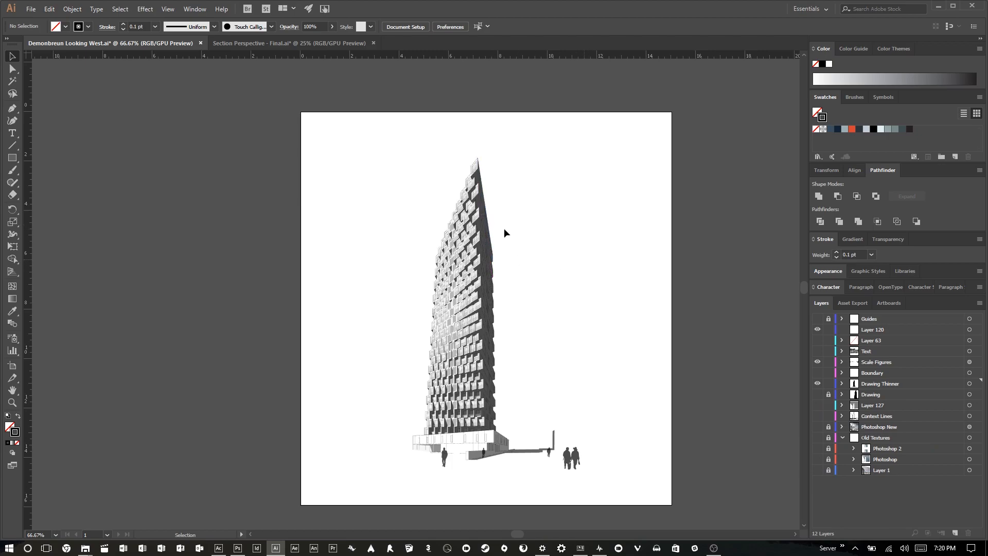
Switch to Photoshop and, on a new layer above the bird silhouette layer, fill a rectangle about 3.3 by 3.8 in with black over the birds.
{"action": "left_click", "coordinate": [238, 547]}
{"action": "left_click", "coordinate": [888, 230]}
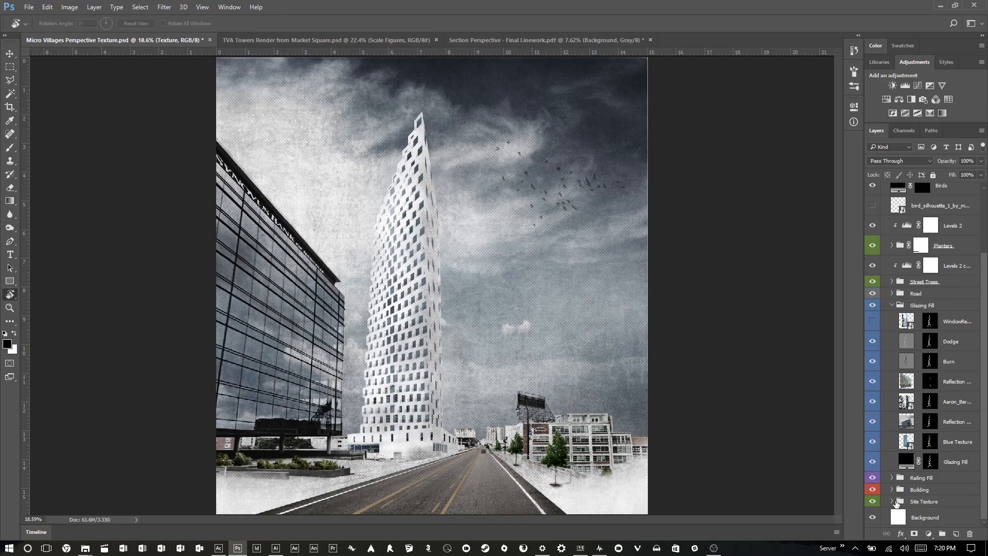
{"action": "left_click", "coordinate": [931, 285]}
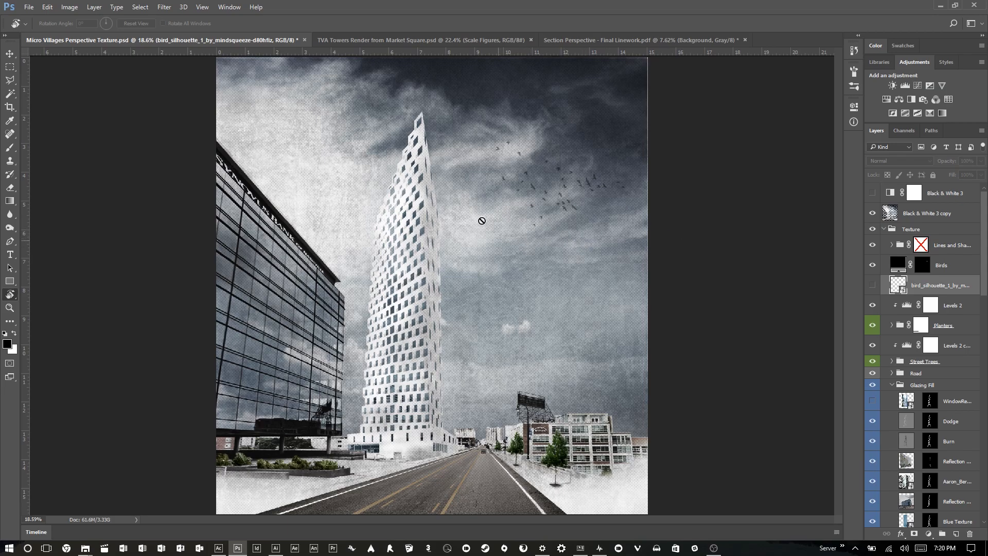
{"action": "left_click", "coordinate": [10, 67]}
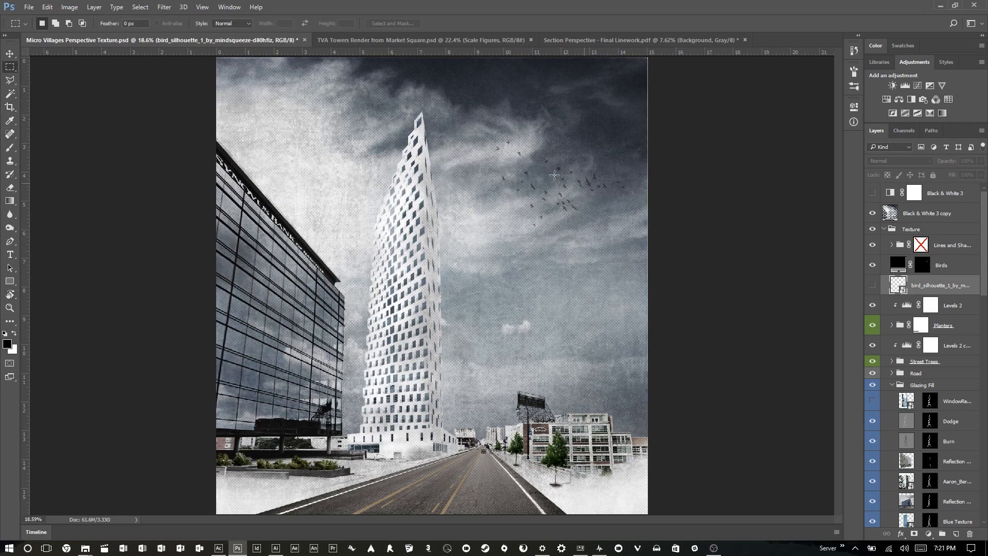
{"action": "left_click_drag", "start_coordinate": [517, 160], "coordinate": [611, 269]}
{"action": "left_click", "coordinate": [957, 533]}
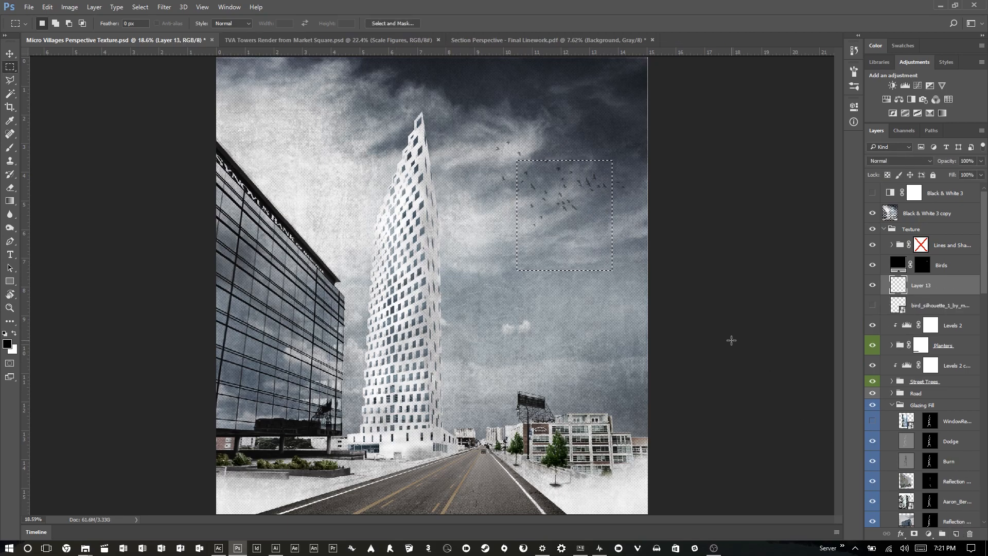
{"action": "key", "text": "alt+BackSpace"}
Save the texture document and clear the rectangular selection.
{"action": "key", "text": "v"}
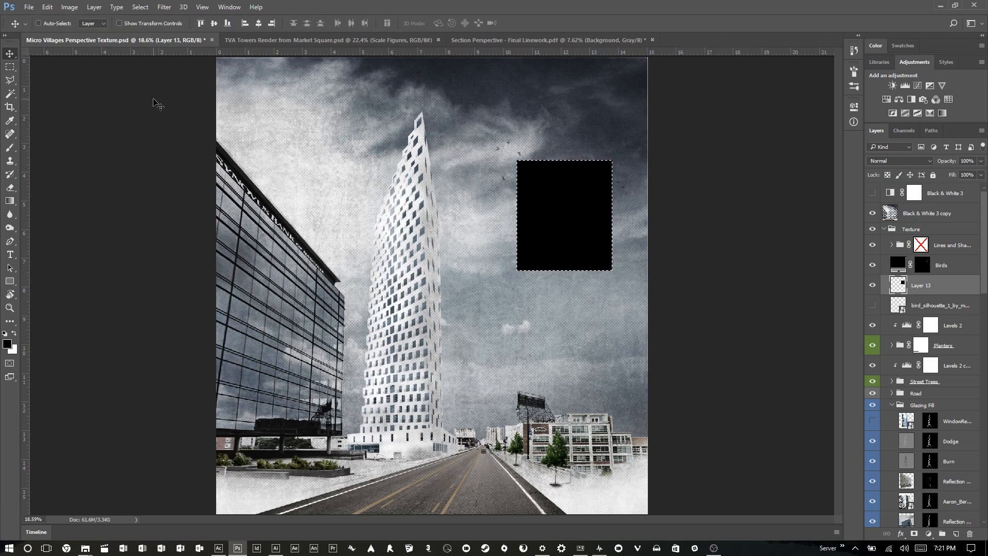
{"action": "key", "text": "ctrl+t"}
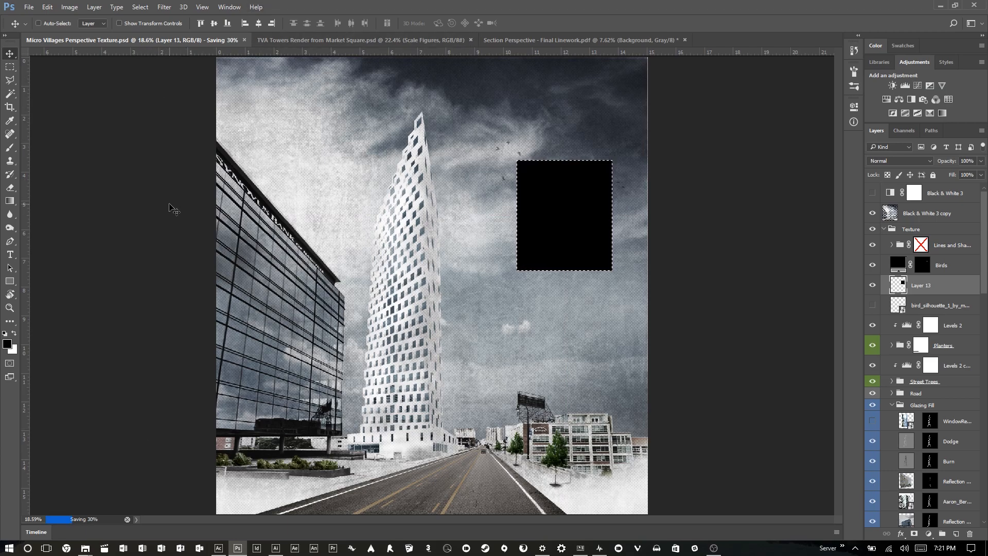
{"action": "key", "text": "ctrl+d"}
{"action": "key", "text": "m"}
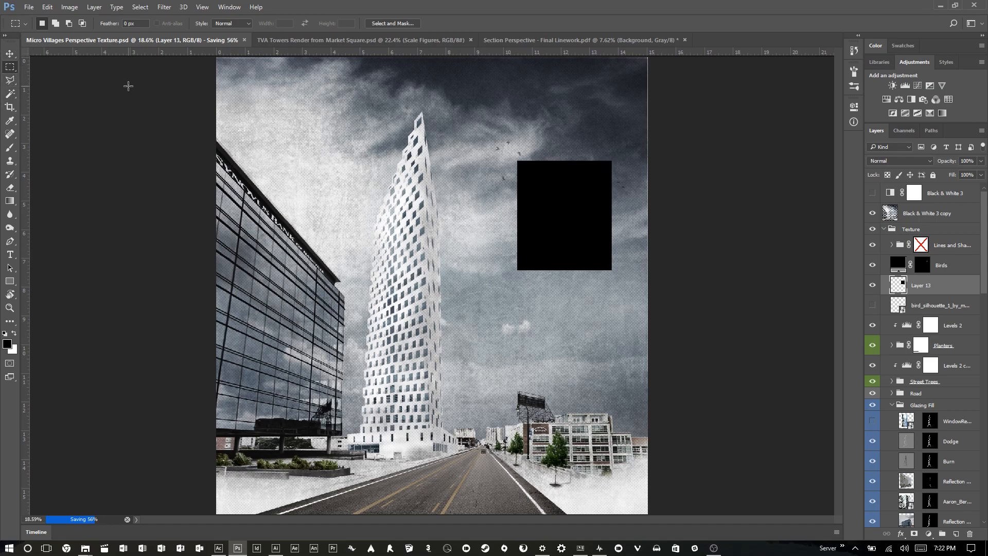
{"action": "left_click", "coordinate": [981, 23]}
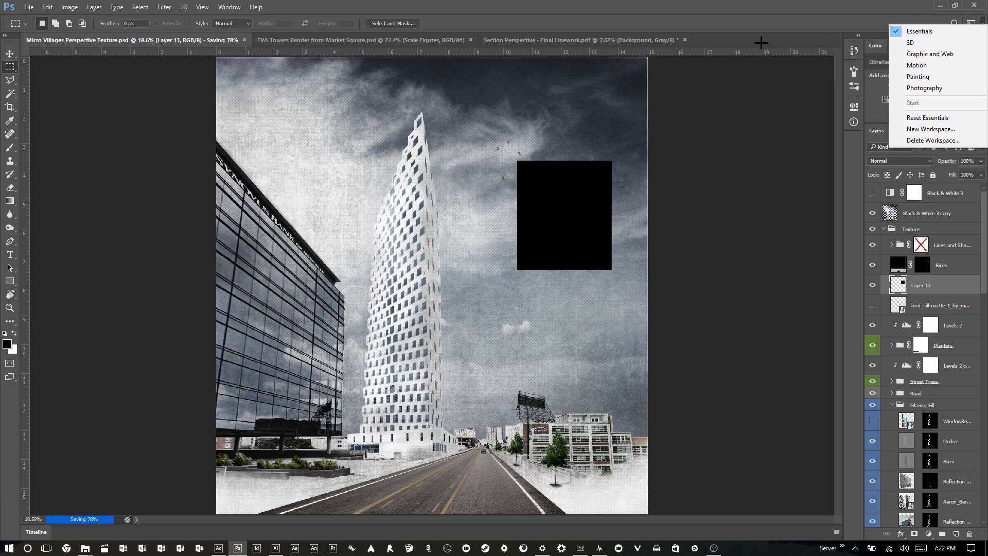
{"action": "left_click", "coordinate": [760, 154]}
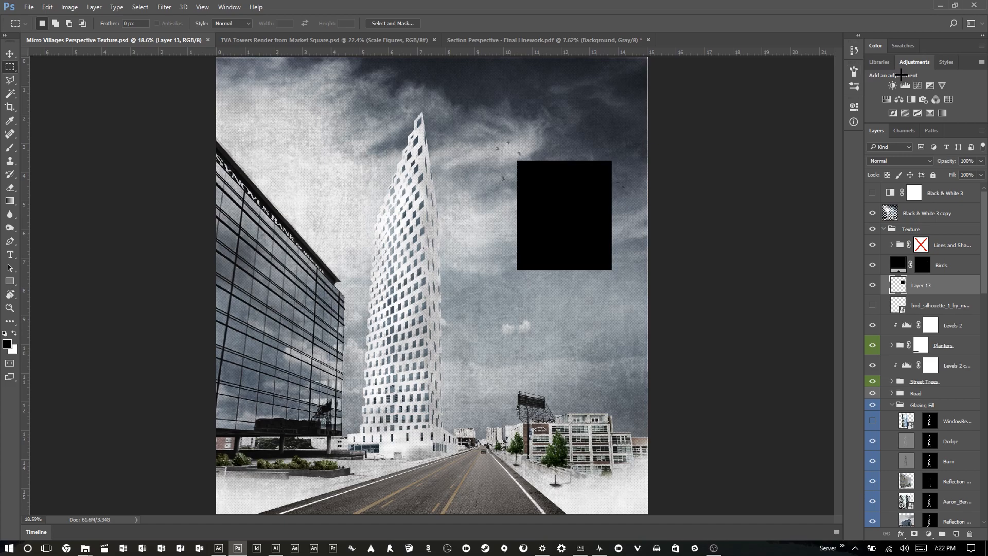
{"action": "left_click", "coordinate": [857, 35]}
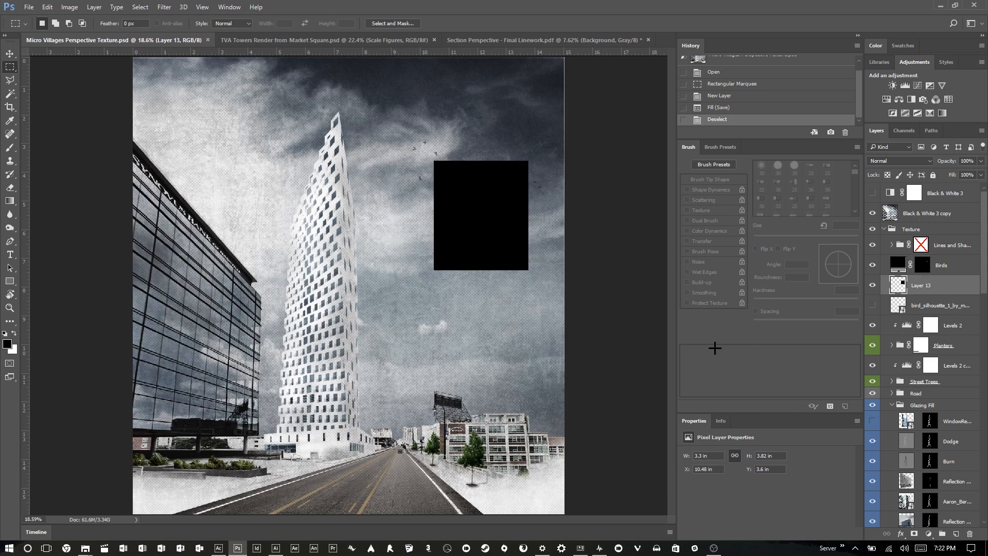
{"action": "left_click", "coordinate": [856, 34]}
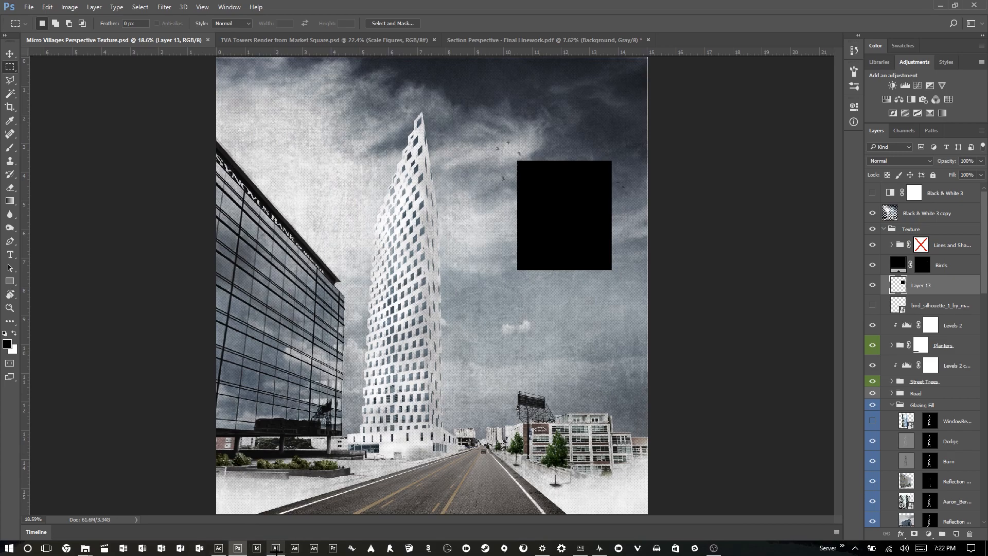
Switch to Illustrator, update the modified linked texture image, and try to close Demonbreun Looking West.ai.
{"action": "mouse_move", "coordinate": [276, 552]}
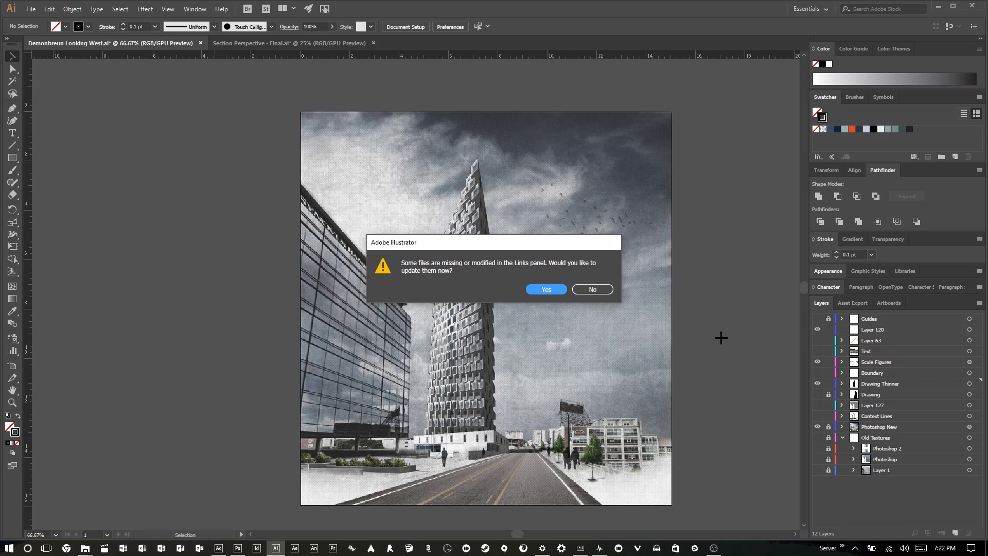
{"action": "left_click", "coordinate": [547, 289]}
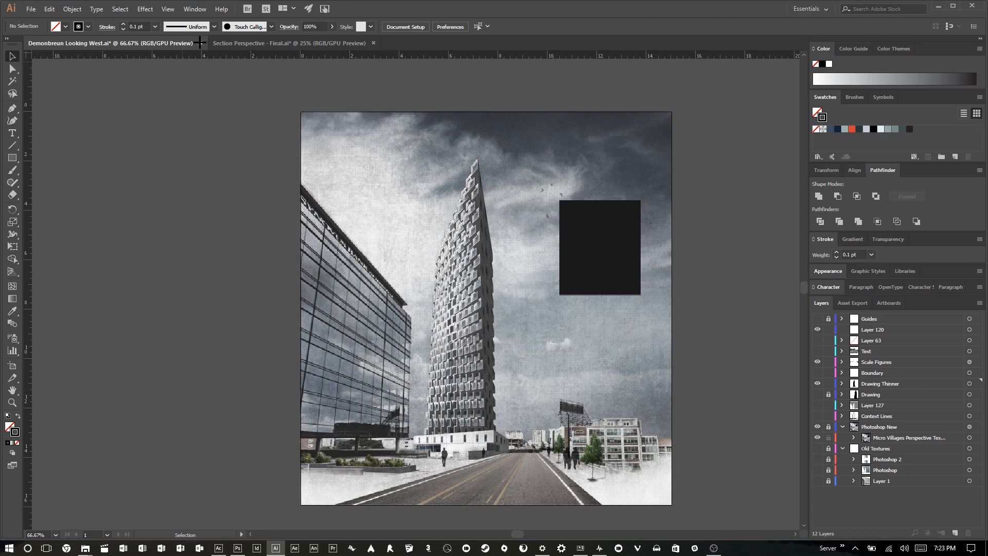
{"action": "key", "text": "ctrl+w"}
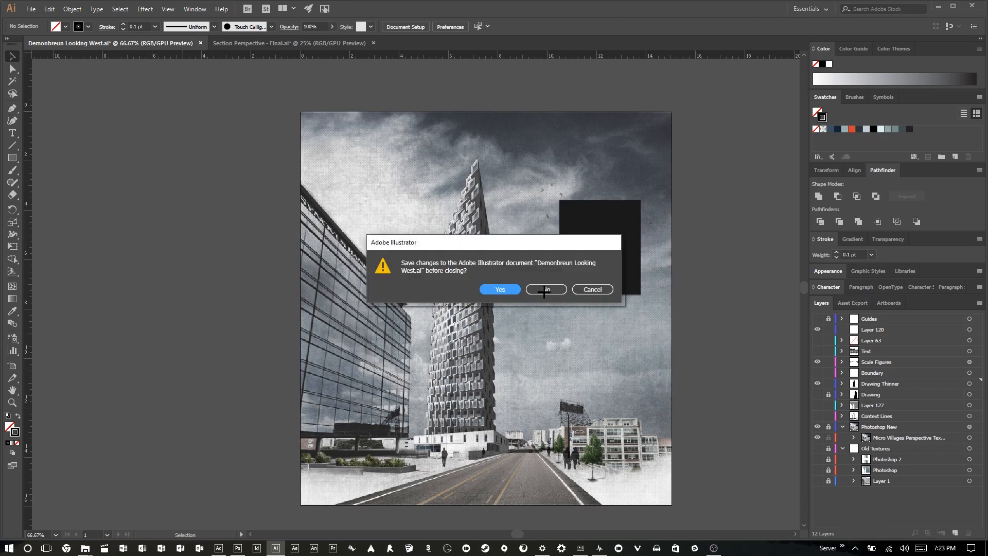
{"action": "key", "text": "Escape"}
Switch to Photoshop, close Micro Villages Perspective Texture.psd and view the TVA Towers render from Market Square.
{"action": "left_click", "coordinate": [237, 547]}
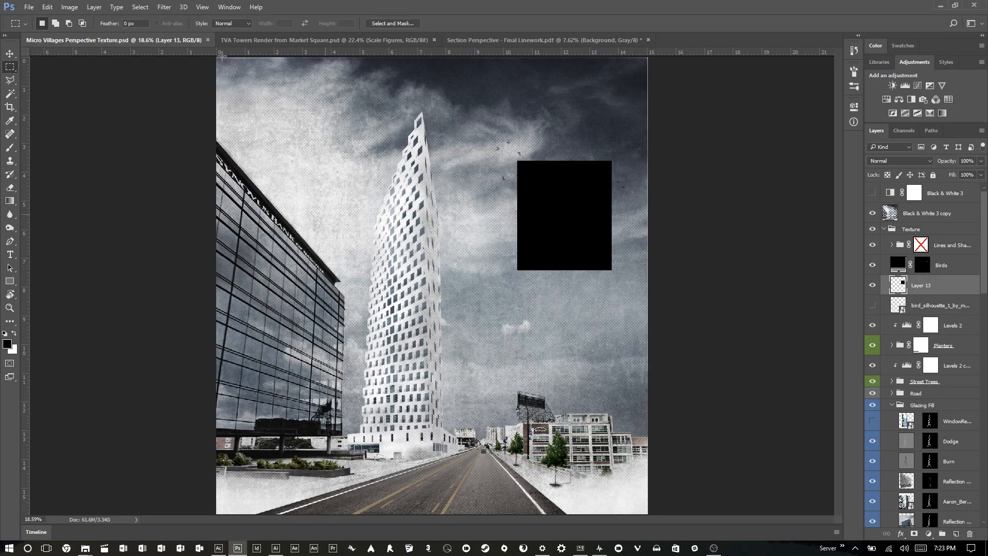
{"action": "left_click", "coordinate": [208, 40]}
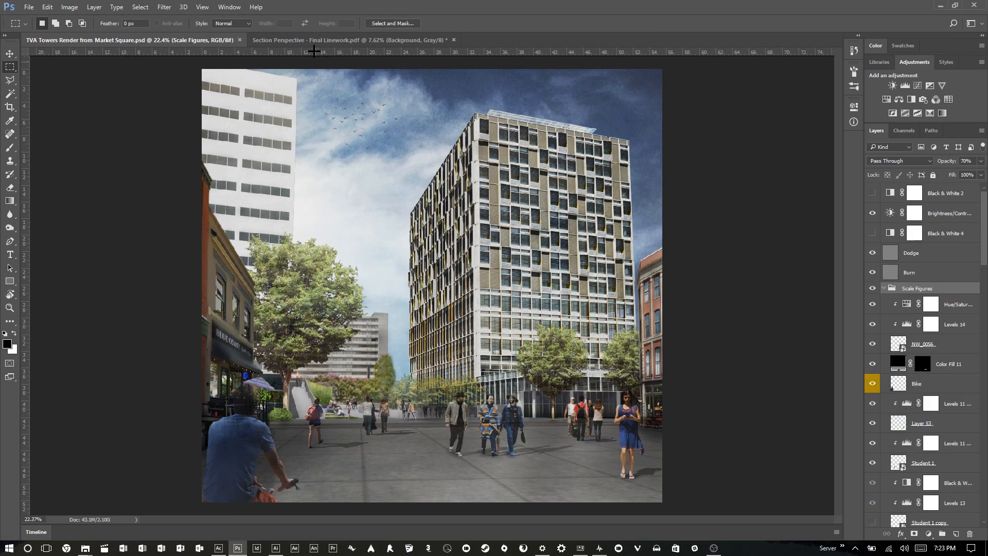
{"action": "scroll", "coordinate": [612, 313], "scroll_direction": "down", "scroll_amount": 2}
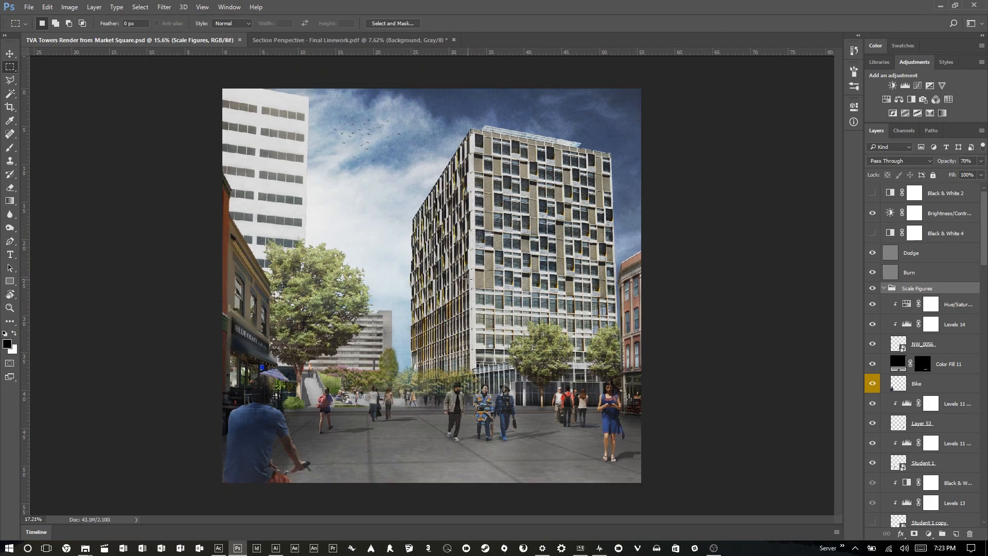
{"action": "scroll", "coordinate": [469, 278], "scroll_direction": "up", "scroll_amount": 3}
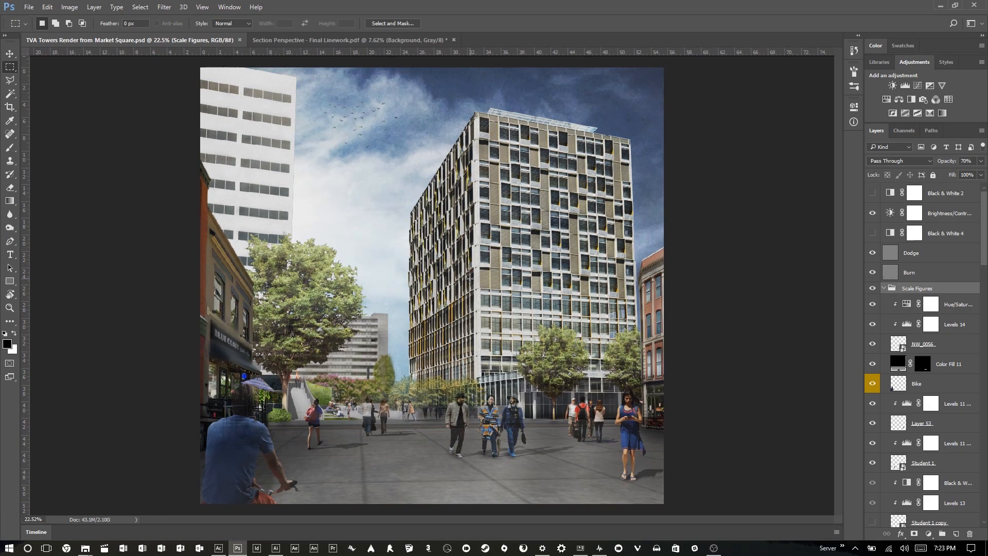
Open the TVA_Towers_Update PNG render from the Session 01 Files folder as its own document in Photoshop.
{"action": "mouse_move", "coordinate": [85, 548]}
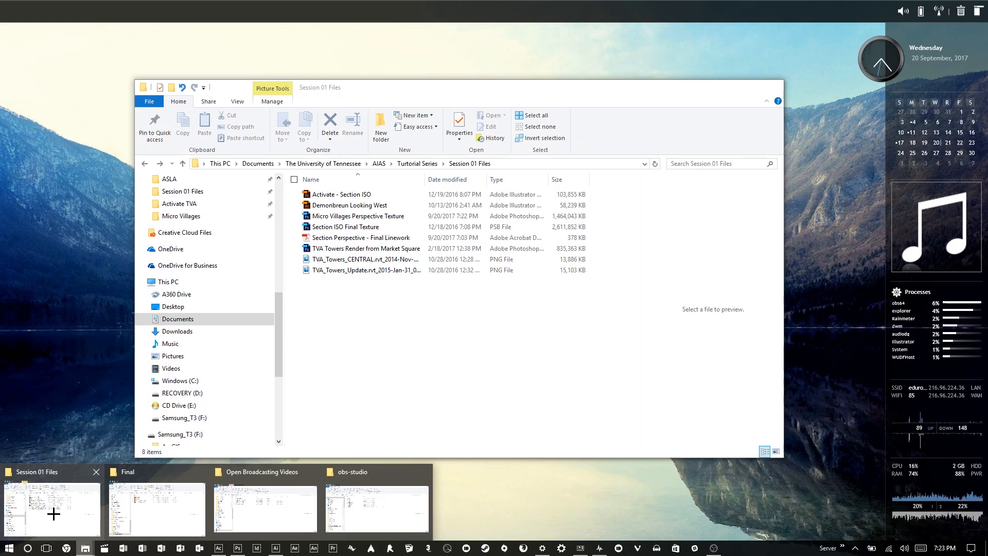
{"action": "left_click", "coordinate": [48, 515]}
{"action": "left_click", "coordinate": [401, 271]}
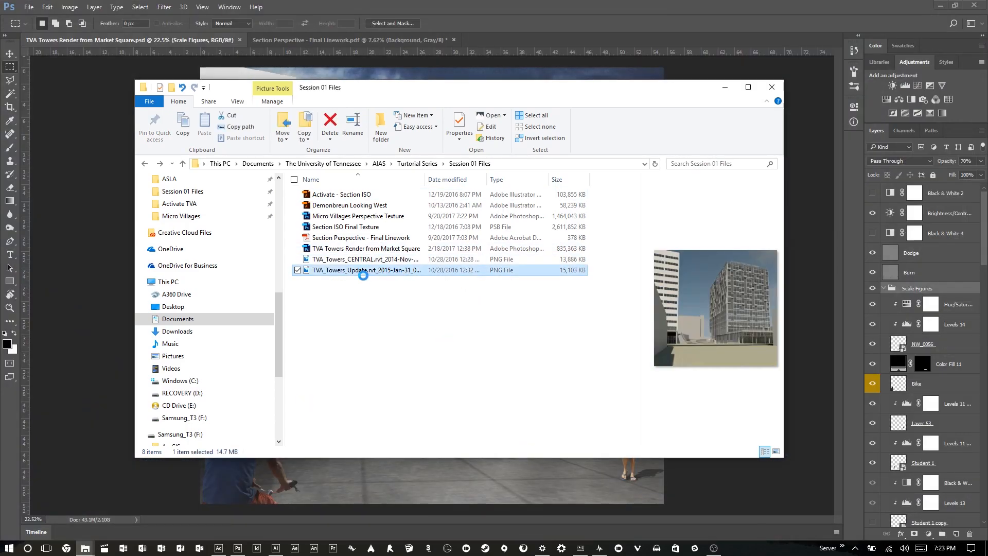
{"action": "left_click_drag", "start_coordinate": [353, 272], "coordinate": [531, 44]}
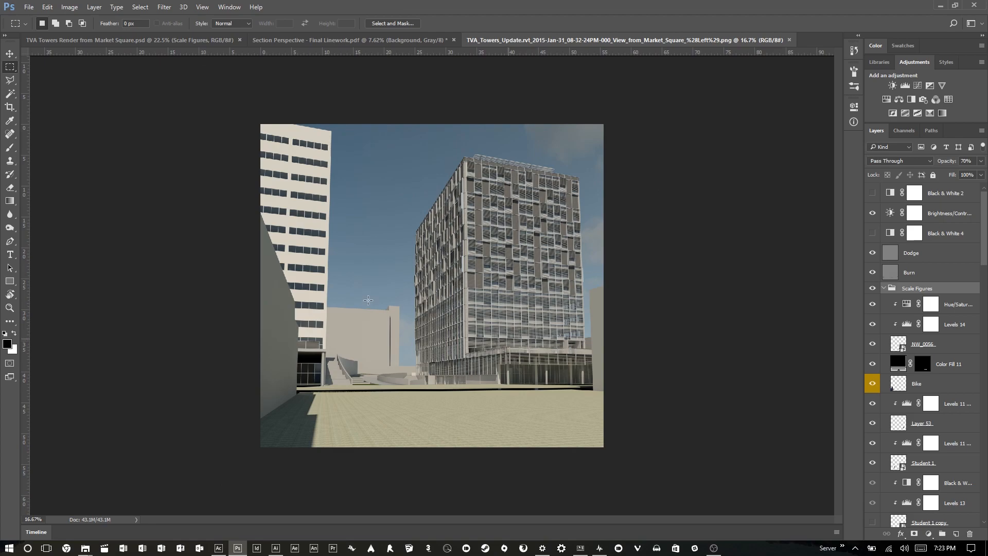
{"action": "scroll", "coordinate": [415, 295], "scroll_direction": "up", "scroll_amount": 1}
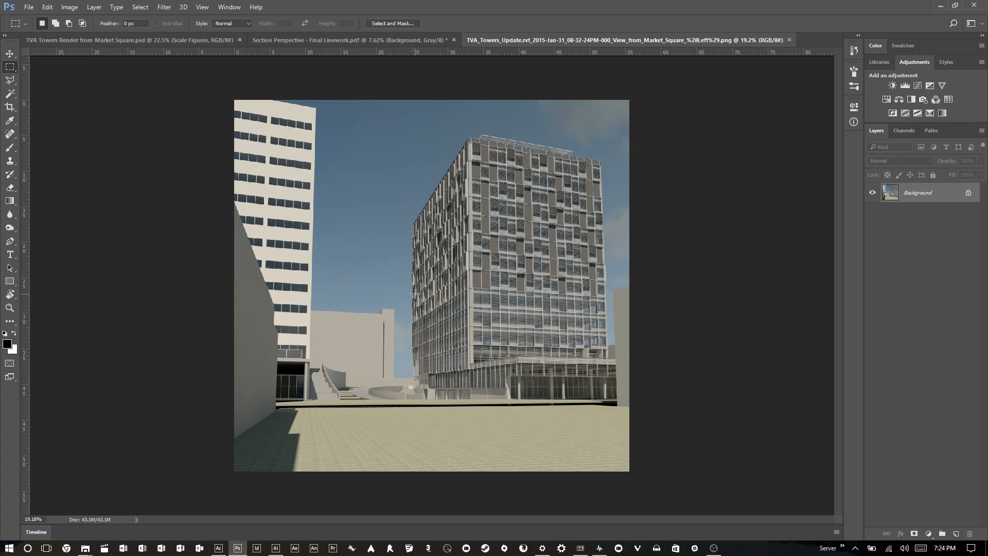
{"action": "scroll", "coordinate": [415, 293], "scroll_direction": "up", "scroll_amount": 2}
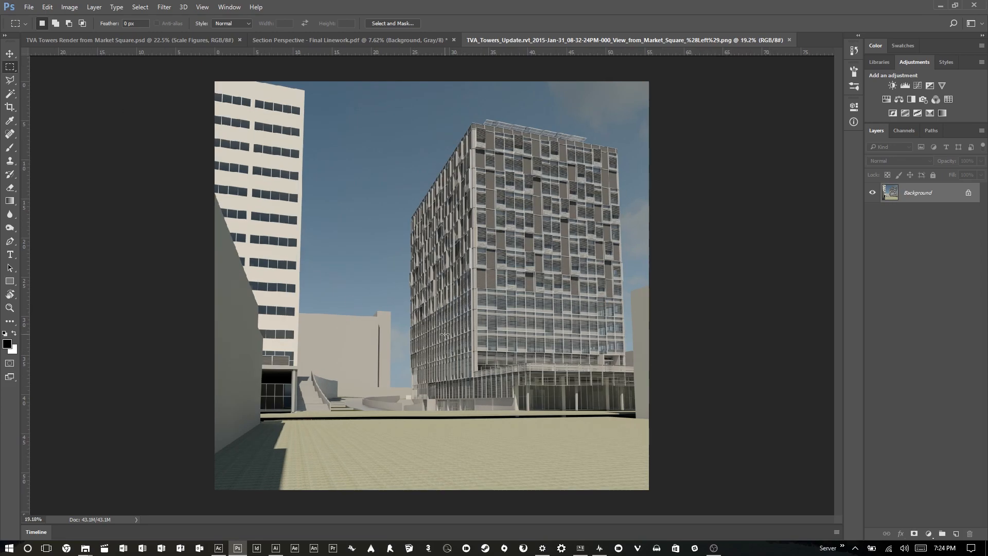
{"action": "scroll", "coordinate": [370, 206], "scroll_direction": "down", "scroll_amount": 4}
{"action": "scroll", "coordinate": [328, 120], "scroll_direction": "up", "scroll_amount": 4}
{"action": "scroll", "coordinate": [328, 121], "scroll_direction": "up", "scroll_amount": 1}
{"action": "scroll", "coordinate": [371, 226], "scroll_direction": "down", "scroll_amount": 2}
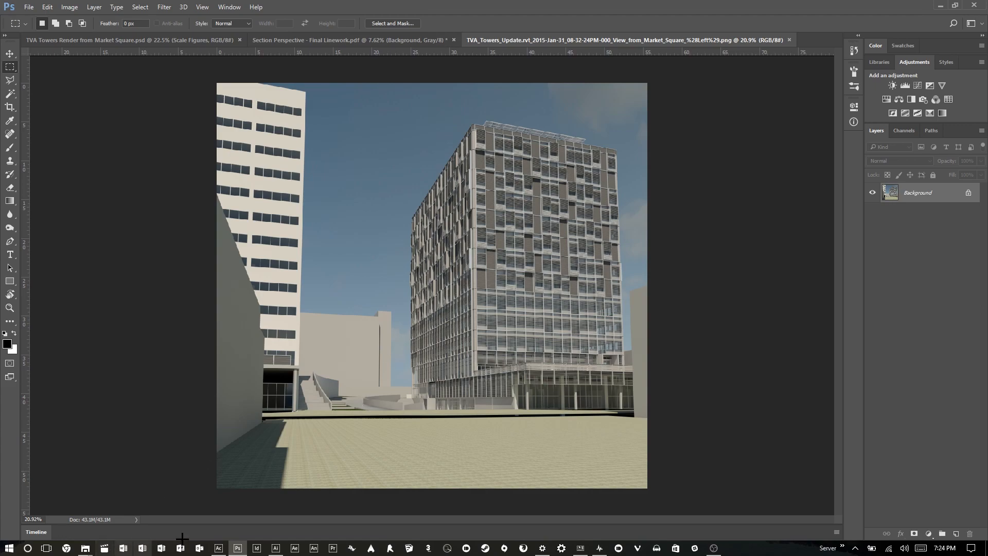
Start a Polygonal Lasso outline of the sky along the white tower's roof edge, removing the stray point beyond its corner.
{"action": "left_click", "coordinate": [9, 80]}
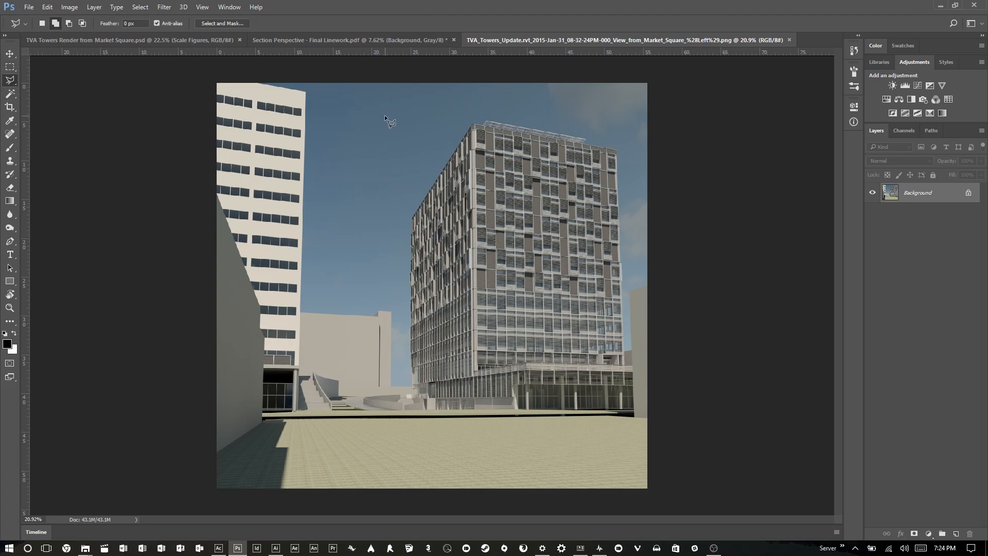
{"action": "scroll", "coordinate": [257, 77], "scroll_direction": "up", "scroll_amount": 2}
{"action": "scroll", "coordinate": [257, 77], "scroll_direction": "up", "scroll_amount": 5}
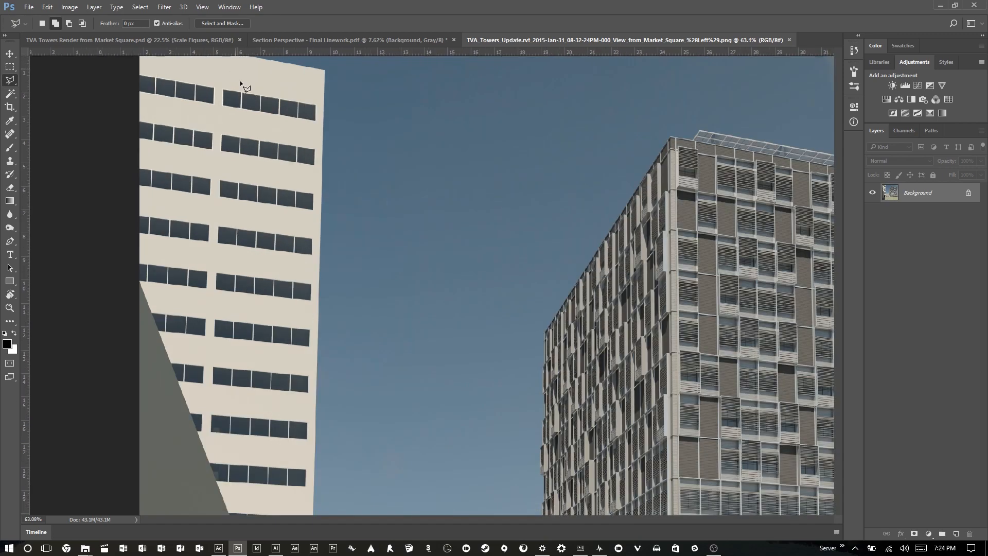
{"action": "scroll", "coordinate": [220, 145], "scroll_direction": "up", "scroll_amount": 2}
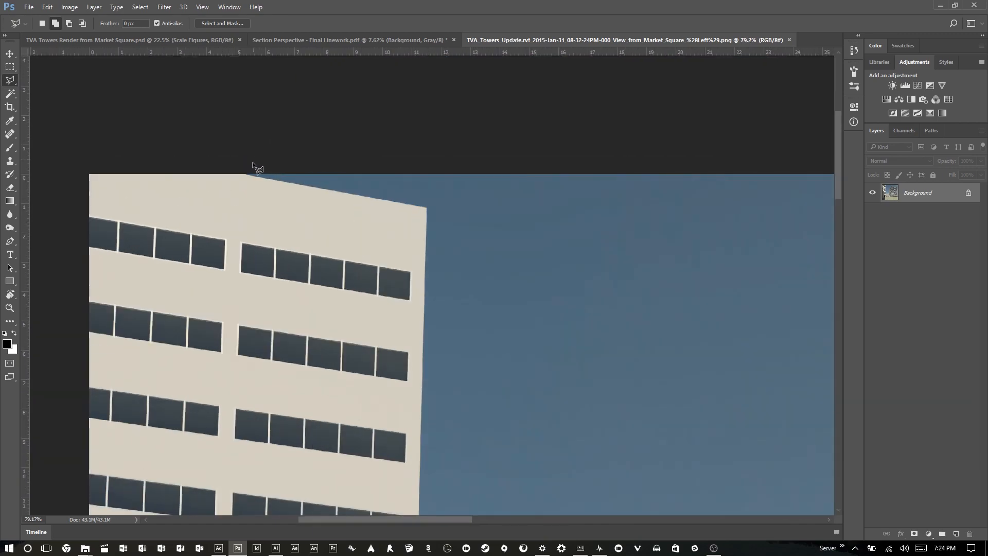
{"action": "scroll", "coordinate": [245, 181], "scroll_direction": "up", "scroll_amount": 4}
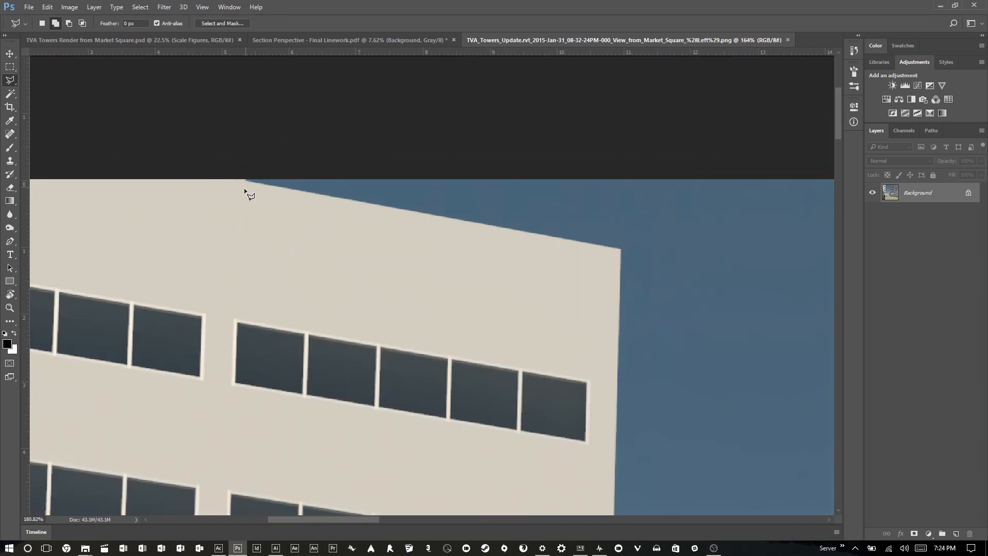
{"action": "left_click", "coordinate": [242, 180]}
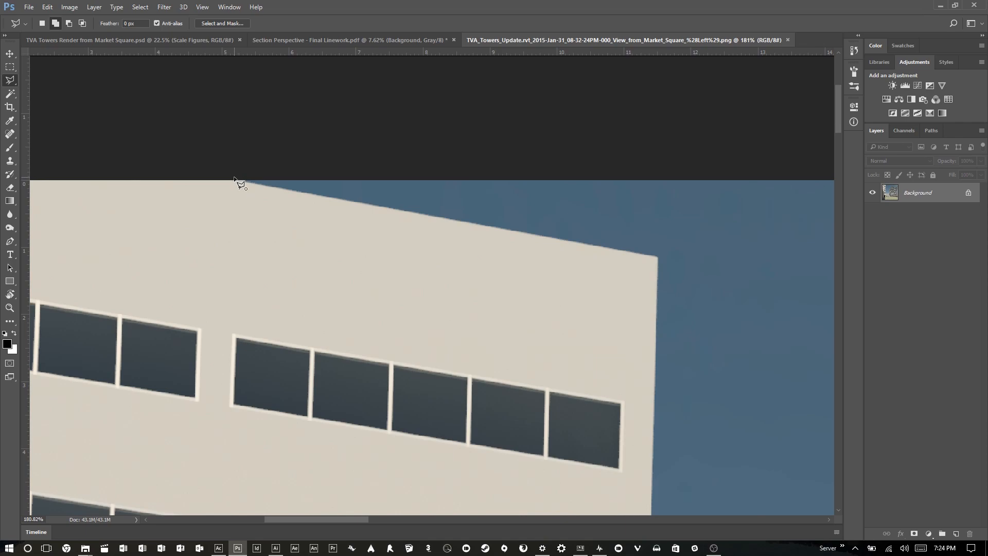
{"action": "left_click", "coordinate": [657, 255]}
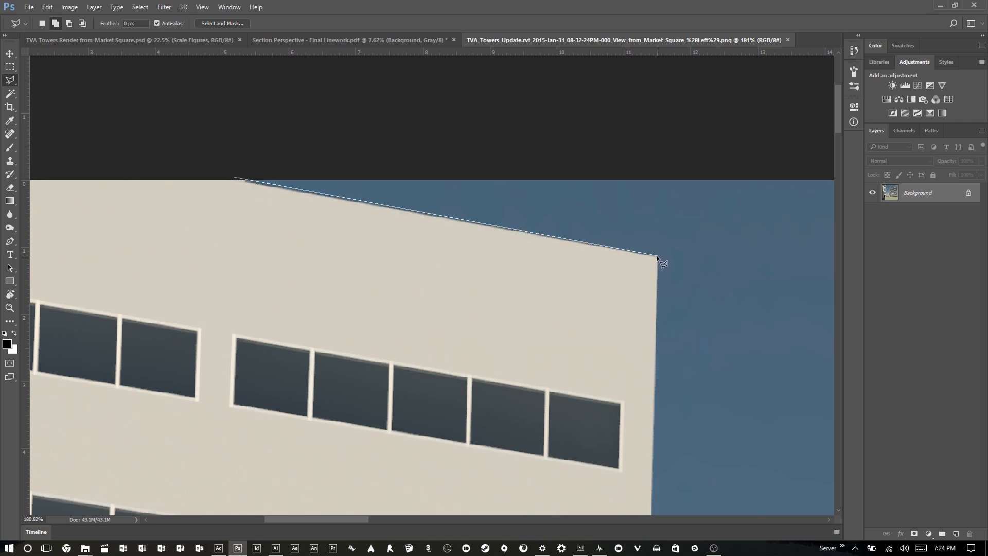
{"action": "left_click", "coordinate": [777, 410]}
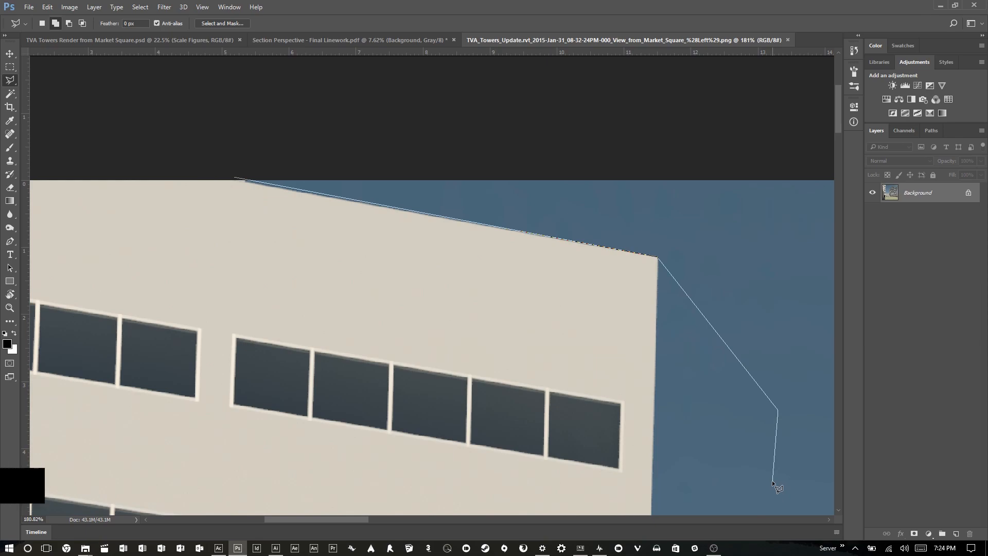
{"action": "key", "text": "BackSpace"}
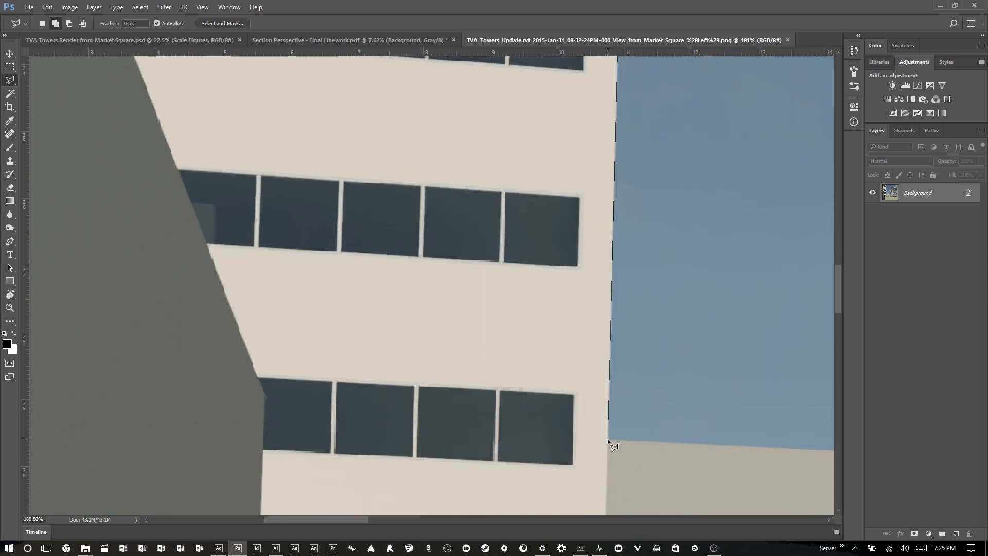
Continue the sky outline down the white tower, along the low building's roofline and down its side to the central tower.
{"action": "left_click", "coordinate": [608, 438]}
{"action": "left_click", "coordinate": [724, 453]}
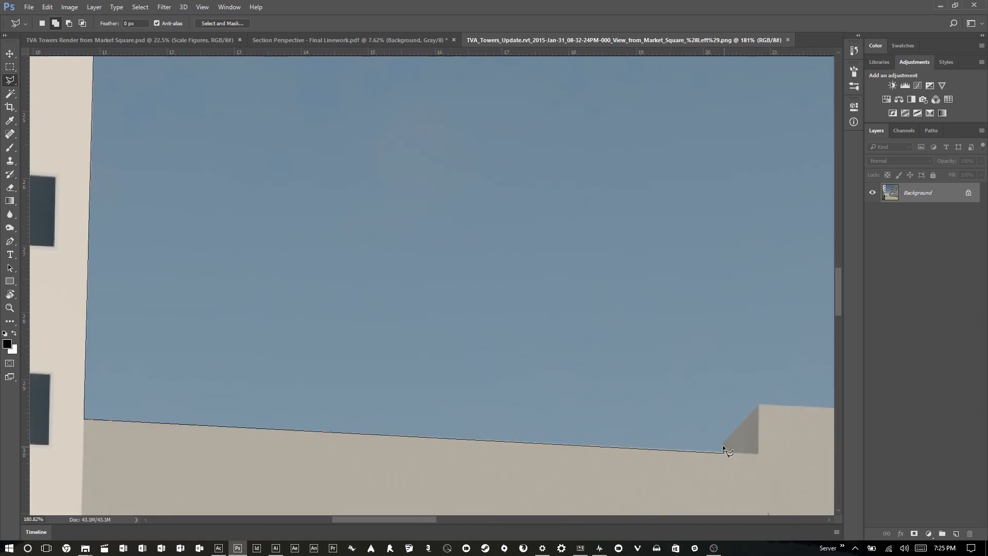
{"action": "left_click", "coordinate": [724, 446]}
{"action": "left_click", "coordinate": [759, 405]}
{"action": "left_click", "coordinate": [741, 412]}
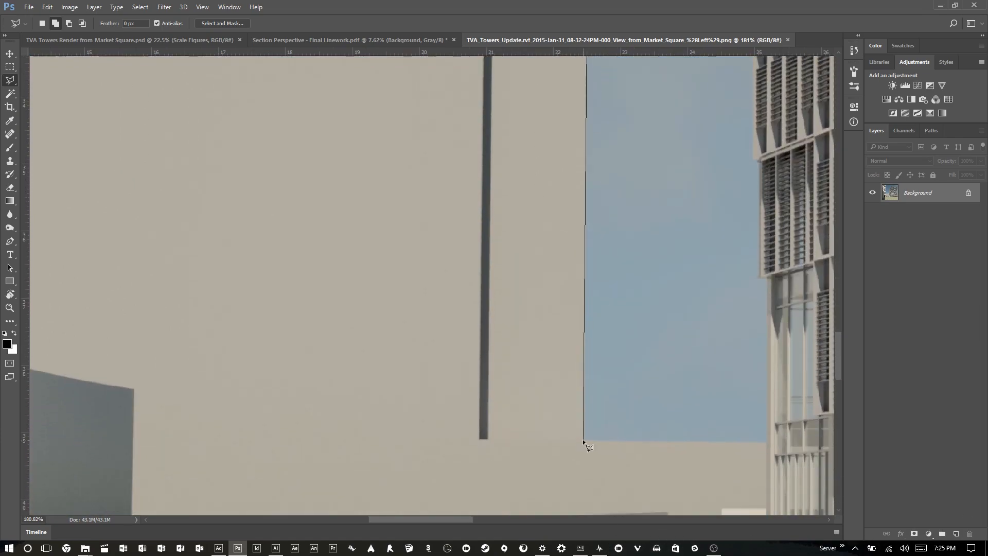
{"action": "left_click", "coordinate": [583, 441]}
{"action": "left_click", "coordinate": [766, 442]}
Trace the sky outline up the stepped panels on the central tower's outer left edge.
{"action": "left_click", "coordinate": [766, 277]}
{"action": "left_click", "coordinate": [758, 272]}
{"action": "left_click", "coordinate": [759, 159]}
{"action": "left_click", "coordinate": [753, 154]}
{"action": "left_click", "coordinate": [754, 174]}
{"action": "left_click", "coordinate": [760, 170]}
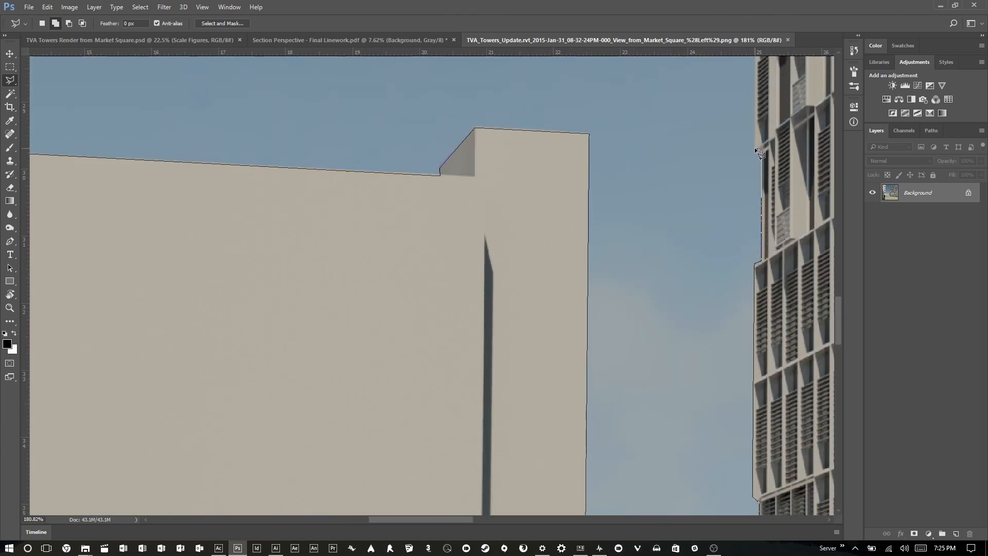
{"action": "left_click", "coordinate": [755, 148]}
{"action": "left_click", "coordinate": [754, 139]}
{"action": "left_click", "coordinate": [761, 134]}
{"action": "left_click", "coordinate": [762, 206]}
{"action": "left_click", "coordinate": [748, 202]}
{"action": "left_click", "coordinate": [747, 90]}
{"action": "left_click", "coordinate": [756, 83]}
{"action": "left_click", "coordinate": [756, 148]}
{"action": "left_click", "coordinate": [765, 136]}
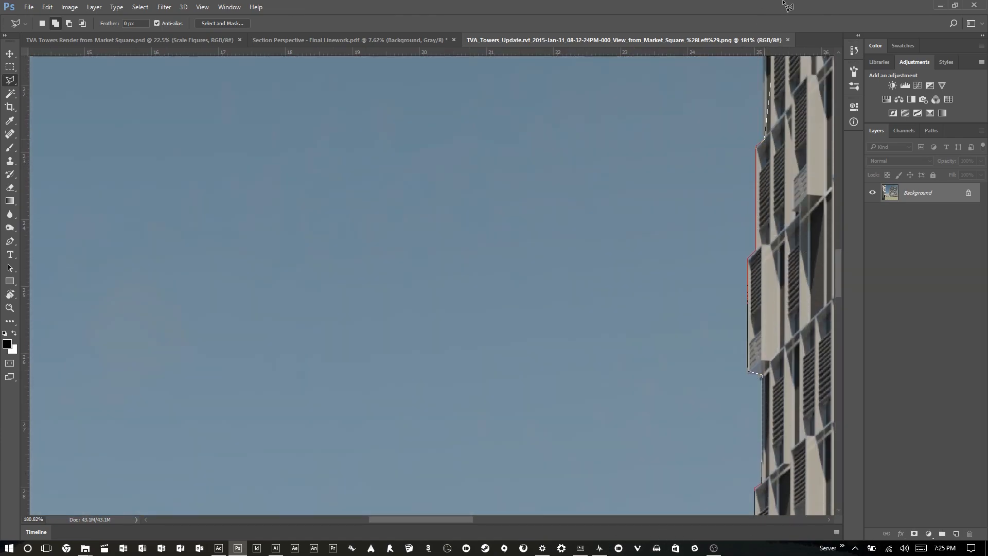
{"action": "left_click", "coordinate": [765, 181]}
{"action": "left_click", "coordinate": [758, 178]}
{"action": "left_click", "coordinate": [759, 72]}
{"action": "left_click", "coordinate": [767, 61]}
{"action": "left_click", "coordinate": [767, 97]}
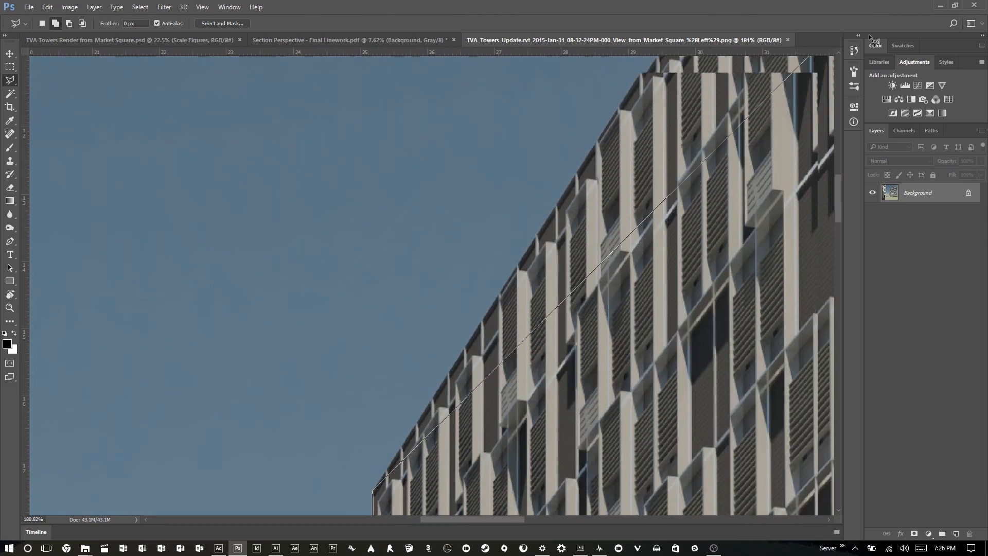
Trace the sky outline along the central tower's sloping roofline and around the end of its rooftop canopy.
{"action": "left_click", "coordinate": [671, 151]}
{"action": "left_click", "coordinate": [767, 167]}
{"action": "left_click", "coordinate": [794, 124]}
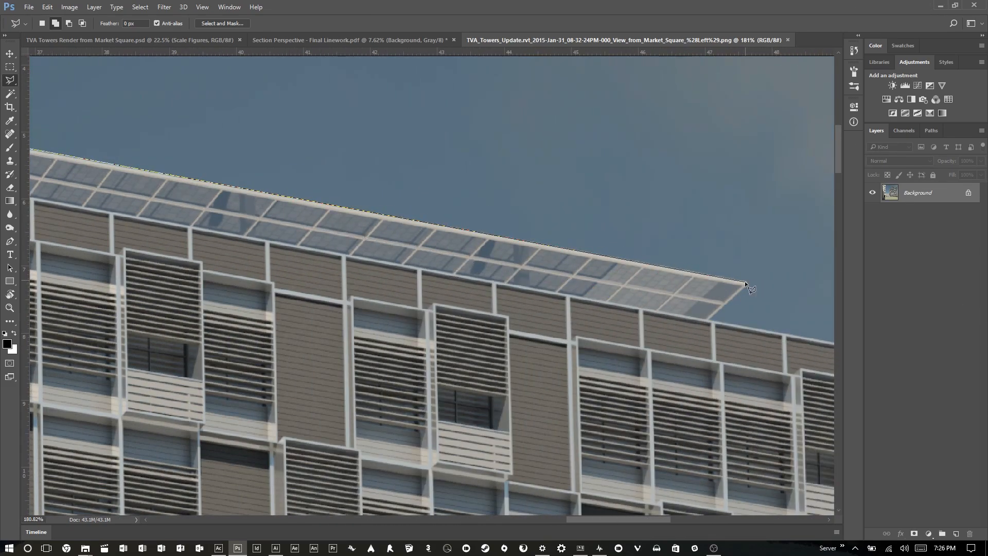
{"action": "left_click", "coordinate": [745, 282]}
{"action": "left_click", "coordinate": [709, 319]}
{"action": "left_click", "coordinate": [744, 373]}
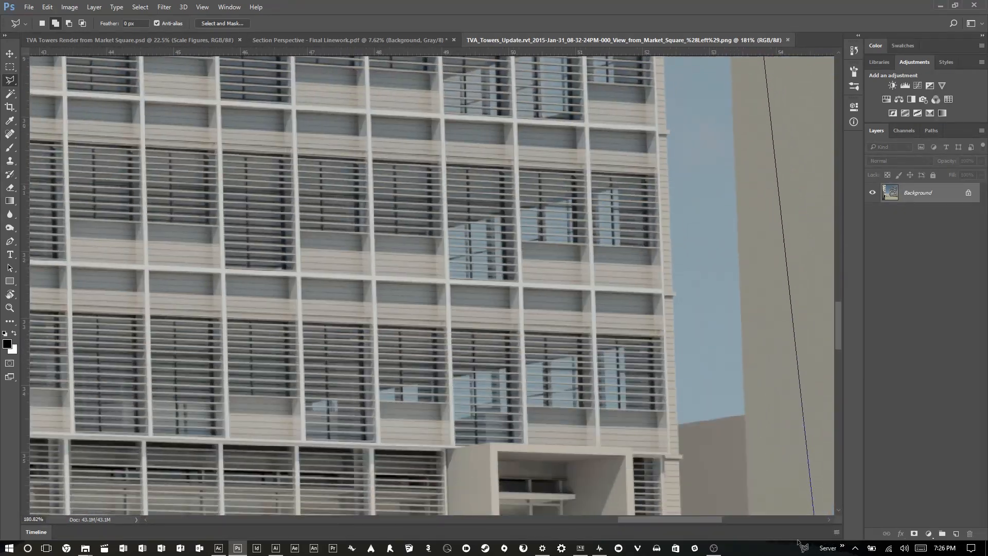
Trace down the central tower's right edge, across the low wall and over the neighbouring building's roof to beyond the image edge.
{"action": "left_click", "coordinate": [678, 407]}
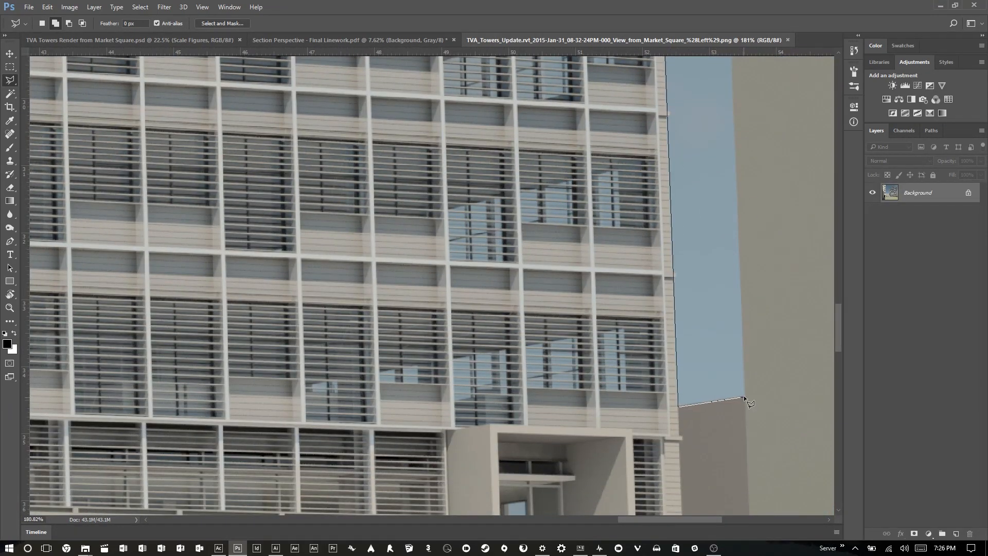
{"action": "left_click", "coordinate": [744, 396]}
{"action": "left_click", "coordinate": [726, 150]}
{"action": "left_click", "coordinate": [791, 89]}
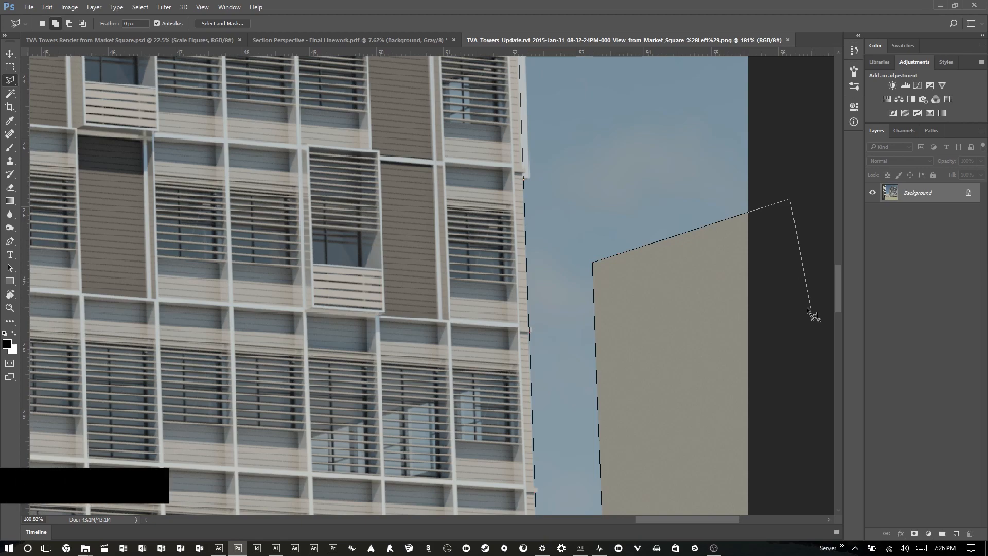
Carry the outline outside the canvas around the top of the sky and close it at the white tower's roof.
{"action": "key", "text": "ctrl+minus"}
{"action": "key", "text": "ctrl+minus"}
{"action": "key", "text": "ctrl+minus"}
{"action": "key", "text": "ctrl+minus"}
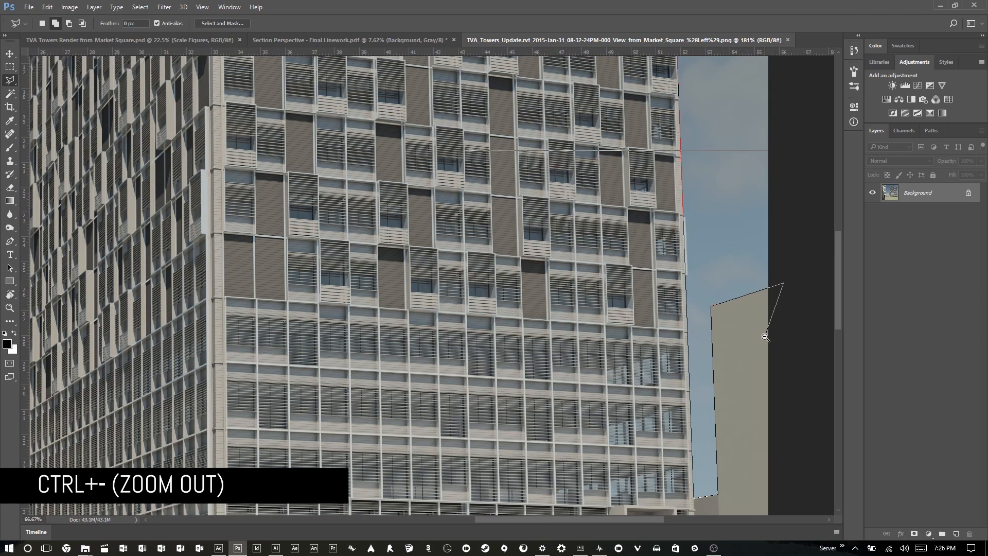
{"action": "key", "text": "ctrl+minus"}
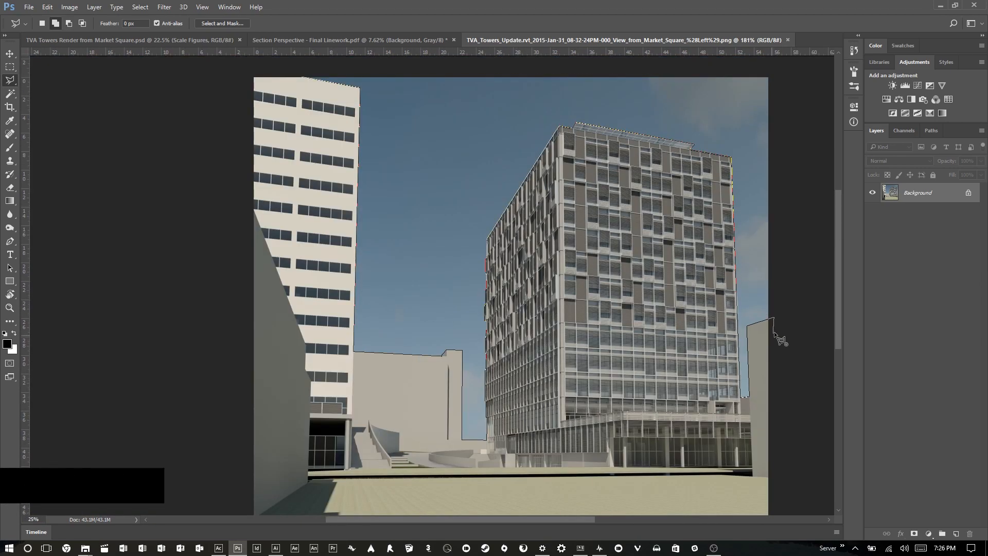
{"action": "left_click", "coordinate": [787, 65]}
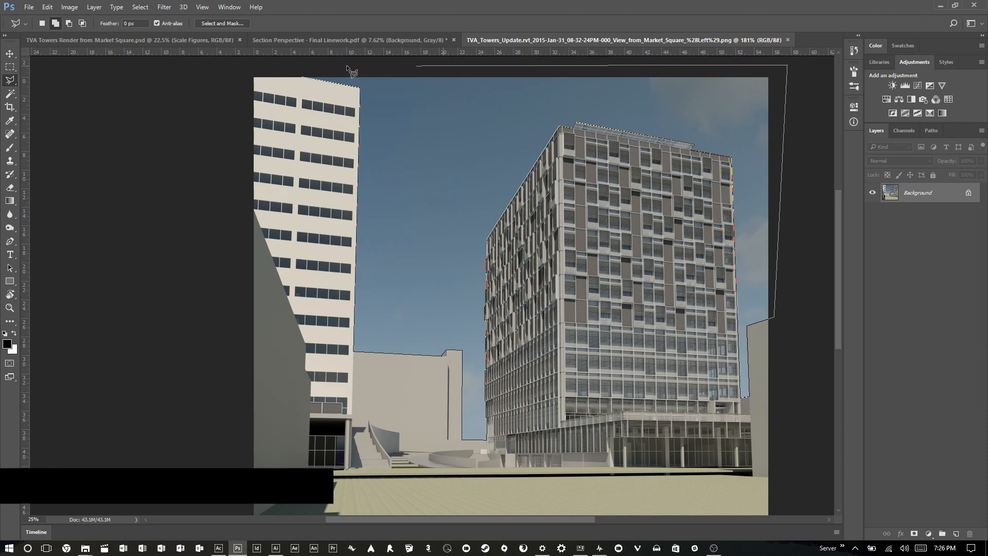
{"action": "left_click", "coordinate": [282, 65]}
{"action": "left_click", "coordinate": [303, 78]}
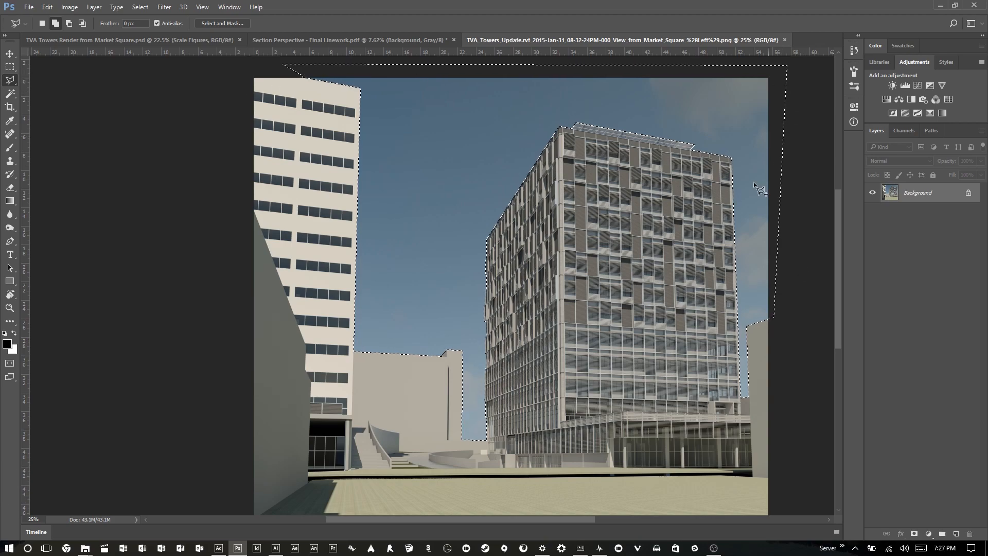
Look through the available adjustment layer types and compare them with the direct image adjustments.
{"action": "scroll", "coordinate": [411, 187], "scroll_direction": "down", "scroll_amount": 2}
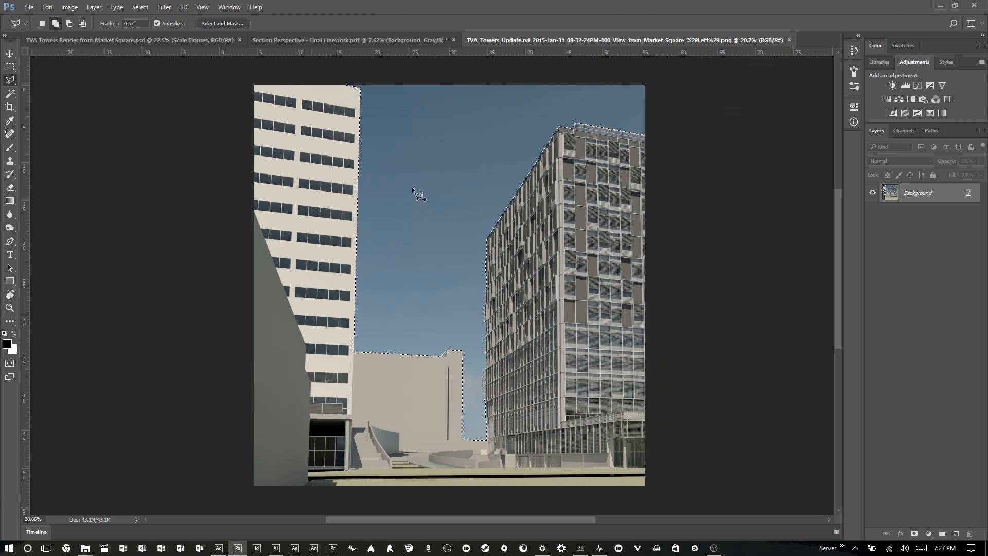
{"action": "scroll", "coordinate": [417, 187], "scroll_direction": "up", "scroll_amount": 1}
{"action": "scroll", "coordinate": [484, 183], "scroll_direction": "down", "scroll_amount": 1}
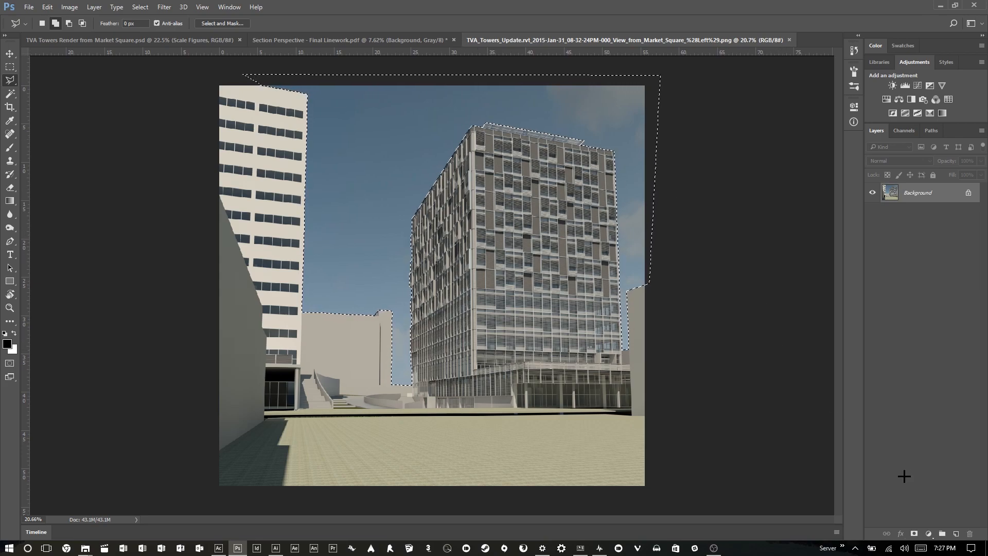
{"action": "left_click", "coordinate": [932, 532]}
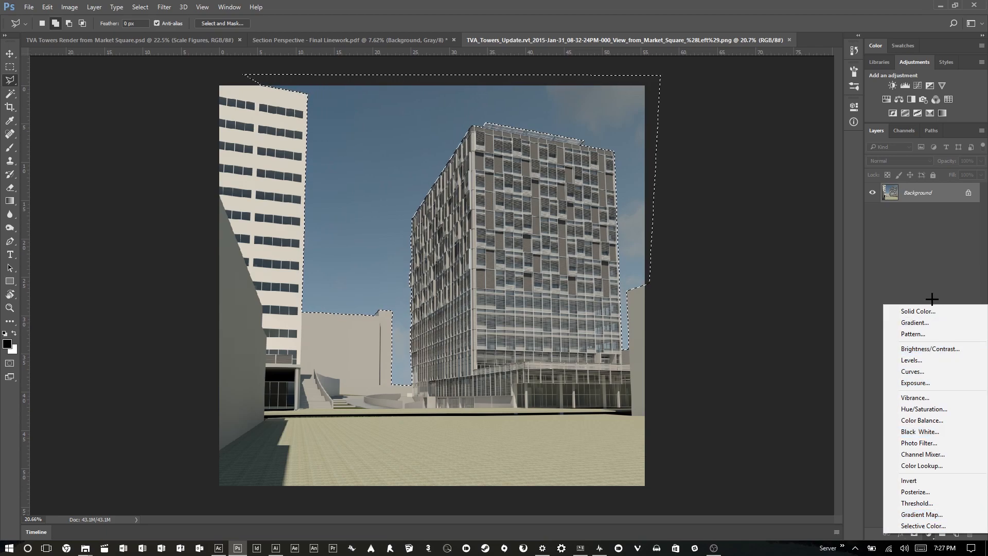
{"action": "left_click", "coordinate": [875, 454]}
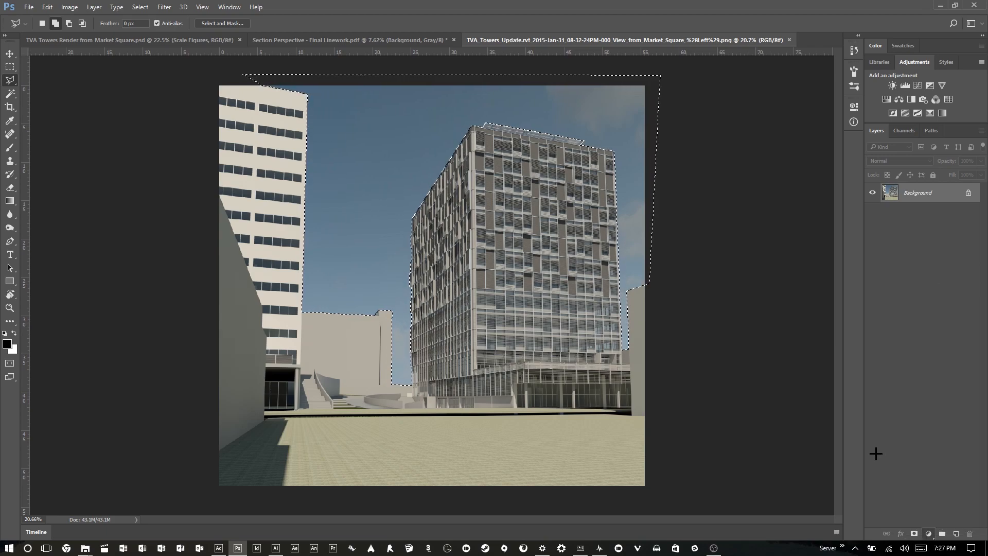
{"action": "left_click", "coordinate": [929, 535]}
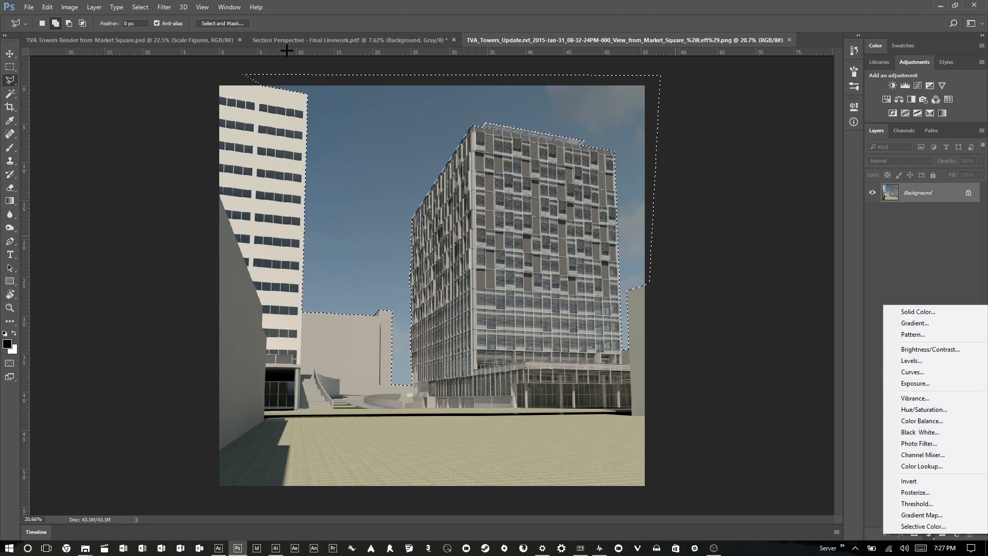
{"action": "left_click", "coordinate": [87, 7]}
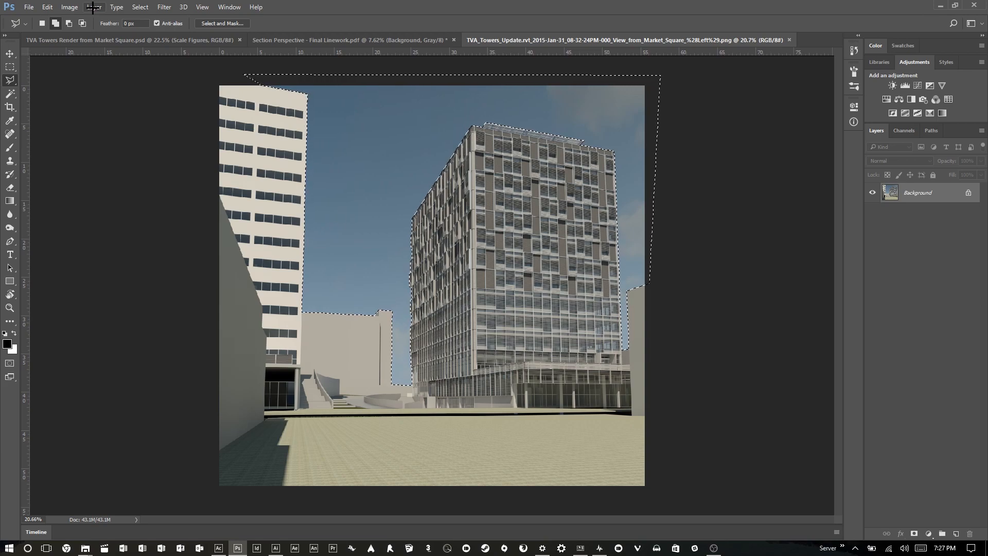
{"action": "left_click", "coordinate": [93, 8]}
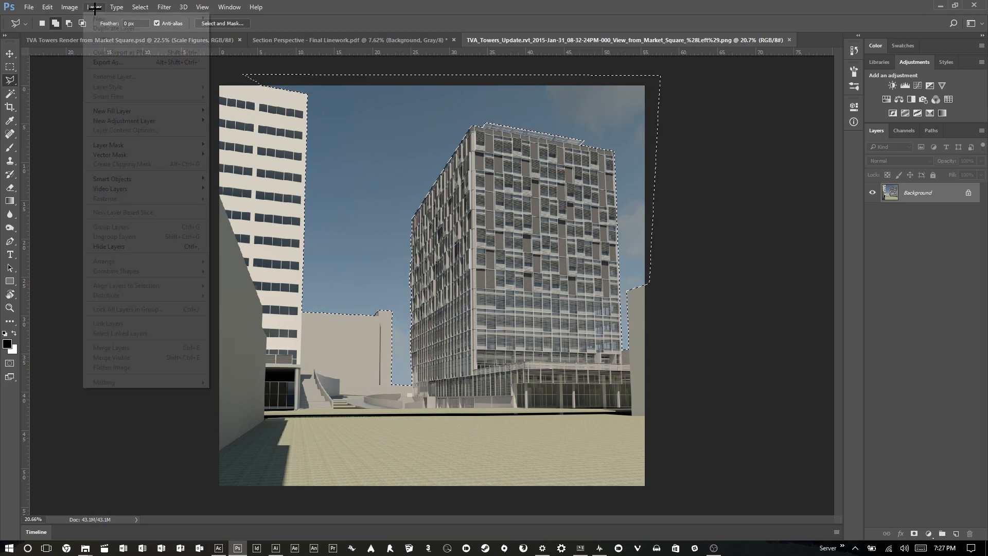
{"action": "mouse_move", "coordinate": [68, 7]}
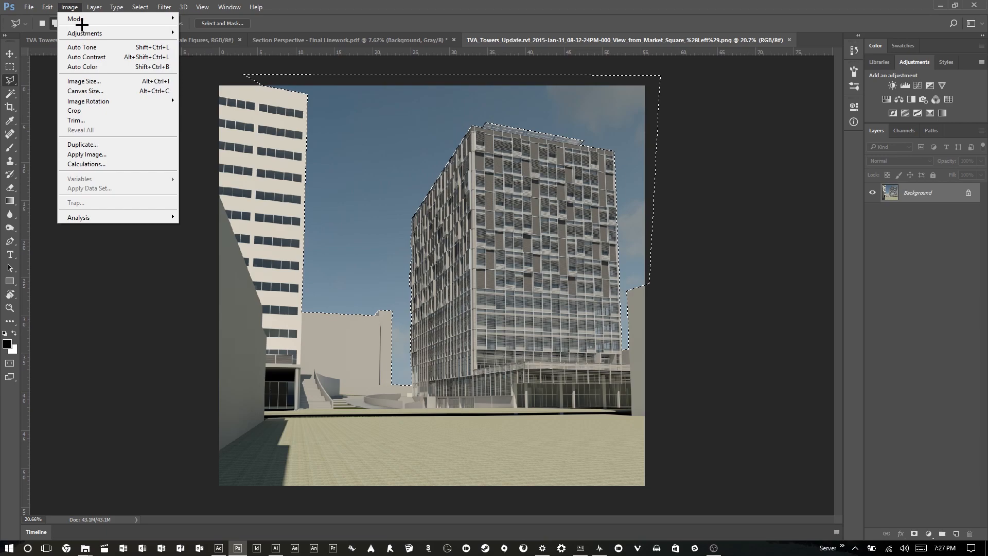
{"action": "mouse_move", "coordinate": [115, 32]}
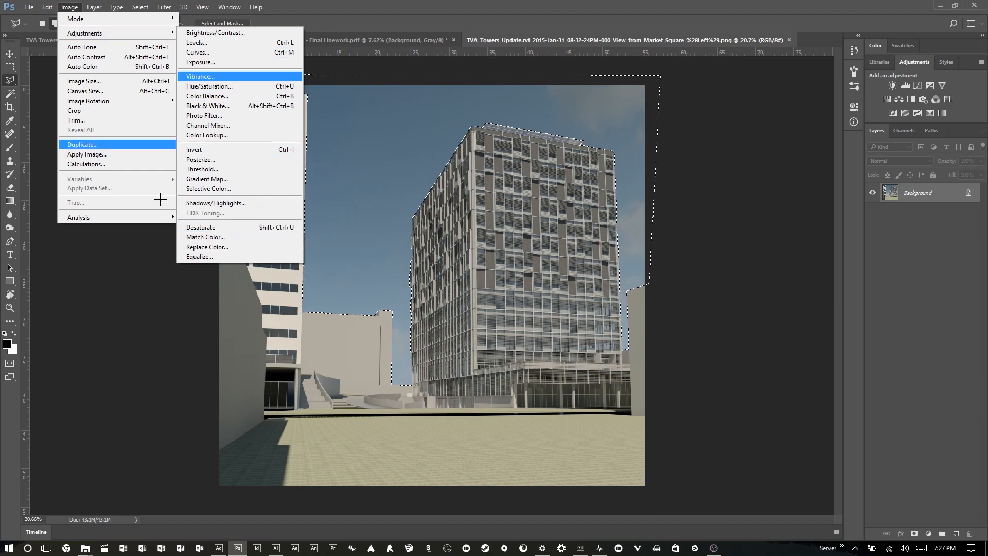
{"action": "left_click", "coordinate": [915, 534]}
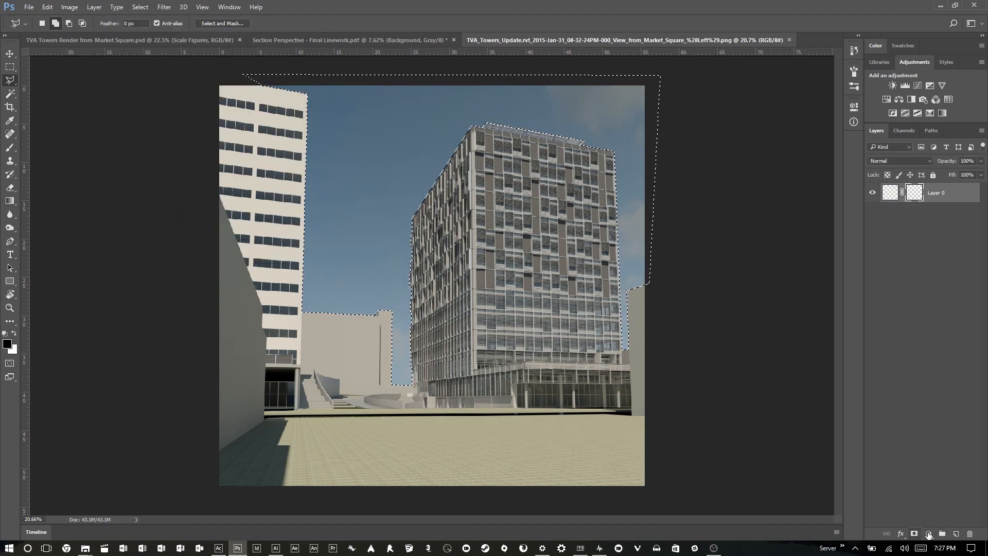
{"action": "left_click", "coordinate": [929, 533]}
{"action": "left_click", "coordinate": [954, 229]}
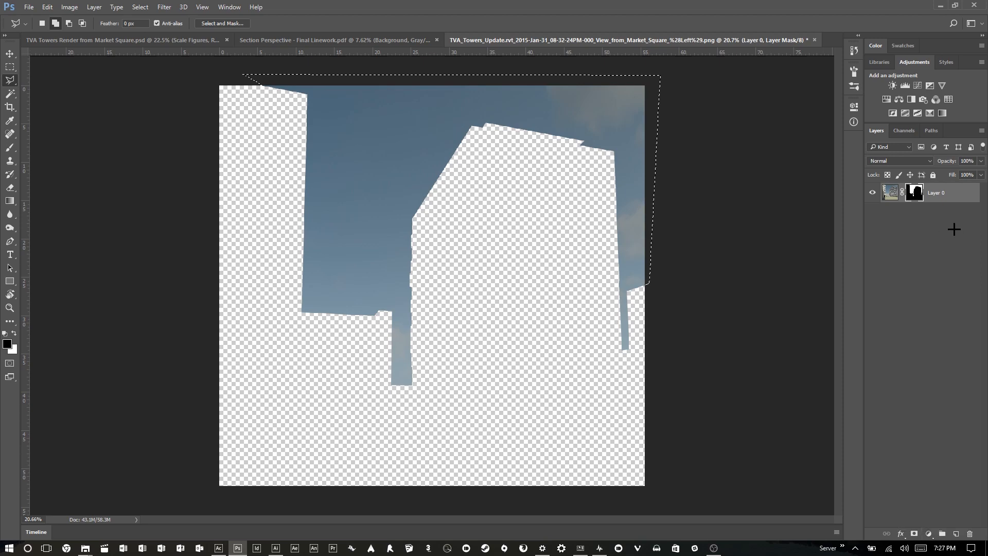
{"action": "key", "text": "ctrl+z"}
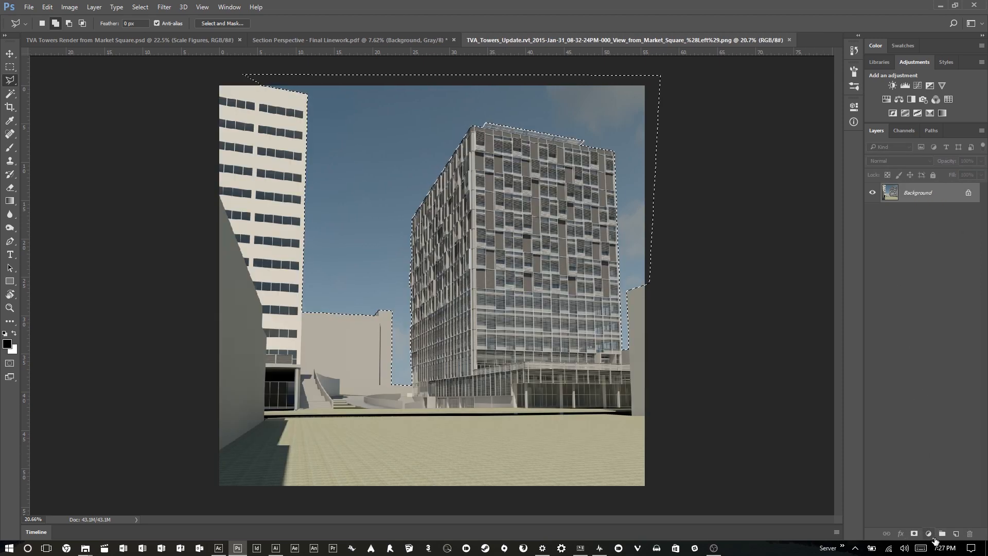
Add a black Solid Color fill layer masked to the sky selection.
{"action": "left_click", "coordinate": [933, 535]}
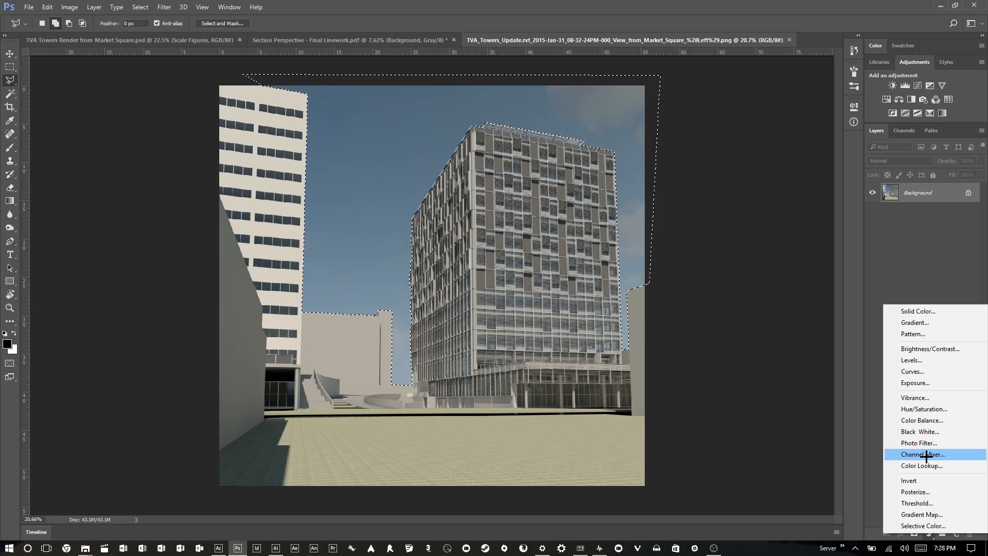
{"action": "left_click", "coordinate": [921, 311]}
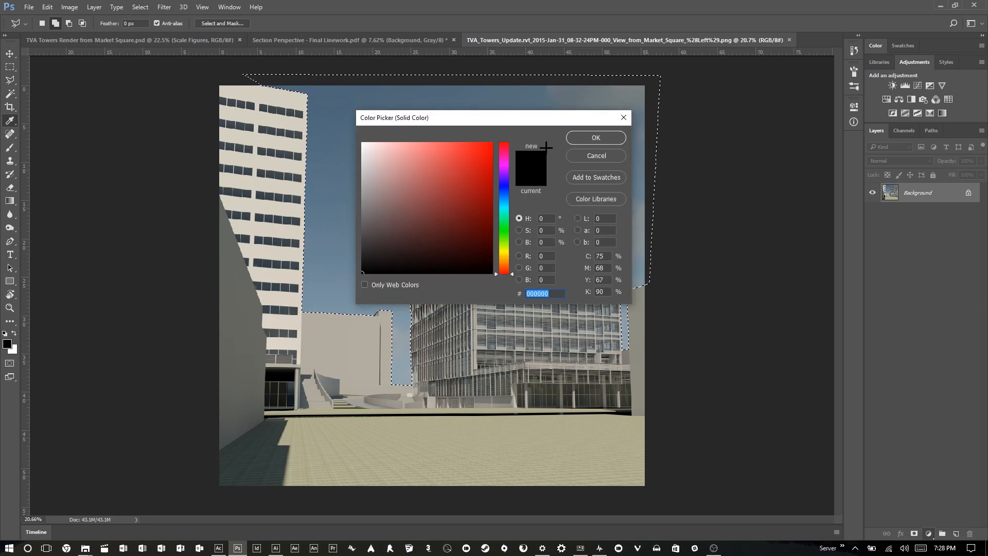
{"action": "left_click", "coordinate": [595, 137]}
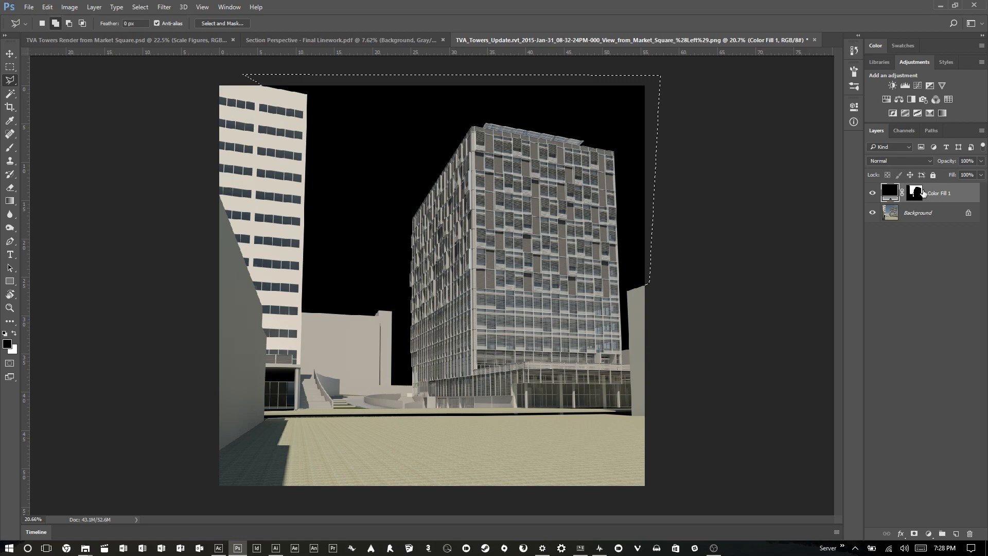
View the color fill layer's mask on its own, load it as a selection, and return to the Background layer's image.
{"action": "left_click", "coordinate": [919, 193]}
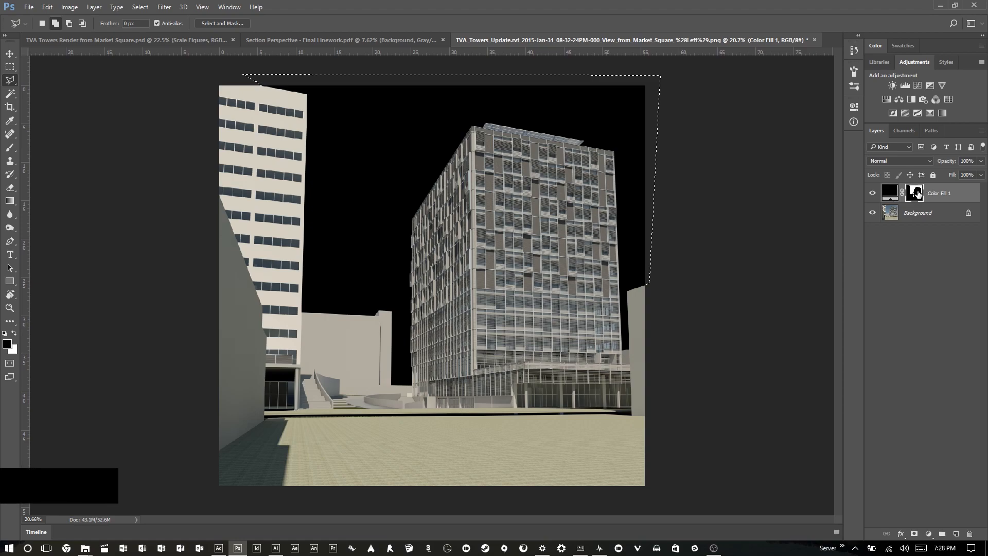
{"action": "left_click", "coordinate": [918, 194], "text": "alt"}
{"action": "left_click", "coordinate": [918, 194], "text": "alt"}
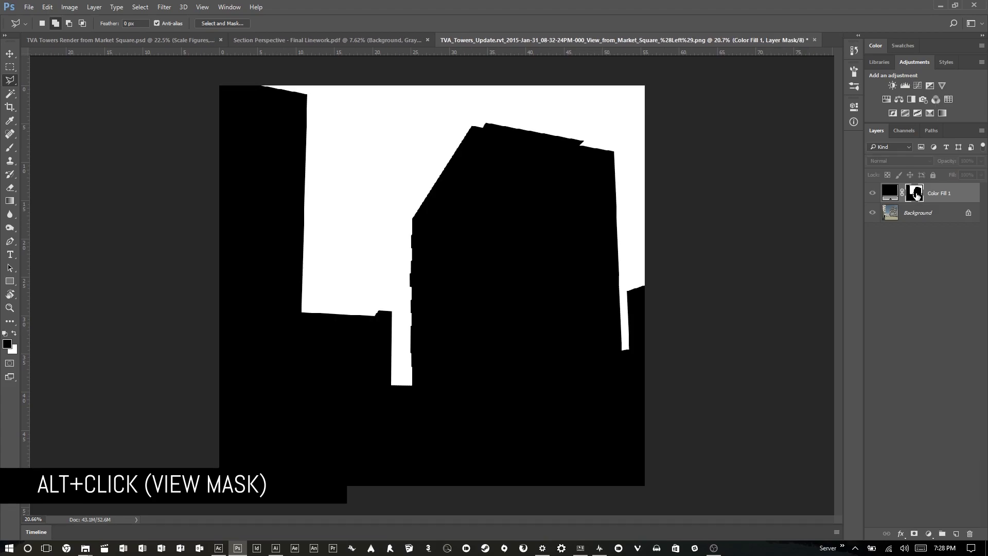
{"action": "key", "text": "ctrl+minus"}
{"action": "scroll", "coordinate": [488, 389], "scroll_direction": "up", "scroll_amount": 3}
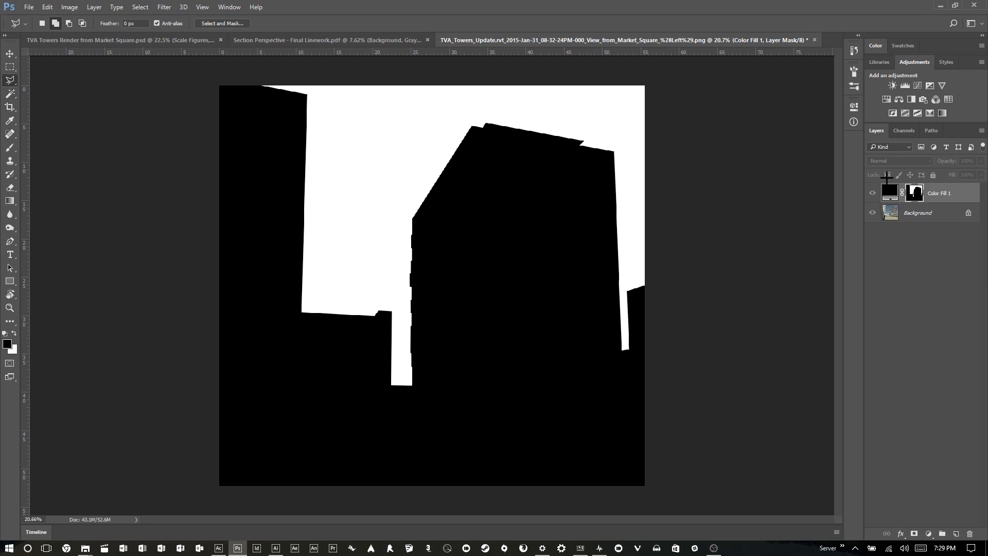
{"action": "left_click", "coordinate": [915, 193], "text": "ctrl"}
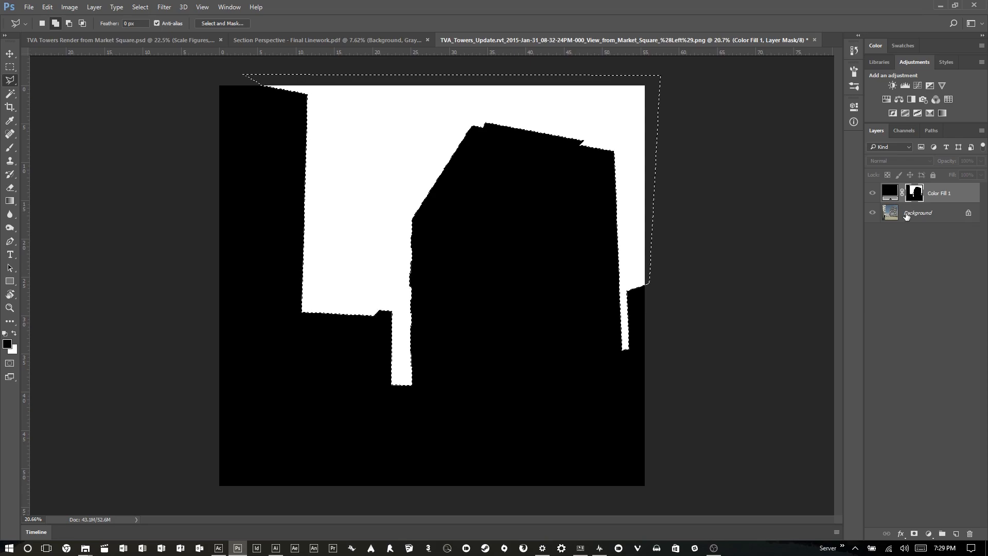
{"action": "left_click", "coordinate": [907, 214]}
{"action": "key", "text": "m"}
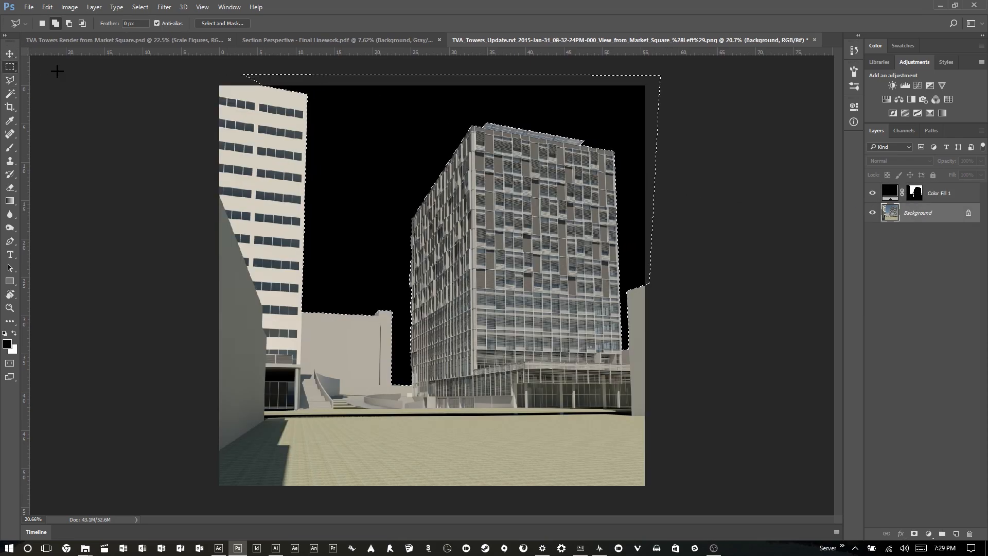
With the fill layer's mask active, outline a small strip of window glass between the central tower's louvres using the Polygonal Lasso.
{"action": "scroll", "coordinate": [635, 333], "scroll_direction": "up", "scroll_amount": 5}
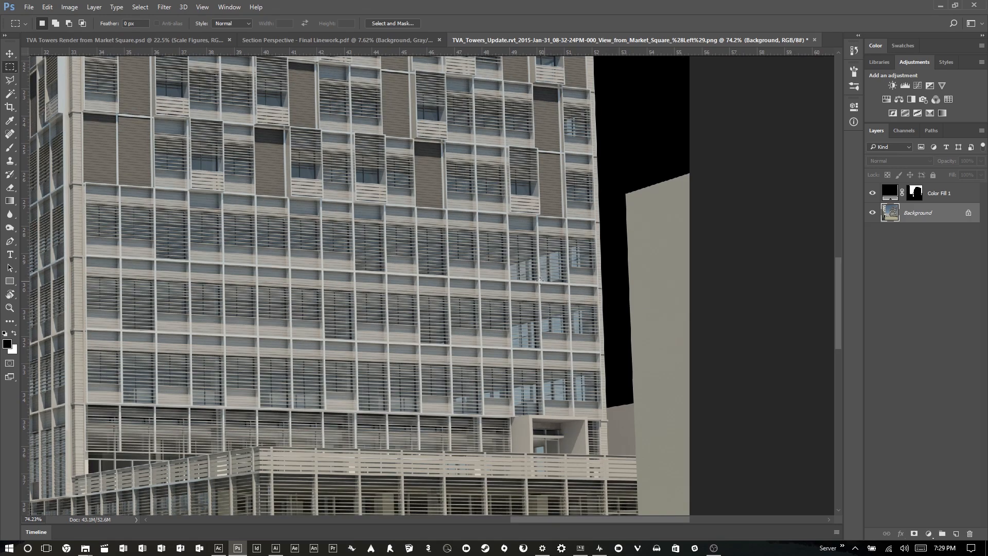
{"action": "scroll", "coordinate": [544, 281], "scroll_direction": "up", "scroll_amount": 4}
{"action": "scroll", "coordinate": [553, 252], "scroll_direction": "up", "scroll_amount": 2}
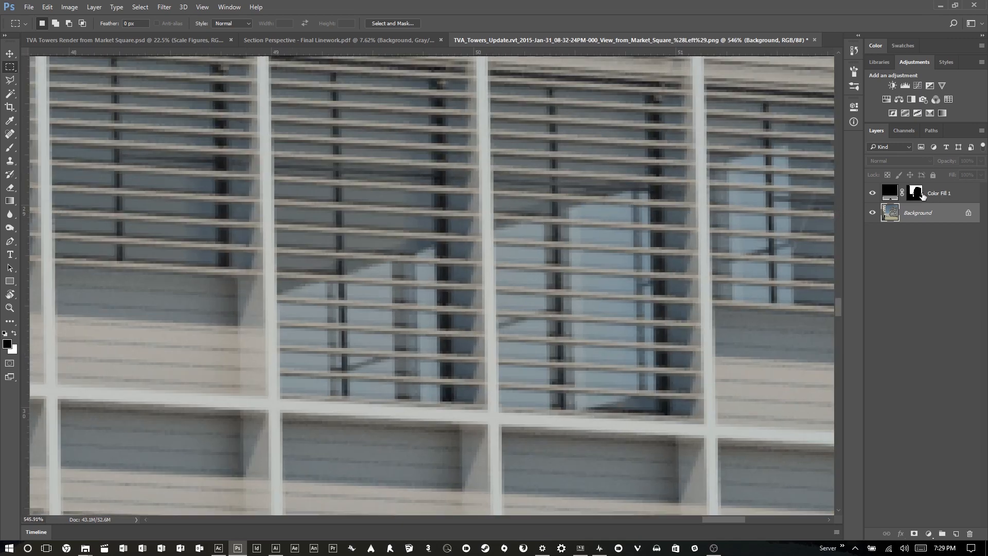
{"action": "left_click", "coordinate": [918, 194]}
{"action": "left_click", "coordinate": [10, 79]}
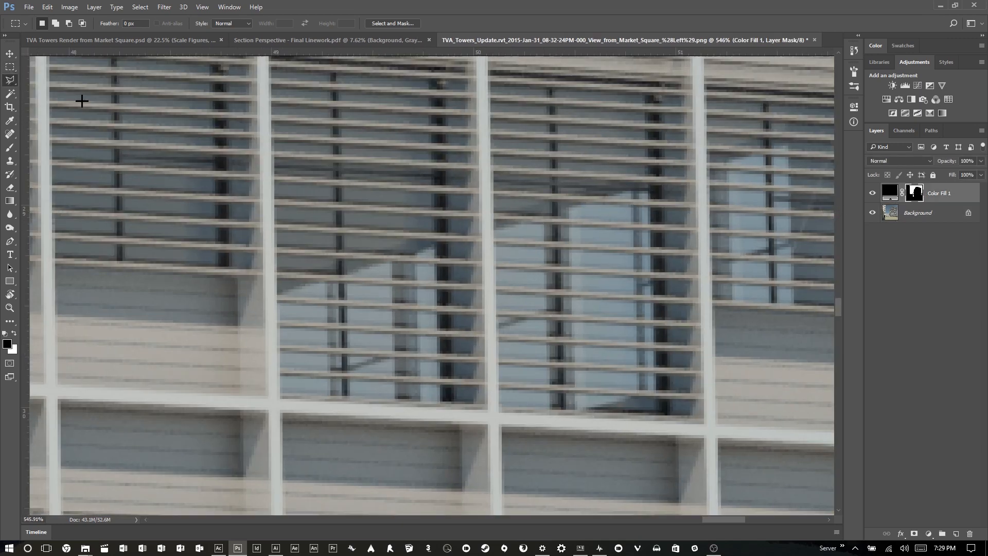
{"action": "left_click", "coordinate": [632, 230]}
{"action": "left_click", "coordinate": [570, 227]}
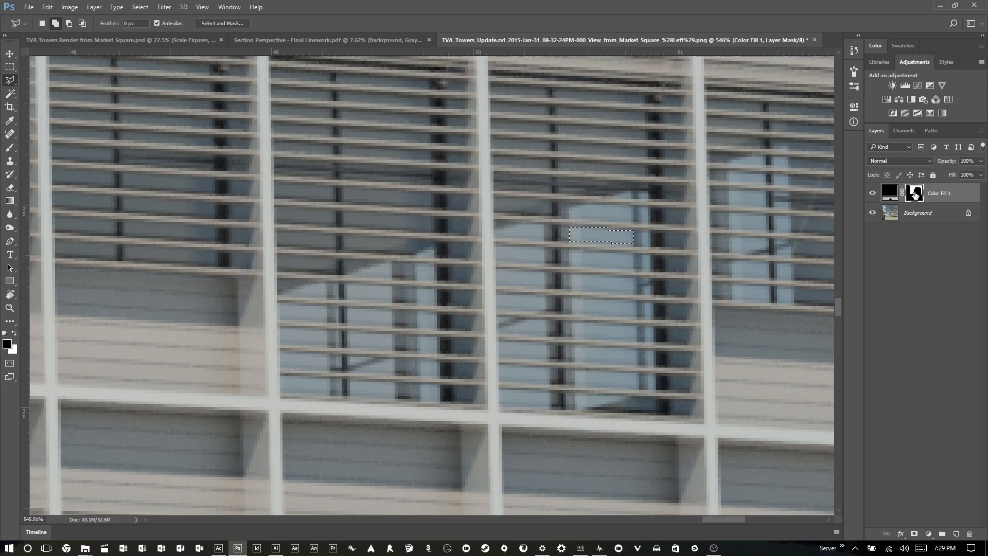
Target the color fill layer's mask and swap the foreground color to white.
{"action": "left_click", "coordinate": [891, 193]}
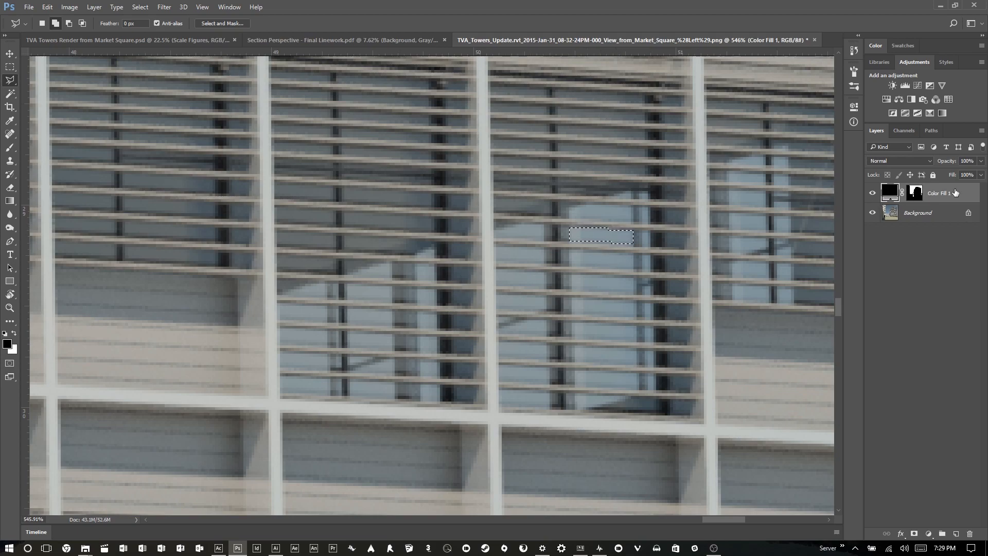
{"action": "left_click", "coordinate": [915, 194]}
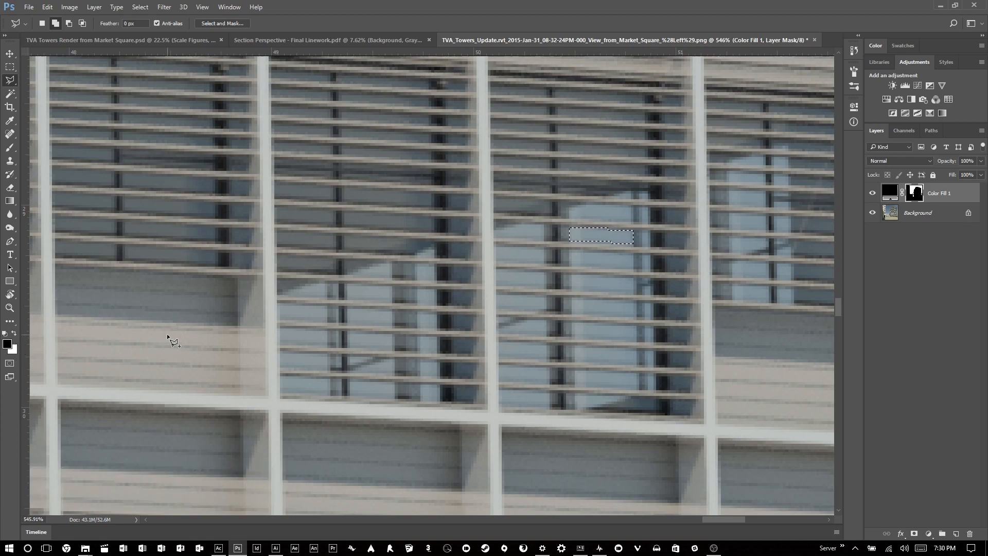
{"action": "key", "text": "x"}
{"action": "key", "text": "x"}
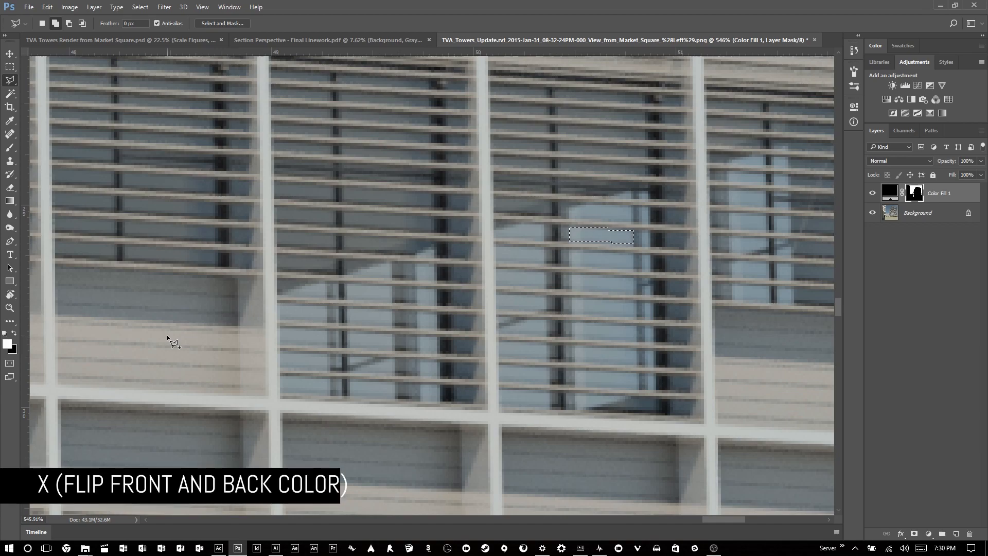
{"action": "key", "text": "x"}
{"action": "key", "text": "x"}
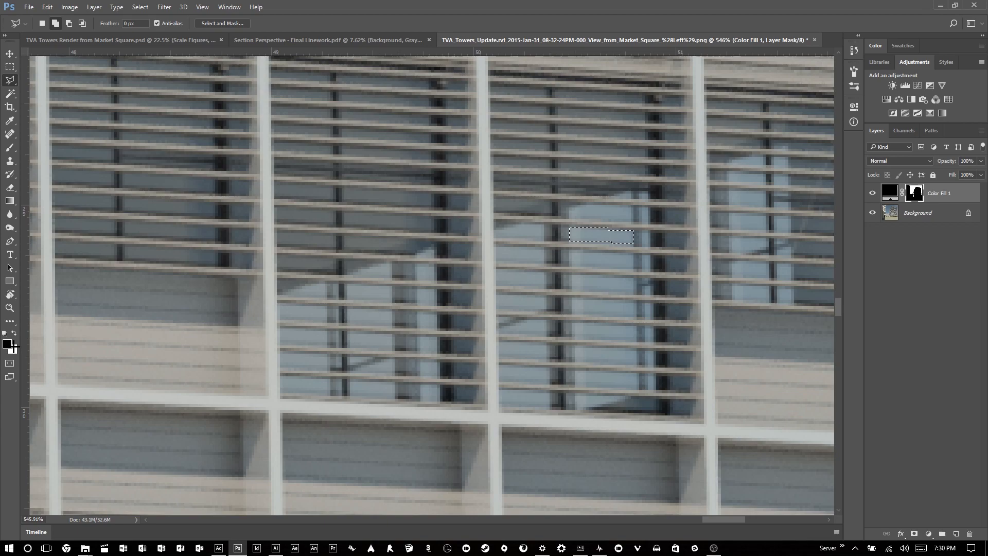
{"action": "key", "text": "x"}
Display the mask on its own, fill the selected window strip with white, and deselect it.
{"action": "left_click", "coordinate": [916, 194], "text": "alt"}
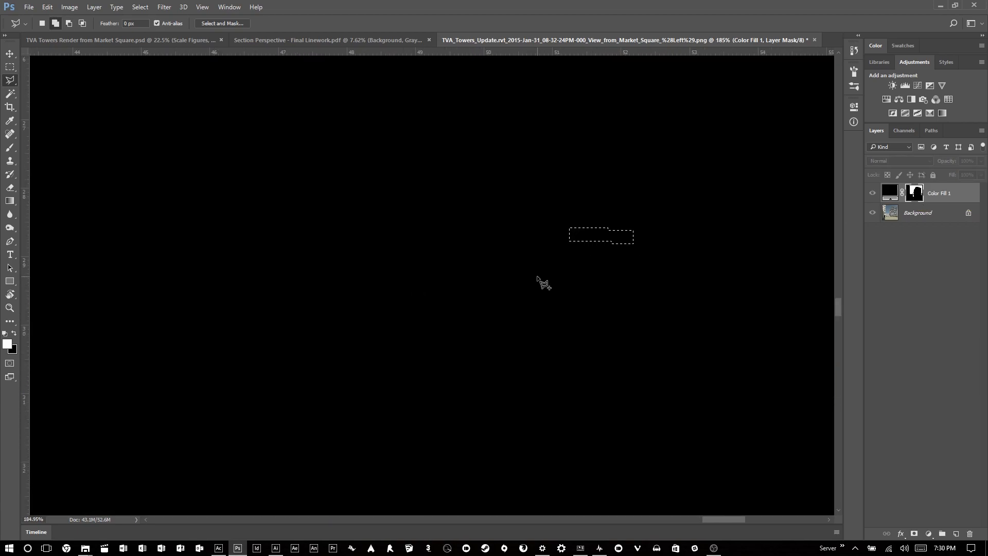
{"action": "scroll", "coordinate": [543, 281], "scroll_direction": "down", "scroll_amount": 5}
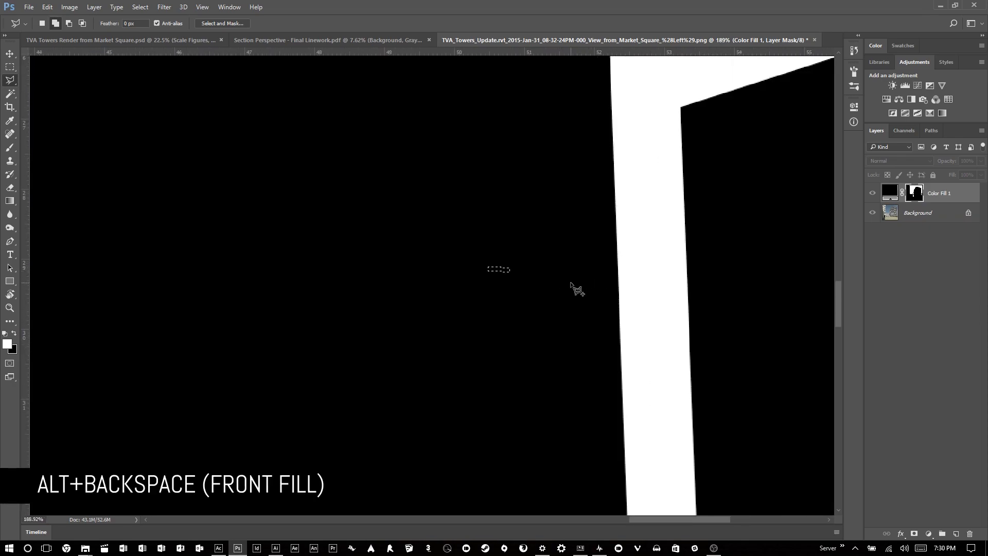
{"action": "key", "text": "alt+BackSpace"}
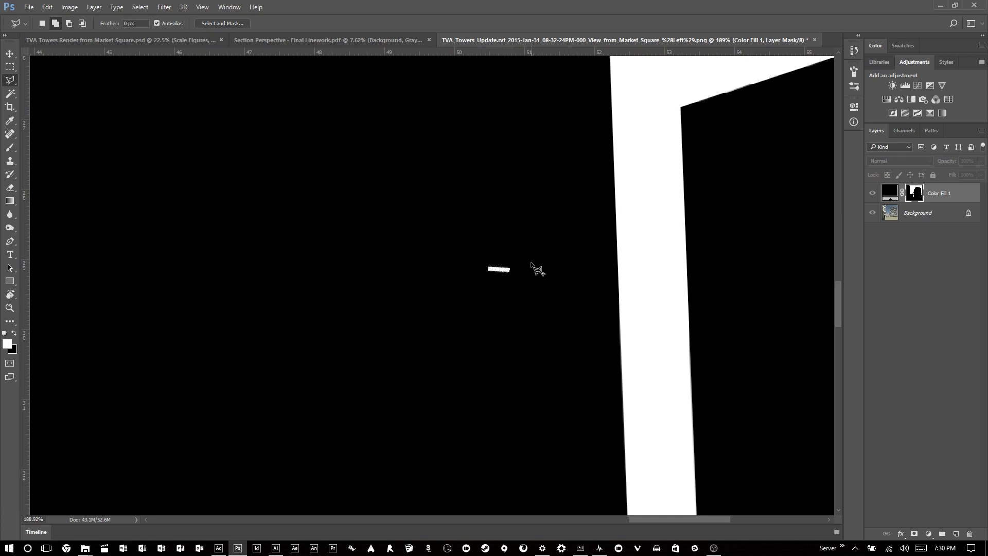
{"action": "left_click", "coordinate": [10, 67]}
{"action": "left_click", "coordinate": [409, 176]}
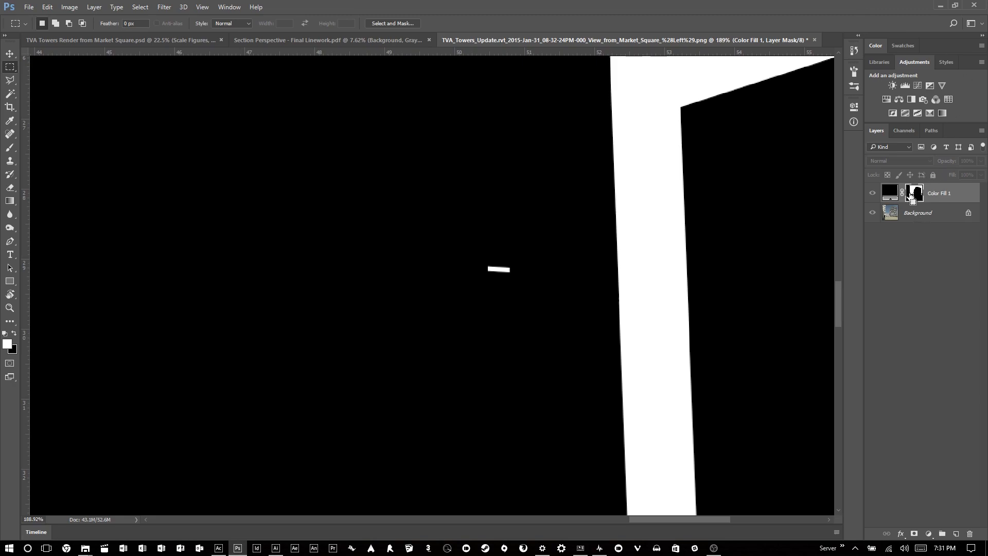
Load the edited mask as a selection and return from the mask view to the full rendering.
{"action": "left_click", "coordinate": [912, 196], "text": "ctrl"}
{"action": "left_click", "coordinate": [913, 196], "text": "alt"}
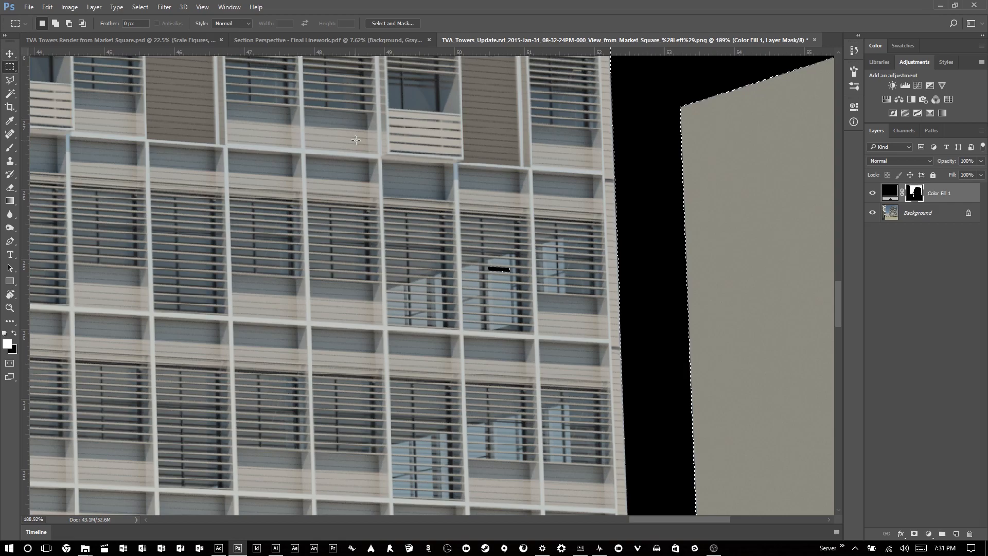
{"action": "scroll", "coordinate": [428, 293], "scroll_direction": "down", "scroll_amount": 6}
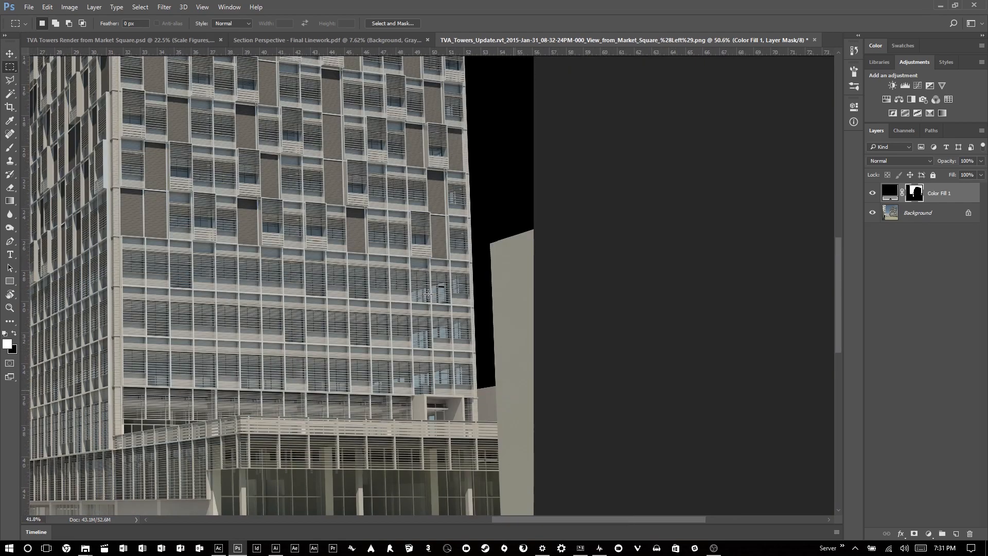
{"action": "scroll", "coordinate": [427, 293], "scroll_direction": "down", "scroll_amount": 5}
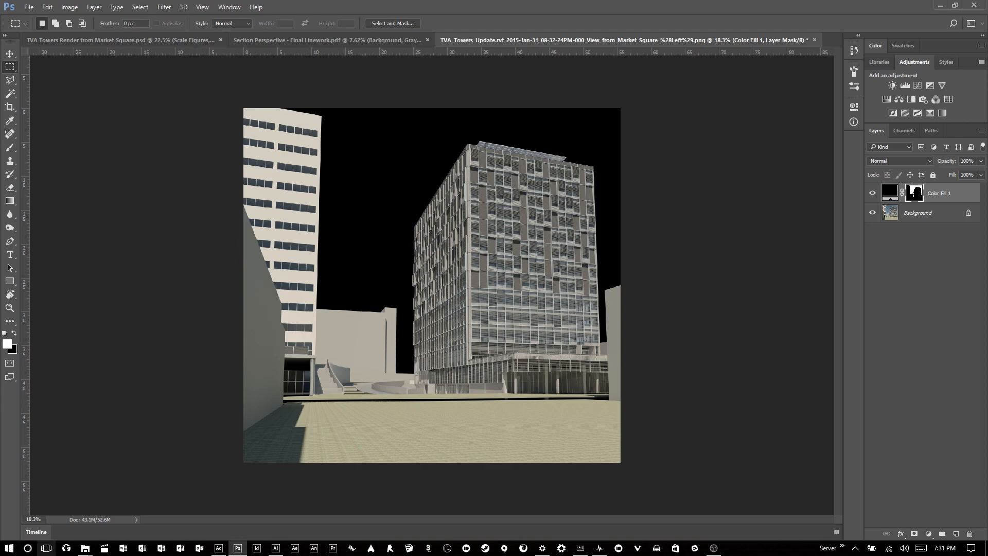
Switch to File Explorer and open the Textures folder inside Architecture Tools.
{"action": "mouse_move", "coordinate": [85, 547]}
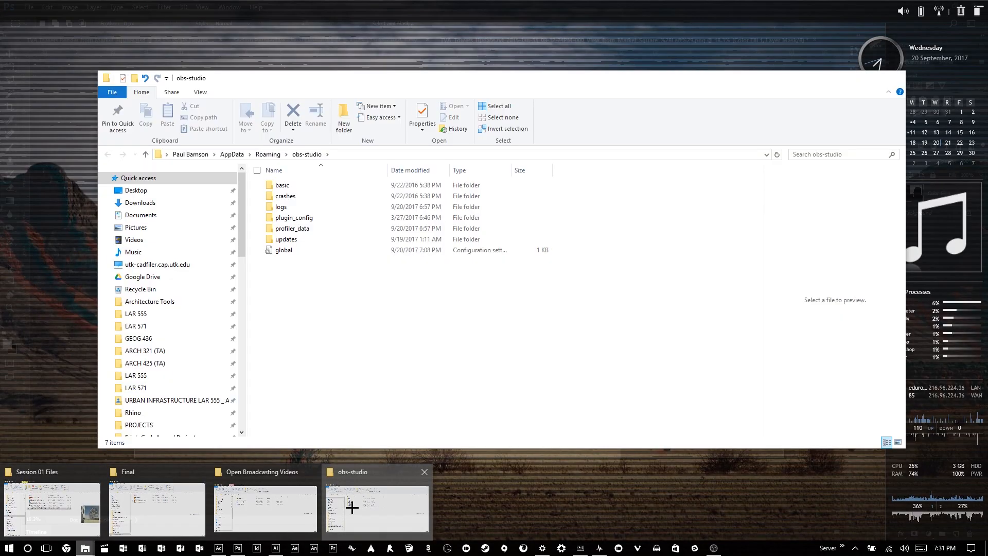
{"action": "left_click", "coordinate": [352, 510]}
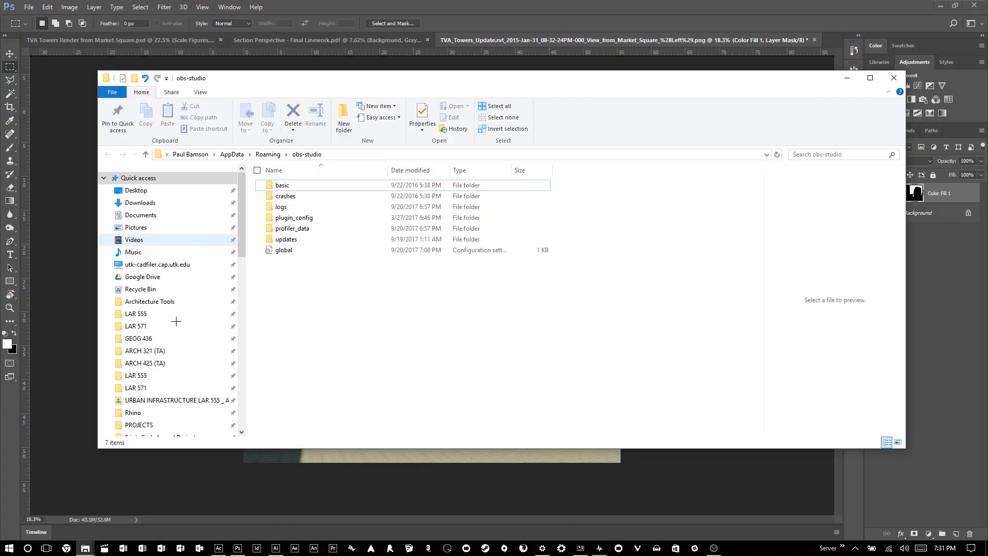
{"action": "left_click", "coordinate": [203, 304]}
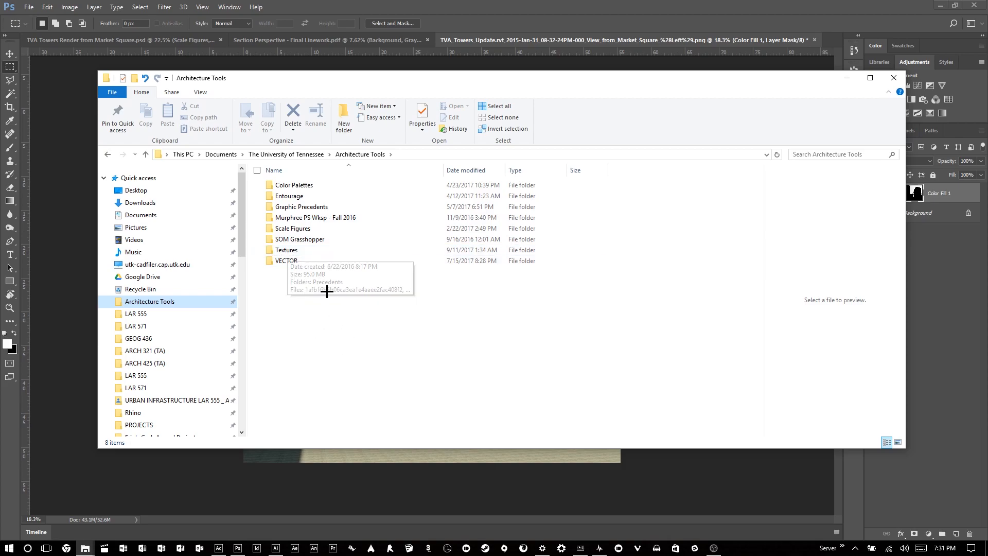
{"action": "left_click", "coordinate": [310, 250]}
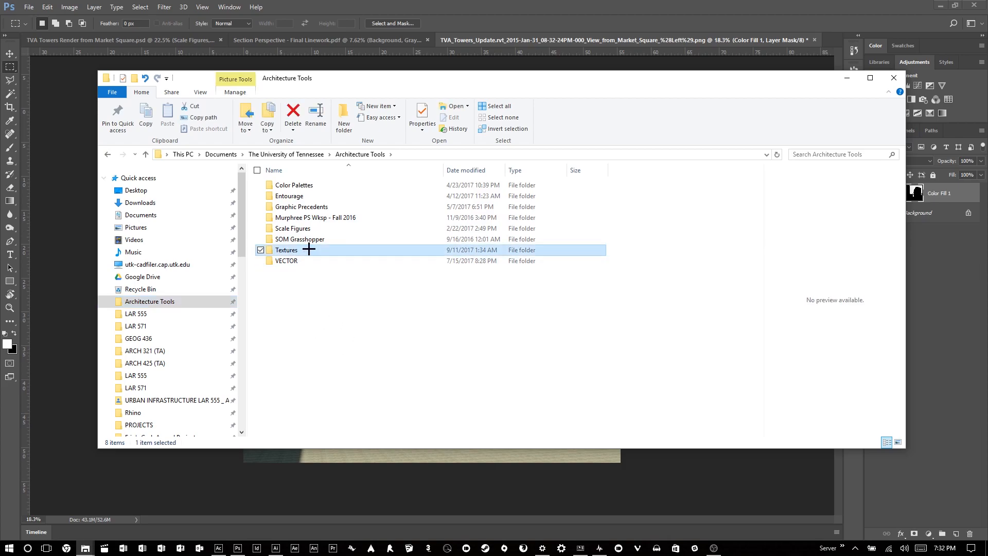
{"action": "scroll", "coordinate": [340, 274], "scroll_direction": "up", "scroll_amount": 2}
{"action": "double_click", "coordinate": [339, 274]}
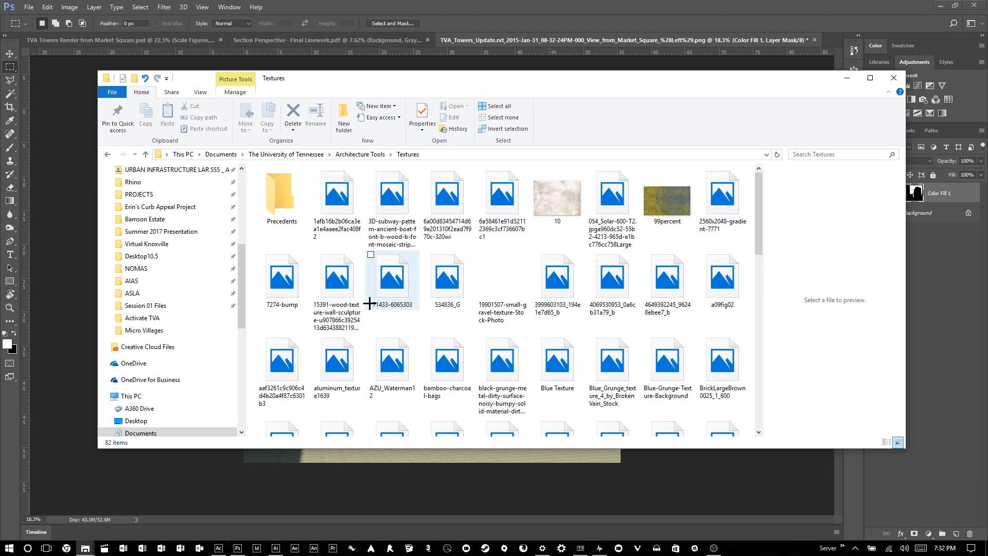
Find the Sky image in the Textures folder and place it into the tower rendering in Photoshop.
{"action": "scroll", "coordinate": [591, 303], "scroll_direction": "down", "scroll_amount": 5}
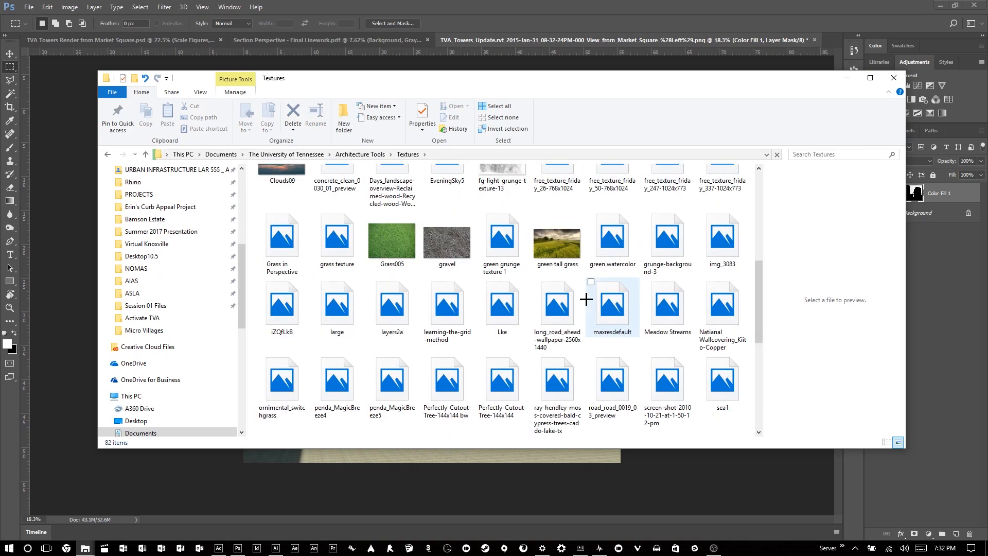
{"action": "scroll", "coordinate": [587, 297], "scroll_direction": "down", "scroll_amount": 4}
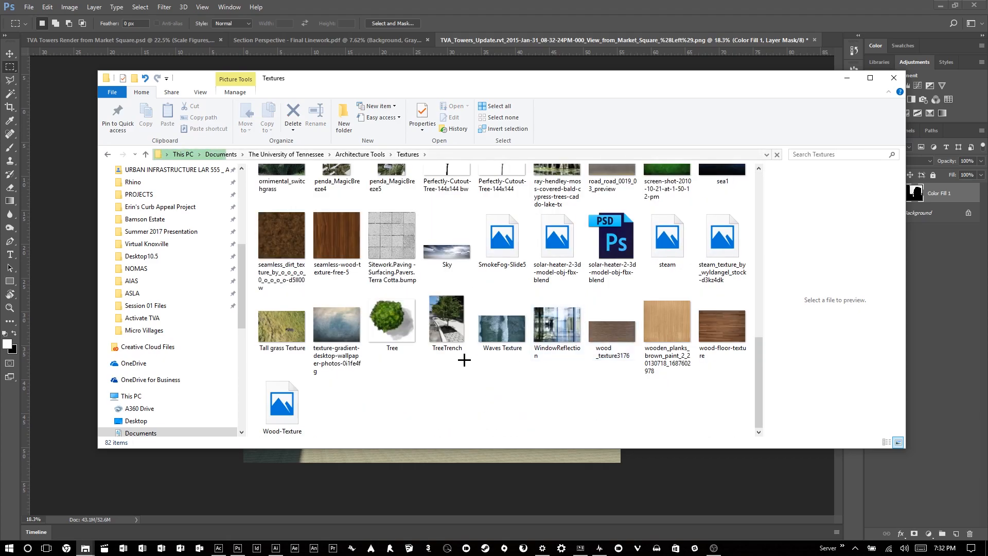
{"action": "scroll", "coordinate": [541, 378], "scroll_direction": "up", "scroll_amount": 4}
{"action": "scroll", "coordinate": [511, 360], "scroll_direction": "down", "scroll_amount": 5}
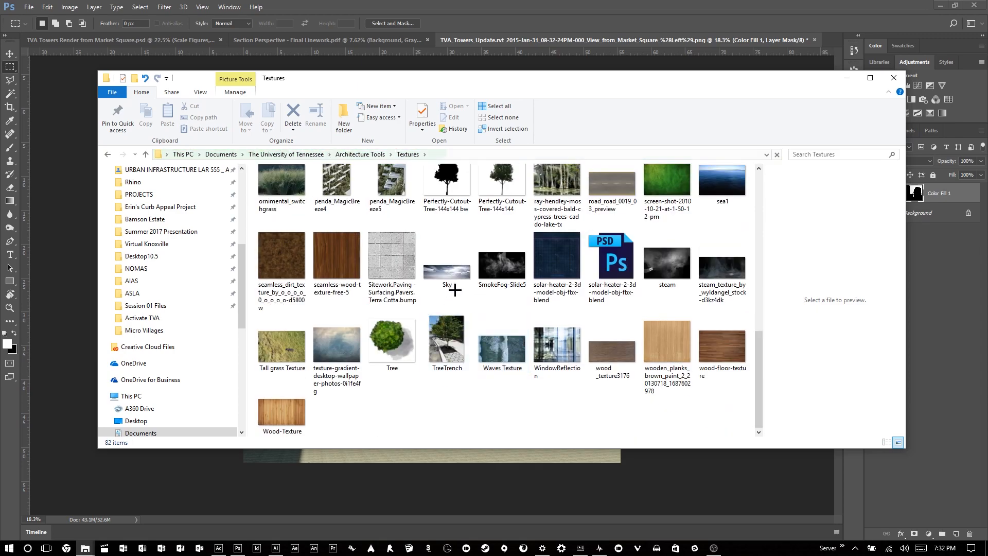
{"action": "left_click", "coordinate": [449, 278]}
{"action": "left_click_drag", "start_coordinate": [450, 278], "coordinate": [446, 465]}
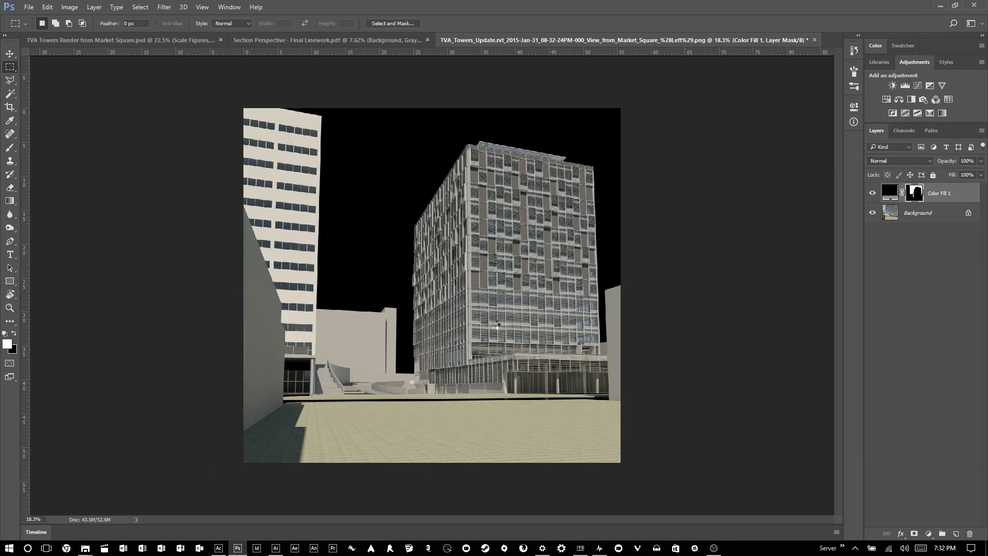
Enlarge the placed sky image to about 387% and position it across the upper part of the rendering, covering the full canvas width.
{"action": "left_click_drag", "start_coordinate": [557, 322], "coordinate": [563, 220]}
{"action": "left_click_drag", "start_coordinate": [777, 296], "coordinate": [882, 406]}
{"action": "left_click_drag", "start_coordinate": [719, 281], "coordinate": [729, 317]}
{"action": "scroll", "coordinate": [422, 359], "scroll_direction": "down", "scroll_amount": 3}
{"action": "left_click_drag", "start_coordinate": [434, 326], "coordinate": [360, 326]}
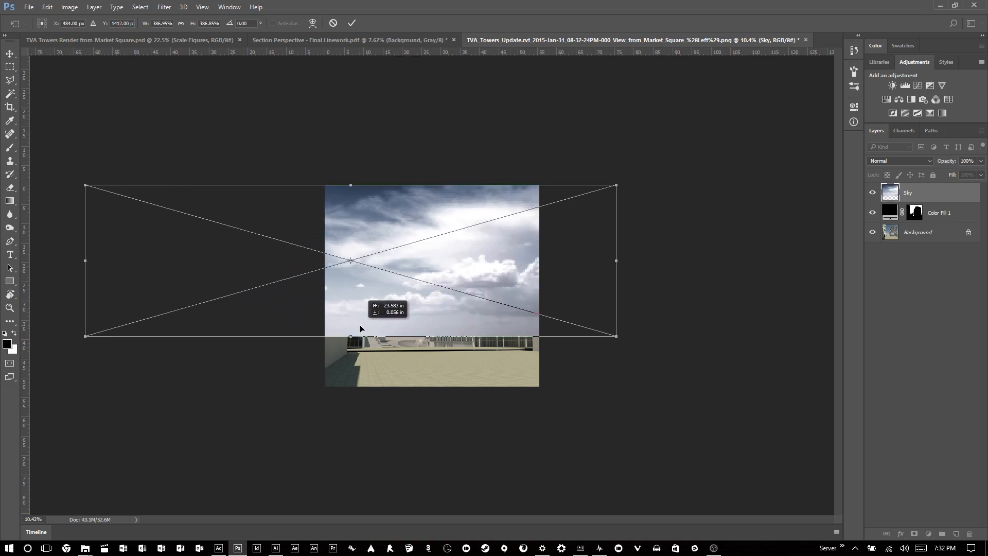
{"action": "key", "text": "Return"}
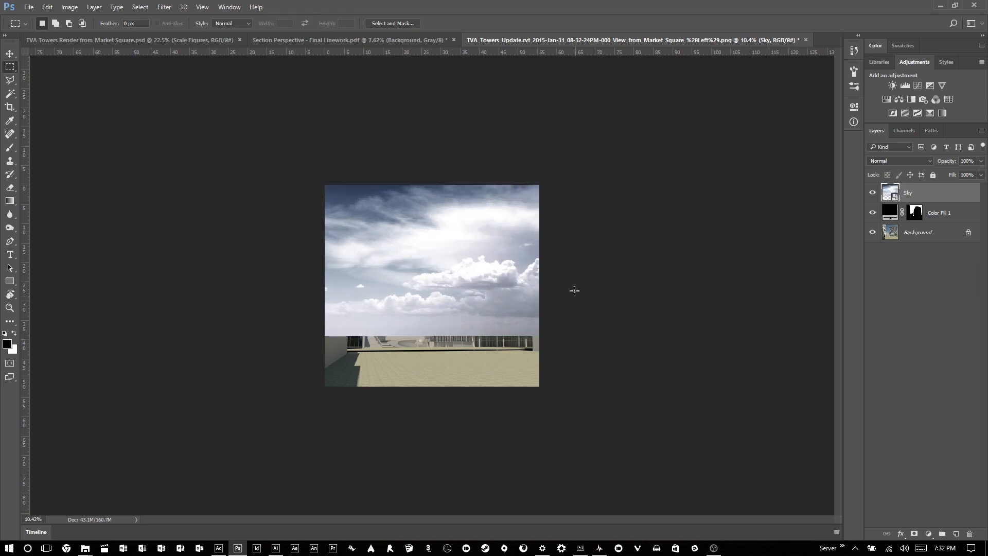
Rename the Color Fill 1 layer as Sky Fill.
{"action": "double_click", "coordinate": [935, 213]}
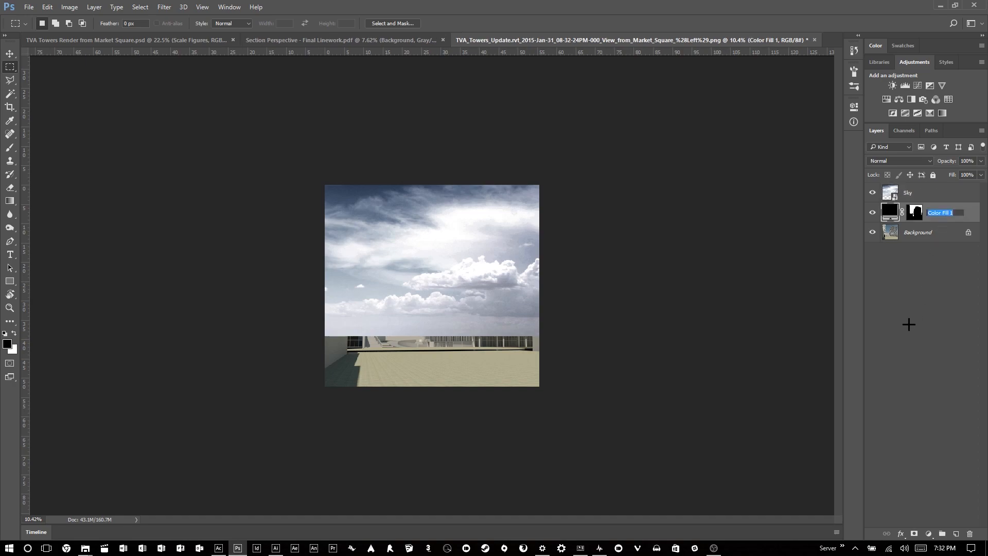
{"action": "type", "text": "Sky Fill"}
{"action": "key", "text": "Return"}
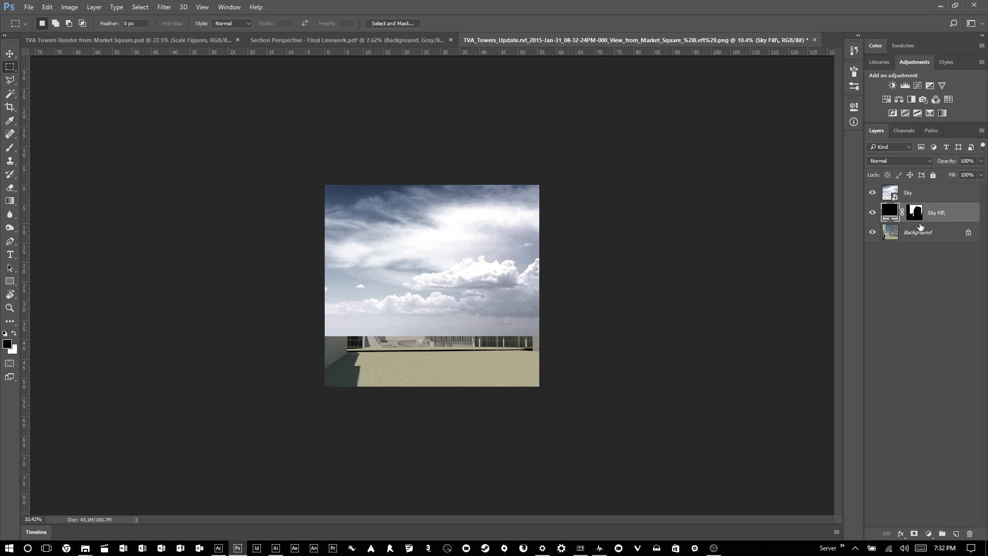
{"action": "double_click", "coordinate": [936, 213]}
{"action": "key", "text": "Right"}
{"action": "key", "text": "Return"}
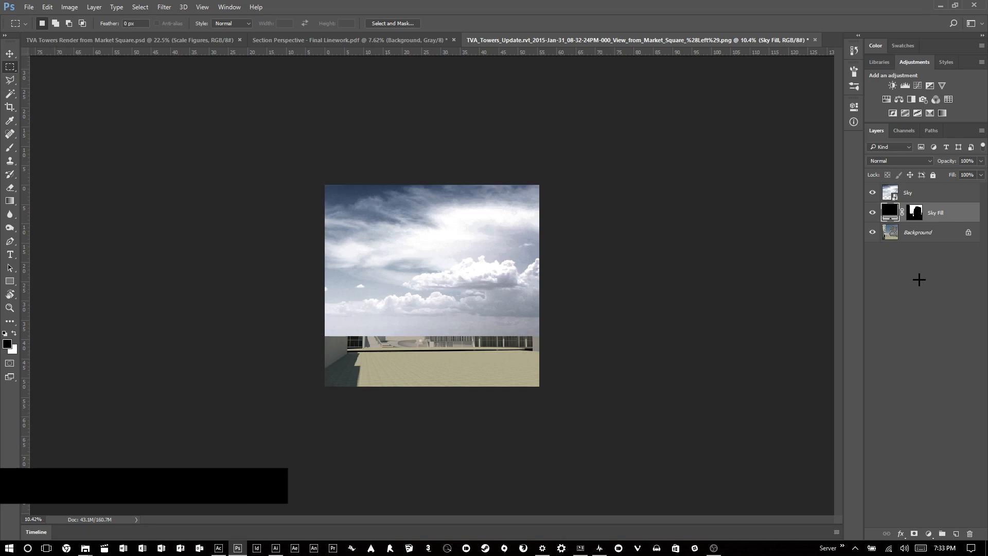
Copy the Sky Fill layer's mask onto the Sky layer so the clouds are confined to the sky area.
{"action": "left_click_drag", "start_coordinate": [917, 222], "coordinate": [919, 197]}
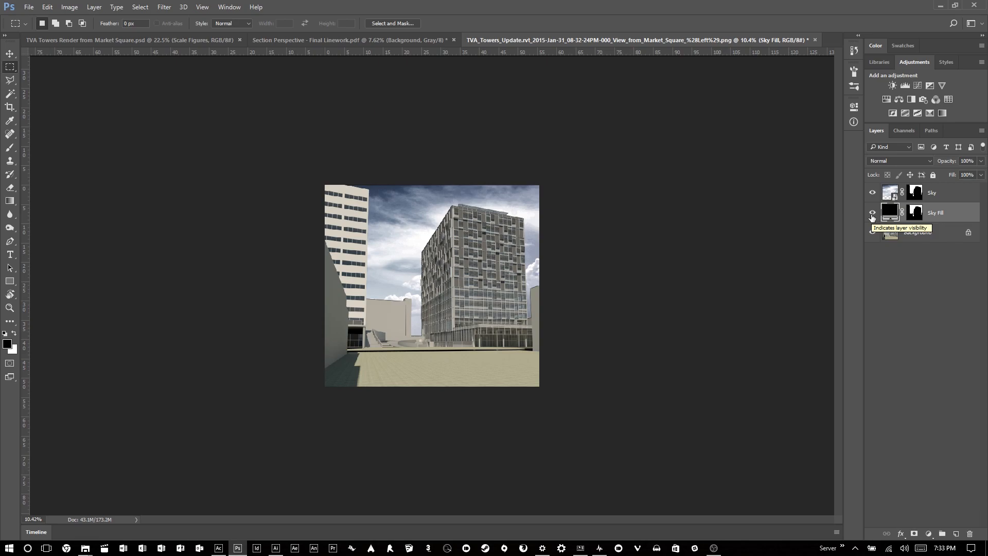
{"action": "scroll", "coordinate": [498, 232], "scroll_direction": "down", "scroll_amount": 4}
{"action": "scroll", "coordinate": [652, 214], "scroll_direction": "up", "scroll_amount": 7}
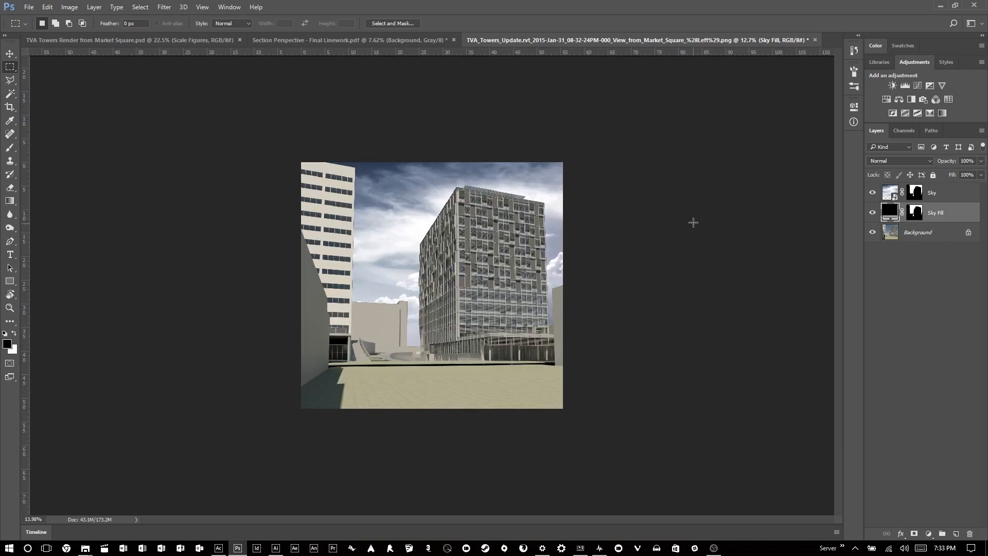
{"action": "scroll", "coordinate": [693, 223], "scroll_direction": "up", "scroll_amount": 2}
Activate the Brush tool and target the Sky layer's mask for painting.
{"action": "left_click", "coordinate": [926, 193]}
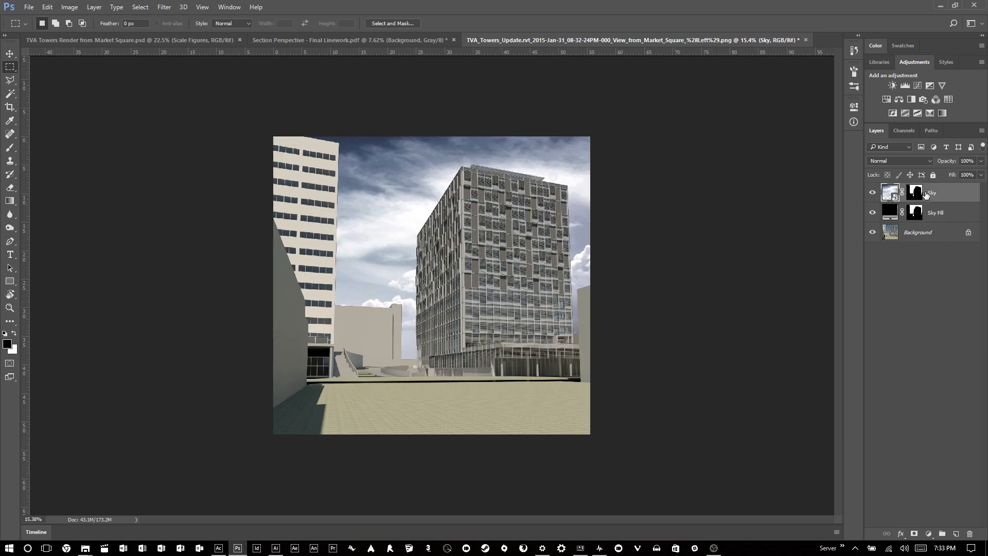
{"action": "left_click", "coordinate": [10, 148]}
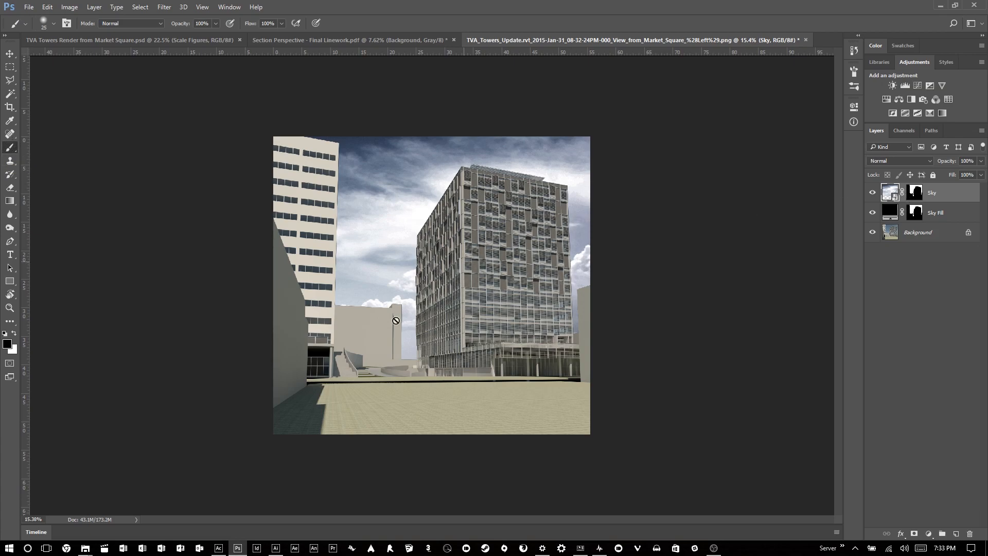
{"action": "scroll", "coordinate": [567, 318], "scroll_direction": "up", "scroll_amount": 5}
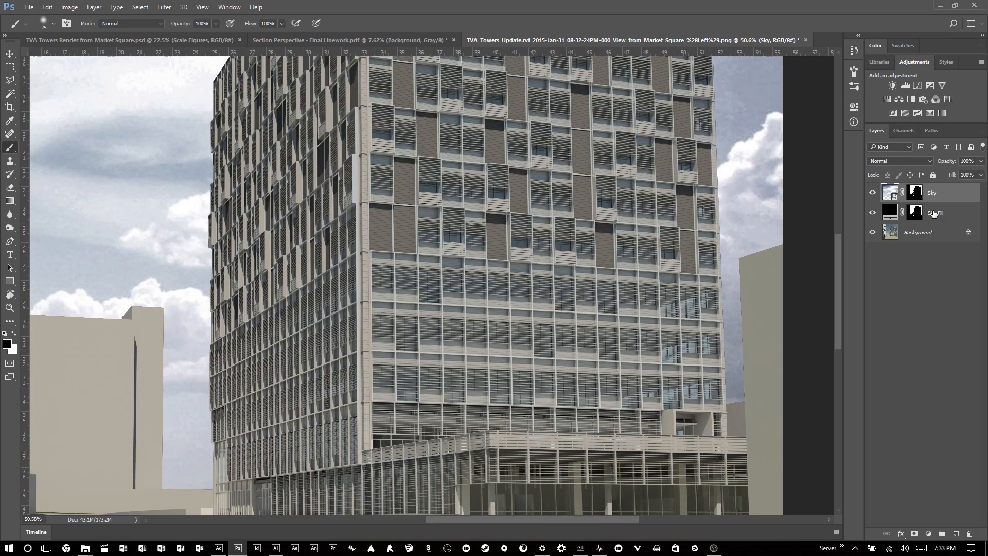
{"action": "left_click", "coordinate": [916, 192]}
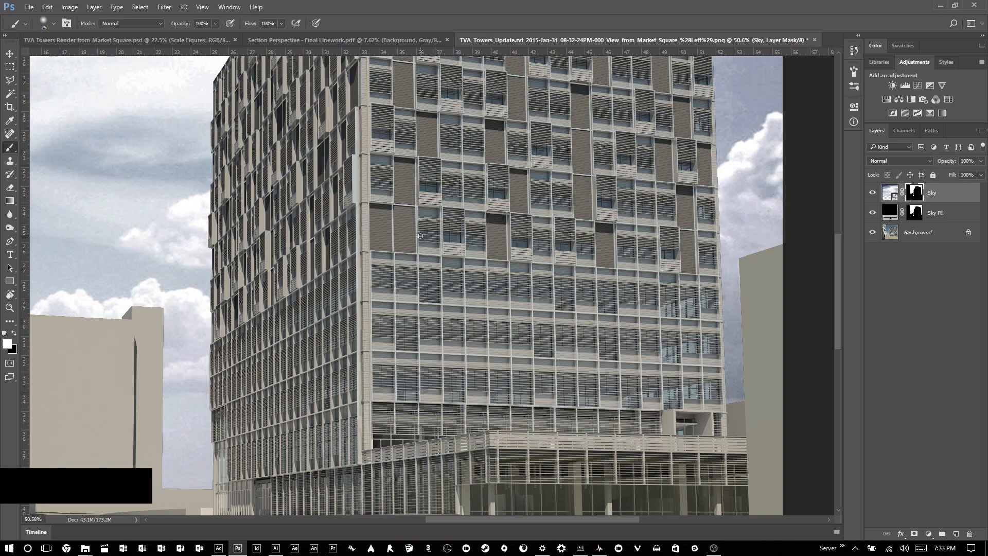
Reduce the brush size briefly, and enlarge it to 700 px.
{"action": "key", "text": "bracketleft"}
{"action": "key", "text": "bracketleft"}
{"action": "key", "text": "bracketleft"}
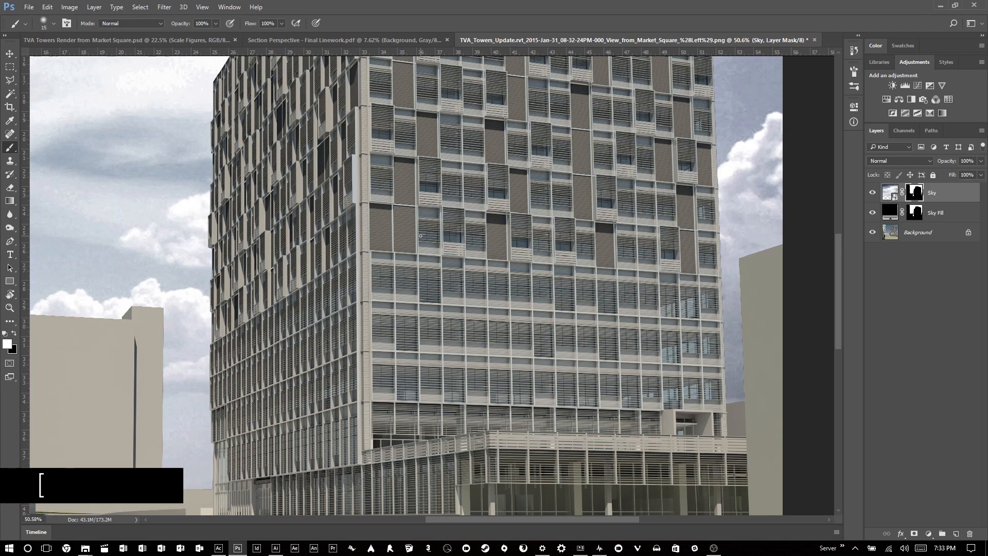
{"action": "key", "text": "bracketright"}
{"action": "key", "text": "bracketright"}
{"action": "key", "text": "bracketright"}
{"action": "key", "text": "bracketright"}
{"action": "key", "text": "bracketright"}
{"action": "key", "text": "bracketright"}
{"action": "key", "text": "bracketright"}
{"action": "key", "text": "bracketright"}
{"action": "key", "text": "bracketright"}
{"action": "key", "text": "bracketright"}
{"action": "key", "text": "bracketright"}
{"action": "key", "text": "bracketright"}
{"action": "key", "text": "bracketright"}
{"action": "key", "text": "bracketright"}
{"action": "key", "text": "bracketright"}
{"action": "key", "text": "bracketright"}
{"action": "key", "text": "bracketright"}
{"action": "key", "text": "bracketright"}
{"action": "key", "text": "bracketright"}
{"action": "key", "text": "bracketright"}
{"action": "key", "text": "bracketright"}
{"action": "key", "text": "bracketright"}
{"action": "key", "text": "bracketright"}
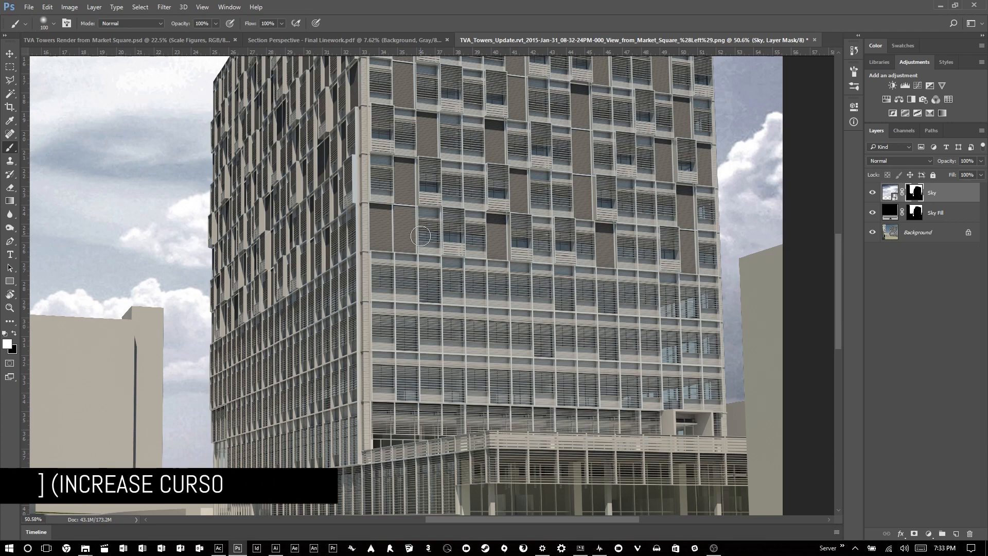
{"action": "key", "text": "bracketright"}
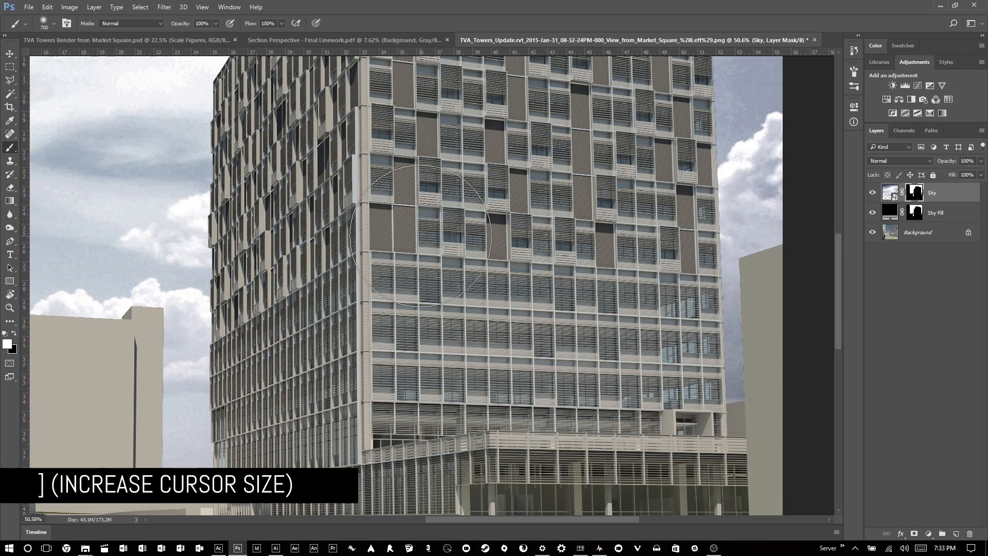
Try painting white on the Sky layer's mask across the central tower's facade, and undo the stroke.
{"action": "scroll", "coordinate": [463, 235], "scroll_direction": "down", "scroll_amount": 3, "text": "alt"}
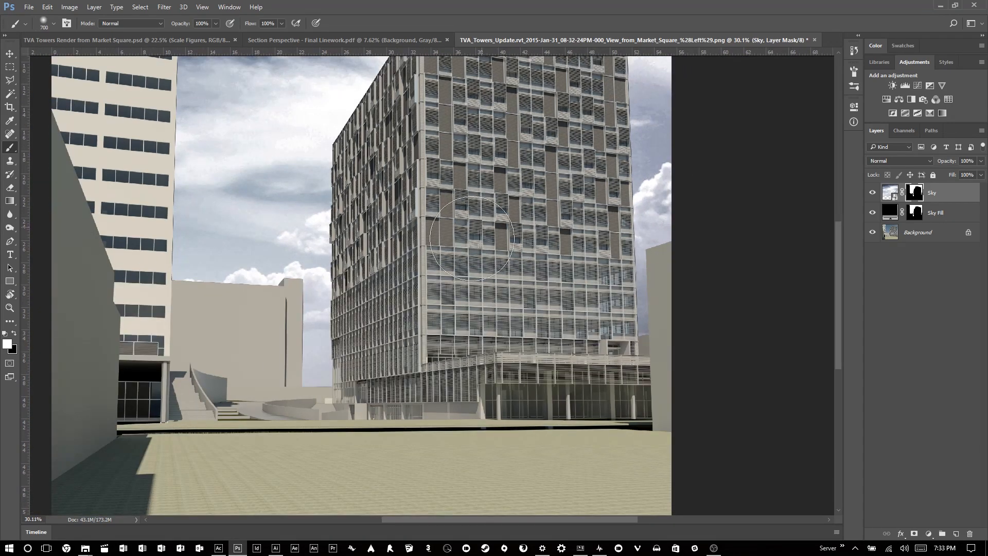
{"action": "mouse_move", "coordinate": [473, 208]}
{"action": "left_mouse_down"}
{"action": "mouse_move", "coordinate": [458, 296]}
{"action": "mouse_move", "coordinate": [412, 370]}
{"action": "mouse_move", "coordinate": [590, 430]}
{"action": "mouse_move", "coordinate": [545, 206]}
{"action": "mouse_move", "coordinate": [463, 103]}
{"action": "mouse_move", "coordinate": [422, 92]}
{"action": "left_mouse_up"}
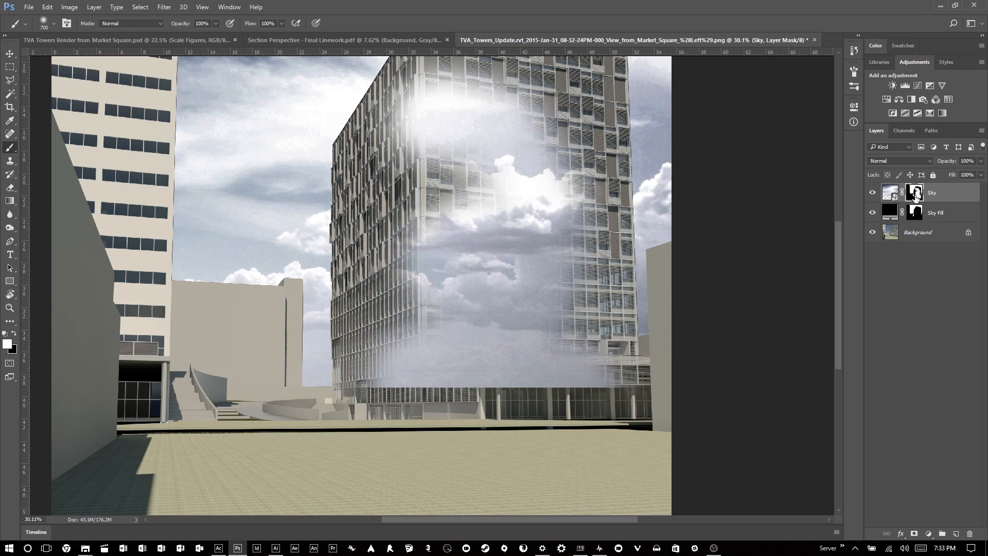
{"action": "scroll", "coordinate": [456, 291], "scroll_direction": "down", "scroll_amount": 1}
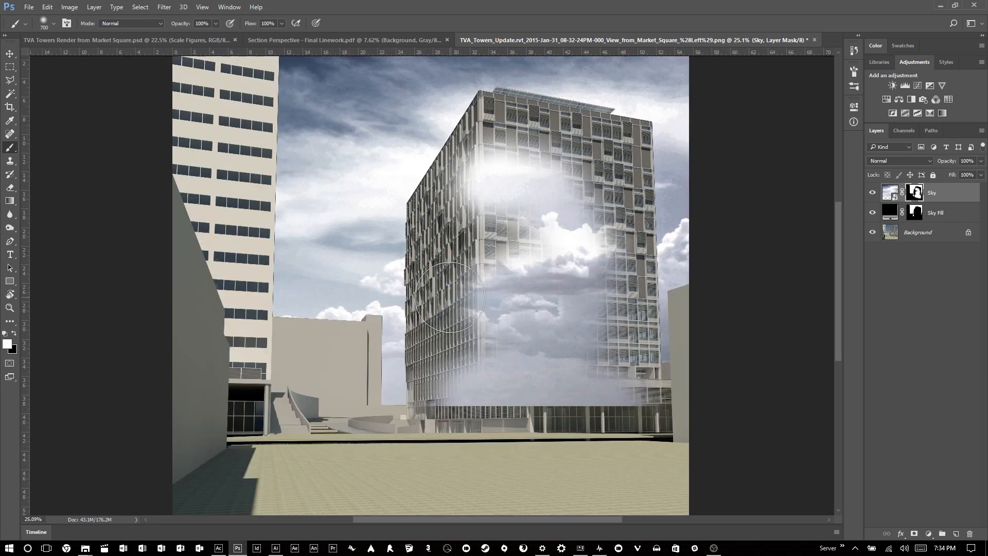
{"action": "key", "text": "ctrl+z"}
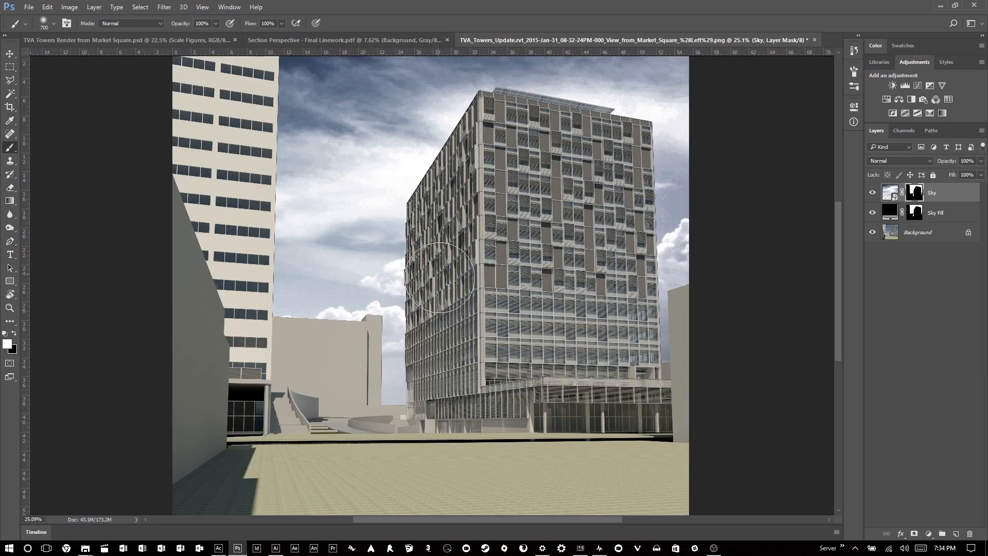
Create a new layer group directly above the Sky Fill layer and name it MASKS.
{"action": "scroll", "coordinate": [464, 295], "scroll_direction": "down", "scroll_amount": 1}
{"action": "scroll", "coordinate": [465, 292], "scroll_direction": "down", "scroll_amount": 1}
{"action": "scroll", "coordinate": [544, 282], "scroll_direction": "up", "scroll_amount": 1}
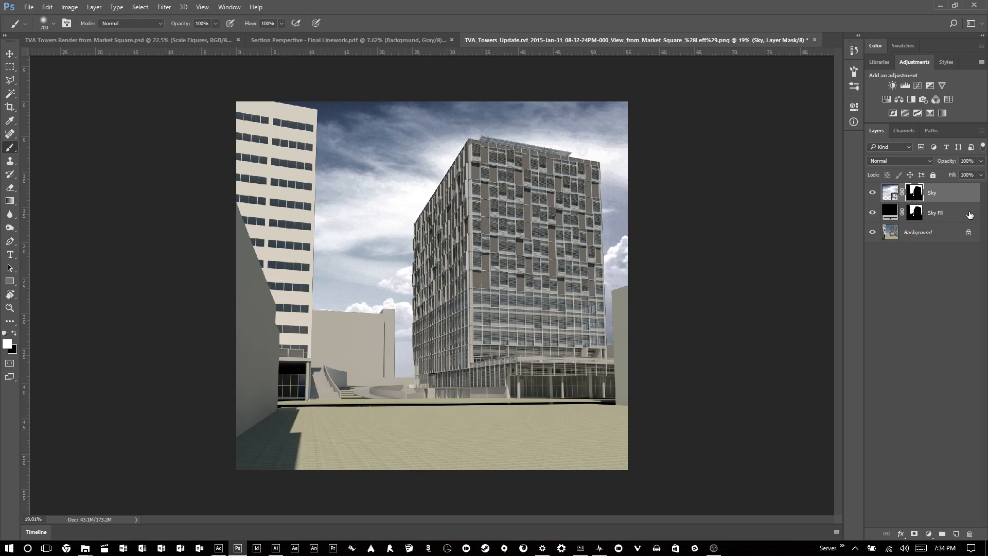
{"action": "key", "text": "alt+bracketleft"}
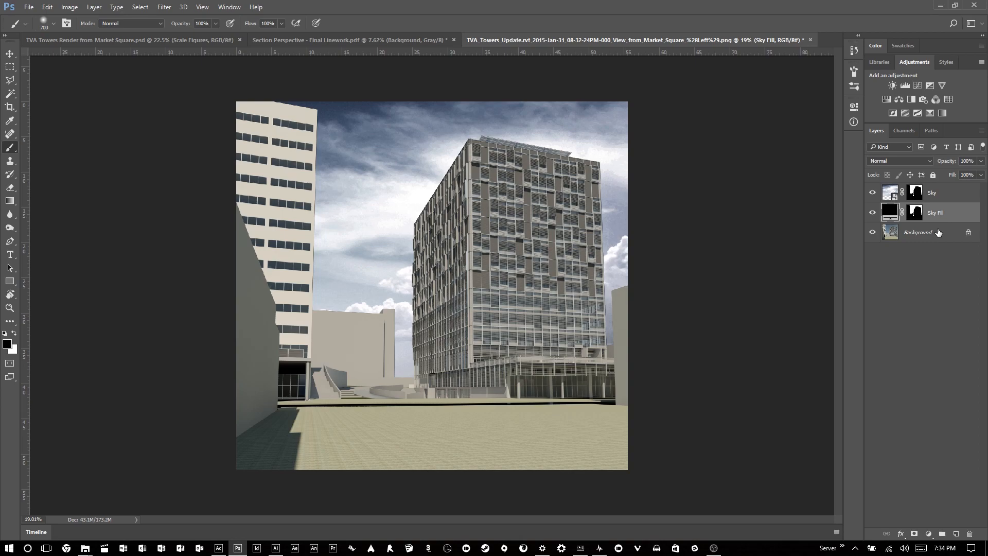
{"action": "left_click", "coordinate": [943, 535]}
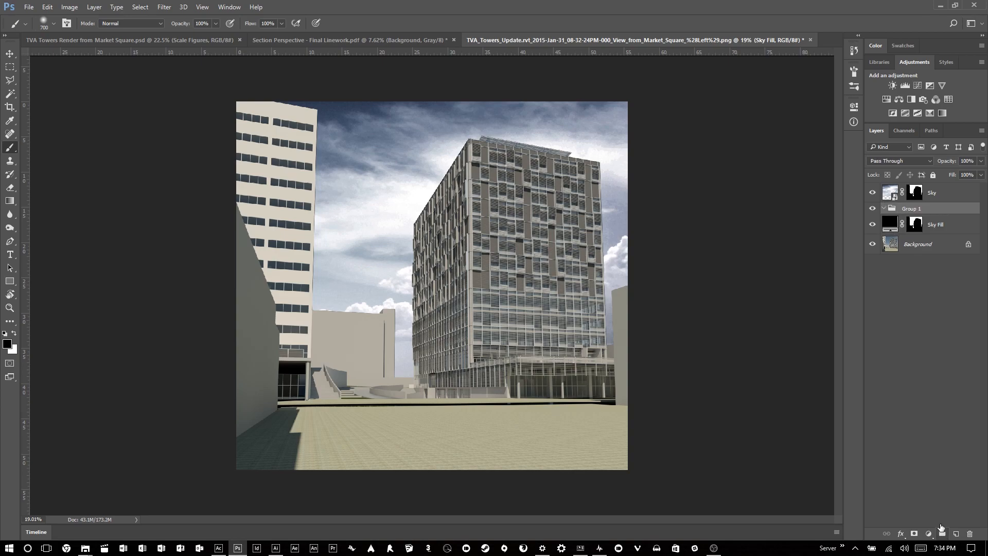
{"action": "double_click", "coordinate": [911, 208]}
{"action": "type", "text": "MASKS"}
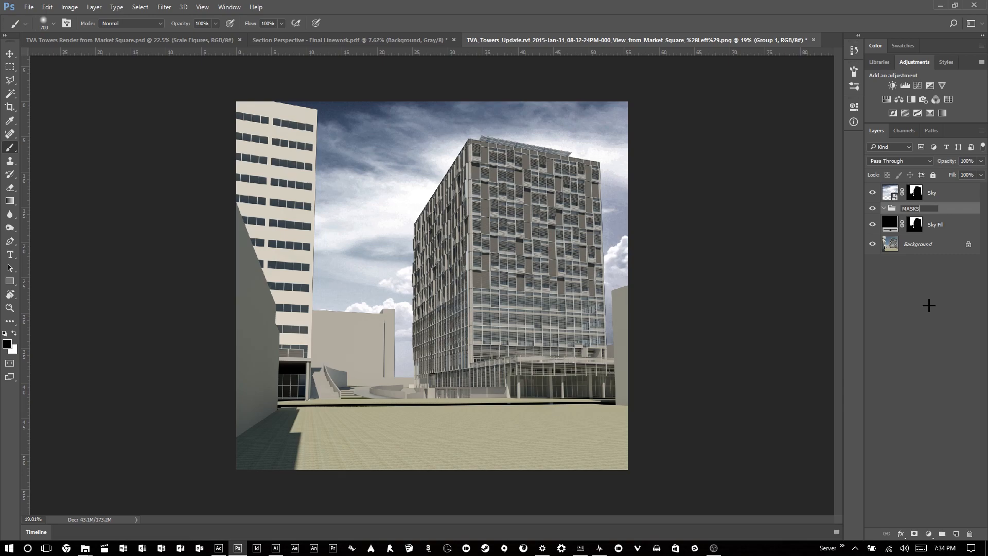
{"action": "key", "text": "Return"}
Move the Sky Fill layer into the MASKS group and collapse the group.
{"action": "left_click", "coordinate": [938, 230]}
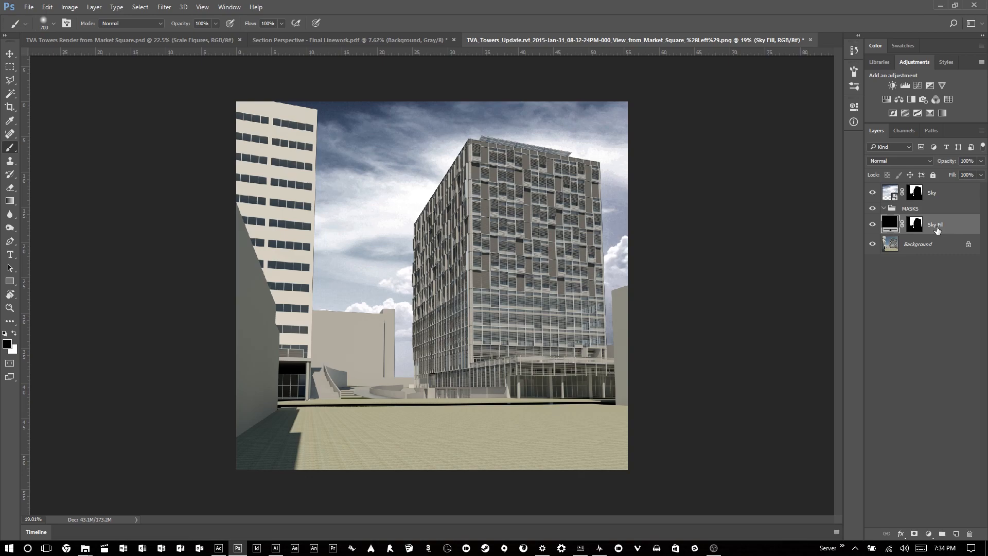
{"action": "left_click_drag", "start_coordinate": [938, 230], "coordinate": [934, 209]}
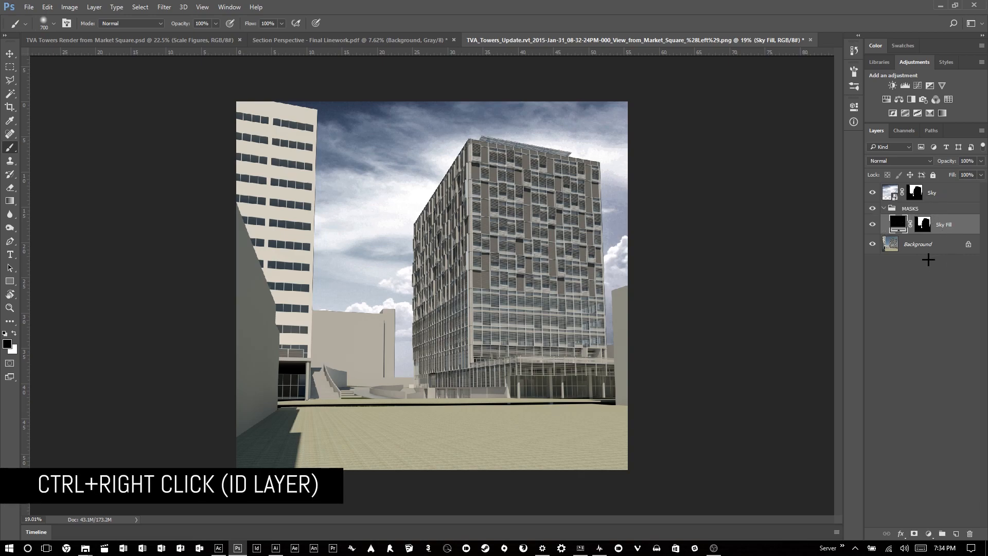
{"action": "left_click", "coordinate": [883, 208]}
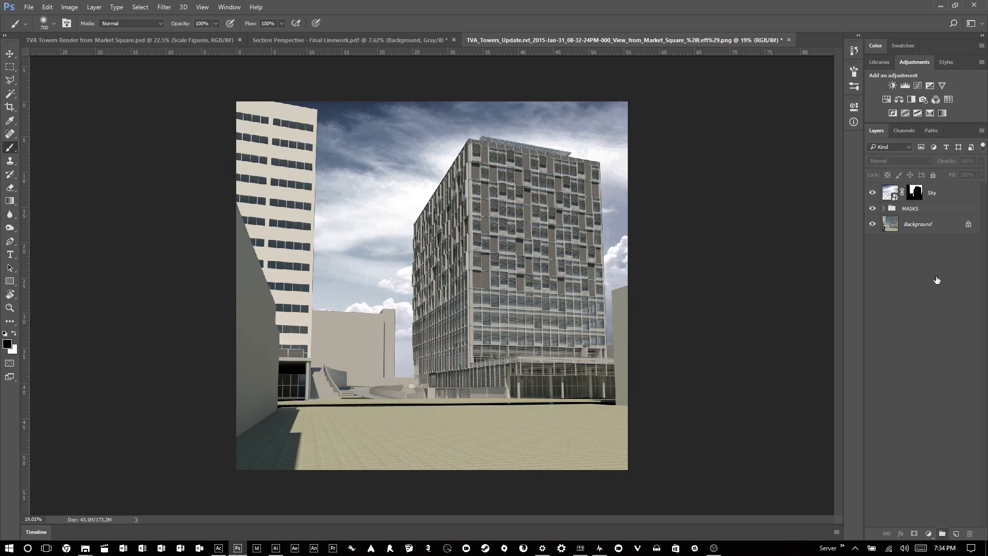
Create a new layer group above the Sky layer, name it SKY, and move the Sky layer into it.
{"action": "key", "text": "ctrl+g"}
{"action": "double_click", "coordinate": [909, 189]}
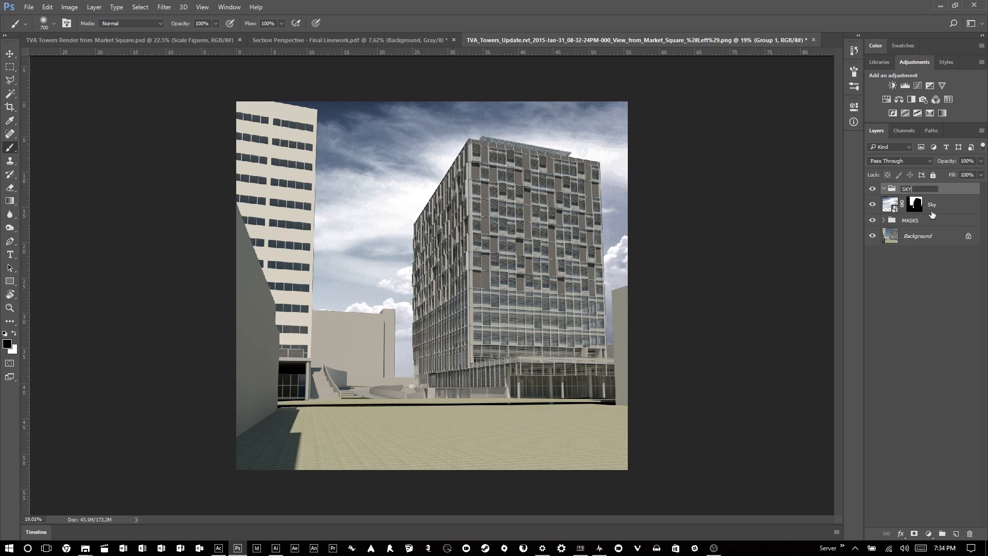
{"action": "key", "text": "Return"}
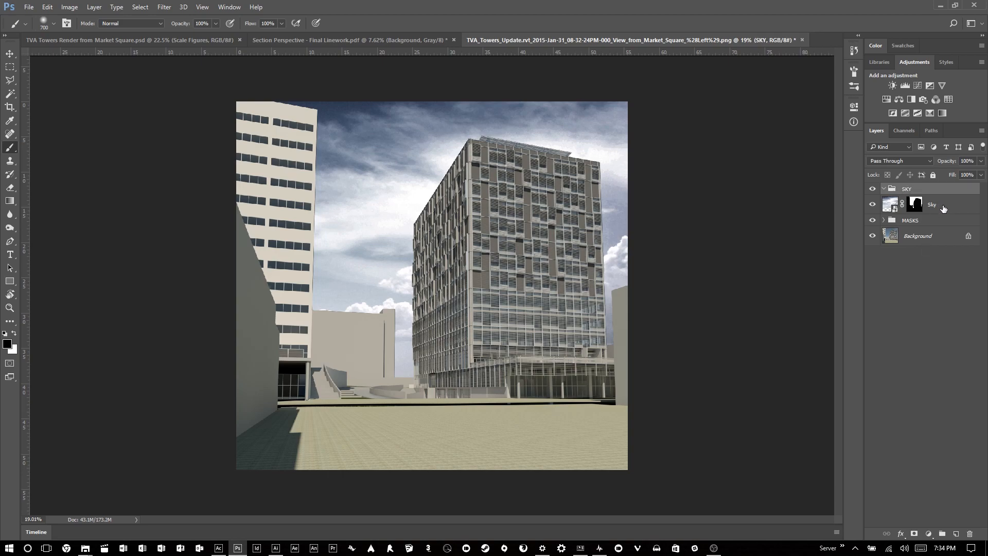
{"action": "mouse_move", "coordinate": [943, 208]}
{"action": "left_mouse_down"}
{"action": "mouse_move", "coordinate": [941, 184]}
{"action": "mouse_move", "coordinate": [938, 197]}
{"action": "left_mouse_up"}
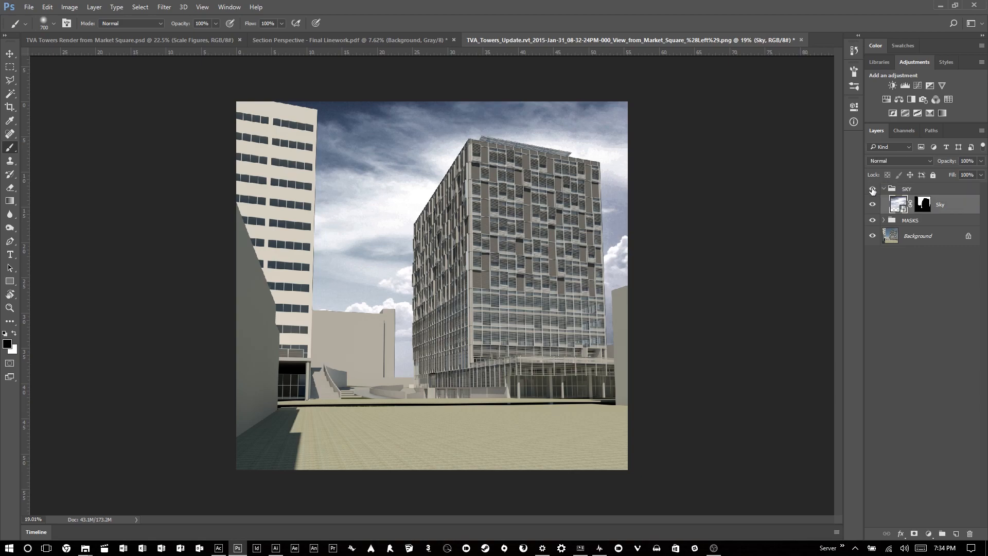
Give the SKY group a blue color label and collapse the group.
{"action": "right_click", "coordinate": [872, 190]}
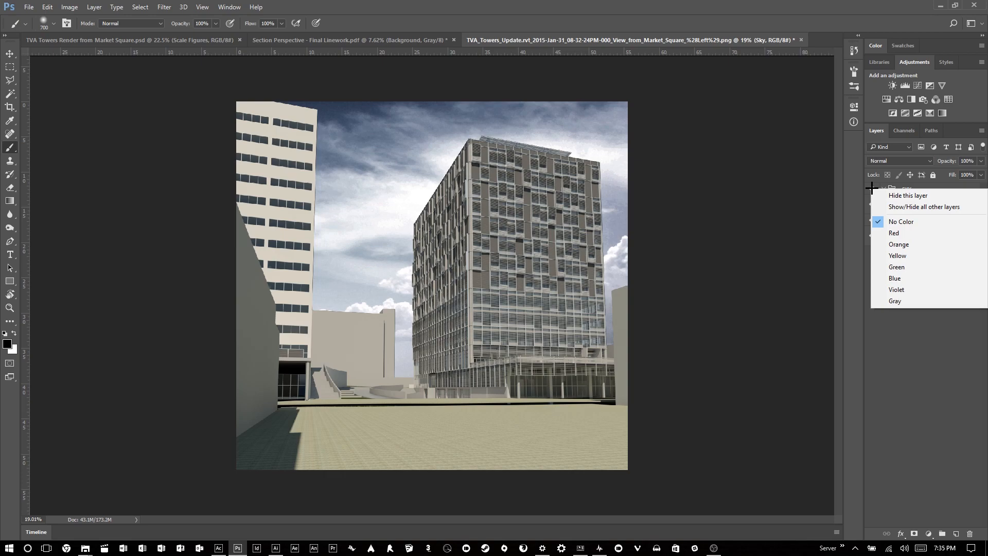
{"action": "left_click", "coordinate": [912, 350]}
{"action": "right_click", "coordinate": [871, 190]}
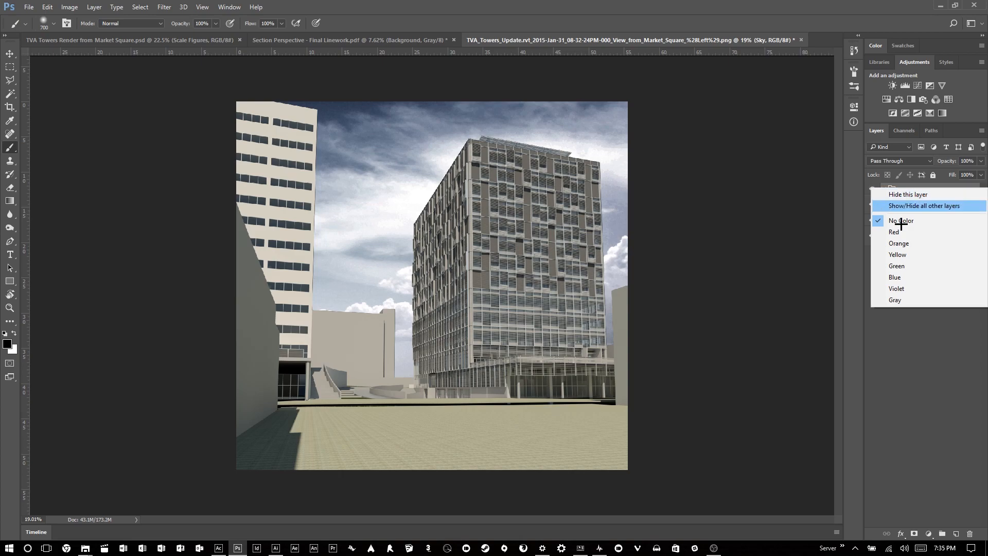
{"action": "left_click", "coordinate": [905, 277]}
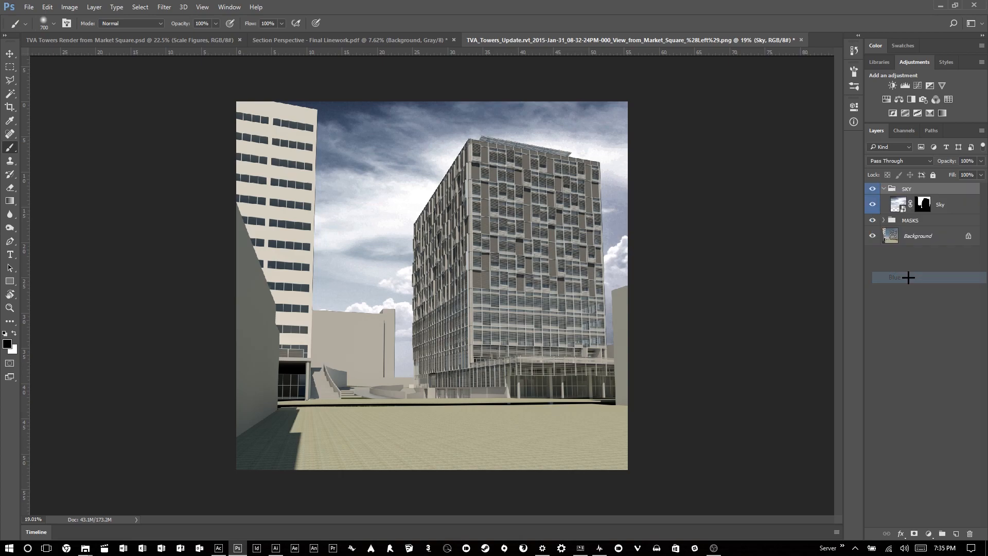
{"action": "left_click", "coordinate": [883, 189]}
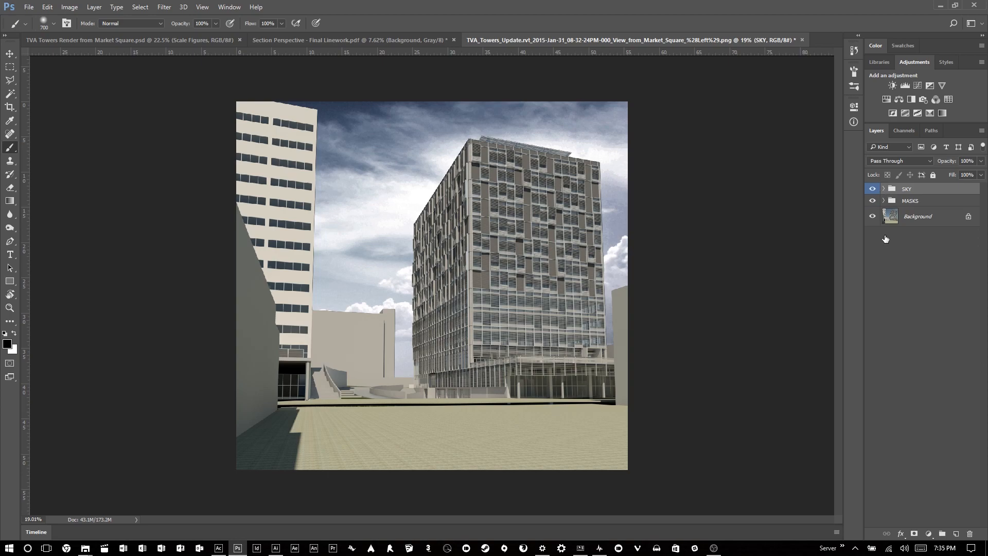
Give the MASKS group a gray color label and leave that group collapsed and selected.
{"action": "right_click", "coordinate": [873, 203]}
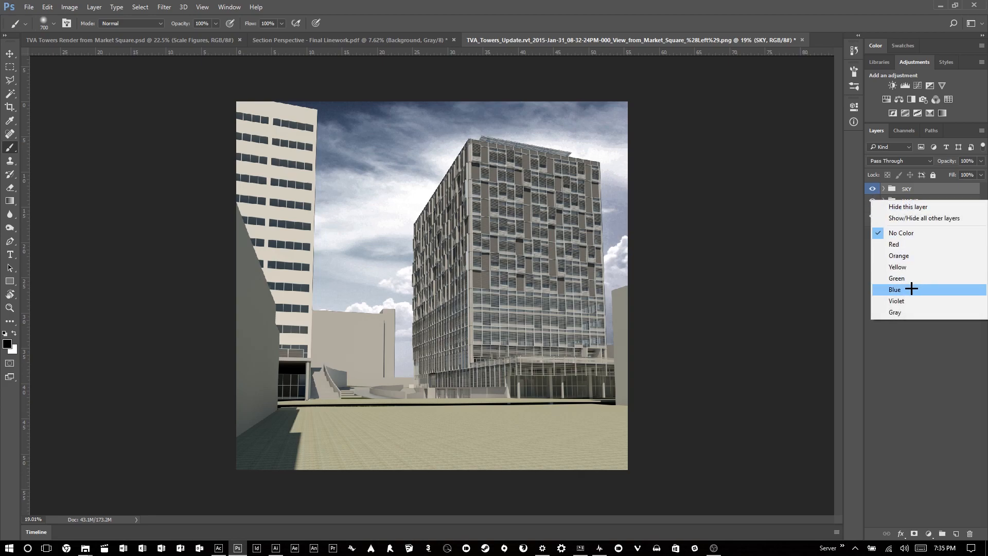
{"action": "left_click", "coordinate": [913, 311]}
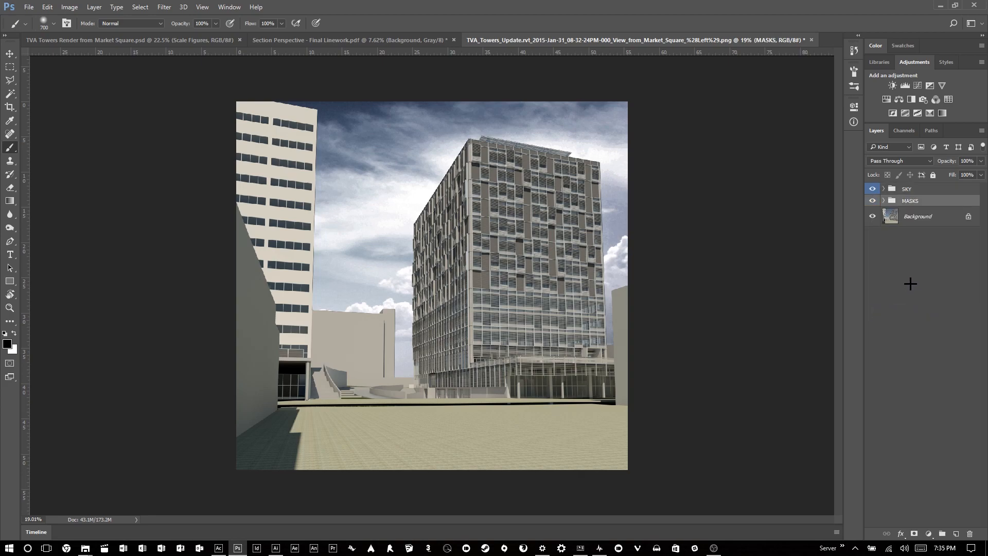
{"action": "left_click", "coordinate": [883, 201]}
{"action": "left_click", "coordinate": [884, 201]}
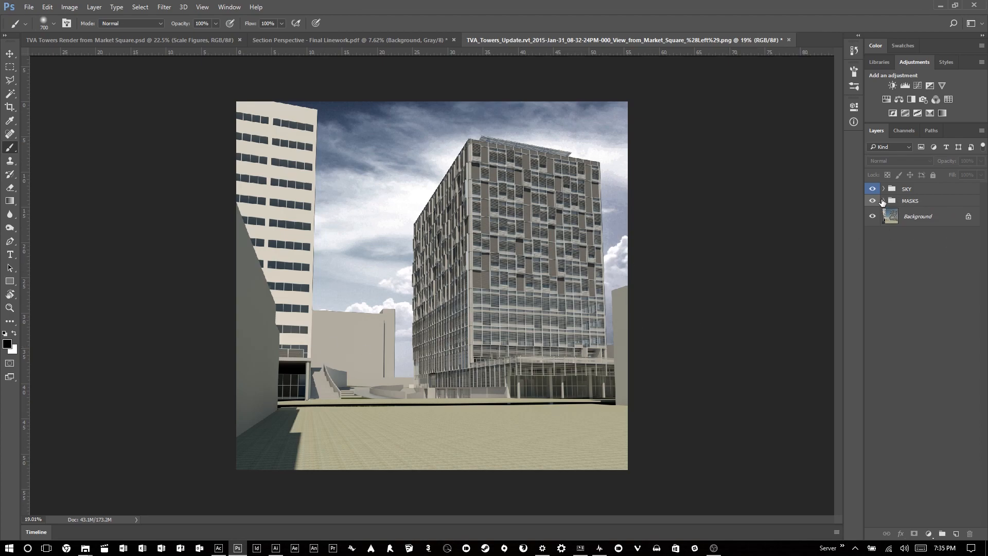
{"action": "left_click", "coordinate": [919, 201]}
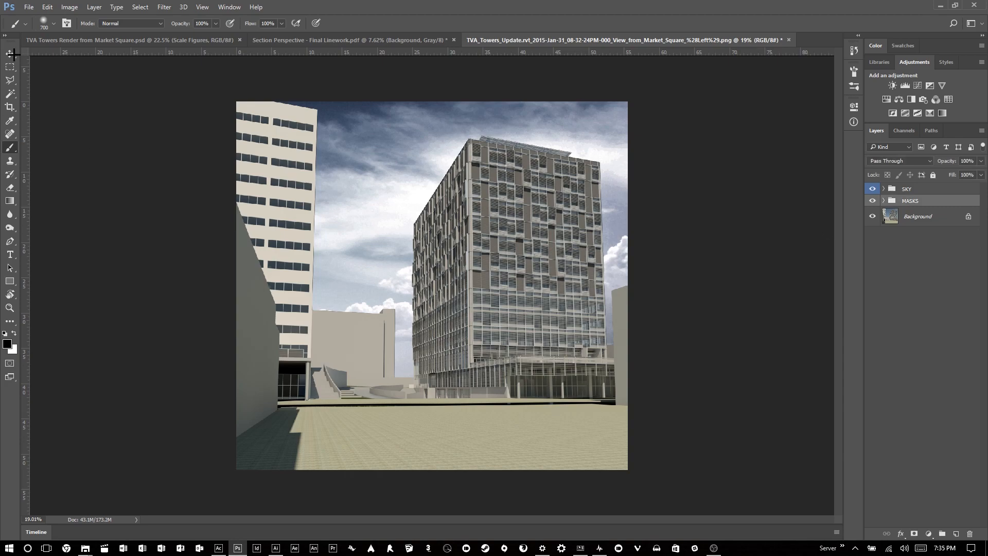
Select the paved plaza in the foreground with the Polygonal Lasso, following its far edge and the shaded wall's base and passing outside the canvas.
{"action": "left_click", "coordinate": [10, 80]}
{"action": "scroll", "coordinate": [235, 464], "scroll_direction": "up", "scroll_amount": 4}
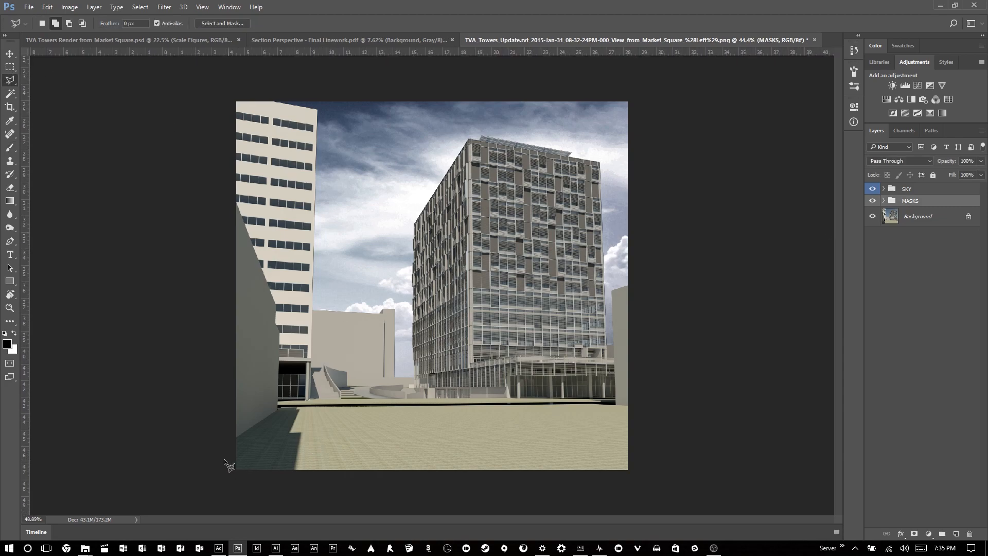
{"action": "scroll", "coordinate": [234, 462], "scroll_direction": "up", "scroll_amount": 3}
{"action": "scroll", "coordinate": [393, 347], "scroll_direction": "up", "scroll_amount": 3}
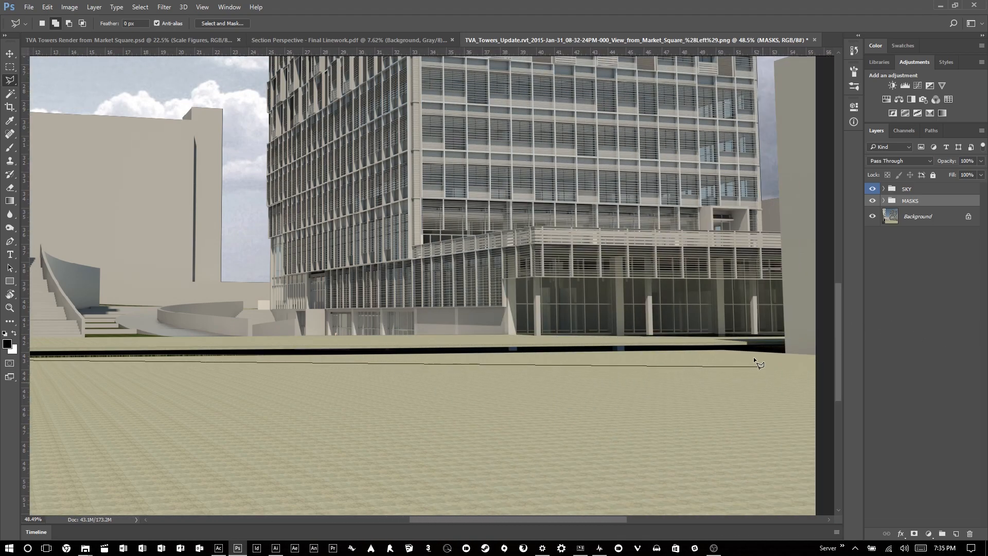
{"action": "double_click", "coordinate": [727, 354]}
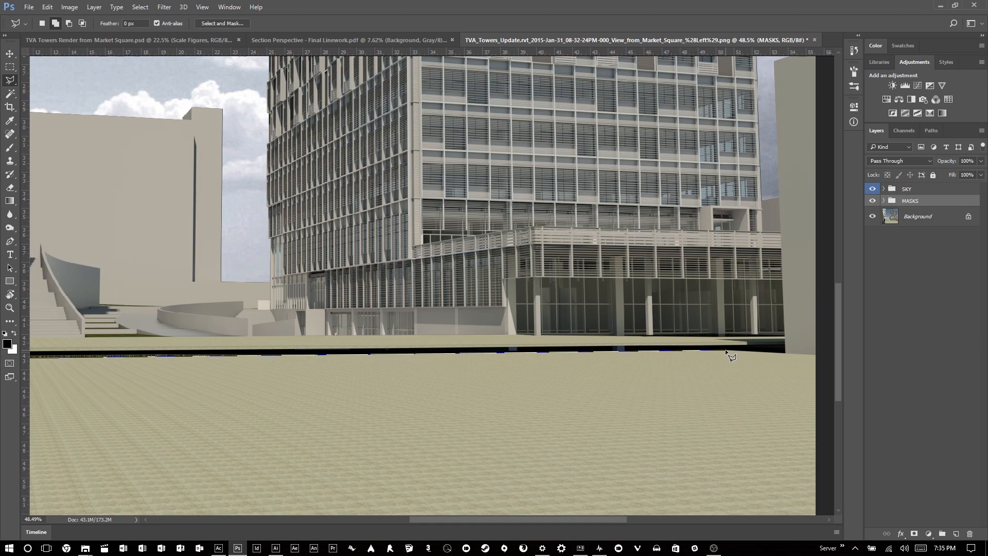
{"action": "left_click", "coordinate": [725, 351]}
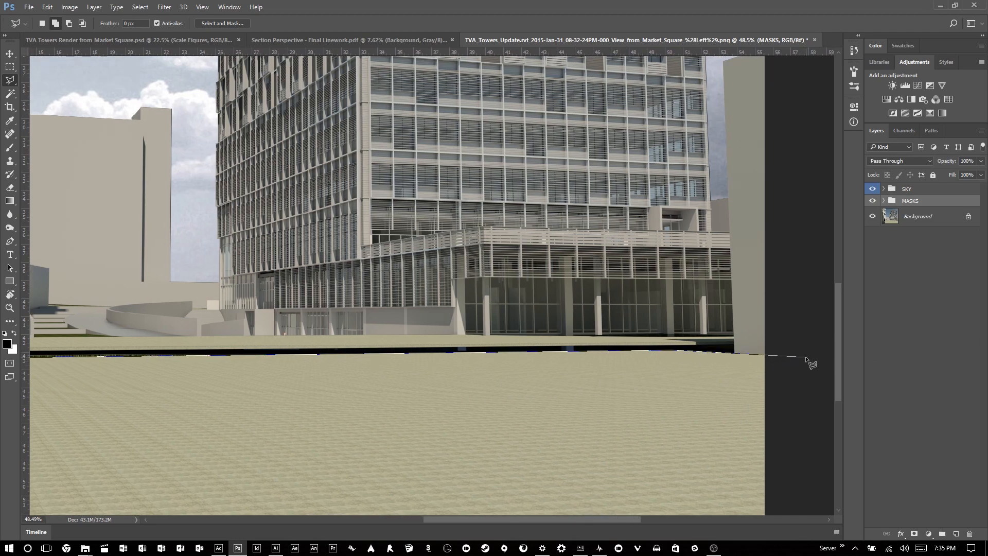
{"action": "left_click", "coordinate": [801, 497]}
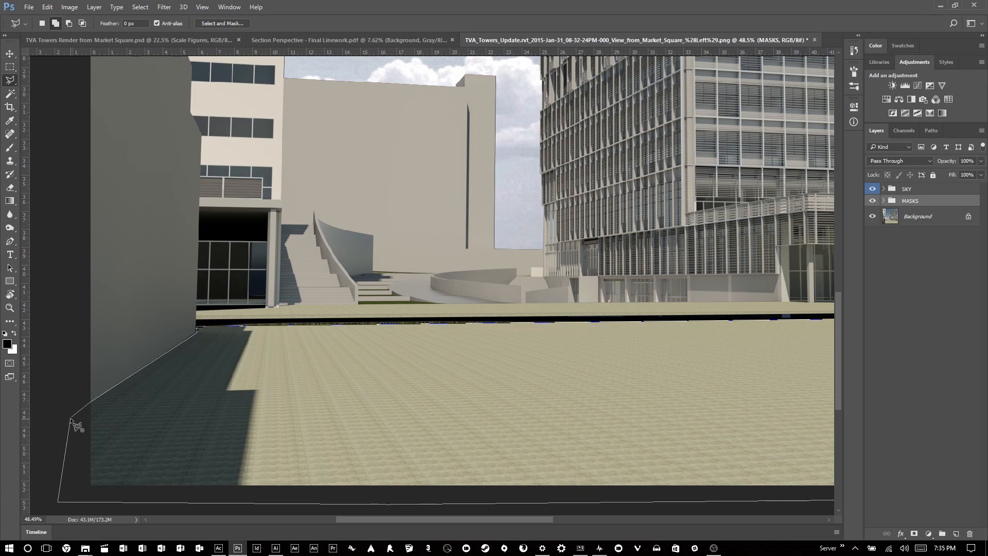
{"action": "double_click", "coordinate": [73, 417]}
{"action": "scroll", "coordinate": [82, 421], "scroll_direction": "down", "scroll_amount": 3}
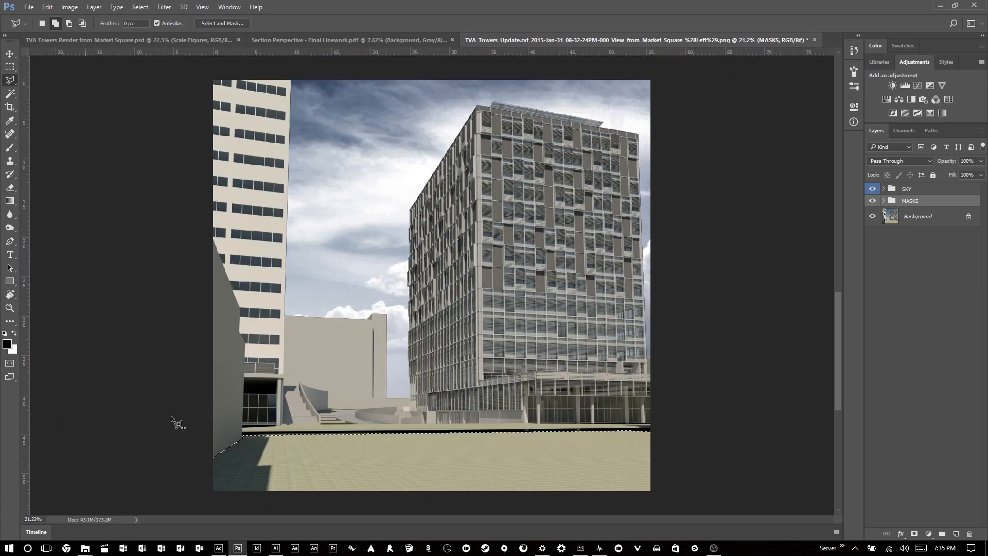
Add two separate triangular areas on the shaded wall to the existing plaza selection with the Polygonal Lasso.
{"action": "scroll", "coordinate": [243, 415], "scroll_direction": "up", "scroll_amount": 5}
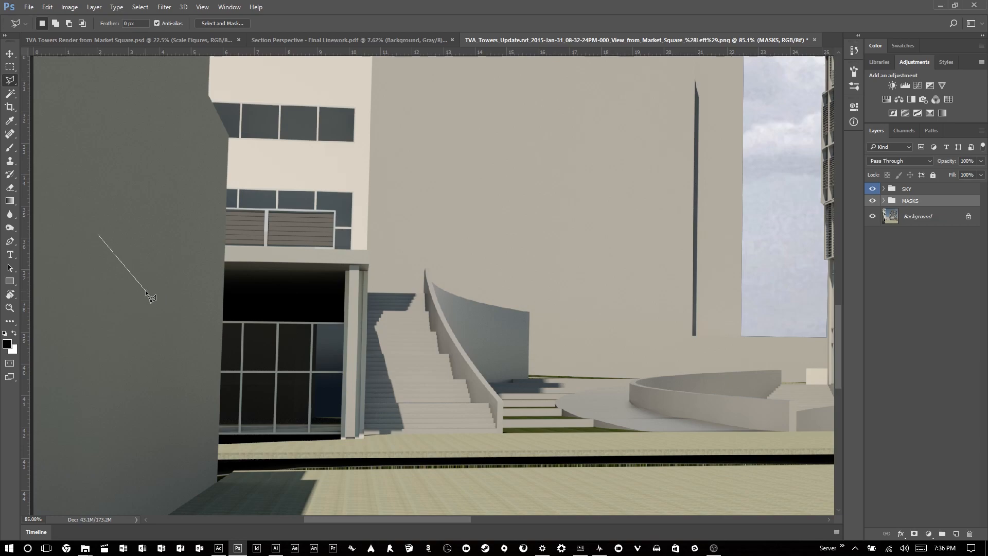
{"action": "key", "text": "Escape"}
{"action": "scroll", "coordinate": [120, 264], "scroll_direction": "down", "scroll_amount": 1}
{"action": "scroll", "coordinate": [117, 269], "scroll_direction": "up", "scroll_amount": 1}
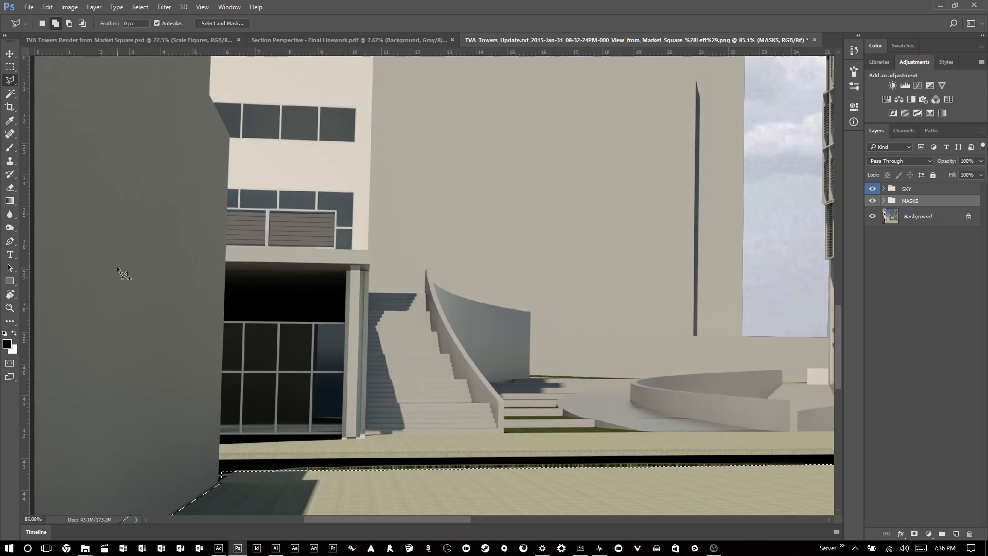
{"action": "left_click", "coordinate": [97, 284]}
{"action": "left_click", "coordinate": [115, 375]}
{"action": "left_click", "coordinate": [193, 310]}
{"action": "key", "text": "Escape"}
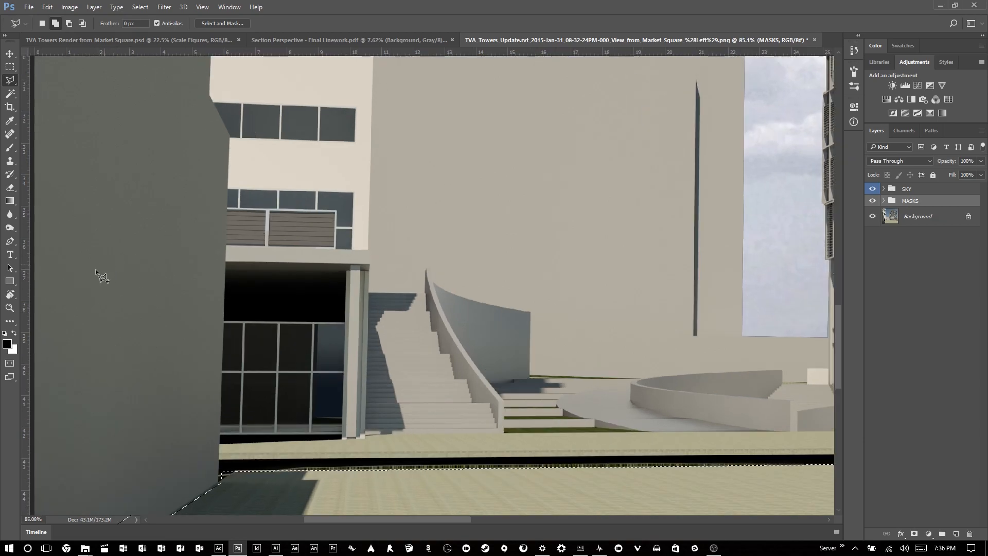
{"action": "left_click", "coordinate": [212, 149]}
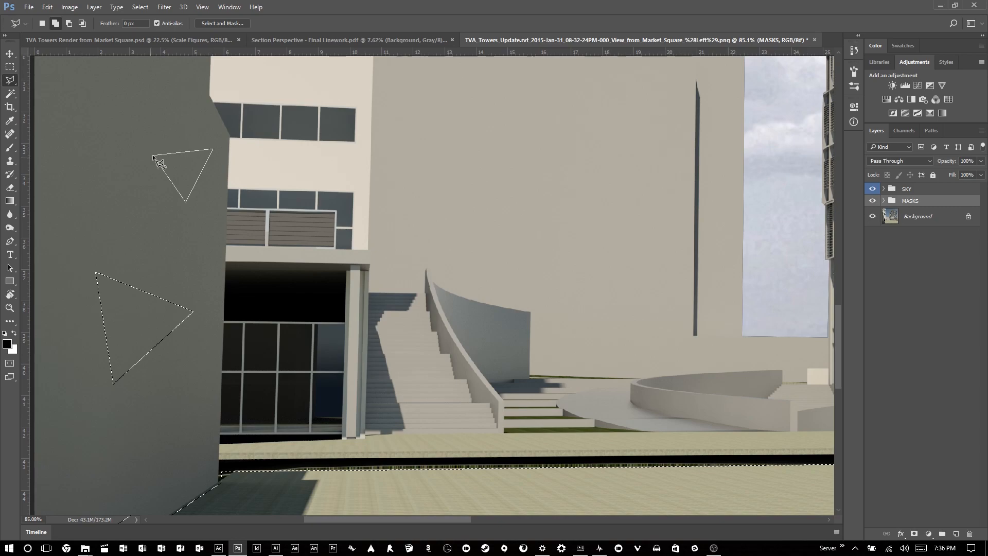
{"action": "left_click", "coordinate": [153, 155]}
Subtract polygons overlapping the two triangles on the shaded wall from the selection, splitting each into smaller pieces.
{"action": "left_click", "coordinate": [69, 23]}
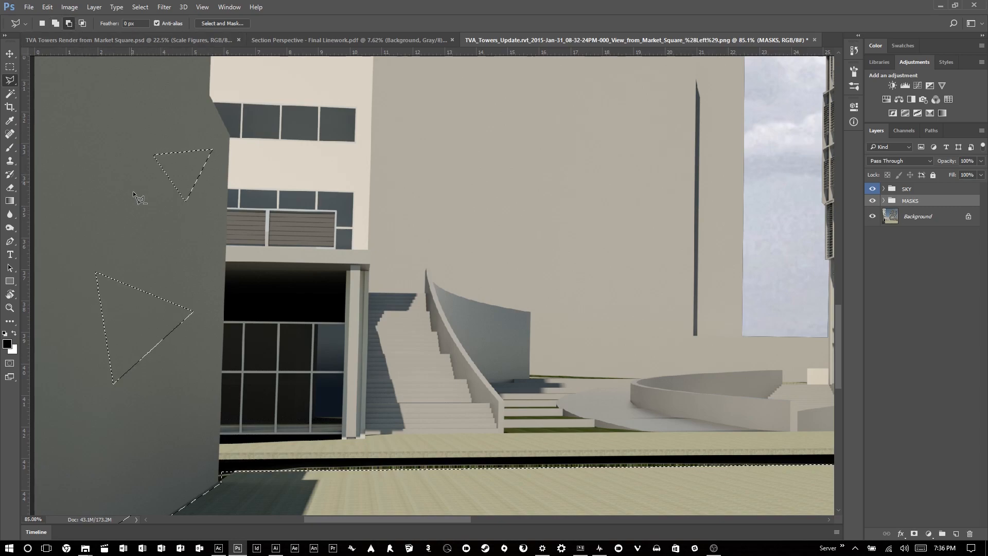
{"action": "left_click", "coordinate": [125, 262]}
{"action": "left_click", "coordinate": [165, 275]}
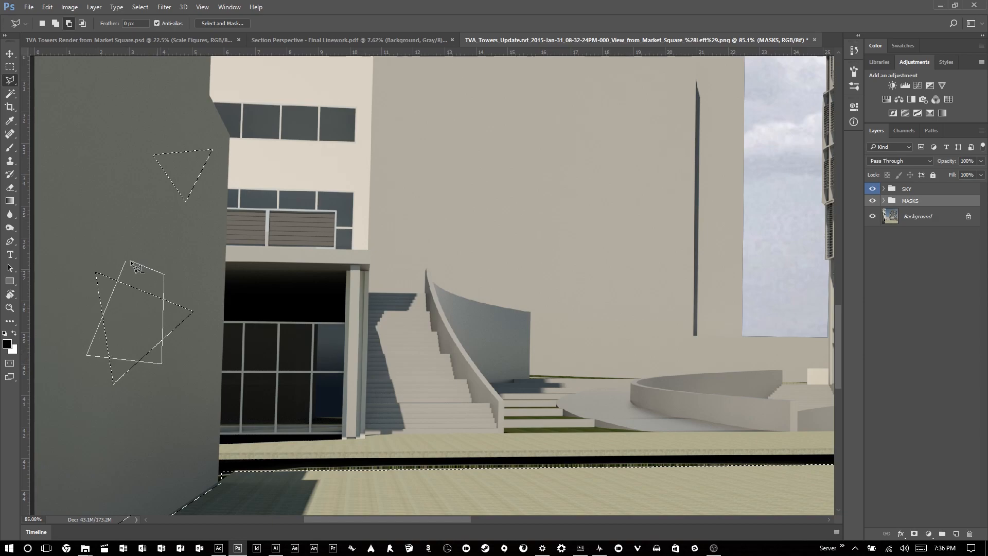
{"action": "left_click", "coordinate": [126, 262]}
{"action": "scroll", "coordinate": [205, 273], "scroll_direction": "down", "scroll_amount": 3}
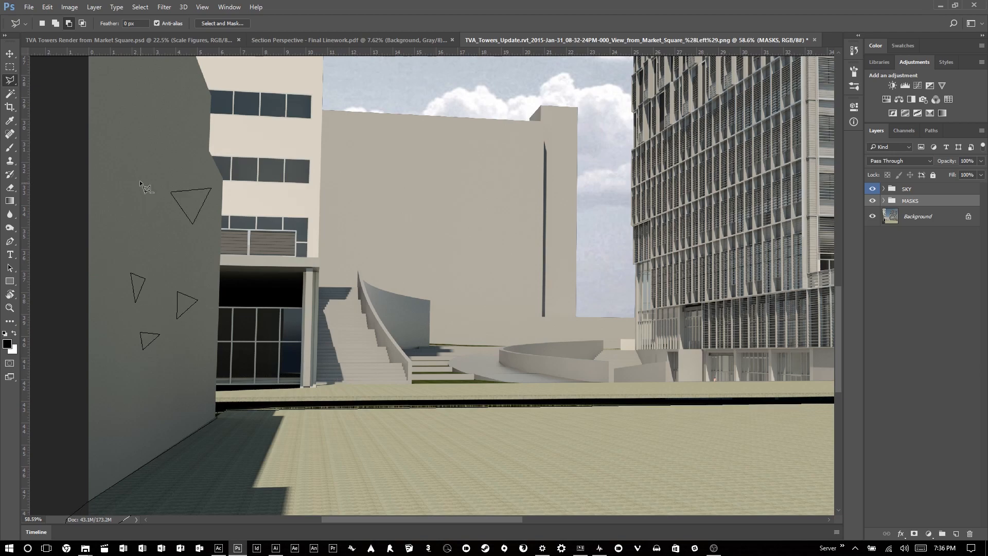
{"action": "left_click", "coordinate": [190, 178]}
{"action": "left_click", "coordinate": [179, 214]}
{"action": "left_click", "coordinate": [208, 214]}
{"action": "left_click", "coordinate": [189, 179]}
{"action": "left_click", "coordinate": [189, 178]}
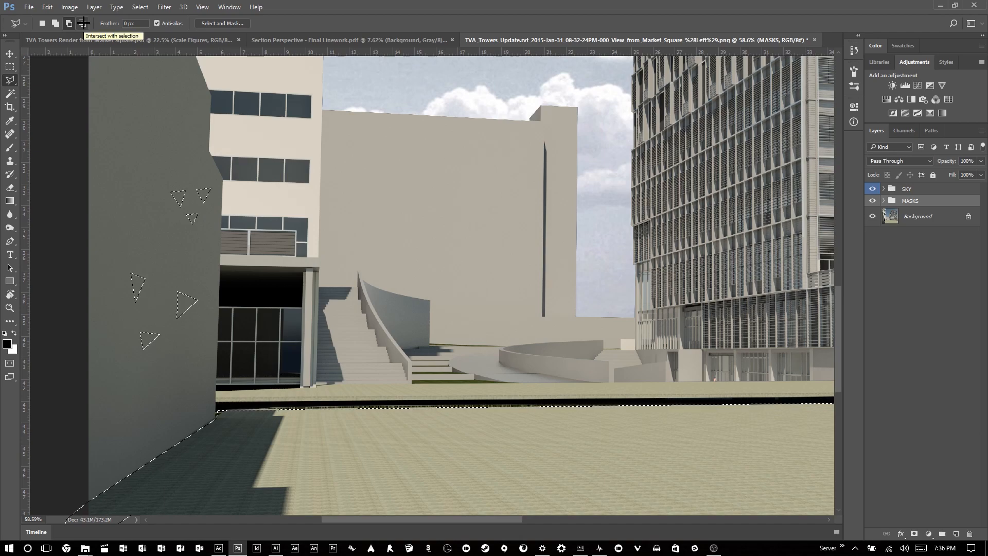
Try intersecting the selection with a polygon across the shaded corner of the plaza, and undo the result.
{"action": "left_click", "coordinate": [83, 23]}
{"action": "left_click", "coordinate": [157, 419]}
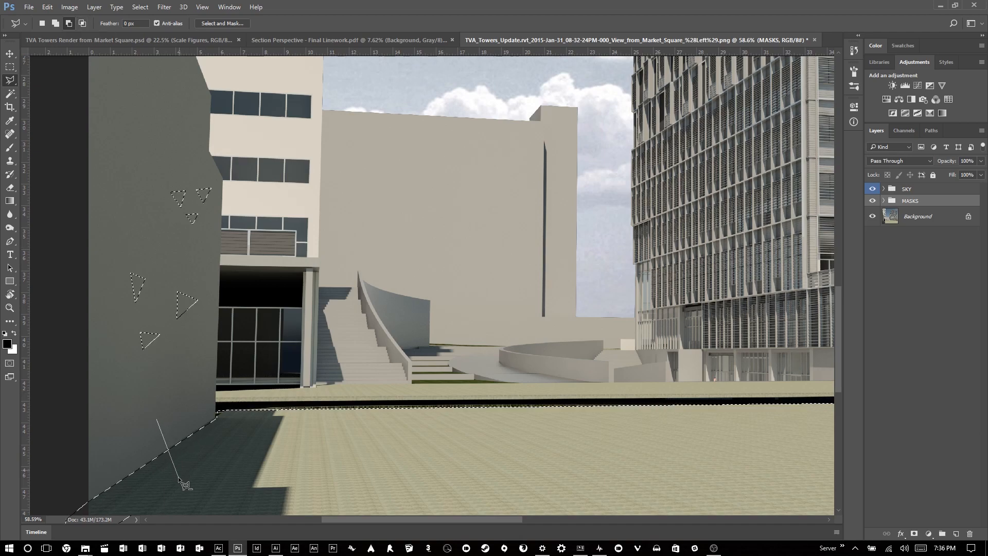
{"action": "left_click", "coordinate": [179, 477]}
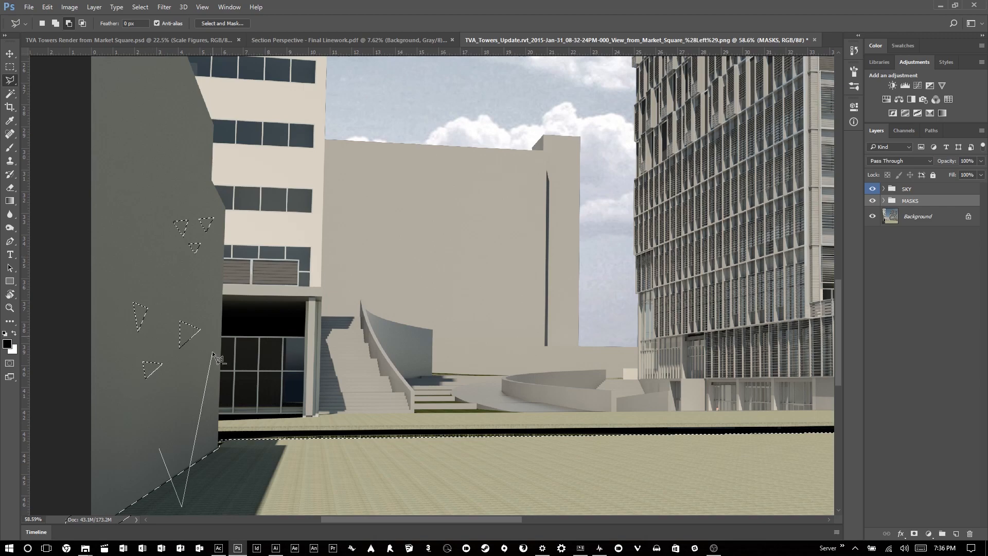
{"action": "key", "text": "Escape"}
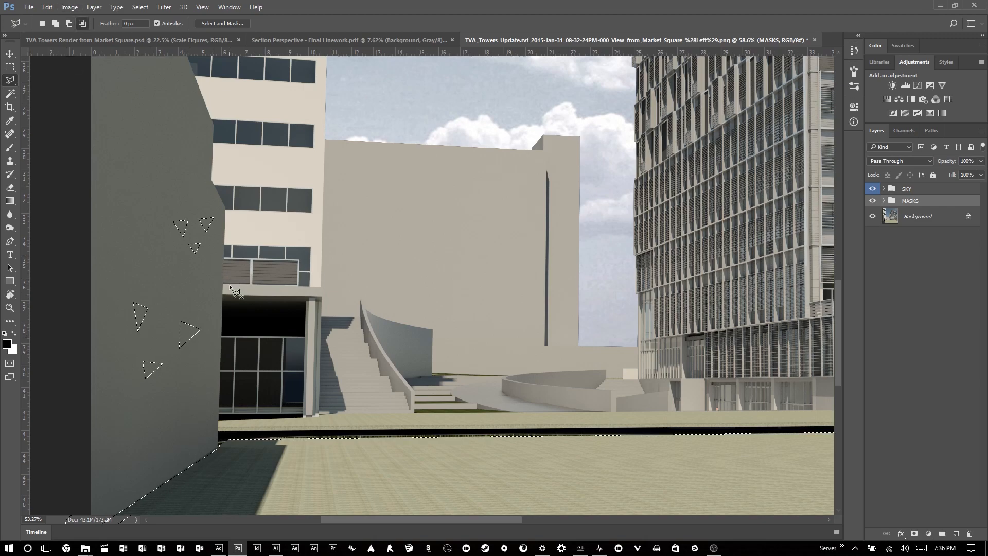
{"action": "scroll", "coordinate": [233, 289], "scroll_direction": "down", "scroll_amount": 2}
{"action": "scroll", "coordinate": [171, 442], "scroll_direction": "up", "scroll_amount": 2}
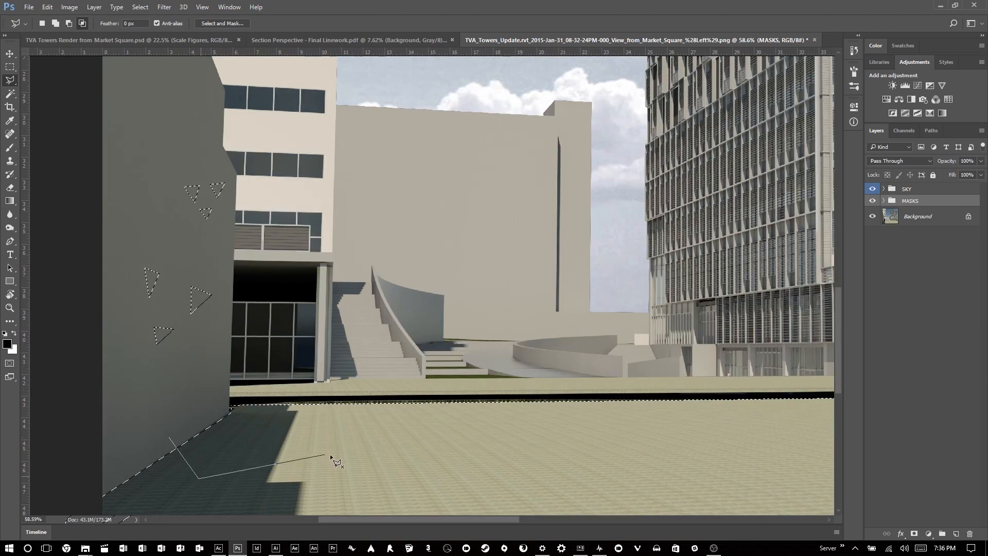
{"action": "left_click", "coordinate": [170, 436]}
{"action": "key", "text": "ctrl+z"}
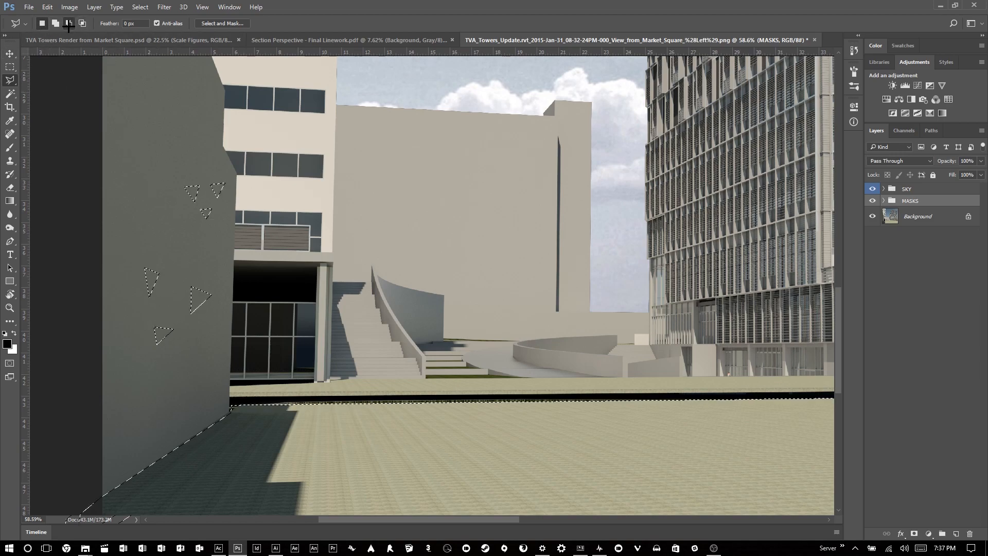
Subtract a rectangular marquee enclosing all the small triangles on the shaded wall from the selection, and return the marquee to new-selection mode.
{"action": "left_click", "coordinate": [10, 66]}
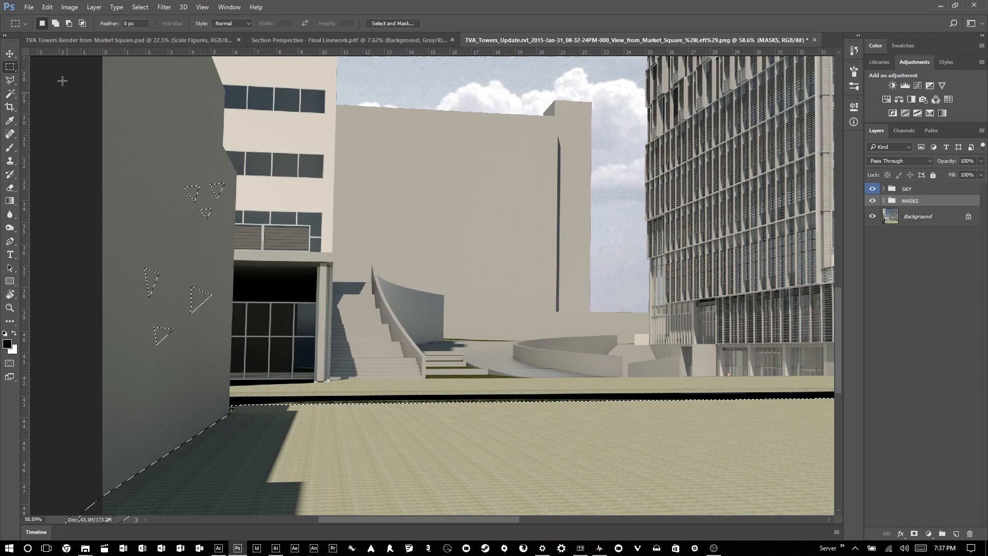
{"action": "left_click", "coordinate": [69, 23]}
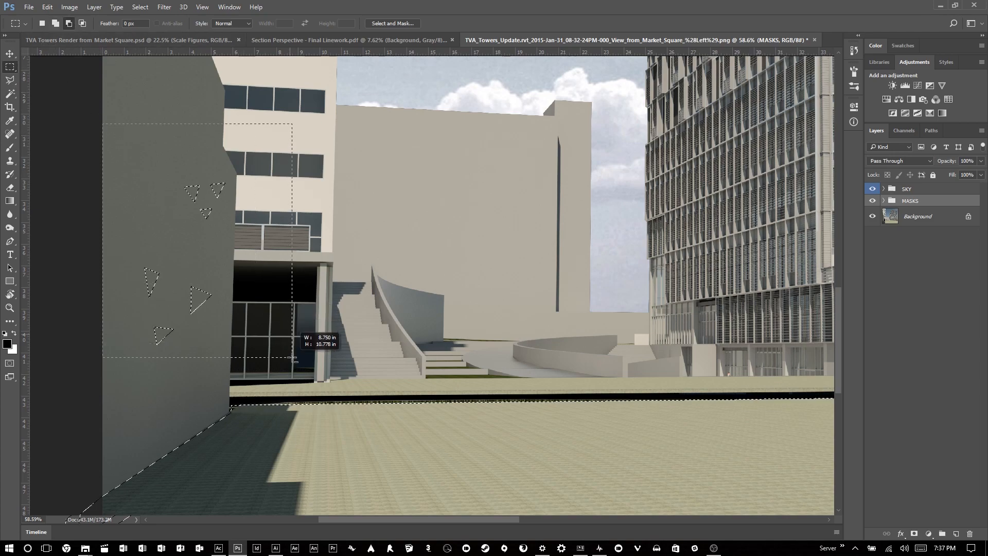
{"action": "scroll", "coordinate": [305, 334], "scroll_direction": "down", "scroll_amount": 2}
{"action": "scroll", "coordinate": [240, 271], "scroll_direction": "down", "scroll_amount": 1}
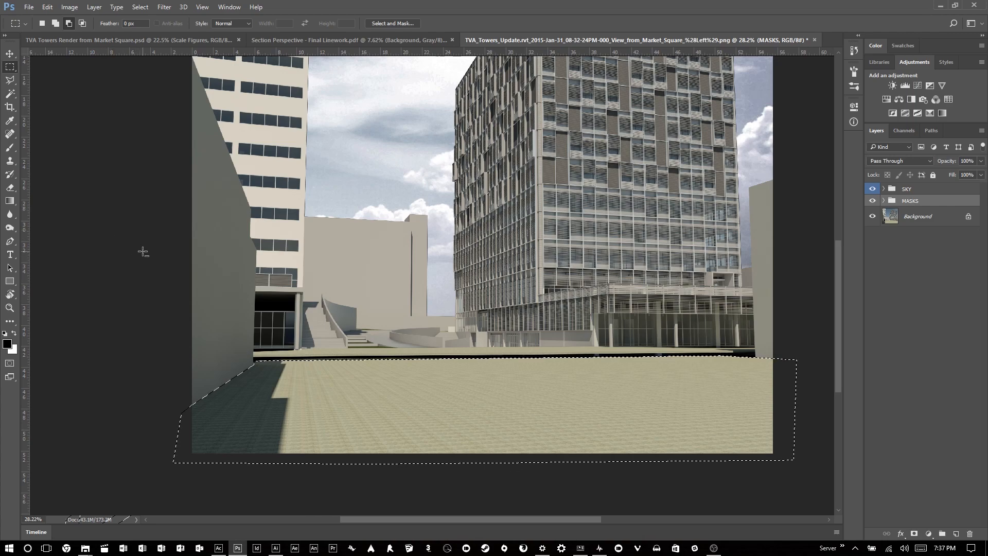
{"action": "left_click", "coordinate": [42, 24]}
{"action": "scroll", "coordinate": [239, 357], "scroll_direction": "up", "scroll_amount": 1}
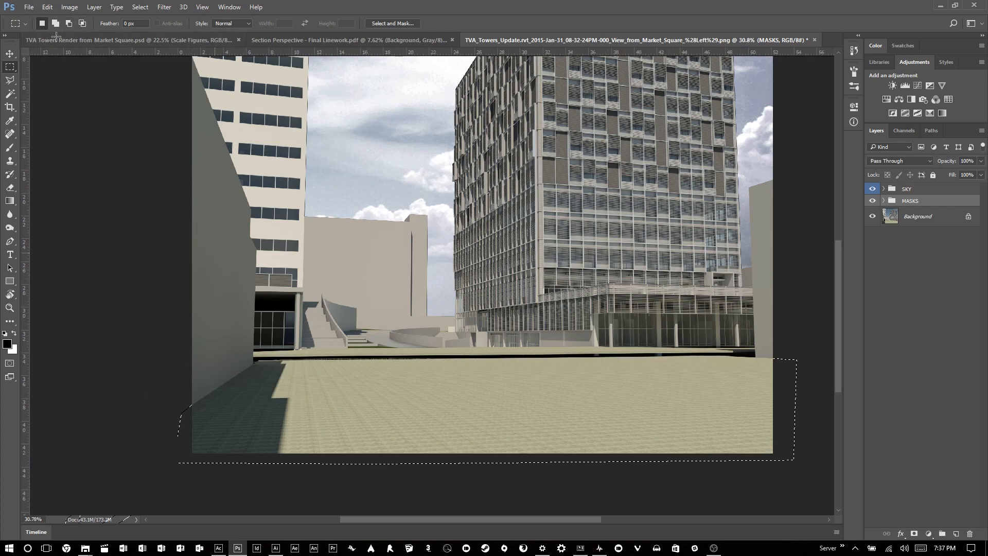
{"action": "scroll", "coordinate": [88, 161], "scroll_direction": "down", "scroll_amount": 2}
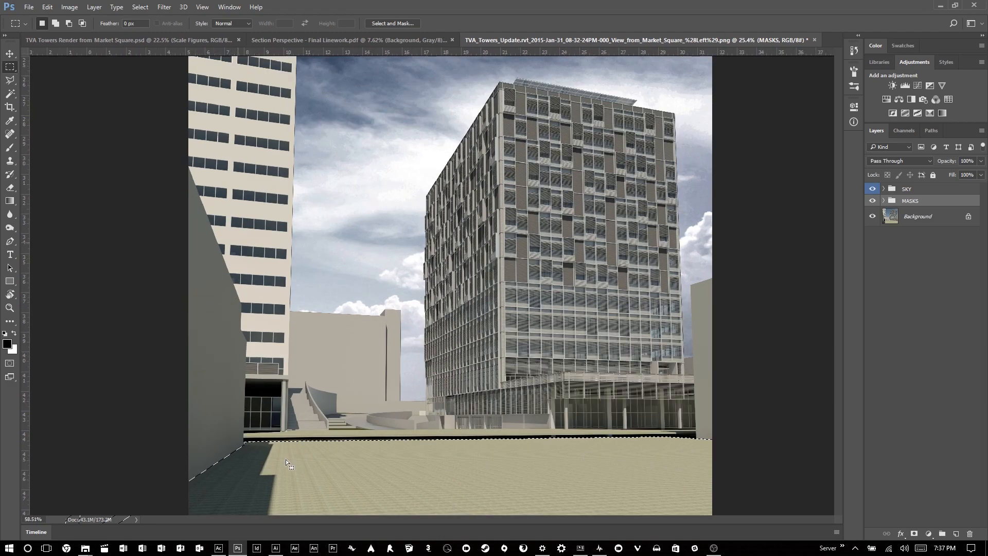
Add the paved strip beyond the dark curb, between the two side walls, to the plaza selection with the Polygonal Lasso.
{"action": "scroll", "coordinate": [286, 459], "scroll_direction": "up", "scroll_amount": 6}
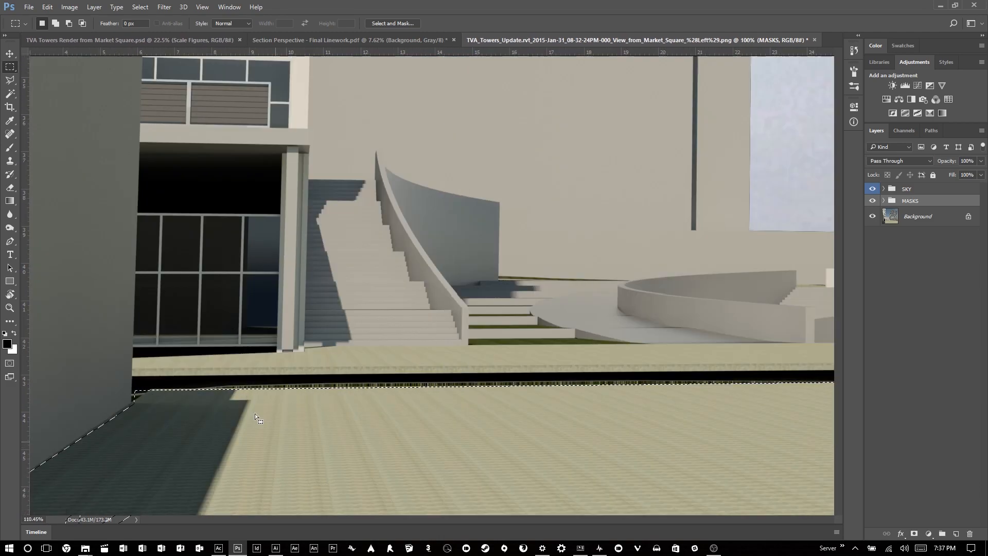
{"action": "left_click", "coordinate": [10, 80]}
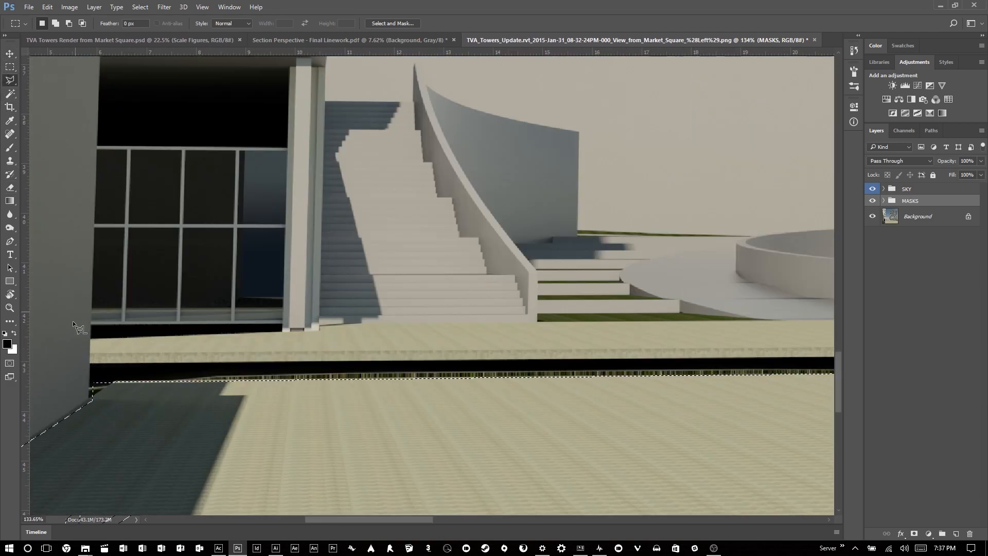
{"action": "left_click", "coordinate": [55, 23]}
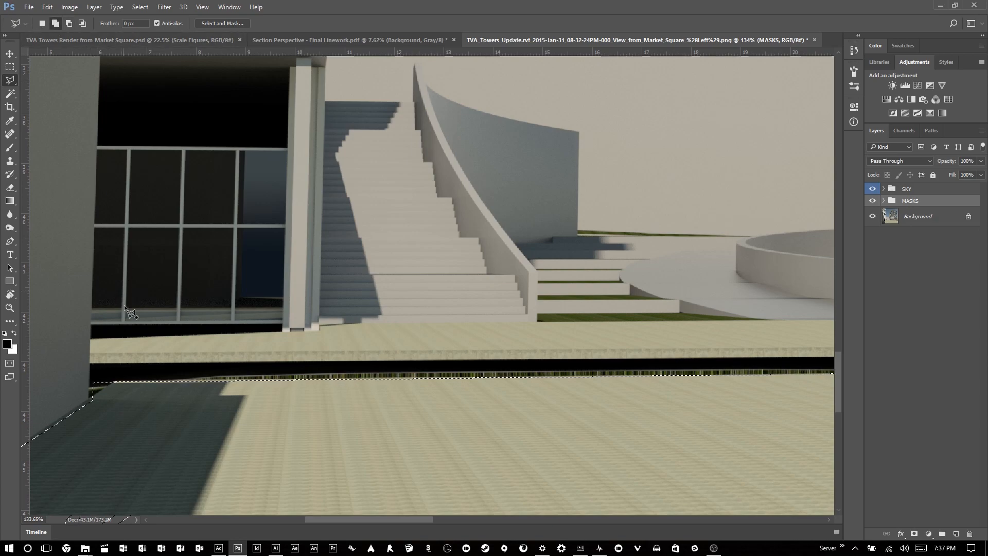
{"action": "left_click", "coordinate": [92, 324]}
{"action": "left_click", "coordinate": [89, 365]}
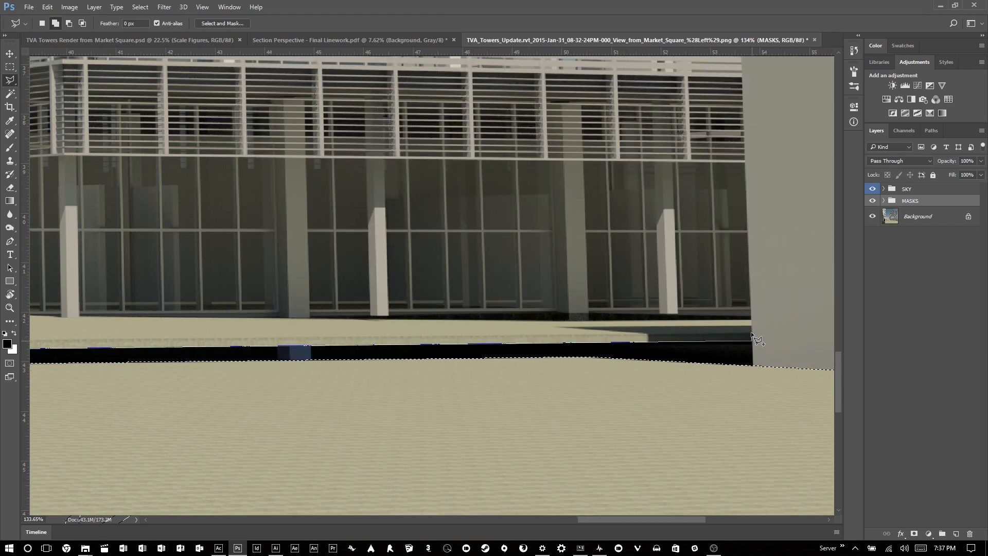
{"action": "left_click", "coordinate": [751, 334]}
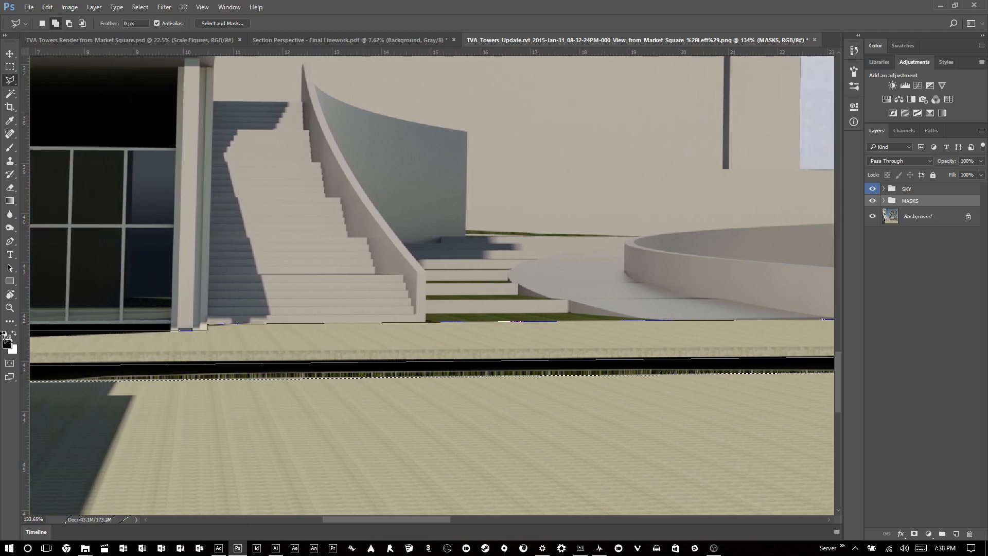
{"action": "scroll", "coordinate": [115, 324], "scroll_direction": "down", "scroll_amount": 6}
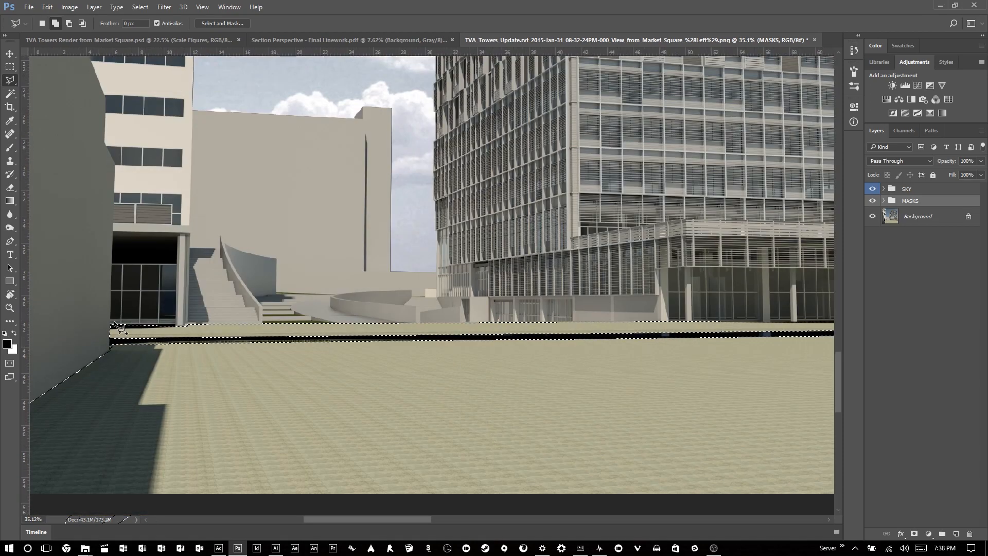
{"action": "scroll", "coordinate": [120, 328], "scroll_direction": "down", "scroll_amount": 4}
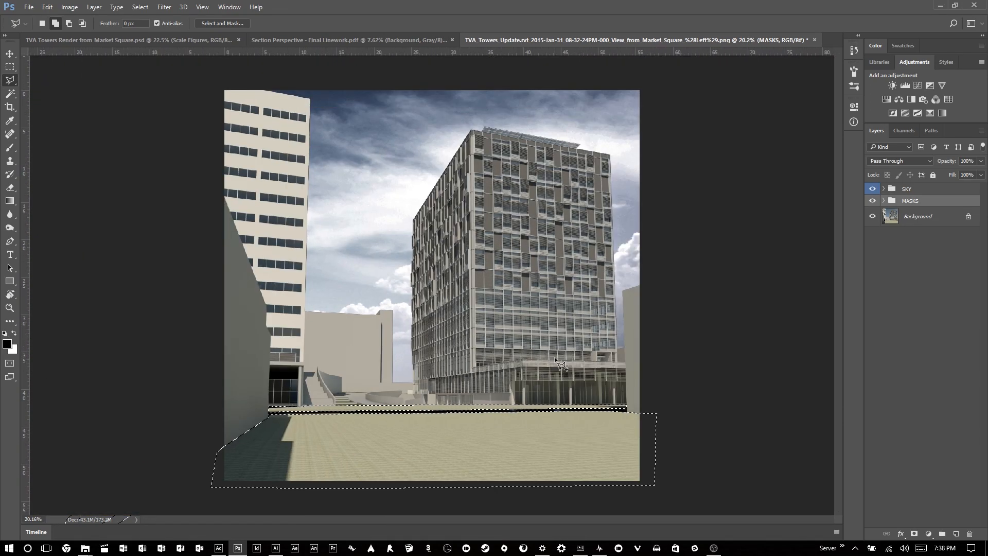
Create a black (000000) Solid Color fill layer from the ground selection and name it "Street Mask".
{"action": "left_click", "coordinate": [928, 533]}
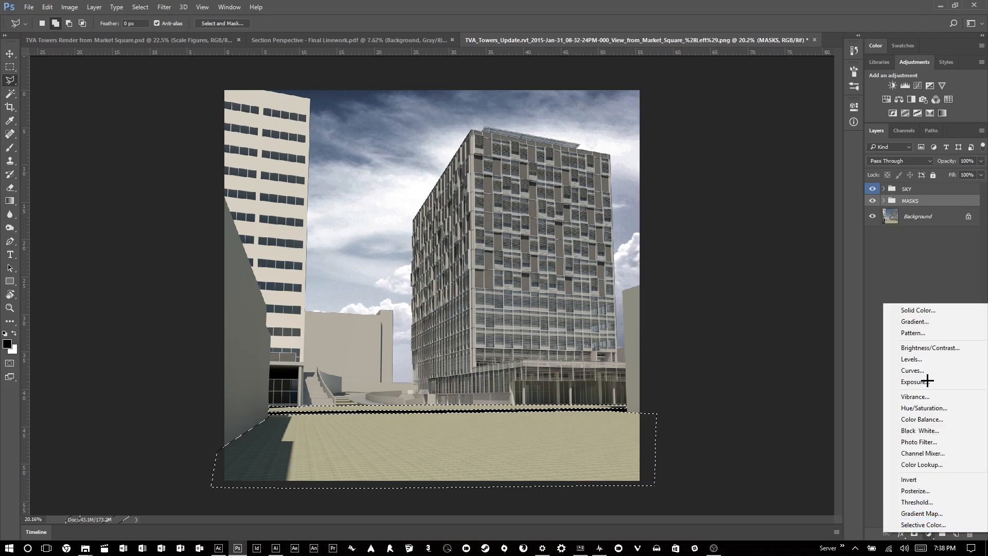
{"action": "left_click", "coordinate": [930, 310]}
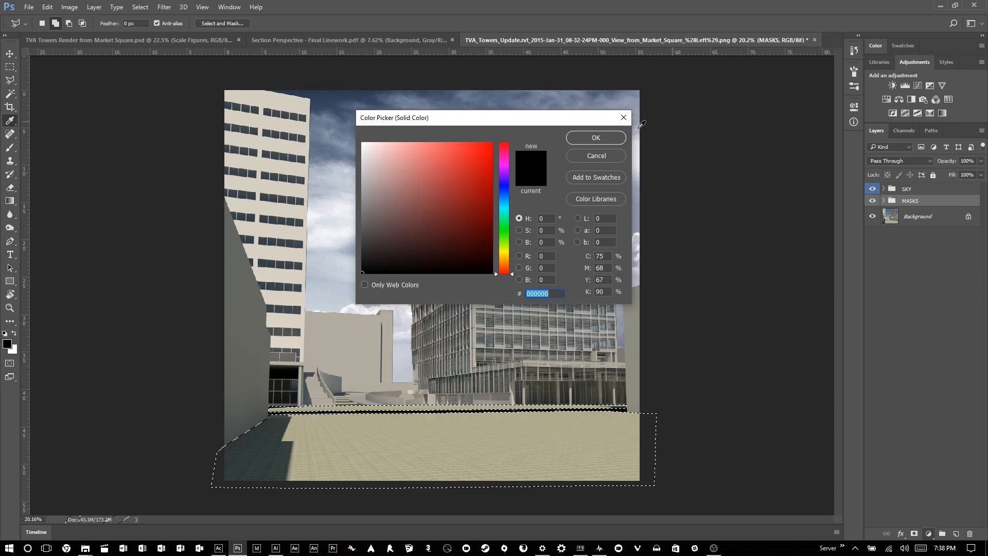
{"action": "left_click", "coordinate": [594, 140]}
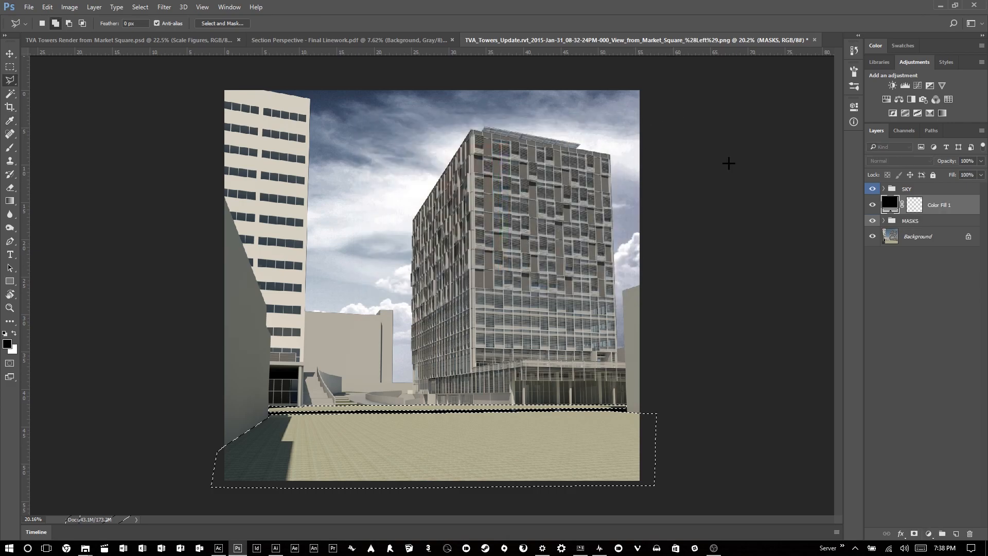
{"action": "double_click", "coordinate": [940, 206]}
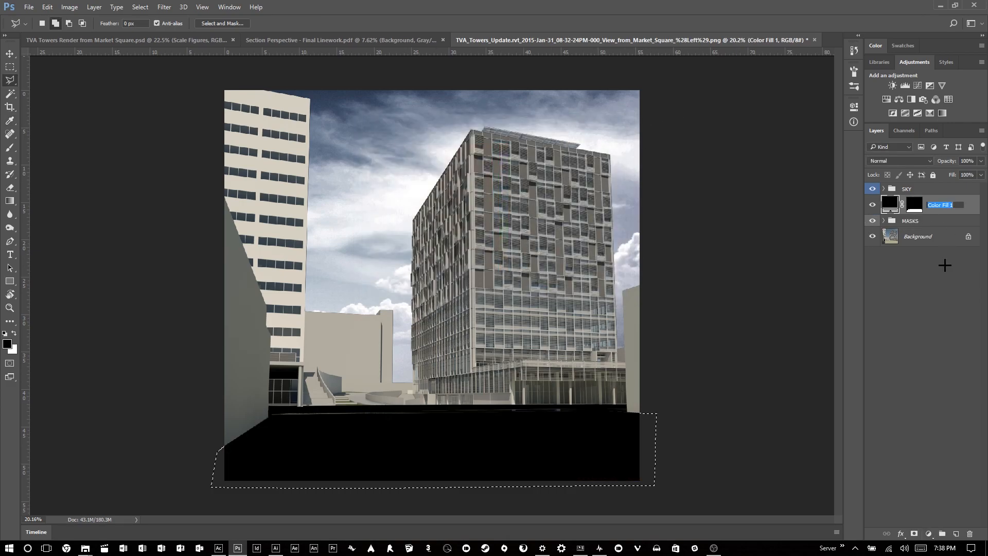
{"action": "type", "text": "Street Mask"}
{"action": "key", "text": "Return"}
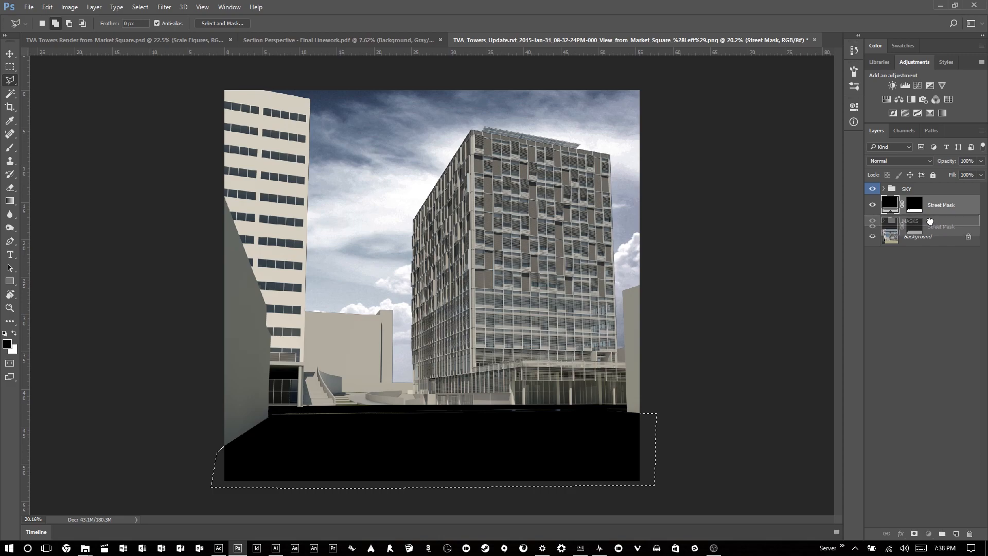
Move the Street Mask layer into the MASKS group, then hide the group and clear the selection.
{"action": "left_click_drag", "start_coordinate": [952, 244], "coordinate": [938, 223]}
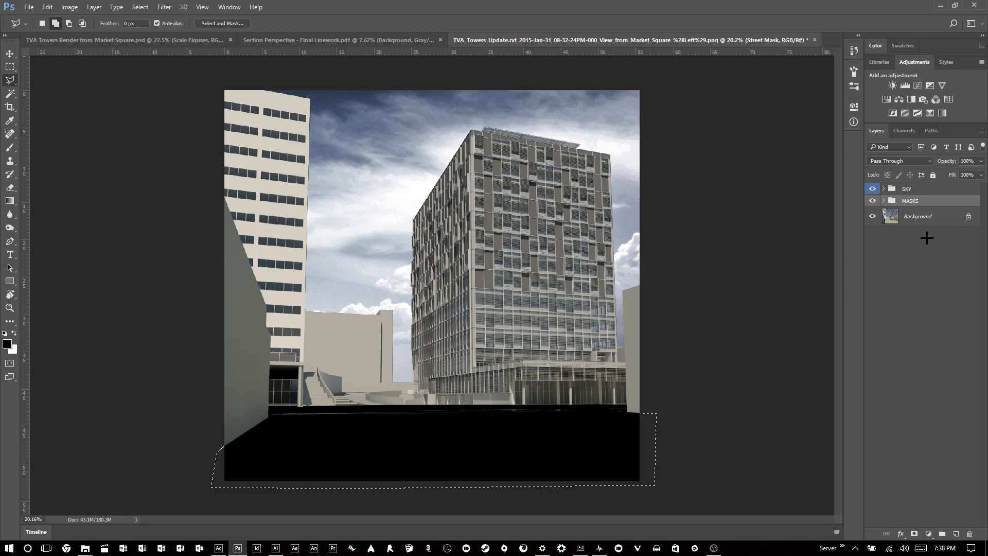
{"action": "left_click", "coordinate": [884, 201]}
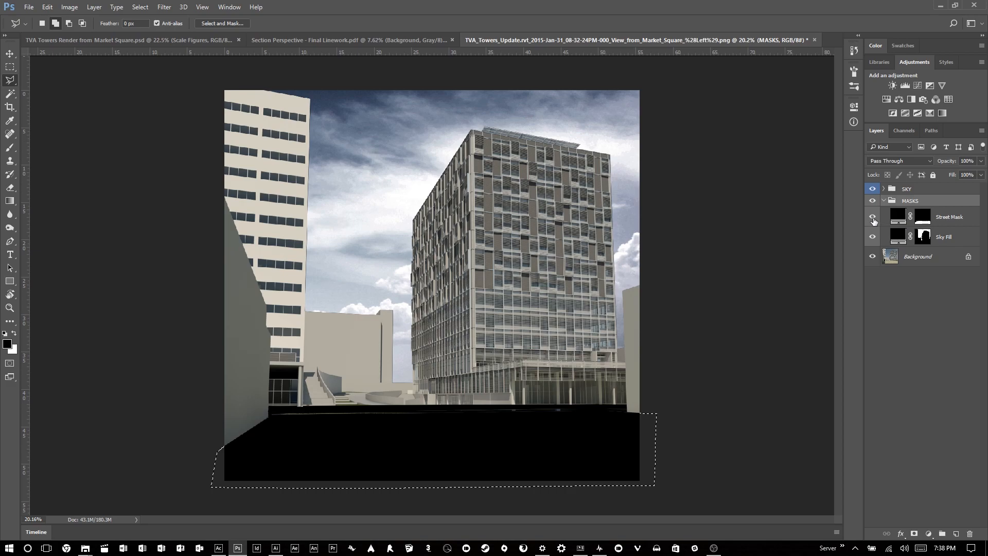
{"action": "left_click", "coordinate": [873, 201]}
{"action": "key", "text": "ctrl+d"}
{"action": "scroll", "coordinate": [61, 537], "scroll_direction": "down", "scroll_amount": 1}
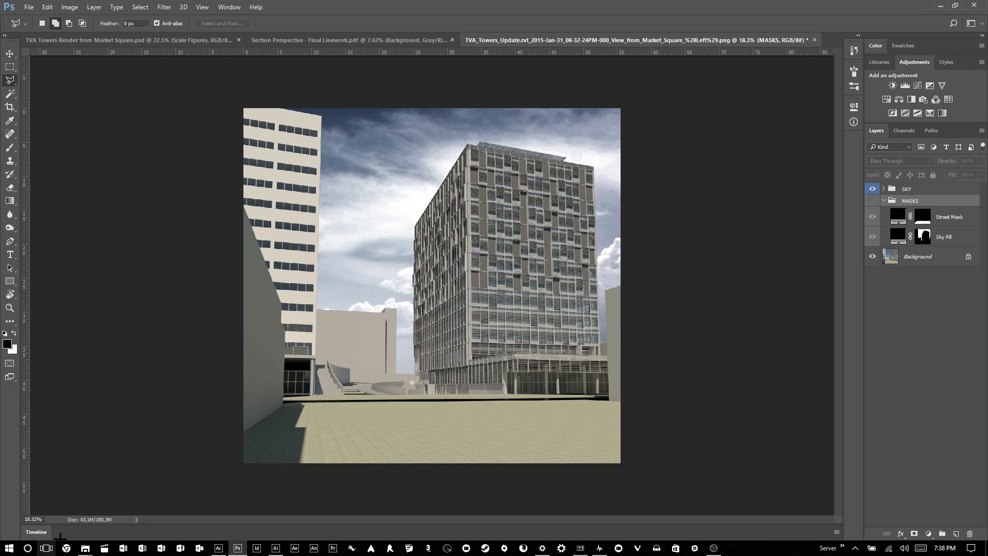
Switch to File Explorer and place the free_texture_friday_337-1024x773 image from the Textures folder into the rendering.
{"action": "mouse_move", "coordinate": [85, 546]}
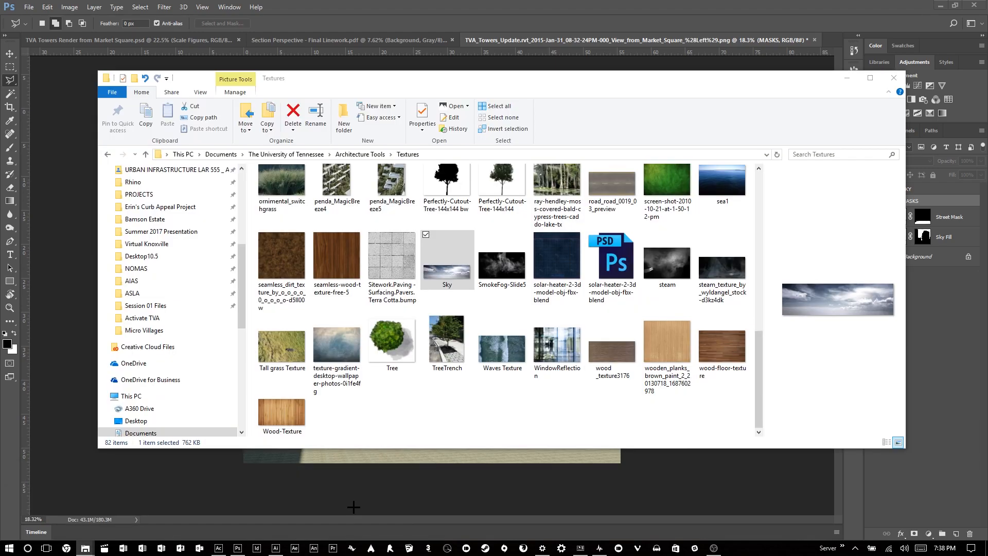
{"action": "left_click", "coordinate": [354, 507]}
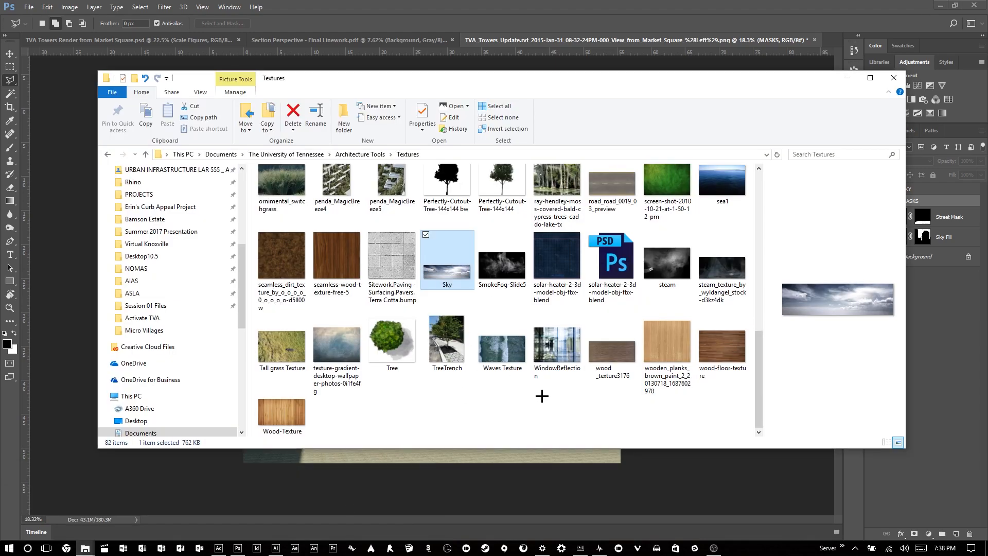
{"action": "left_click", "coordinate": [542, 396]}
{"action": "scroll", "coordinate": [408, 325], "scroll_direction": "up", "scroll_amount": 5}
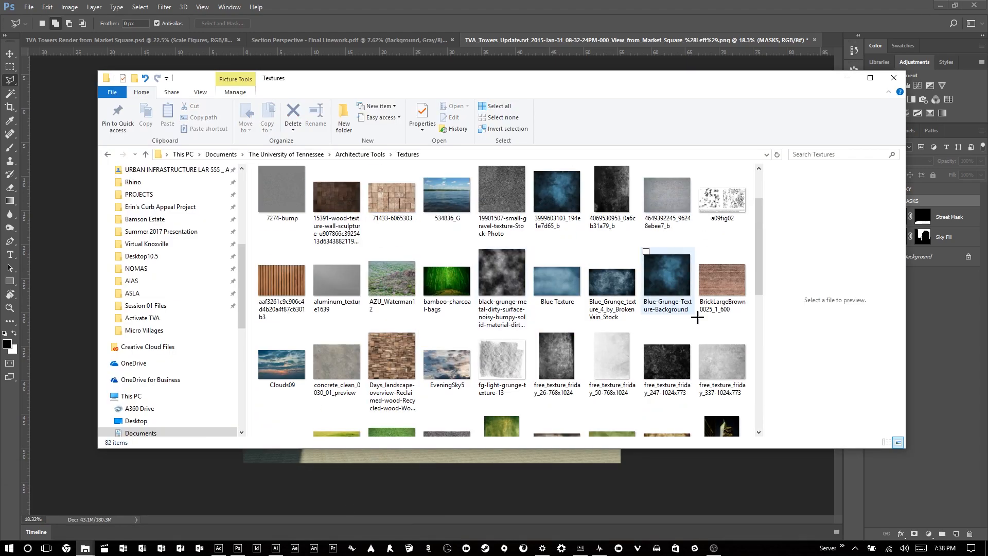
{"action": "left_click", "coordinate": [720, 358]}
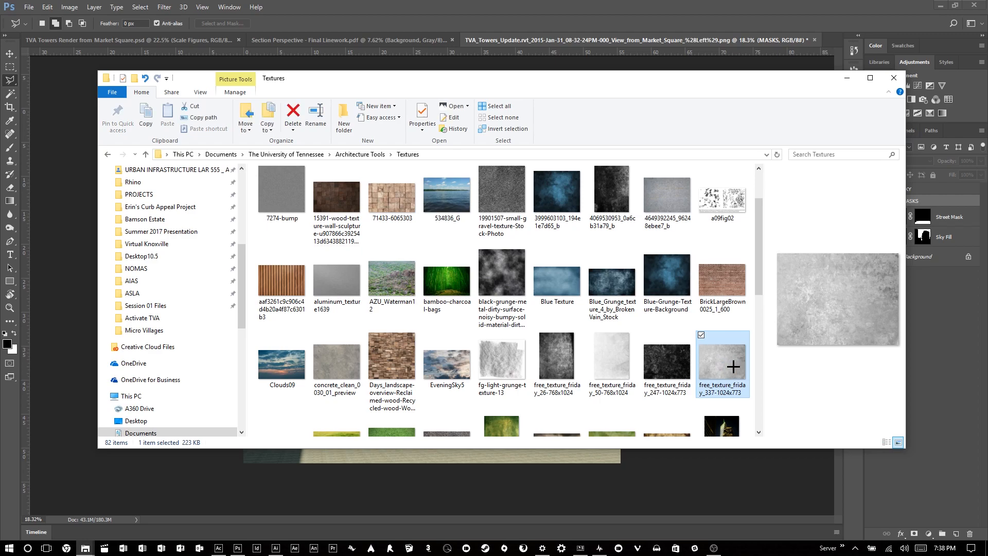
{"action": "left_click_drag", "start_coordinate": [733, 366], "coordinate": [501, 457]}
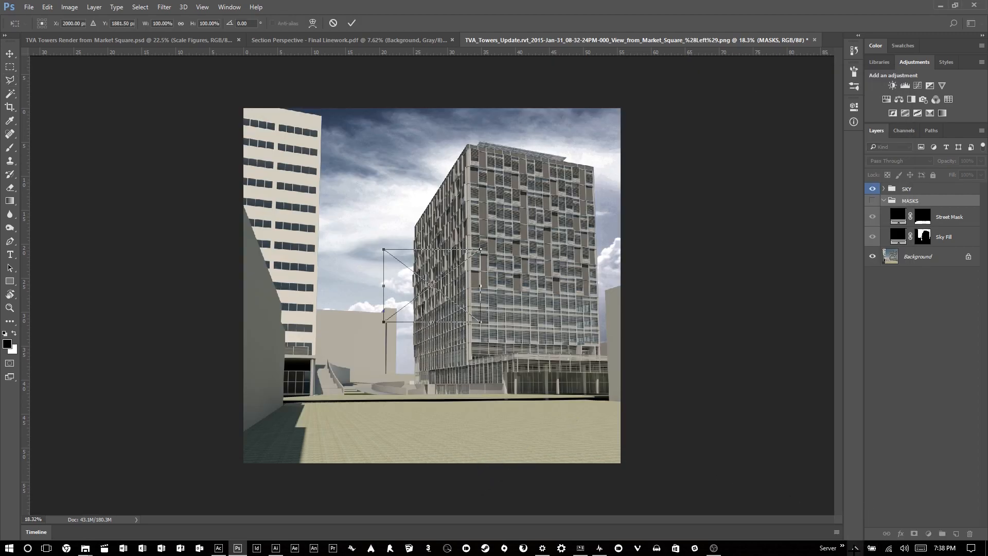
{"action": "left_click", "coordinate": [855, 547]}
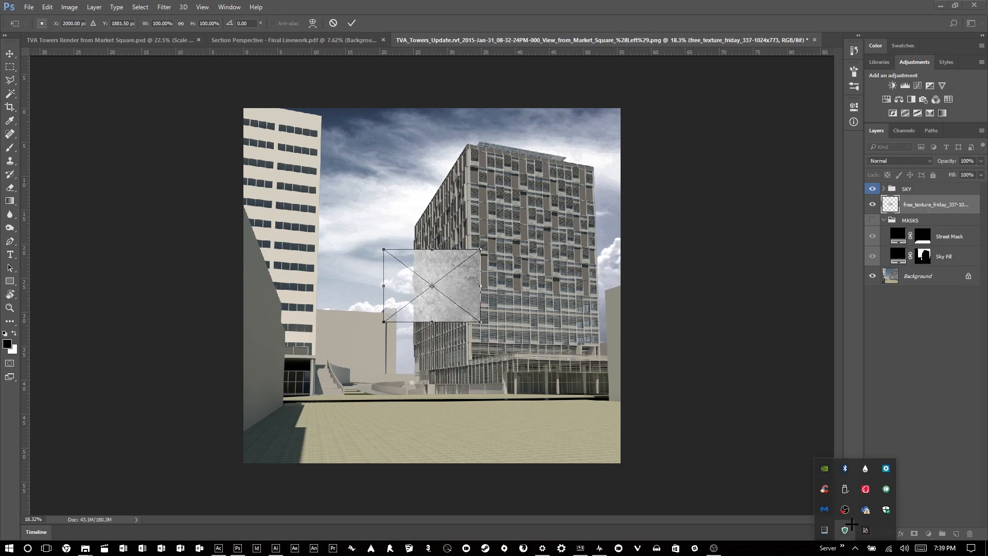
Move the placed texture to the base of the glass tower and enlarge it to about 119% width and 117% height.
{"action": "scroll", "coordinate": [440, 291], "scroll_direction": "up", "scroll_amount": 1}
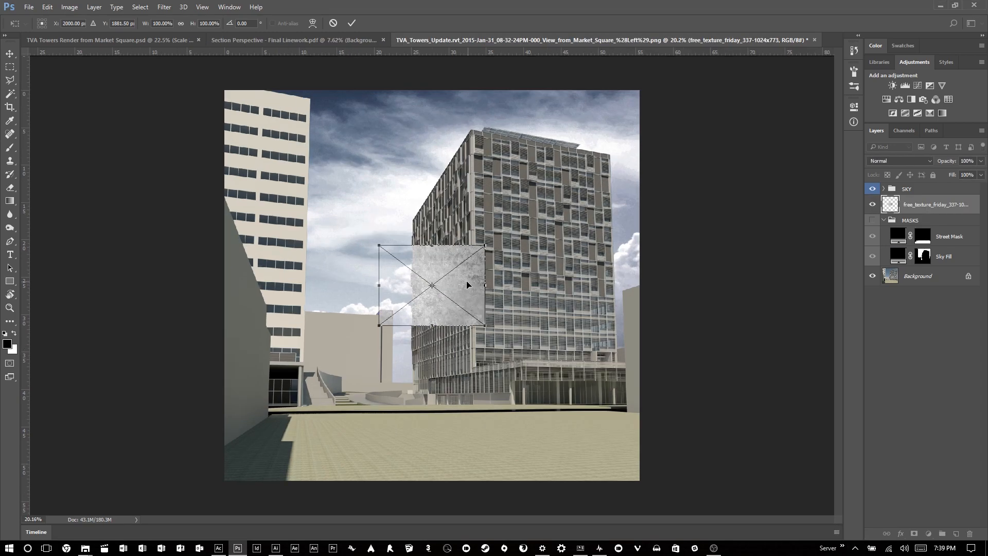
{"action": "left_click_drag", "start_coordinate": [466, 285], "coordinate": [548, 365]}
{"action": "scroll", "coordinate": [484, 407], "scroll_direction": "down", "scroll_amount": 2}
{"action": "scroll", "coordinate": [453, 410], "scroll_direction": "up", "scroll_amount": 1}
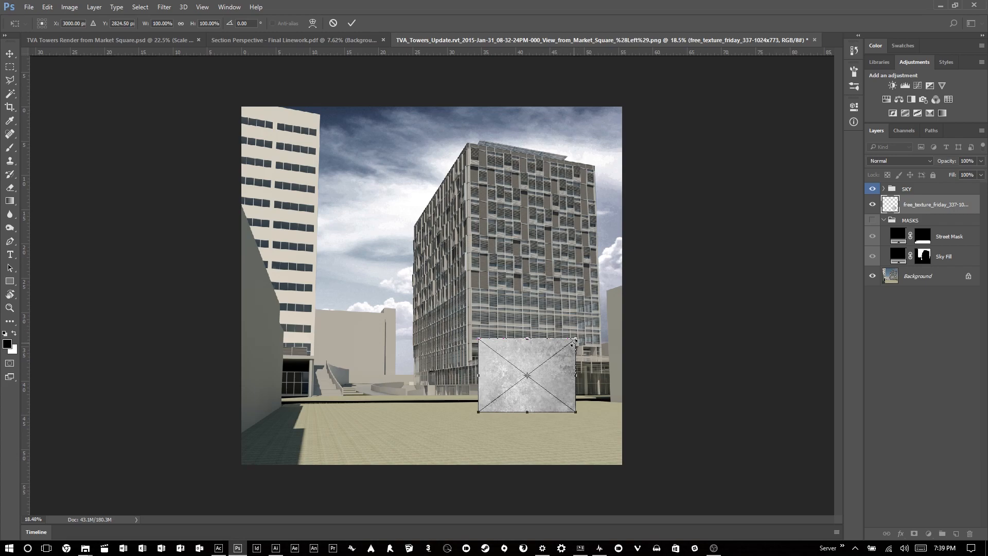
{"action": "left_click_drag", "start_coordinate": [575, 338], "coordinate": [594, 327]}
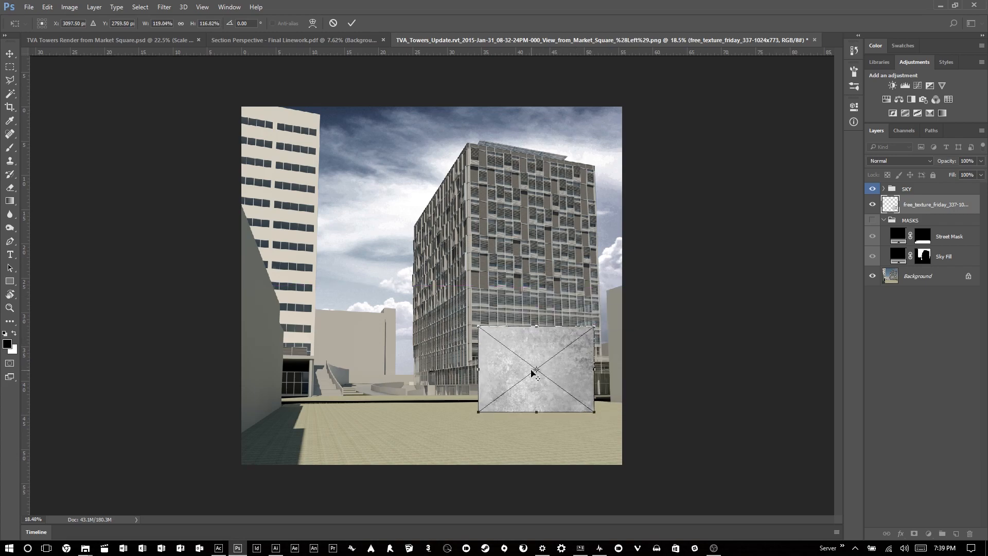
Flip the placed texture horizontally and vertically.
{"action": "right_click", "coordinate": [548, 351]}
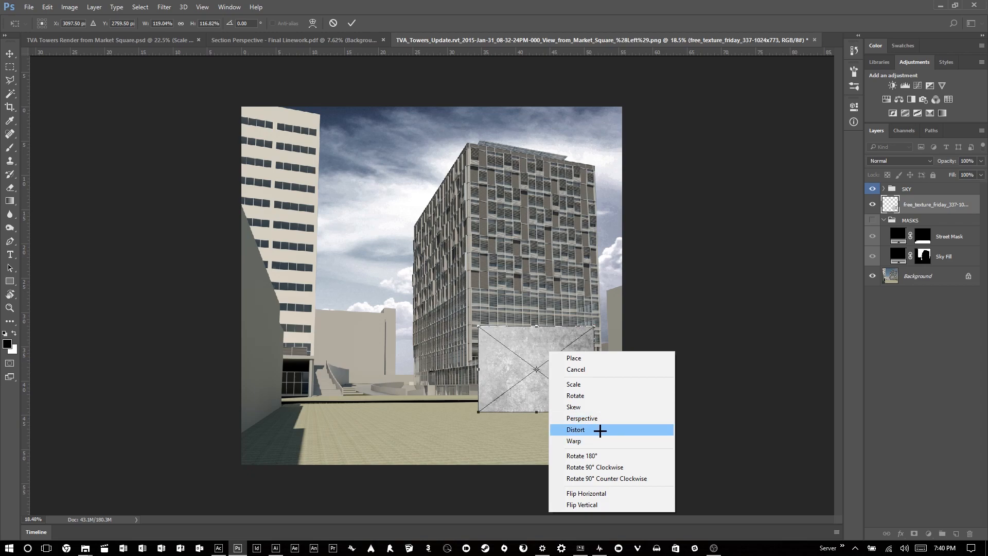
{"action": "left_click", "coordinate": [602, 493]}
{"action": "right_click", "coordinate": [551, 353]}
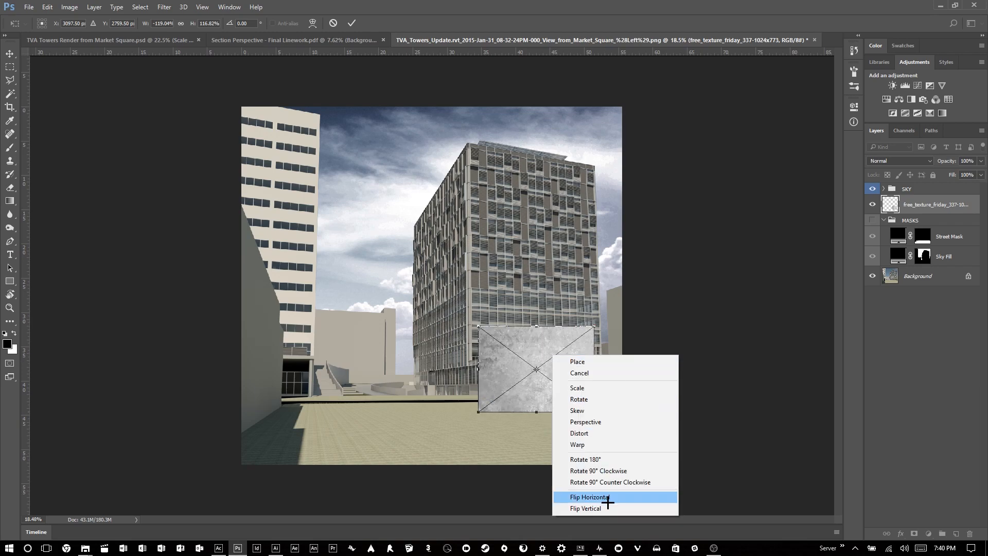
{"action": "left_click", "coordinate": [602, 498]}
Center the texture over the plaza and distort its four corners so it lies flat across the ground in perspective.
{"action": "right_click", "coordinate": [563, 376]}
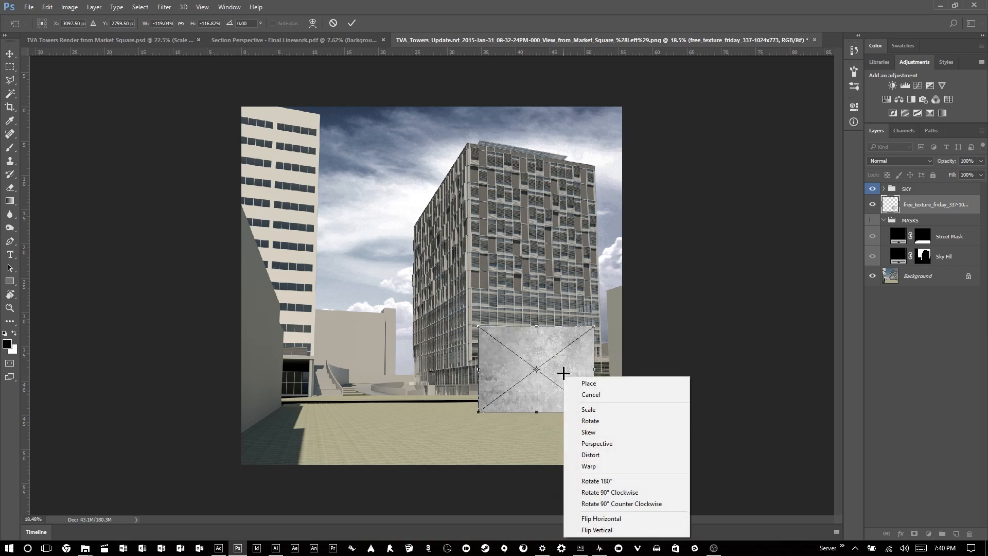
{"action": "left_click", "coordinate": [645, 455]}
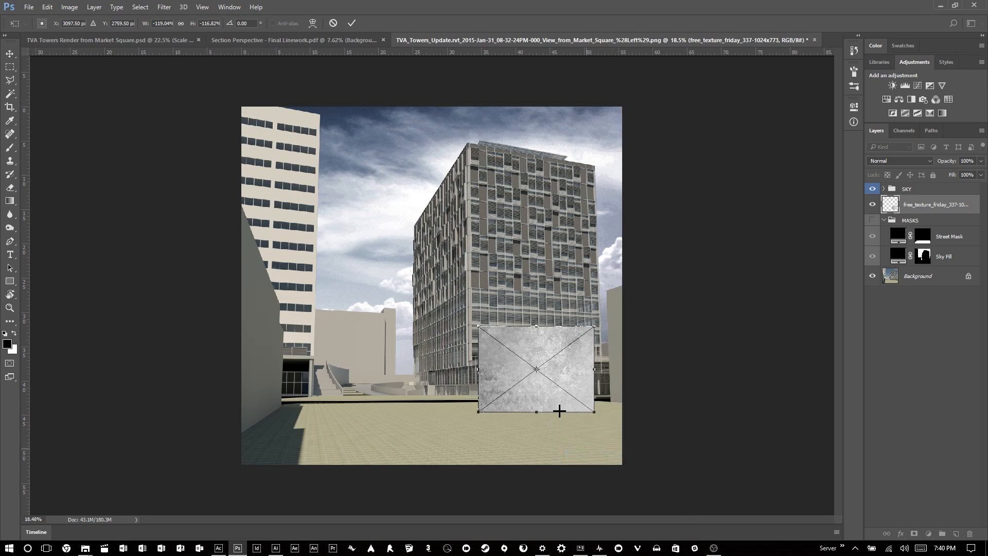
{"action": "left_click_drag", "start_coordinate": [568, 355], "coordinate": [462, 406]}
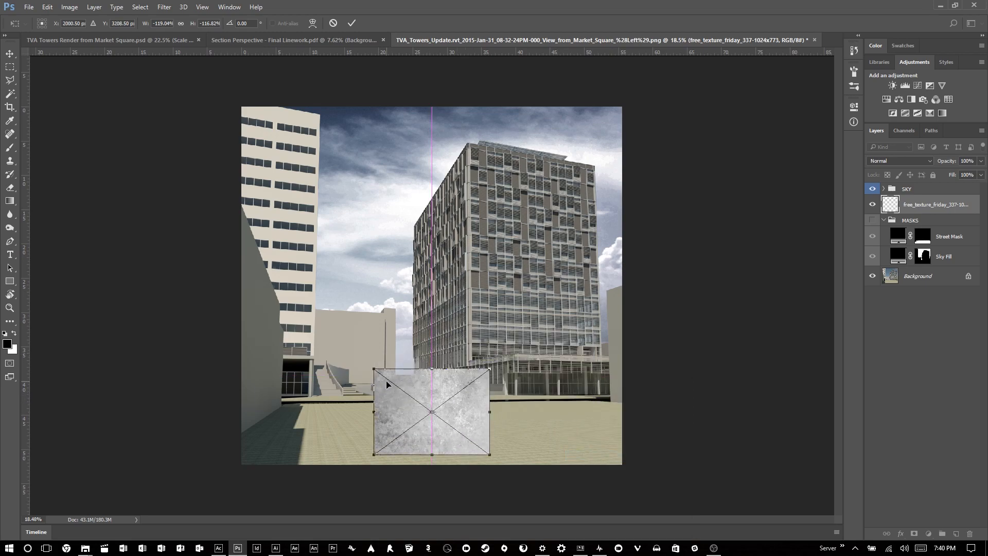
{"action": "left_click_drag", "start_coordinate": [370, 371], "coordinate": [282, 405]}
{"action": "scroll", "coordinate": [341, 449], "scroll_direction": "down", "scroll_amount": 4}
{"action": "scroll", "coordinate": [345, 448], "scroll_direction": "up", "scroll_amount": 4}
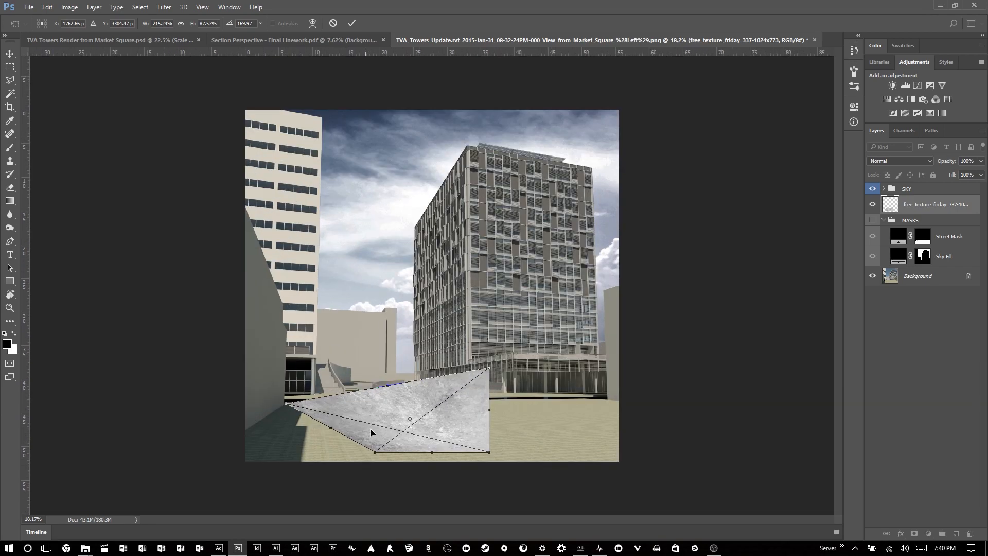
{"action": "left_click_drag", "start_coordinate": [375, 453], "coordinate": [217, 451]}
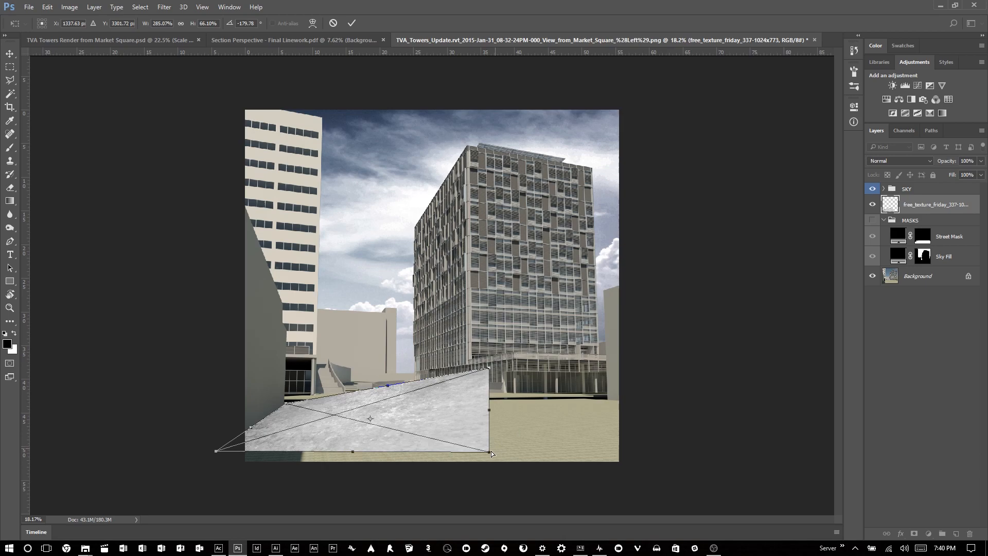
{"action": "left_click_drag", "start_coordinate": [488, 455], "coordinate": [796, 467]}
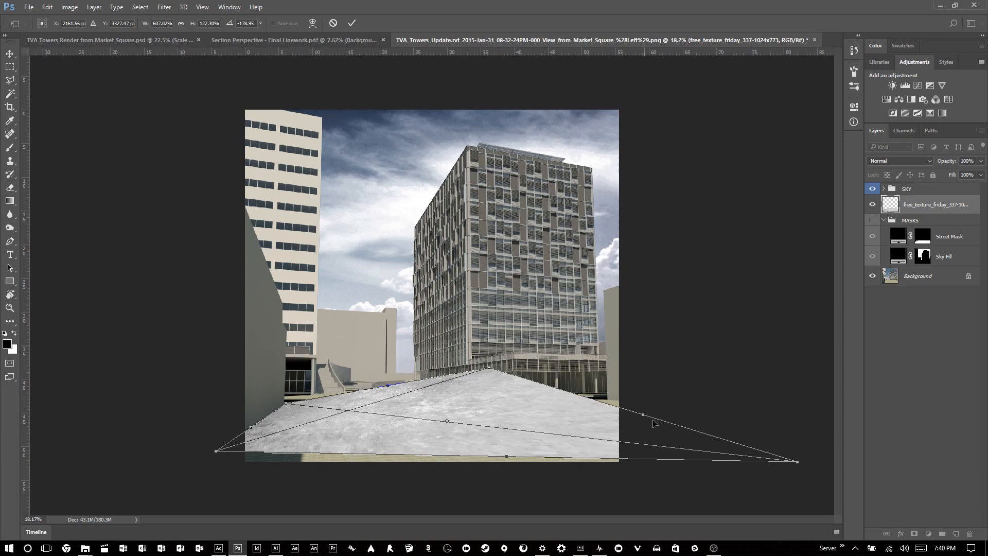
{"action": "left_click_drag", "start_coordinate": [488, 364], "coordinate": [602, 391]}
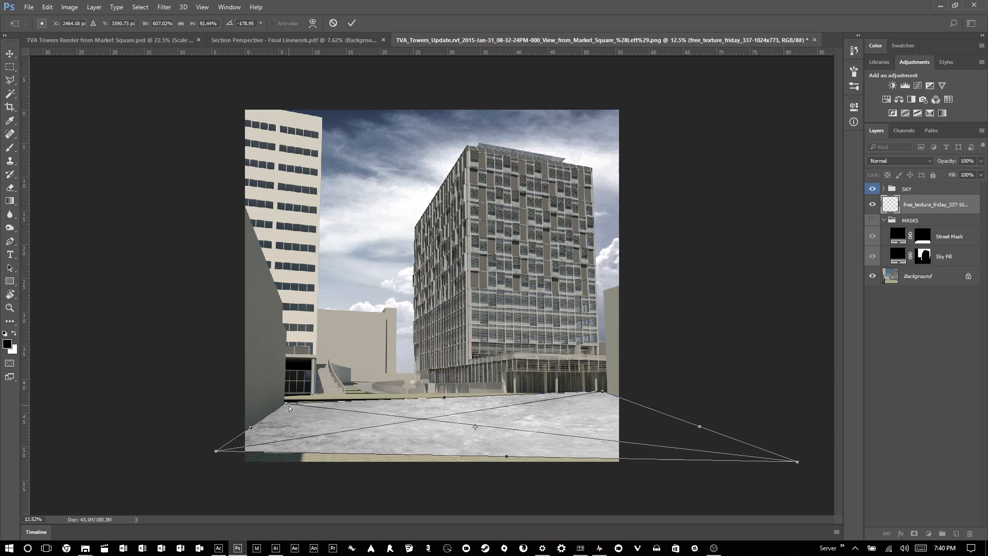
Stretch the concrete texture's near corners beyond both sides of the canvas, adjust its depth to cover the plaza, and apply the distortion.
{"action": "key", "text": "ctrl+minus"}
{"action": "key", "text": "ctrl+minus"}
{"action": "left_click_drag", "start_coordinate": [331, 367], "coordinate": [280, 395]}
{"action": "key", "text": "ctrl+minus"}
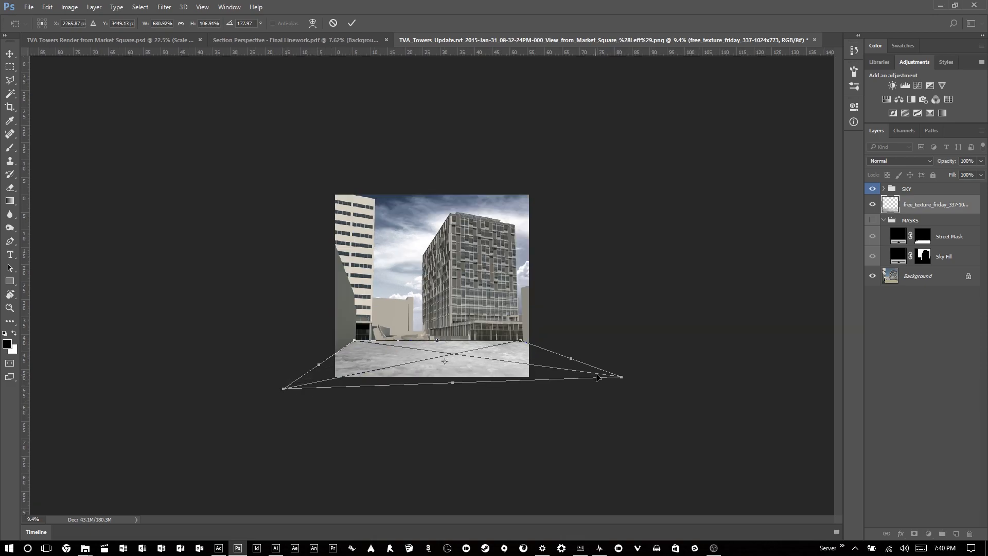
{"action": "left_click_drag", "start_coordinate": [520, 340], "coordinate": [517, 340]}
{"action": "left_click_drag", "start_coordinate": [622, 376], "coordinate": [691, 387]}
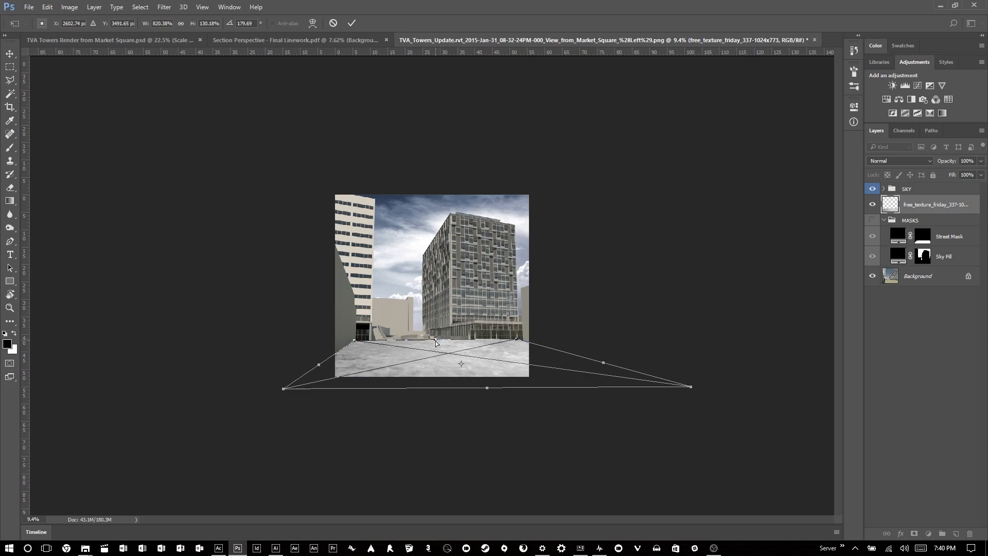
{"action": "mouse_move", "coordinate": [436, 339]}
{"action": "left_mouse_down"}
{"action": "mouse_move", "coordinate": [437, 359]}
{"action": "mouse_move", "coordinate": [436, 351]}
{"action": "left_mouse_up"}
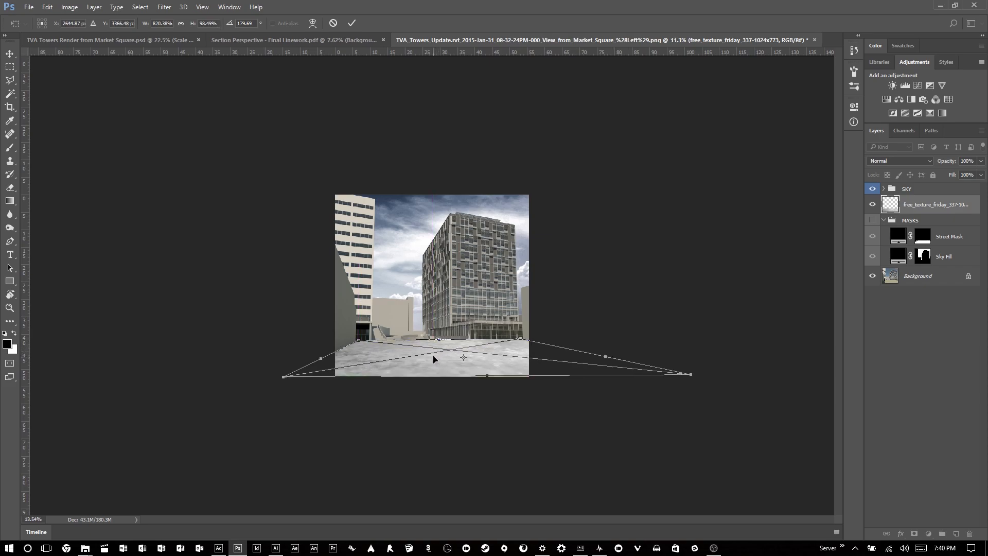
{"action": "key", "text": "Return"}
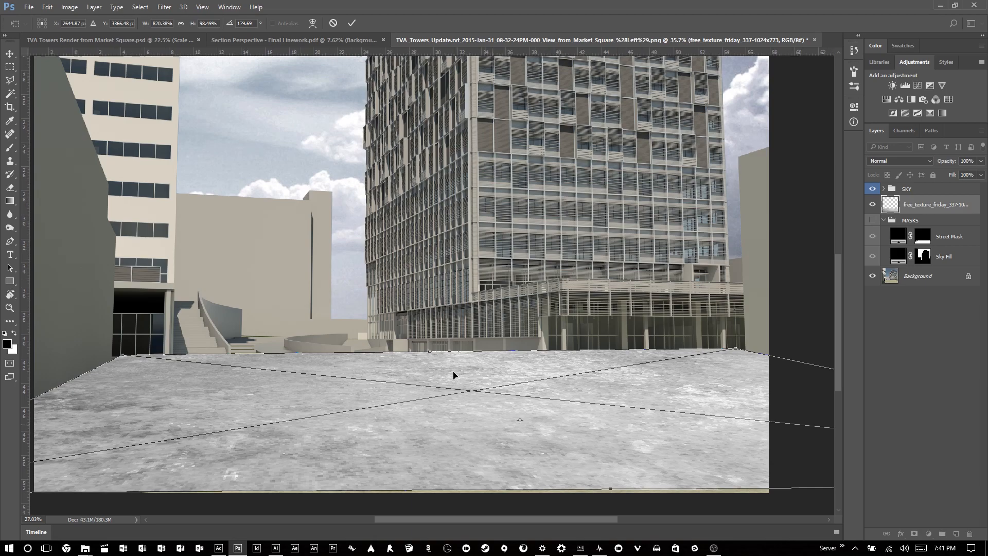
{"action": "scroll", "coordinate": [456, 376], "scroll_direction": "down", "scroll_amount": 4}
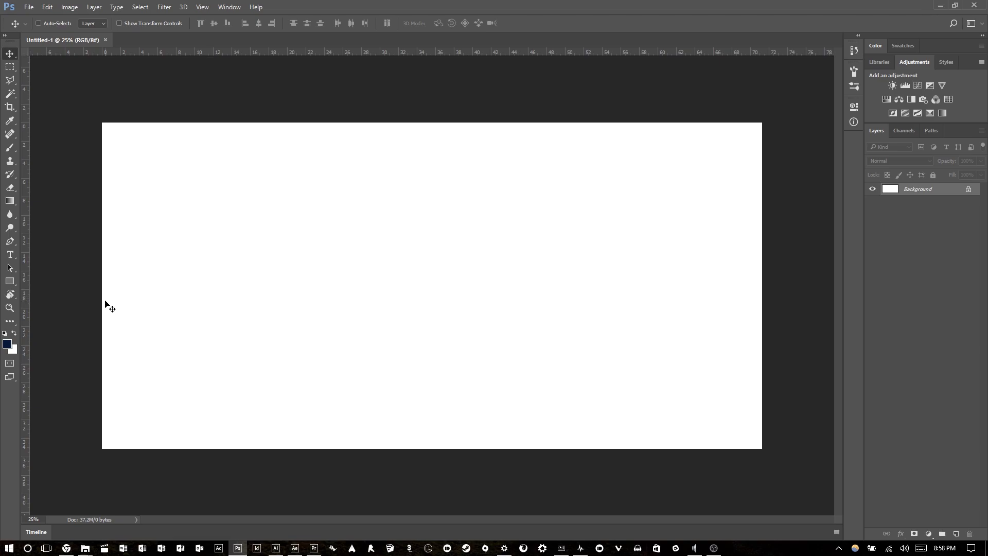
Switch to Chrome and examine the seamless stone sidewalk texture among the image search results.
{"action": "left_click", "coordinate": [66, 547]}
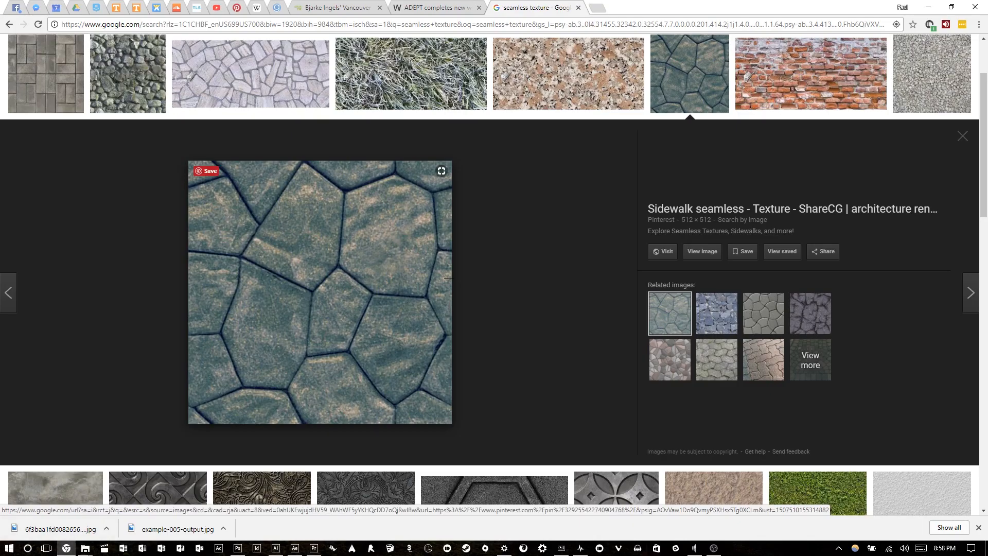
{"action": "scroll", "coordinate": [514, 324], "scroll_direction": "up", "scroll_amount": 2}
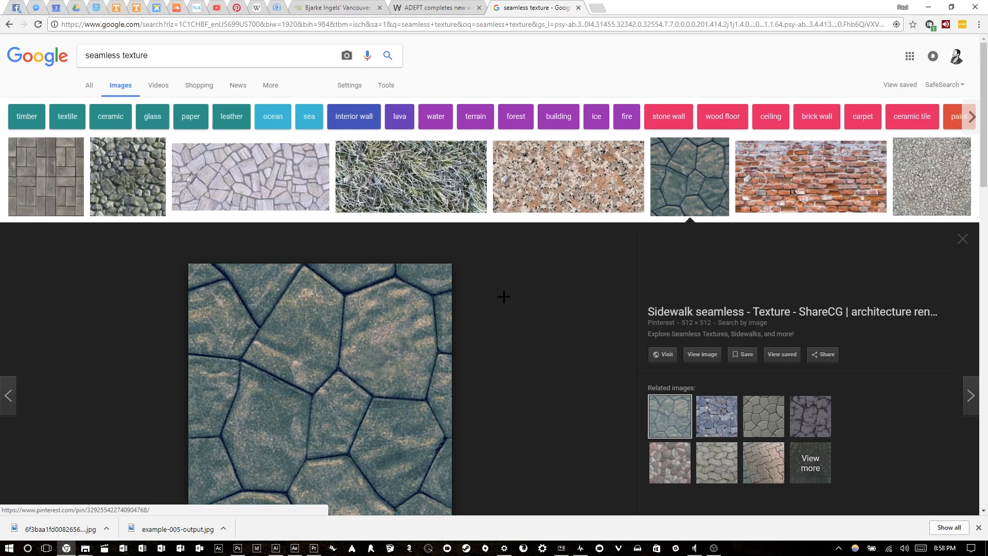
{"action": "scroll", "coordinate": [512, 294], "scroll_direction": "down", "scroll_amount": 3}
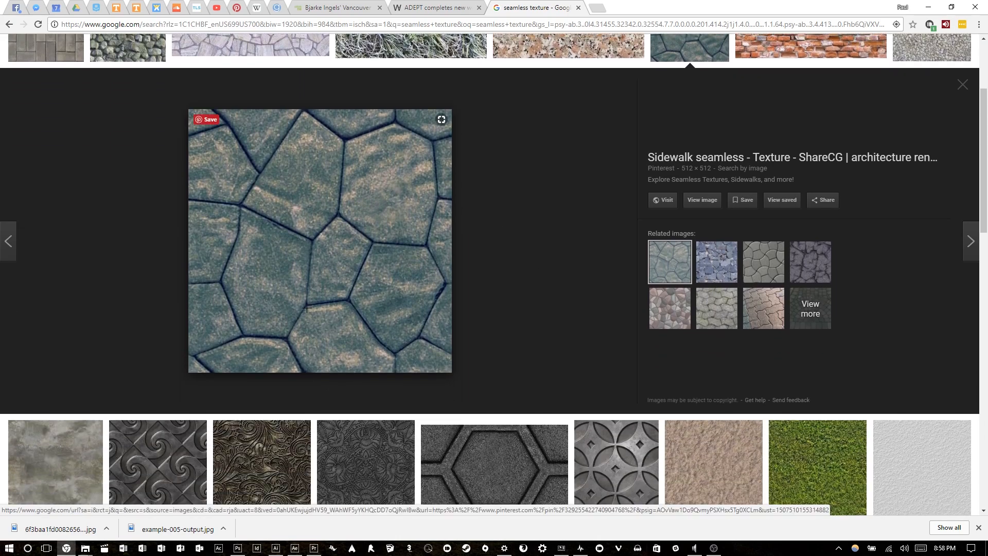
Switch to File Explorer and open Seamless Stone Texture from the Textures folder as its own document in Photoshop.
{"action": "left_click", "coordinate": [236, 541]}
{"action": "mouse_move", "coordinate": [85, 547]}
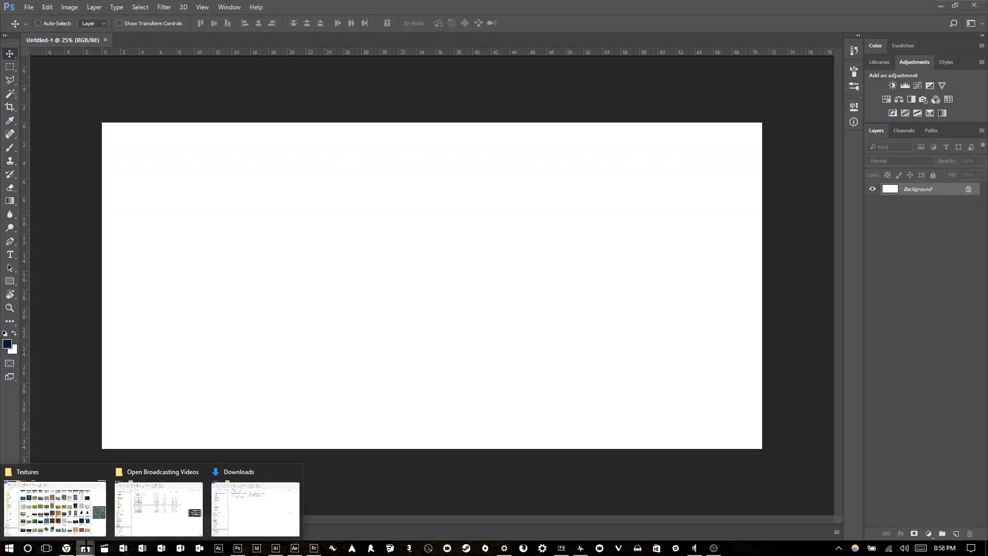
{"action": "left_click", "coordinate": [80, 512]}
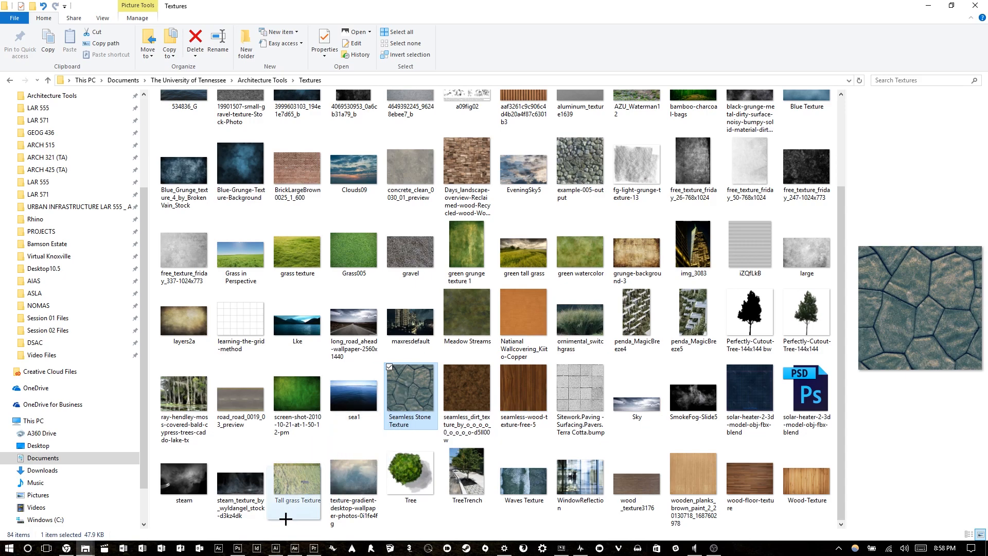
{"action": "left_click_drag", "start_coordinate": [285, 519], "coordinate": [328, 97]}
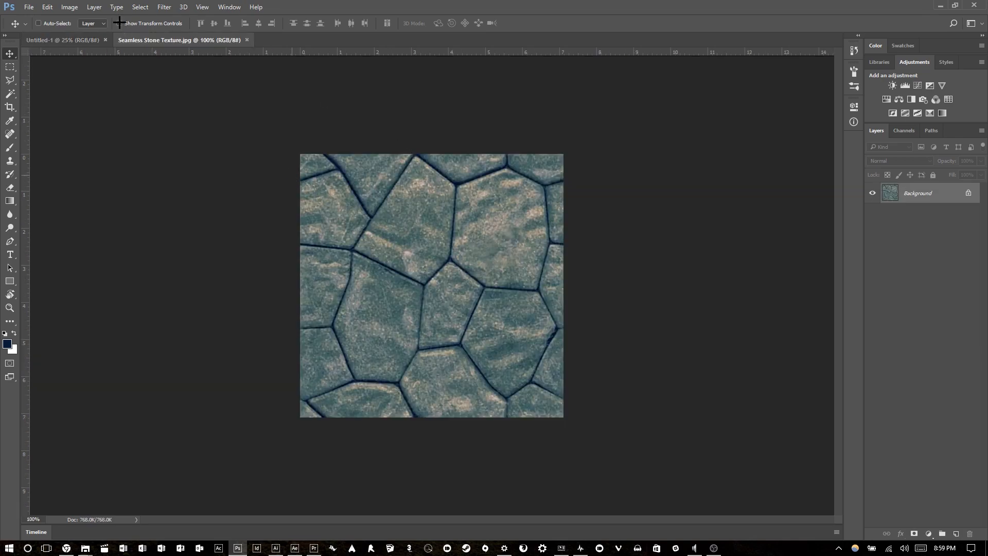
Define the whole stone image as a pattern, removing the jpg extension from the name Seamless Stone Texture.
{"action": "left_click", "coordinate": [47, 6]}
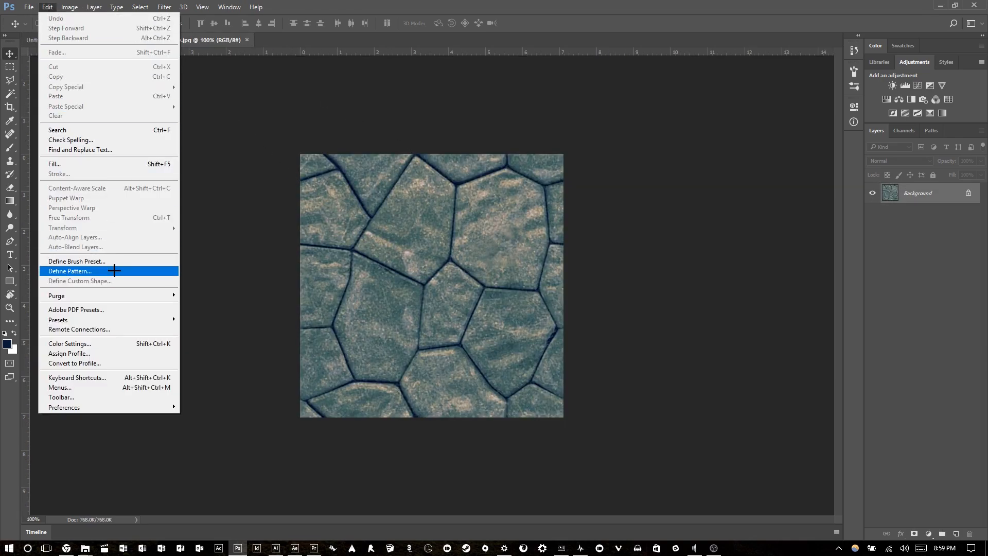
{"action": "left_click", "coordinate": [115, 270]}
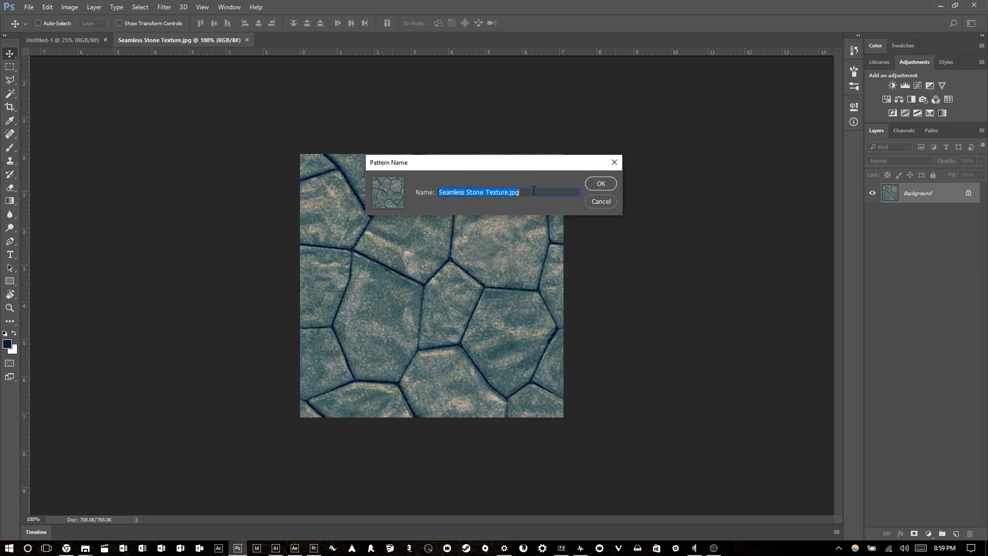
{"action": "left_click", "coordinate": [541, 192]}
{"action": "key", "text": "BackSpace"}
{"action": "key", "text": "BackSpace"}
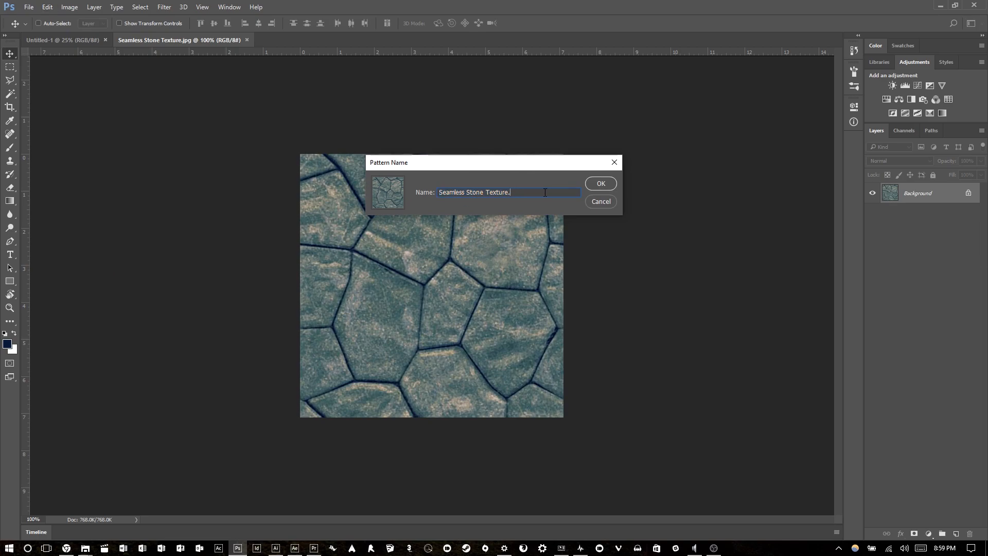
{"action": "left_click", "coordinate": [612, 184]}
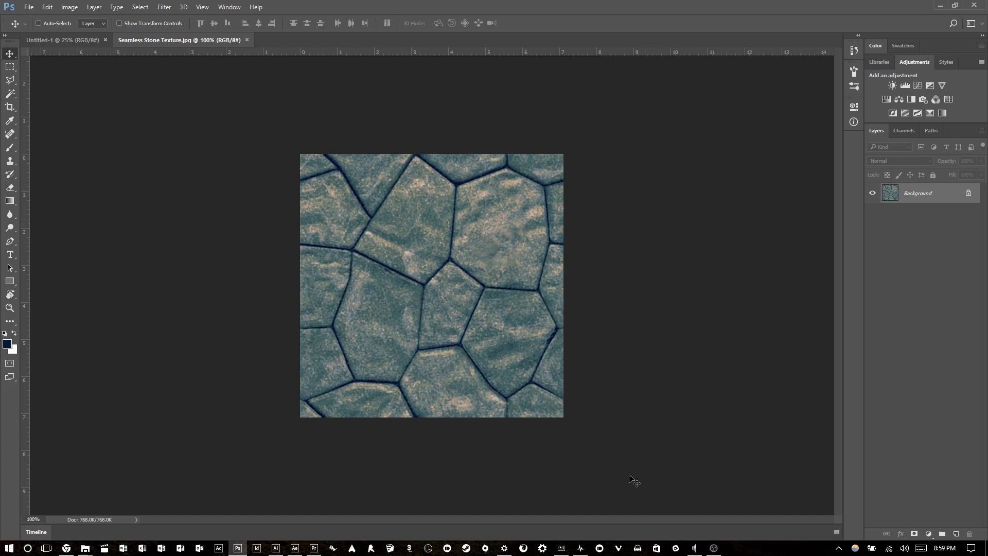
Add a Pattern fill layer with the stone pattern to the blank Untitled-1 document.
{"action": "left_click", "coordinate": [72, 39]}
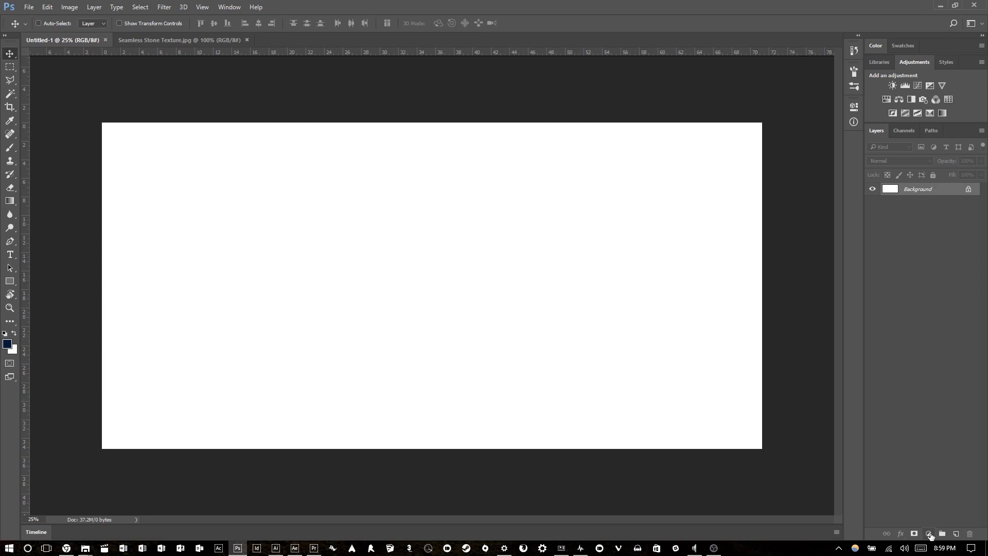
{"action": "left_click", "coordinate": [928, 534]}
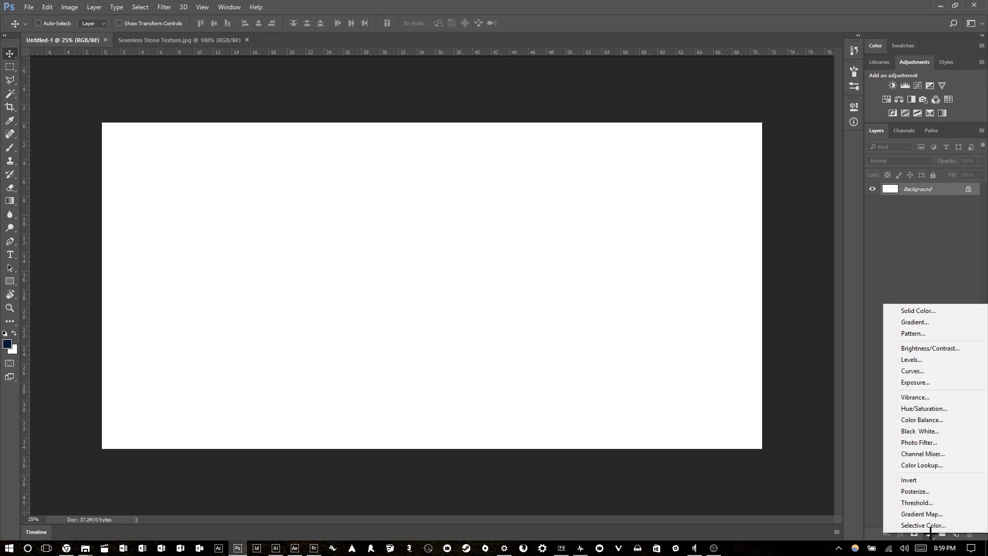
{"action": "left_click", "coordinate": [935, 334]}
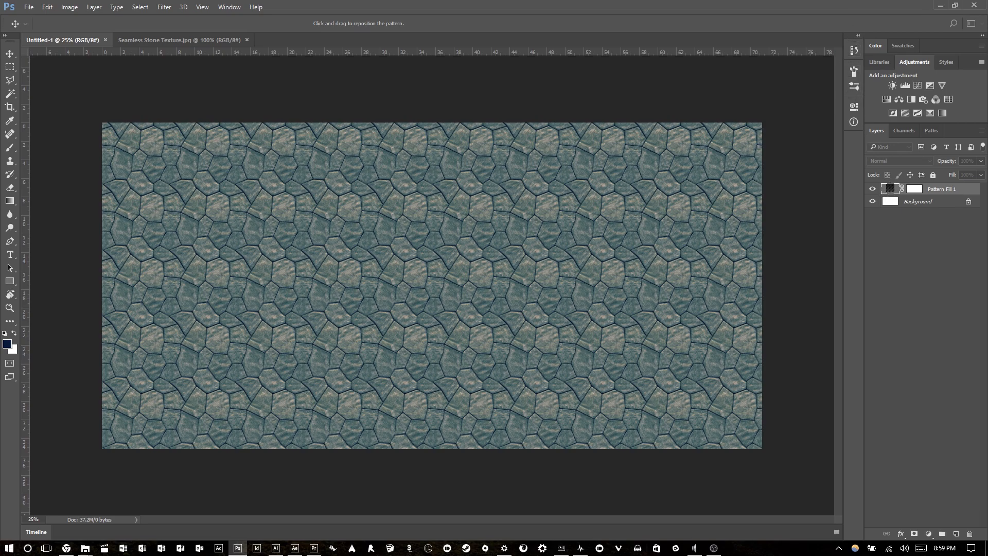
Try the stone pattern at 50%, 25% and 10% scale, and apply the fill at 100%.
{"action": "left_click_drag", "start_coordinate": [461, 159], "coordinate": [485, 187]}
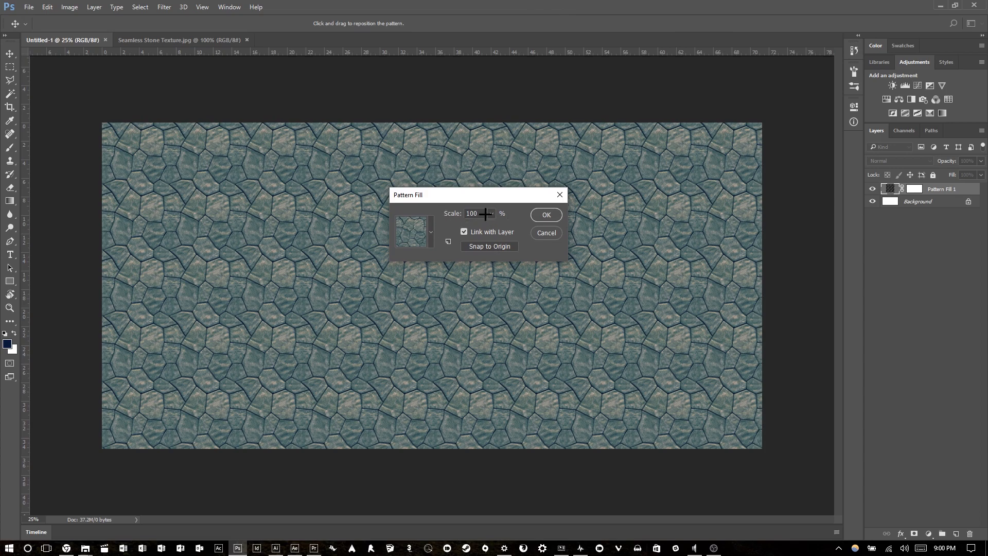
{"action": "type", "text": "50"}
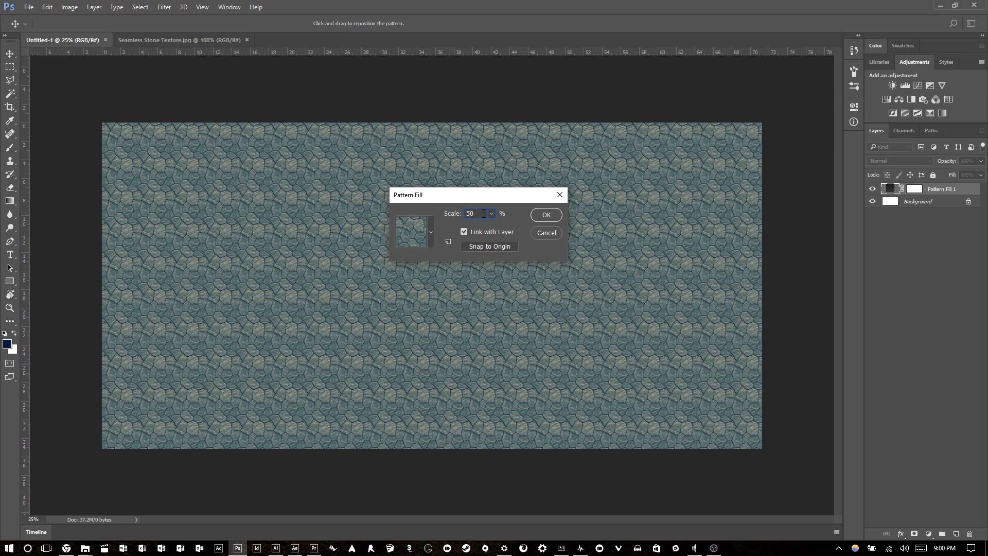
{"action": "type", "text": "25"}
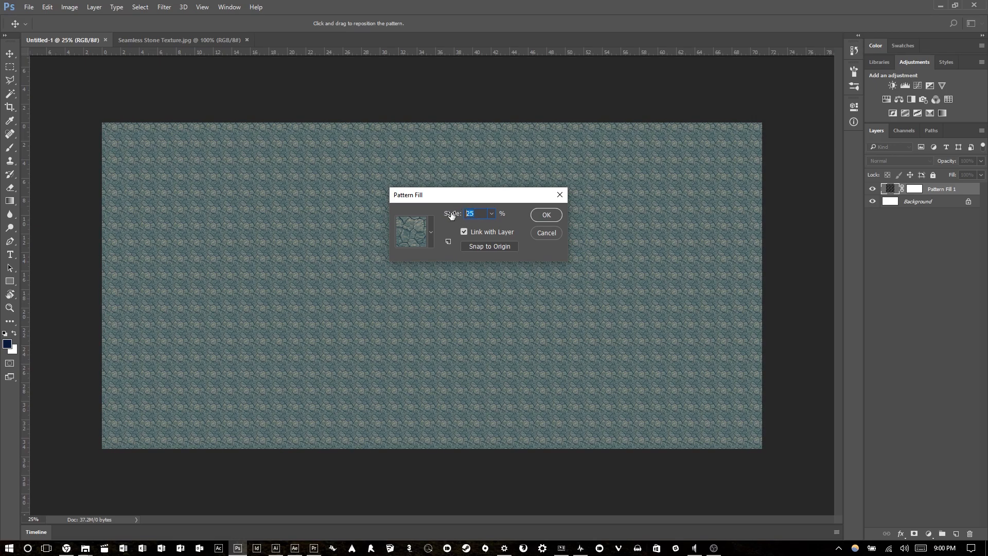
{"action": "type", "text": "10"}
{"action": "left_click", "coordinate": [481, 212]}
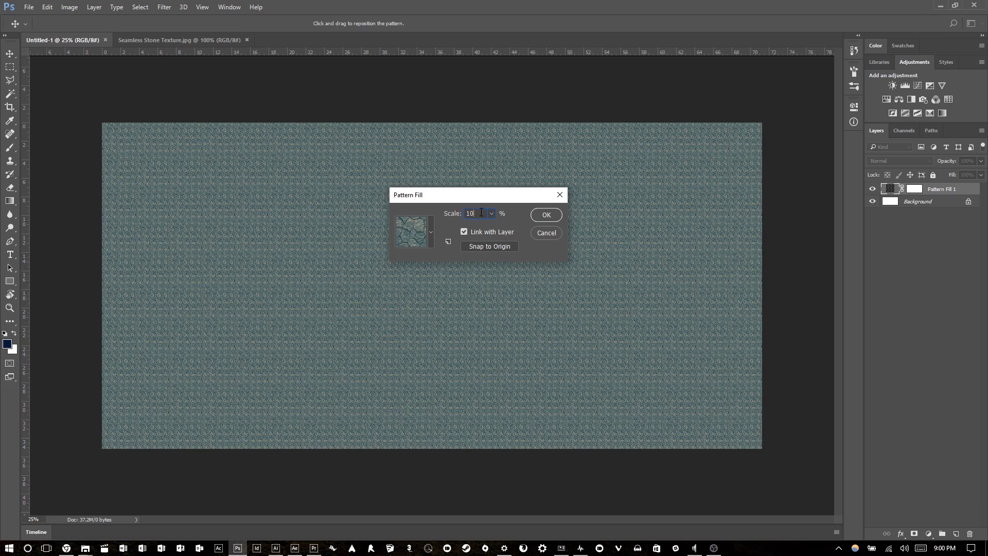
{"action": "type", "text": "0"}
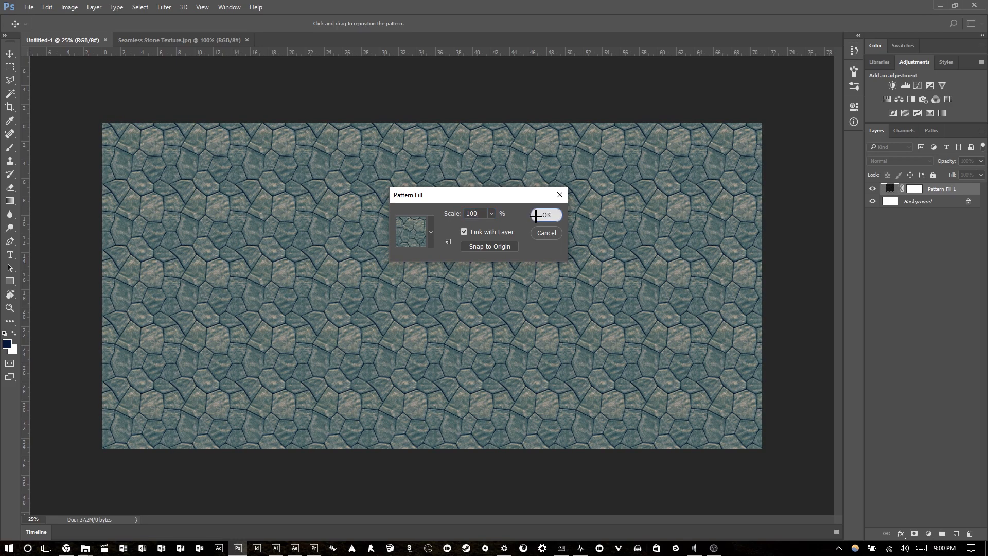
{"action": "left_click", "coordinate": [540, 215]}
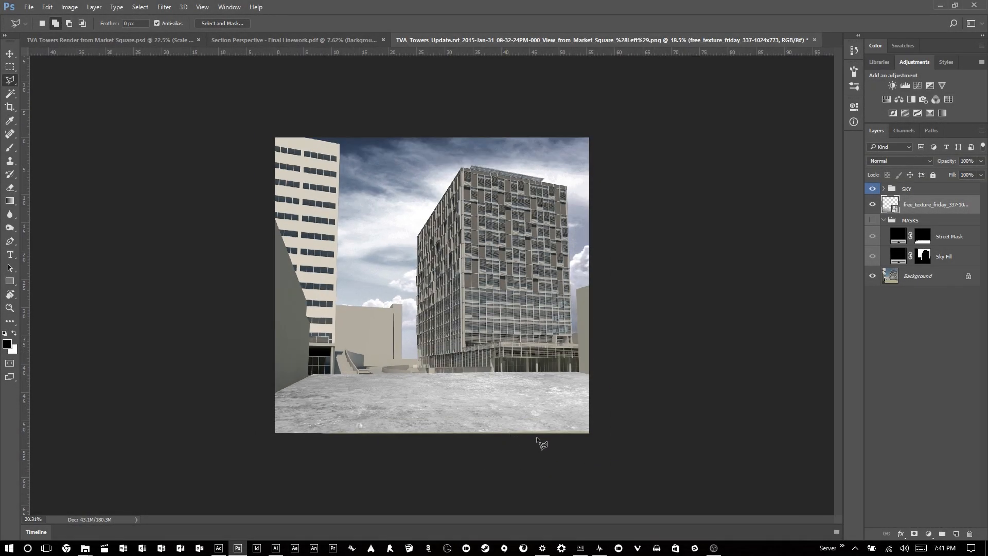
In the tower rendering, copy the Street Mask layer's mask onto the concrete texture layer and move that layer above the SKY group.
{"action": "scroll", "coordinate": [542, 442], "scroll_direction": "up", "scroll_amount": 2}
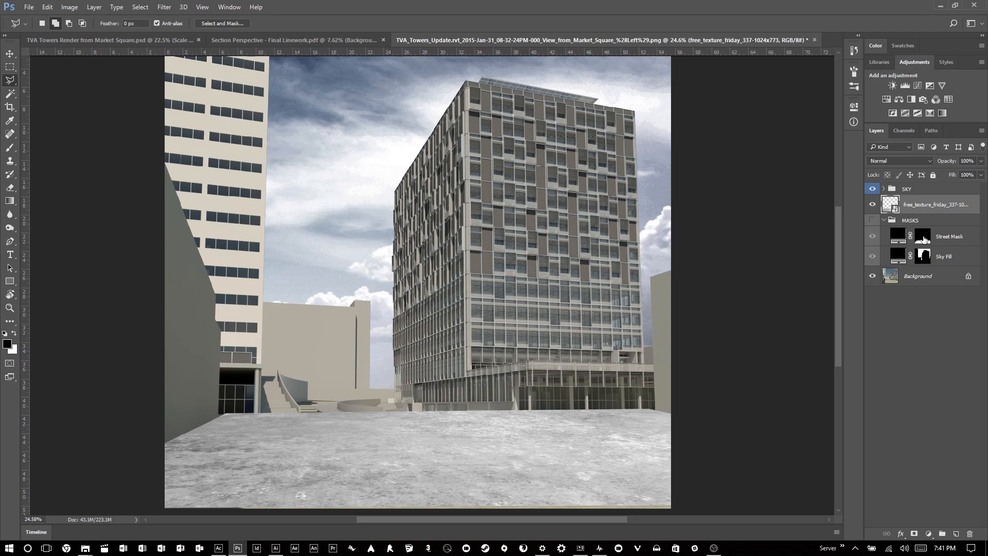
{"action": "left_click_drag", "start_coordinate": [922, 238], "coordinate": [926, 204]}
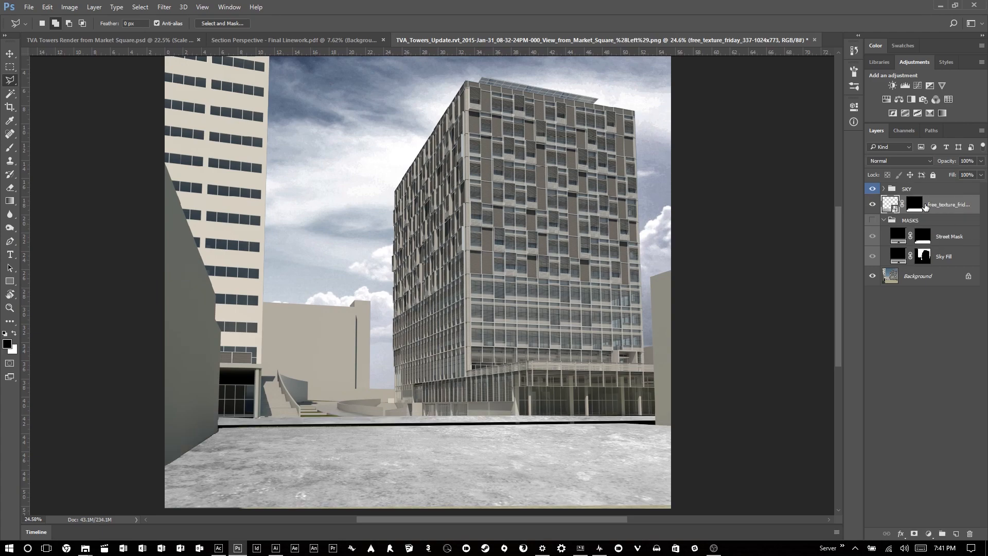
{"action": "scroll", "coordinate": [578, 374], "scroll_direction": "down", "scroll_amount": 2}
{"action": "scroll", "coordinate": [584, 444], "scroll_direction": "up", "scroll_amount": 1}
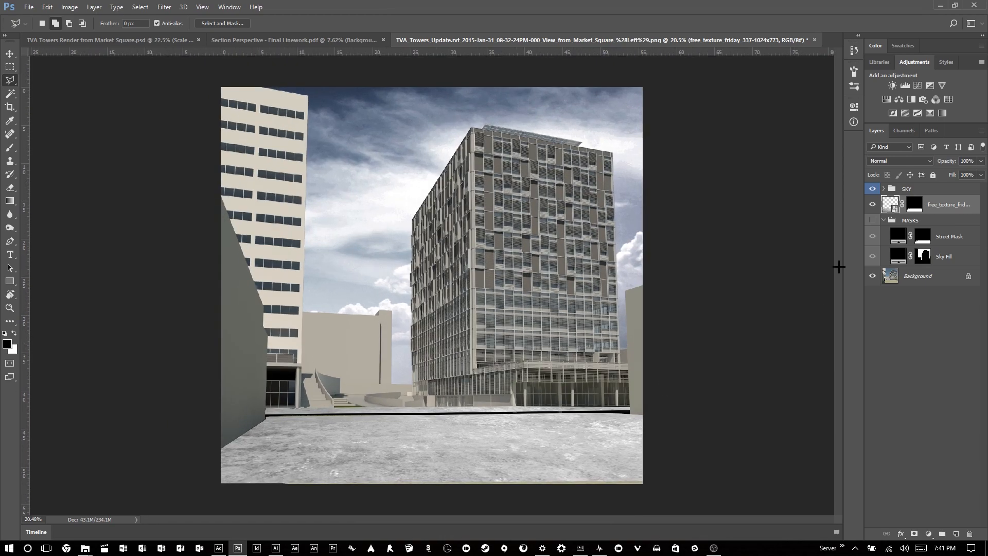
{"action": "left_click_drag", "start_coordinate": [935, 207], "coordinate": [931, 185]}
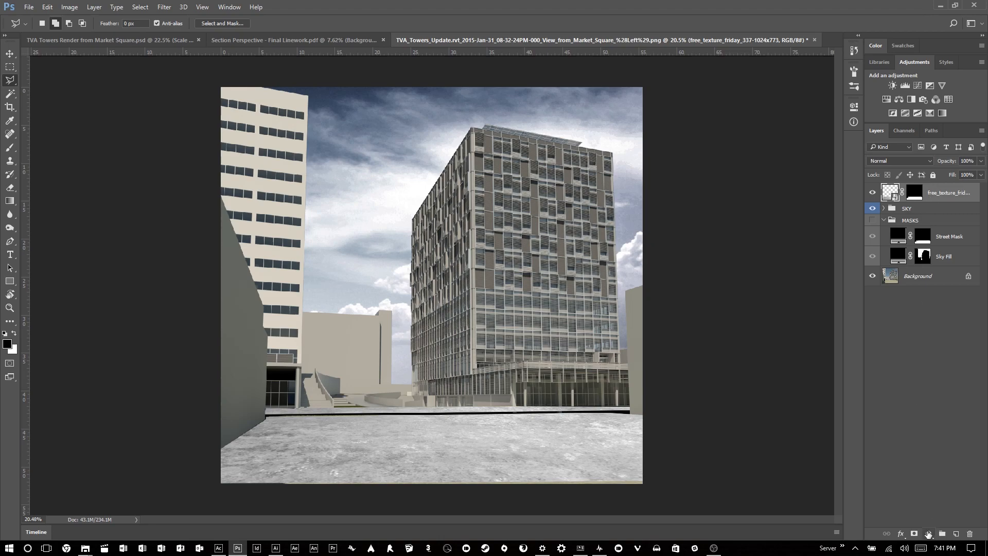
Create a new layer group above the concrete texture layer and name it STREET.
{"action": "key", "text": "ctrl+g"}
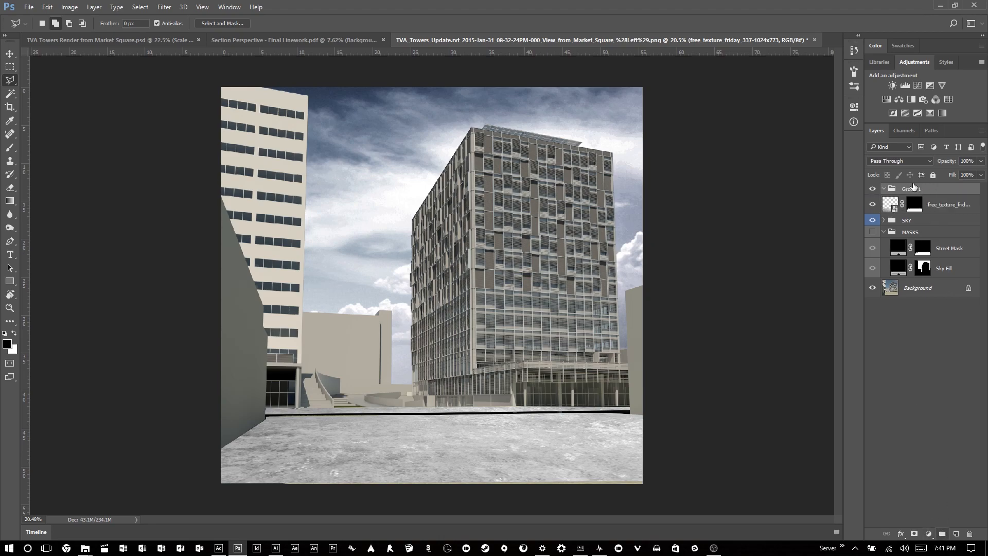
{"action": "type", "text": "s"}
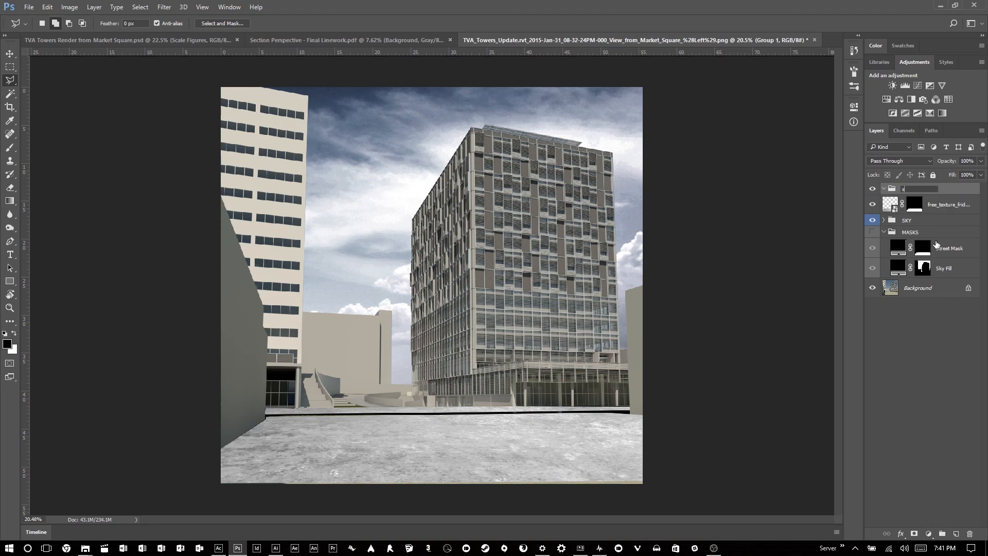
{"action": "type", "text": "treet"}
{"action": "key", "text": "Return"}
{"action": "key", "text": "ctrl+a"}
{"action": "type", "text": "S"}
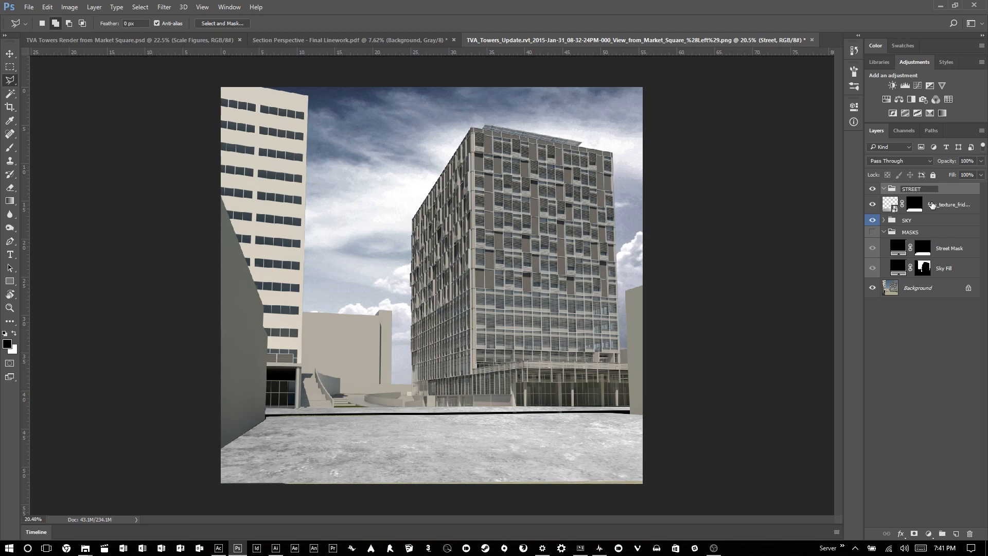
{"action": "type", "text": "TREET"}
{"action": "key", "text": "Return"}
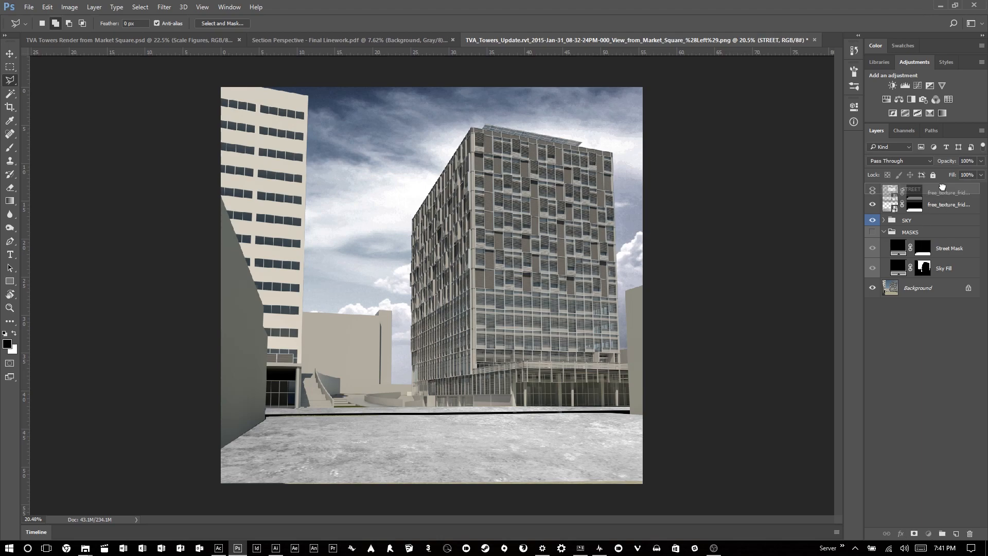
Move the masked concrete texture layer into the STREET group and select it there.
{"action": "left_click_drag", "start_coordinate": [887, 205], "coordinate": [914, 206]}
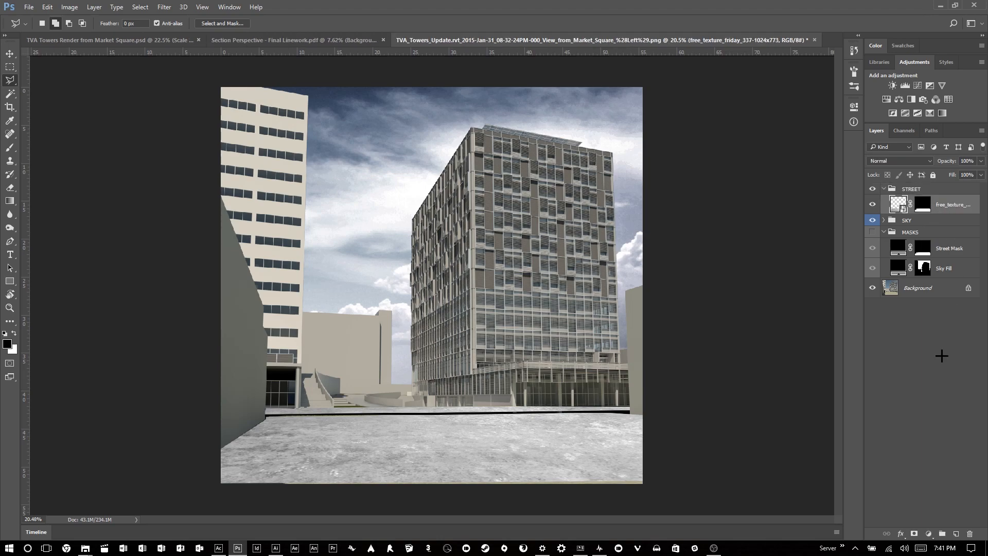
{"action": "left_click", "coordinate": [927, 362]}
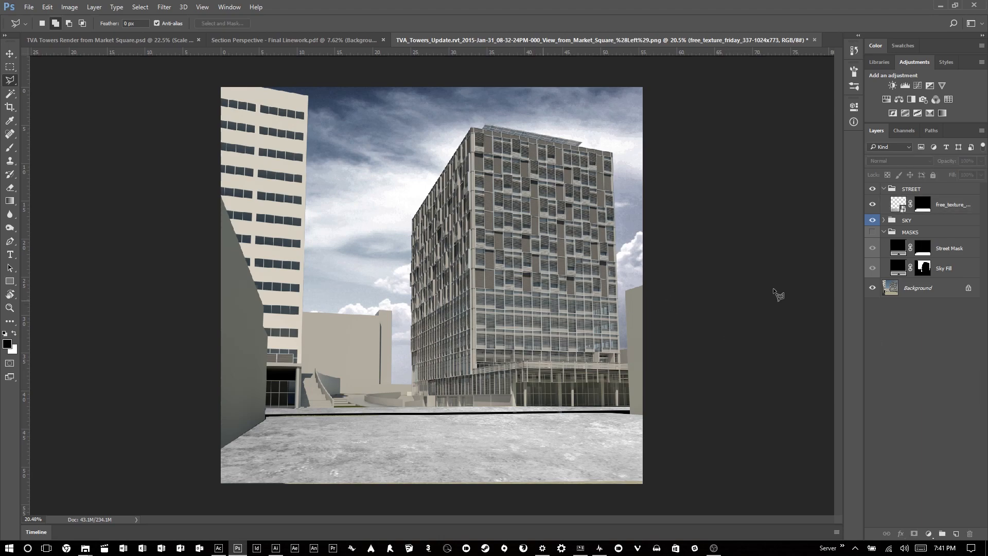
{"action": "left_click", "coordinate": [940, 209]}
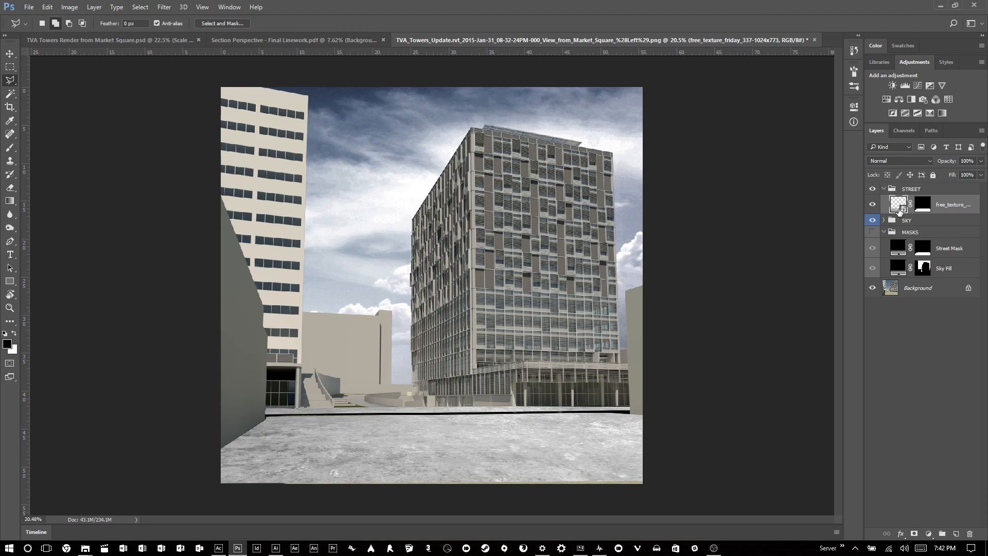
Examine how the concrete texture covers the plaza, especially along the rendering's bottom edge.
{"action": "scroll", "coordinate": [492, 427], "scroll_direction": "down", "scroll_amount": 4}
{"action": "scroll", "coordinate": [517, 457], "scroll_direction": "up", "scroll_amount": 10}
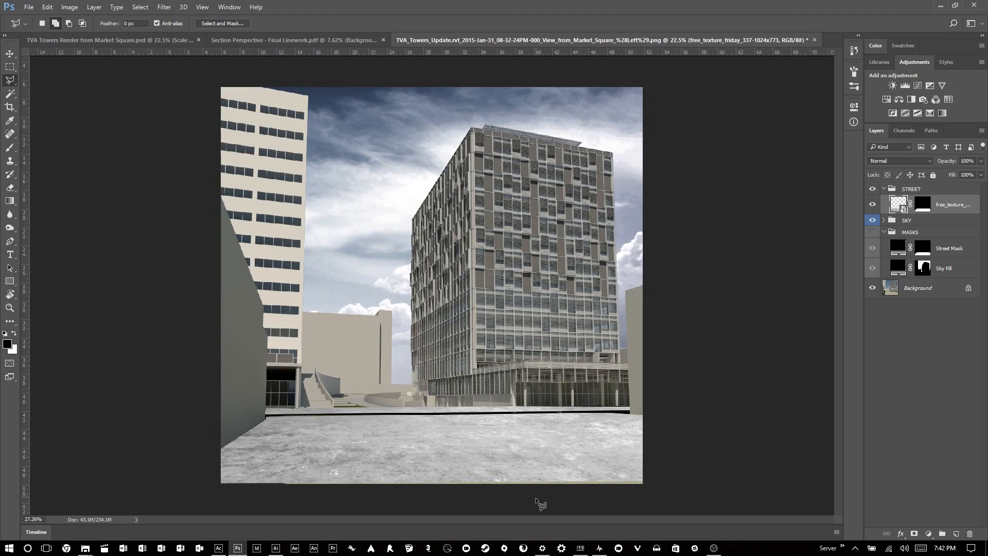
{"action": "scroll", "coordinate": [577, 454], "scroll_direction": "down", "scroll_amount": 2}
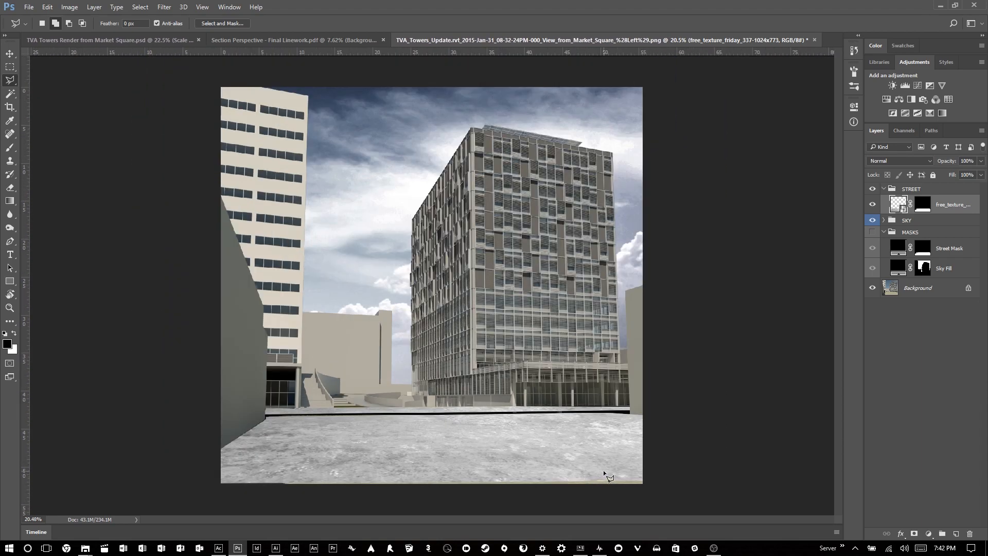
{"action": "left_click", "coordinate": [10, 53]}
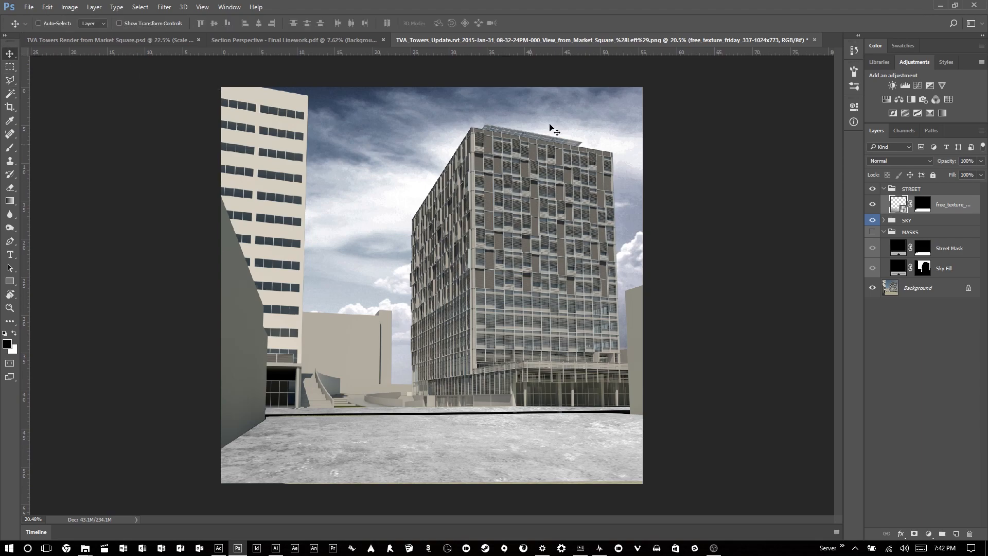
{"action": "scroll", "coordinate": [653, 495], "scroll_direction": "up", "scroll_amount": 3}
{"action": "scroll", "coordinate": [666, 494], "scroll_direction": "up", "scroll_amount": 3}
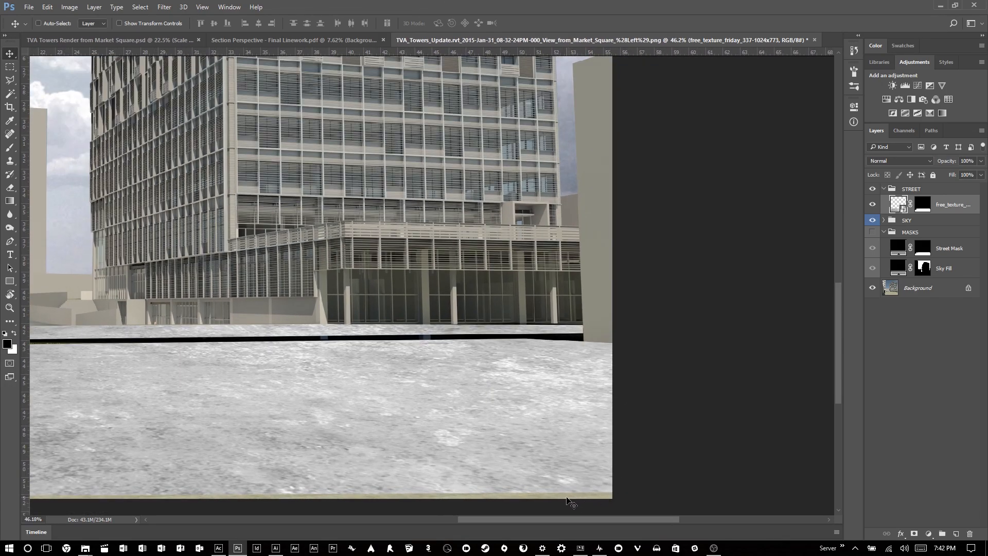
{"action": "scroll", "coordinate": [523, 426], "scroll_direction": "down", "scroll_amount": 3}
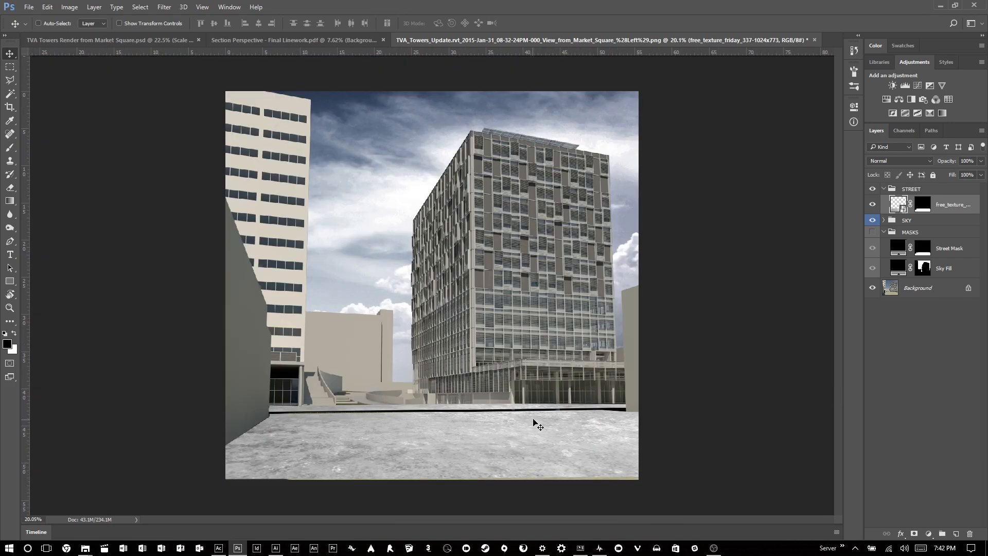
{"action": "scroll", "coordinate": [535, 423], "scroll_direction": "down", "scroll_amount": 1}
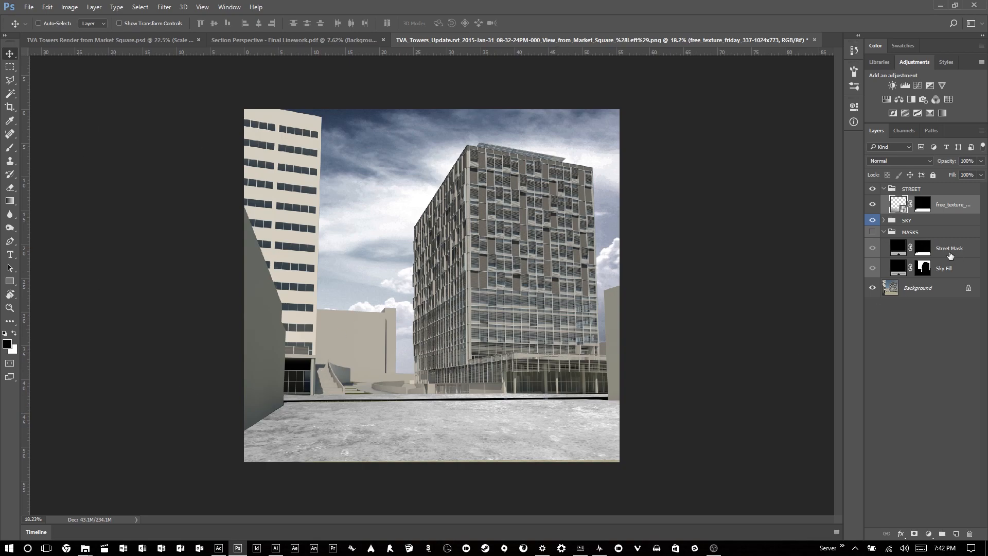
Unlink the mask from the concrete texture and enlarge only the texture to 939.25% width and 112.76% height.
{"action": "left_click", "coordinate": [909, 205]}
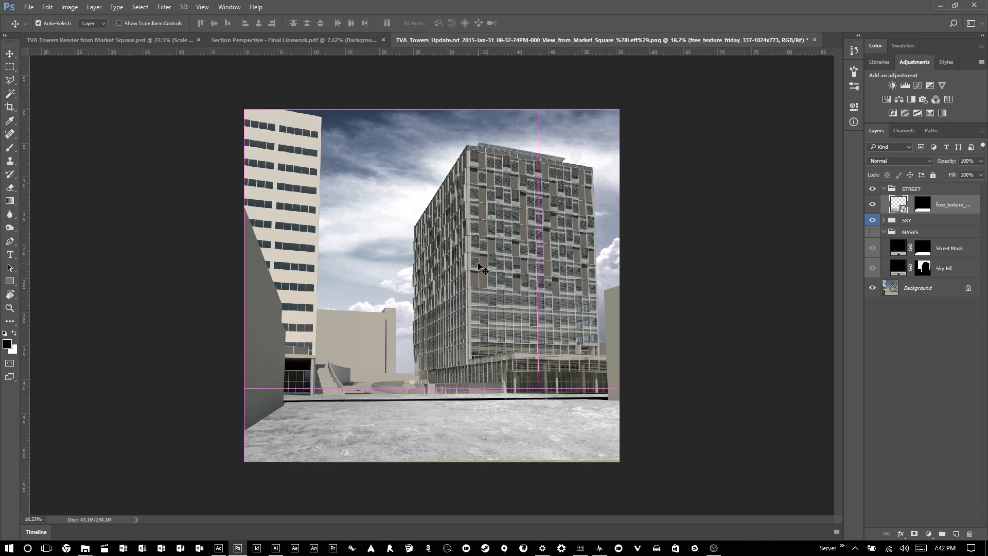
{"action": "key", "text": "ctrl+t"}
{"action": "key", "text": "ctrl+0"}
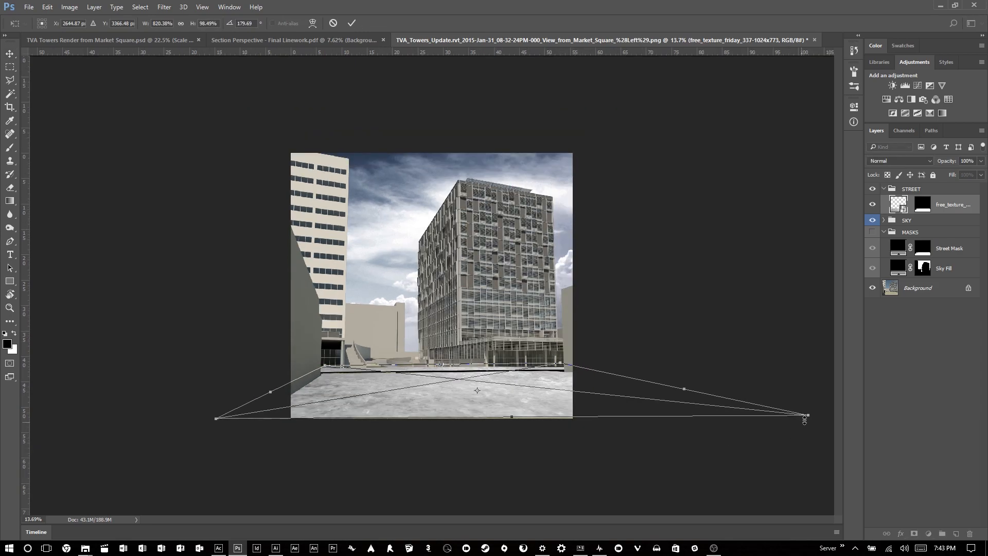
{"action": "left_click_drag", "start_coordinate": [807, 418], "coordinate": [854, 437]}
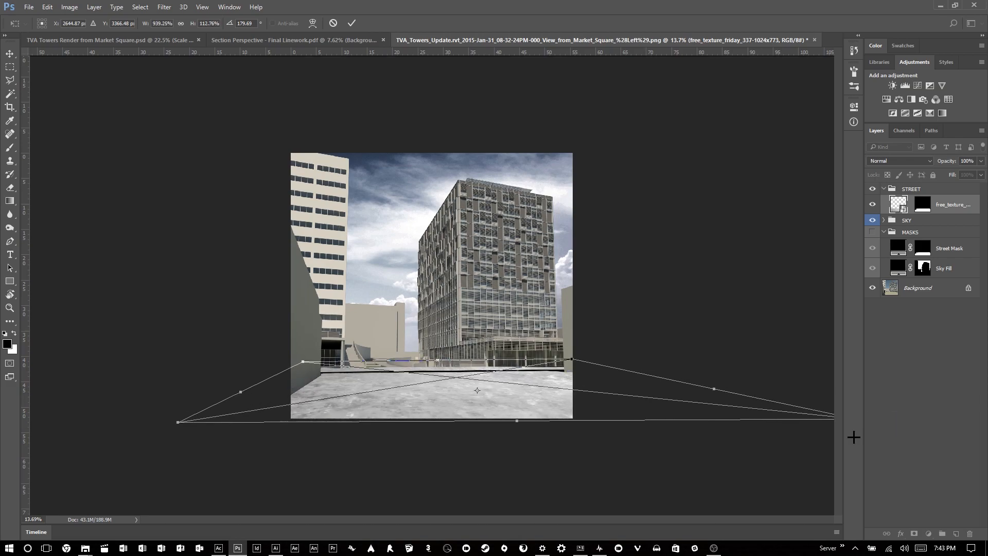
{"action": "key", "text": "Return"}
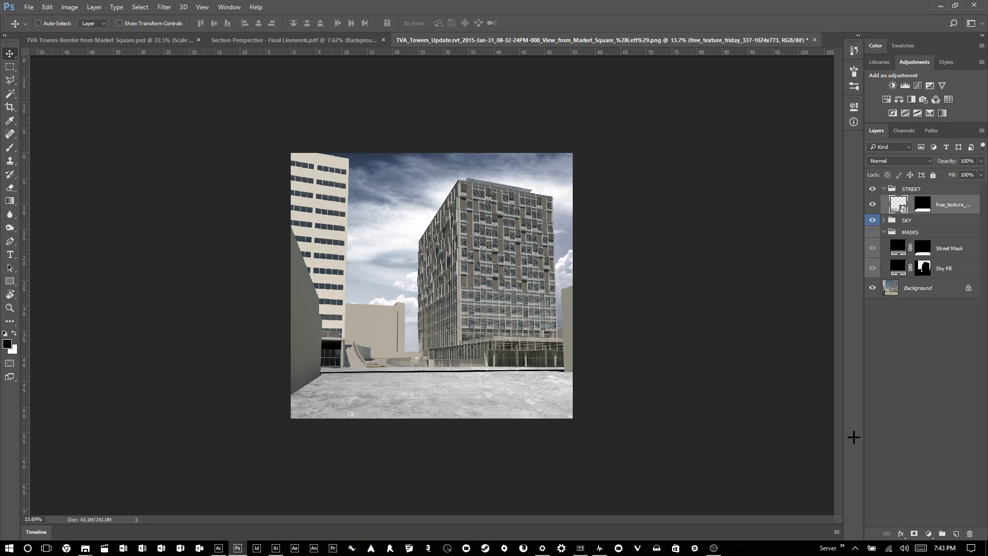
Relink the concrete texture and its mask, and try scaling both together to about 79%.
{"action": "scroll", "coordinate": [840, 399], "scroll_direction": "up", "scroll_amount": 2}
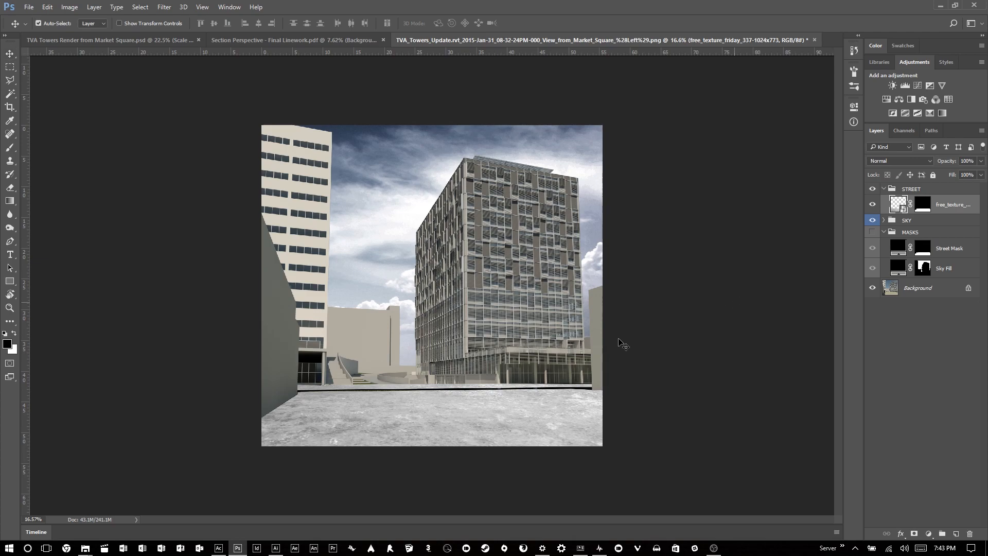
{"action": "key", "text": "ctrl+t"}
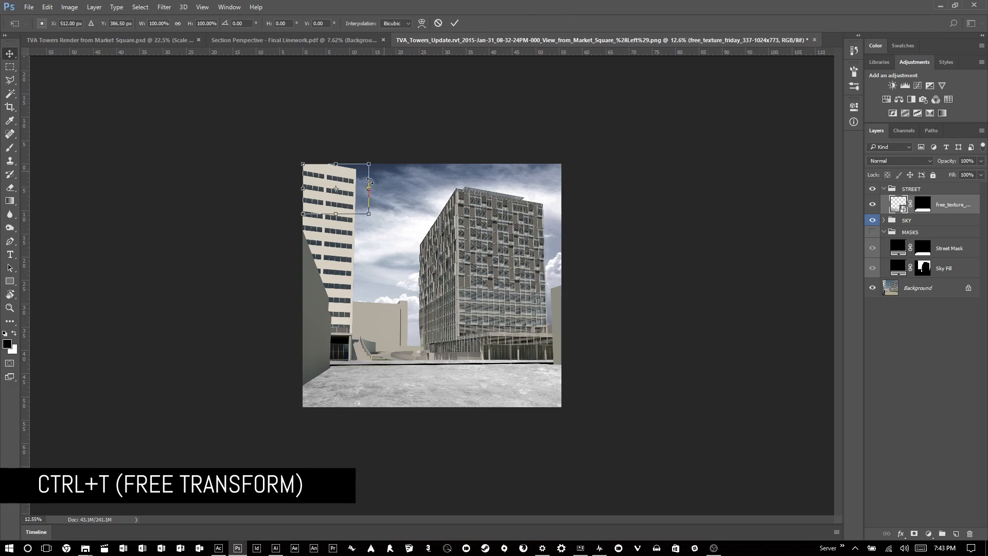
{"action": "key", "text": "Return"}
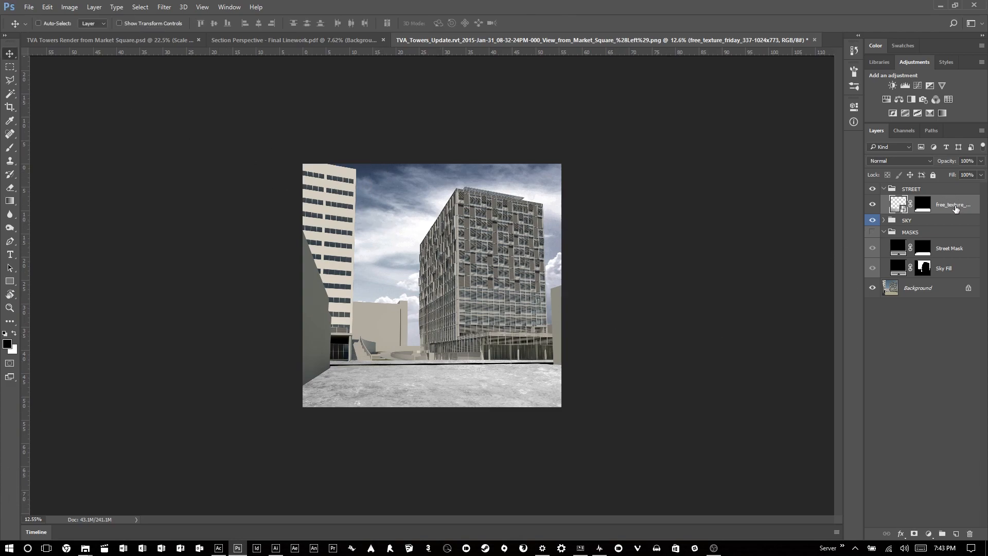
{"action": "left_click", "coordinate": [872, 231]}
{"action": "key", "text": "ctrl+t"}
{"action": "scroll", "coordinate": [327, 157], "scroll_direction": "up", "scroll_amount": 8}
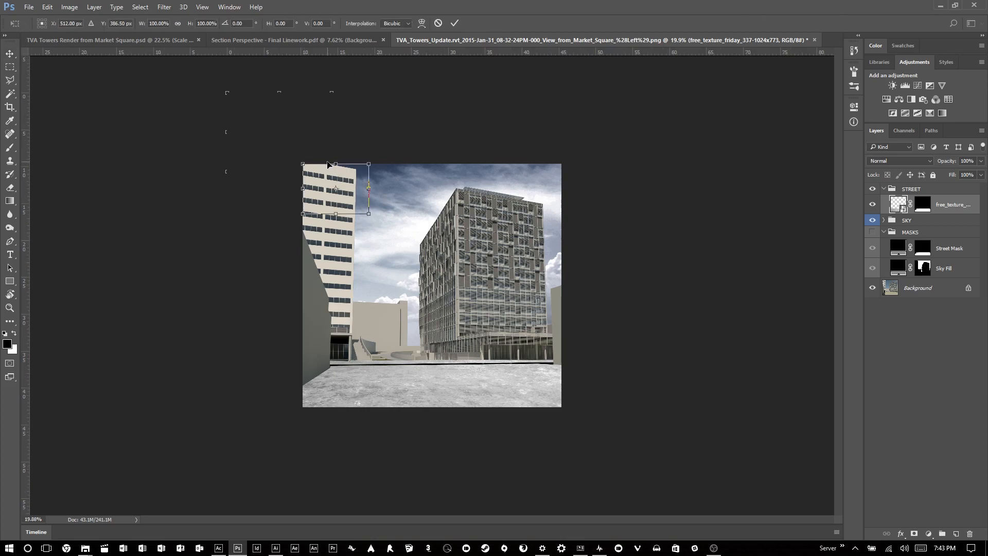
{"action": "scroll", "coordinate": [335, 176], "scroll_direction": "down", "scroll_amount": 4}
{"action": "scroll", "coordinate": [335, 176], "scroll_direction": "down", "scroll_amount": 1}
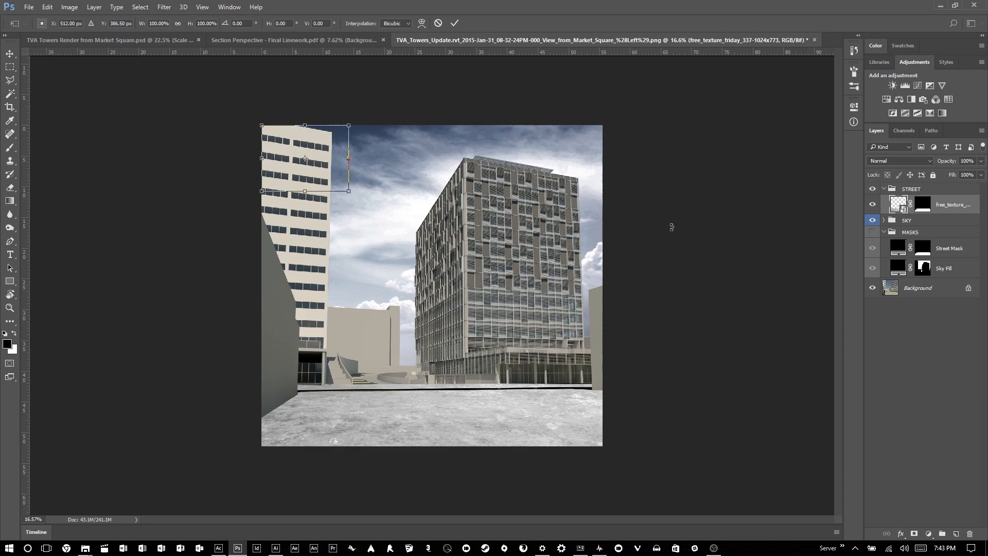
{"action": "key", "text": "Escape"}
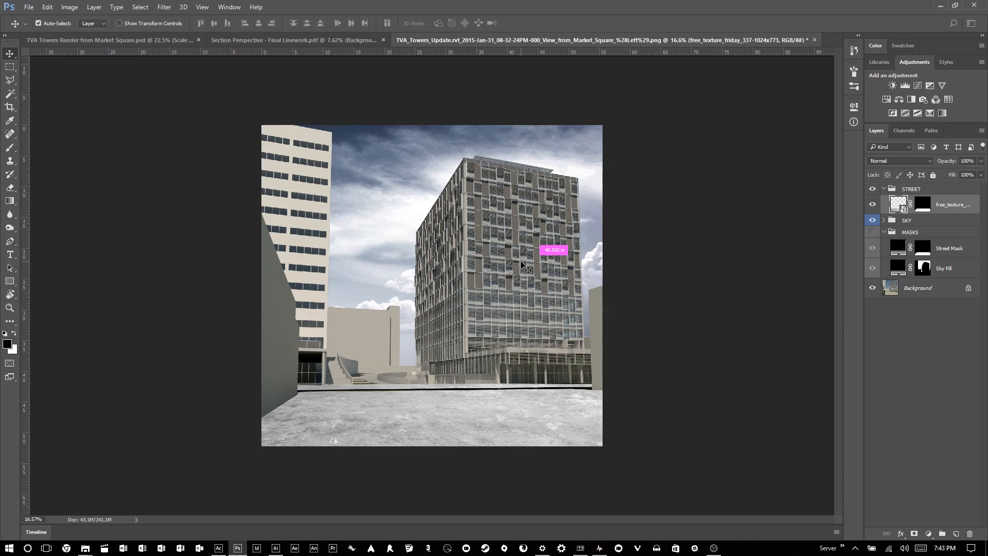
{"action": "key", "text": "ctrl+t"}
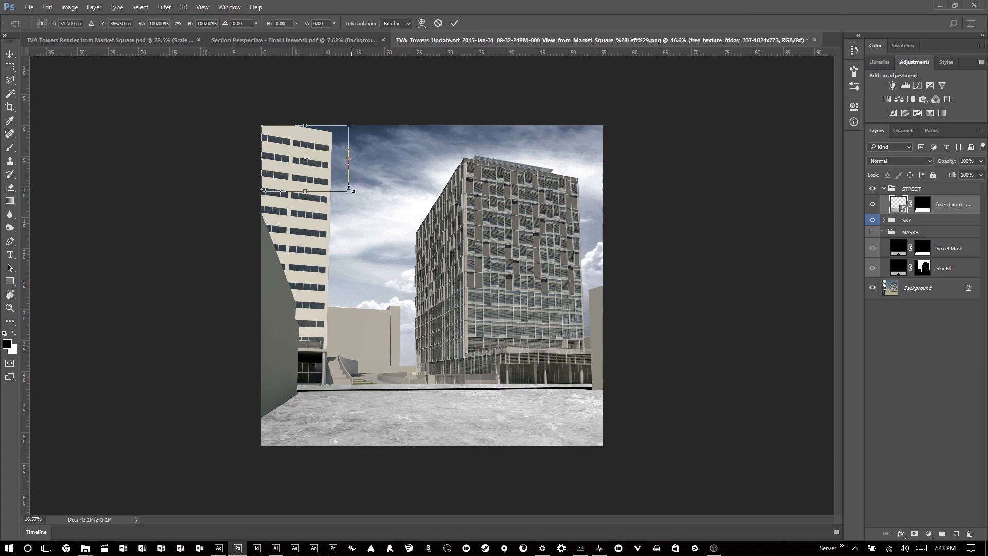
{"action": "left_click_drag", "start_coordinate": [357, 198], "coordinate": [335, 192]}
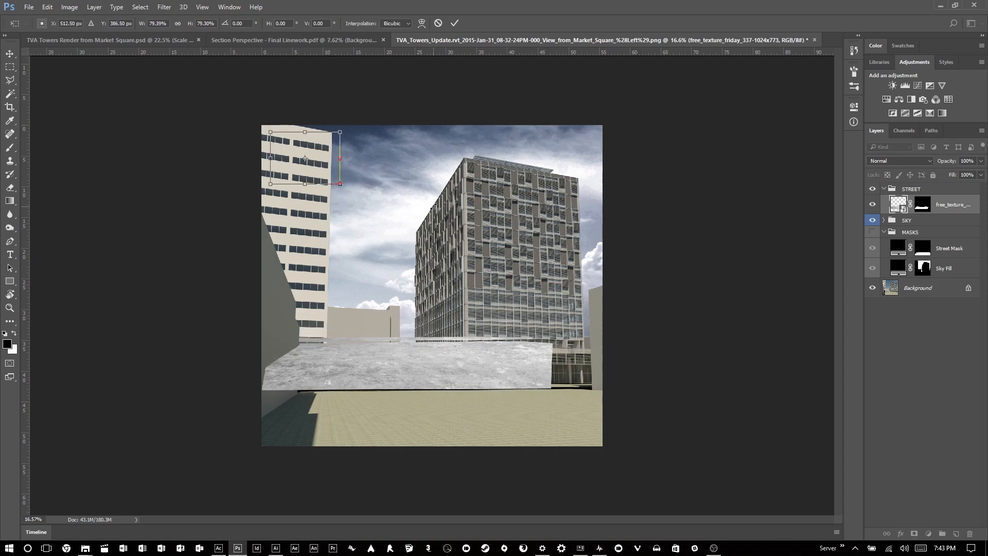
{"action": "key", "text": "Return"}
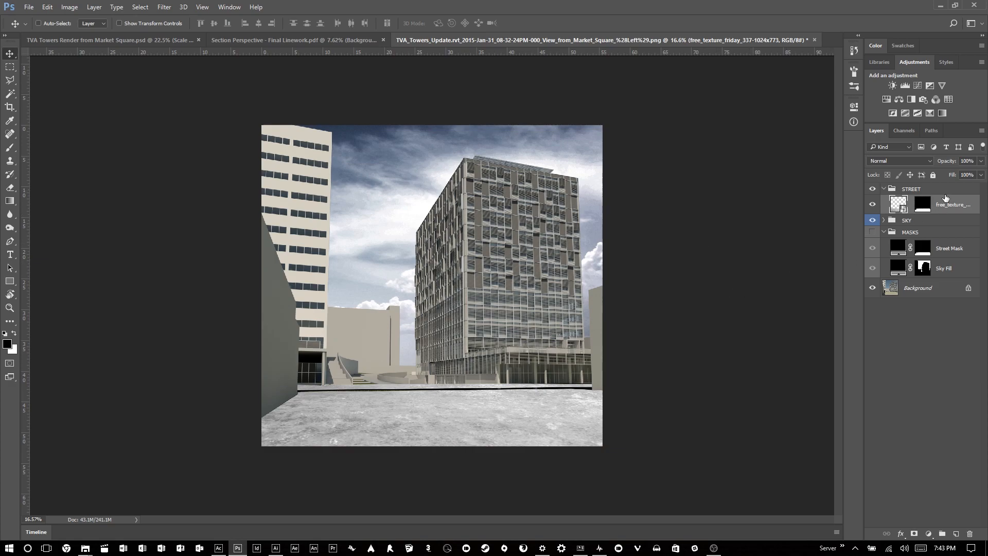
Lower the concrete texture layer's opacity to 72% so the rendered ground blends through.
{"action": "scroll", "coordinate": [393, 432], "scroll_direction": "up", "scroll_amount": 2}
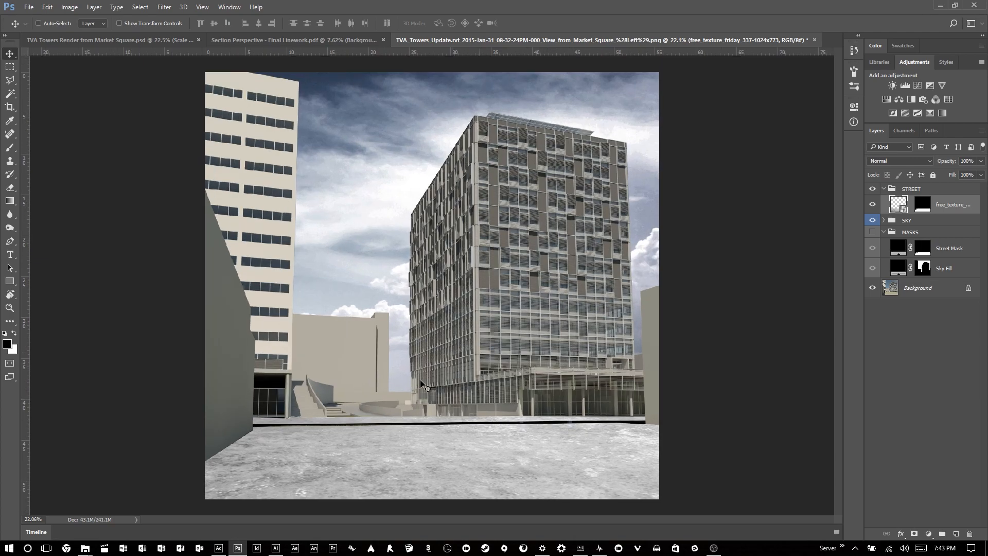
{"action": "scroll", "coordinate": [426, 387], "scroll_direction": "down", "scroll_amount": 1}
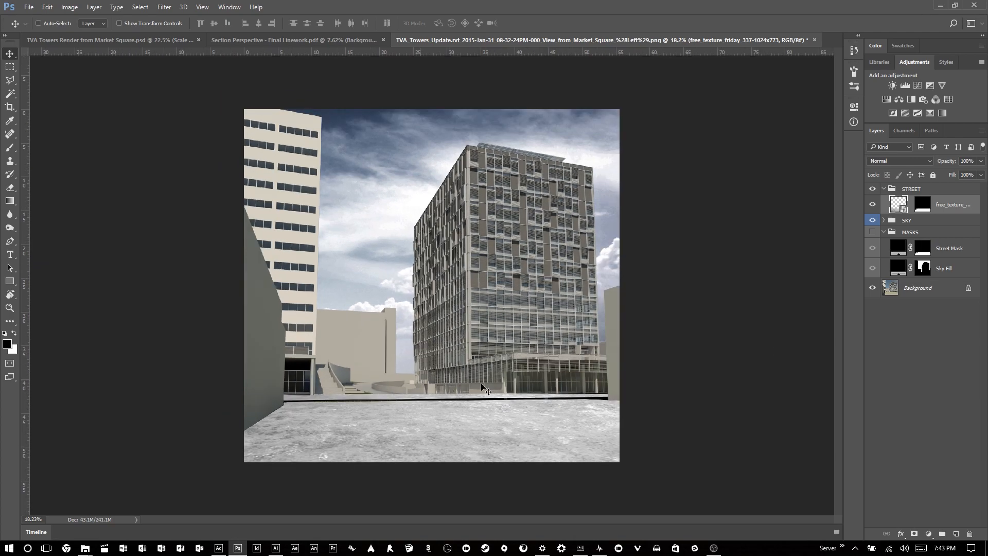
{"action": "left_click", "coordinate": [981, 160]}
{"action": "left_click_drag", "start_coordinate": [981, 172], "coordinate": [966, 173]}
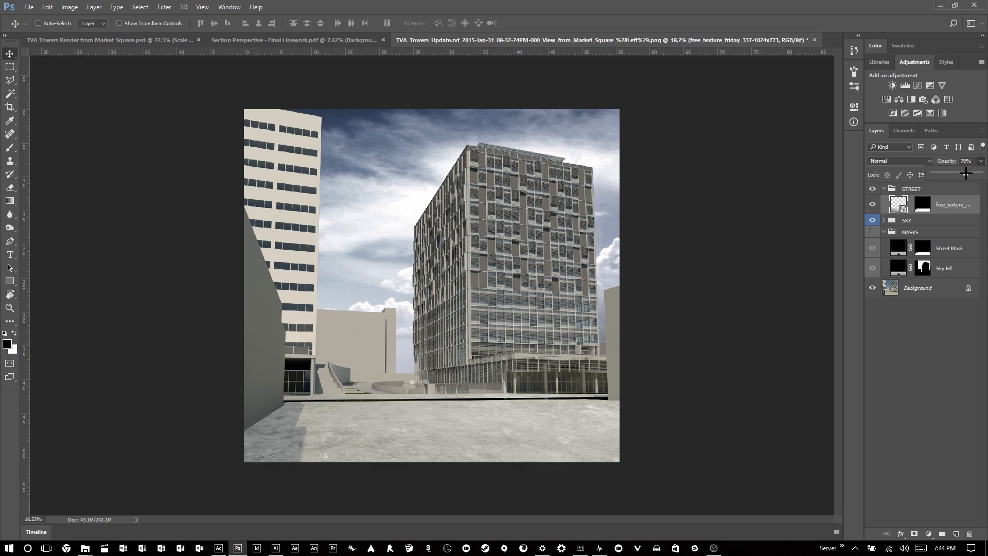
{"action": "left_click_drag", "start_coordinate": [966, 173], "coordinate": [967, 174]}
{"action": "left_click", "coordinate": [7, 69]}
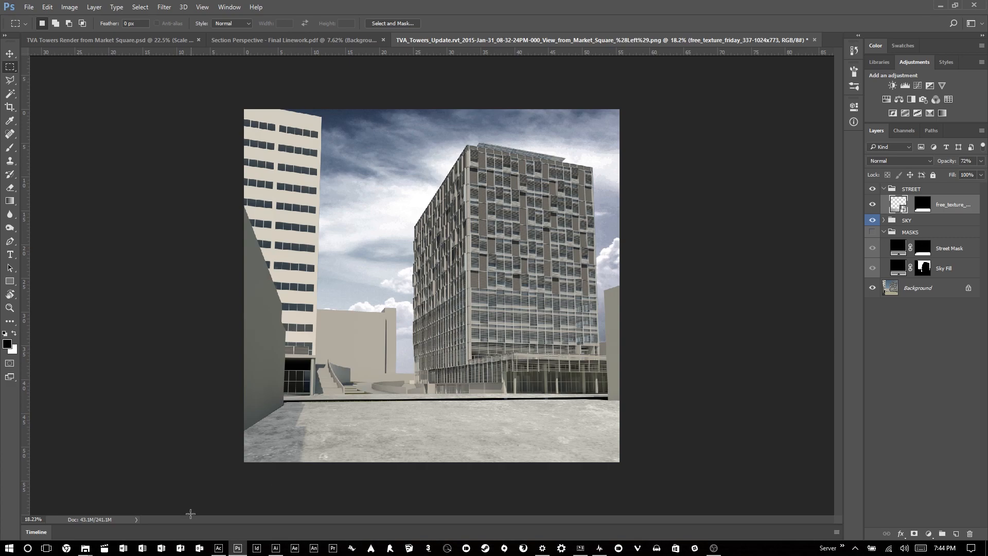
Place a square grid image from the Textures folder above the concrete texture and enlarge it to about 2000% over the plaza.
{"action": "mouse_move", "coordinate": [86, 547]}
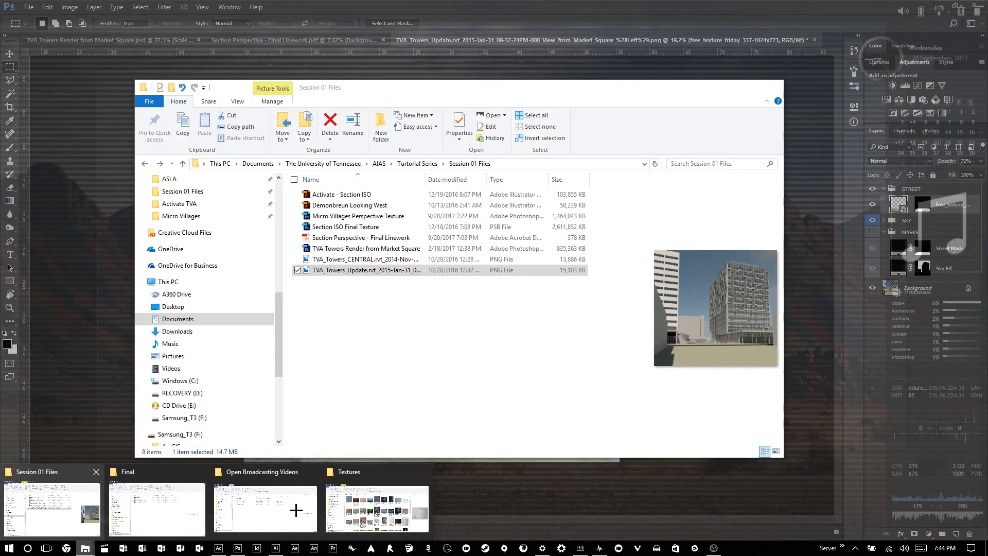
{"action": "left_click", "coordinate": [377, 508]}
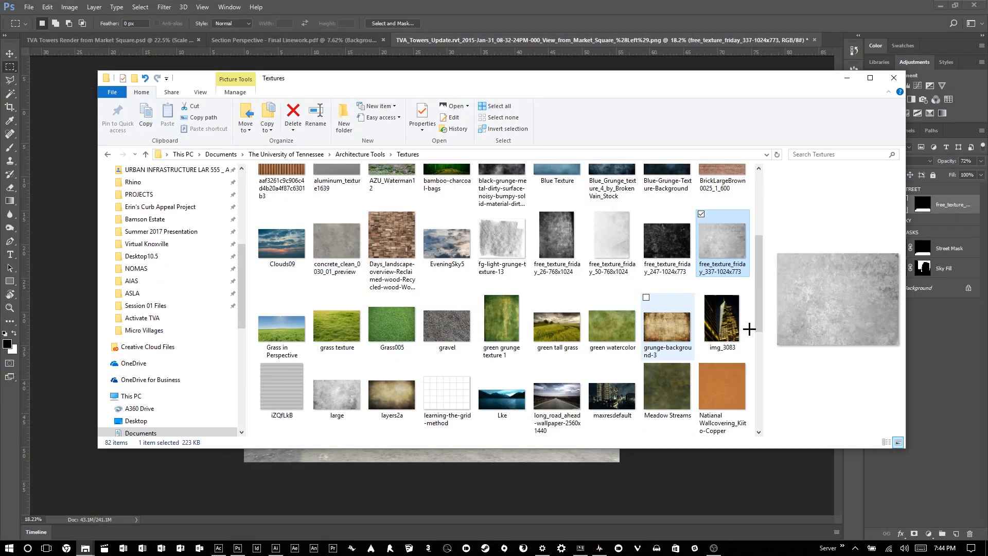
{"action": "scroll", "coordinate": [748, 328], "scroll_direction": "down", "scroll_amount": 2}
{"action": "left_click", "coordinate": [456, 310]}
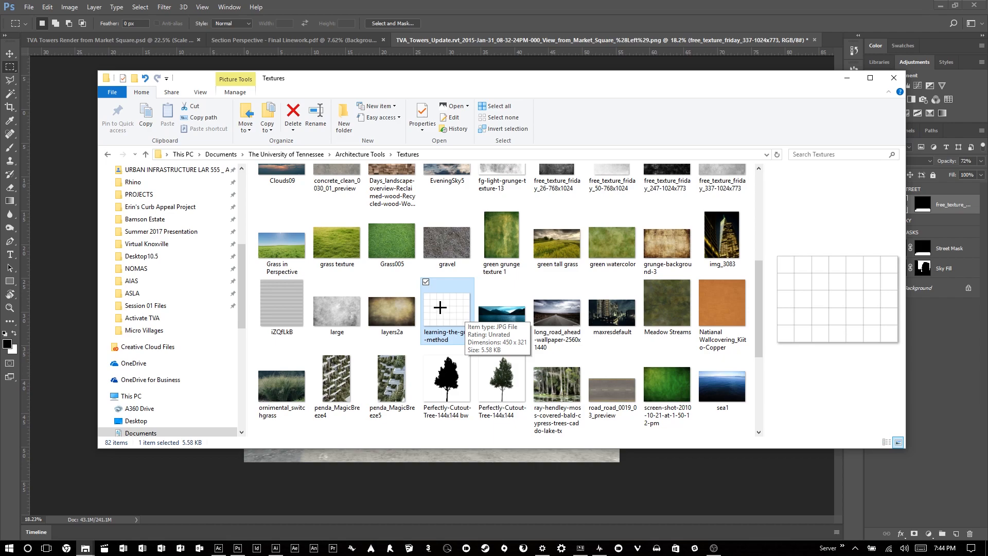
{"action": "left_click_drag", "start_coordinate": [439, 310], "coordinate": [412, 457]}
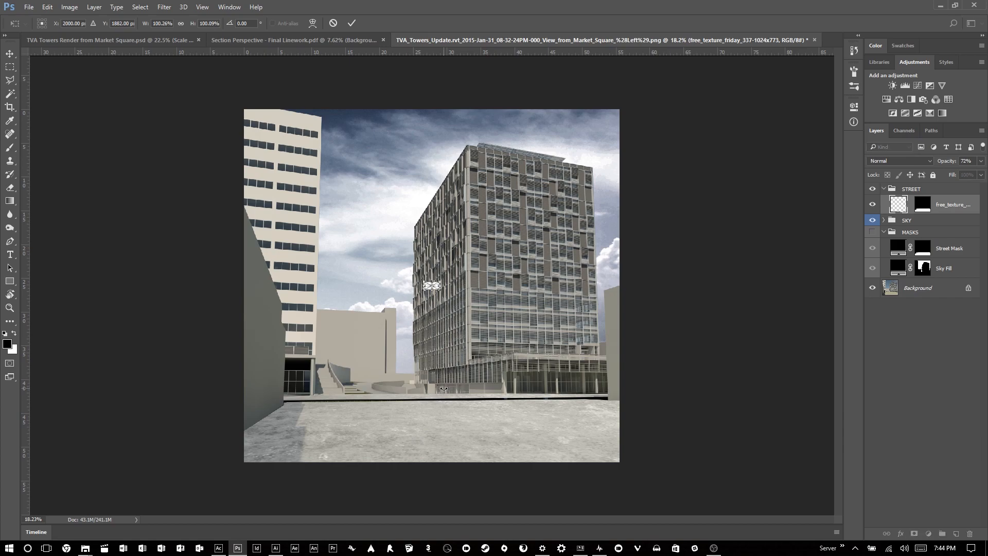
{"action": "left_click_drag", "start_coordinate": [442, 291], "coordinate": [589, 353]}
{"action": "left_click_drag", "start_coordinate": [514, 306], "coordinate": [517, 366]}
Distort the grid image into perspective across the plaza, spreading its near corners beyond both sides of the rendering.
{"action": "right_click", "coordinate": [532, 344]}
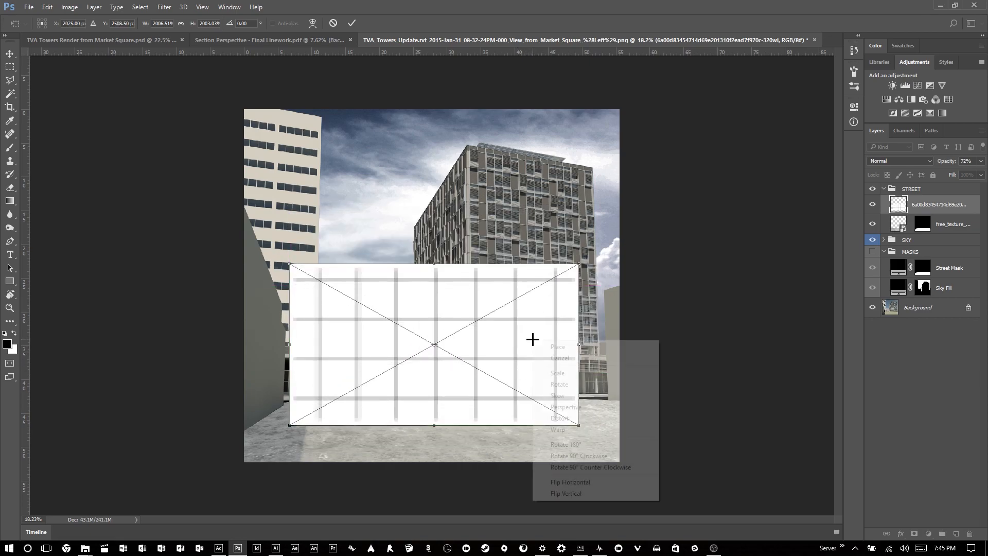
{"action": "left_click", "coordinate": [565, 419]}
{"action": "left_click_drag", "start_coordinate": [290, 265], "coordinate": [289, 374]}
{"action": "left_click_drag", "start_coordinate": [290, 425], "coordinate": [153, 467]}
{"action": "left_click_drag", "start_coordinate": [579, 264], "coordinate": [575, 379]}
{"action": "left_click_drag", "start_coordinate": [578, 425], "coordinate": [791, 464]}
{"action": "left_click_drag", "start_coordinate": [575, 379], "coordinate": [601, 391]}
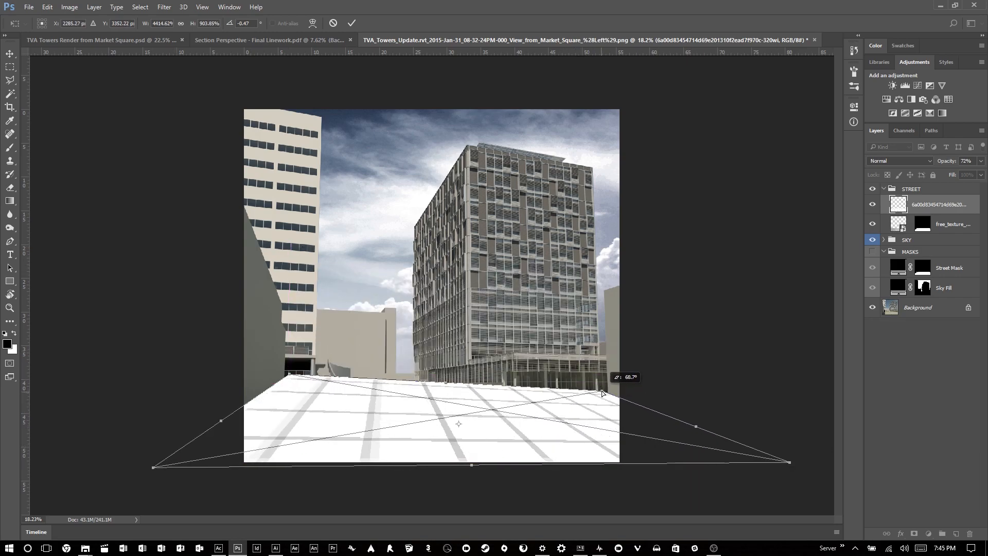
Fit the grid's far corners to the plaza's back edge, stretch its near right corner farther outward, and commit the placement.
{"action": "left_click_drag", "start_coordinate": [289, 375], "coordinate": [290, 397]}
{"action": "left_click_drag", "start_coordinate": [601, 391], "coordinate": [607, 396]}
{"action": "left_click_drag", "start_coordinate": [290, 396], "coordinate": [282, 402]}
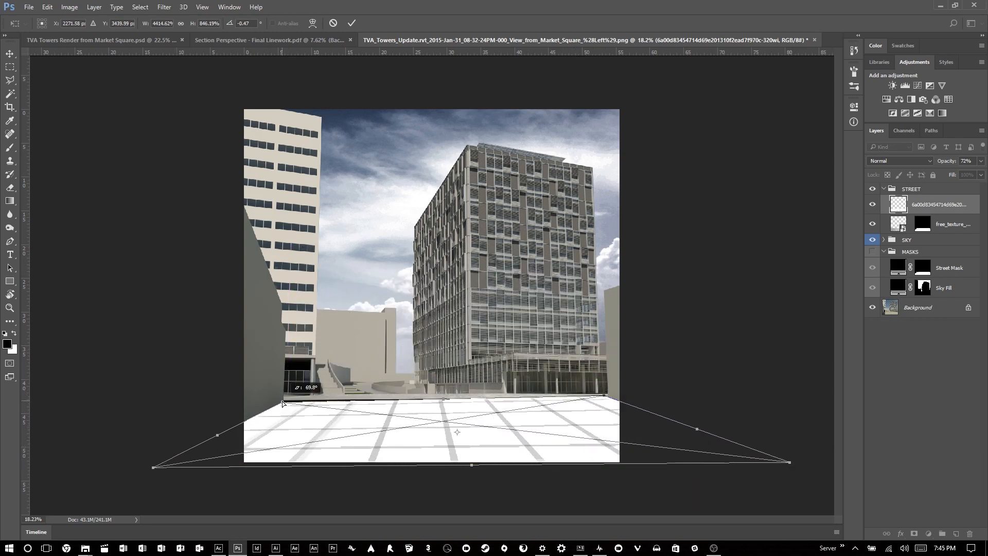
{"action": "left_click_drag", "start_coordinate": [607, 396], "coordinate": [608, 397]}
{"action": "left_click_drag", "start_coordinate": [789, 462], "coordinate": [928, 462]}
{"action": "scroll", "coordinate": [315, 376], "scroll_direction": "down", "scroll_amount": 7}
{"action": "left_click_drag", "start_coordinate": [288, 380], "coordinate": [291, 386]}
{"action": "scroll", "coordinate": [293, 388], "scroll_direction": "up", "scroll_amount": 4}
{"action": "mouse_move", "coordinate": [516, 424]}
{"action": "left_mouse_down"}
{"action": "mouse_move", "coordinate": [519, 409]}
{"action": "mouse_move", "coordinate": [520, 423]}
{"action": "left_mouse_up"}
{"action": "key", "text": "Return"}
{"action": "scroll", "coordinate": [520, 368], "scroll_direction": "down", "scroll_amount": 1}
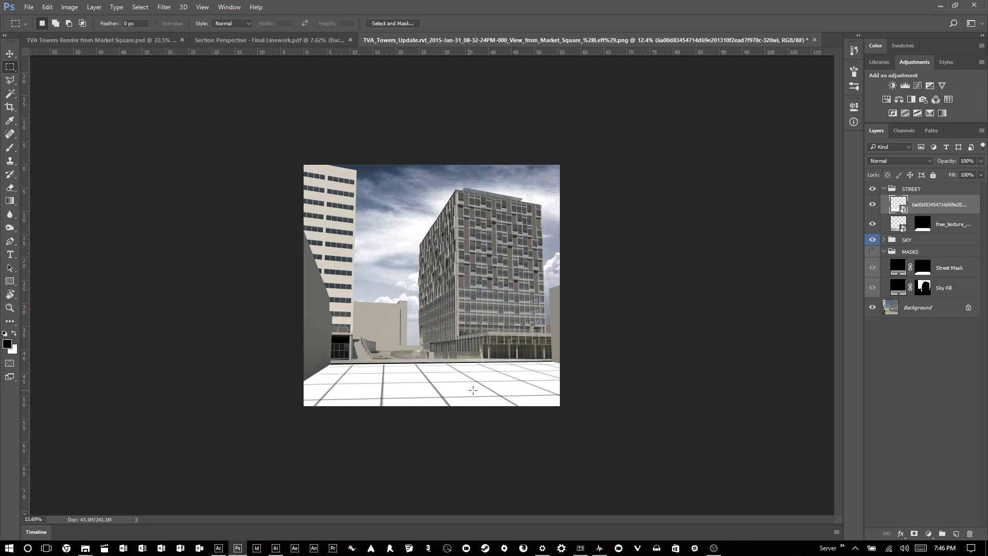
Distort the grid layer over the plaza, refitting its far edge to the back edge and adjusting its near edge.
{"action": "scroll", "coordinate": [521, 369], "scroll_direction": "up", "scroll_amount": 2}
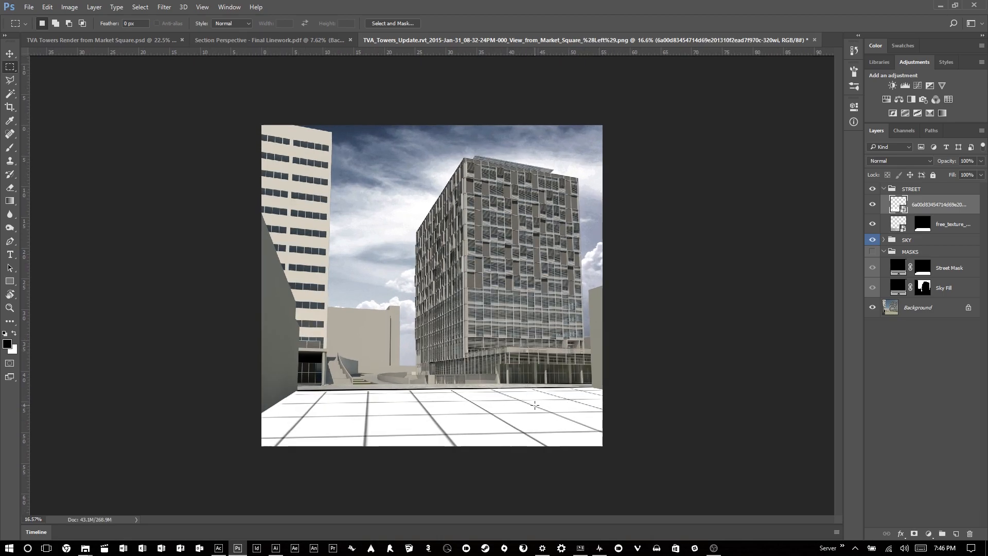
{"action": "scroll", "coordinate": [534, 405], "scroll_direction": "up", "scroll_amount": 2}
{"action": "scroll", "coordinate": [522, 404], "scroll_direction": "down", "scroll_amount": 3}
{"action": "scroll", "coordinate": [510, 402], "scroll_direction": "up", "scroll_amount": 1}
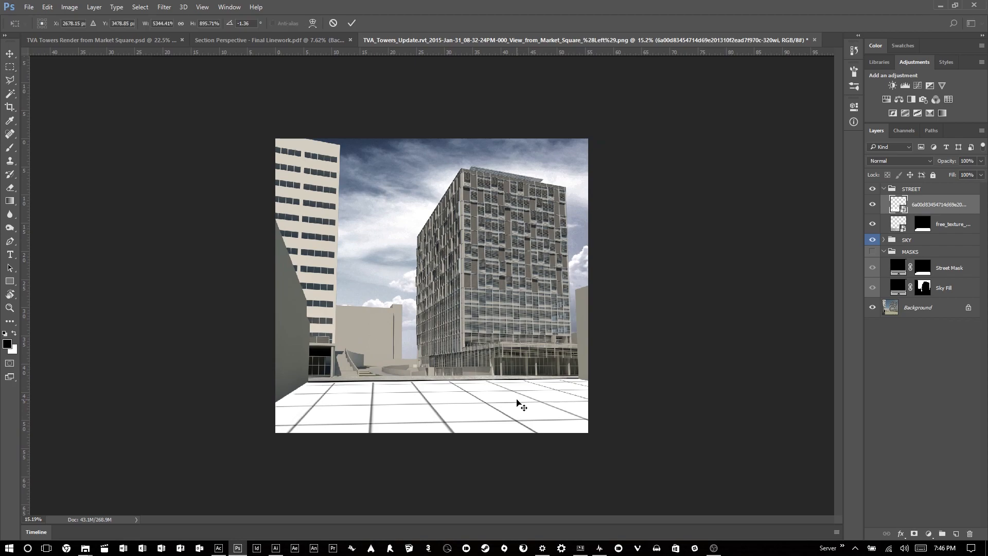
{"action": "key", "text": "ctrl+t"}
{"action": "right_click", "coordinate": [487, 396]}
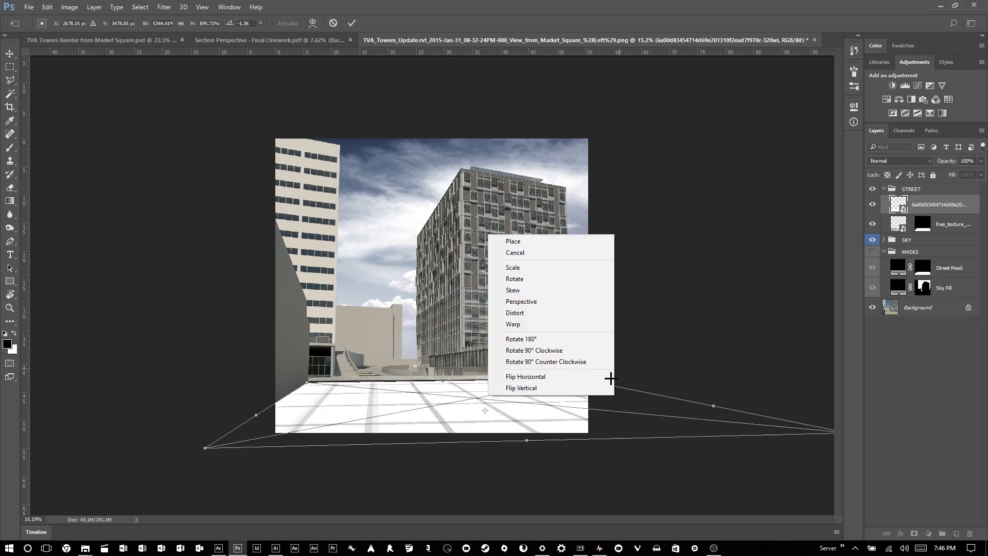
{"action": "left_click", "coordinate": [551, 309]}
{"action": "scroll", "coordinate": [498, 327], "scroll_direction": "up", "scroll_amount": 5}
{"action": "left_click_drag", "start_coordinate": [381, 441], "coordinate": [378, 454]}
{"action": "scroll", "coordinate": [505, 445], "scroll_direction": "down", "scroll_amount": 4}
{"action": "left_click_drag", "start_coordinate": [508, 444], "coordinate": [507, 430]}
{"action": "mouse_move", "coordinate": [550, 467]}
{"action": "left_mouse_down"}
{"action": "mouse_move", "coordinate": [549, 482]}
{"action": "mouse_move", "coordinate": [547, 463]}
{"action": "left_mouse_up"}
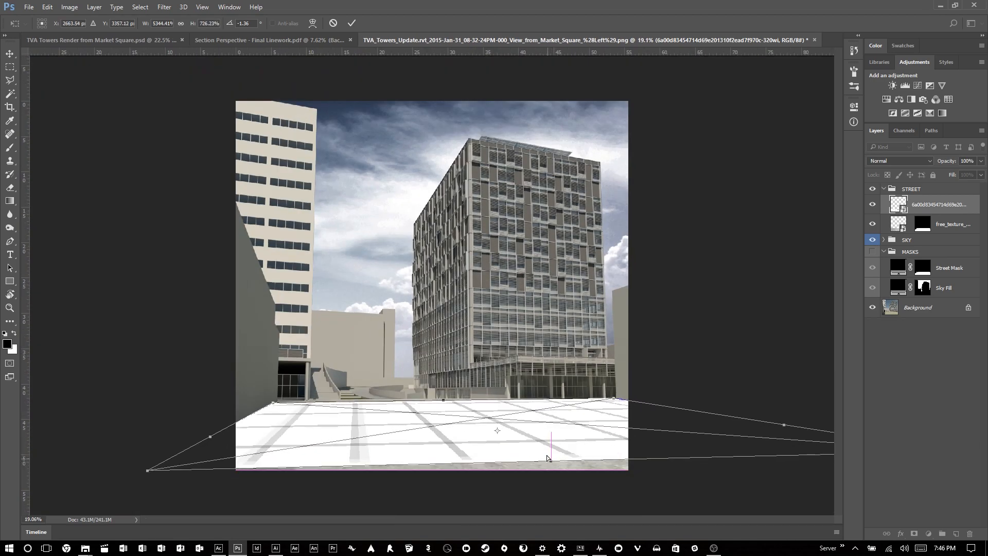
Stretch the grid farther beyond the rendering's sides and lower edge, align its far edge with the plaza's back edge, and commit the transform.
{"action": "scroll", "coordinate": [546, 455], "scroll_direction": "down", "scroll_amount": 3}
{"action": "right_click", "coordinate": [524, 390]}
{"action": "left_click", "coordinate": [512, 381]}
{"action": "key", "text": "Return"}
{"action": "key", "text": "ctrl+t"}
{"action": "left_click_drag", "start_coordinate": [792, 399], "coordinate": [816, 404]}
{"action": "left_click_drag", "start_coordinate": [538, 390], "coordinate": [538, 392]}
{"action": "scroll", "coordinate": [535, 394], "scroll_direction": "up", "scroll_amount": 3}
{"action": "left_click_drag", "start_coordinate": [531, 435], "coordinate": [531, 443]}
{"action": "left_click_drag", "start_coordinate": [436, 406], "coordinate": [435, 404]}
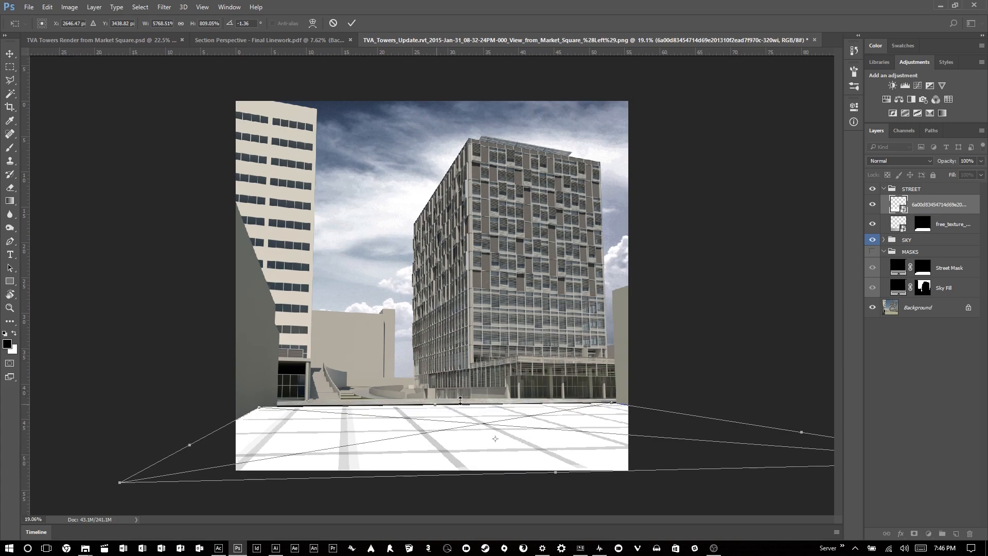
{"action": "key", "text": "Return"}
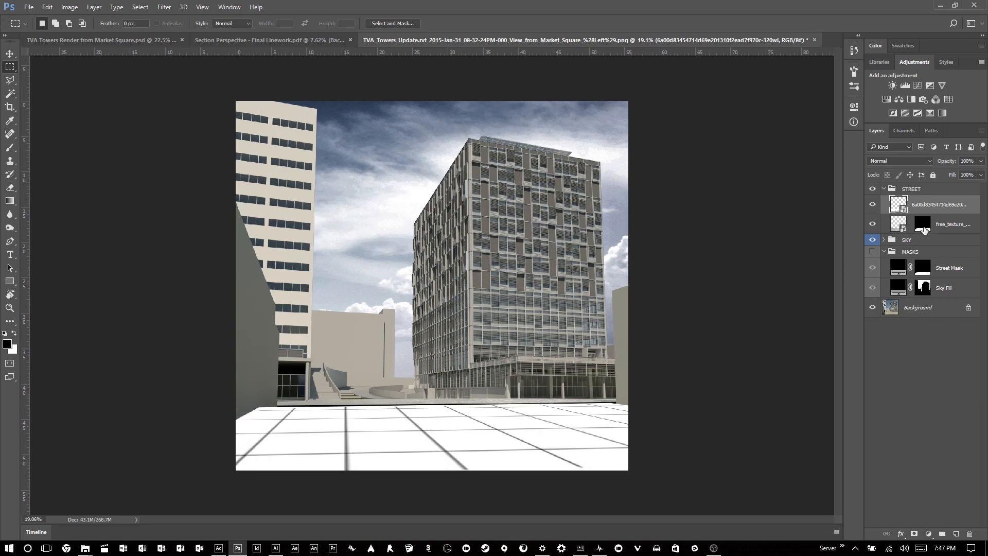
Copy the concrete texture's street mask onto the grid layer and onto the STREET group.
{"action": "key", "text": "super"}
{"action": "key", "text": "super"}
{"action": "left_click_drag", "start_coordinate": [923, 224], "coordinate": [920, 206]}
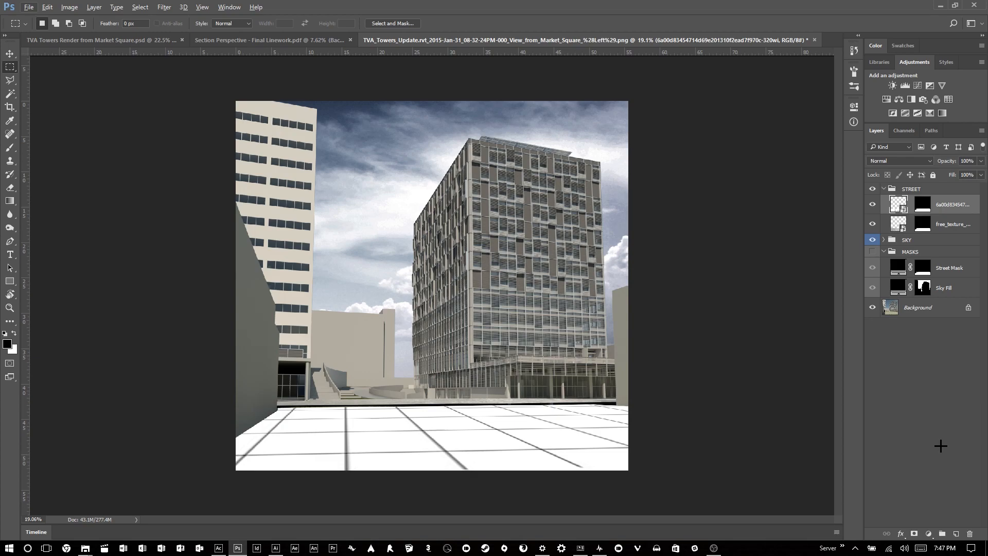
{"action": "left_click", "coordinate": [925, 207]}
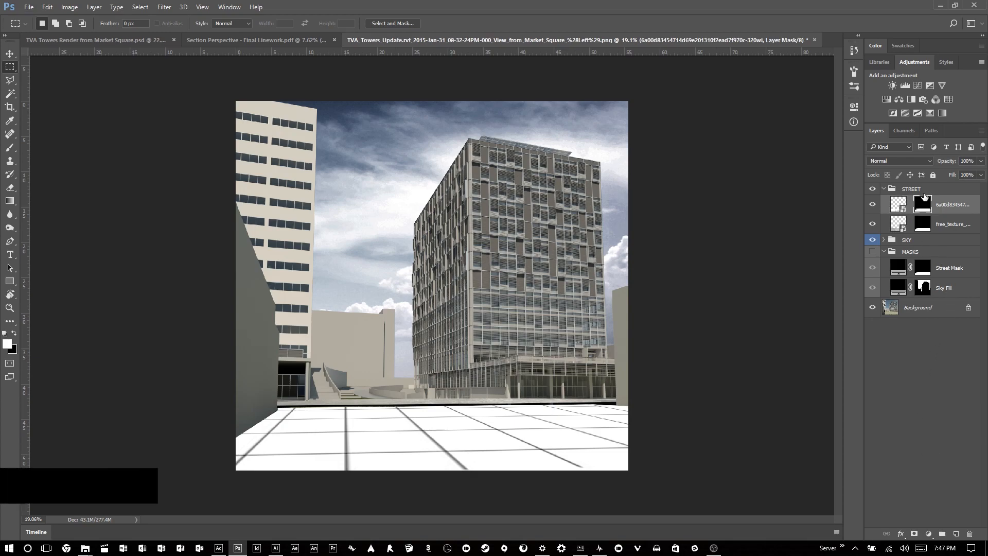
{"action": "left_click_drag", "start_coordinate": [925, 207], "coordinate": [914, 190]}
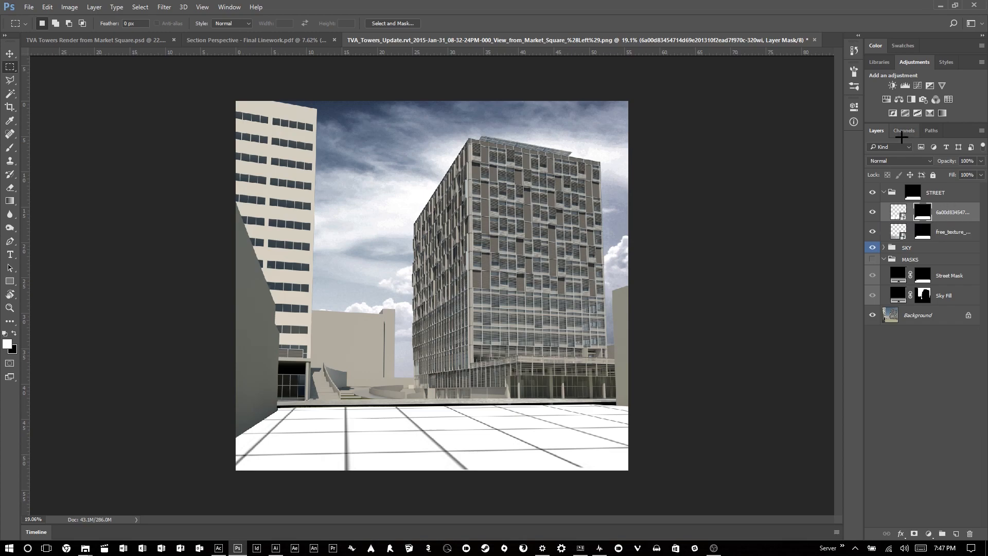
Set the grid layer's blending mode to Multiply so the concrete shows through between the lines.
{"action": "left_click", "coordinate": [903, 161]}
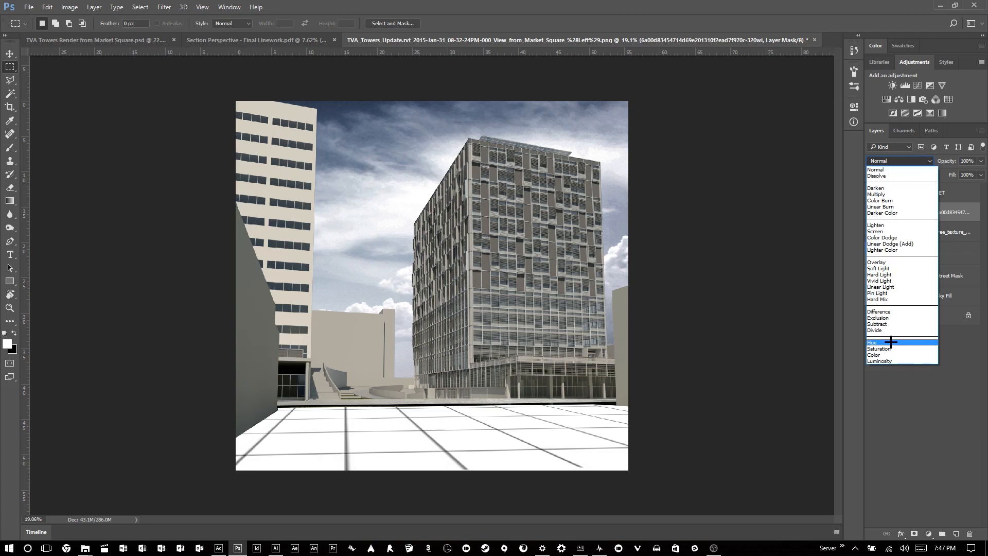
{"action": "left_click", "coordinate": [911, 195]}
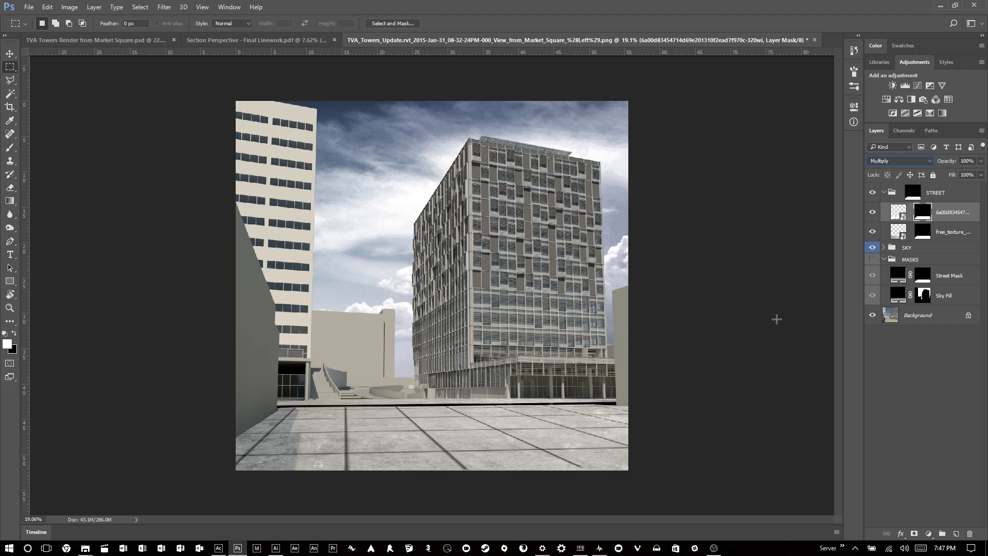
{"action": "left_click", "coordinate": [911, 161]}
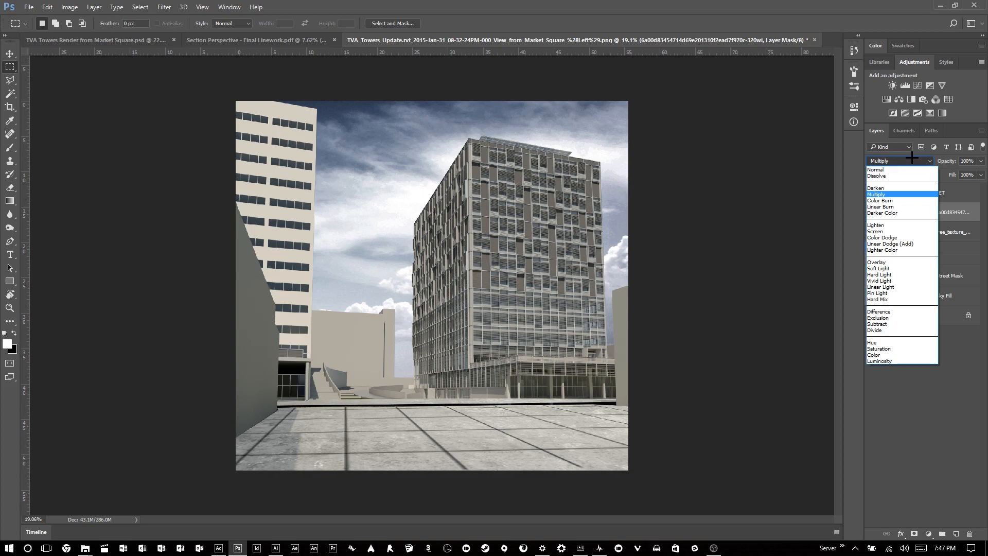
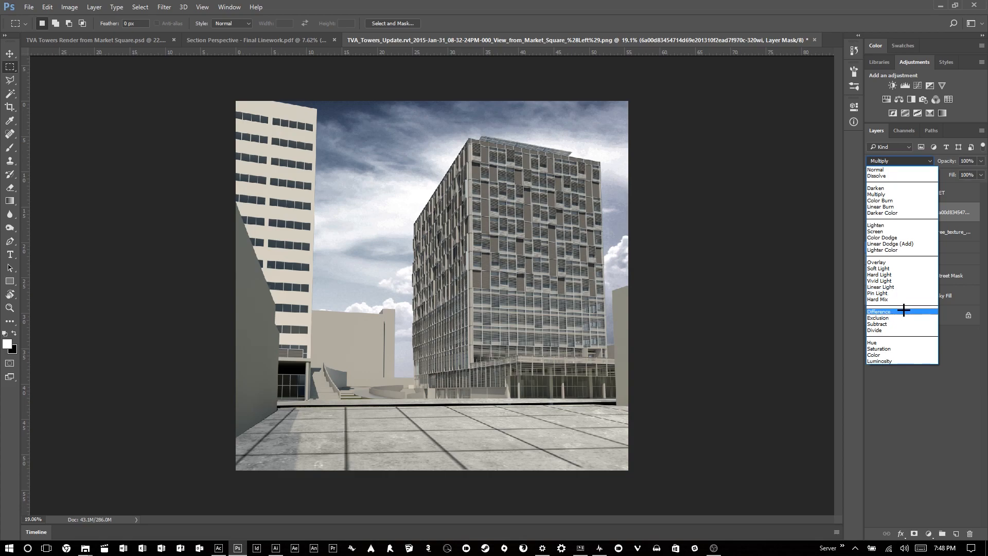
{"action": "left_click", "coordinate": [906, 386]}
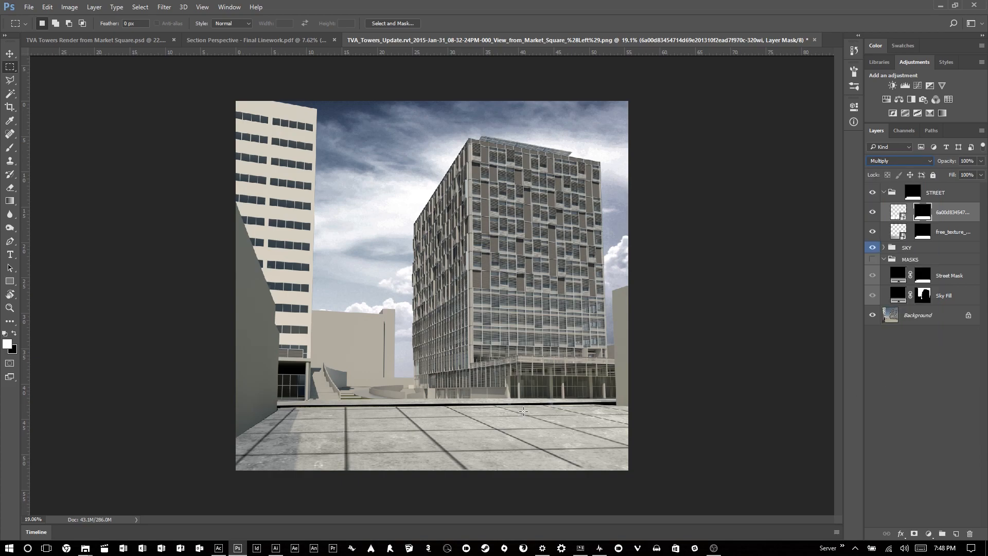
Lower the grid layer's opacity to 43% to soften the paving lines.
{"action": "scroll", "coordinate": [566, 407], "scroll_direction": "down", "scroll_amount": 2}
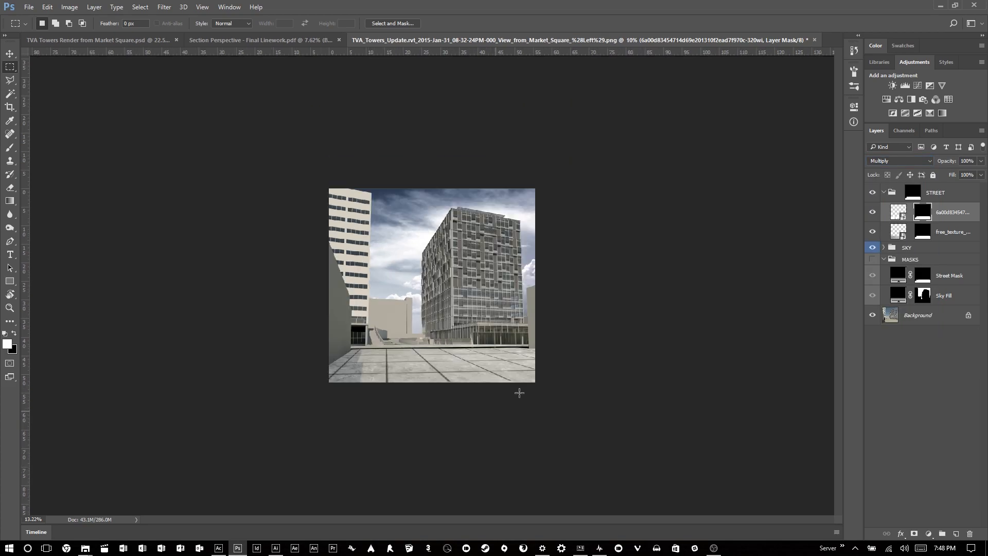
{"action": "left_click", "coordinate": [981, 161]}
{"action": "left_click_drag", "start_coordinate": [981, 175], "coordinate": [953, 173]}
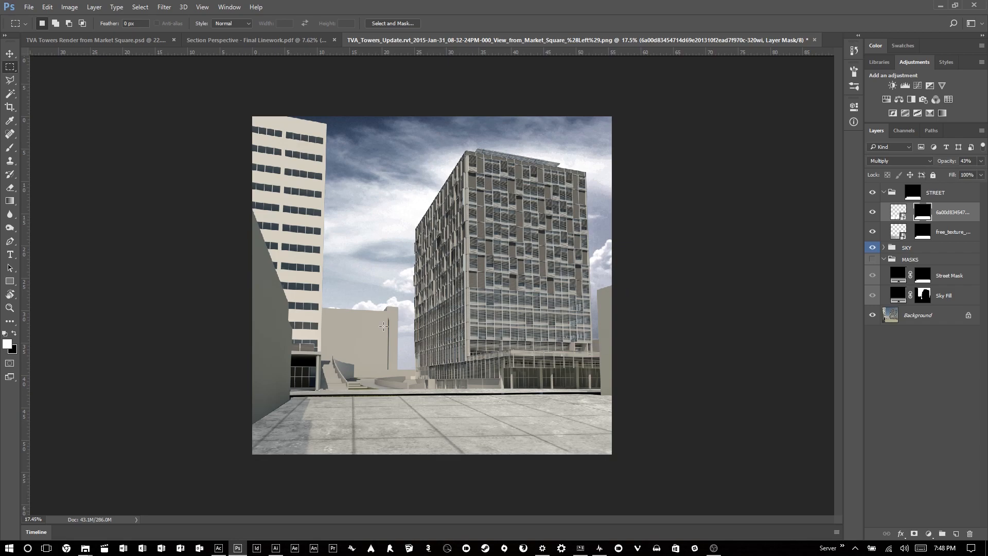
{"action": "scroll", "coordinate": [436, 337], "scroll_direction": "down", "scroll_amount": 2}
{"action": "scroll", "coordinate": [437, 337], "scroll_direction": "up", "scroll_amount": 2}
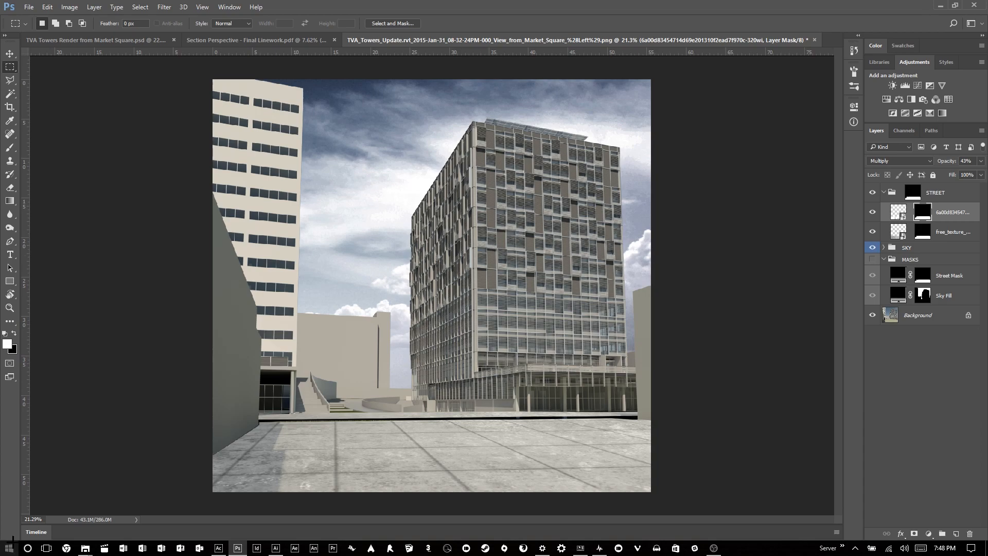
Place the TVA_Towers_CENTRAL night rendering from the Session 01 Files folder into the document above the grid layer.
{"action": "mouse_move", "coordinate": [85, 546]}
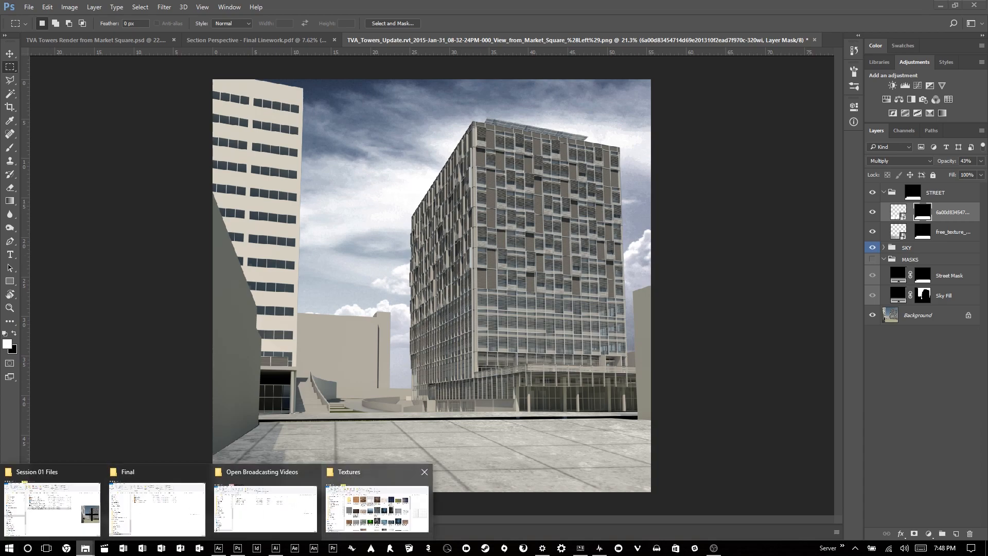
{"action": "left_click", "coordinate": [86, 514]}
{"action": "left_click", "coordinate": [379, 259]}
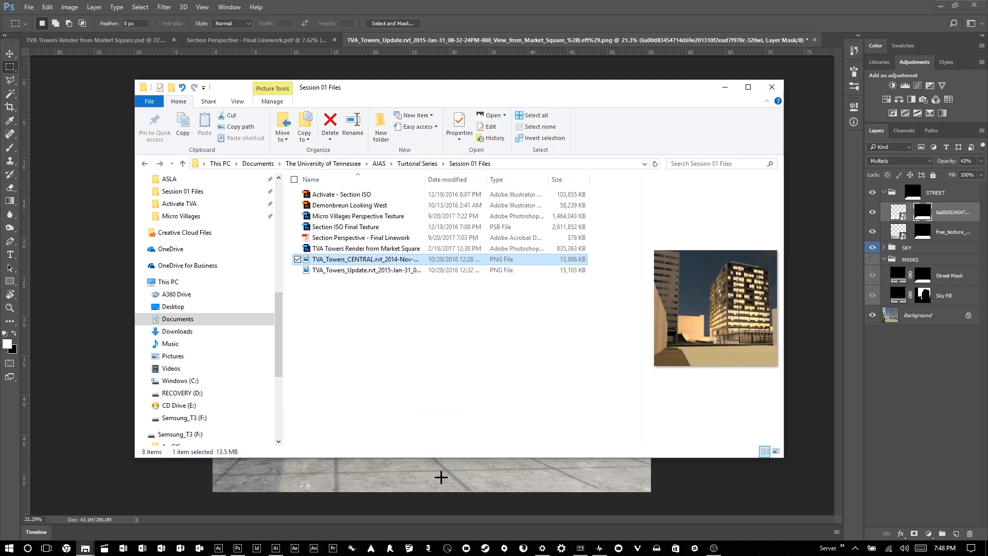
{"action": "left_click", "coordinate": [445, 467]}
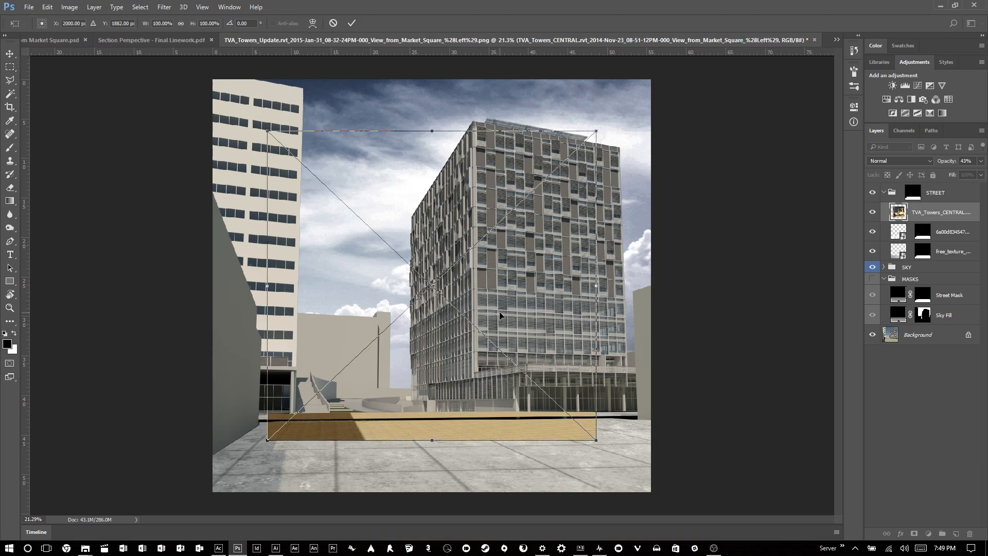
Enlarge the placed night rendering to about 133% to fill the canvas, commit it, and move its layer above the STREET group.
{"action": "scroll", "coordinate": [502, 303], "scroll_direction": "down", "scroll_amount": 4}
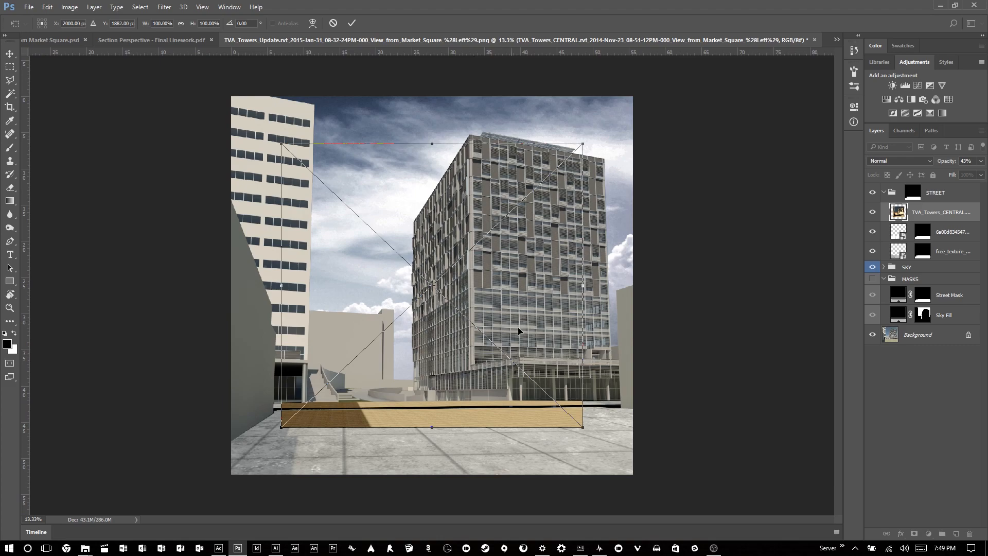
{"action": "mouse_move", "coordinate": [548, 391]}
{"action": "left_mouse_down"}
{"action": "mouse_move", "coordinate": [580, 388]}
{"action": "mouse_move", "coordinate": [560, 401]}
{"action": "left_mouse_up"}
{"action": "scroll", "coordinate": [257, 129], "scroll_direction": "up", "scroll_amount": 6}
{"action": "scroll", "coordinate": [255, 123], "scroll_direction": "down", "scroll_amount": 1}
{"action": "scroll", "coordinate": [253, 121], "scroll_direction": "up", "scroll_amount": 2}
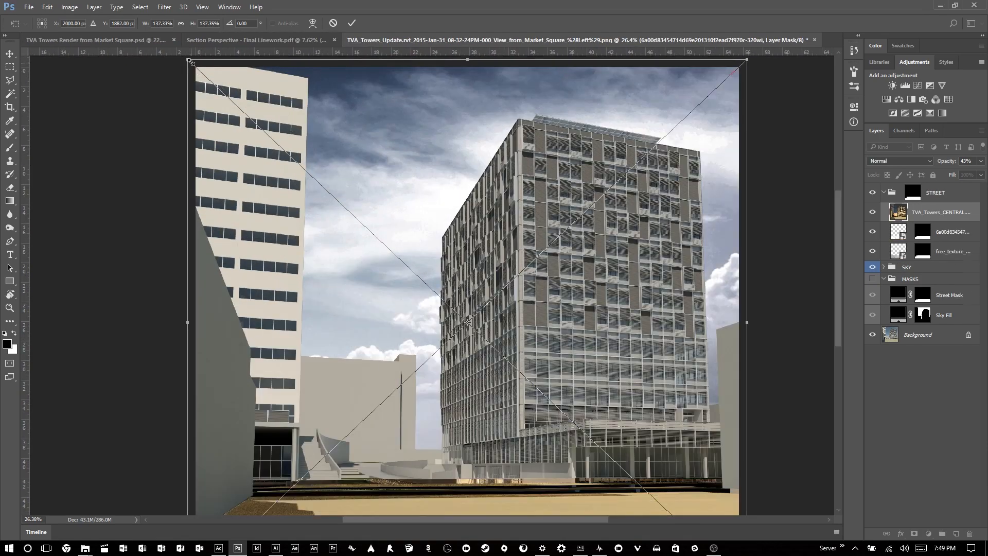
{"action": "left_click_drag", "start_coordinate": [252, 119], "coordinate": [261, 127]}
{"action": "scroll", "coordinate": [463, 309], "scroll_direction": "down", "scroll_amount": 2}
{"action": "left_click_drag", "start_coordinate": [667, 506], "coordinate": [661, 501]}
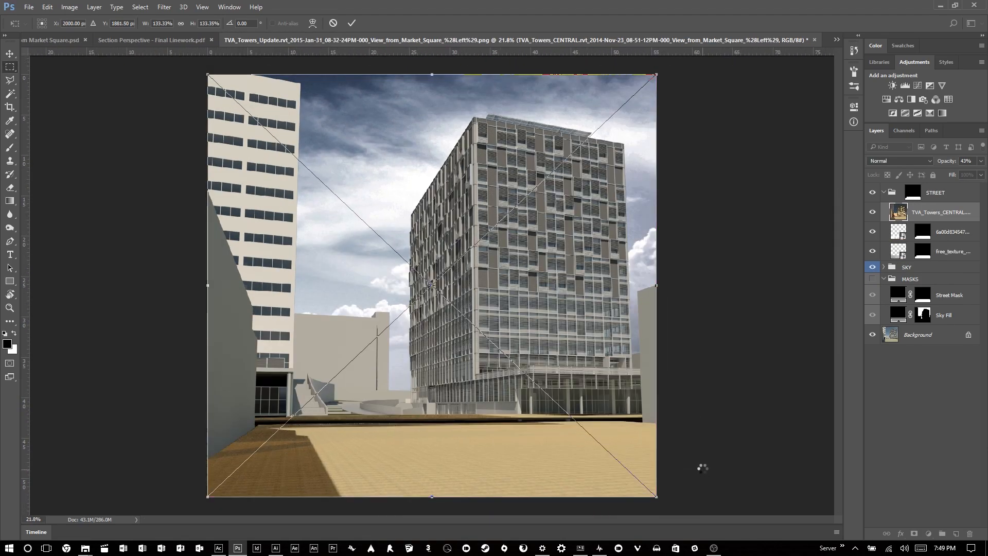
{"action": "key", "text": "Return"}
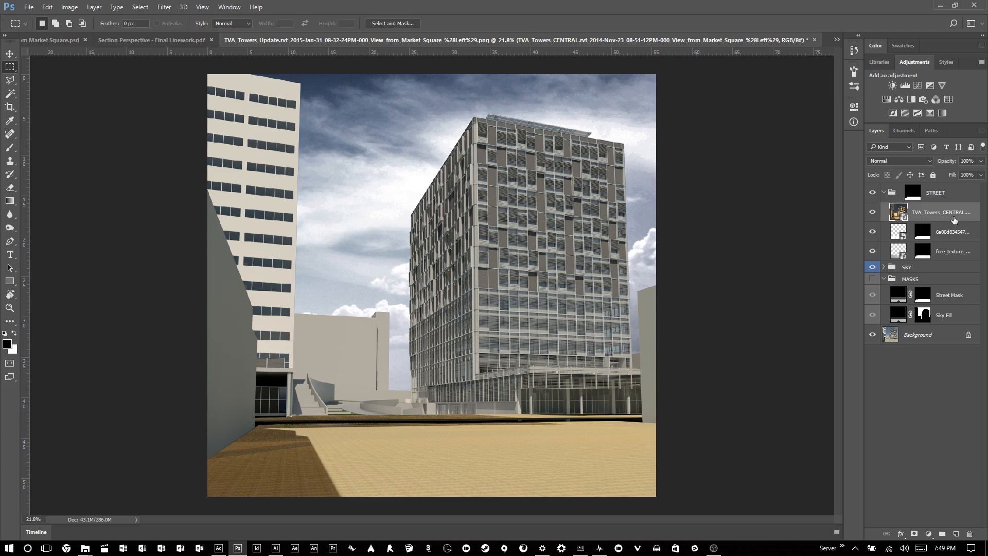
{"action": "left_click_drag", "start_coordinate": [953, 220], "coordinate": [935, 187]}
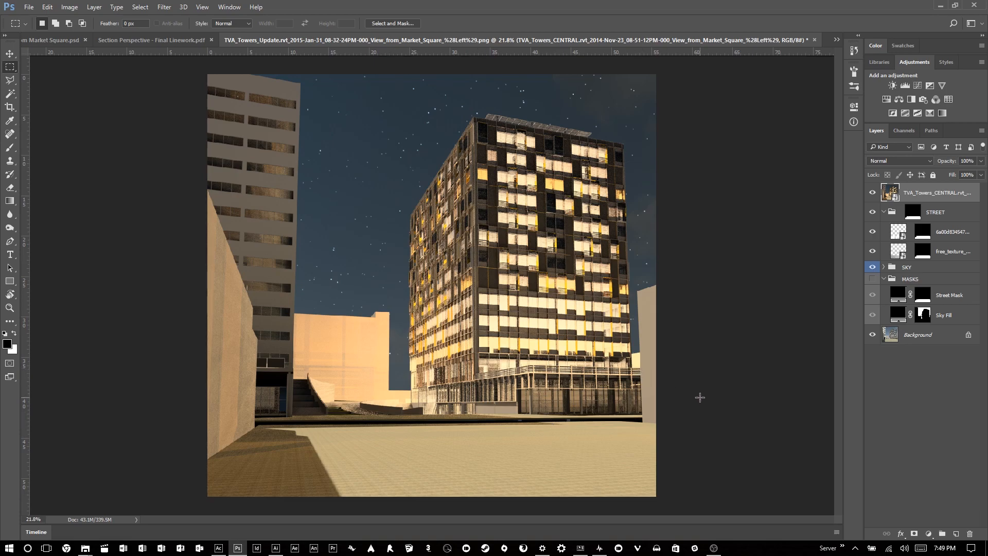
Try to select the tower's lit windows with the Magic Wand, switching Contiguous off to pick similar colours everywhere.
{"action": "scroll", "coordinate": [597, 334], "scroll_direction": "up", "scroll_amount": 2}
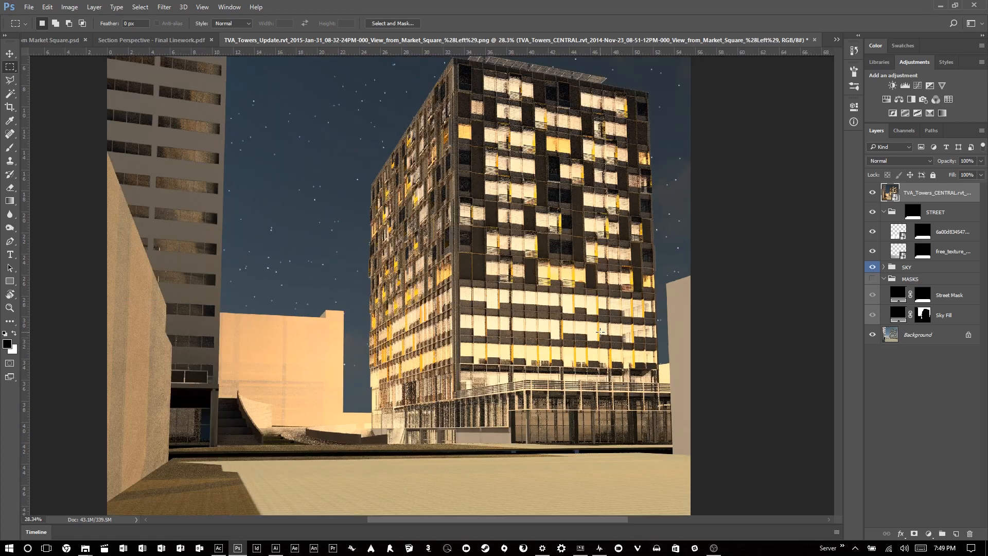
{"action": "scroll", "coordinate": [568, 339], "scroll_direction": "down", "scroll_amount": 3}
{"action": "key", "text": "ctrl+0"}
{"action": "left_click", "coordinate": [11, 95]}
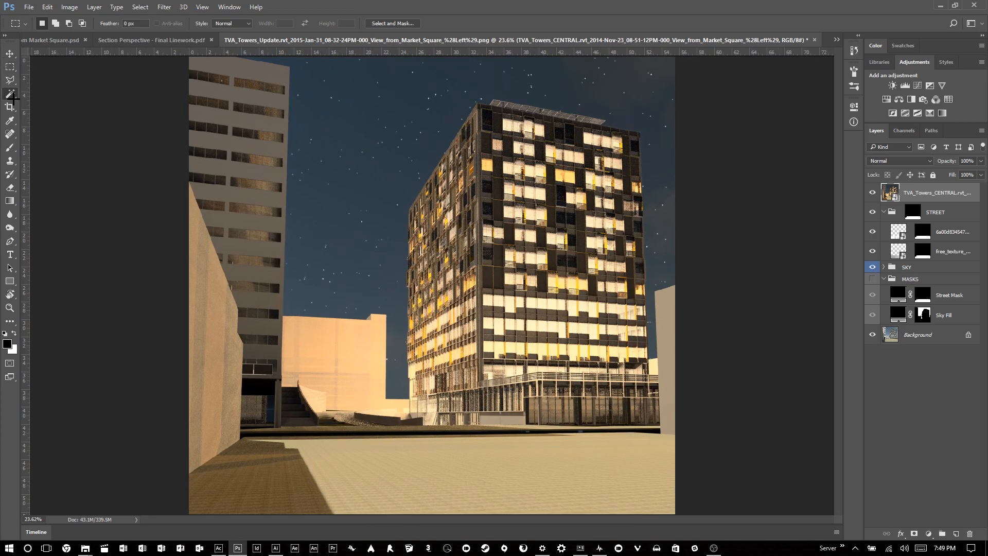
{"action": "scroll", "coordinate": [572, 66], "scroll_direction": "up", "scroll_amount": 5}
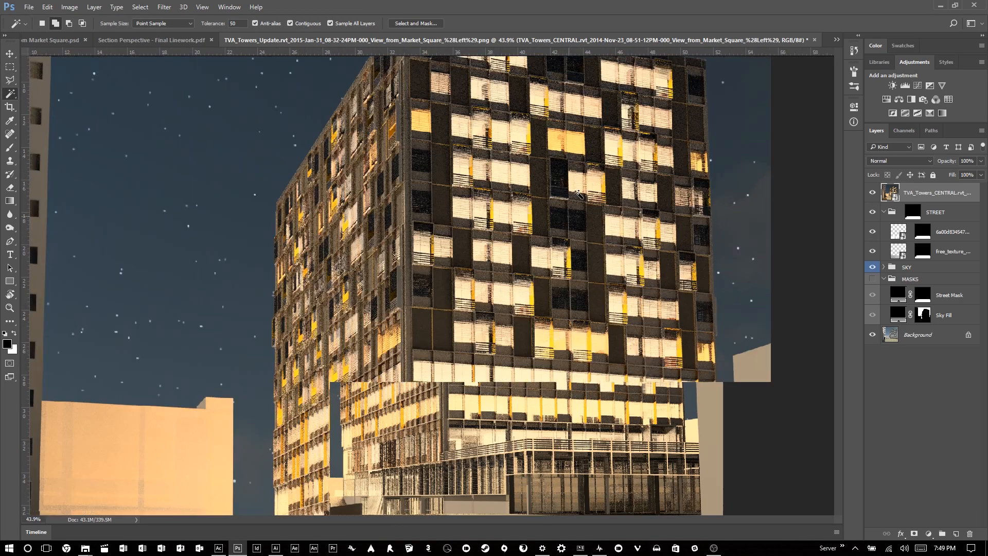
{"action": "left_click", "coordinate": [574, 127]}
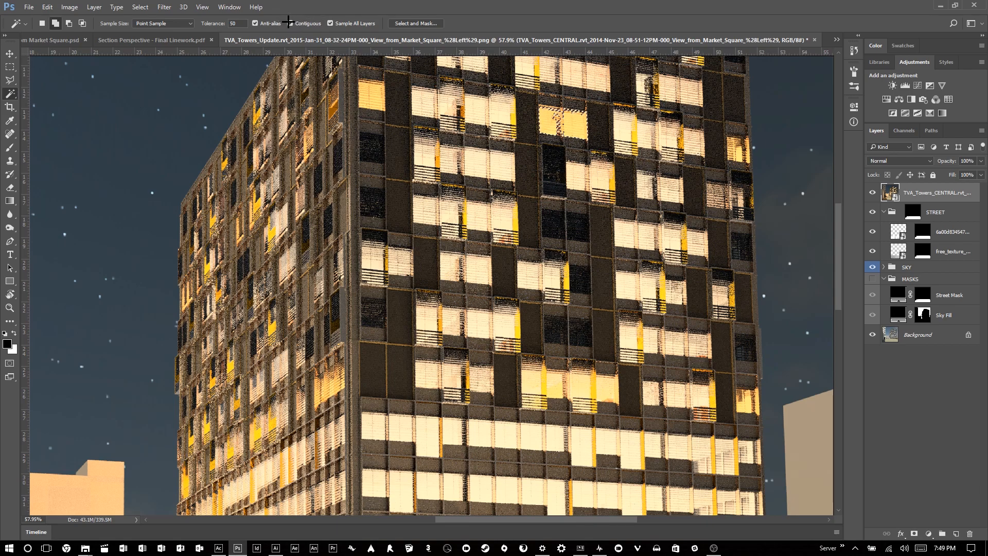
{"action": "left_click", "coordinate": [290, 23]}
{"action": "left_click", "coordinate": [568, 138]}
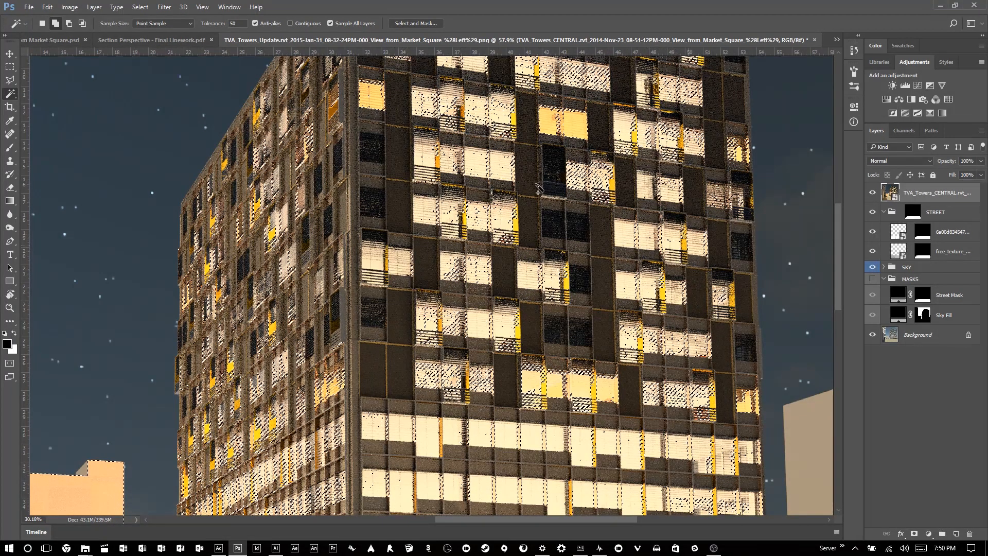
Switch Contiguous back on for the Magic Wand and deselect the window selection.
{"action": "scroll", "coordinate": [538, 190], "scroll_direction": "down", "scroll_amount": 5}
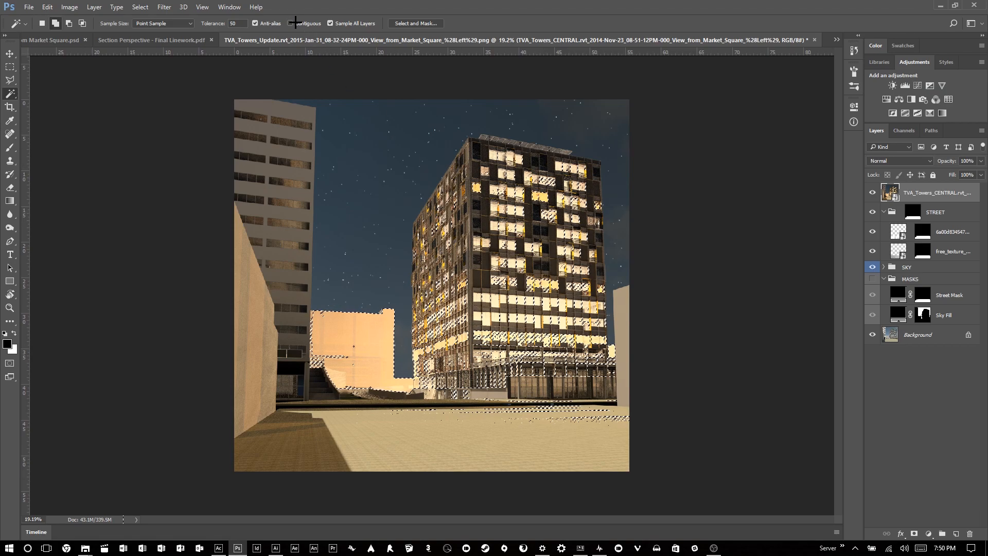
{"action": "left_click", "coordinate": [289, 23]}
{"action": "key", "text": "m"}
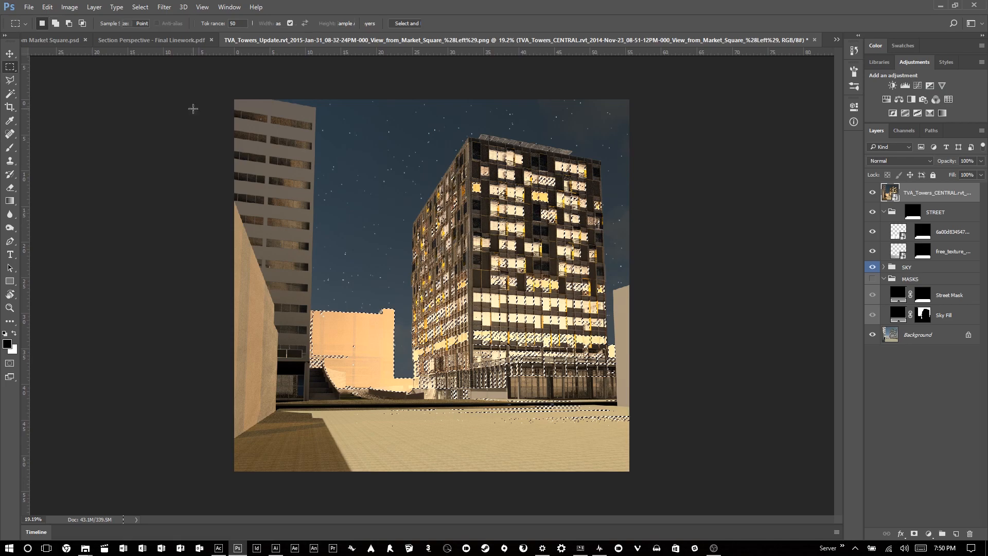
{"action": "key", "text": "ctrl+d"}
Start a Color Range selection on the night rendering, sampling the orange lit window near the tower's upper corner.
{"action": "scroll", "coordinate": [537, 142], "scroll_direction": "up", "scroll_amount": 5}
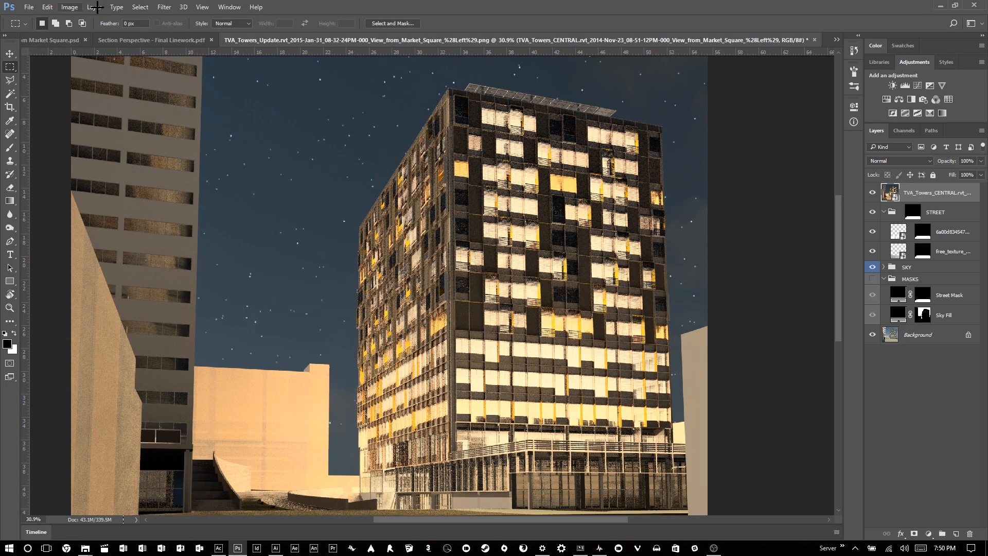
{"action": "left_click", "coordinate": [139, 7]}
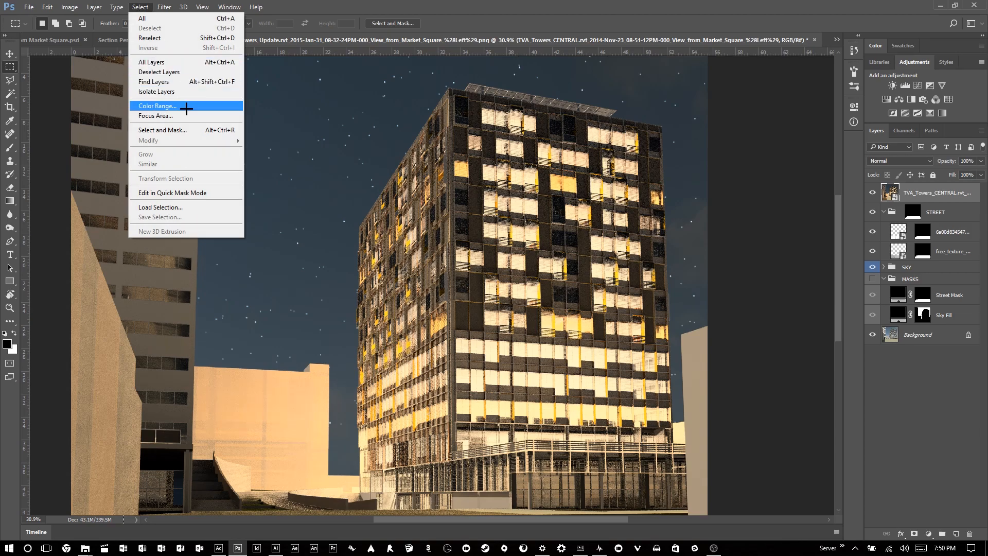
{"action": "left_click", "coordinate": [186, 107]}
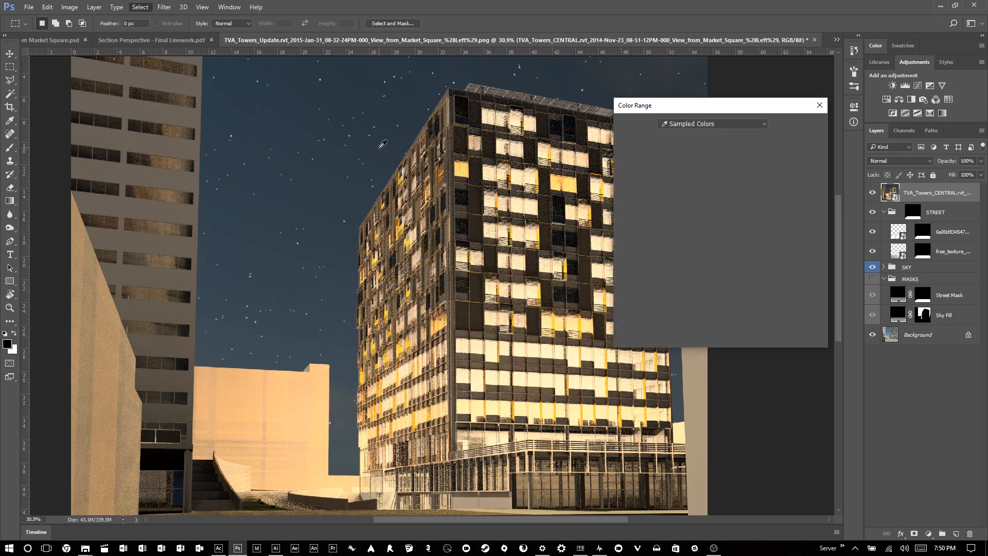
{"action": "left_click_drag", "start_coordinate": [692, 106], "coordinate": [755, 97]}
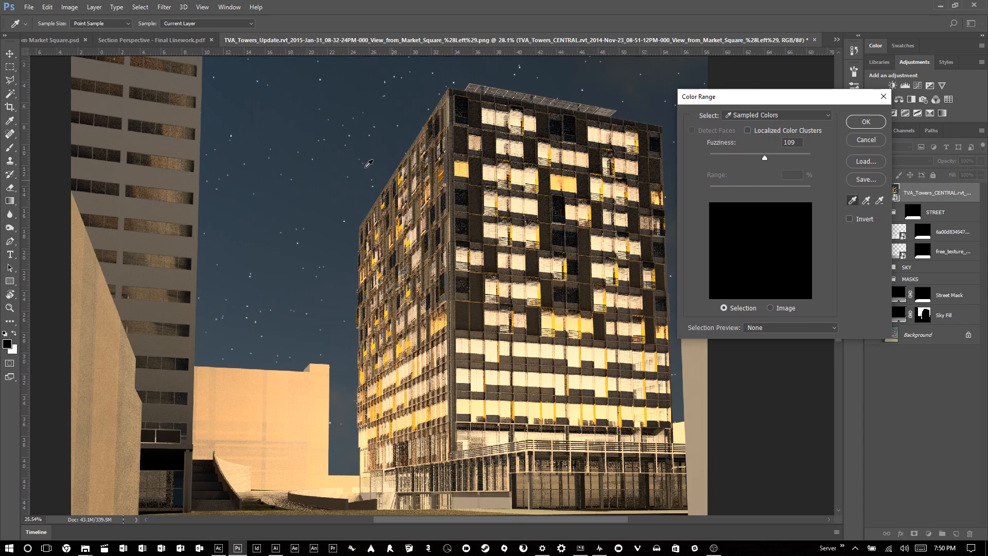
{"action": "scroll", "coordinate": [369, 164], "scroll_direction": "down", "scroll_amount": 1}
{"action": "scroll", "coordinate": [369, 164], "scroll_direction": "down", "scroll_amount": 2}
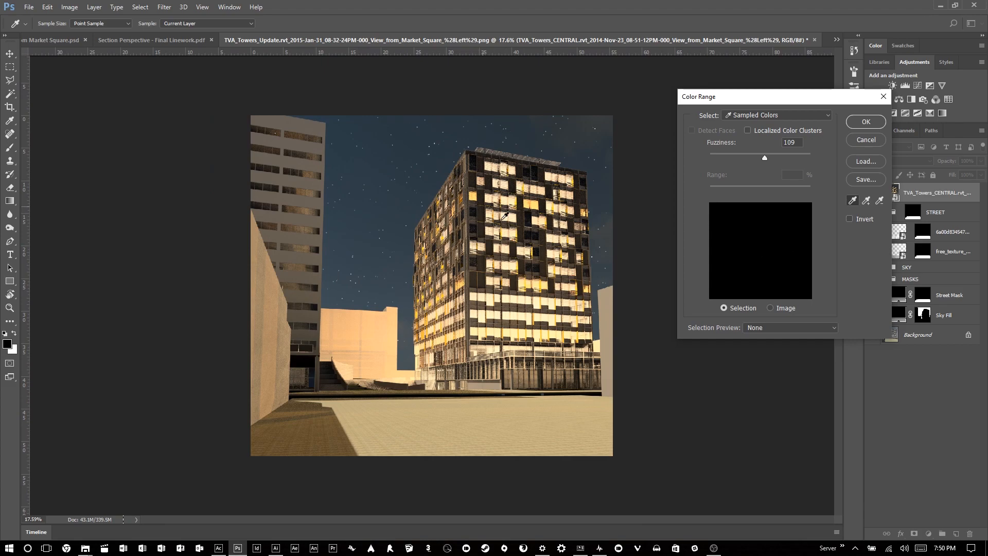
{"action": "scroll", "coordinate": [494, 198], "scroll_direction": "up", "scroll_amount": 1}
{"action": "scroll", "coordinate": [493, 149], "scroll_direction": "up", "scroll_amount": 2}
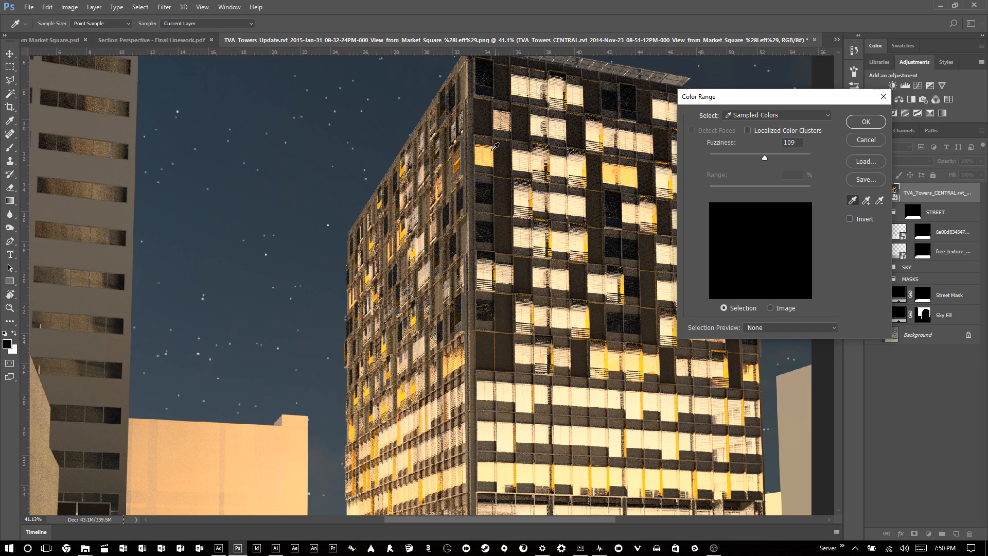
{"action": "left_click", "coordinate": [492, 148]}
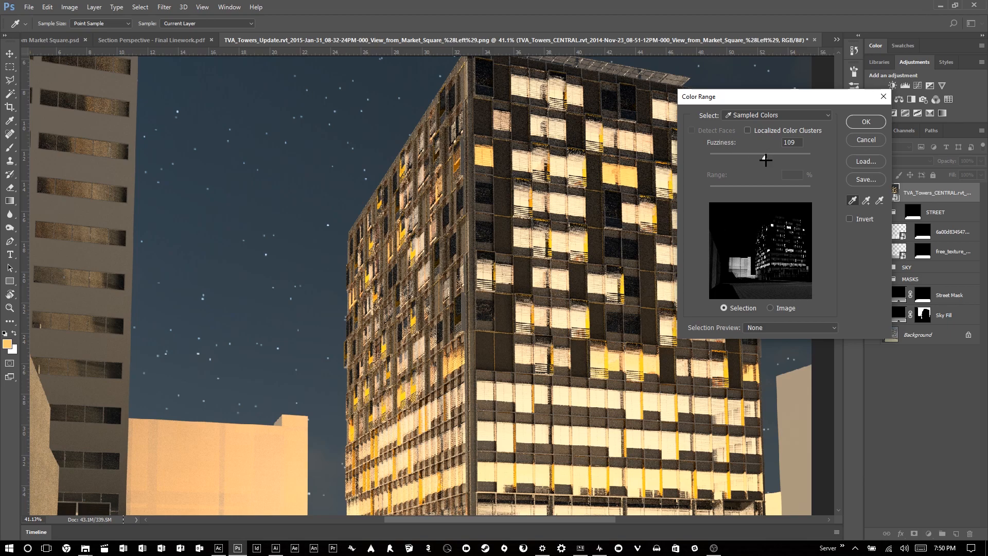
Set the Color Range fuzziness to 124 and apply it as a selection.
{"action": "left_click_drag", "start_coordinate": [766, 159], "coordinate": [746, 152]}
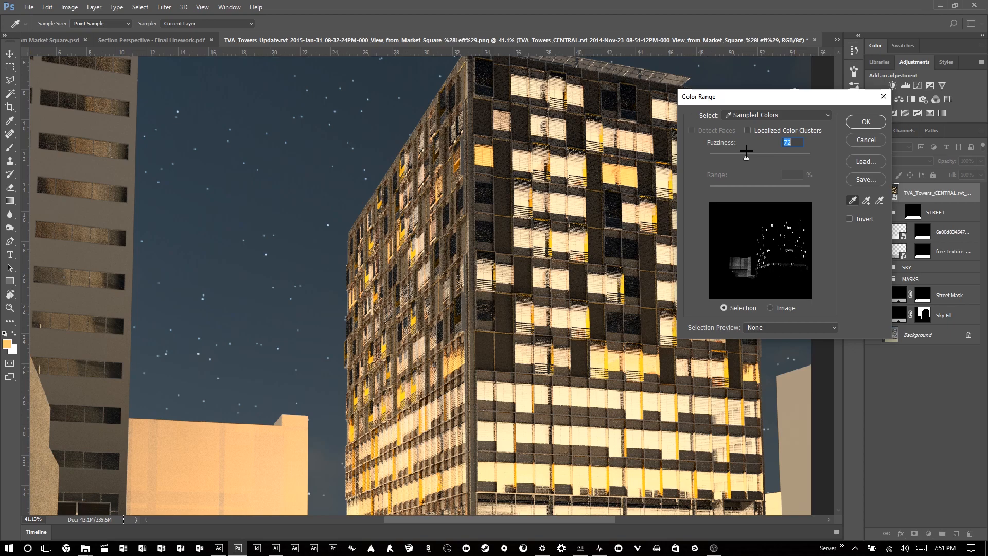
{"action": "left_click_drag", "start_coordinate": [746, 151], "coordinate": [772, 157]}
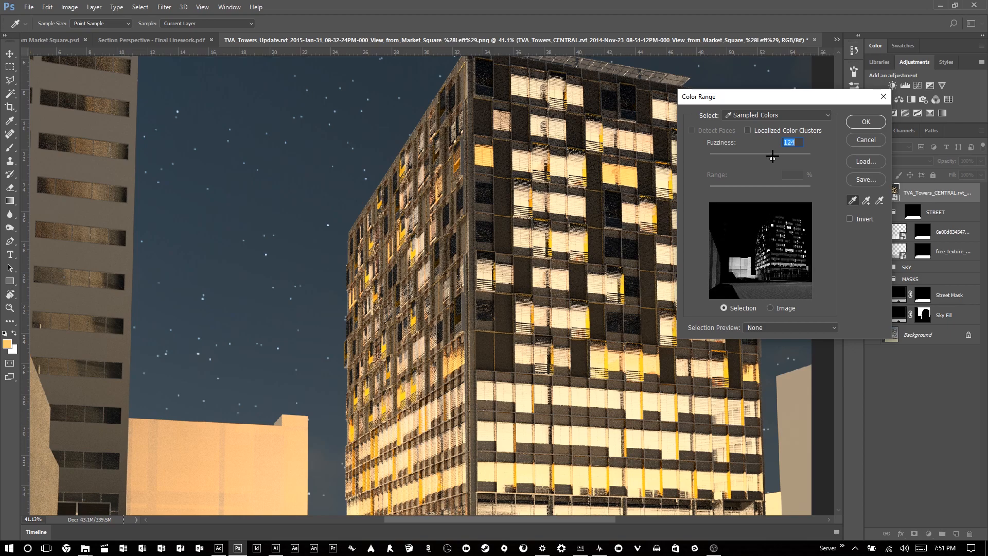
{"action": "left_click", "coordinate": [860, 122]}
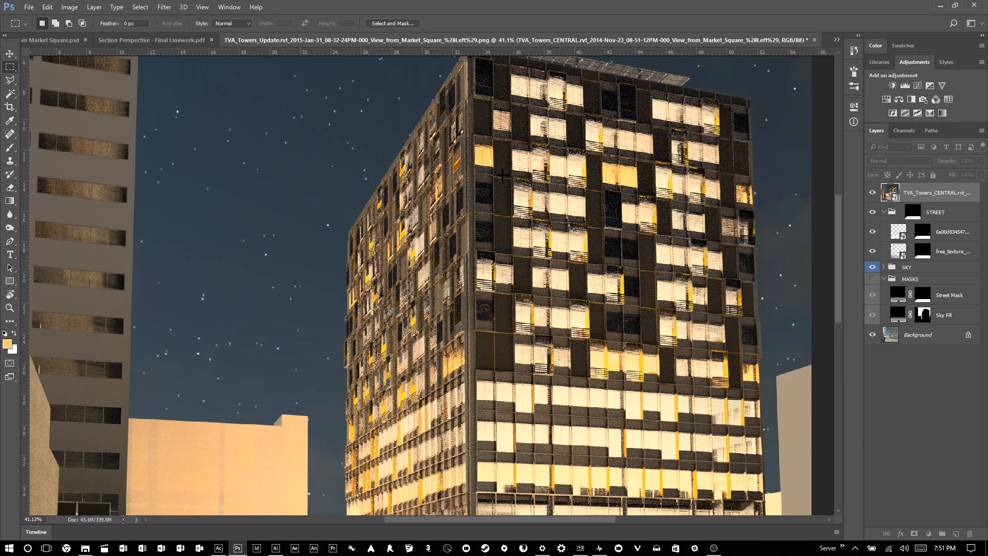
Subtract the orange background building and the areas beside the tower from the selection with rectangular marquees, keeping the tower's windows selected.
{"action": "scroll", "coordinate": [489, 218], "scroll_direction": "down", "scroll_amount": 5}
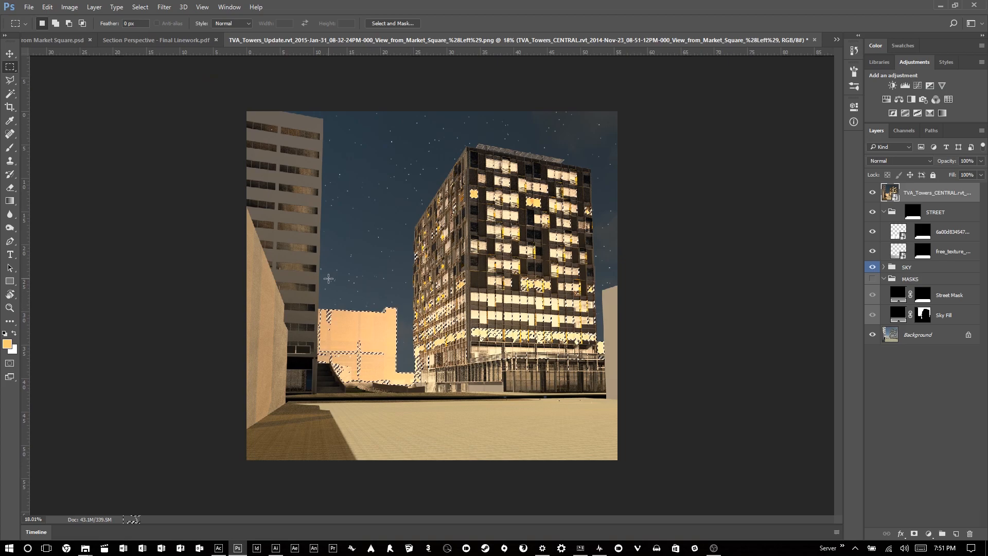
{"action": "key", "text": "alt"}
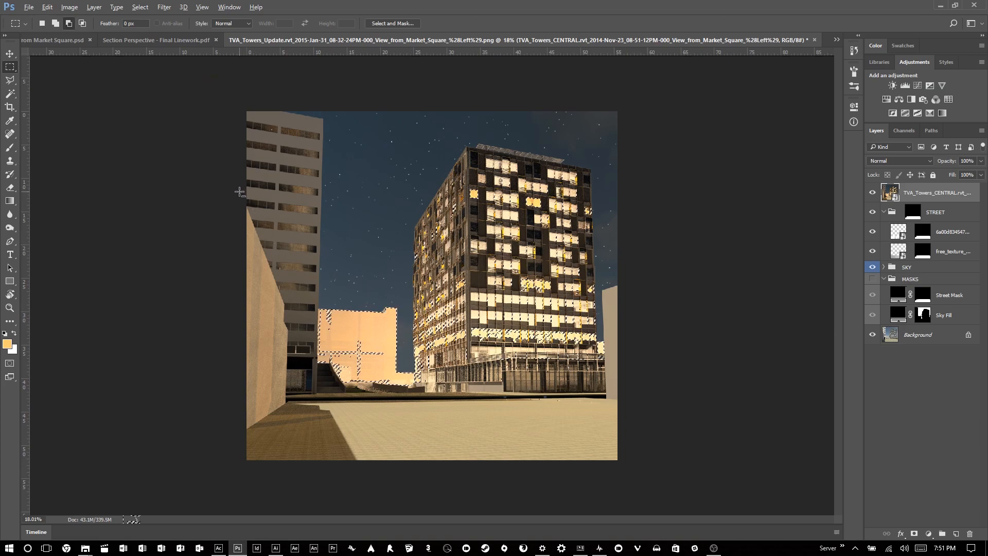
{"action": "left_click_drag", "start_coordinate": [299, 288], "coordinate": [404, 423]}
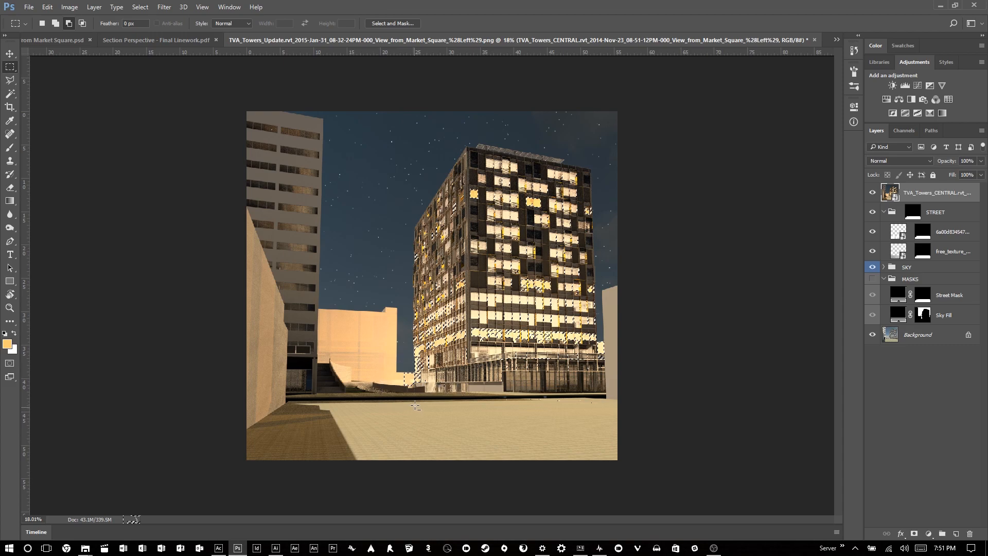
{"action": "scroll", "coordinate": [610, 452], "scroll_direction": "down", "scroll_amount": 3}
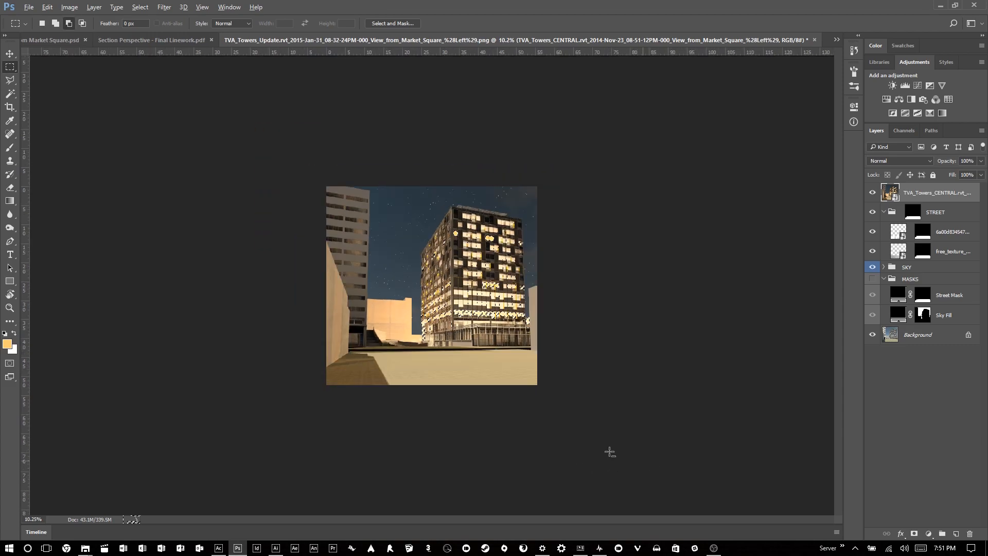
{"action": "left_click_drag", "start_coordinate": [323, 356], "coordinate": [309, 343]}
{"action": "scroll", "coordinate": [564, 337], "scroll_direction": "up", "scroll_amount": 3}
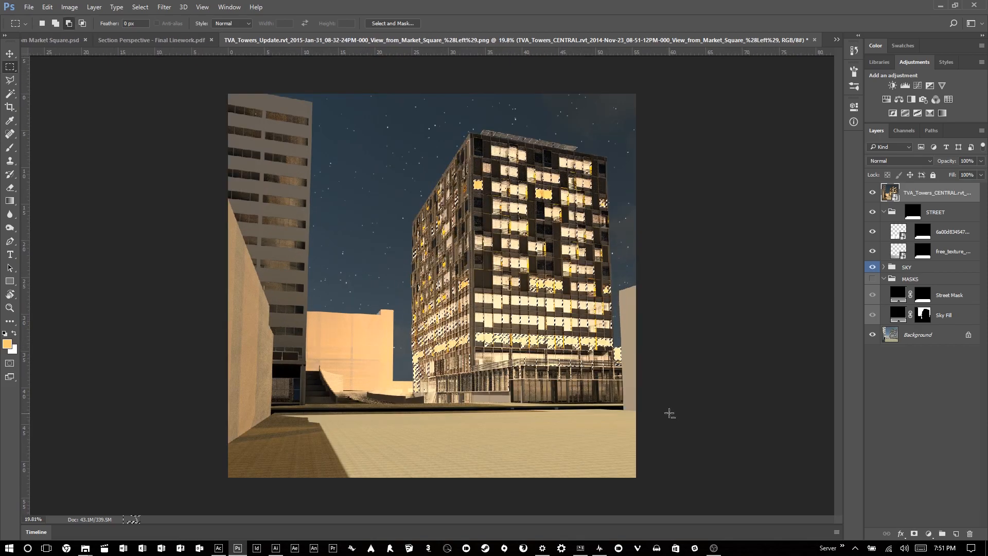
{"action": "left_click_drag", "start_coordinate": [635, 413], "coordinate": [616, 278]}
{"action": "scroll", "coordinate": [433, 281], "scroll_direction": "down", "scroll_amount": 2}
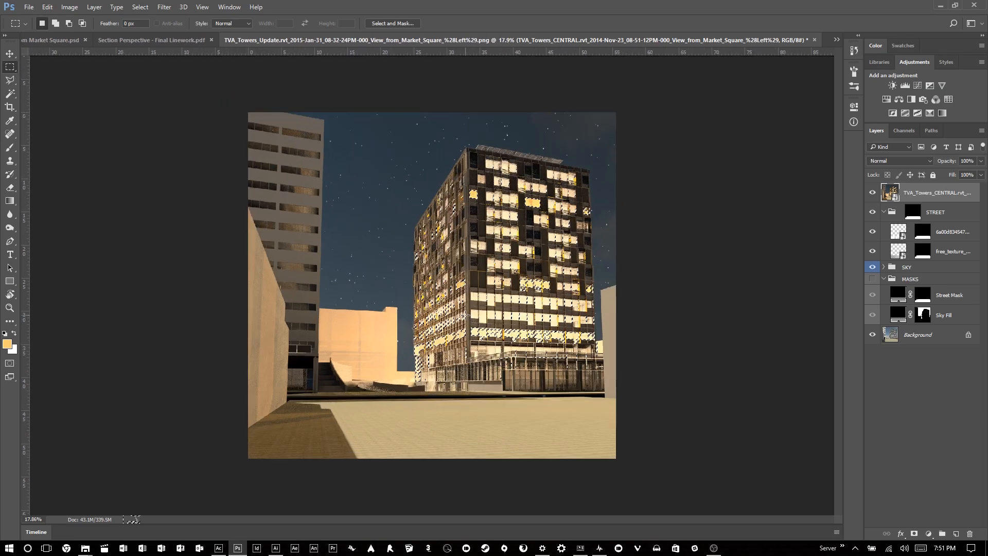
Add a near-black Solid Color fill layer masked to the selected tower windows.
{"action": "scroll", "coordinate": [504, 233], "scroll_direction": "up", "scroll_amount": 3}
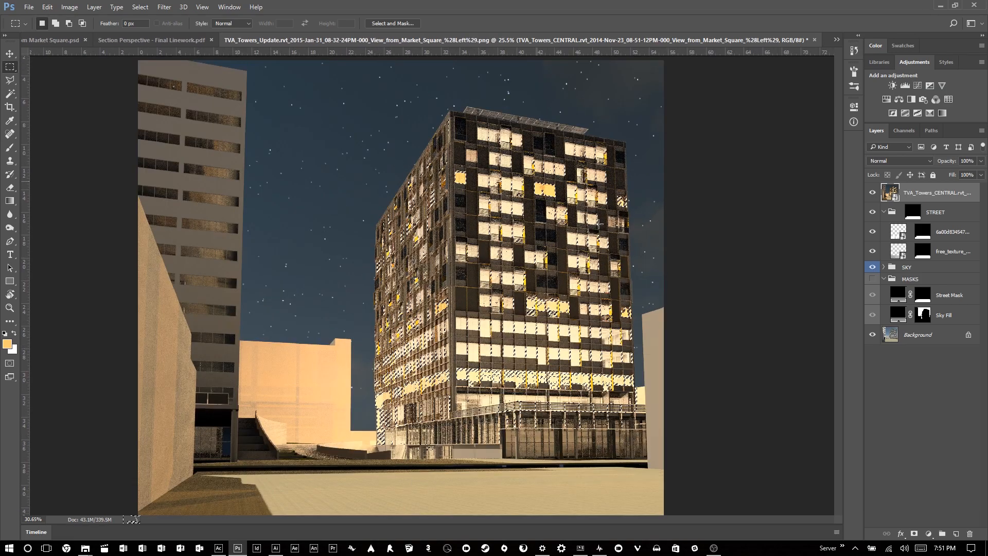
{"action": "scroll", "coordinate": [598, 224], "scroll_direction": "up", "scroll_amount": 5}
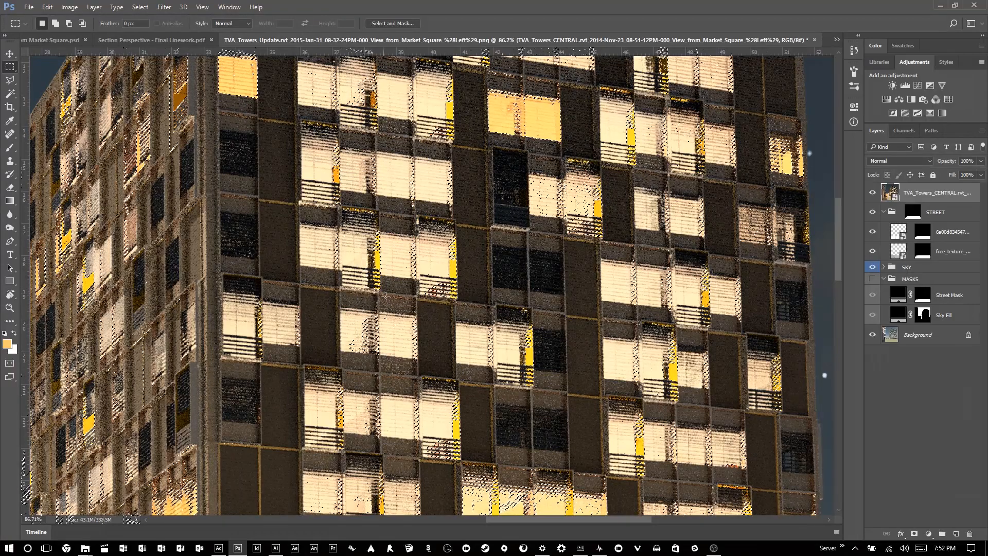
{"action": "scroll", "coordinate": [385, 297], "scroll_direction": "down", "scroll_amount": 3}
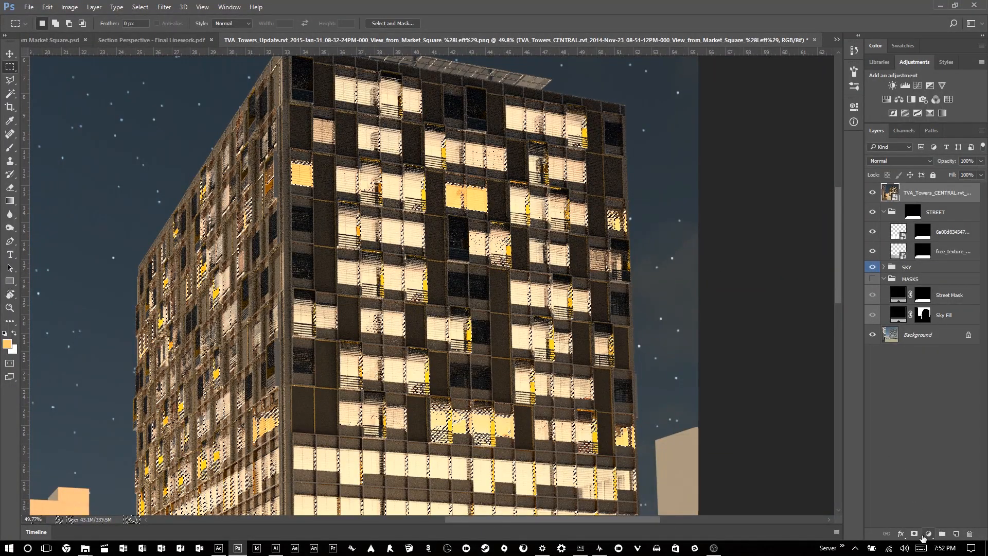
{"action": "left_click", "coordinate": [926, 534]}
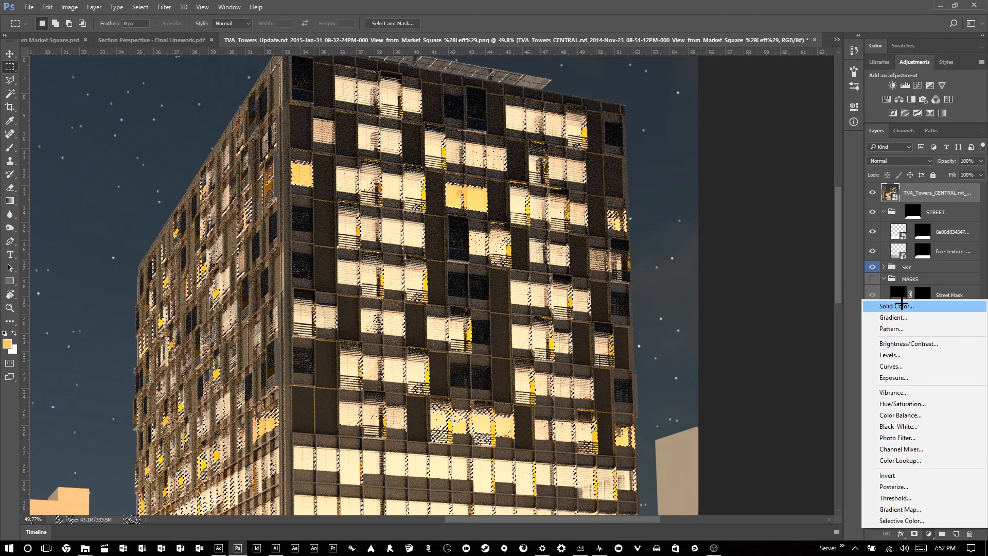
{"action": "left_click", "coordinate": [900, 305]}
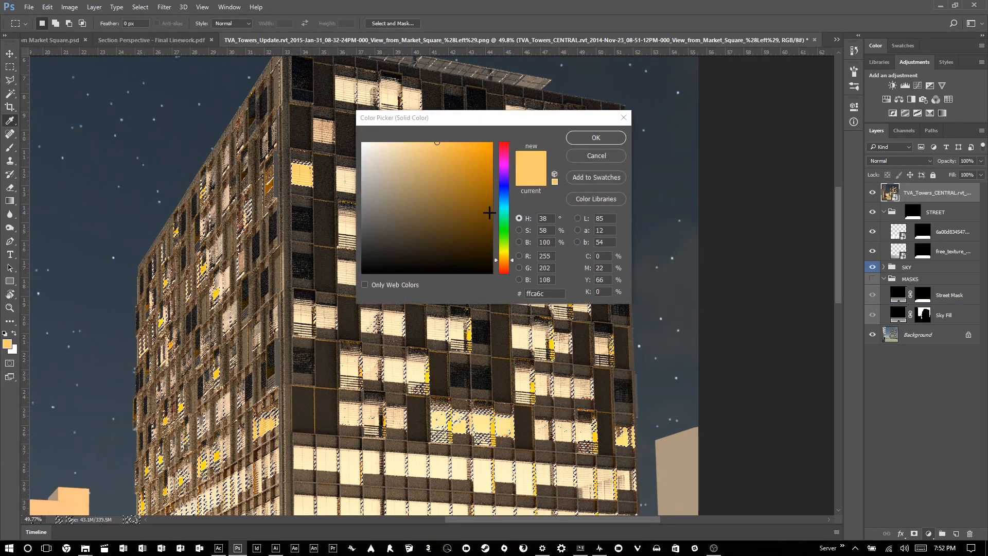
{"action": "type", "text": "000000"}
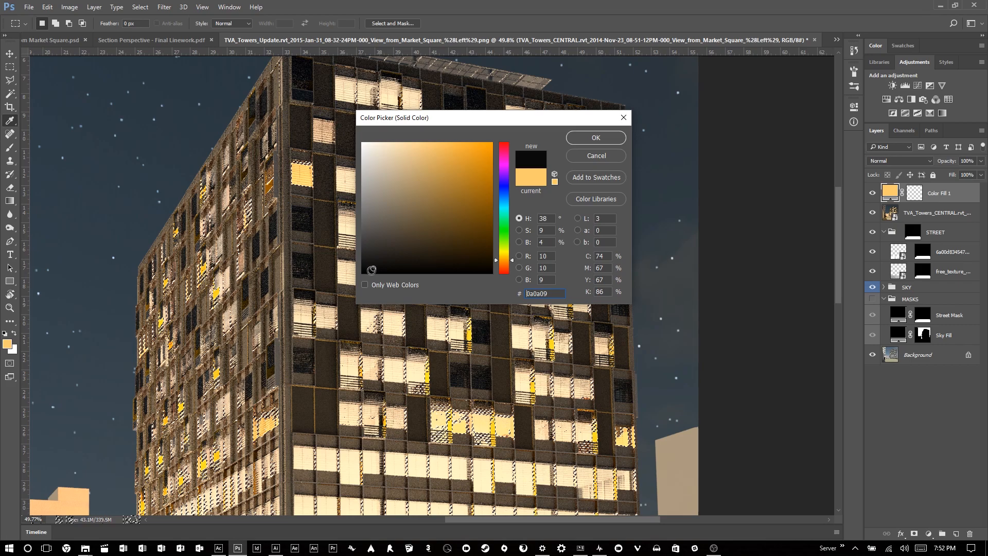
{"action": "left_click", "coordinate": [609, 137]}
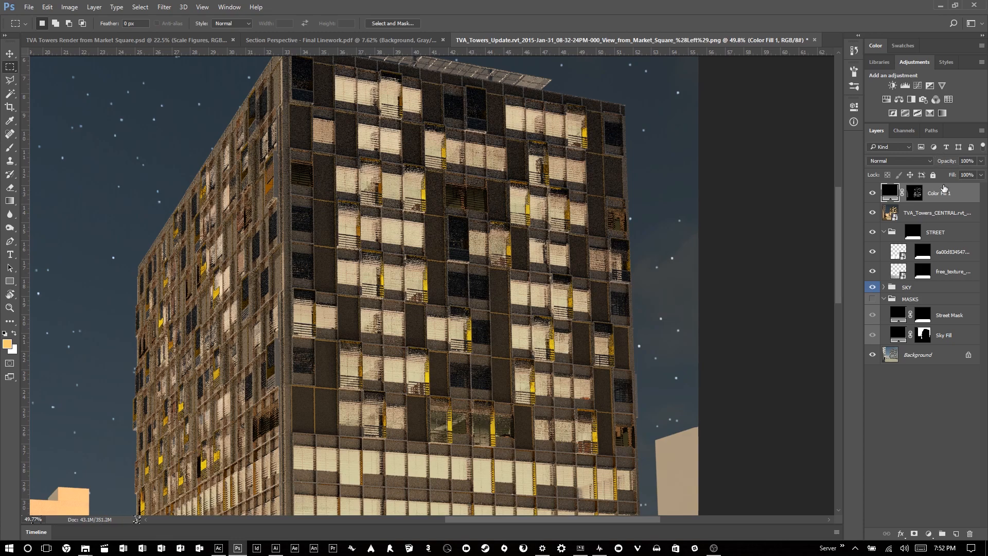
Compare the tower's windows with the Color Fill 1 layer hidden and shown.
{"action": "scroll", "coordinate": [573, 164], "scroll_direction": "down", "scroll_amount": 5}
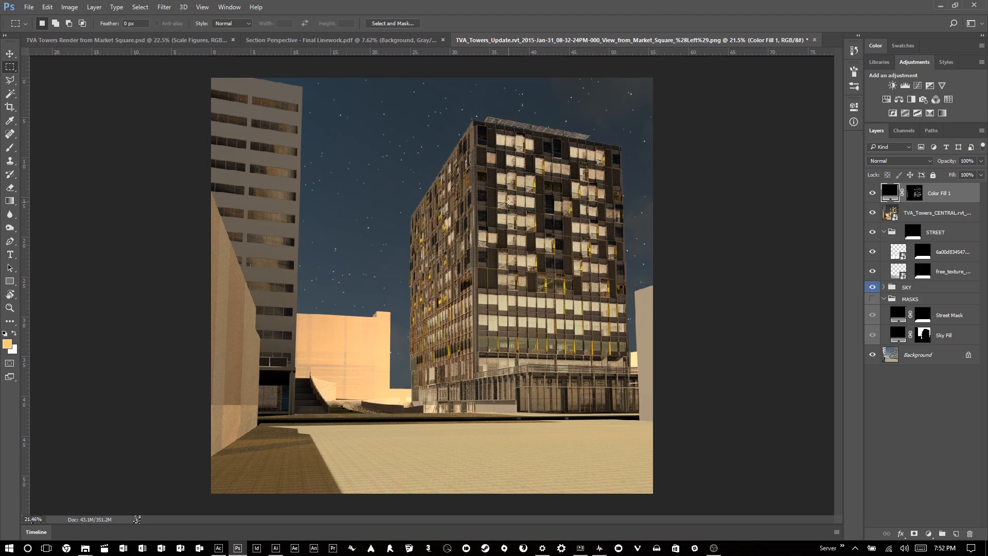
{"action": "left_click", "coordinate": [873, 197]}
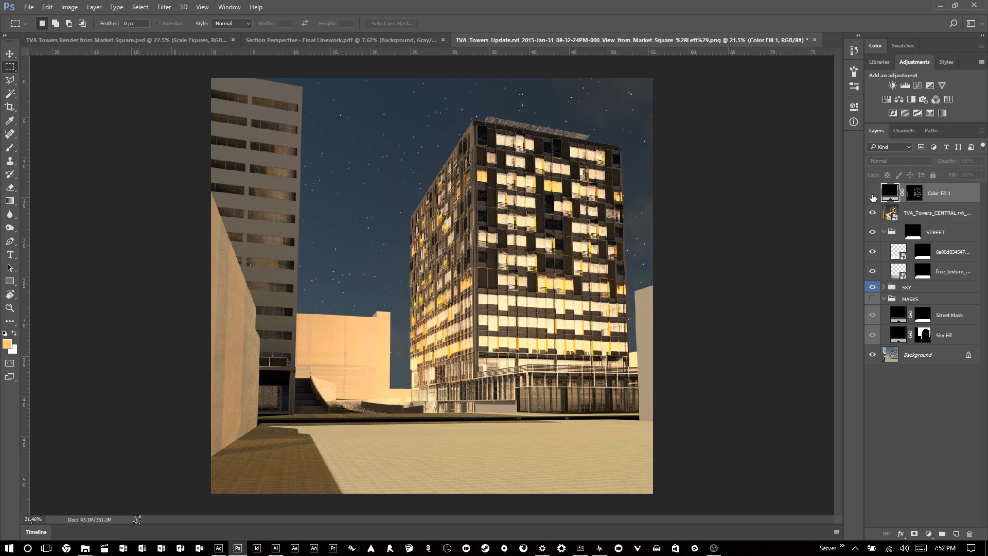
{"action": "left_click", "coordinate": [873, 198]}
Make another Color Range selection with the Color Fill 1 layer active, sampling a tower window, adjusting the fuzziness and applying it.
{"action": "scroll", "coordinate": [488, 246], "scroll_direction": "up", "scroll_amount": 2}
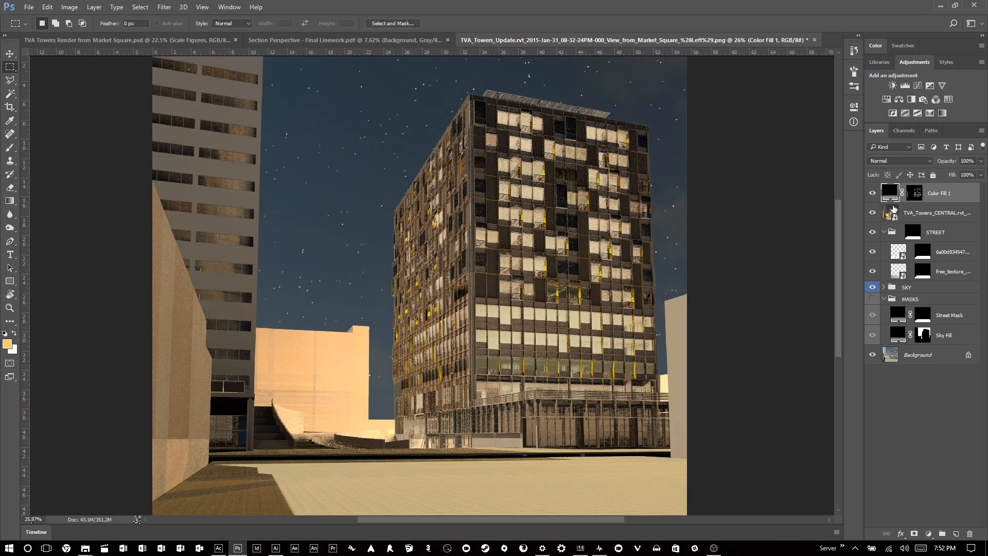
{"action": "scroll", "coordinate": [604, 278], "scroll_direction": "up", "scroll_amount": 4}
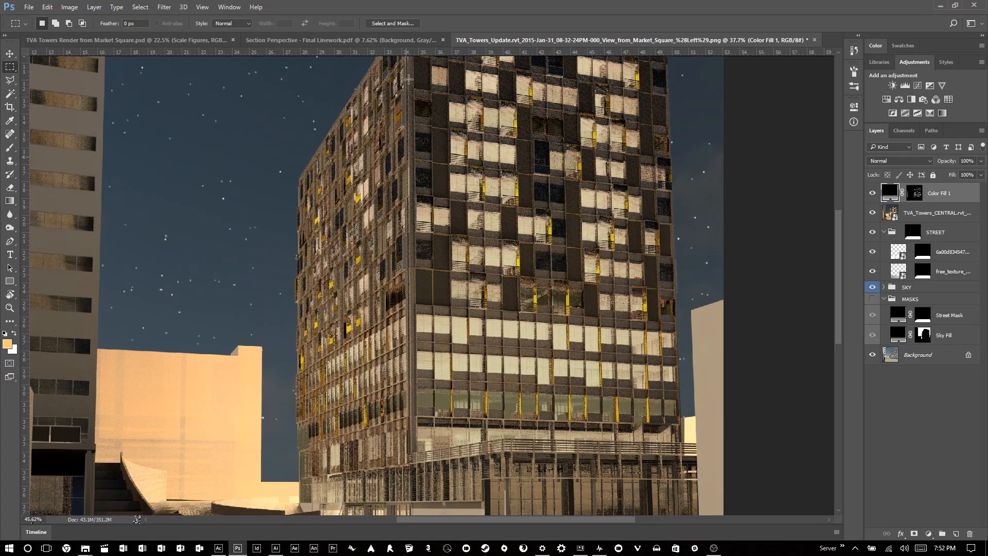
{"action": "scroll", "coordinate": [524, 214], "scroll_direction": "up", "scroll_amount": 2}
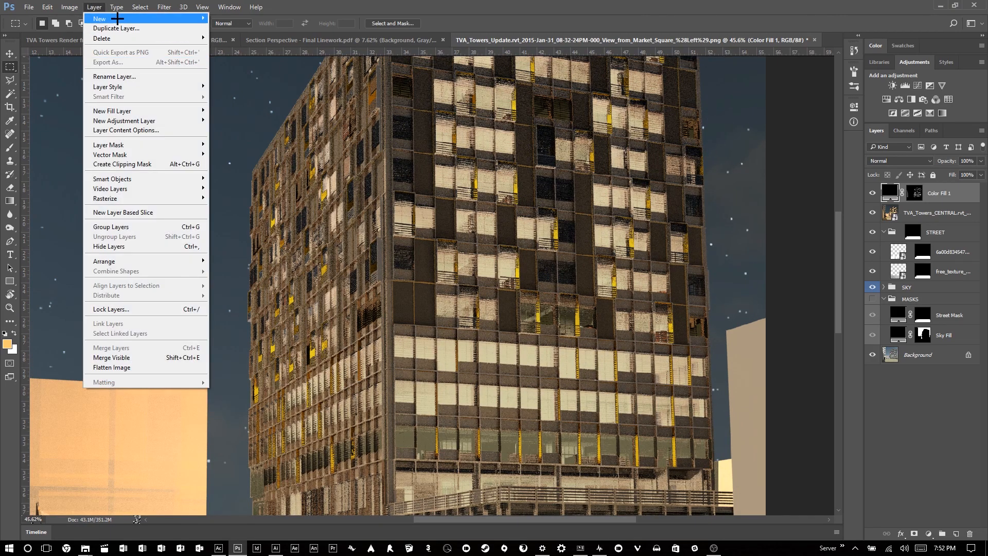
{"action": "left_click", "coordinate": [140, 7]}
{"action": "left_click", "coordinate": [169, 105]}
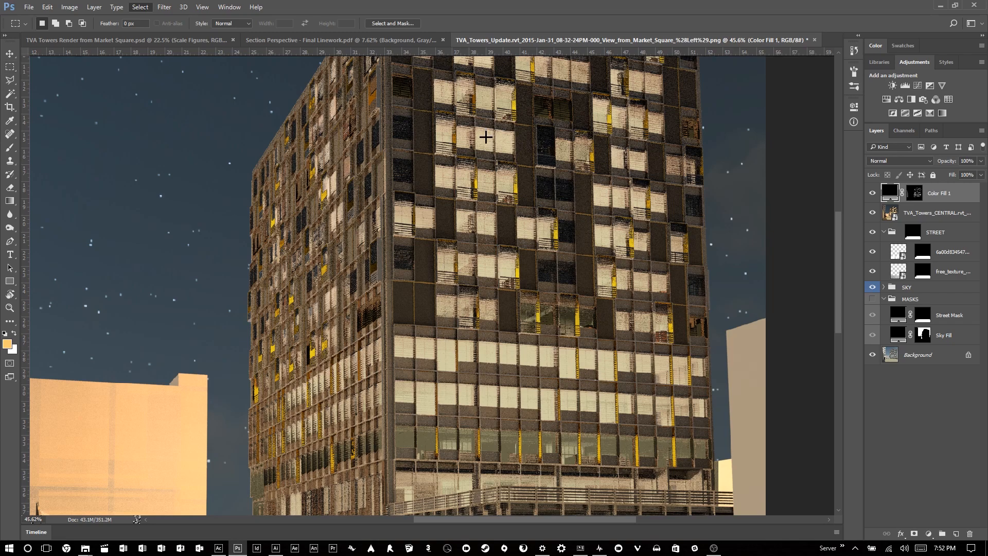
{"action": "left_click", "coordinate": [510, 264]}
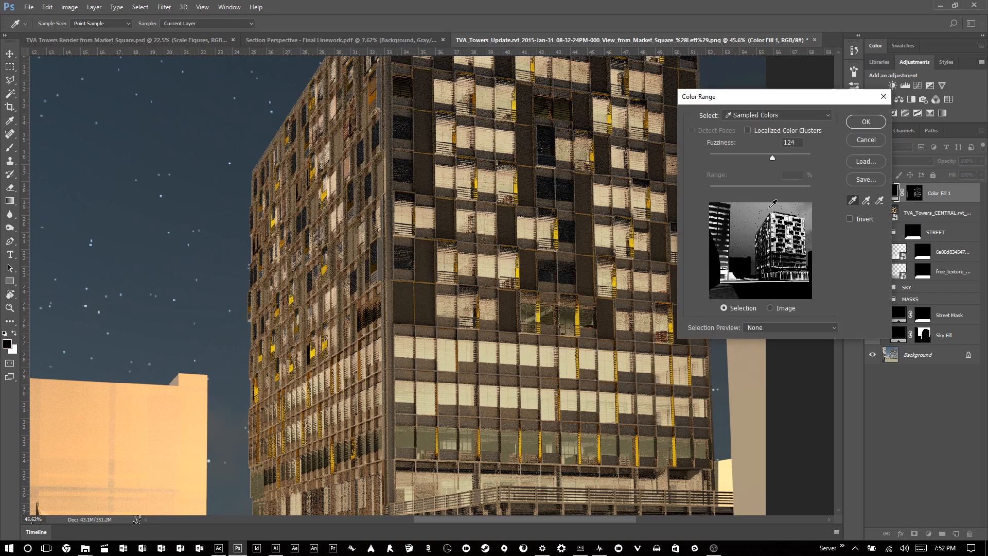
{"action": "left_click_drag", "start_coordinate": [767, 158], "coordinate": [774, 157]}
{"action": "left_click", "coordinate": [866, 121]}
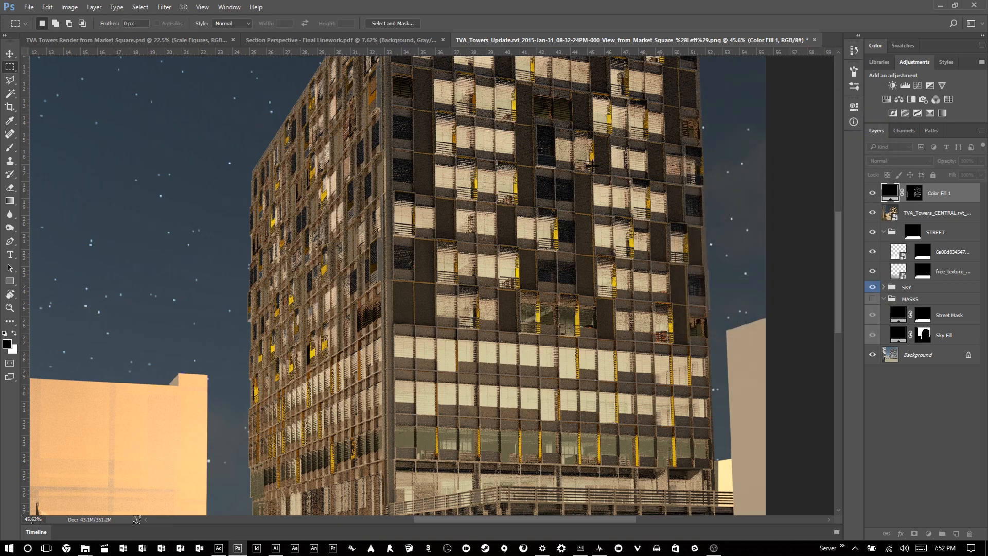
Expand the SKY group and subtract the Sky layer's mask from the current selection.
{"action": "scroll", "coordinate": [530, 208], "scroll_direction": "down", "scroll_amount": 5}
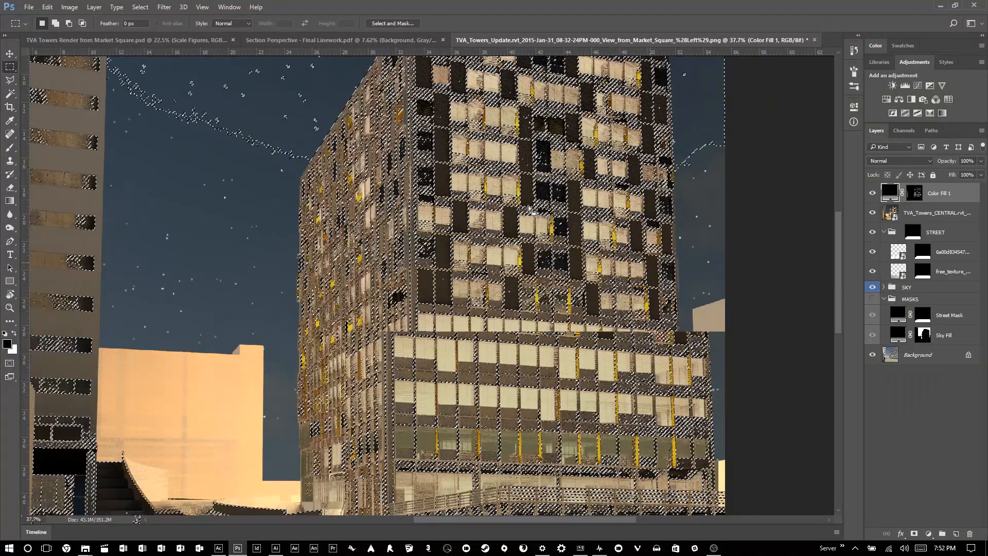
{"action": "scroll", "coordinate": [533, 210], "scroll_direction": "up", "scroll_amount": 1}
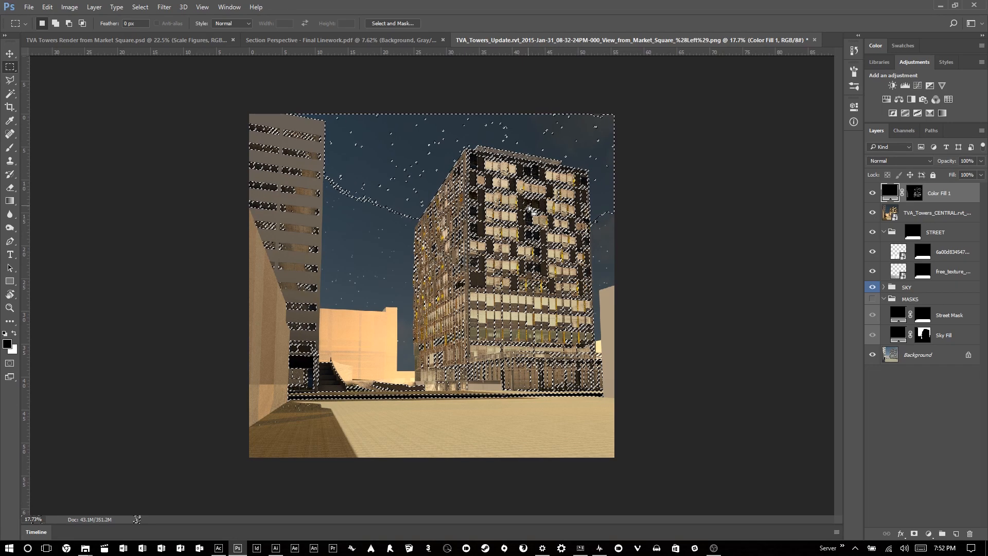
{"action": "left_click", "coordinate": [883, 287]}
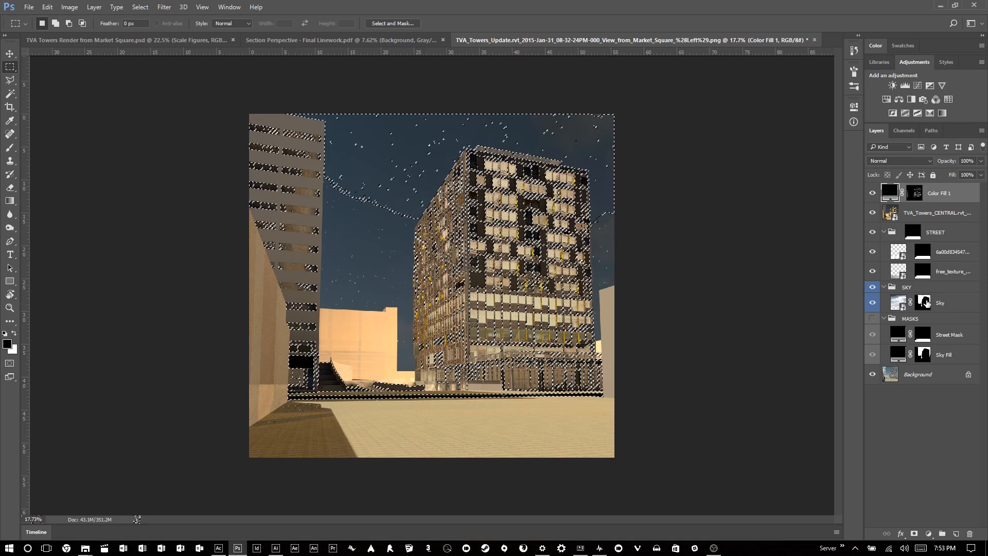
{"action": "right_click", "coordinate": [923, 300]}
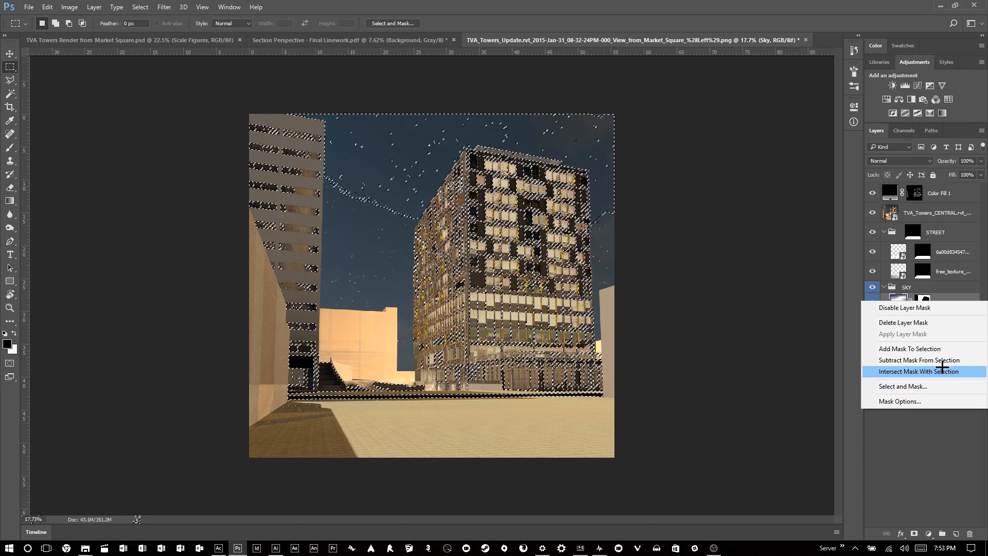
{"action": "left_click", "coordinate": [941, 360]}
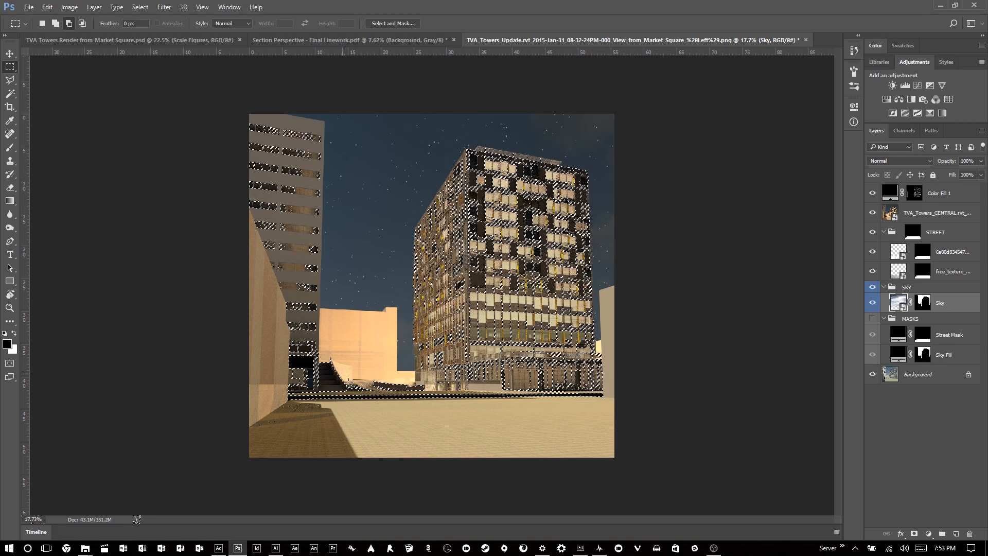
Subtract the neighbouring buildings beside the tower and the ground strip at its base from the selection with rectangular marquees.
{"action": "left_click_drag", "start_coordinate": [229, 104], "coordinate": [407, 457]}
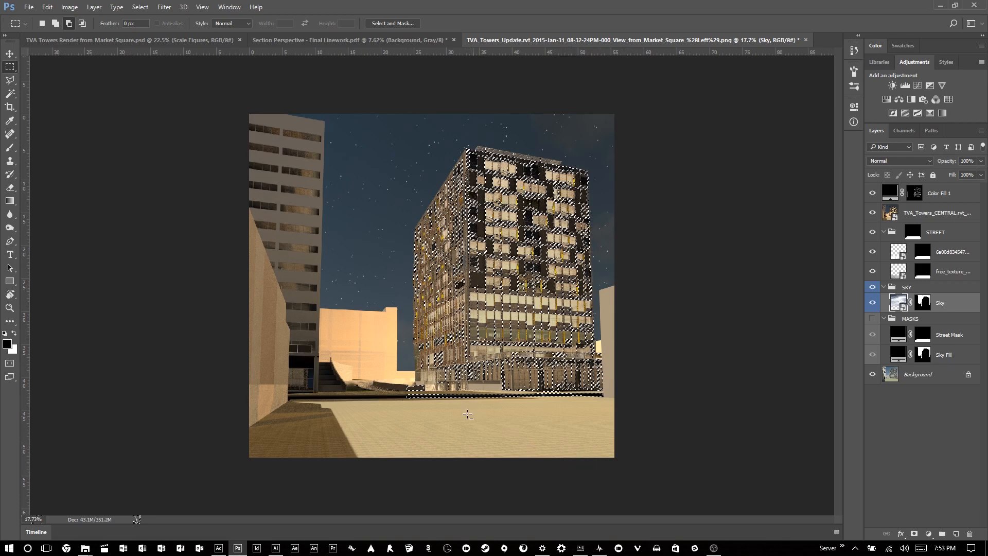
{"action": "left_click_drag", "start_coordinate": [422, 395], "coordinate": [423, 396]}
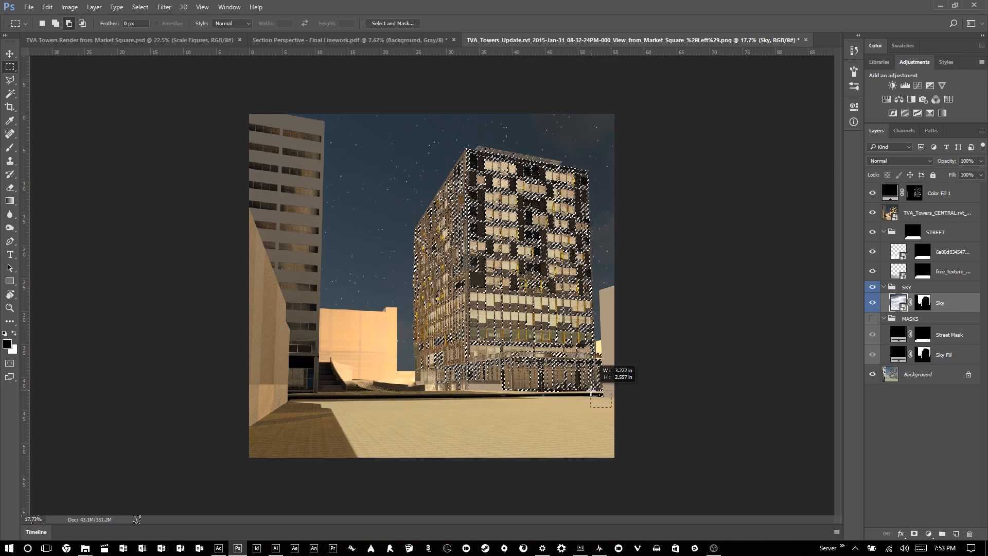
{"action": "left_click_drag", "start_coordinate": [596, 394], "coordinate": [597, 395]}
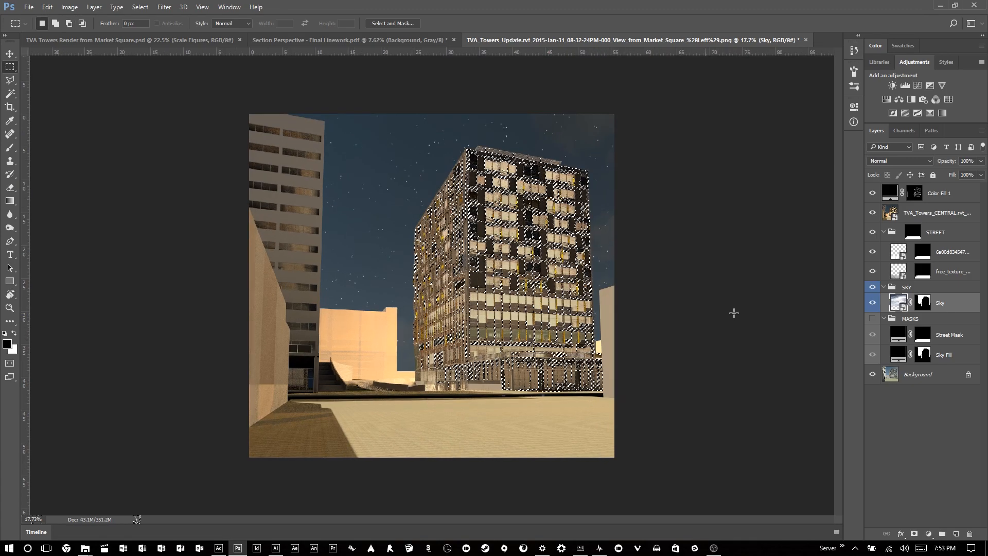
Add a black (000000) Solid Color fill layer masked to the tower selection and place it directly beneath Color Fill 1.
{"action": "left_click", "coordinate": [916, 533]}
{"action": "key", "text": "ctrl+z"}
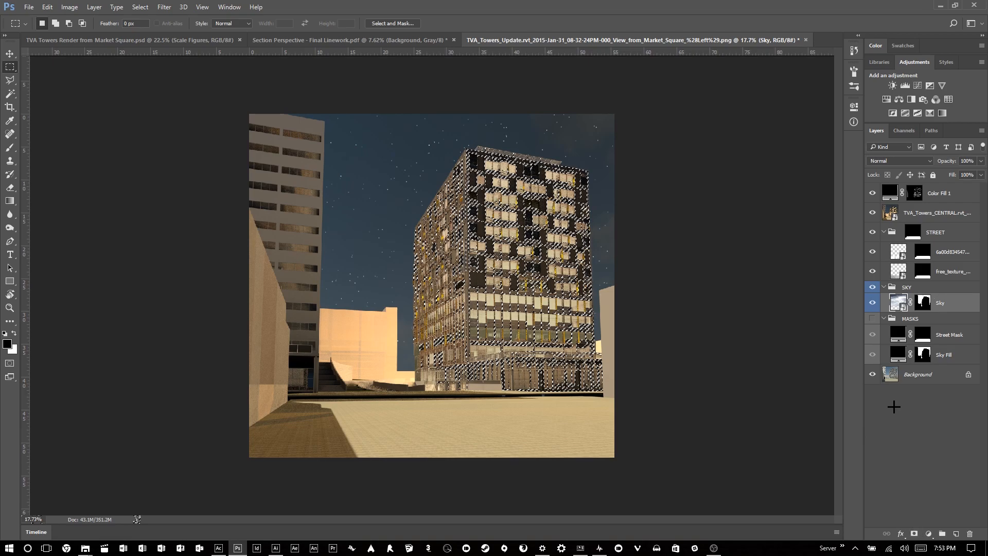
{"action": "left_click", "coordinate": [925, 529]}
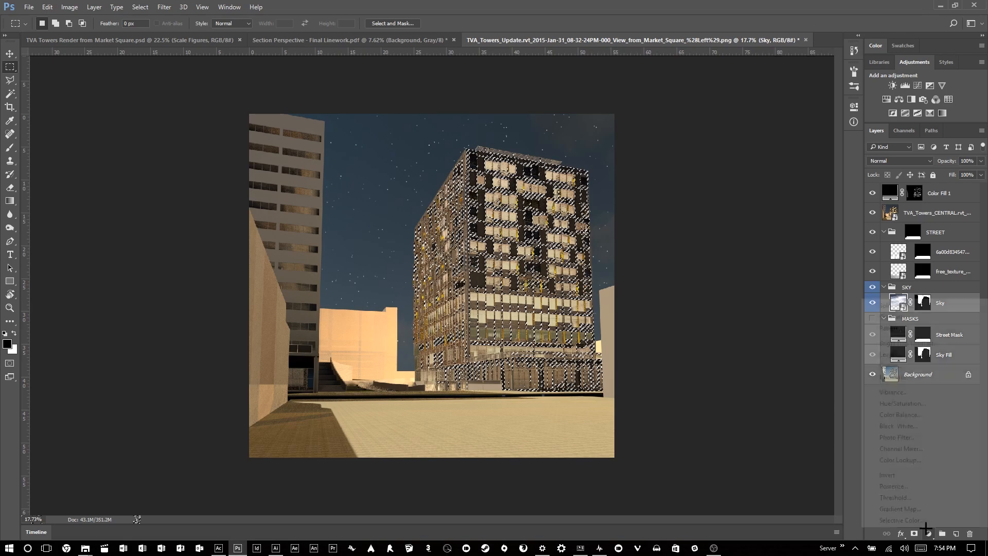
{"action": "left_click", "coordinate": [907, 306]}
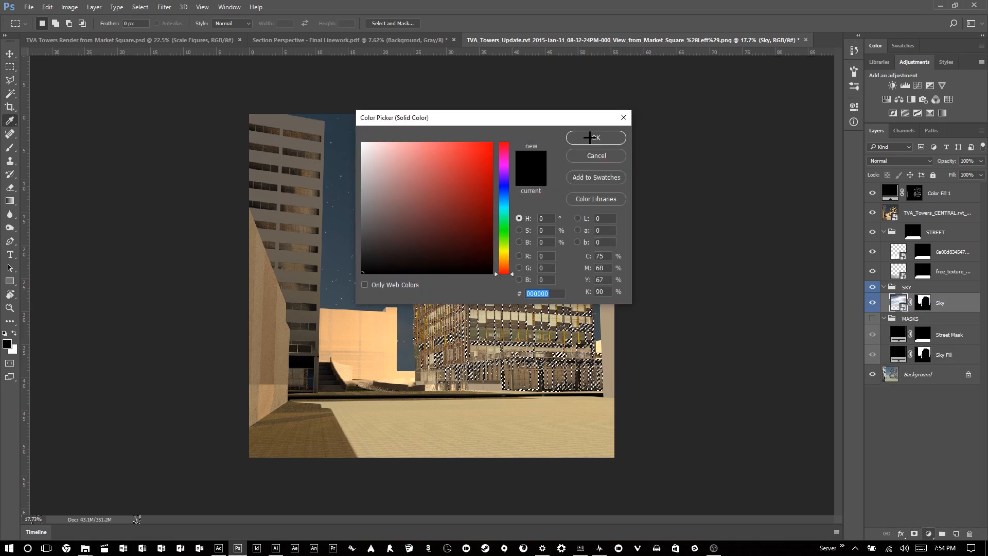
{"action": "left_click", "coordinate": [590, 137]}
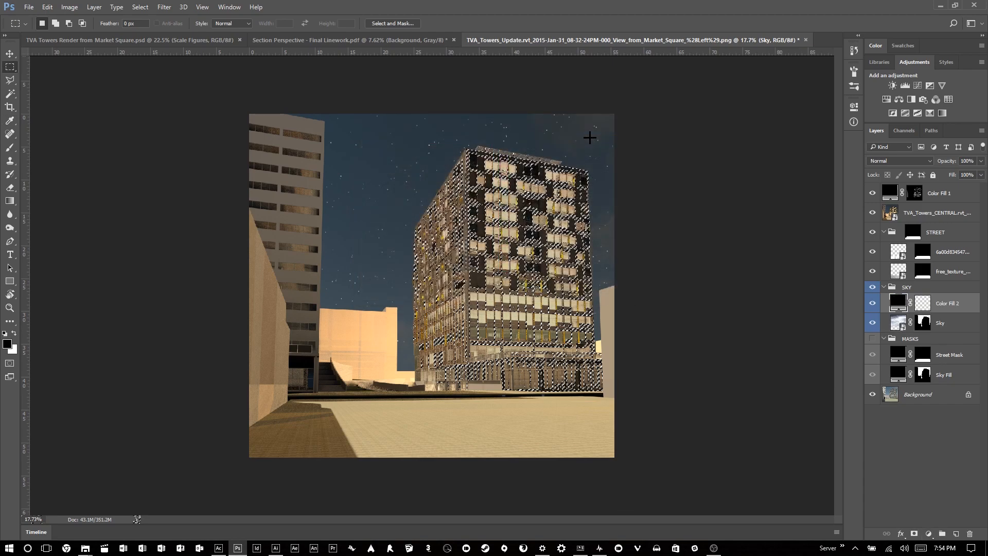
{"action": "left_click_drag", "start_coordinate": [945, 306], "coordinate": [956, 210]}
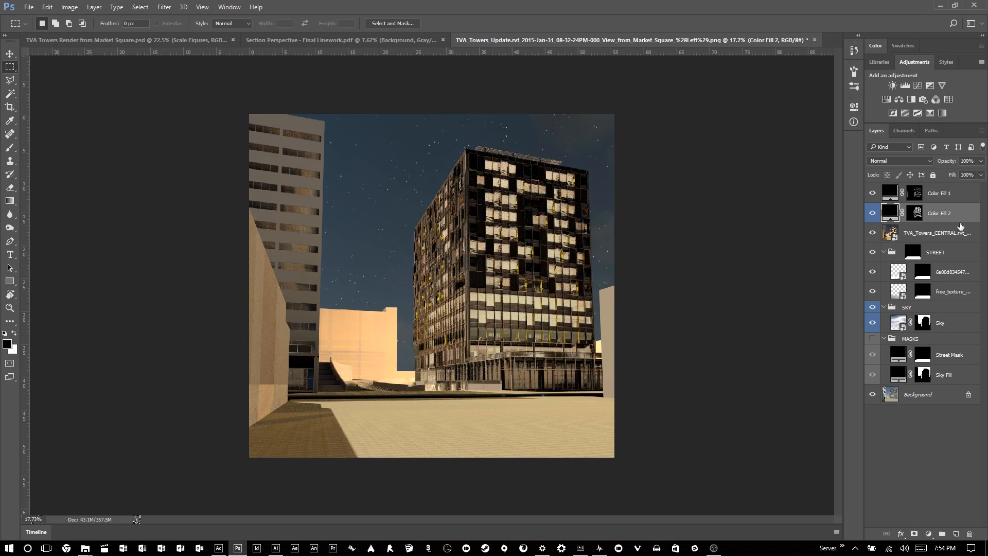
Load Color Fill 2's mask as a selection, fill it white in Color Fill 1's mask, and delete the Color Fill 2 layer.
{"action": "left_click", "coordinate": [959, 231]}
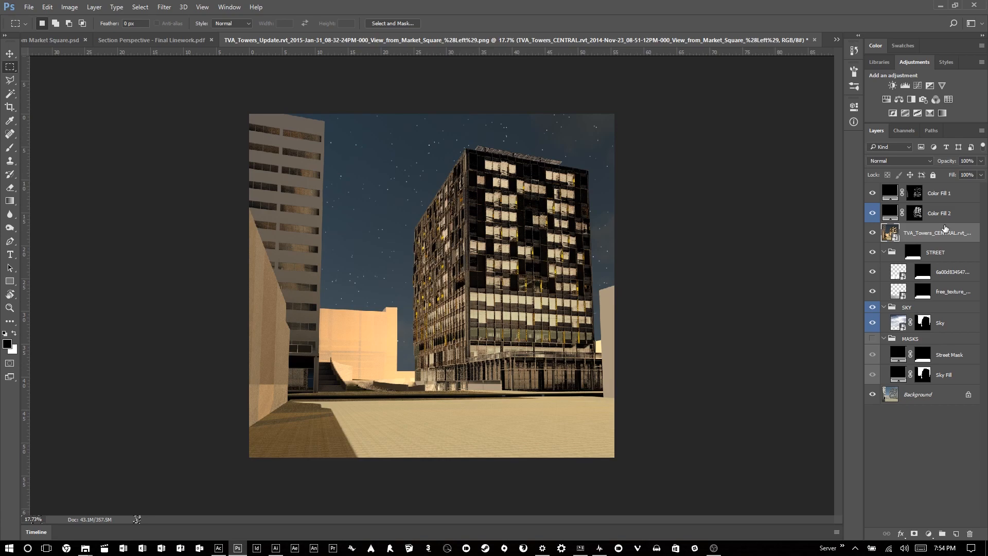
{"action": "left_click", "coordinate": [909, 212]}
{"action": "right_click", "coordinate": [914, 216]}
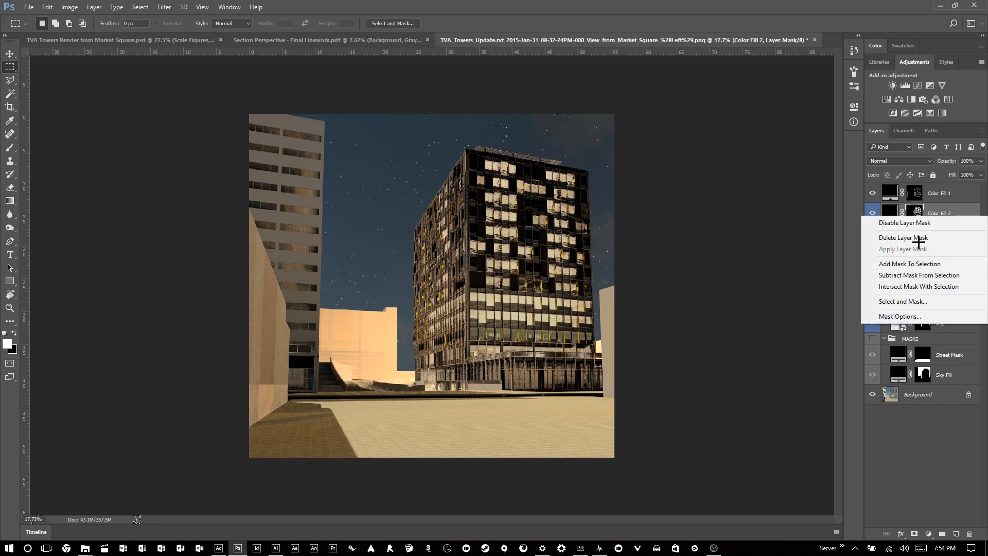
{"action": "left_click", "coordinate": [913, 263]}
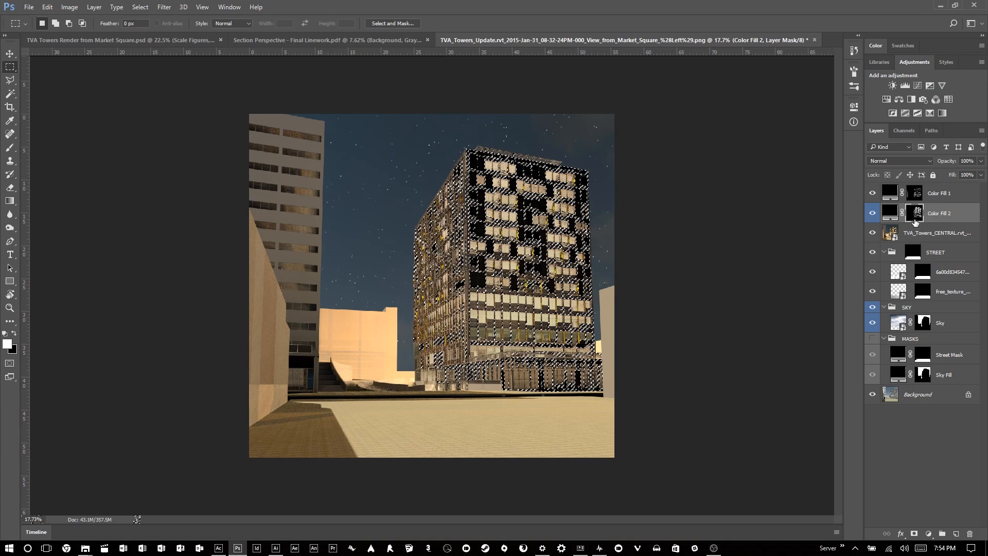
{"action": "left_click", "coordinate": [917, 192]}
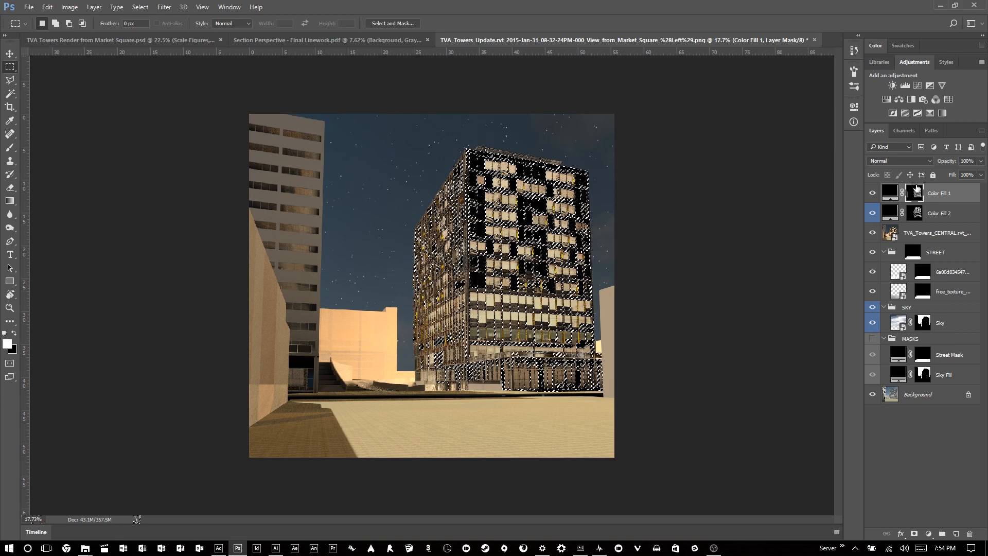
{"action": "left_click", "coordinate": [938, 216]}
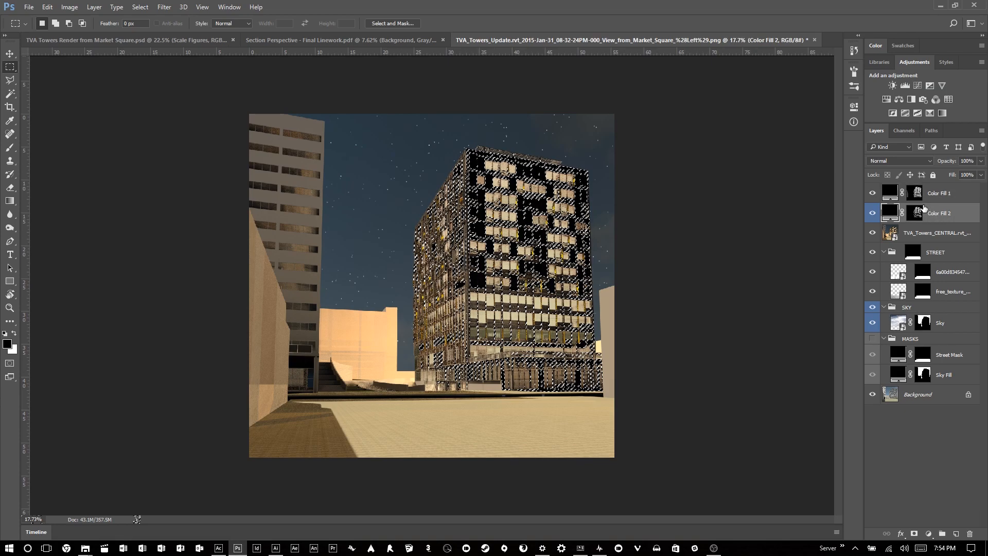
{"action": "left_click_drag", "start_coordinate": [924, 208], "coordinate": [971, 535]}
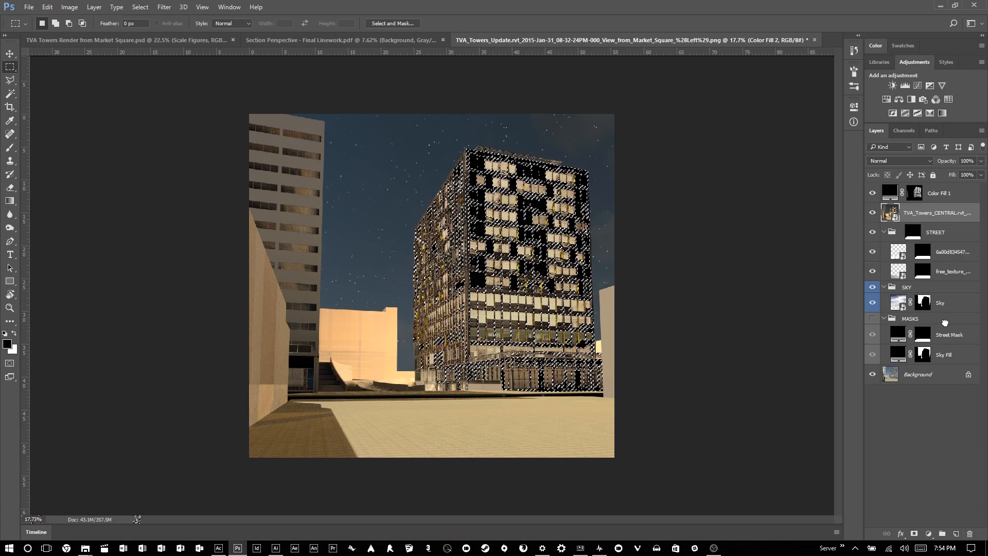
Rename the Color Fill 1 layer as Lights Mask and move it into the MASKS group above Street Mask.
{"action": "double_click", "coordinate": [938, 194]}
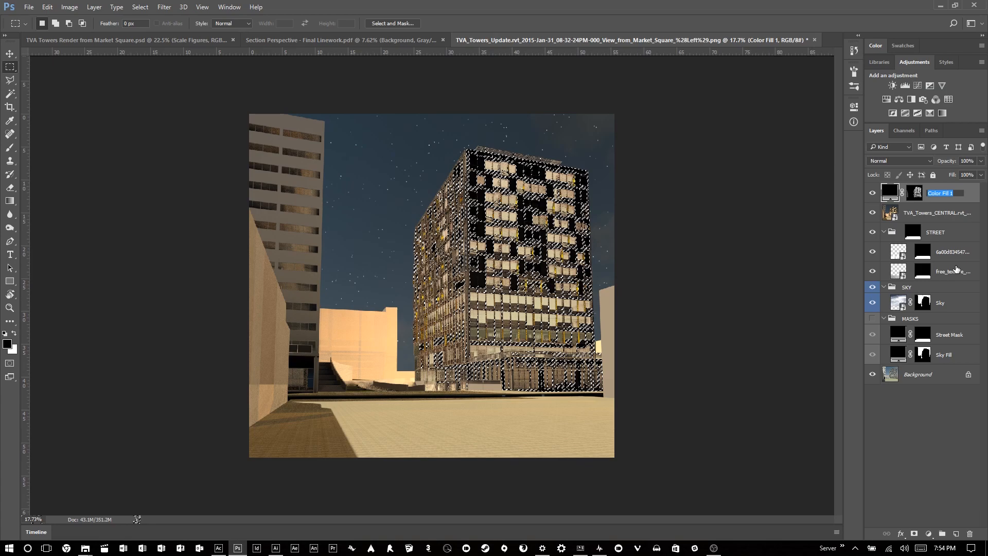
{"action": "type", "text": "Lights"}
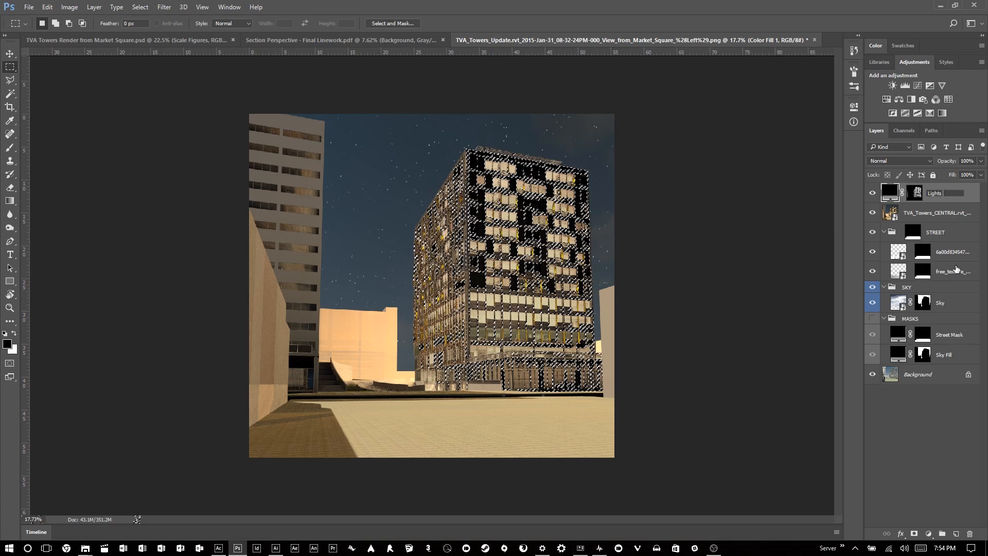
{"action": "type", "text": " Mask"}
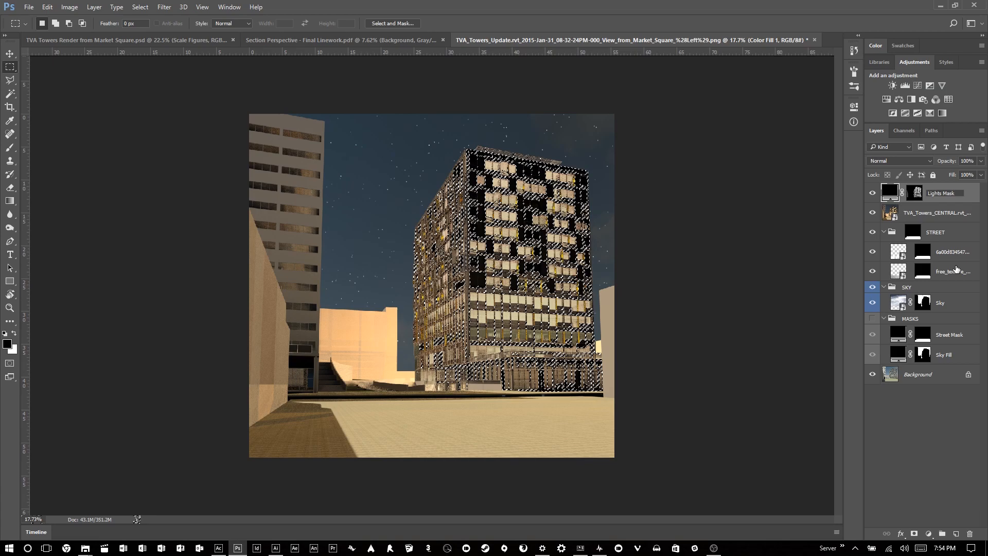
{"action": "key", "text": "Return"}
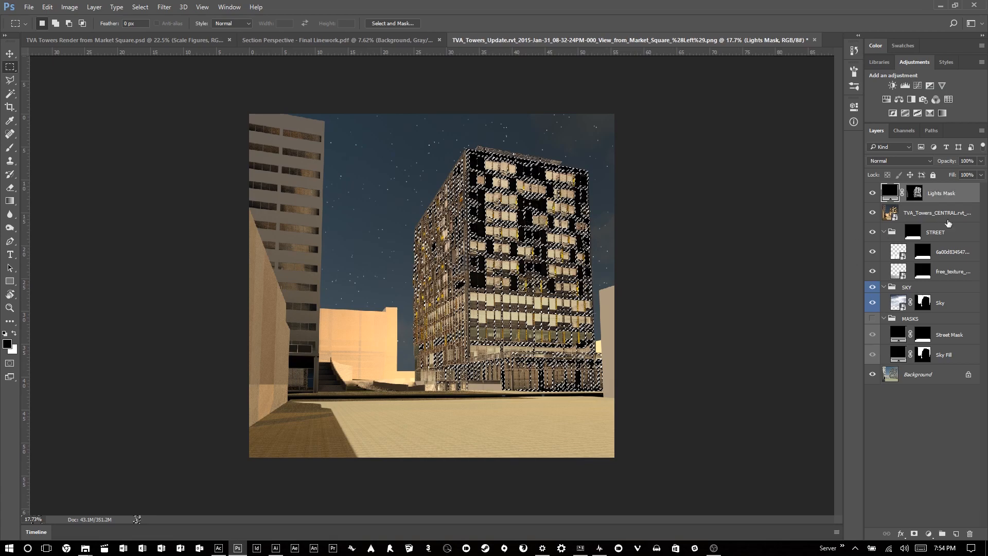
{"action": "left_click_drag", "start_coordinate": [949, 194], "coordinate": [949, 327]}
{"action": "left_click", "coordinate": [924, 315]}
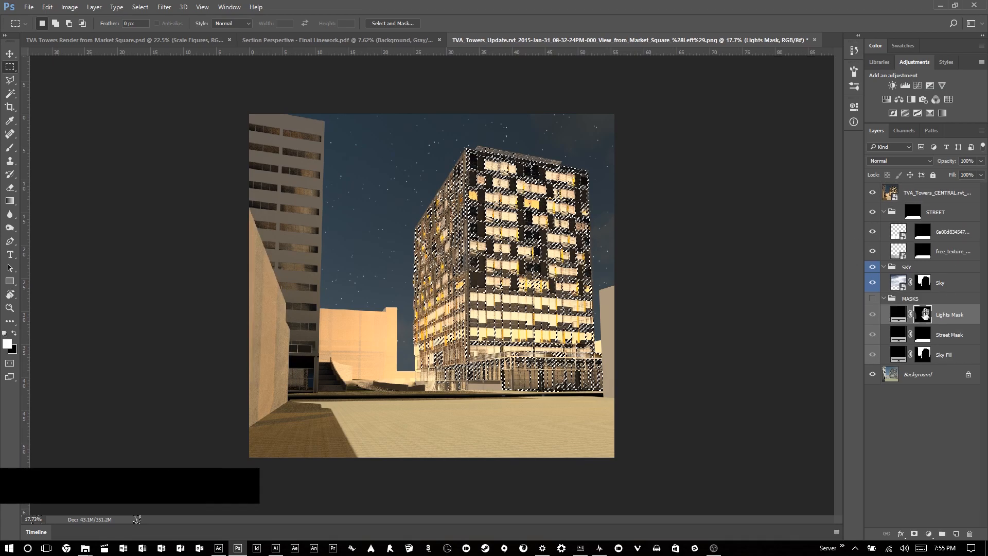
Copy the Lights Mask layer's mask onto the TVA_Towers_CENTRAL night rendering, clear the selection and make the MASKS group active.
{"action": "left_click_drag", "start_coordinate": [925, 317], "coordinate": [920, 192]}
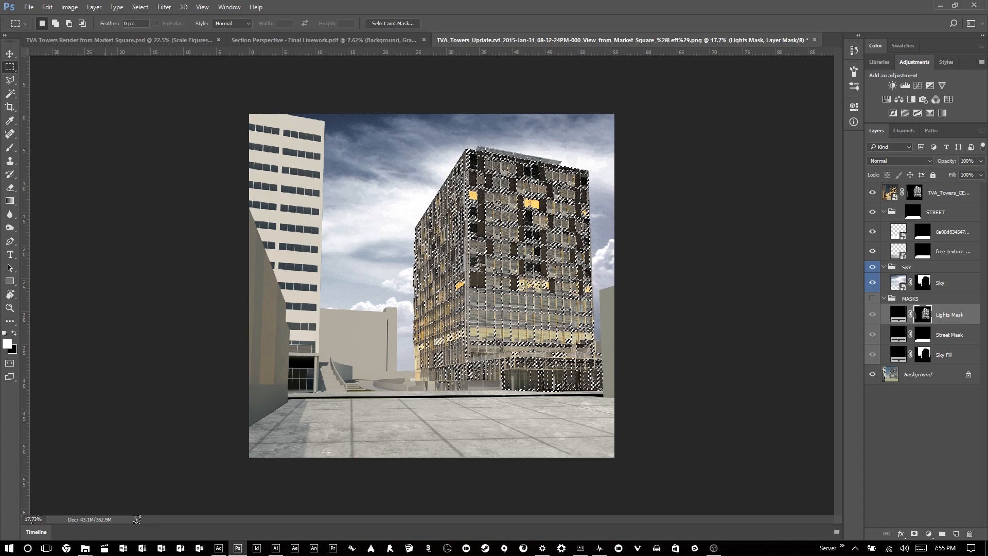
{"action": "key", "text": "ctrl+d"}
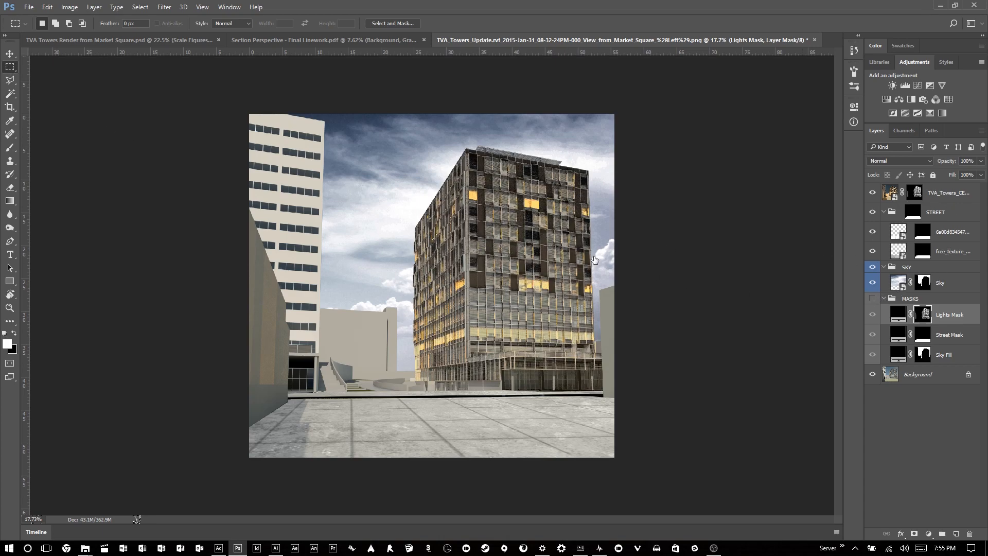
{"action": "key", "text": "alt+bracketright"}
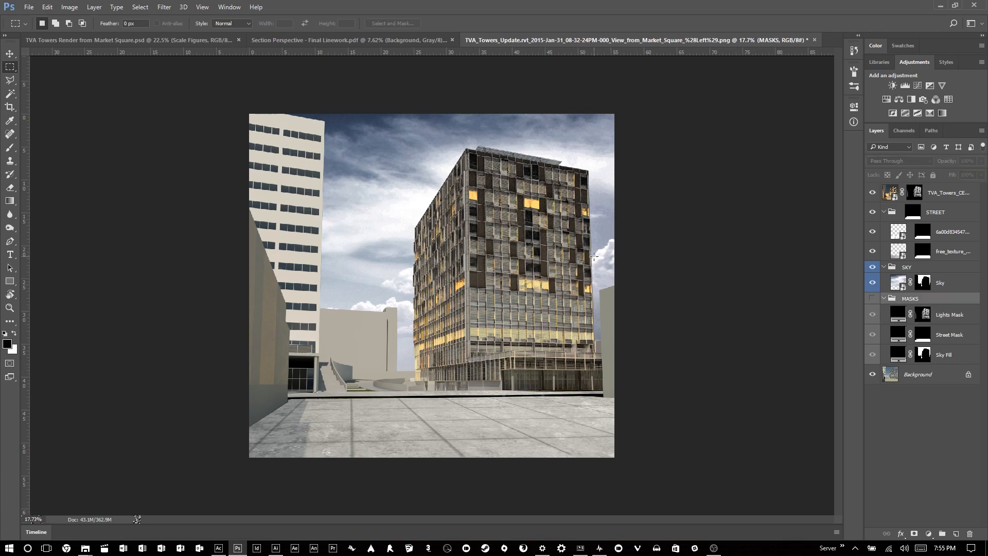
Lower the opacity of the building lights layer (TVA_Towers_CE...) to 41%.
{"action": "scroll", "coordinate": [533, 212], "scroll_direction": "up", "scroll_amount": 5}
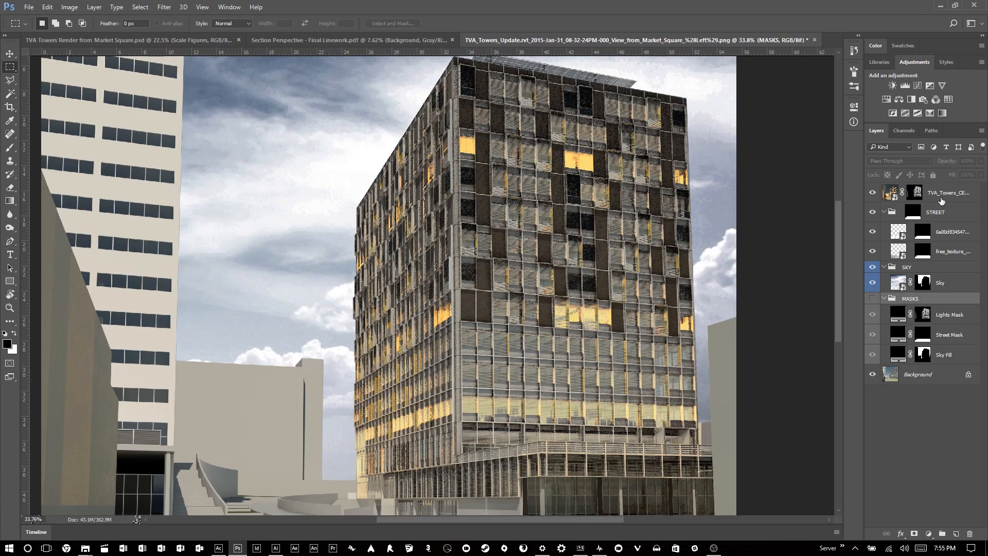
{"action": "left_click", "coordinate": [944, 199]}
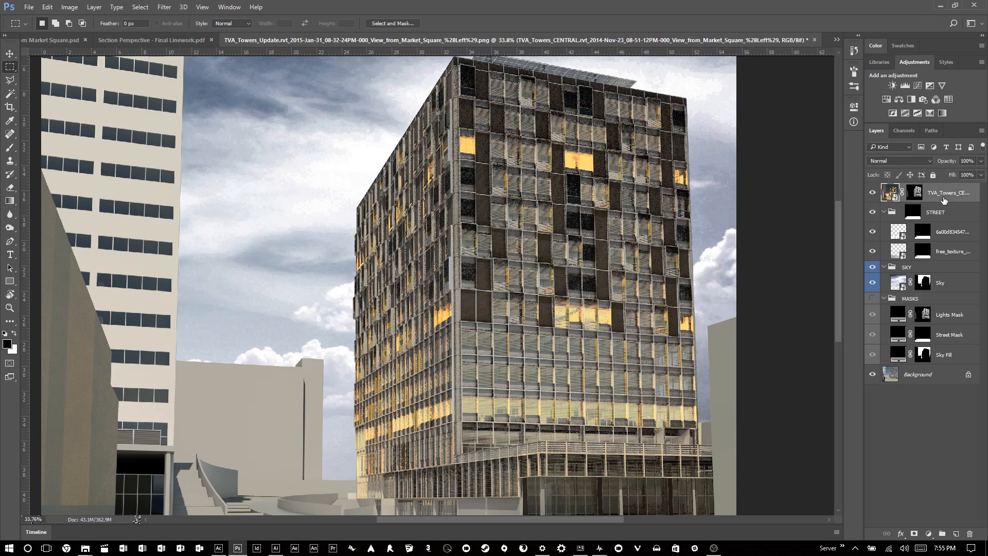
{"action": "left_click_drag", "start_coordinate": [981, 161], "coordinate": [953, 174]}
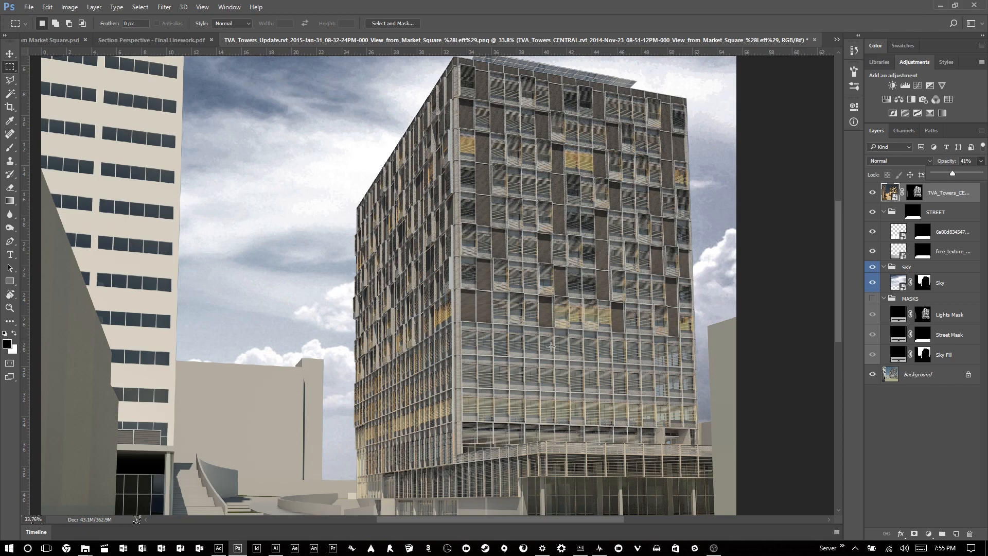
{"action": "scroll", "coordinate": [607, 250], "scroll_direction": "down", "scroll_amount": 6}
{"action": "scroll", "coordinate": [606, 250], "scroll_direction": "down", "scroll_amount": 1}
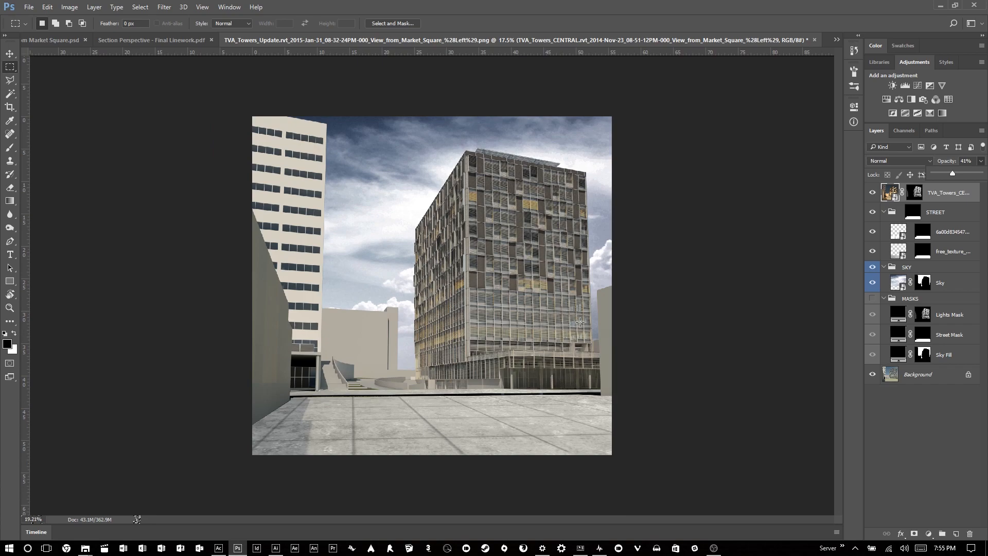
{"action": "scroll", "coordinate": [580, 322], "scroll_direction": "up", "scroll_amount": 2}
{"action": "scroll", "coordinate": [581, 321], "scroll_direction": "down", "scroll_amount": 1}
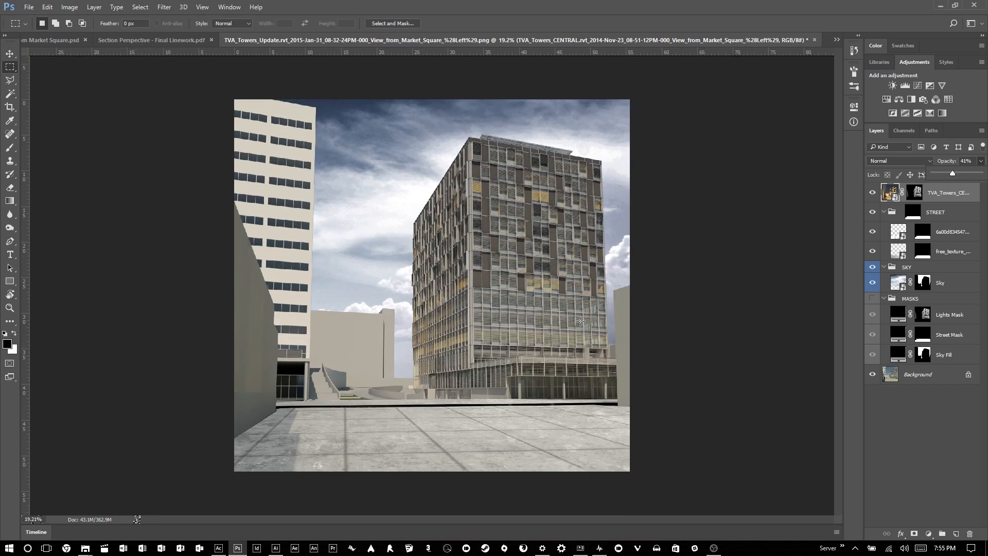
{"action": "scroll", "coordinate": [581, 321], "scroll_direction": "up", "scroll_amount": 1}
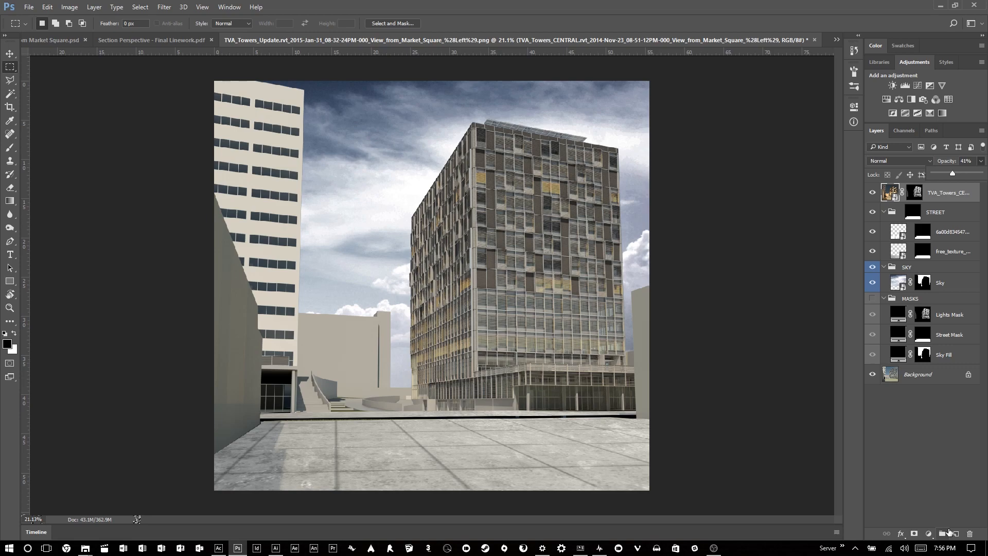
Add two new layers at the top of the stack, naming the upper one Dodge and the lower one Burn.
{"action": "left_click", "coordinate": [956, 534]}
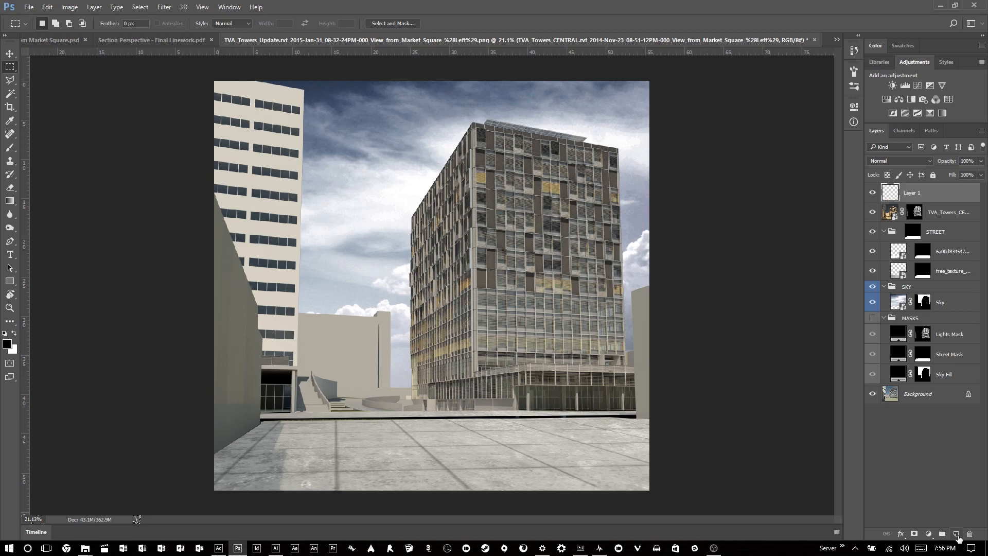
{"action": "left_click", "coordinate": [957, 535]}
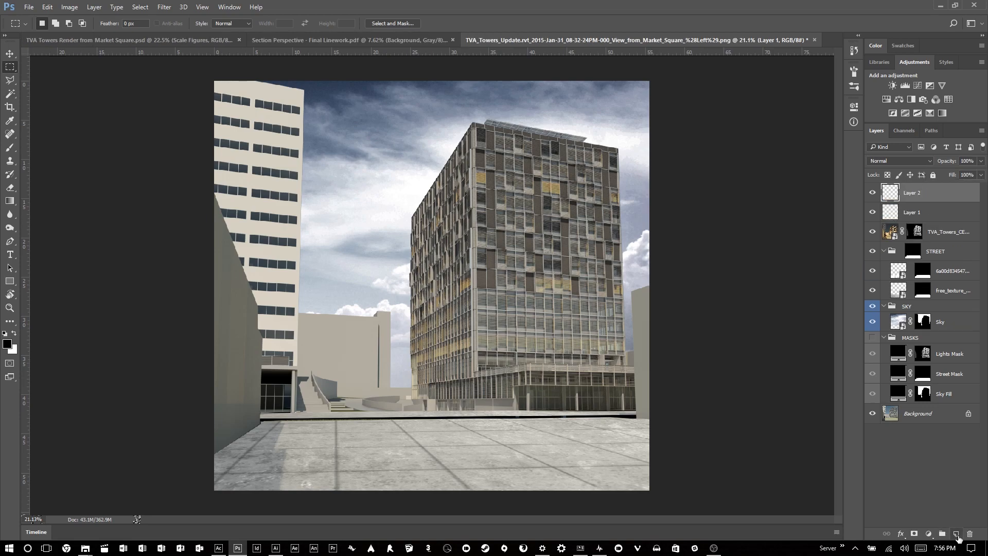
{"action": "double_click", "coordinate": [912, 194]}
{"action": "type", "text": "DOd"}
{"action": "type", "text": "odge"}
{"action": "key", "text": "Return"}
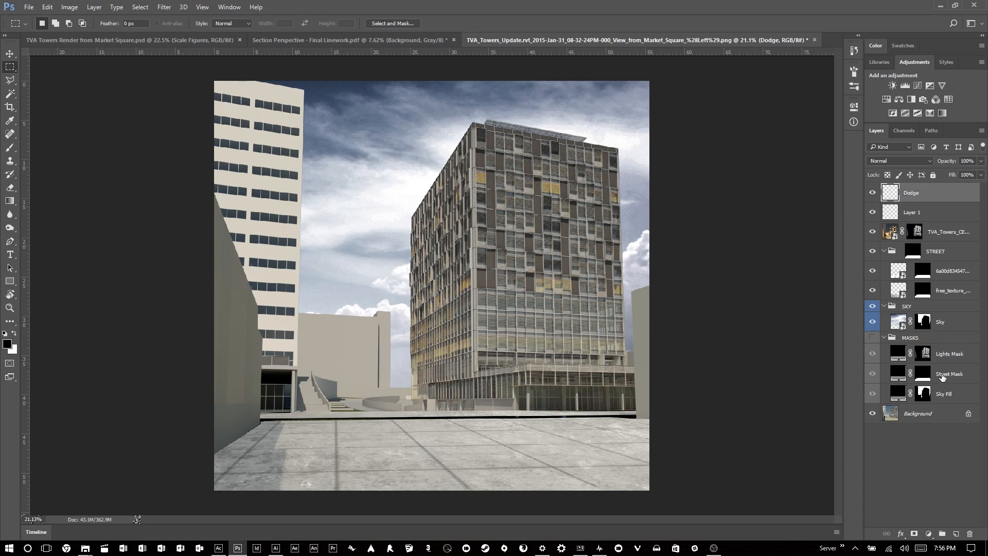
{"action": "double_click", "coordinate": [912, 212]}
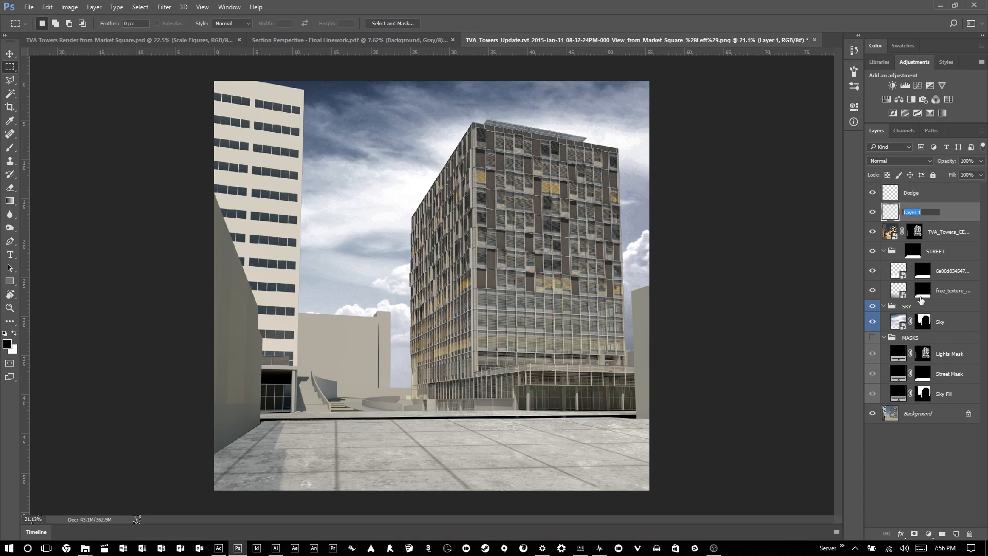
{"action": "type", "text": "Bun"}
{"action": "key", "text": "Return"}
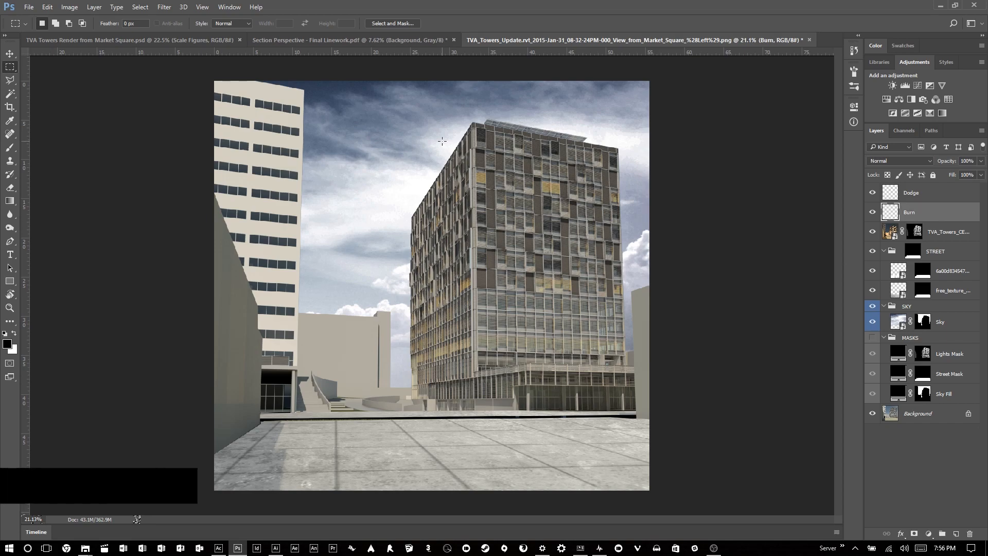
Select the entire canvas on the Burn layer and open the Fill content choices.
{"action": "key", "text": "ctrl+a"}
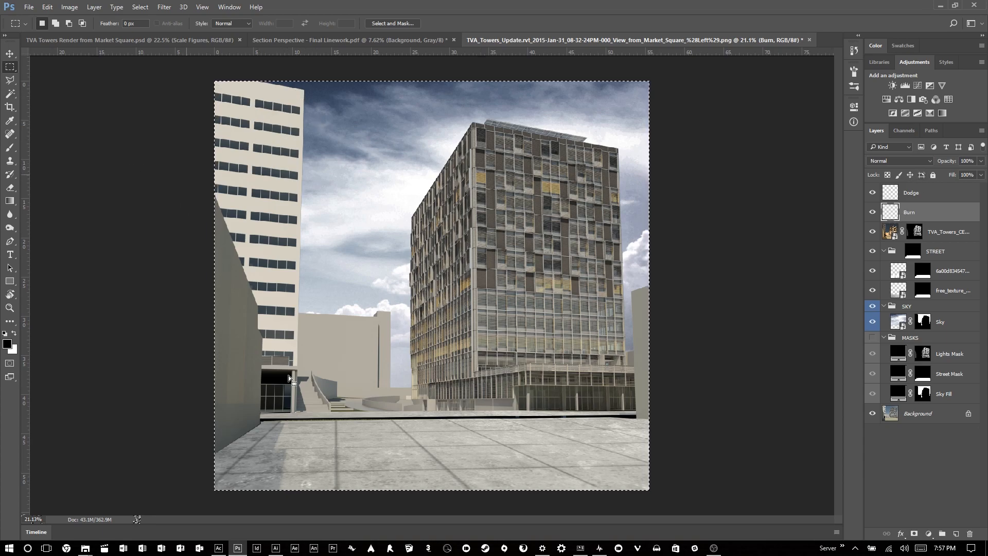
{"action": "right_click", "coordinate": [397, 150]}
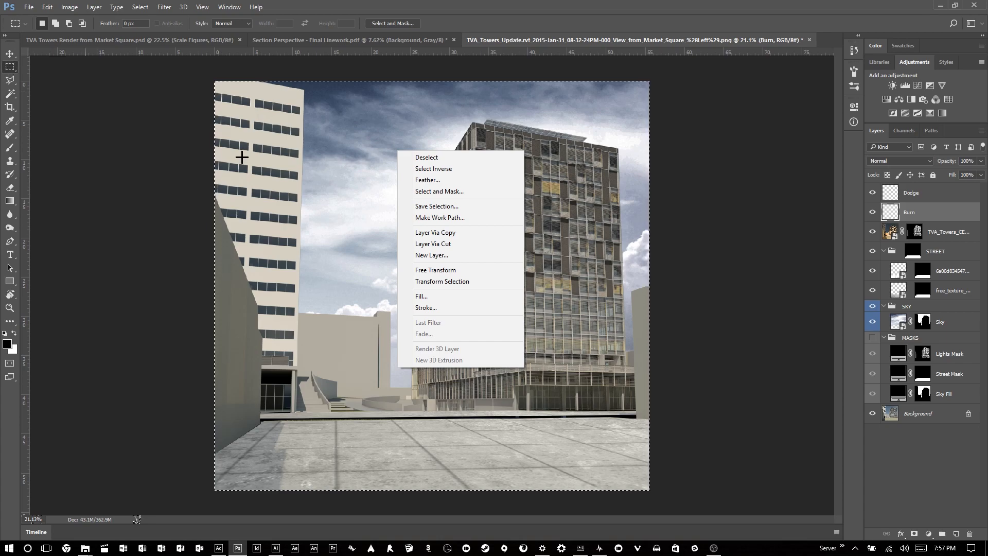
{"action": "left_click", "coordinate": [472, 297]}
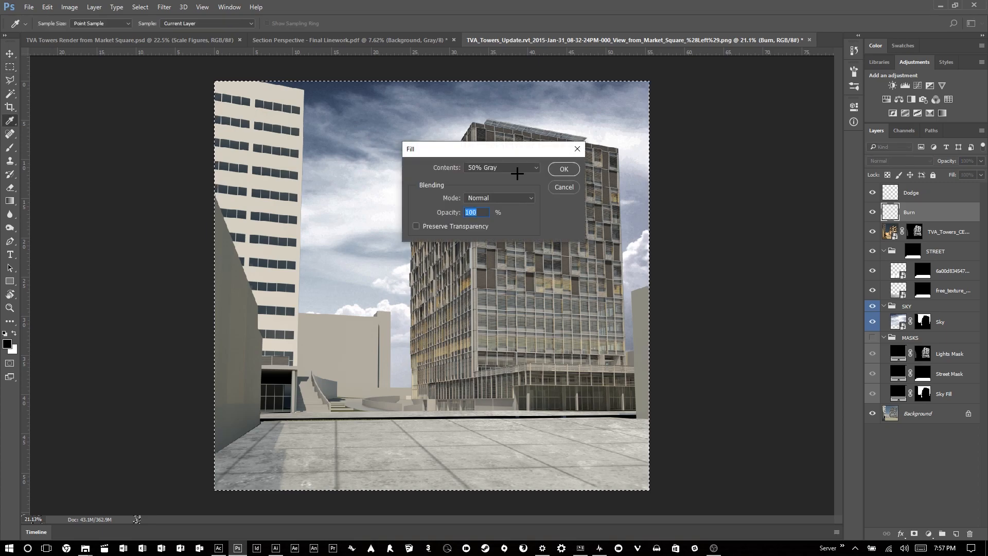
{"action": "left_click", "coordinate": [527, 168]}
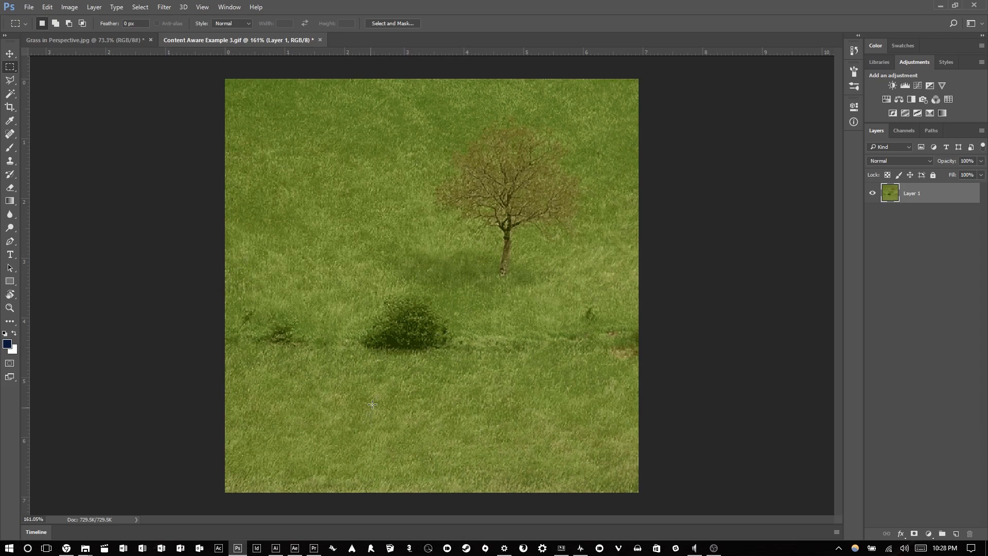
In the Content Aware Example 3.gif grass photo, outline the large dark bush with a lasso selection.
{"action": "left_click", "coordinate": [10, 80]}
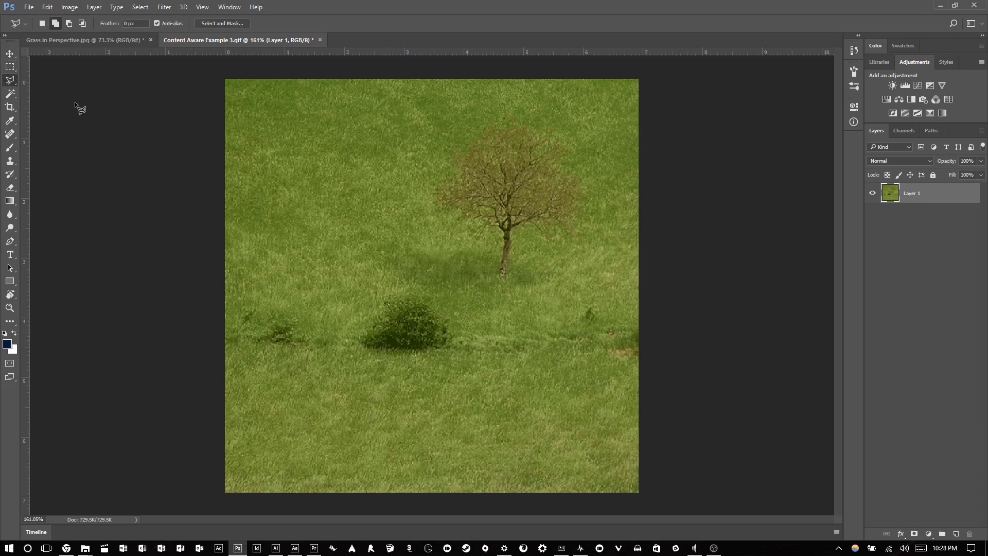
{"action": "scroll", "coordinate": [410, 327], "scroll_direction": "up", "scroll_amount": 2}
{"action": "scroll", "coordinate": [406, 320], "scroll_direction": "up", "scroll_amount": 2}
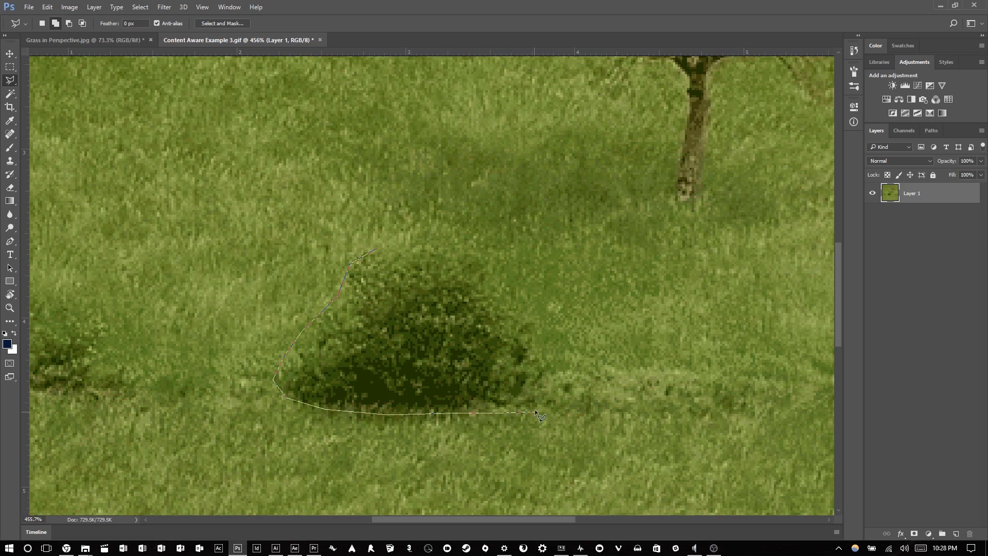
{"action": "left_click", "coordinate": [371, 252]}
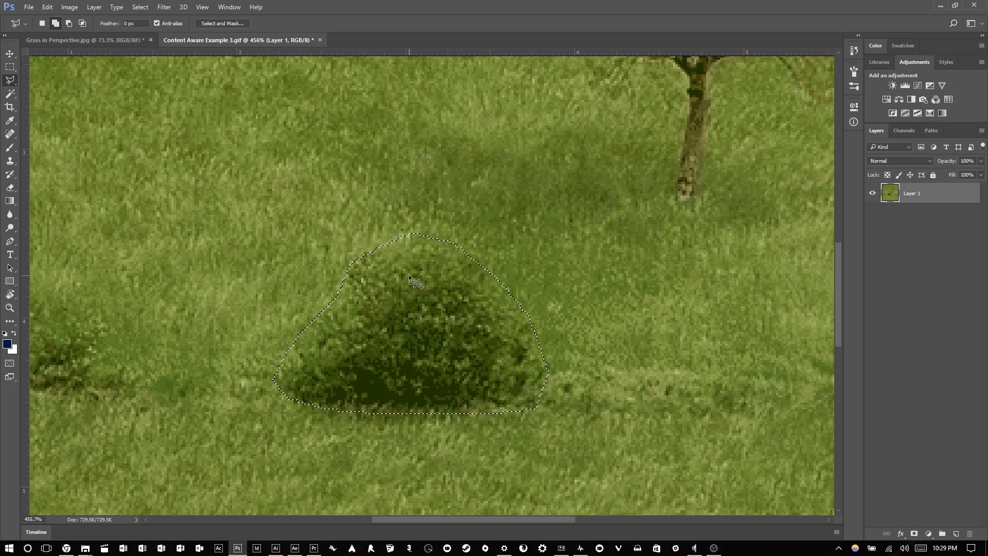
Fill the selected bush area with Content-Aware at Normal mode and 100% opacity, and clear the selection.
{"action": "right_click", "coordinate": [420, 265]}
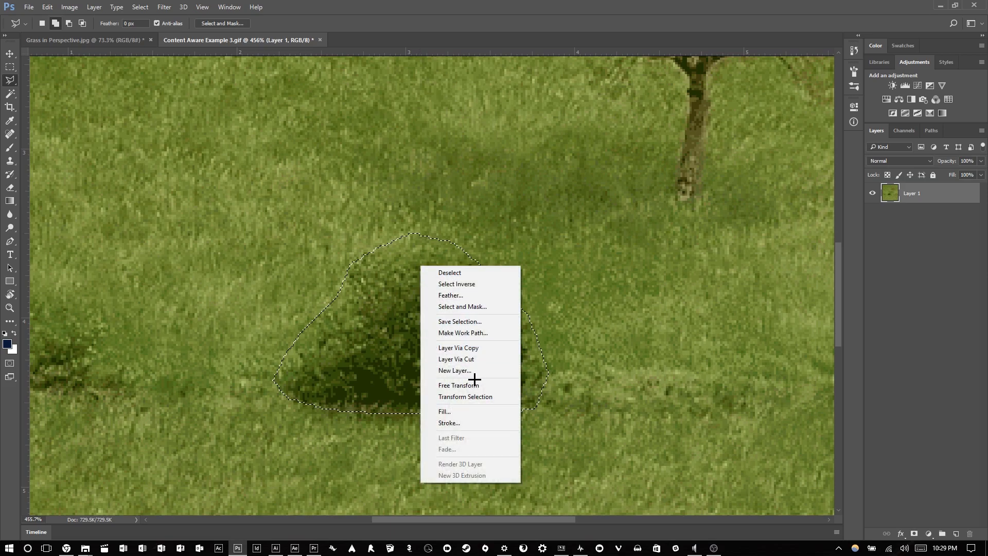
{"action": "left_click", "coordinate": [473, 411]}
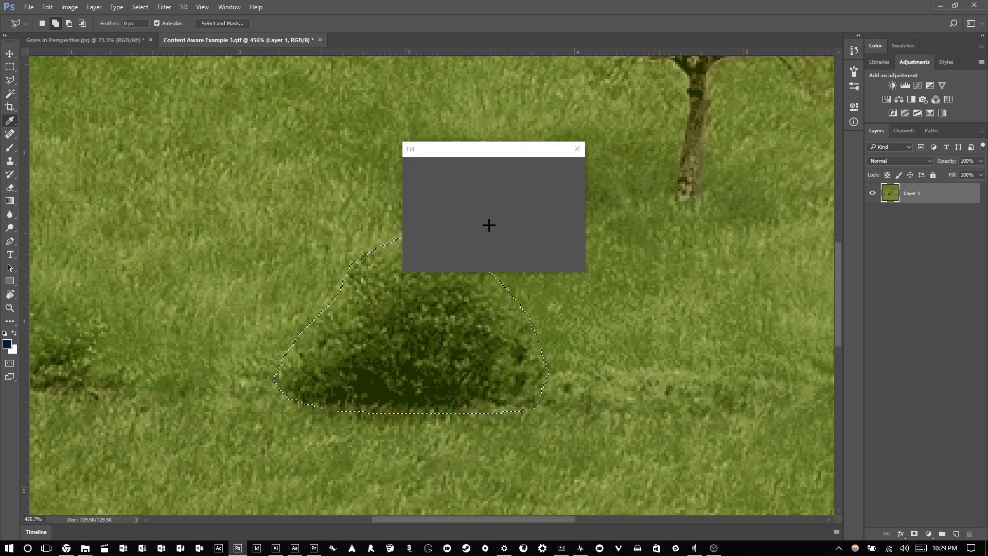
{"action": "left_click_drag", "start_coordinate": [459, 146], "coordinate": [525, 111]}
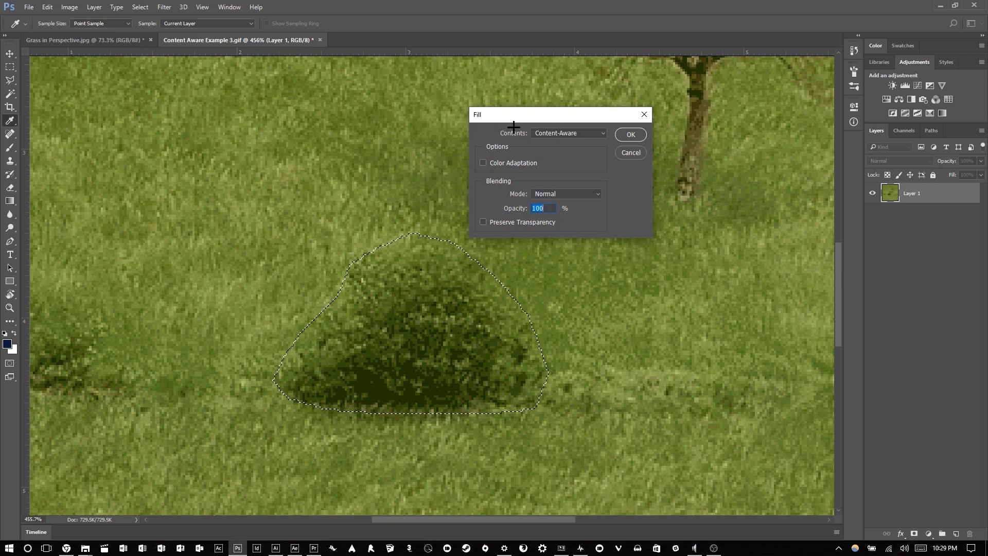
{"action": "left_click", "coordinate": [566, 132]}
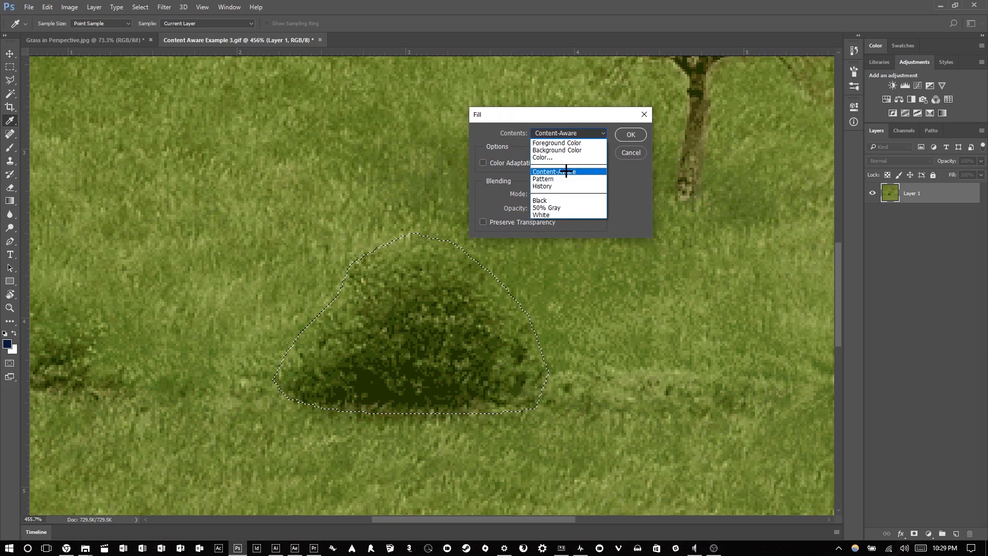
{"action": "left_click", "coordinate": [566, 171]}
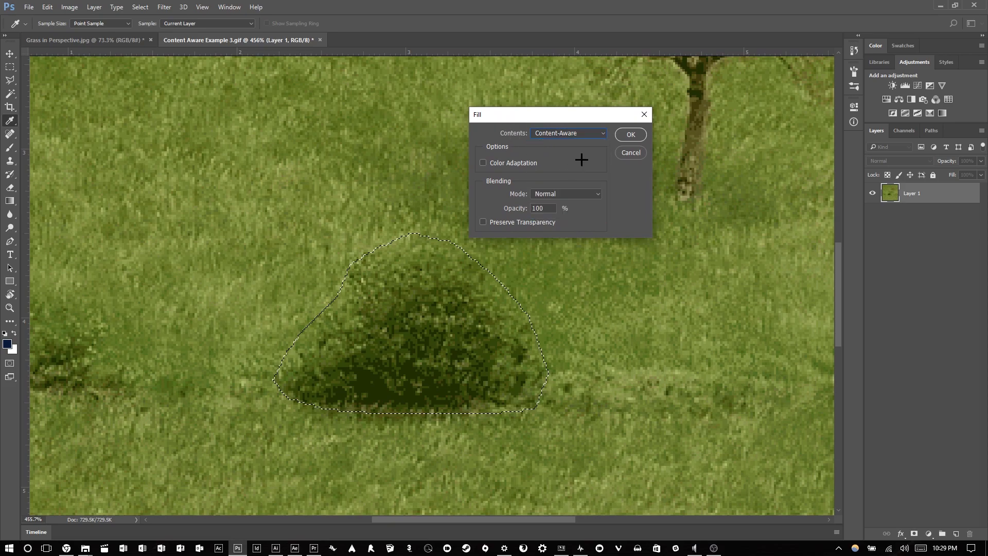
{"action": "left_click", "coordinate": [630, 135]}
{"action": "key", "text": "l"}
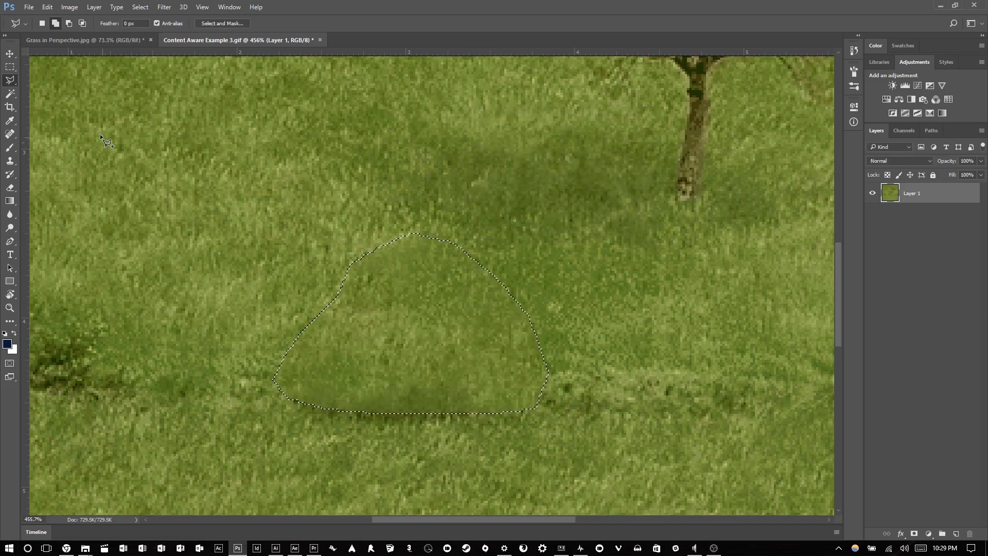
{"action": "left_click", "coordinate": [9, 67]}
{"action": "left_click", "coordinate": [223, 206]}
Clone clean grass over the leftover smudges where the bush stood, using the Clone Stamp.
{"action": "scroll", "coordinate": [345, 305], "scroll_direction": "down", "scroll_amount": 1}
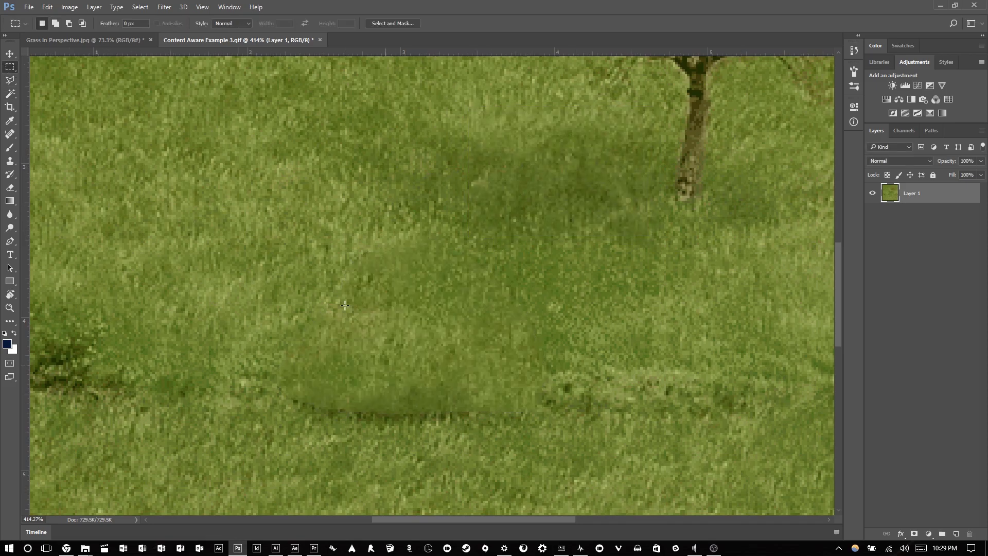
{"action": "scroll", "coordinate": [345, 305], "scroll_direction": "down", "scroll_amount": 3}
{"action": "scroll", "coordinate": [463, 256], "scroll_direction": "up", "scroll_amount": 3}
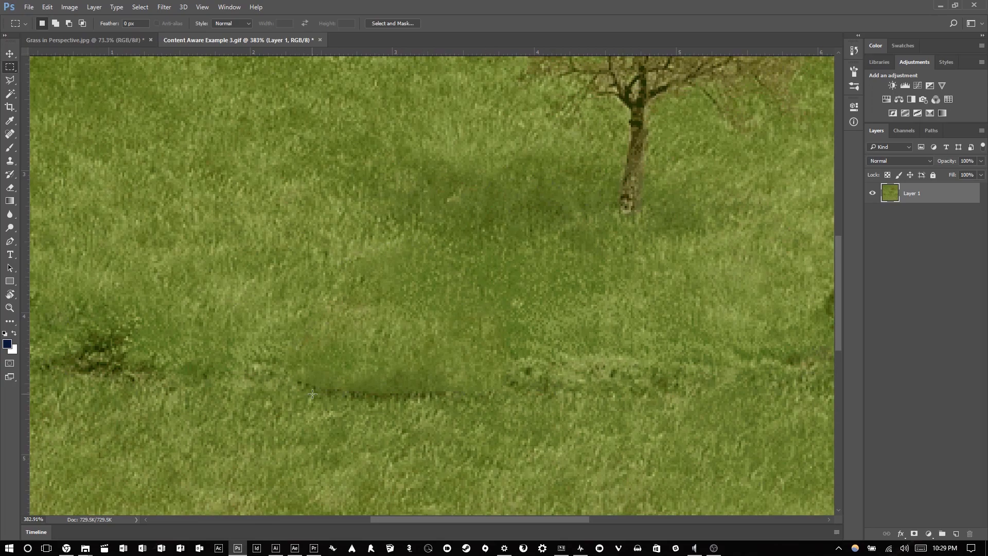
{"action": "left_click", "coordinate": [10, 161]}
{"action": "left_click", "coordinate": [290, 261], "text": "alt"}
{"action": "left_click_drag", "start_coordinate": [316, 366], "coordinate": [301, 356]}
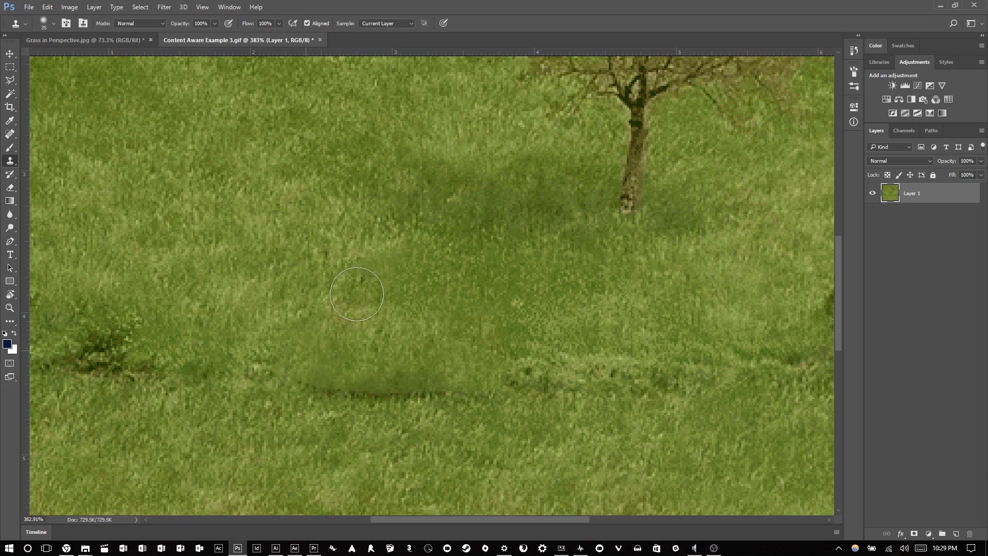
{"action": "mouse_move", "coordinate": [469, 262]}
{"action": "left_mouse_down"}
{"action": "mouse_move", "coordinate": [443, 269]}
{"action": "mouse_move", "coordinate": [485, 322]}
{"action": "left_mouse_up"}
{"action": "scroll", "coordinate": [427, 321], "scroll_direction": "down", "scroll_amount": 3}
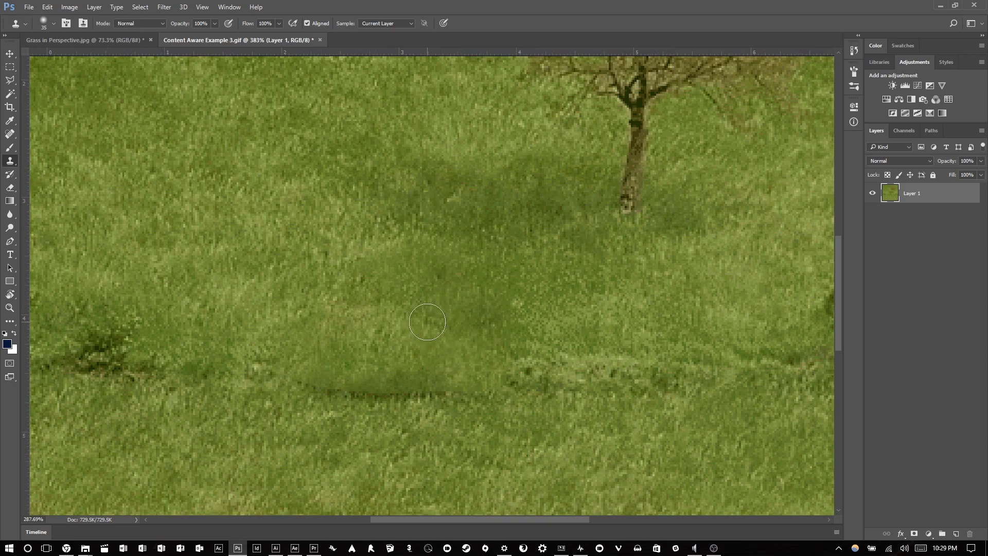
{"action": "scroll", "coordinate": [427, 322], "scroll_direction": "down", "scroll_amount": 5}
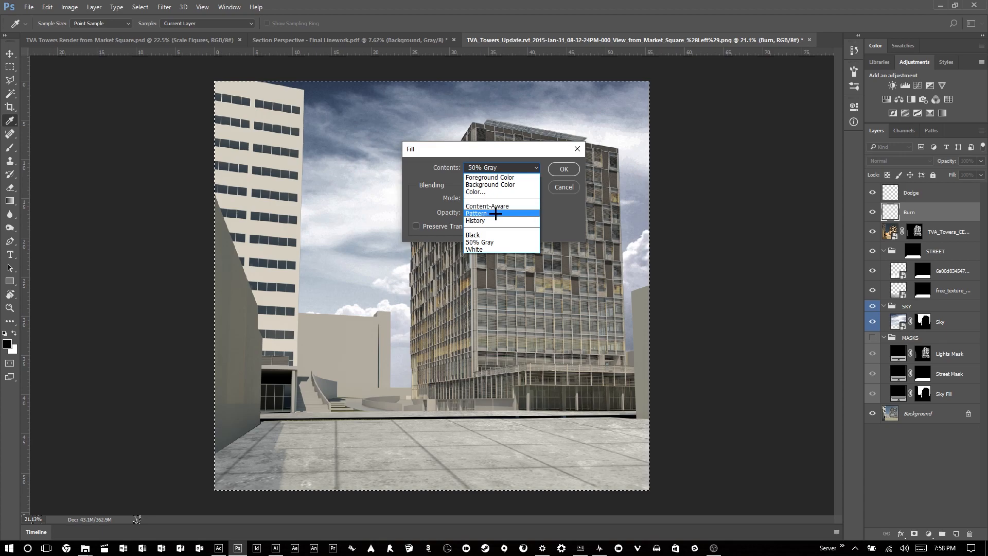
Back in the TVA Towers render, fill the Burn layer with 50% Gray at Normal mode and 100% opacity.
{"action": "left_click", "coordinate": [499, 241]}
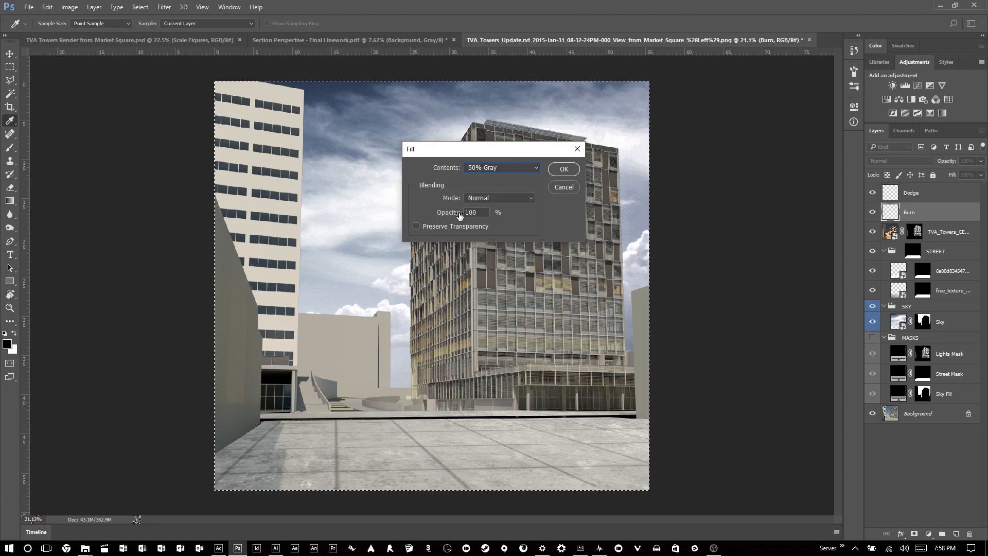
{"action": "left_click", "coordinate": [565, 169]}
{"action": "key", "text": "m"}
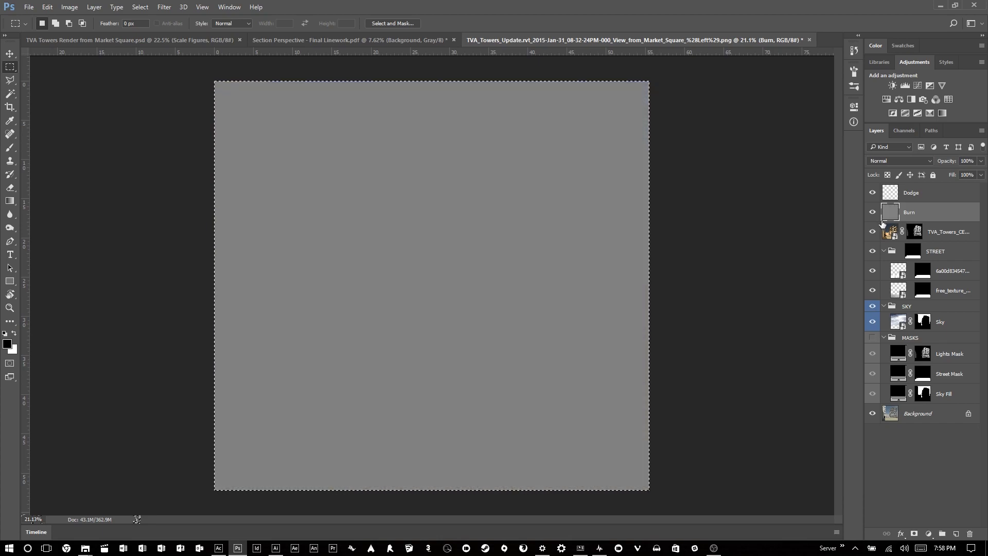
Fill the Dodge layer with 50% Gray at Normal mode and 100% opacity.
{"action": "left_click", "coordinate": [902, 193]}
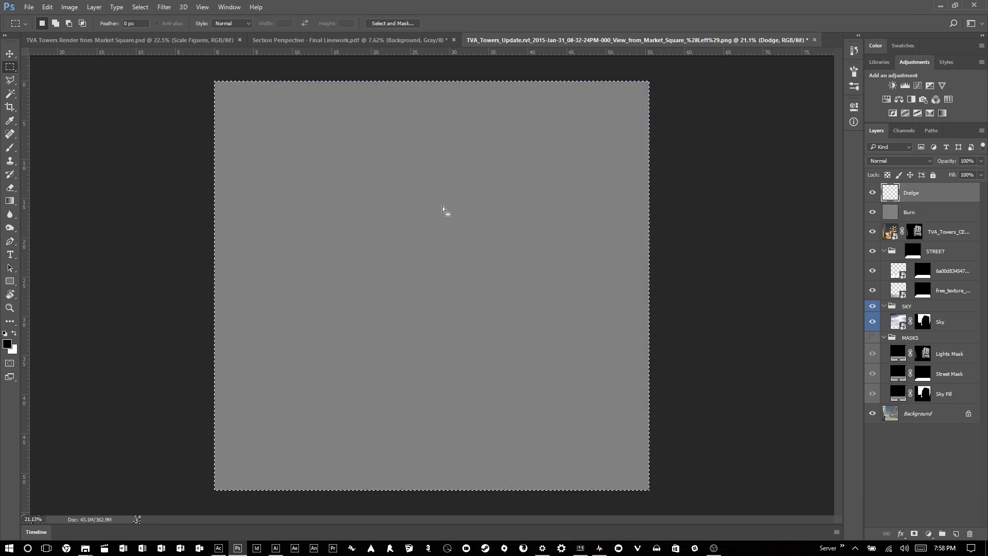
{"action": "right_click", "coordinate": [471, 200]}
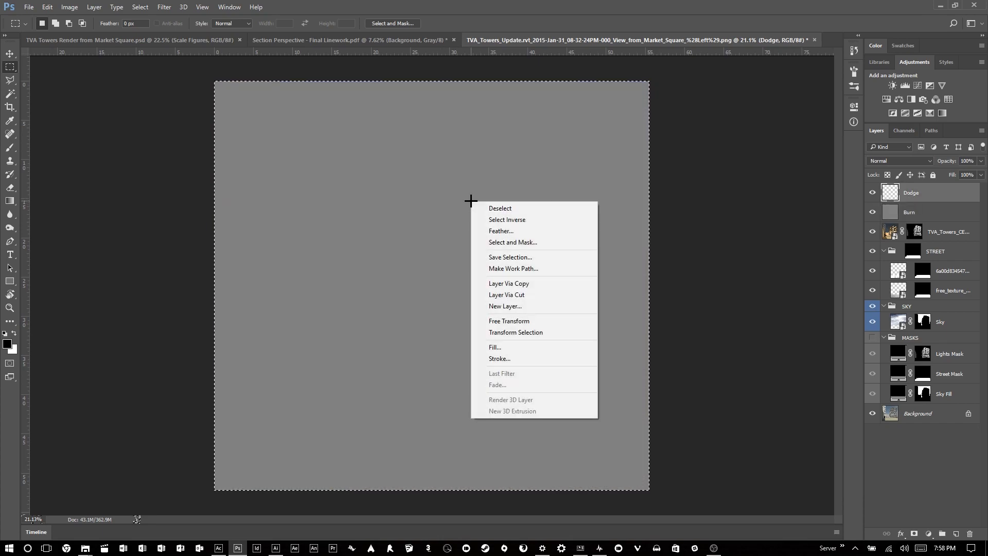
{"action": "left_click", "coordinate": [535, 347]}
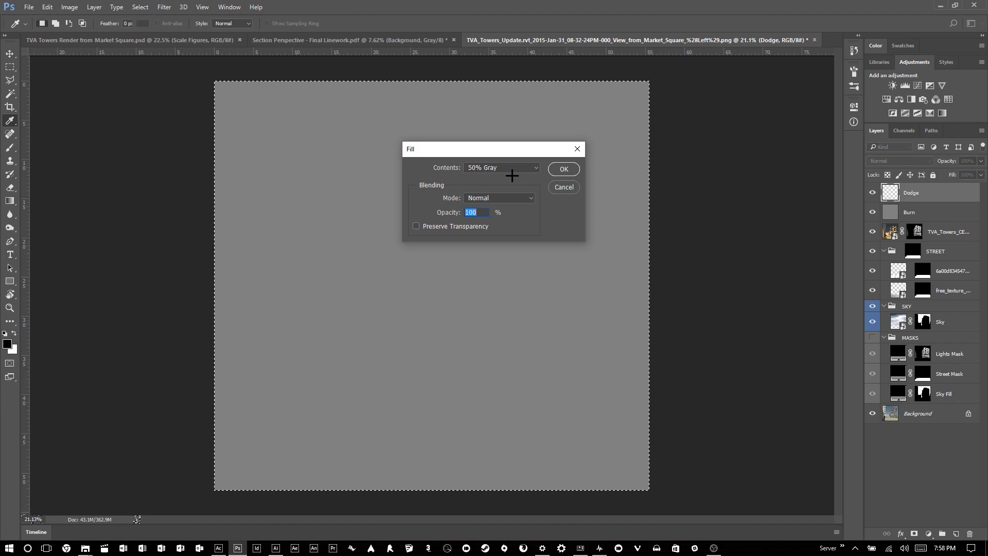
{"action": "key", "text": "Return"}
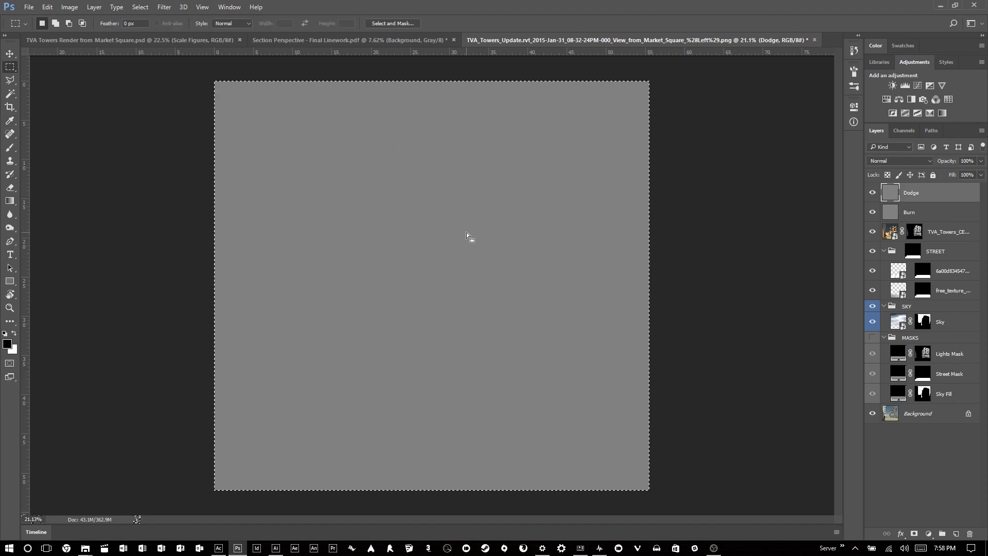
Set the Dodge and Burn layers to Overlay blend mode together, and clear the canvas selection.
{"action": "left_click", "coordinate": [914, 214], "text": "shift"}
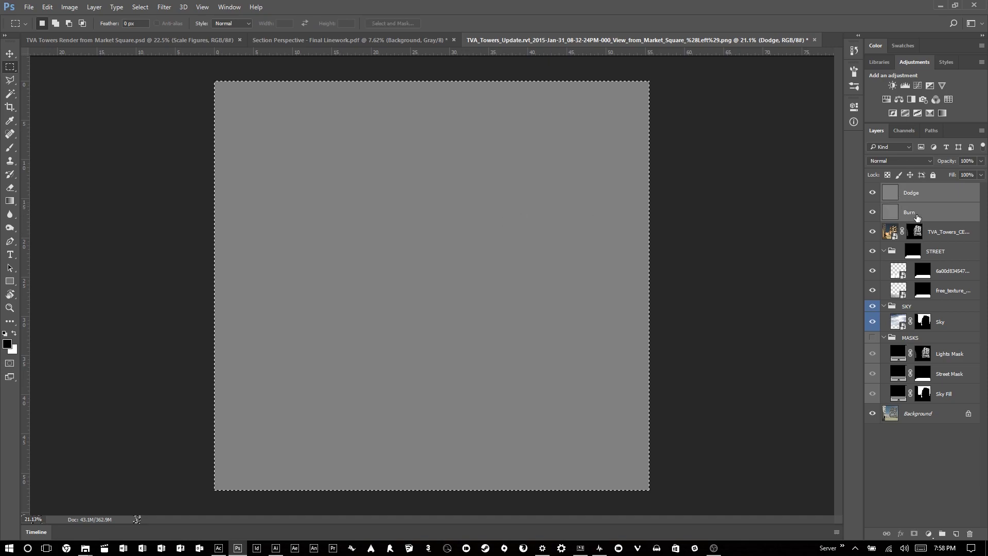
{"action": "left_click", "coordinate": [920, 160]}
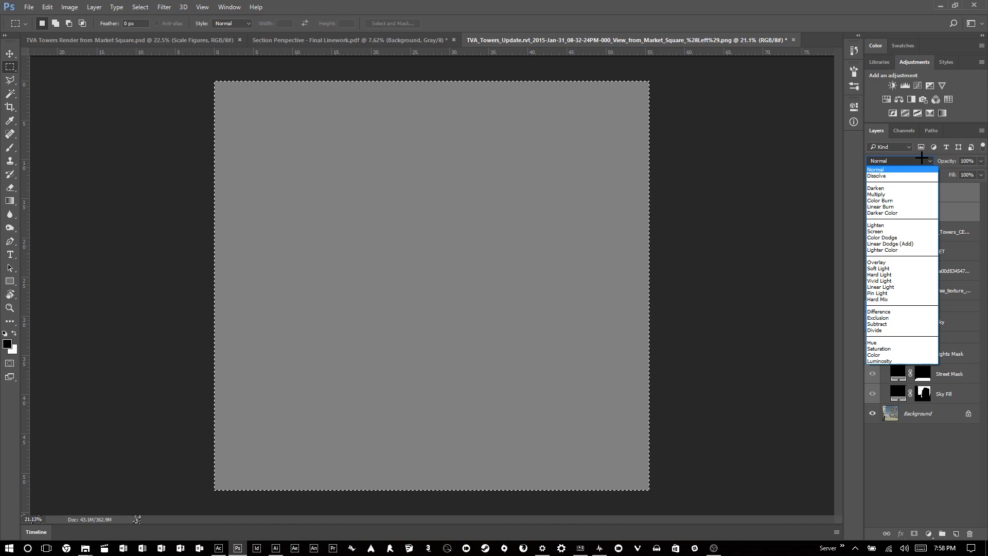
{"action": "left_click", "coordinate": [898, 261]}
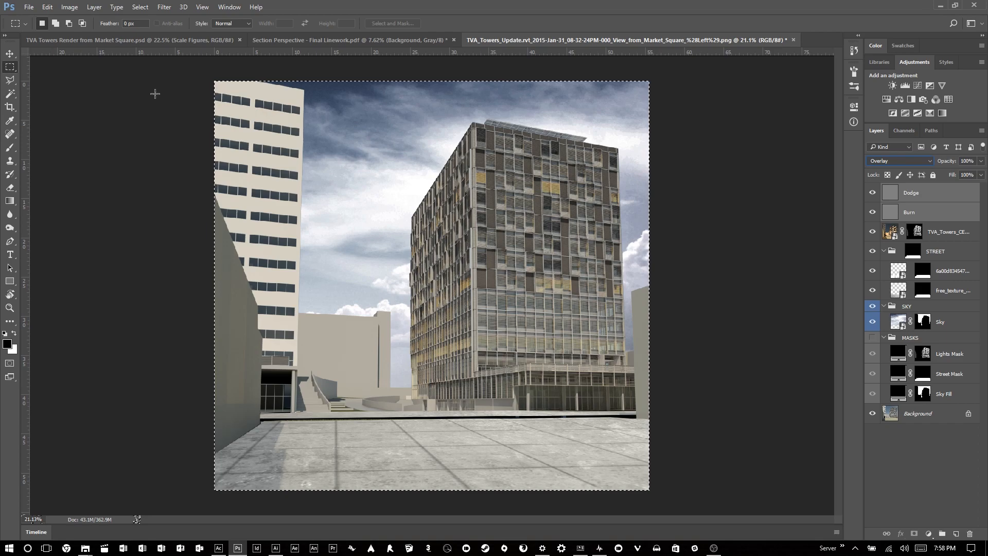
{"action": "key", "text": "ctrl+d"}
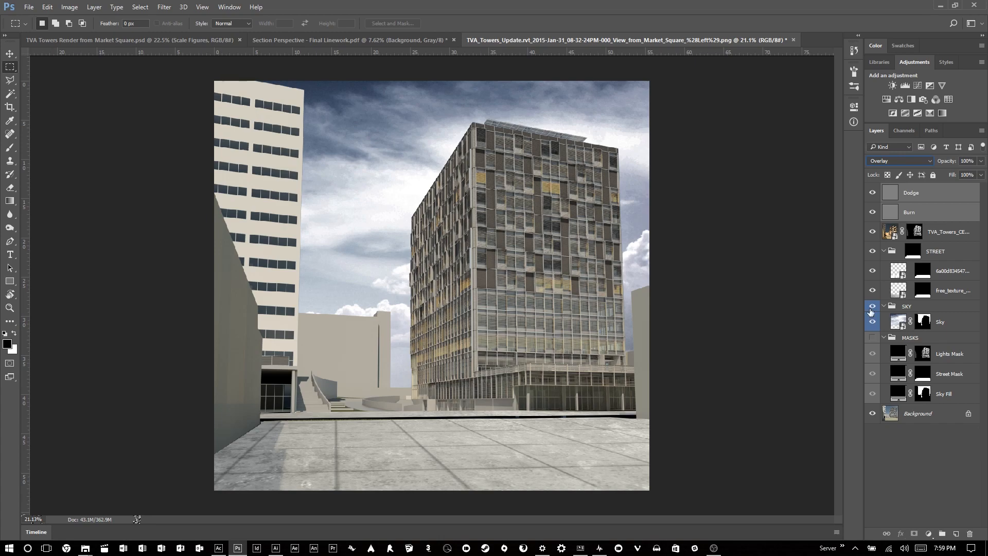
On the Burn layer, darken the far edge of the plaza paving with the Burn tool at brush size 500.
{"action": "left_click", "coordinate": [932, 212]}
{"action": "left_click", "coordinate": [933, 212]}
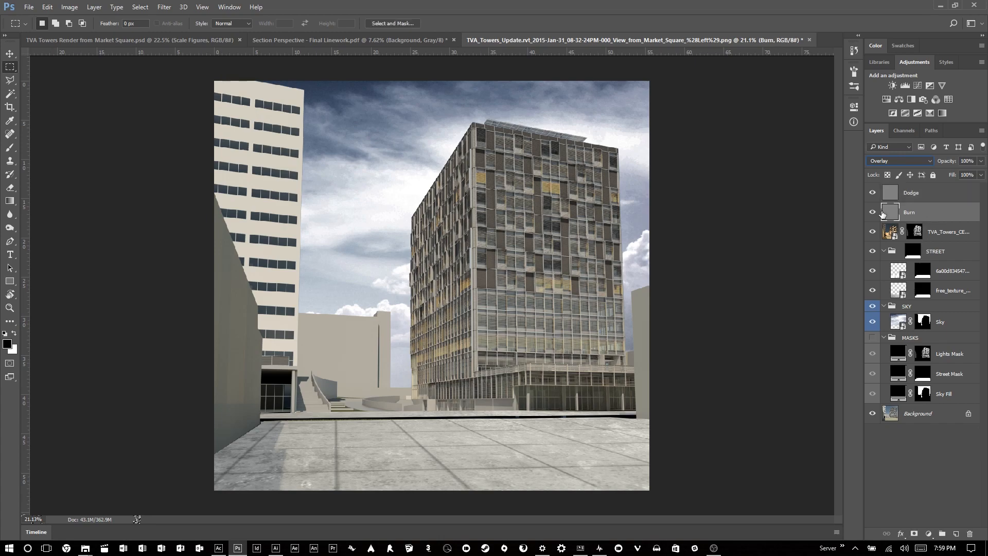
{"action": "left_click", "coordinate": [9, 227]}
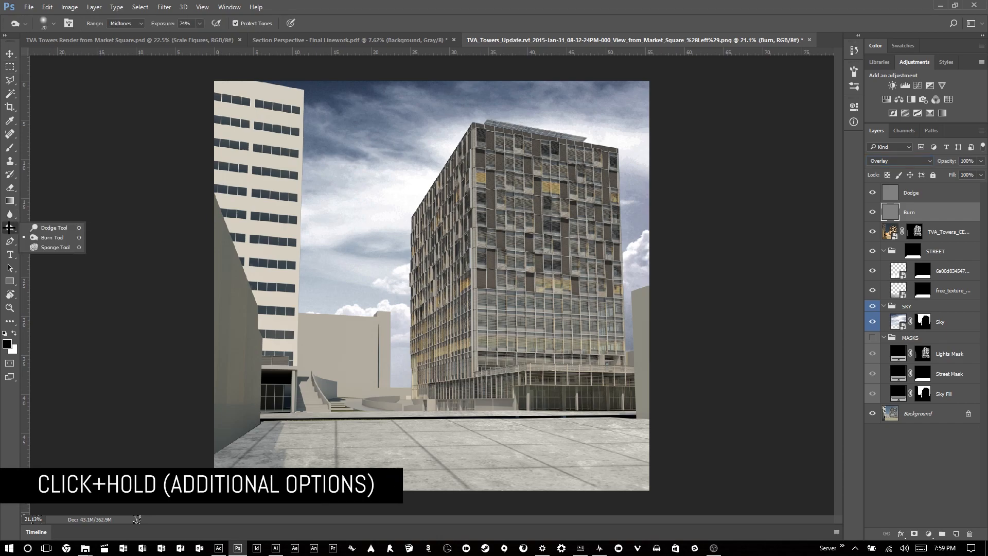
{"action": "left_click", "coordinate": [53, 237]}
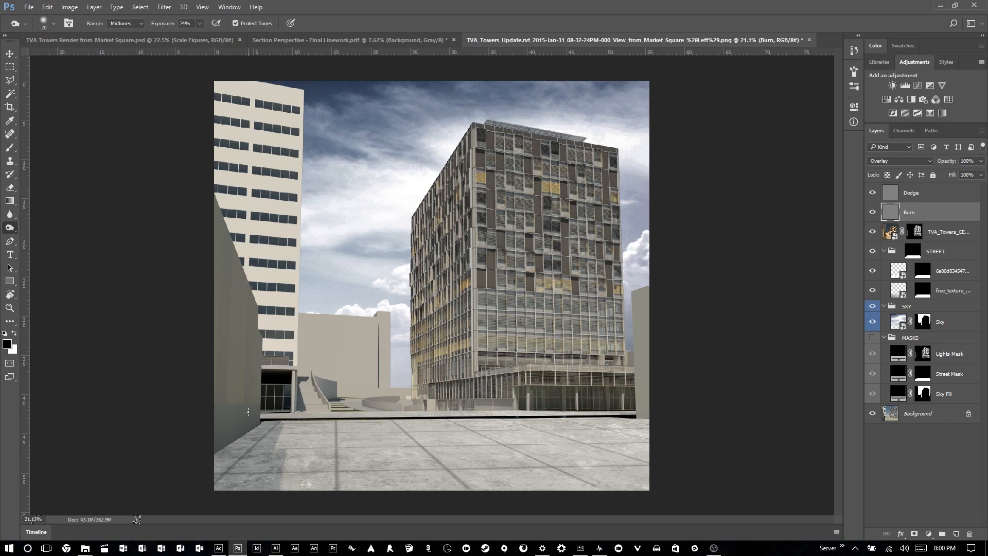
{"action": "key", "text": "bracketleft"}
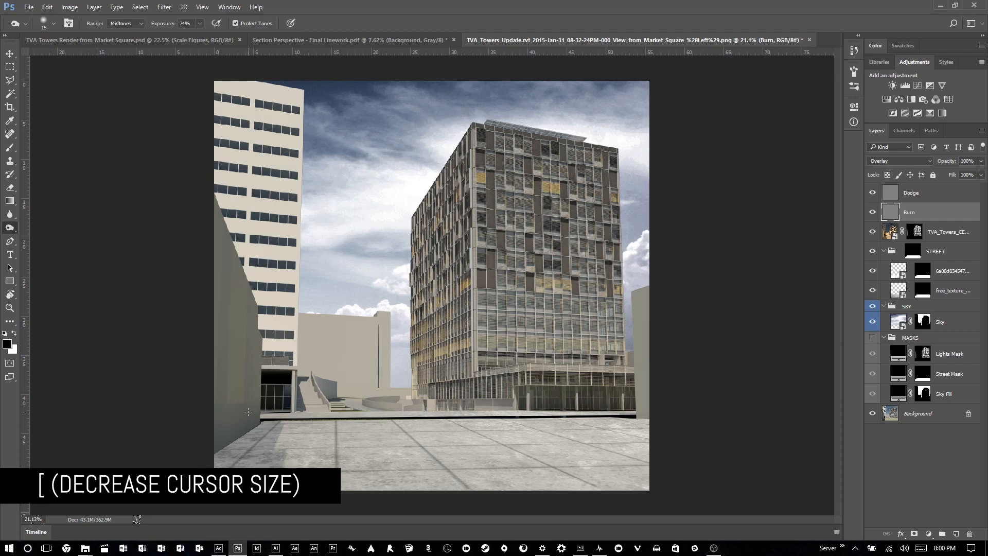
{"action": "key", "text": "bracketright"}
{"action": "key", "text": "bracketright"}
{"action": "key", "text": "bracketright"}
{"action": "key", "text": "bracketright"}
{"action": "key", "text": "bracketright"}
{"action": "key", "text": "bracketright"}
{"action": "key", "text": "bracketright"}
{"action": "key", "text": "bracketright"}
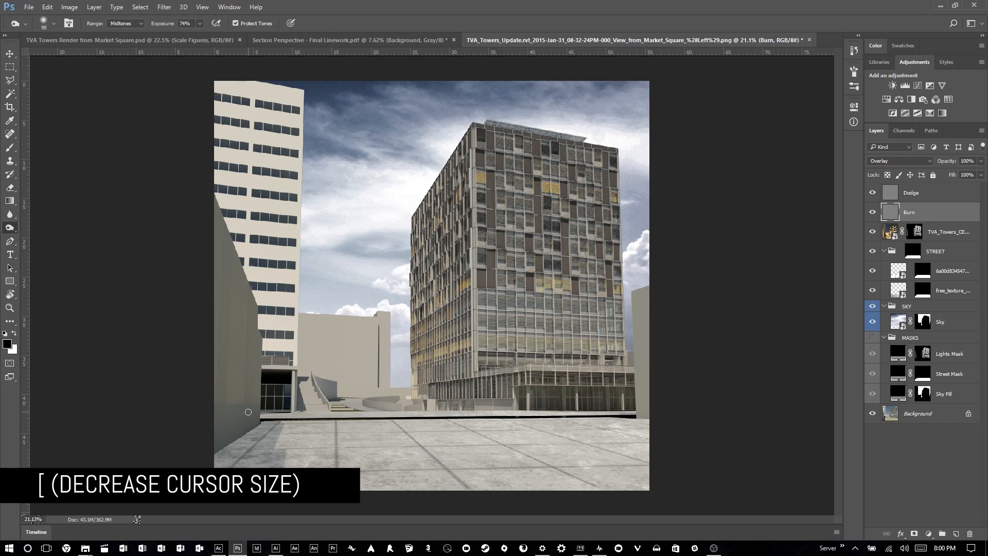
{"action": "key", "text": "bracketright"}
{"action": "key", "text": "bracketright"}
{"action": "key", "text": "bracketright"}
{"action": "key", "text": "bracketright"}
{"action": "key", "text": "bracketright"}
{"action": "key", "text": "bracketright"}
{"action": "key", "text": "bracketright"}
{"action": "key", "text": "bracketright"}
{"action": "key", "text": "bracketright"}
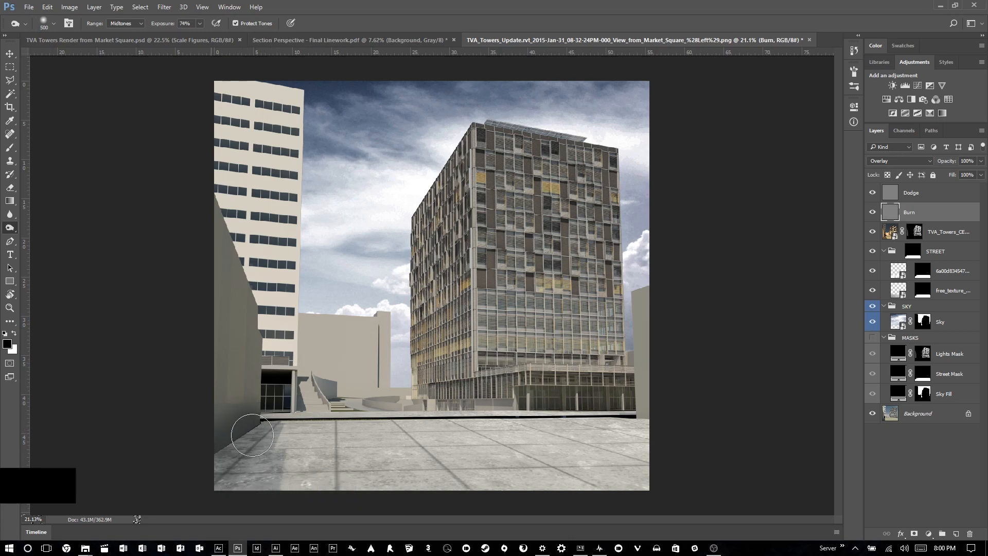
{"action": "mouse_move", "coordinate": [252, 435]}
{"action": "left_mouse_down"}
{"action": "mouse_move", "coordinate": [272, 422]}
{"action": "mouse_move", "coordinate": [334, 417]}
{"action": "mouse_move", "coordinate": [643, 403]}
{"action": "mouse_move", "coordinate": [661, 419]}
{"action": "mouse_move", "coordinate": [636, 426]}
{"action": "mouse_move", "coordinate": [645, 419]}
{"action": "left_mouse_up"}
Burn back across the plaza's far edge at size 500 and darken the ground in front of the main tower's base.
{"action": "key", "text": "bracketleft"}
{"action": "key", "text": "bracketleft"}
{"action": "key", "text": "bracketleft"}
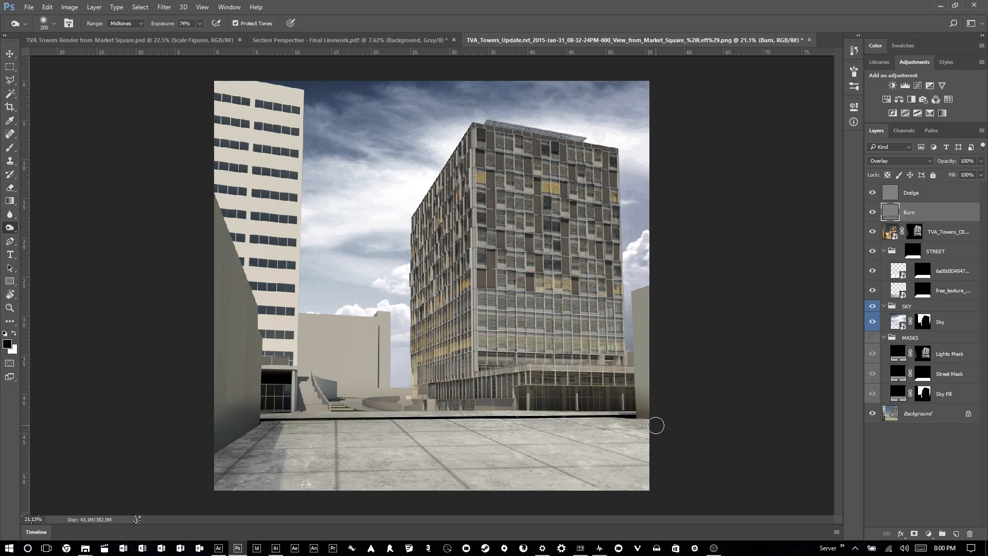
{"action": "key", "text": "bracketright"}
{"action": "key", "text": "bracketright"}
{"action": "key", "text": "bracketright"}
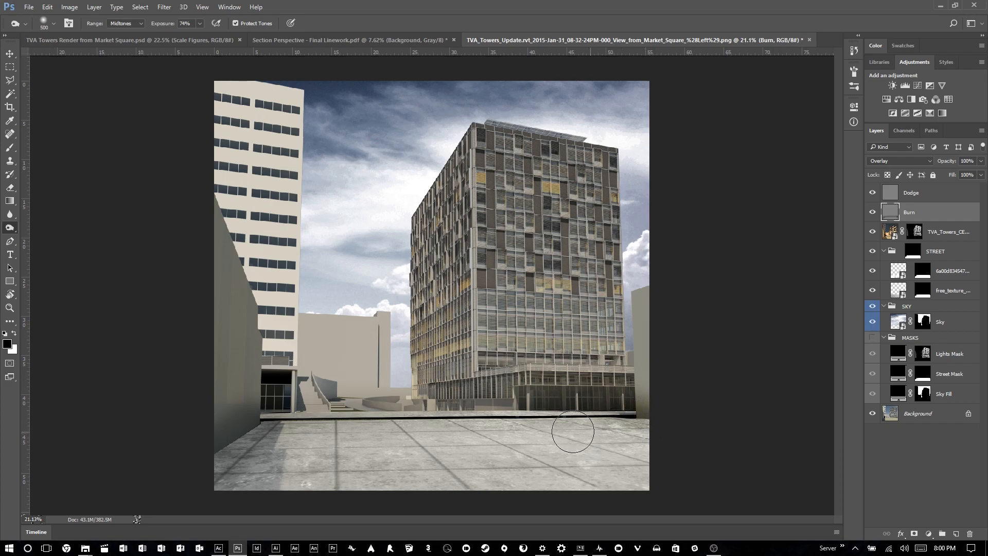
{"action": "left_click_drag", "start_coordinate": [573, 431], "coordinate": [277, 442]}
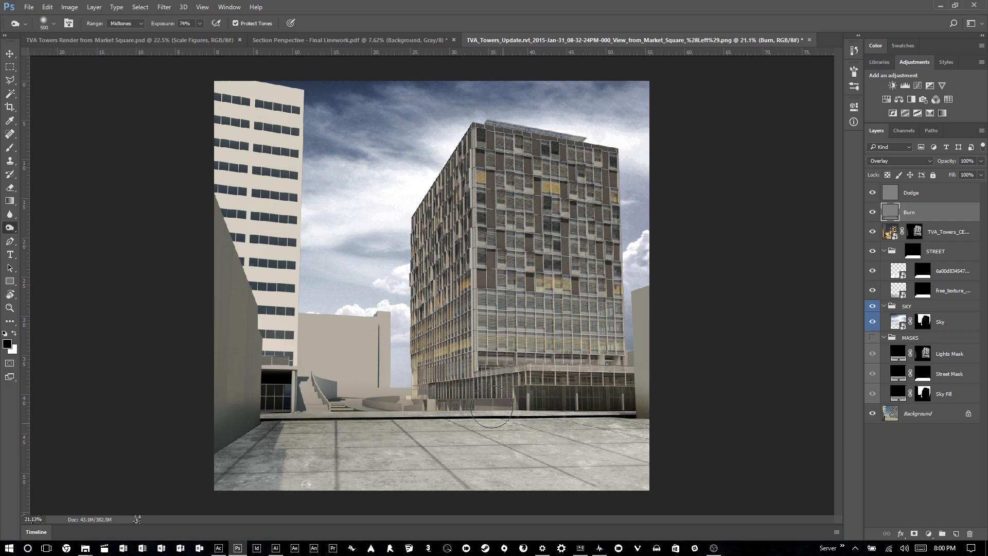
{"action": "left_click_drag", "start_coordinate": [446, 410], "coordinate": [493, 408]}
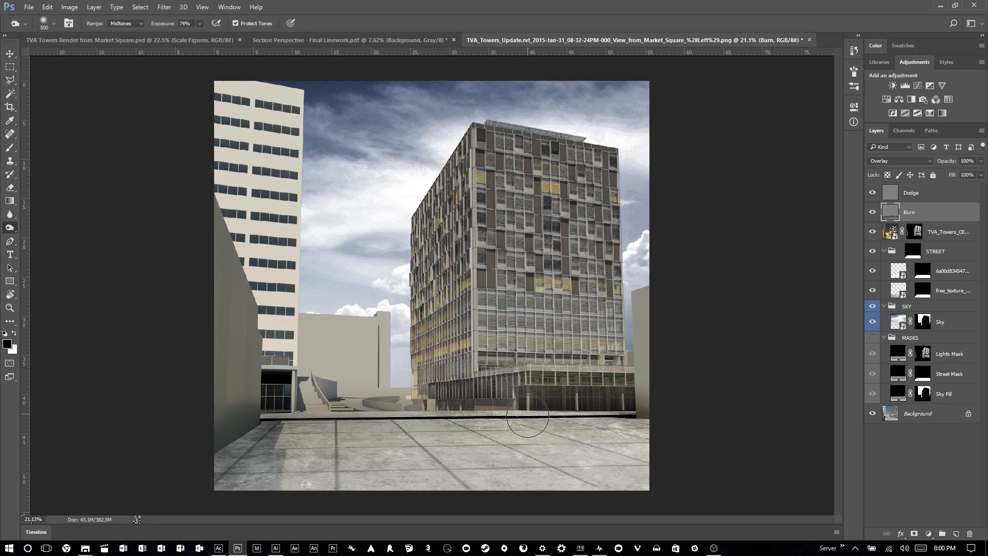
Reduce the Burn brush to size 200 and 40% exposure, and darken the ground around the background stairs and ramp.
{"action": "key", "text": "bracketleft"}
{"action": "key", "text": "bracketleft"}
{"action": "key", "text": "bracketleft"}
{"action": "left_click_drag", "start_coordinate": [191, 23], "coordinate": [179, 24]}
{"action": "mouse_move", "coordinate": [284, 400]}
{"action": "left_mouse_down"}
{"action": "mouse_move", "coordinate": [273, 417]}
{"action": "mouse_move", "coordinate": [410, 401]}
{"action": "left_mouse_up"}
With a smaller Burn brush, darken the curved ramp wall and the narrow vertical recess on the background building.
{"action": "scroll", "coordinate": [410, 404], "scroll_direction": "up", "scroll_amount": 8}
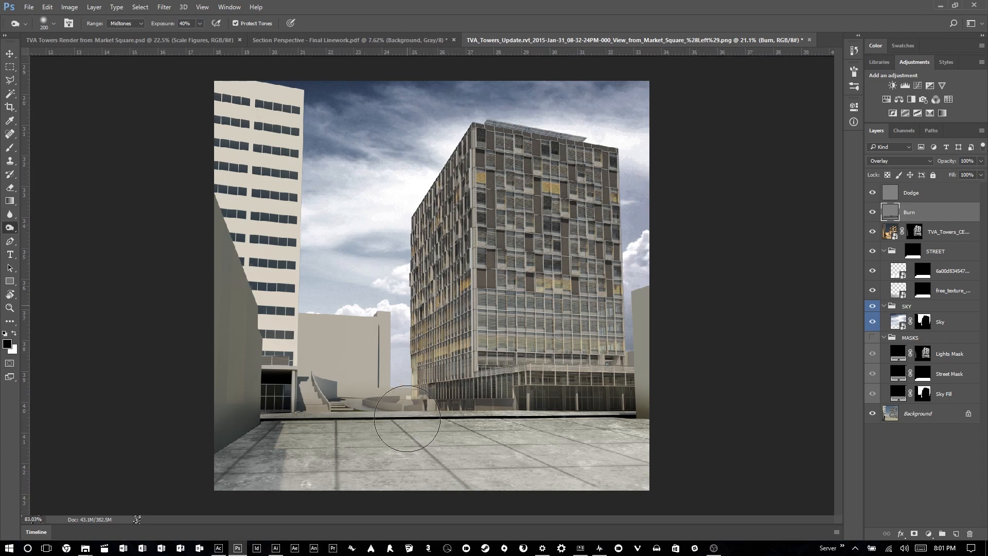
{"action": "key", "text": "bracketleft"}
{"action": "key", "text": "bracketleft"}
{"action": "key", "text": "bracketleft"}
{"action": "key", "text": "bracketleft"}
{"action": "key", "text": "bracketleft"}
{"action": "key", "text": "bracketleft"}
{"action": "scroll", "coordinate": [399, 422], "scroll_direction": "up", "scroll_amount": 1}
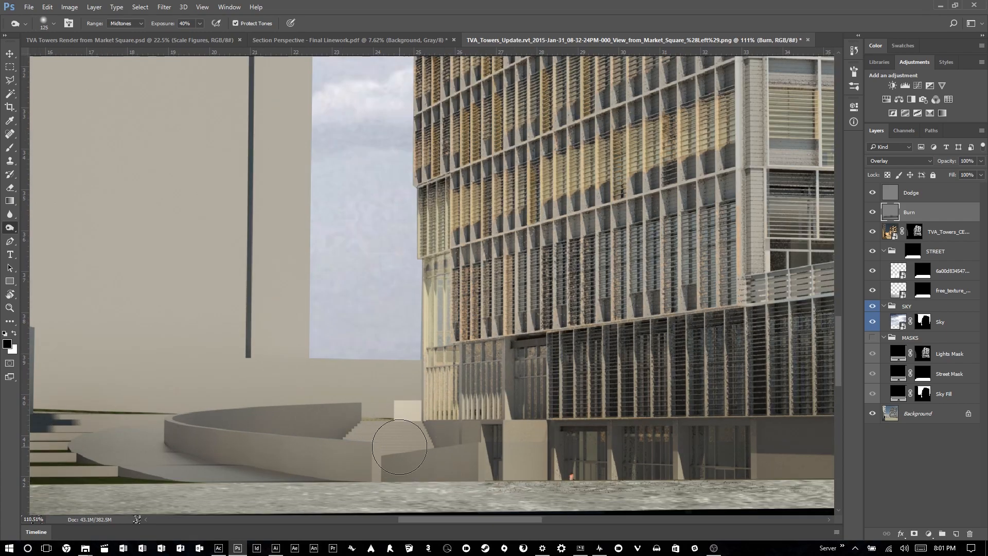
{"action": "left_click_drag", "start_coordinate": [355, 426], "coordinate": [211, 424]}
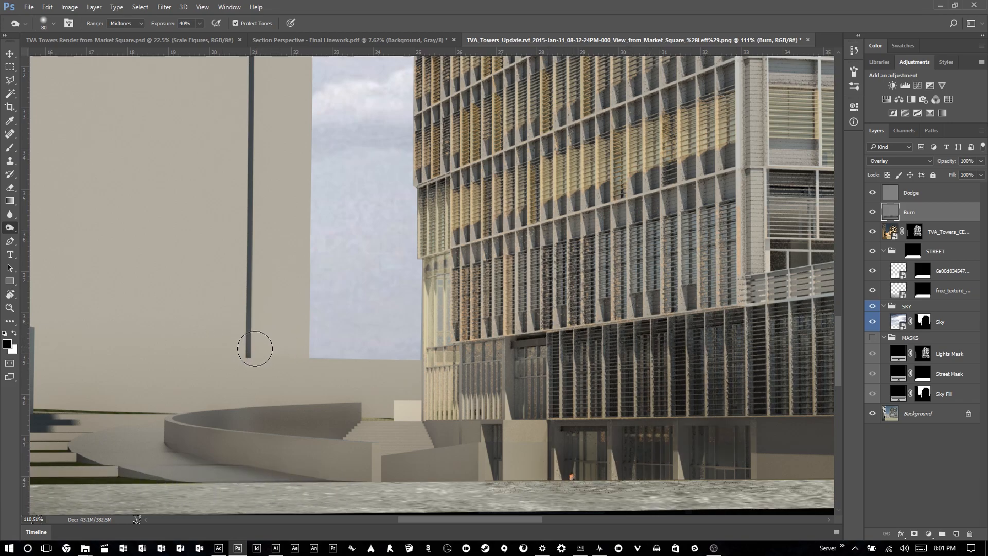
{"action": "left_click_drag", "start_coordinate": [254, 346], "coordinate": [248, 263]}
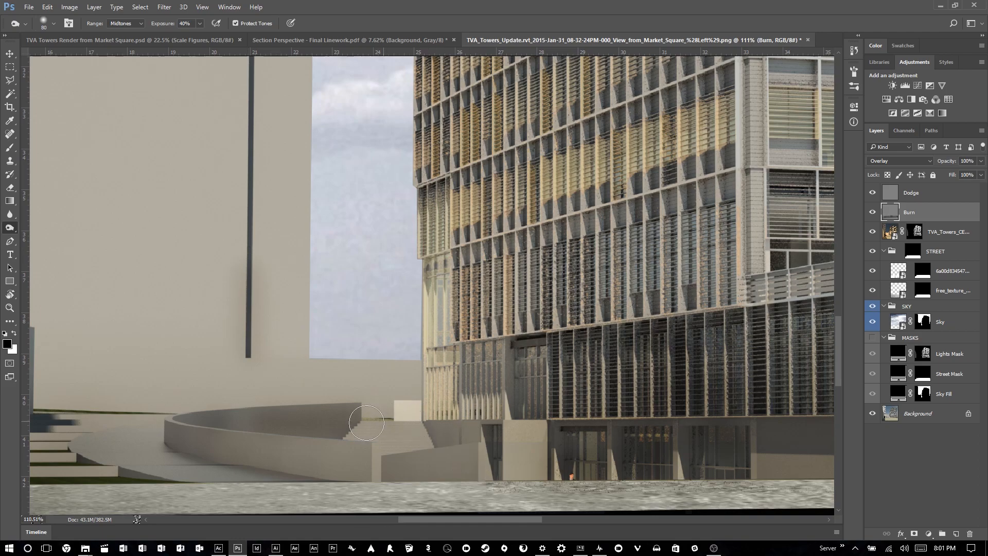
Burn a straight line along the base of the buildings, ending at the far-right wall.
{"action": "scroll", "coordinate": [408, 421], "scroll_direction": "down", "scroll_amount": 5}
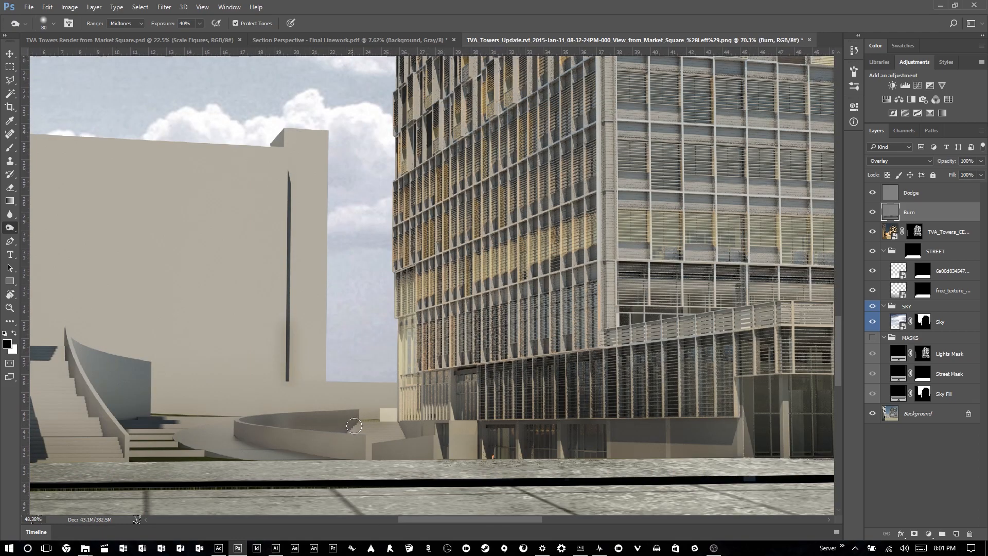
{"action": "scroll", "coordinate": [388, 442], "scroll_direction": "down", "scroll_amount": 2}
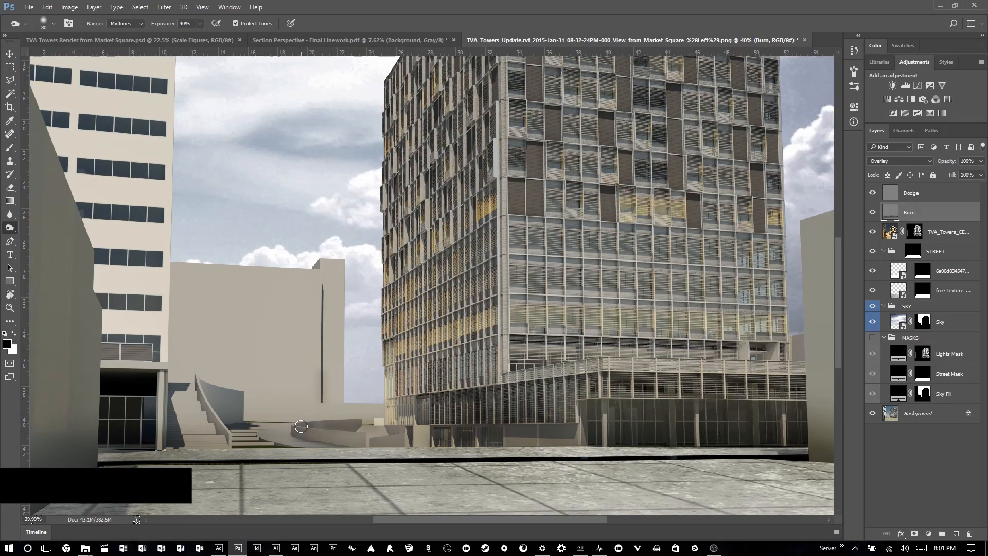
{"action": "left_click", "coordinate": [808, 446], "text": "shift"}
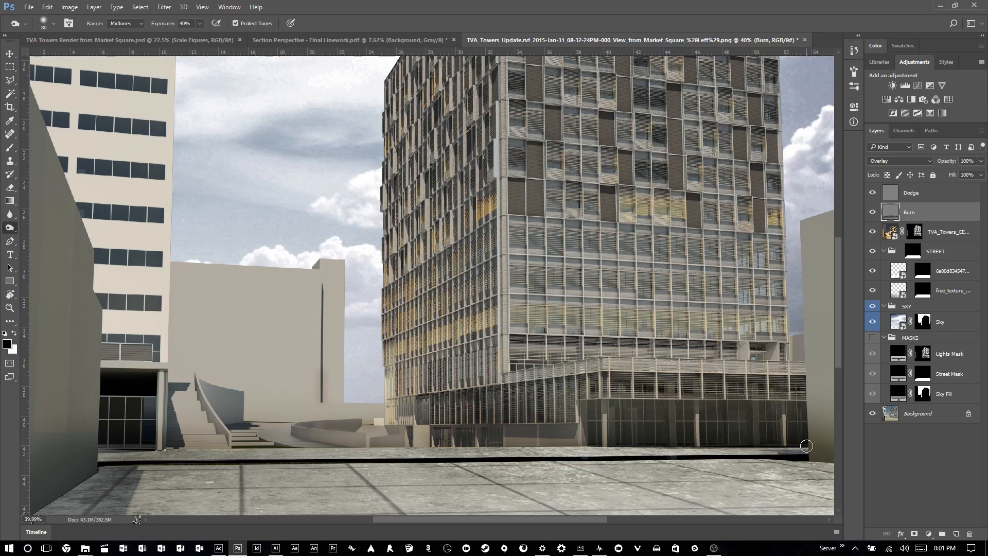
{"action": "scroll", "coordinate": [207, 281], "scroll_direction": "down", "scroll_amount": 1}
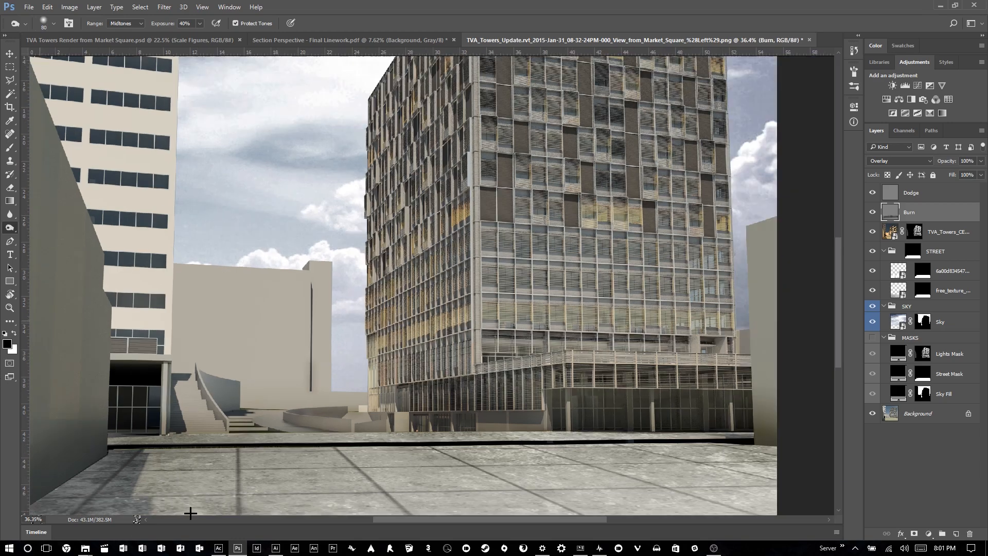
{"action": "scroll", "coordinate": [330, 337], "scroll_direction": "down", "scroll_amount": 1}
{"action": "scroll", "coordinate": [330, 337], "scroll_direction": "down", "scroll_amount": 5}
{"action": "scroll", "coordinate": [389, 418], "scroll_direction": "up", "scroll_amount": 1}
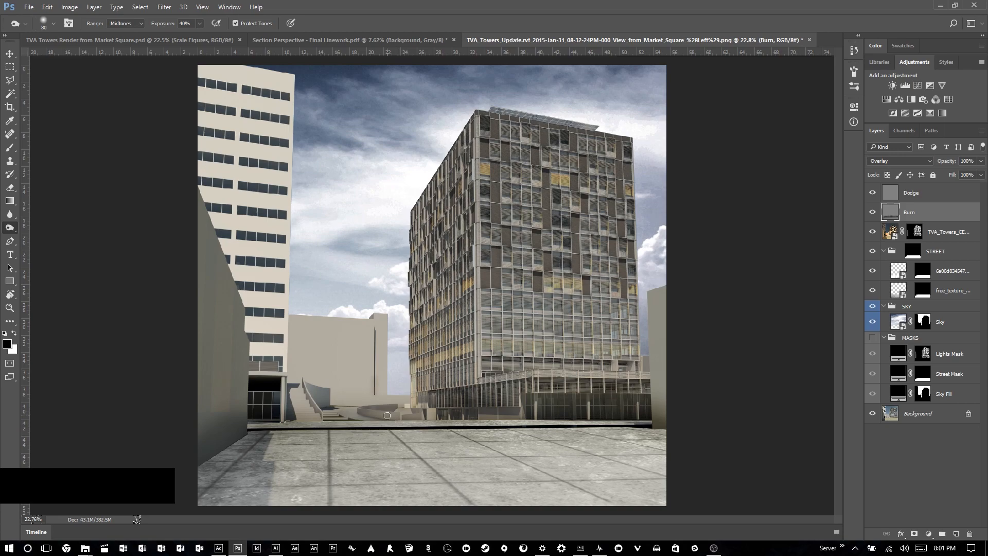
{"action": "scroll", "coordinate": [391, 415], "scroll_direction": "down", "scroll_amount": 1}
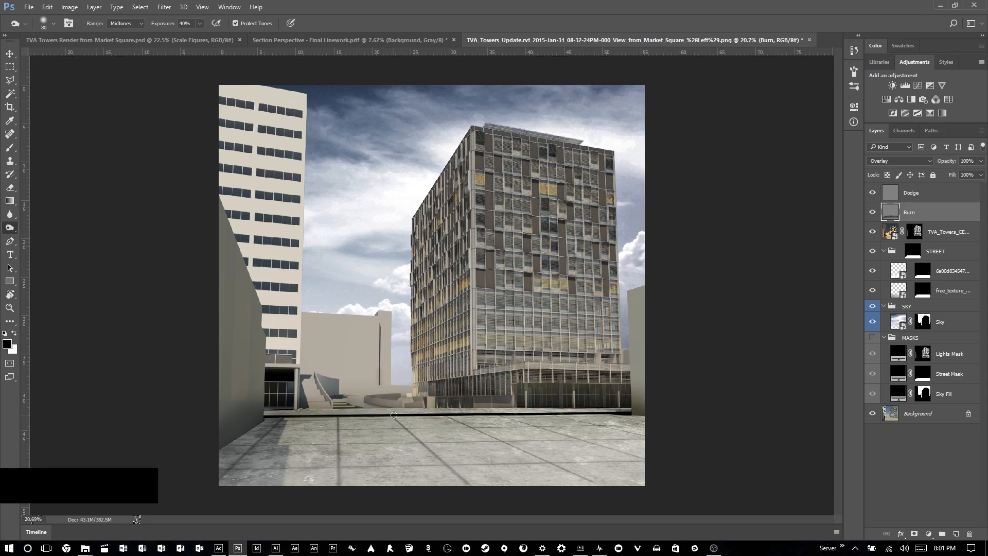
Darken the plaza's paving joints with straight Burn strokes toward the image edges, and undo the last stroke.
{"action": "left_click", "coordinate": [471, 486], "text": "shift"}
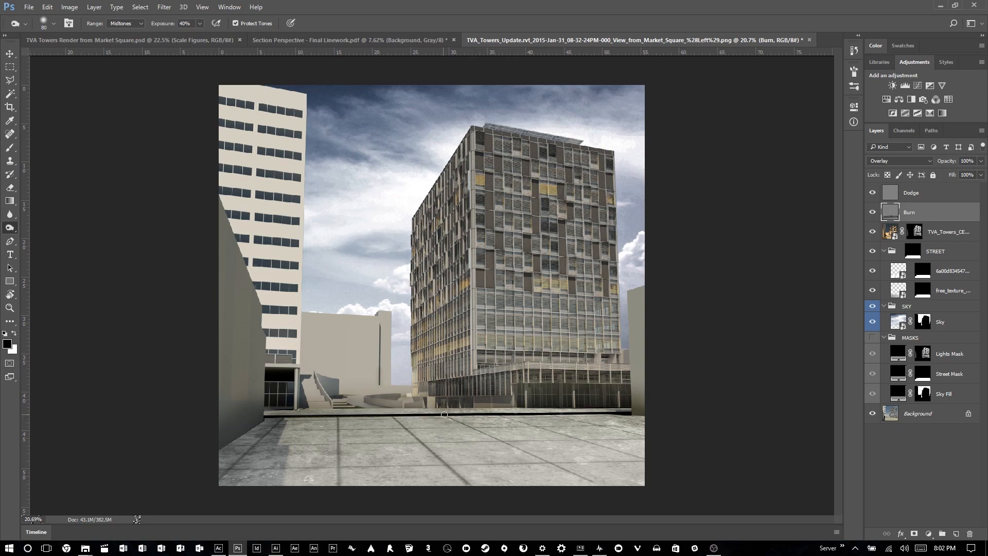
{"action": "left_click", "coordinate": [602, 487], "text": "shift"}
{"action": "left_click", "coordinate": [648, 460], "text": "shift"}
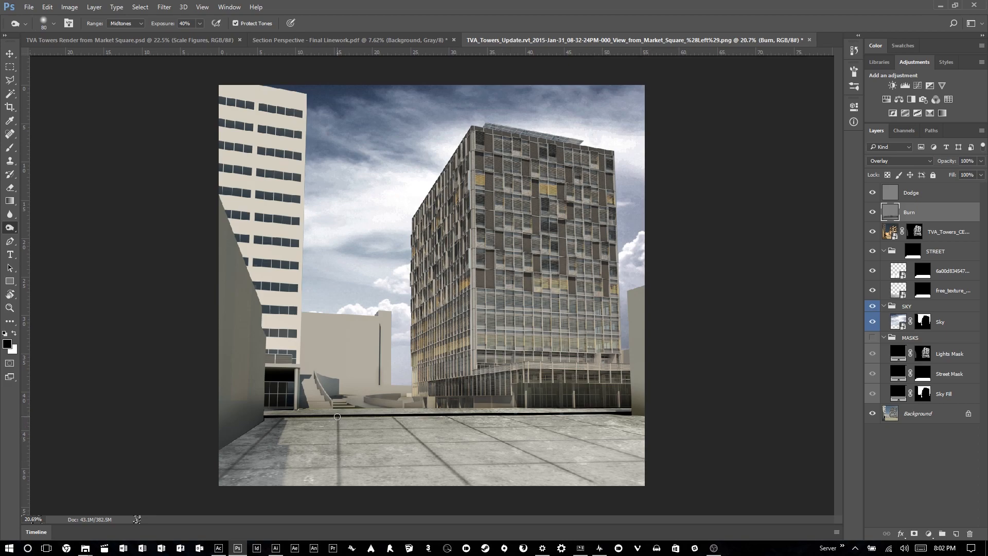
{"action": "left_click", "coordinate": [340, 489], "text": "shift"}
{"action": "key", "text": "ctrl+z"}
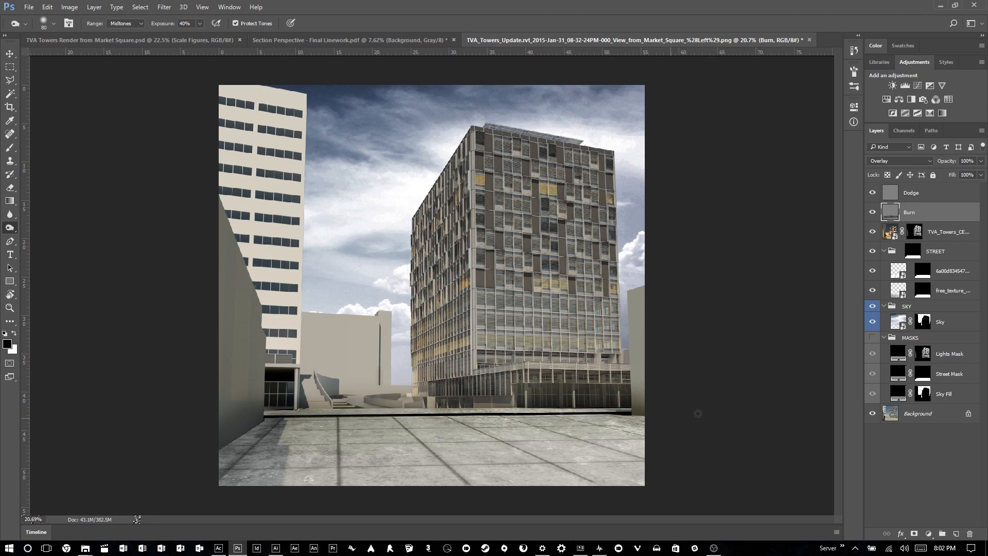
On the Dodge layer, lighten the middle of the plaza paving using the Dodge tool with an enlarged brush.
{"action": "left_click", "coordinate": [916, 198]}
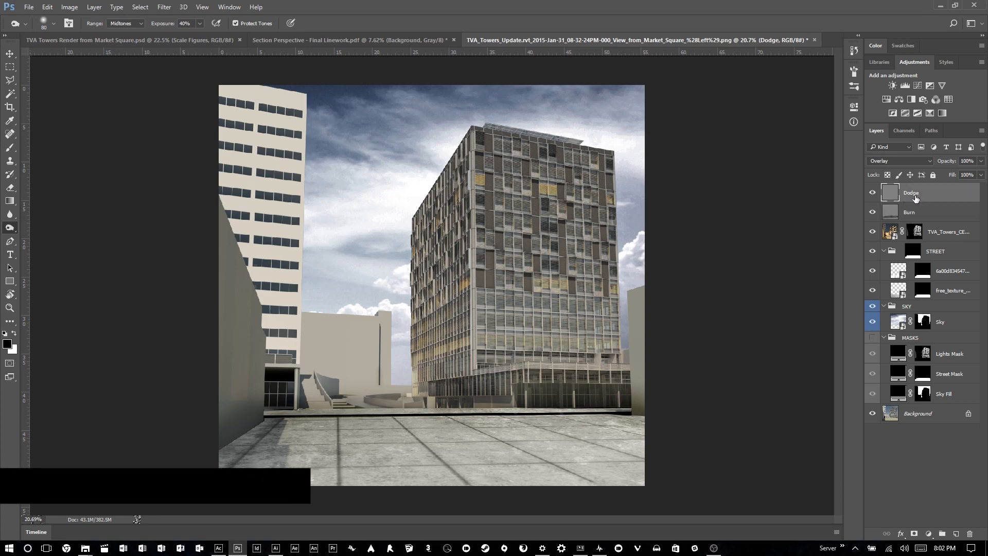
{"action": "right_click", "coordinate": [9, 228]}
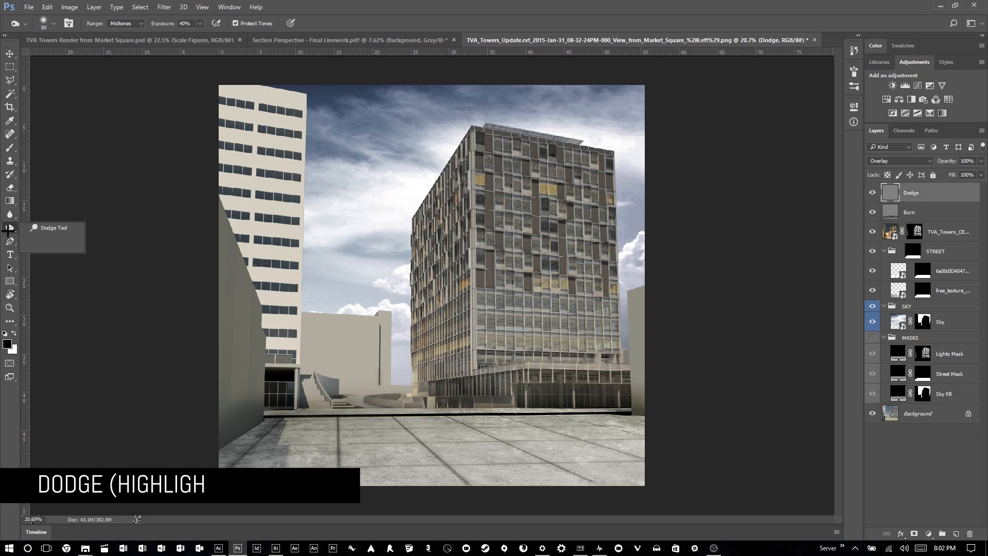
{"action": "left_click", "coordinate": [70, 226]}
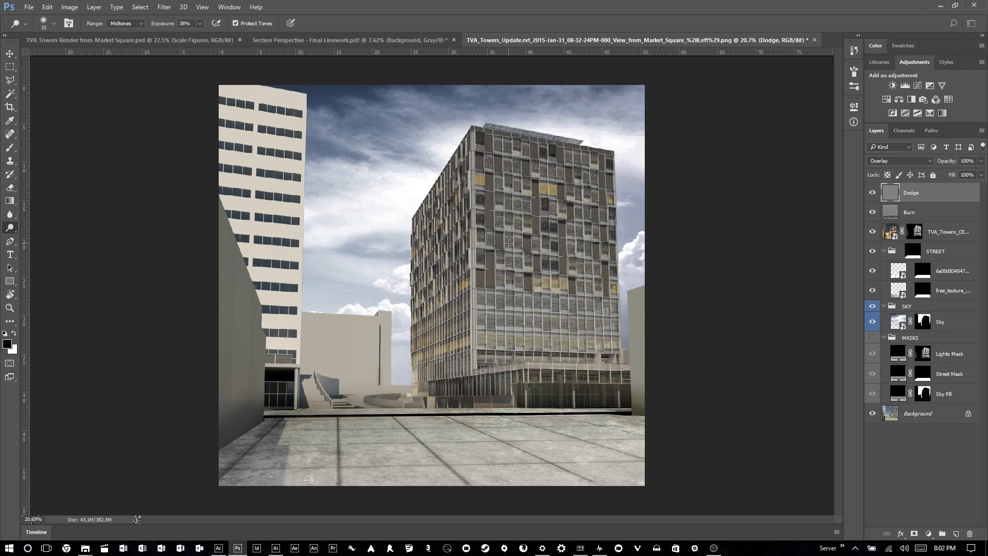
{"action": "key", "text": "bracketright"}
{"action": "key", "text": "bracketright"}
{"action": "key", "text": "bracketright"}
{"action": "key", "text": "bracketright"}
{"action": "key", "text": "bracketright"}
{"action": "key", "text": "bracketright"}
{"action": "key", "text": "bracketright"}
{"action": "key", "text": "bracketright"}
{"action": "key", "text": "bracketright"}
{"action": "key", "text": "bracketright"}
{"action": "key", "text": "bracketright"}
{"action": "mouse_move", "coordinate": [405, 455]}
{"action": "left_mouse_down"}
{"action": "mouse_move", "coordinate": [490, 443]}
{"action": "mouse_move", "coordinate": [306, 429]}
{"action": "mouse_move", "coordinate": [369, 434]}
{"action": "mouse_move", "coordinate": [508, 418]}
{"action": "left_mouse_up"}
Lighten the upper facade of the white tower with the Dodge tool at brush size 175.
{"action": "key", "text": "bracketright"}
{"action": "key", "text": "bracketleft"}
{"action": "key", "text": "bracketleft"}
{"action": "key", "text": "bracketleft"}
{"action": "key", "text": "bracketleft"}
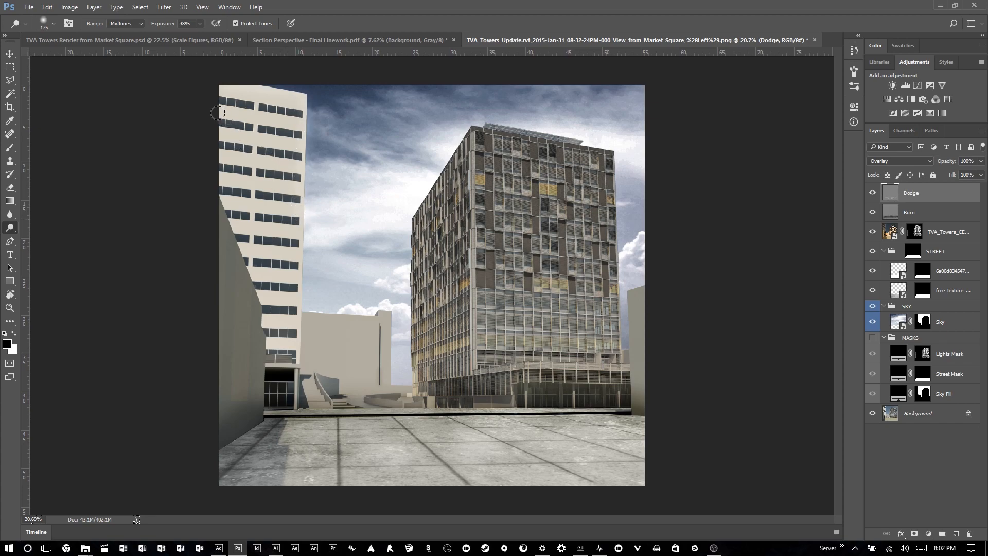
{"action": "left_click_drag", "start_coordinate": [216, 105], "coordinate": [301, 111]}
{"action": "mouse_move", "coordinate": [241, 123]}
{"action": "left_mouse_down"}
{"action": "mouse_move", "coordinate": [313, 137]}
{"action": "mouse_move", "coordinate": [220, 145]}
{"action": "mouse_move", "coordinate": [291, 154]}
{"action": "mouse_move", "coordinate": [245, 165]}
{"action": "left_mouse_up"}
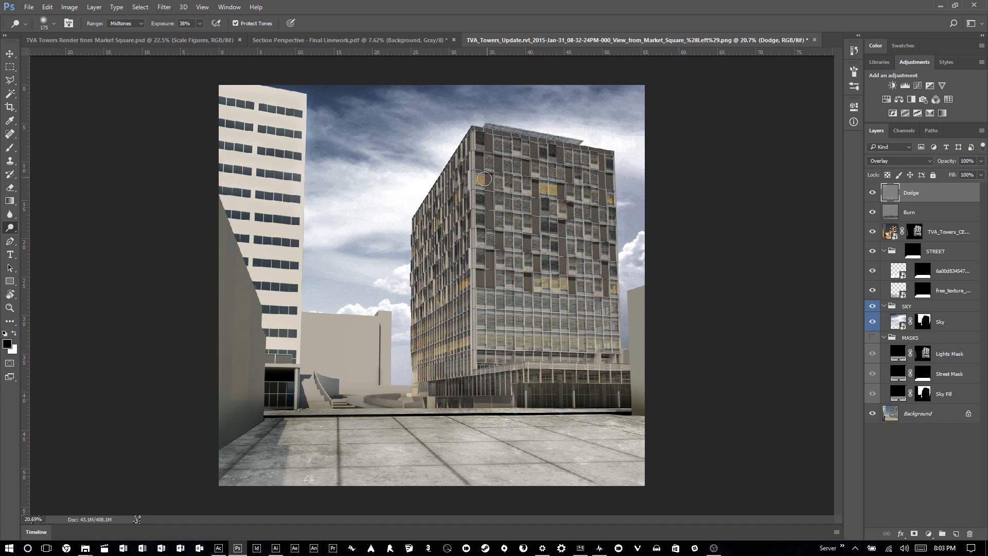
Dodge the main tower's front corner, and highlight its corner and roof edges with straight strokes from a smaller brush.
{"action": "left_click_drag", "start_coordinate": [468, 139], "coordinate": [466, 219]}
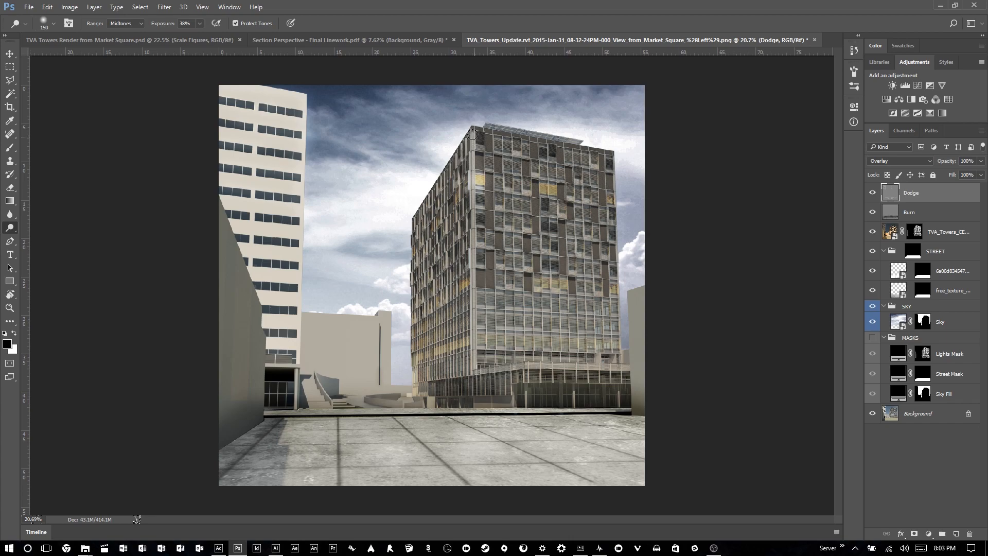
{"action": "key", "text": "bracketleft"}
{"action": "key", "text": "bracketleft"}
{"action": "key", "text": "bracketleft"}
{"action": "key", "text": "bracketleft"}
{"action": "left_click", "coordinate": [470, 368], "text": "shift"}
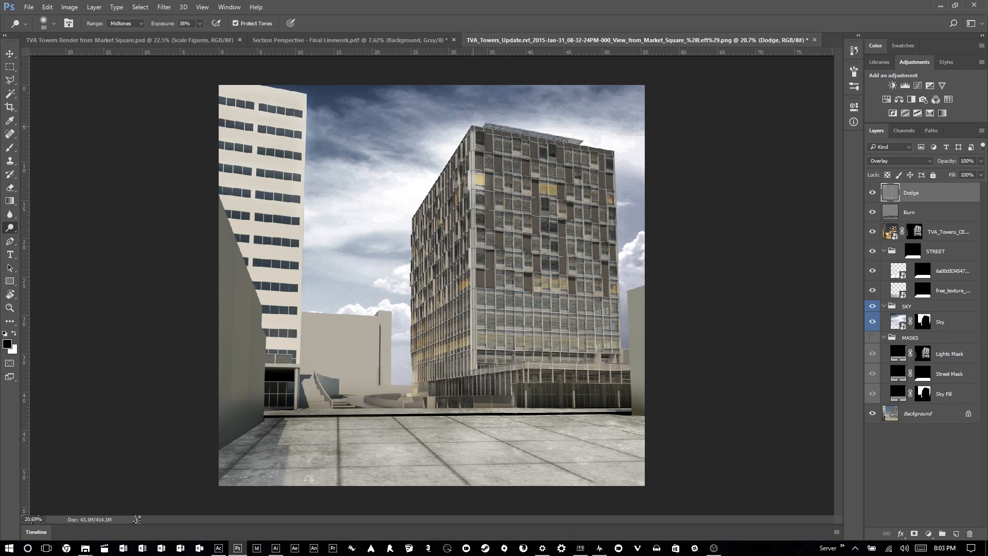
{"action": "left_click", "coordinate": [614, 151], "text": "shift"}
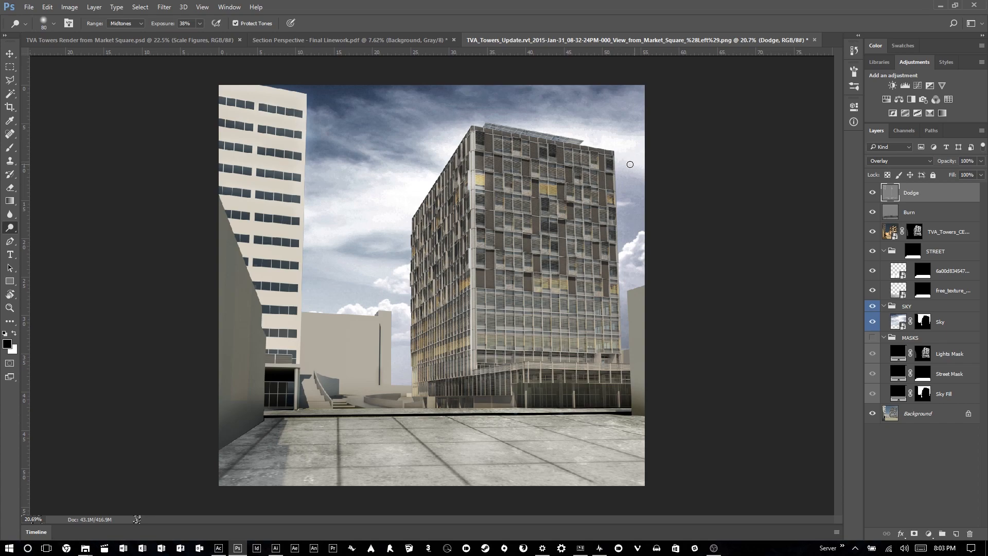
Finish the roof-edge highlights with Dodge strokes, undoing the last one, and set the Dodge layer's opacity to 47%.
{"action": "left_click_drag", "start_coordinate": [506, 128], "coordinate": [582, 140]}
{"action": "left_click_drag", "start_coordinate": [380, 316], "coordinate": [366, 317]}
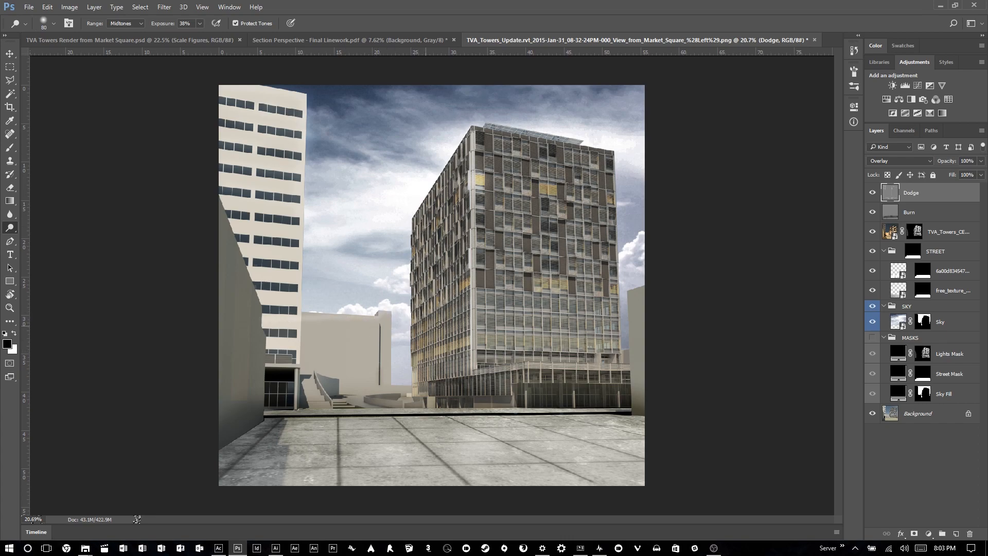
{"action": "key", "text": "ctrl+z"}
{"action": "mouse_move", "coordinate": [981, 161]}
{"action": "left_mouse_down"}
{"action": "mouse_move", "coordinate": [972, 174]}
{"action": "mouse_move", "coordinate": [946, 174]}
{"action": "mouse_move", "coordinate": [955, 174]}
{"action": "left_mouse_up"}
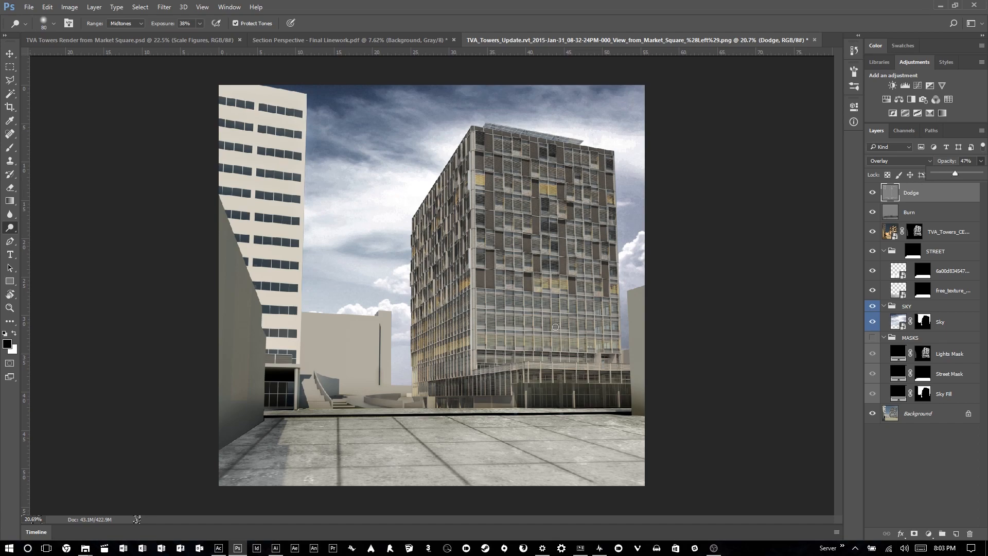
Create a new layer group at the top of the stack and move the Dodge and Burn layers into it.
{"action": "left_click", "coordinate": [943, 537]}
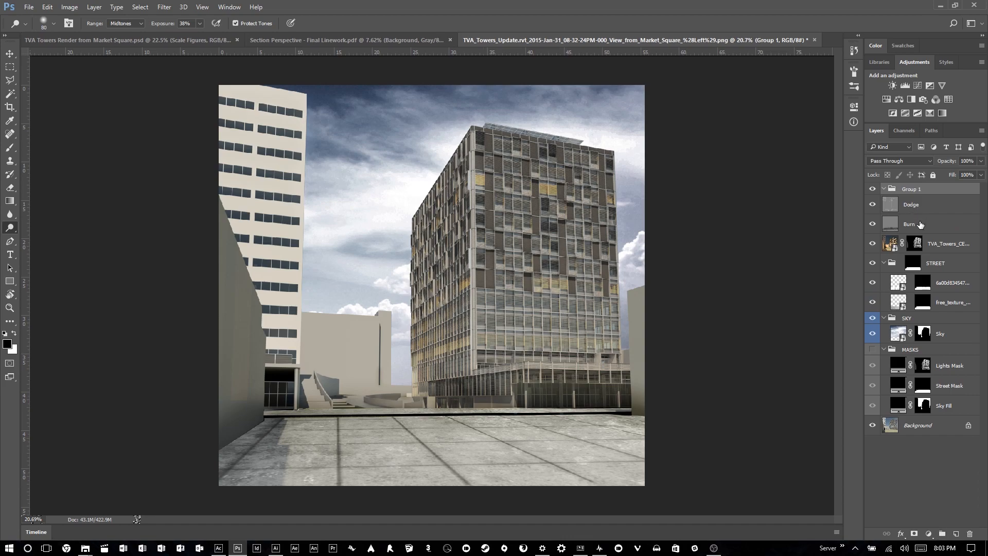
{"action": "left_click", "coordinate": [920, 224]}
{"action": "left_click", "coordinate": [926, 214], "text": "shift"}
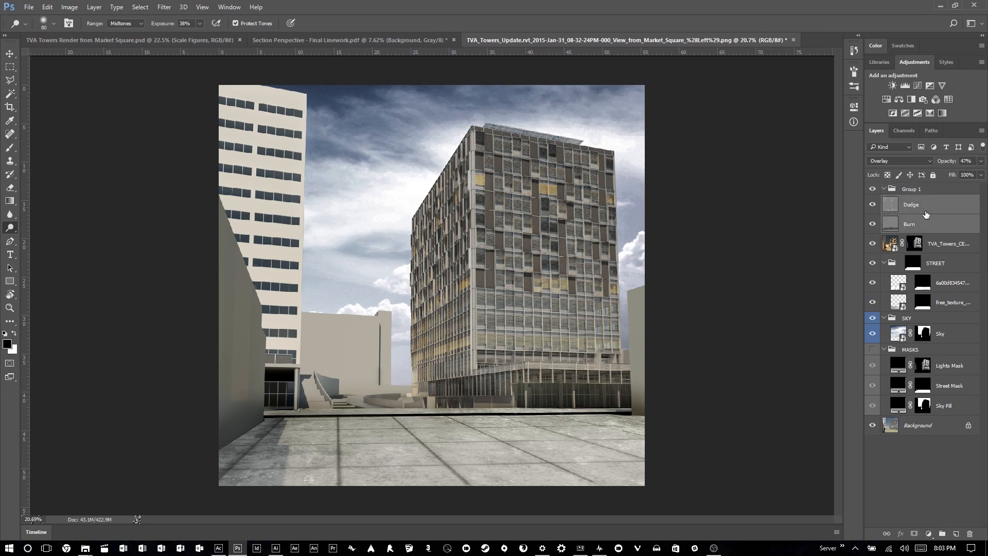
{"action": "left_click_drag", "start_coordinate": [926, 214], "coordinate": [903, 189]}
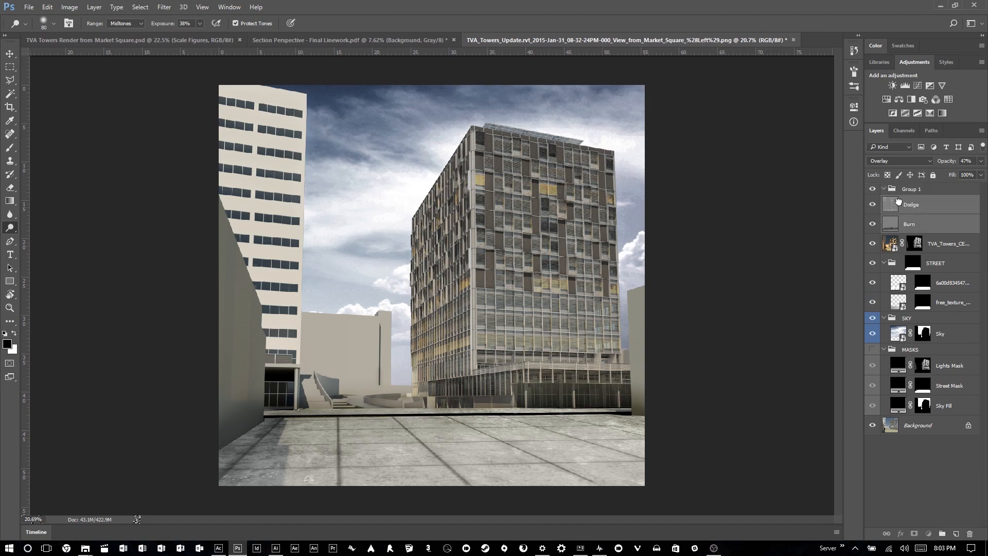
Toggle the visibility of the group holding Dodge and Burn to compare the render with and without the shading.
{"action": "left_click", "coordinate": [872, 190]}
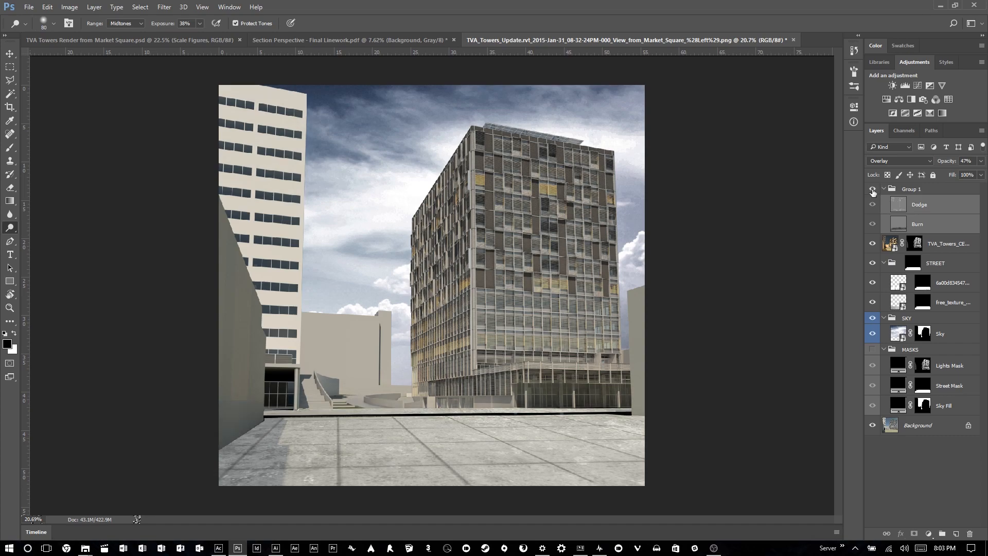
{"action": "left_click", "coordinate": [873, 190]}
{"action": "left_click", "coordinate": [872, 190]}
{"action": "left_click", "coordinate": [873, 191]}
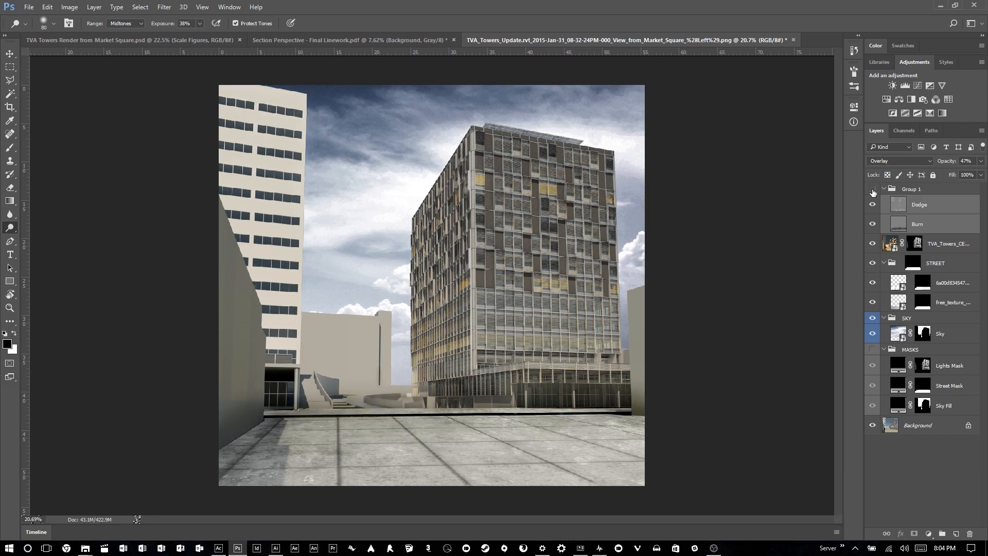
{"action": "left_click", "coordinate": [873, 190]}
{"action": "left_click", "coordinate": [872, 190]}
{"action": "scroll", "coordinate": [350, 315], "scroll_direction": "up", "scroll_amount": 1}
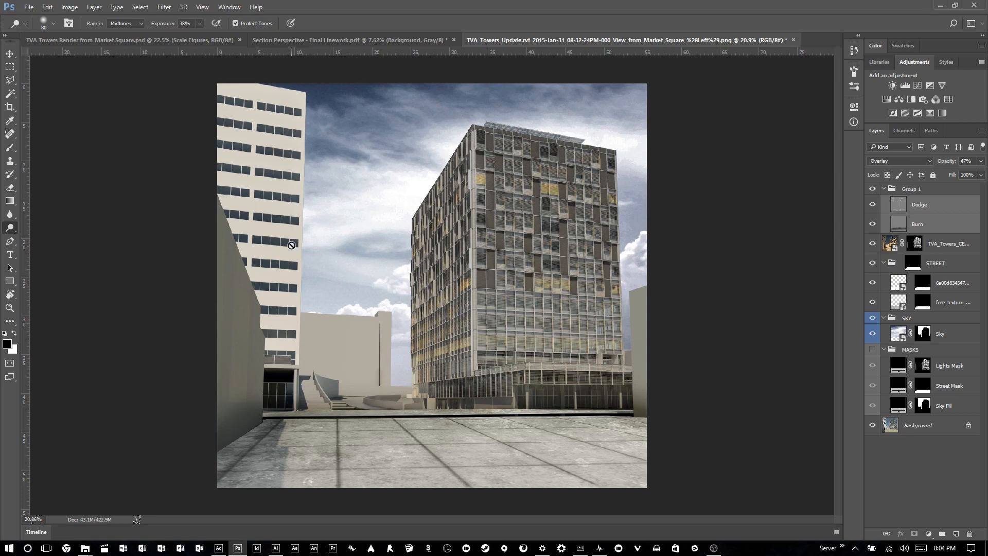
Switch to Illustrator and examine the section perspective of the processing plant, both in close detail and as a whole.
{"action": "left_click", "coordinate": [275, 547]}
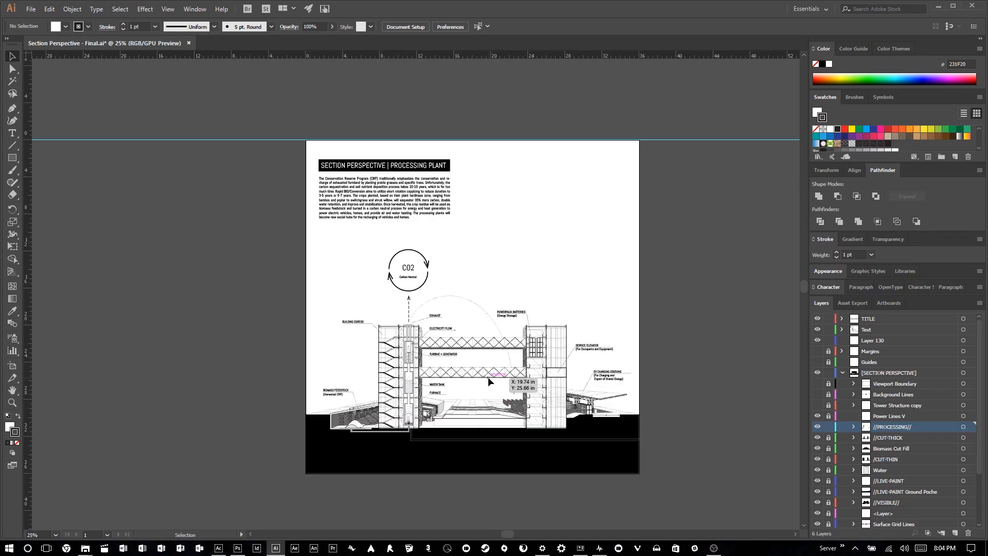
{"action": "scroll", "coordinate": [512, 379], "scroll_direction": "up", "scroll_amount": 1}
{"action": "scroll", "coordinate": [513, 381], "scroll_direction": "down", "scroll_amount": 1}
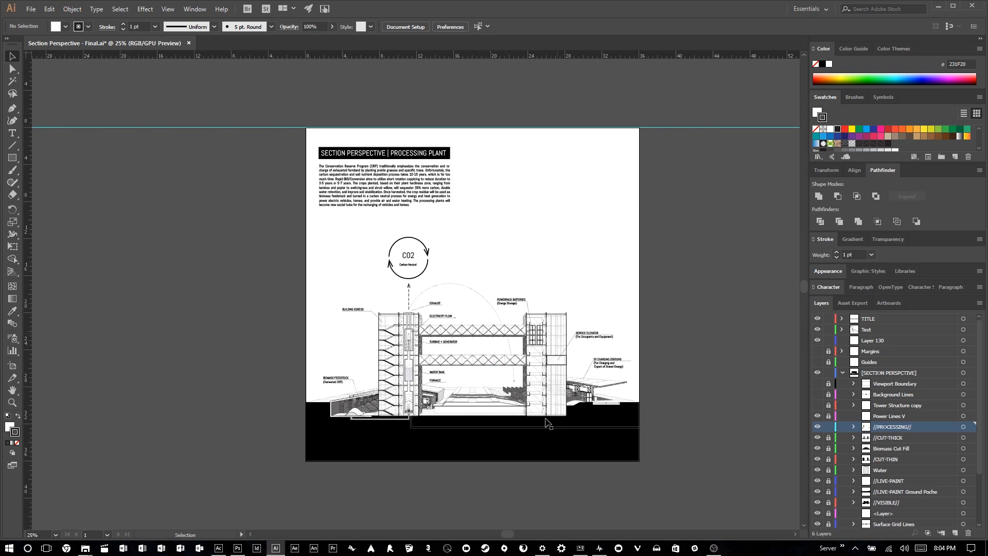
{"action": "scroll", "coordinate": [553, 424], "scroll_direction": "up", "scroll_amount": 1}
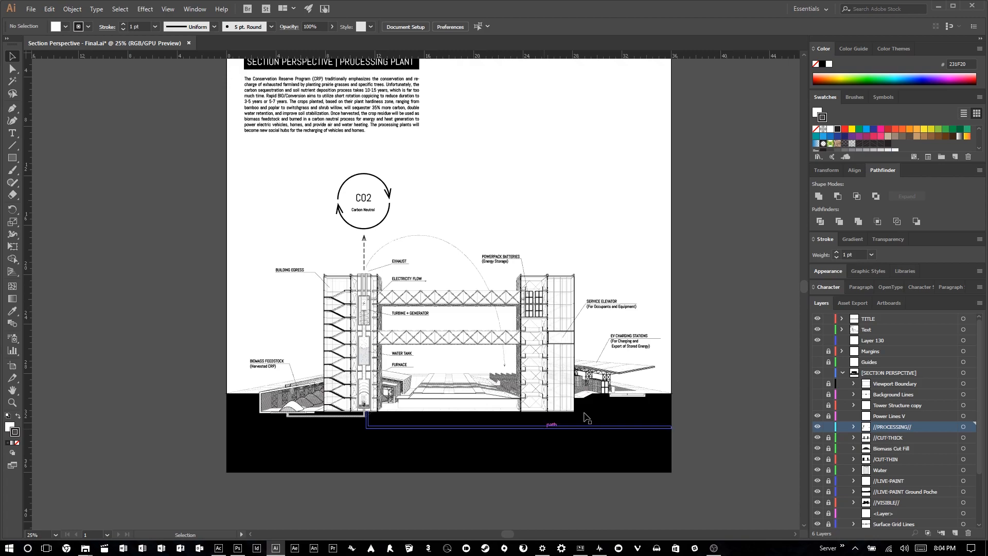
{"action": "scroll", "coordinate": [561, 406], "scroll_direction": "up", "scroll_amount": 2}
{"action": "scroll", "coordinate": [499, 288], "scroll_direction": "up", "scroll_amount": 1}
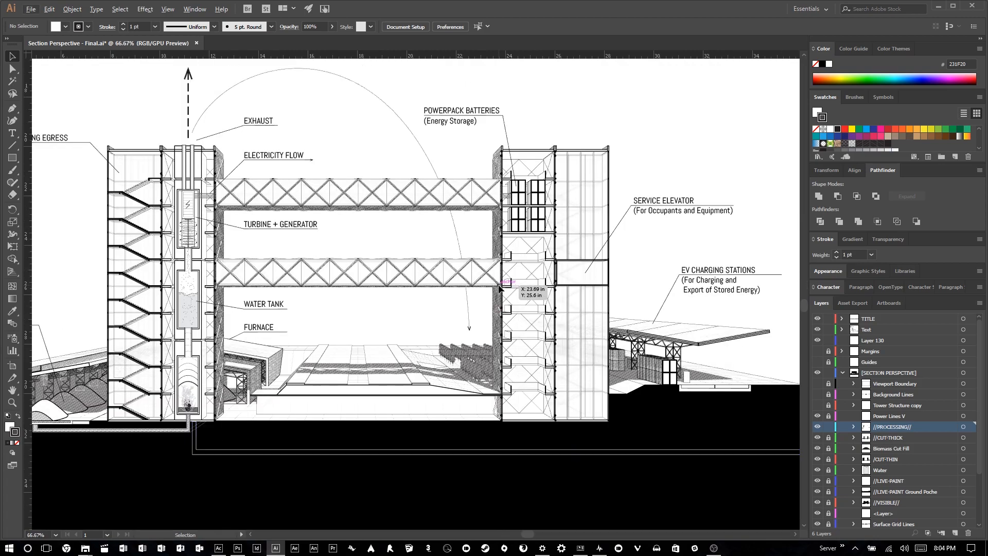
{"action": "scroll", "coordinate": [499, 288], "scroll_direction": "down", "scroll_amount": 1}
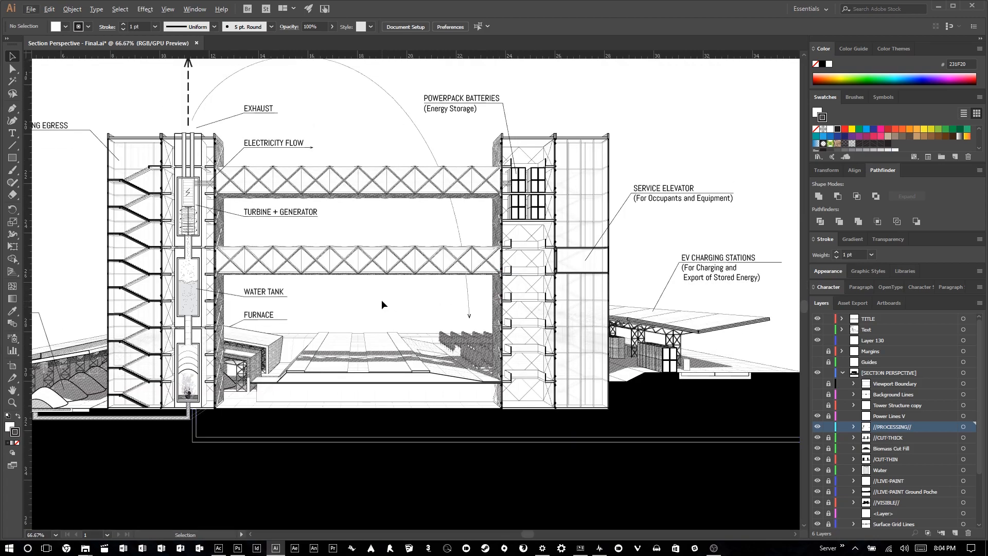
{"action": "scroll", "coordinate": [382, 305], "scroll_direction": "down", "scroll_amount": 1}
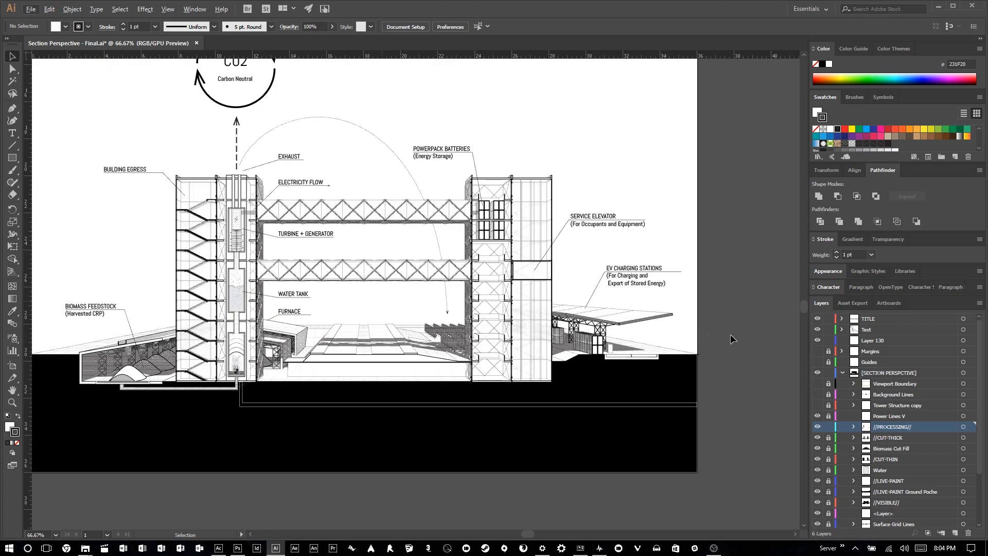
{"action": "scroll", "coordinate": [731, 334], "scroll_direction": "down", "scroll_amount": 1}
{"action": "scroll", "coordinate": [735, 336], "scroll_direction": "down", "scroll_amount": 2}
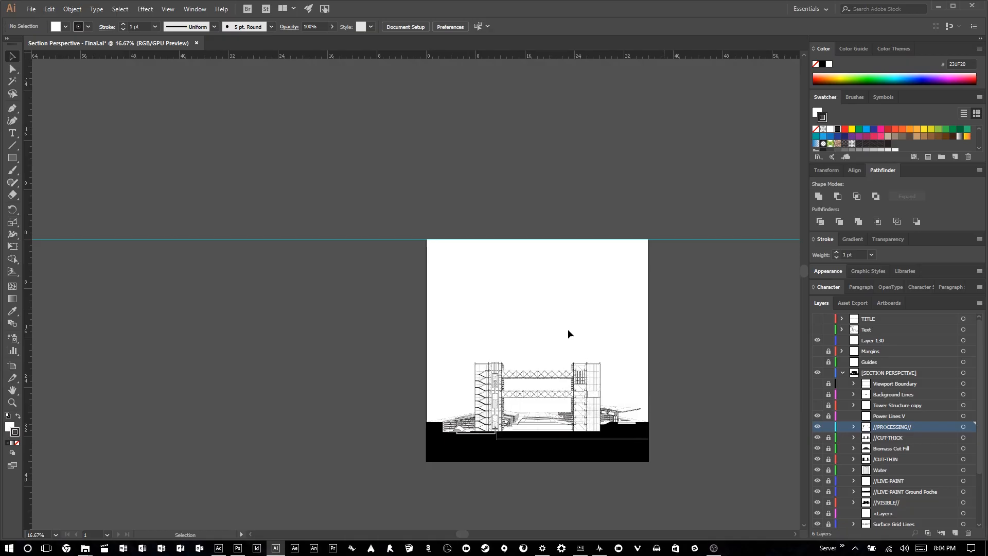
{"action": "scroll", "coordinate": [670, 361], "scroll_direction": "down", "scroll_amount": 1}
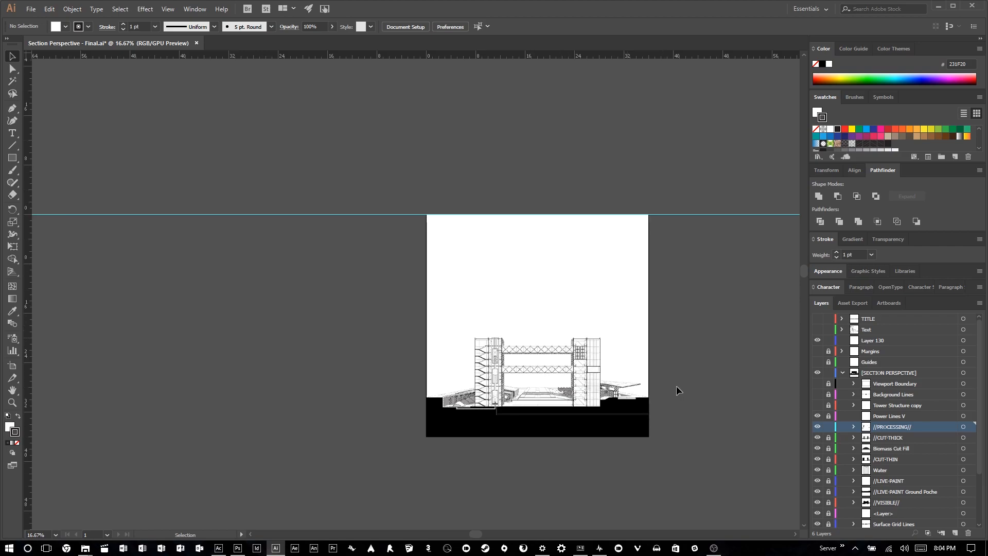
{"action": "scroll", "coordinate": [668, 381], "scroll_direction": "up", "scroll_amount": 2}
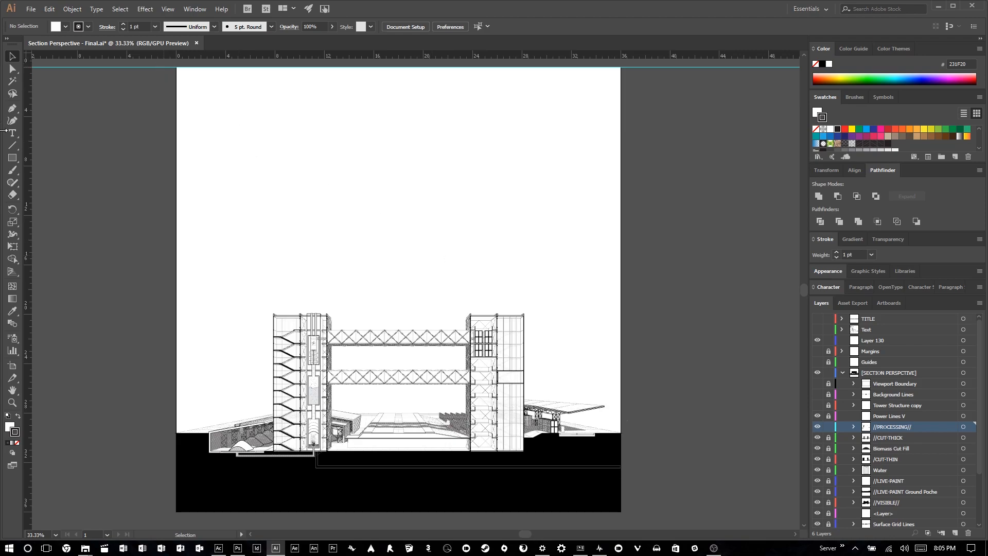
Switch to the Section Perspective - Final Linework document in Photoshop and toggle its Linework layer off and on to inspect it.
{"action": "left_click", "coordinate": [13, 158]}
{"action": "left_click", "coordinate": [237, 548]}
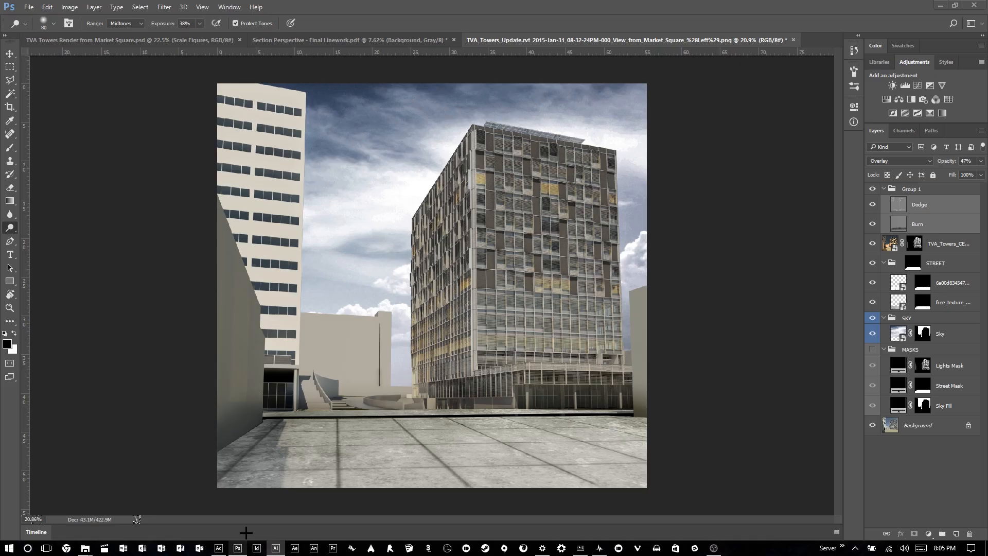
{"action": "left_click", "coordinate": [340, 40]}
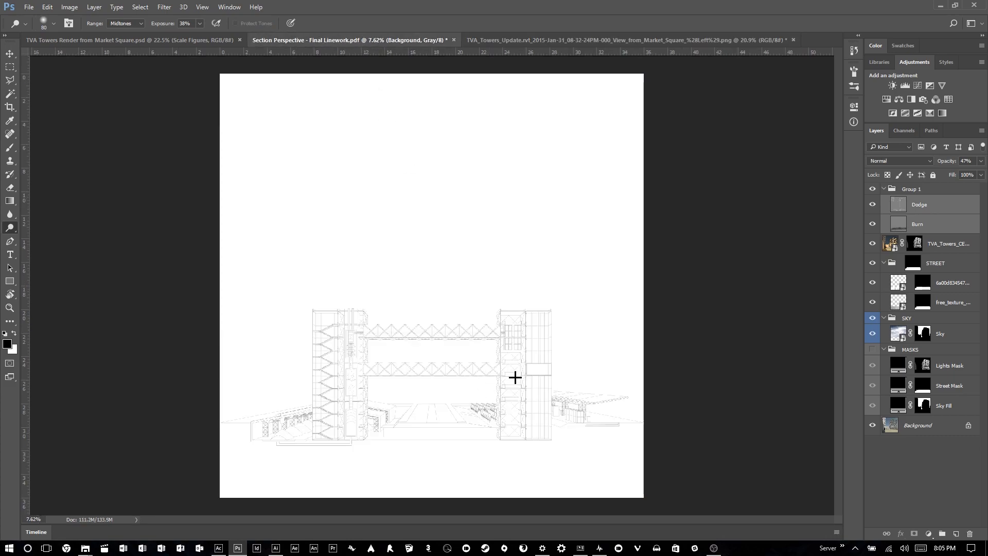
{"action": "scroll", "coordinate": [515, 377], "scroll_direction": "up", "scroll_amount": 4}
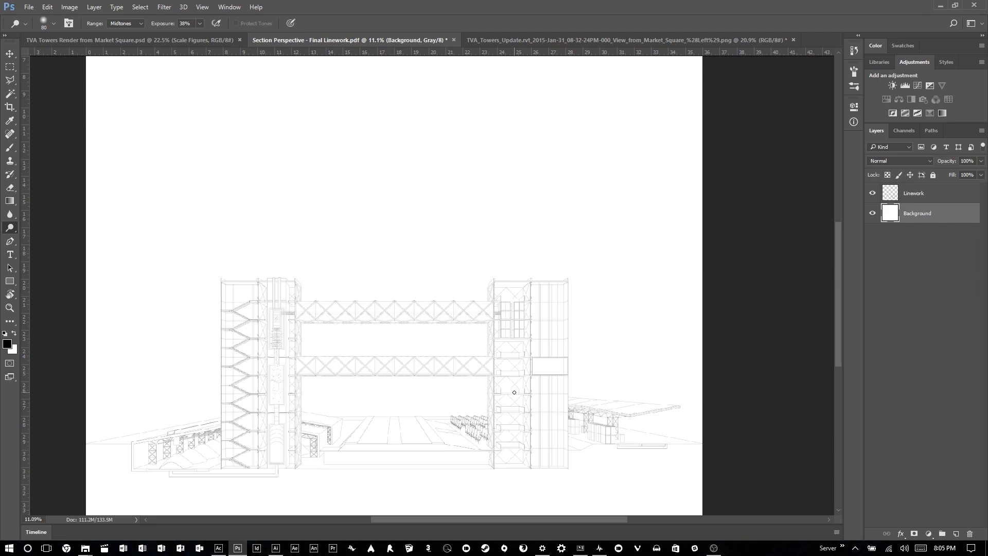
{"action": "left_click", "coordinate": [923, 194]}
{"action": "left_click", "coordinate": [872, 193]}
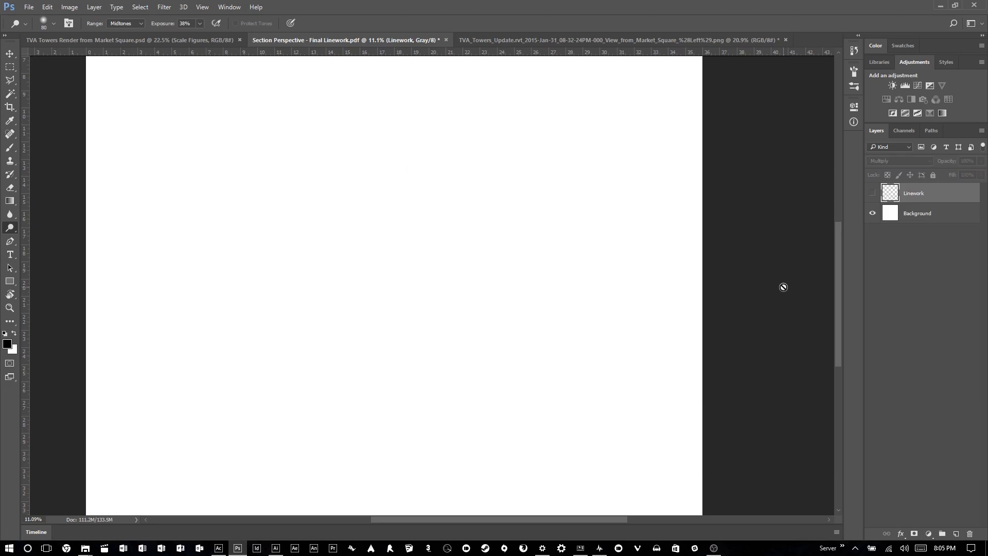
{"action": "left_click", "coordinate": [872, 193]}
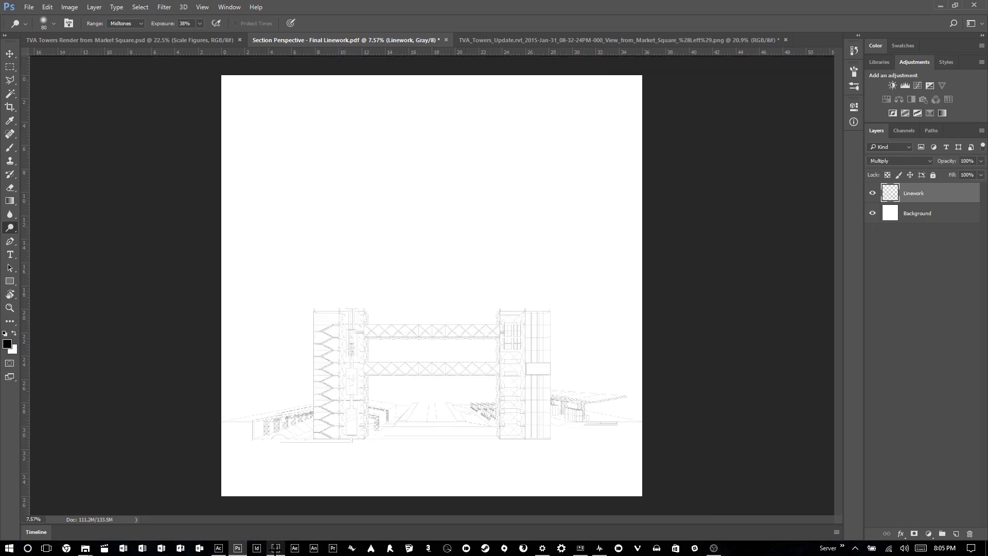
Compare the section drawing in Illustrator with its imported linework in Photoshop.
{"action": "left_click", "coordinate": [275, 548]}
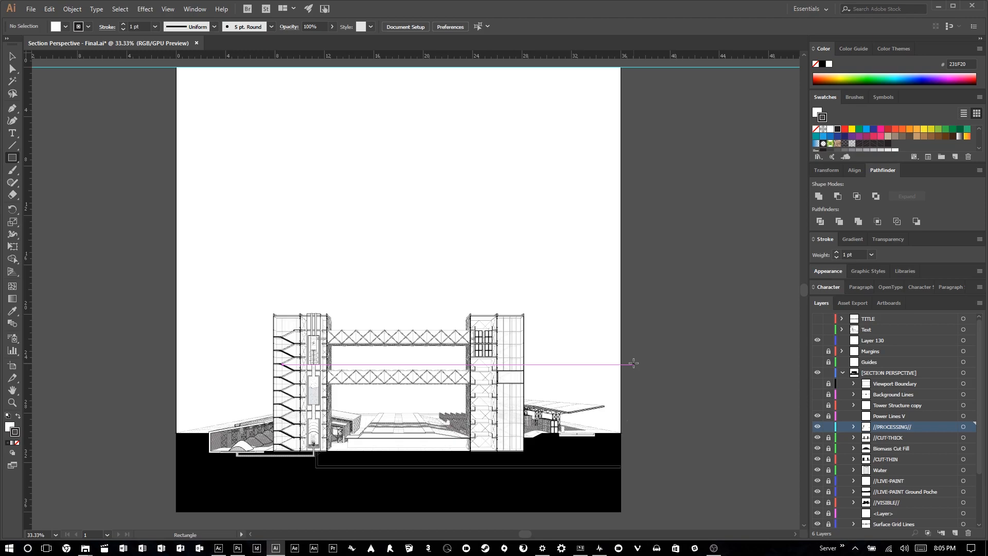
{"action": "left_click", "coordinate": [237, 548]}
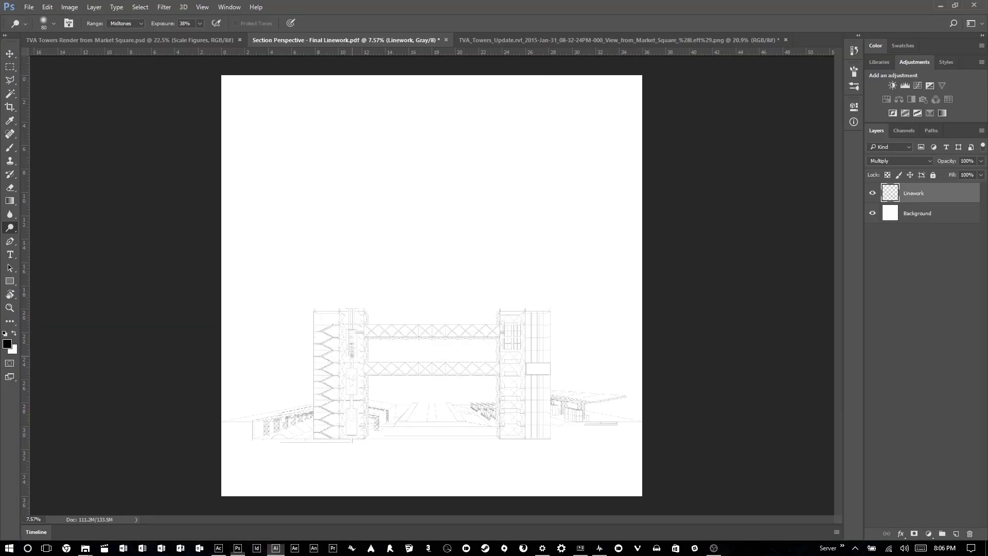
{"action": "scroll", "coordinate": [806, 296], "scroll_direction": "down", "scroll_amount": 2}
{"action": "scroll", "coordinate": [550, 381], "scroll_direction": "up", "scroll_amount": 1}
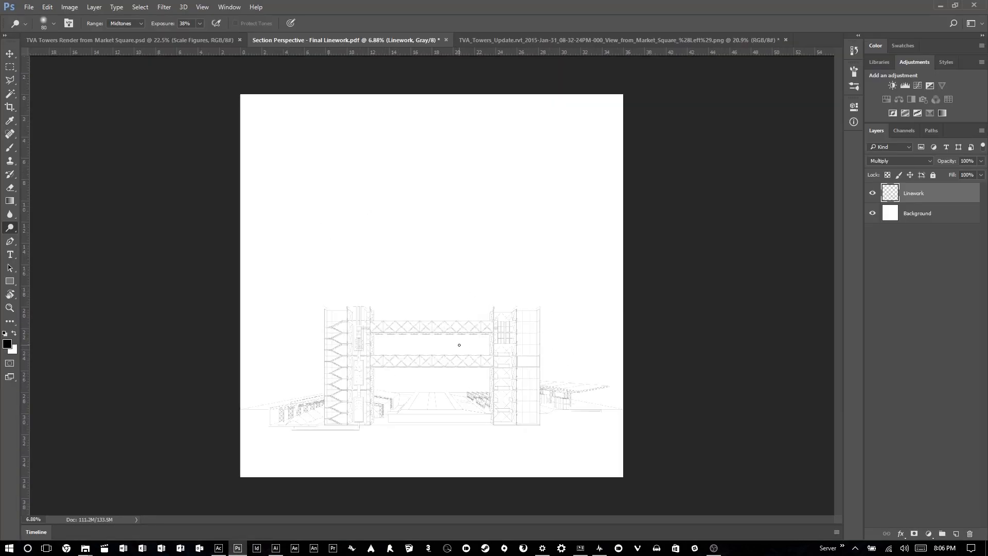
Save the linework document in Photoshop format as Section Perspective - Final Linework in Session 01 Files, and close the TVA Towers Render document.
{"action": "left_click", "coordinate": [27, 7]}
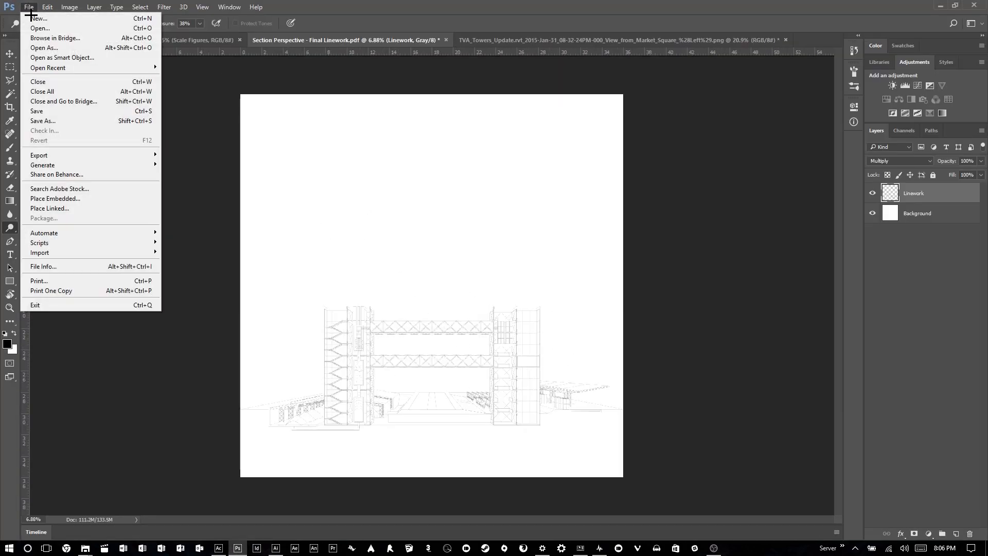
{"action": "left_click", "coordinate": [66, 111]}
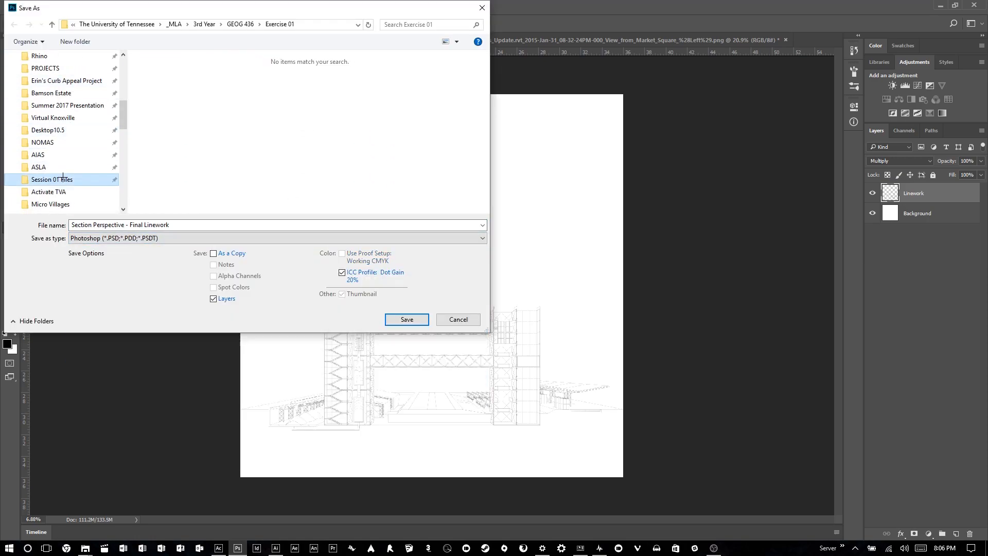
{"action": "left_click", "coordinate": [406, 319]}
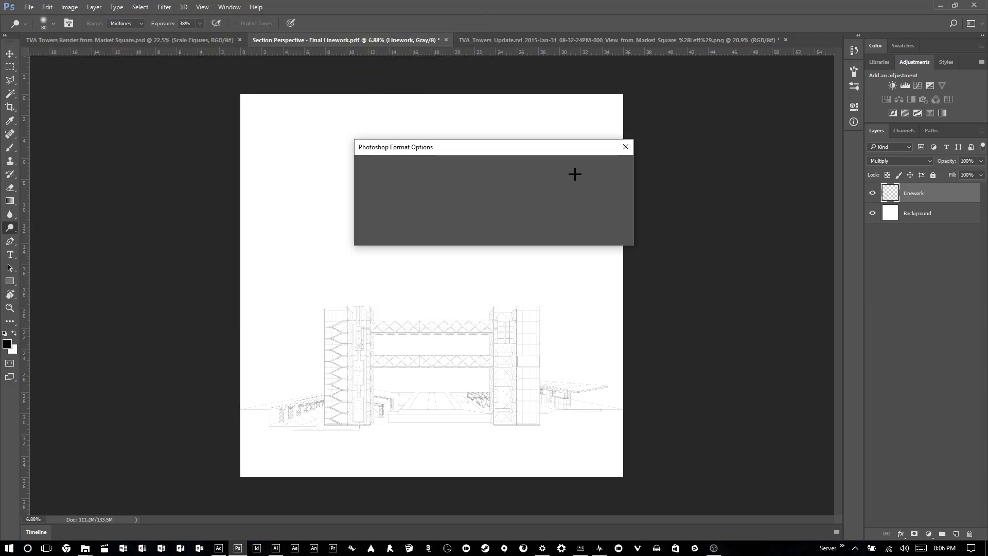
{"action": "key", "text": "Return"}
{"action": "left_click", "coordinate": [239, 39]}
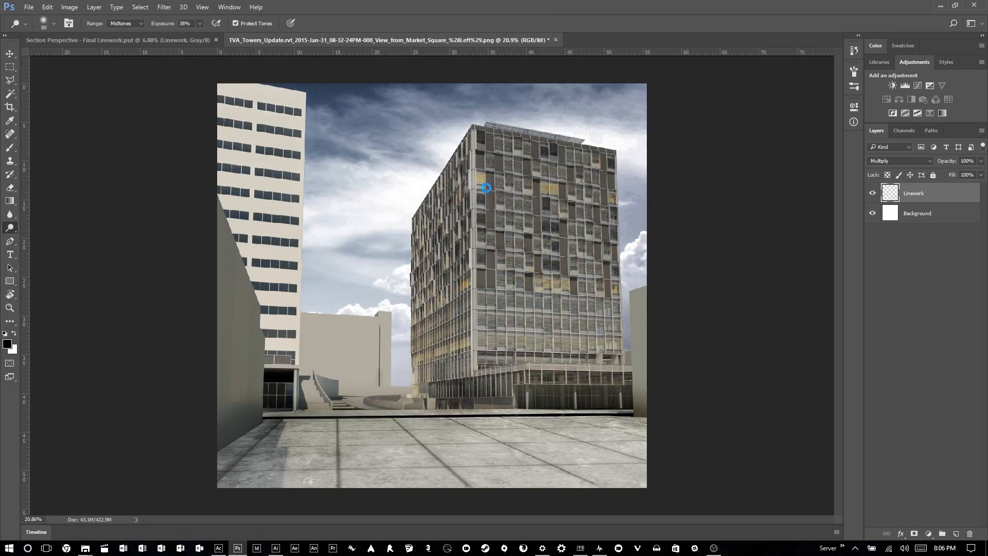
Save the edited tower render in Photoshop format as TVA_Towers_Update YDIW in Session 01 Files, and close it.
{"action": "key", "text": "ctrl+shift+s"}
{"action": "type", "text": "TVA_Towers_Update"}
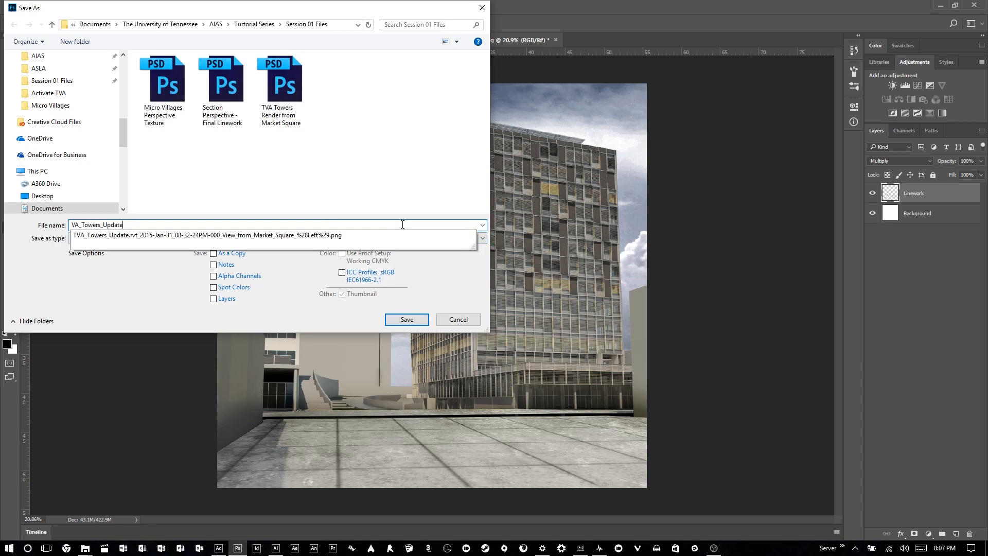
{"action": "left_click", "coordinate": [409, 320]}
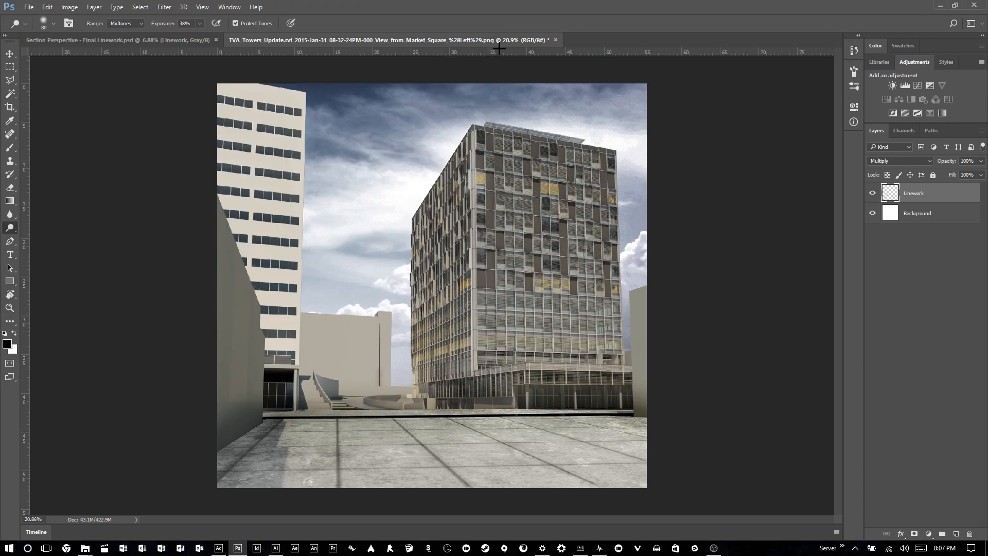
{"action": "left_click", "coordinate": [609, 167]}
{"action": "key", "text": "ctrl+w"}
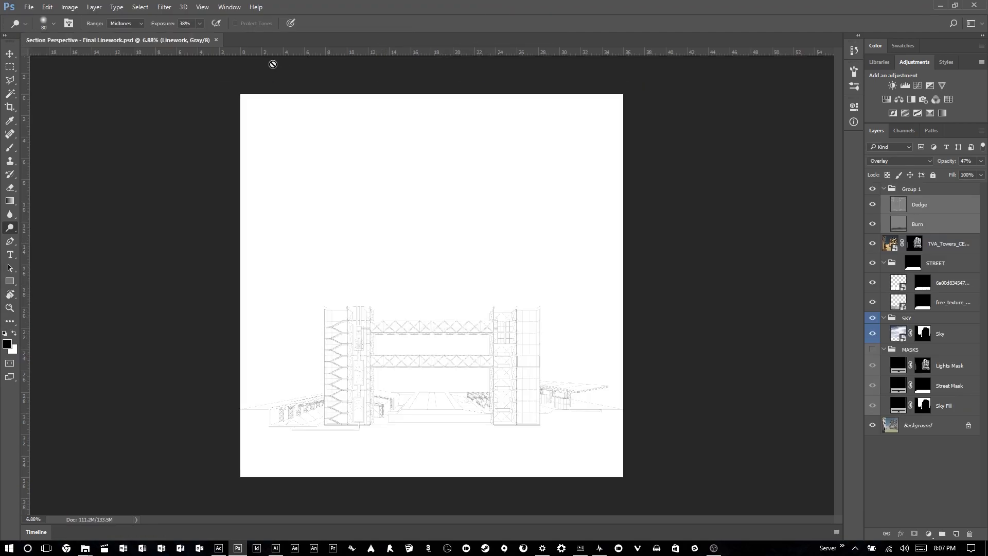
Switch to Illustrator and bring up the Session 01 Files folder in File Explorer.
{"action": "left_click", "coordinate": [276, 548]}
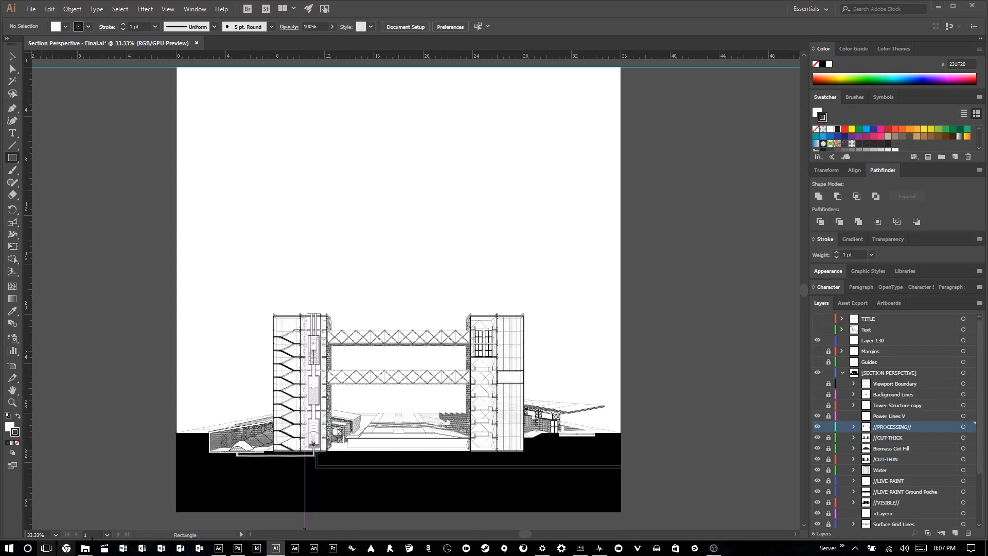
{"action": "mouse_move", "coordinate": [84, 547]}
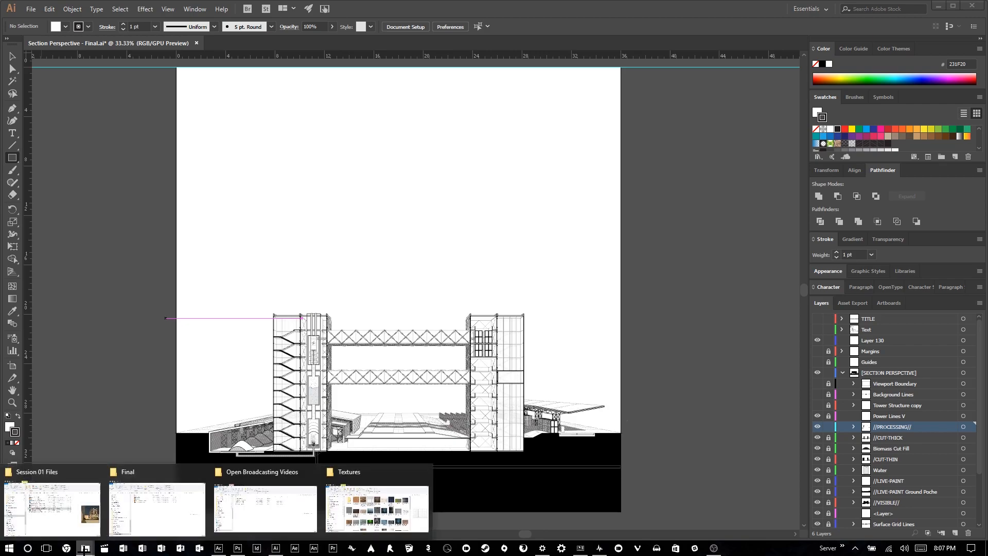
{"action": "left_click", "coordinate": [77, 512]}
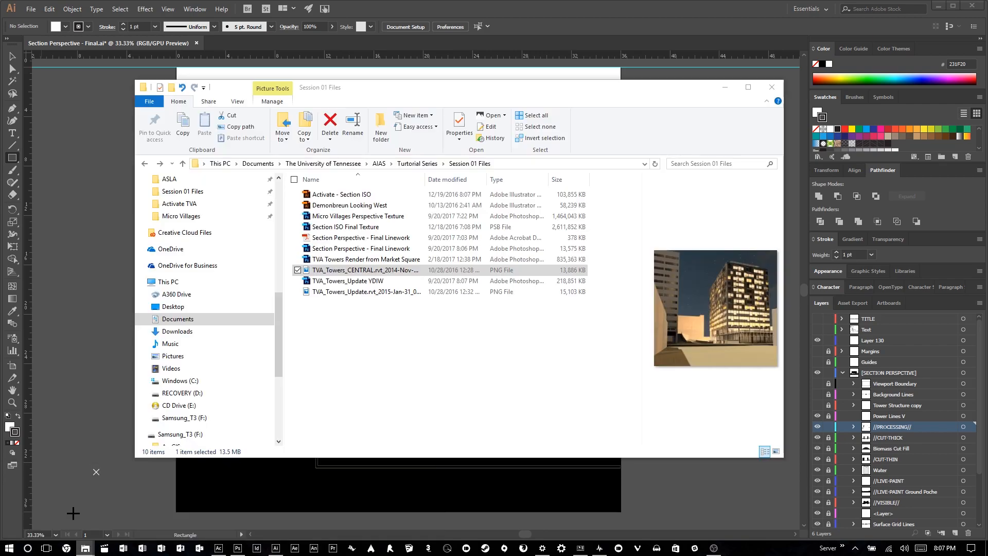
Place the Section Perspective - Final Linework Photoshop file from Session 01 Files into the Illustrator drawing as a linked image.
{"action": "left_click", "coordinate": [377, 248]}
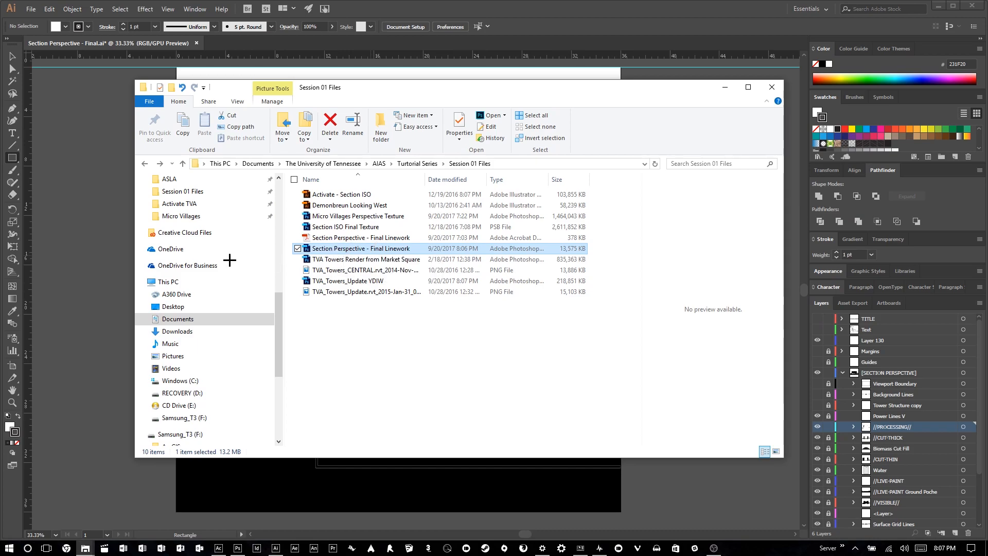
{"action": "left_click_drag", "start_coordinate": [290, 251], "coordinate": [89, 230]}
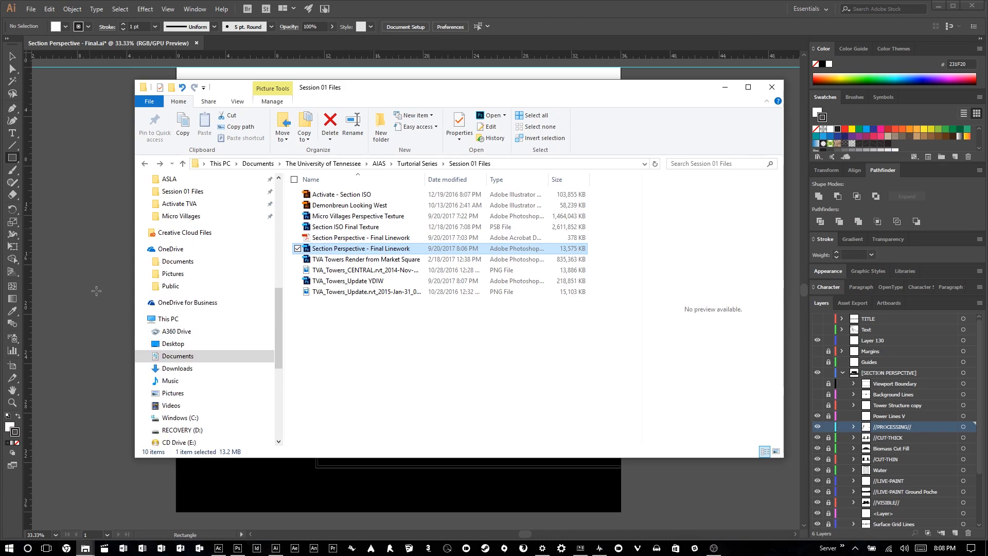
{"action": "left_click", "coordinate": [723, 88]}
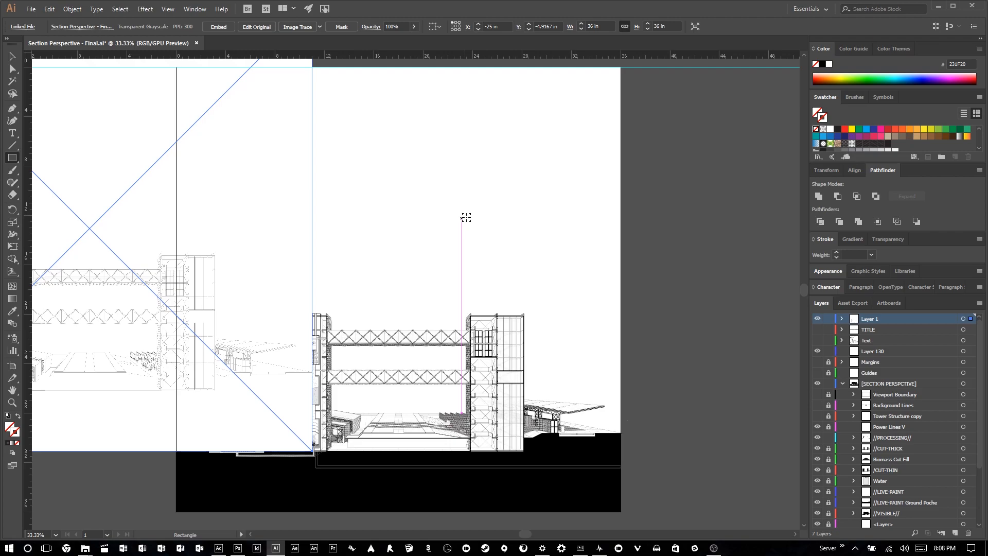
{"action": "scroll", "coordinate": [465, 218], "scroll_direction": "down", "scroll_amount": 5}
Rename the layer holding the placed linework image as PSD.
{"action": "left_click", "coordinate": [12, 56]}
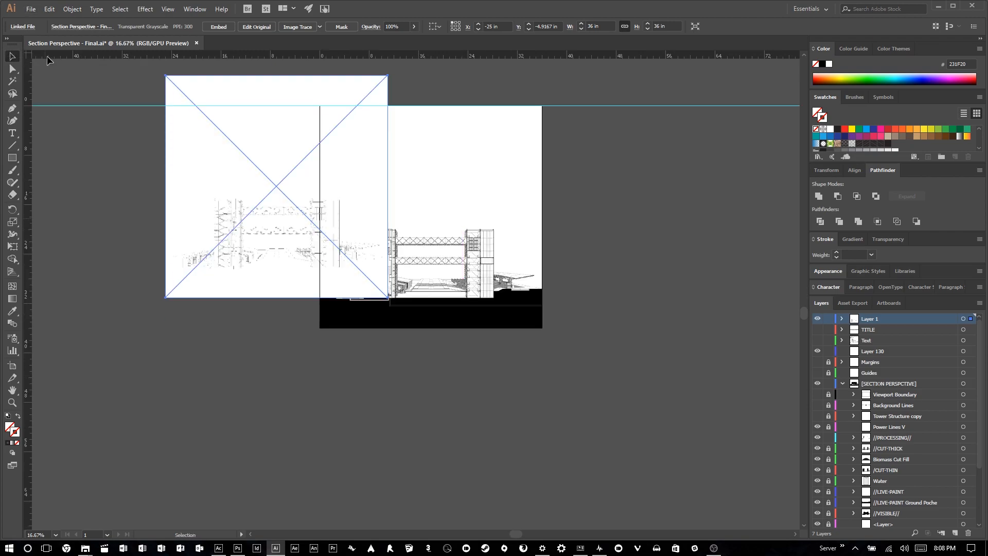
{"action": "double_click", "coordinate": [904, 313]}
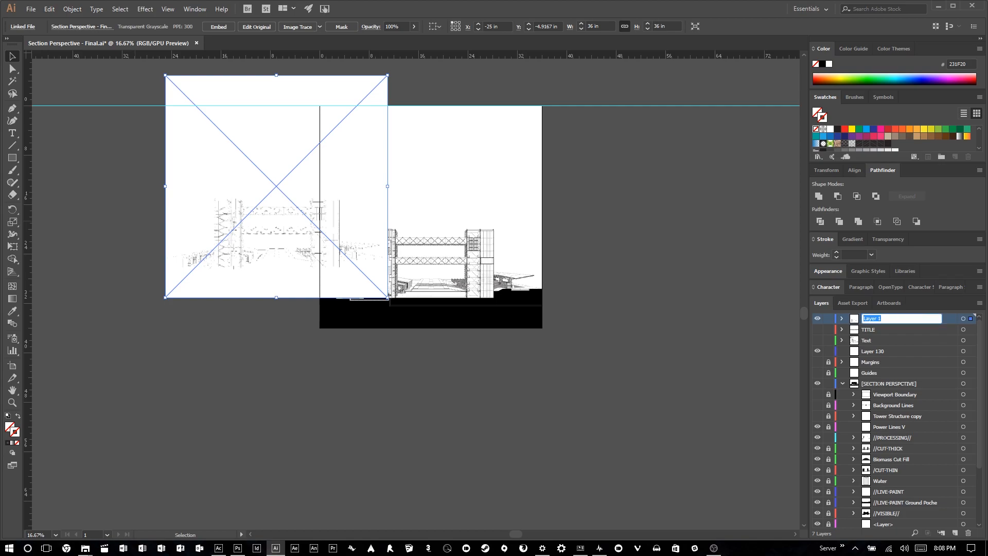
{"action": "type", "text": "PSD"}
{"action": "key", "text": "Return"}
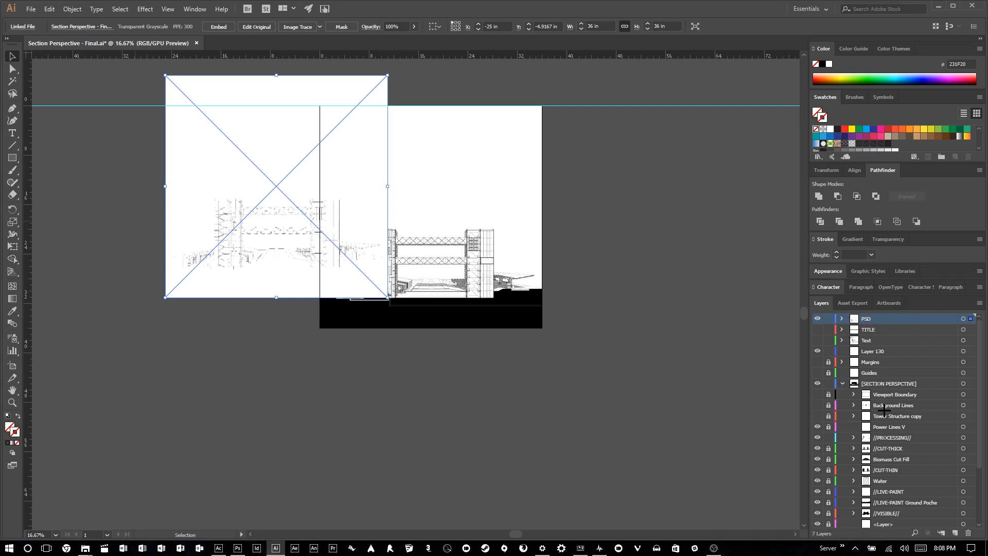
Move the PSD layer below [SECTION PERSPCTIVE] and align the placed linework image with the artboard.
{"action": "left_click", "coordinate": [845, 386]}
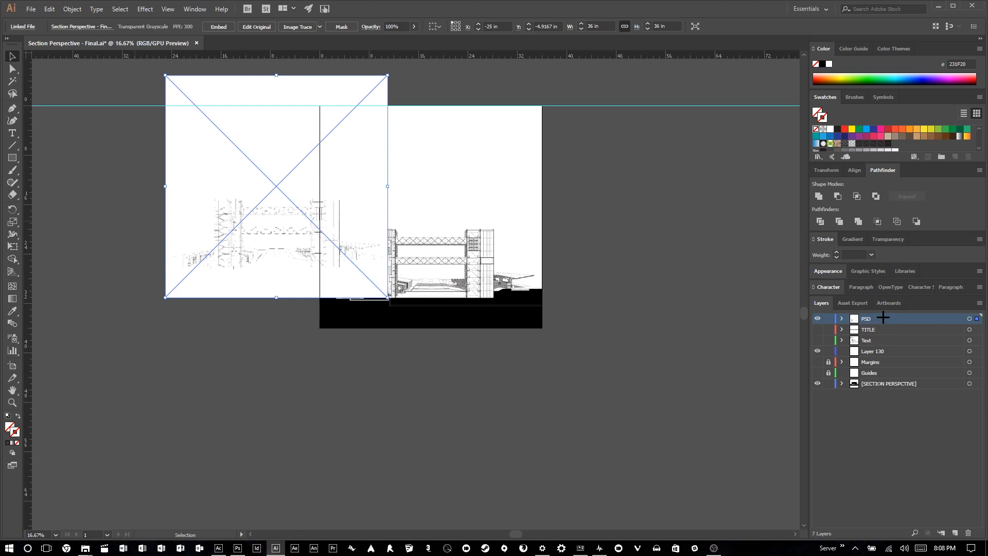
{"action": "left_click_drag", "start_coordinate": [882, 317], "coordinate": [879, 422]}
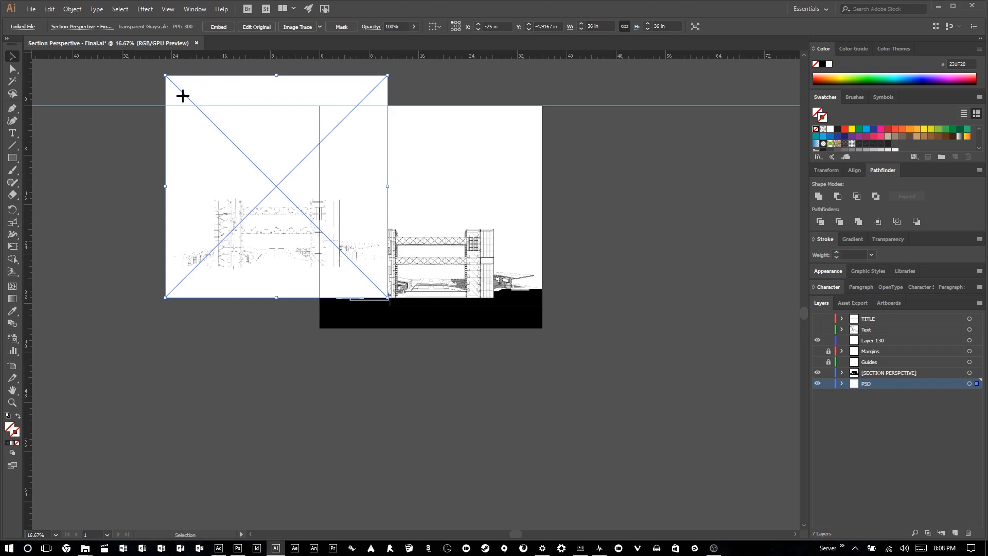
{"action": "scroll", "coordinate": [177, 105], "scroll_direction": "up", "scroll_amount": 1}
{"action": "left_click_drag", "start_coordinate": [176, 109], "coordinate": [331, 137]}
{"action": "left_click", "coordinate": [598, 209]}
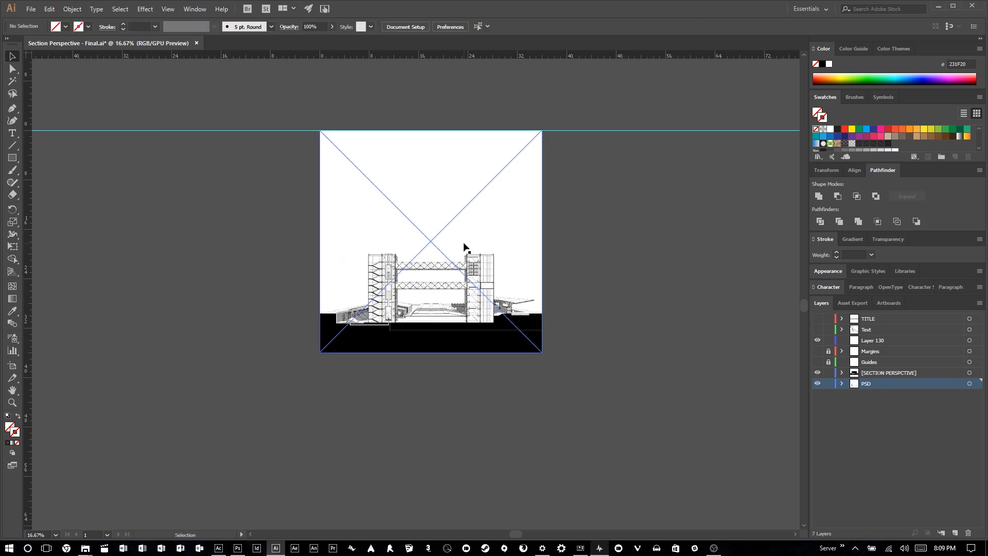
Switch to Photoshop and add a Levels adjustment layer above the Linework layer.
{"action": "left_click", "coordinate": [237, 548]}
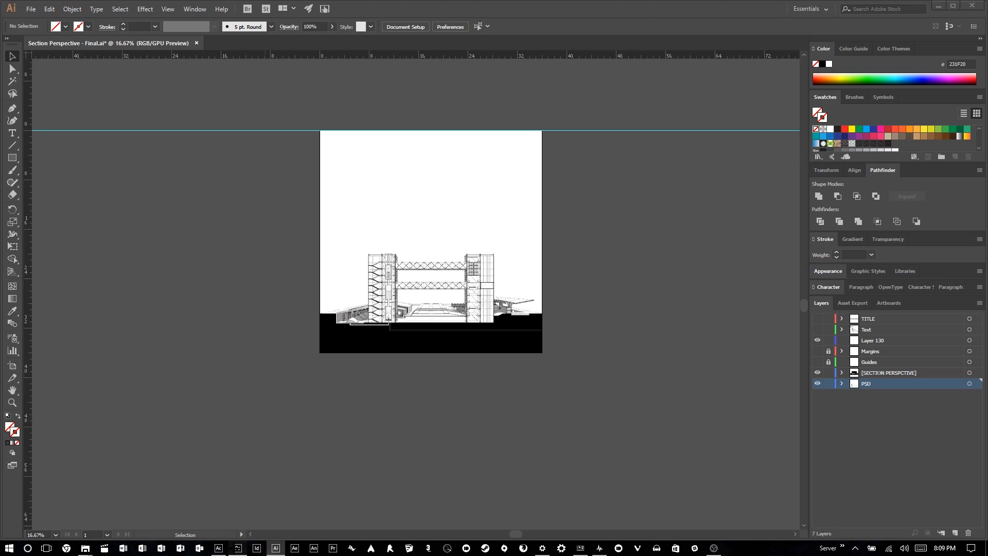
{"action": "scroll", "coordinate": [538, 399], "scroll_direction": "up", "scroll_amount": 6}
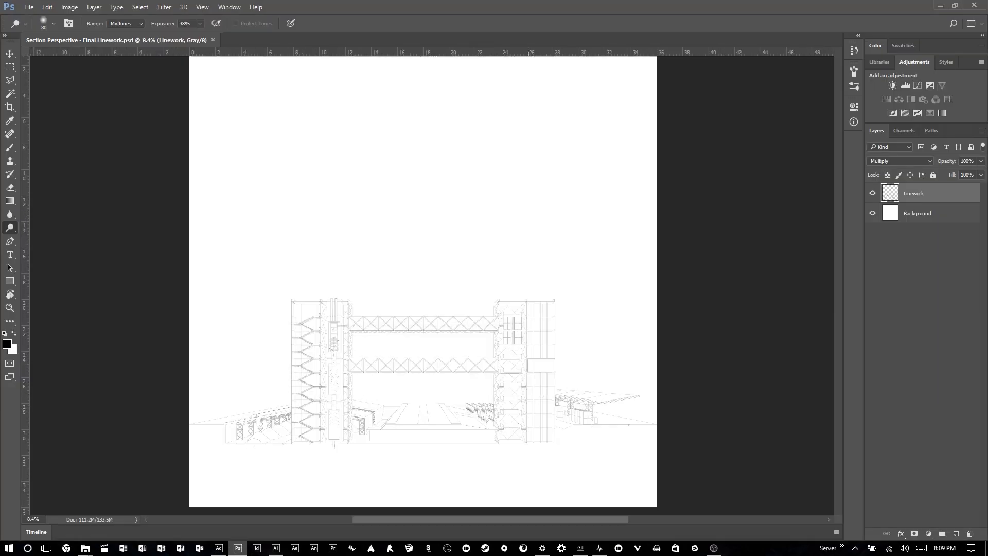
{"action": "scroll", "coordinate": [545, 395], "scroll_direction": "down", "scroll_amount": 1}
{"action": "left_click", "coordinate": [10, 94]}
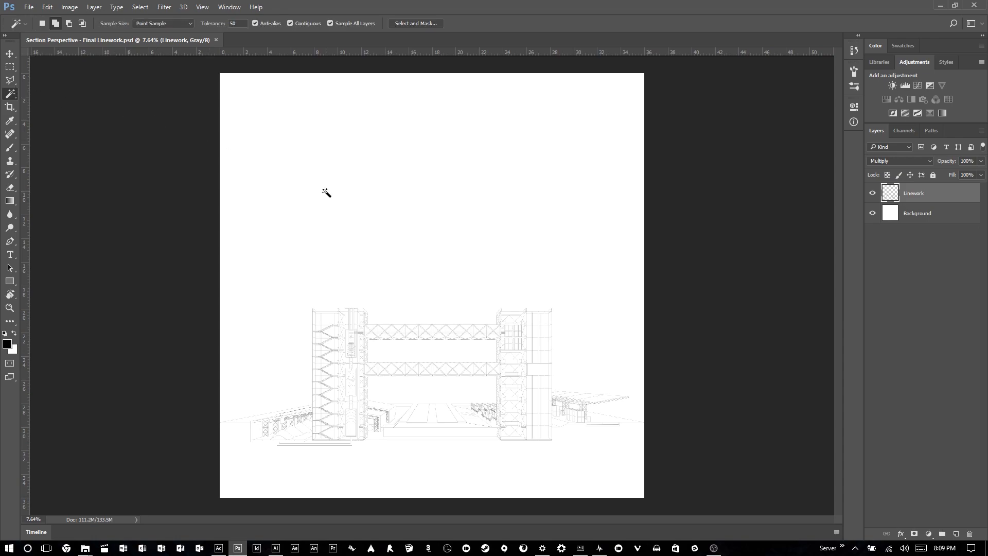
{"action": "scroll", "coordinate": [282, 397], "scroll_direction": "up", "scroll_amount": 4}
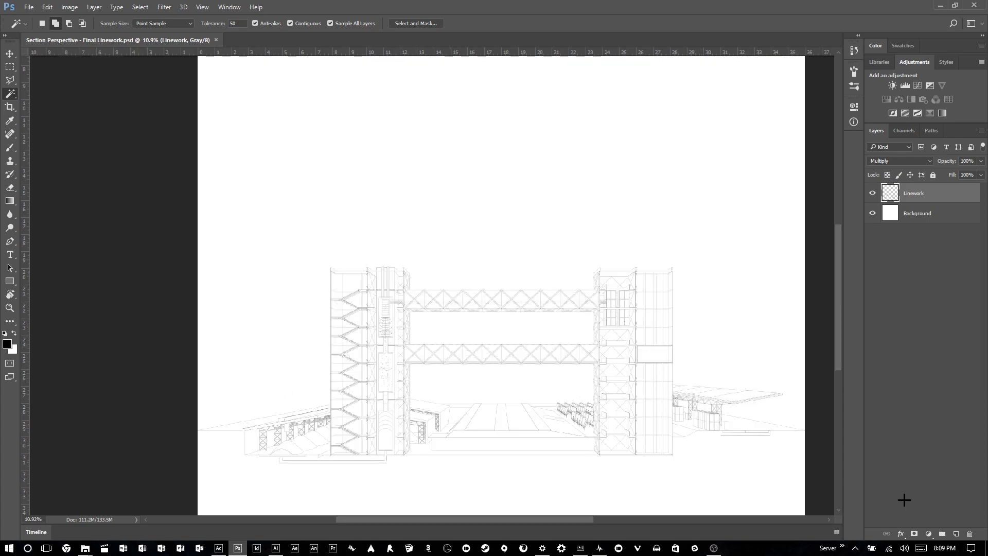
{"action": "left_click", "coordinate": [930, 532]}
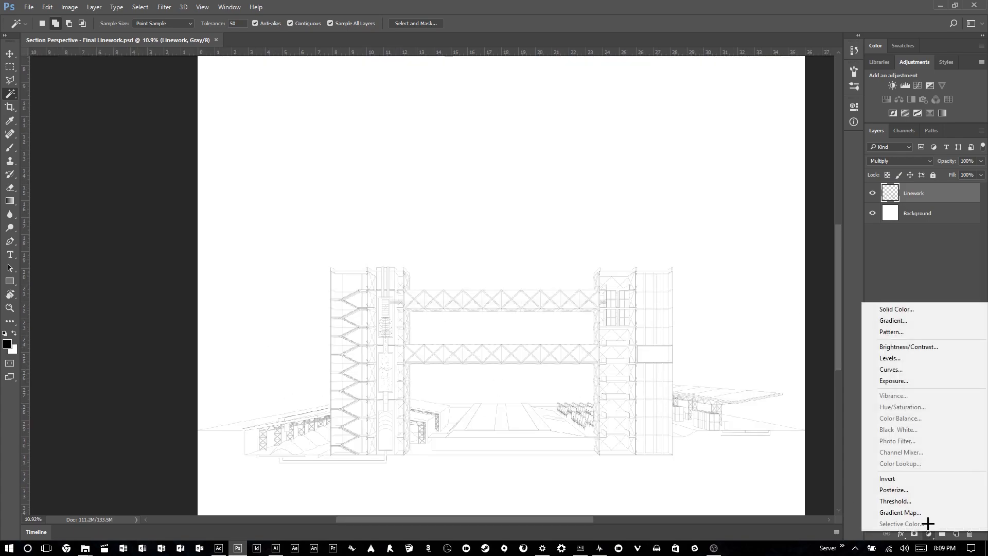
{"action": "left_click", "coordinate": [903, 360]}
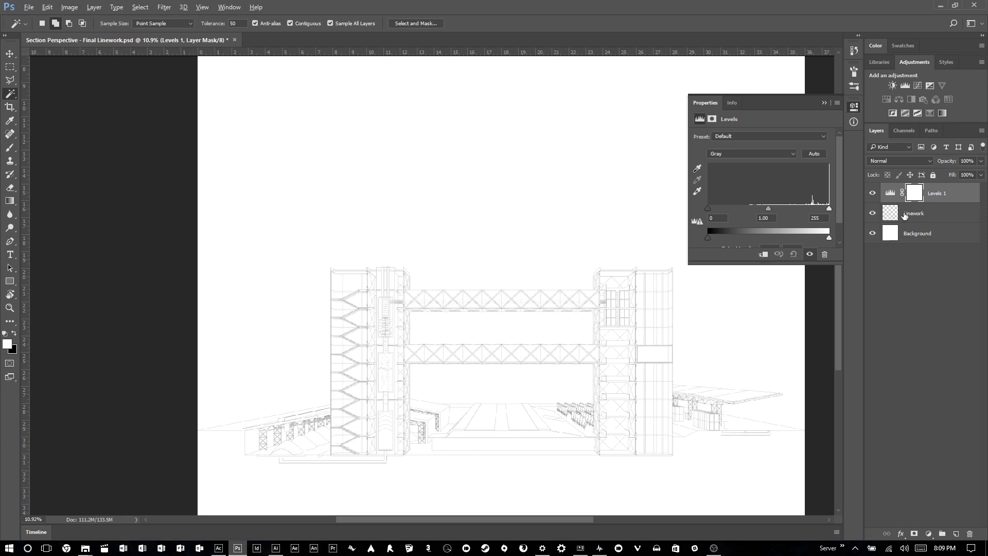
Clip the Levels adjustment to the Linework layer and set its black input level to 171.
{"action": "left_click_drag", "start_coordinate": [933, 217], "coordinate": [948, 200]}
{"action": "left_click", "coordinate": [948, 200], "text": "alt"}
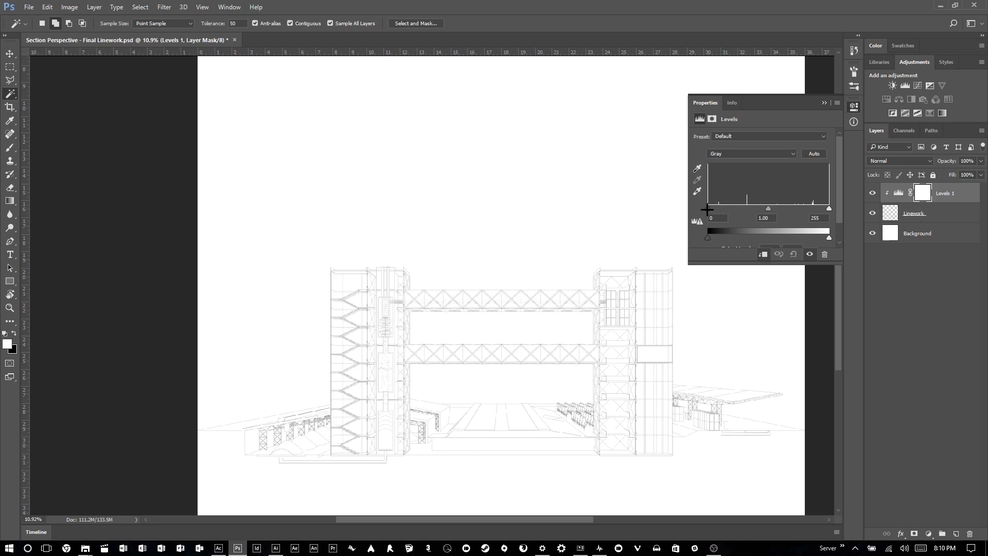
{"action": "left_click_drag", "start_coordinate": [708, 209], "coordinate": [788, 209]}
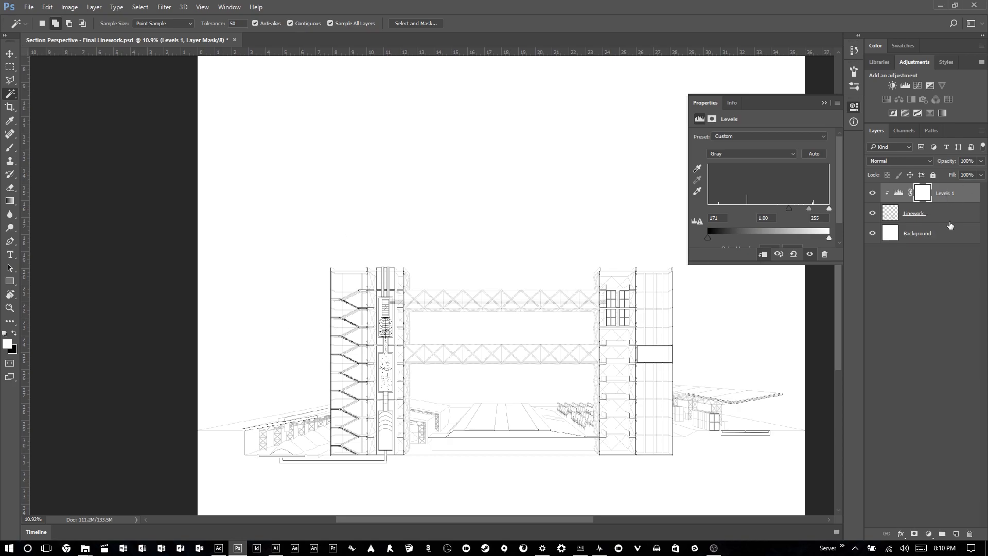
Compare the linework with the Levels adjustment hidden and shown.
{"action": "left_click", "coordinate": [929, 274]}
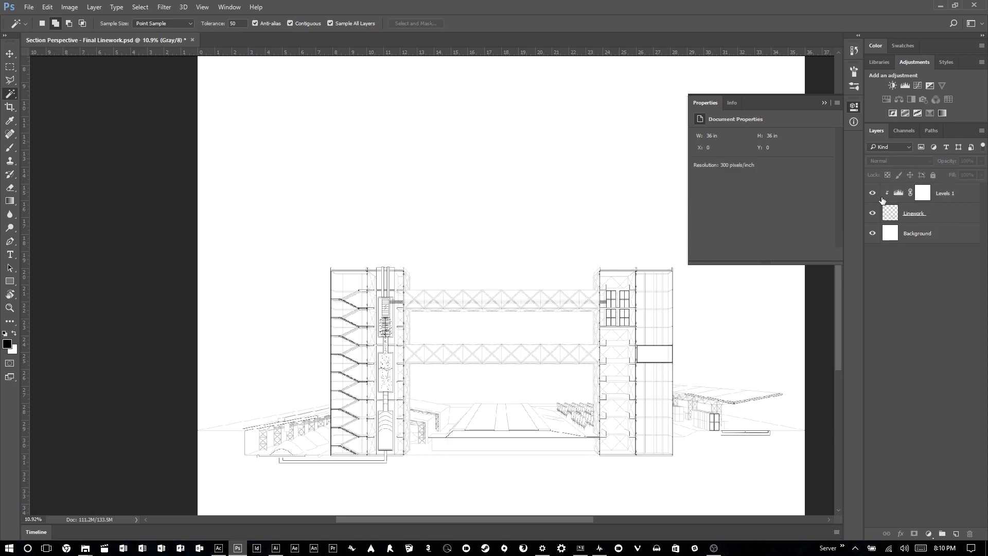
{"action": "left_click", "coordinate": [872, 194]}
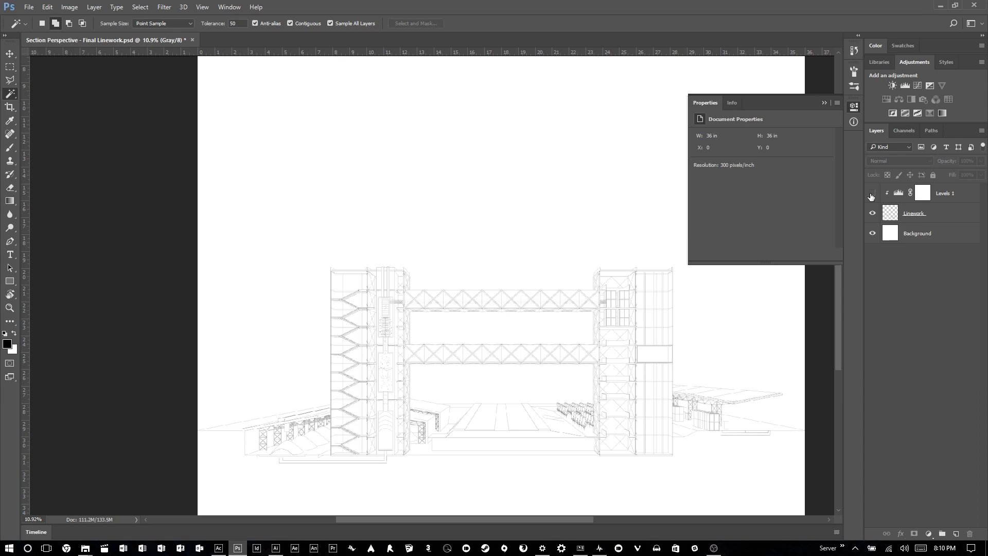
{"action": "left_click", "coordinate": [871, 194]}
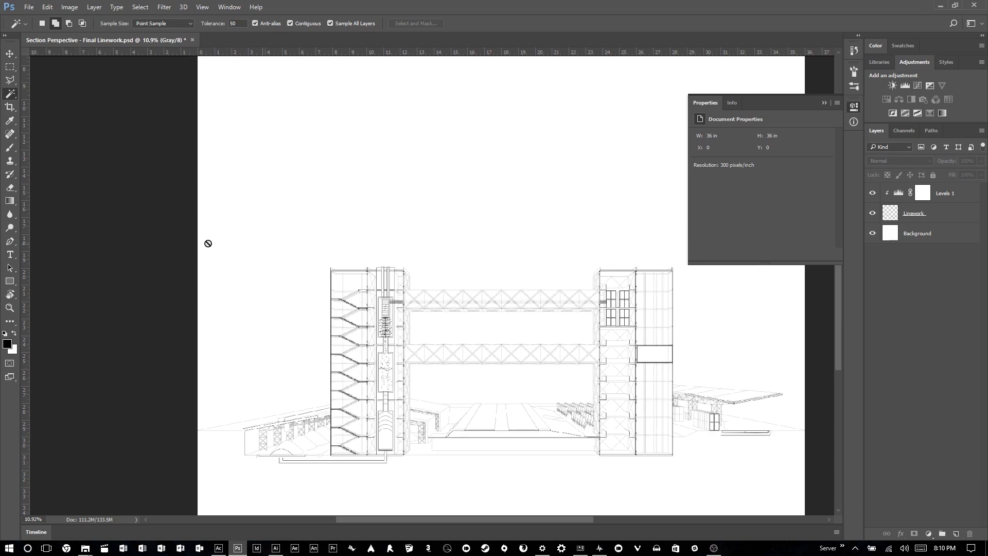
With the Linework layer active, select the open sky and the gaps between and below the bridges with the Magic Wand.
{"action": "scroll", "coordinate": [247, 335], "scroll_direction": "down", "scroll_amount": 1}
{"action": "left_click", "coordinate": [922, 211]}
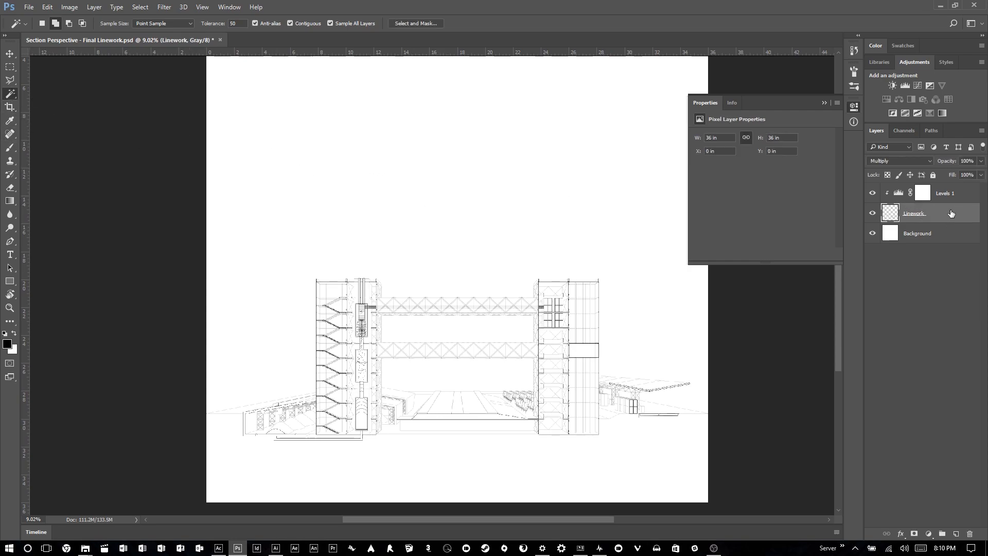
{"action": "left_click", "coordinate": [468, 187]}
{"action": "left_click", "coordinate": [468, 188]}
{"action": "left_click", "coordinate": [458, 327]}
{"action": "left_click", "coordinate": [457, 378]}
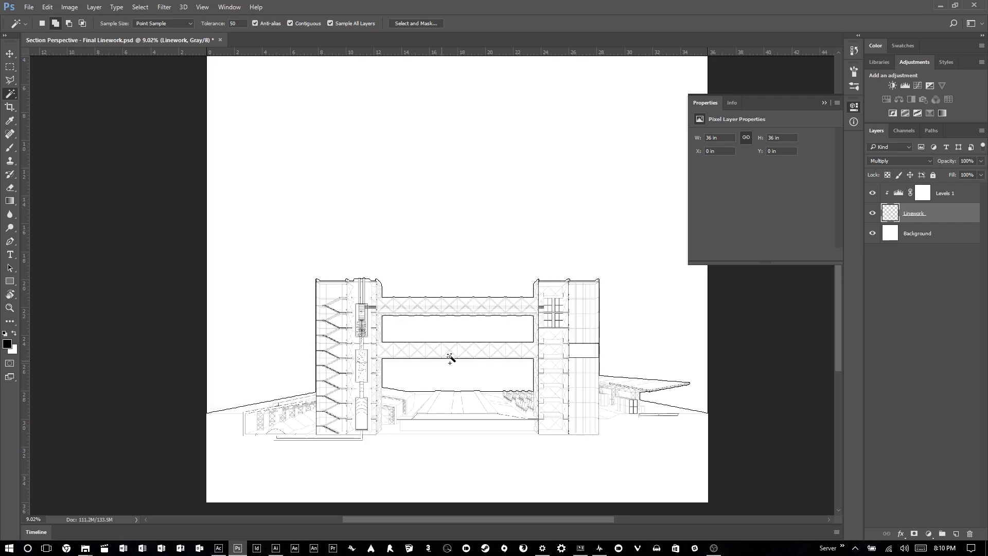
{"action": "scroll", "coordinate": [425, 363], "scroll_direction": "down", "scroll_amount": 2}
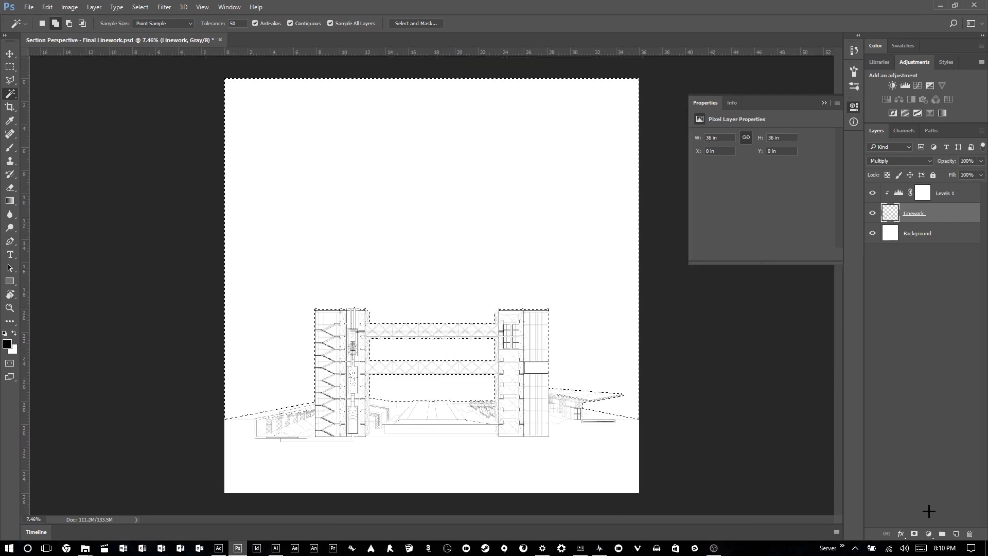
Fill the sky selection with a black (000000) Solid Color layer, move it above Levels 1 and release its clipping.
{"action": "left_click", "coordinate": [929, 533]}
{"action": "left_click", "coordinate": [920, 313]}
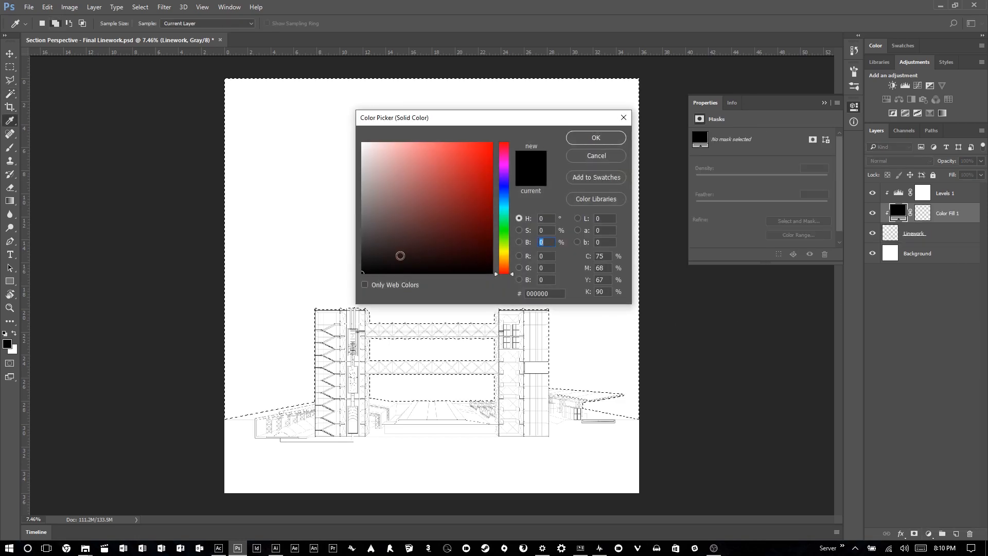
{"action": "left_click", "coordinate": [593, 137]}
{"action": "key", "text": "w"}
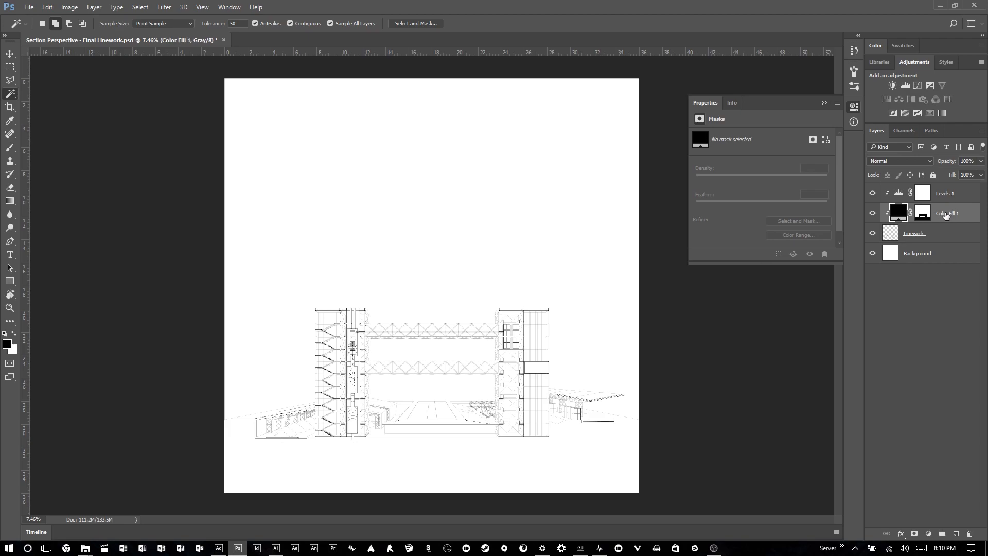
{"action": "left_click_drag", "start_coordinate": [945, 218], "coordinate": [949, 183]}
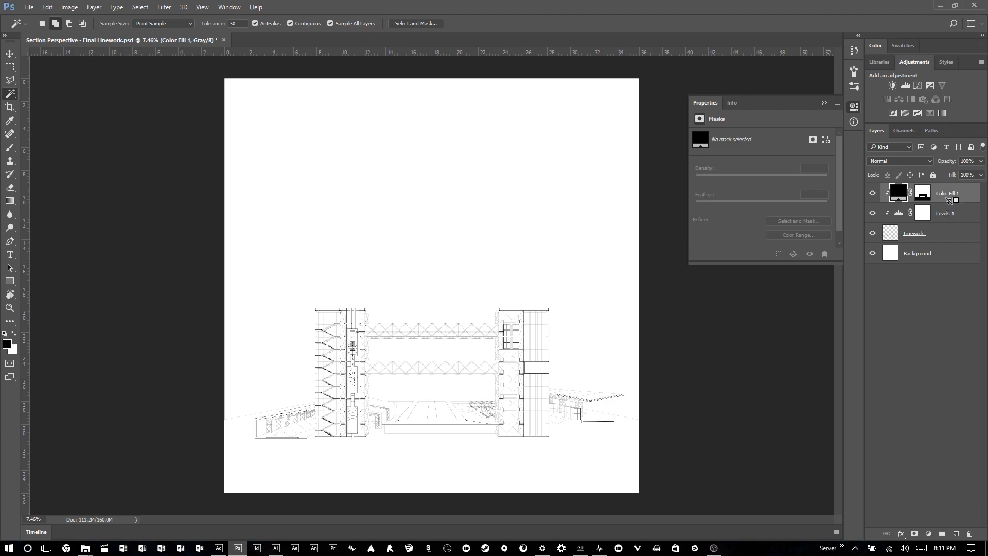
{"action": "left_click", "coordinate": [949, 201], "text": "alt"}
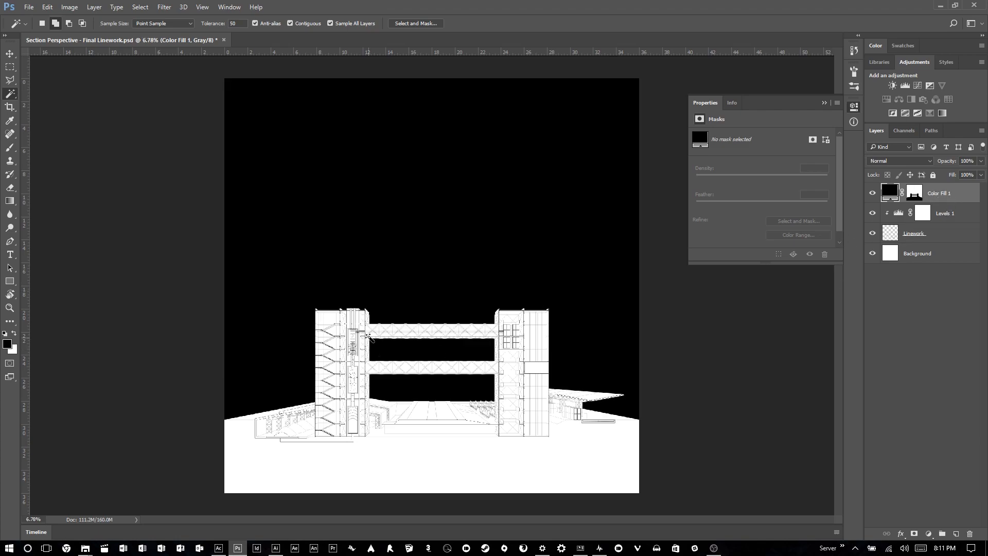
Rename the black fill layer as Sky Mask and hide it.
{"action": "double_click", "coordinate": [937, 195]}
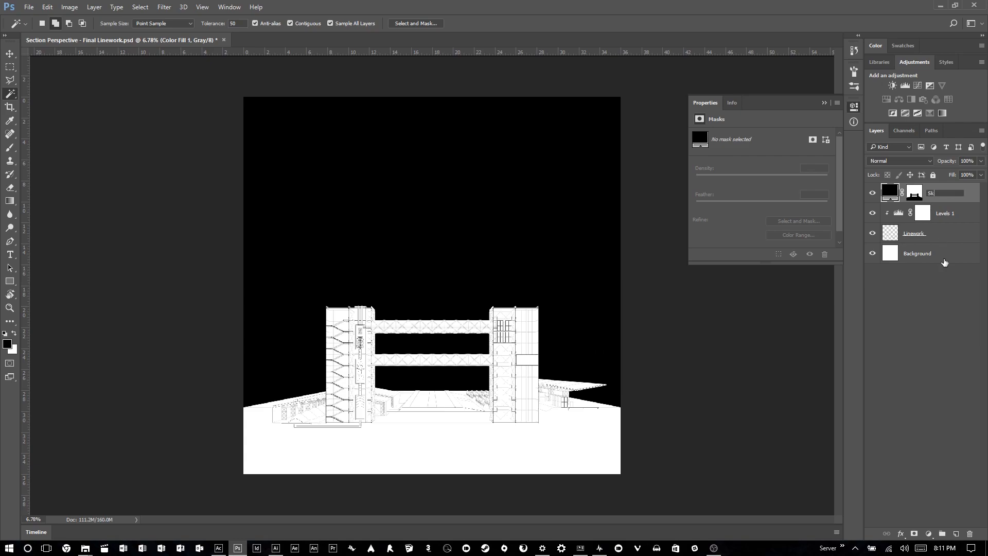
{"action": "type", "text": "Sky Mask"}
{"action": "key", "text": "Return"}
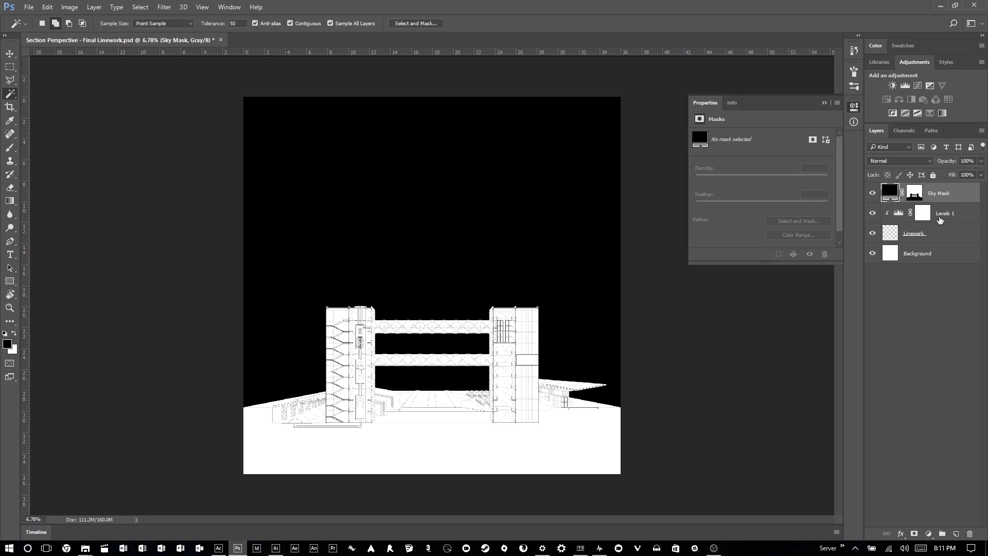
{"action": "left_click", "coordinate": [872, 193]}
With the Linework layer active, select the two road lanes between the towers with the Magic Wand.
{"action": "scroll", "coordinate": [391, 410], "scroll_direction": "up", "scroll_amount": 5}
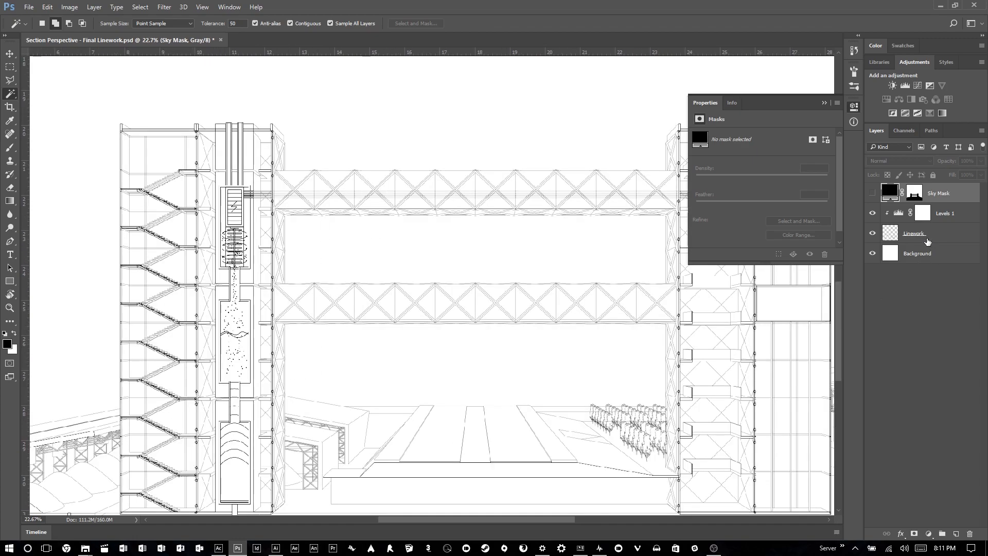
{"action": "left_click", "coordinate": [925, 239]}
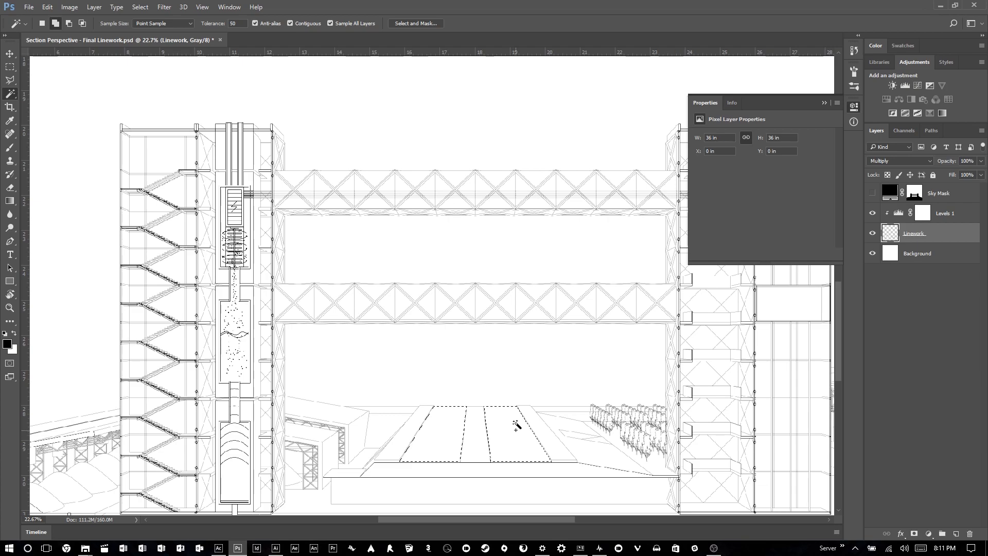
{"action": "scroll", "coordinate": [512, 411], "scroll_direction": "down", "scroll_amount": 2}
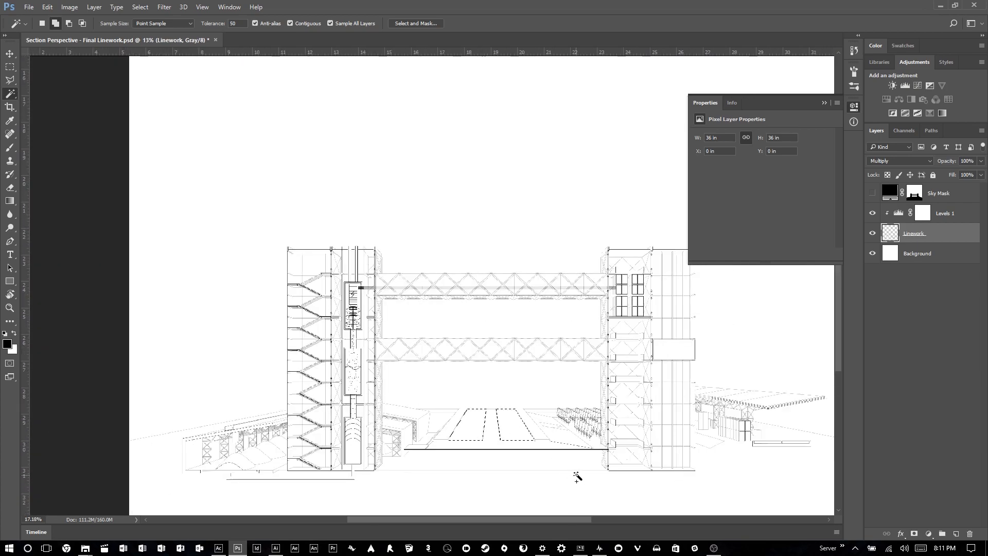
{"action": "scroll", "coordinate": [576, 474], "scroll_direction": "up", "scroll_amount": 2}
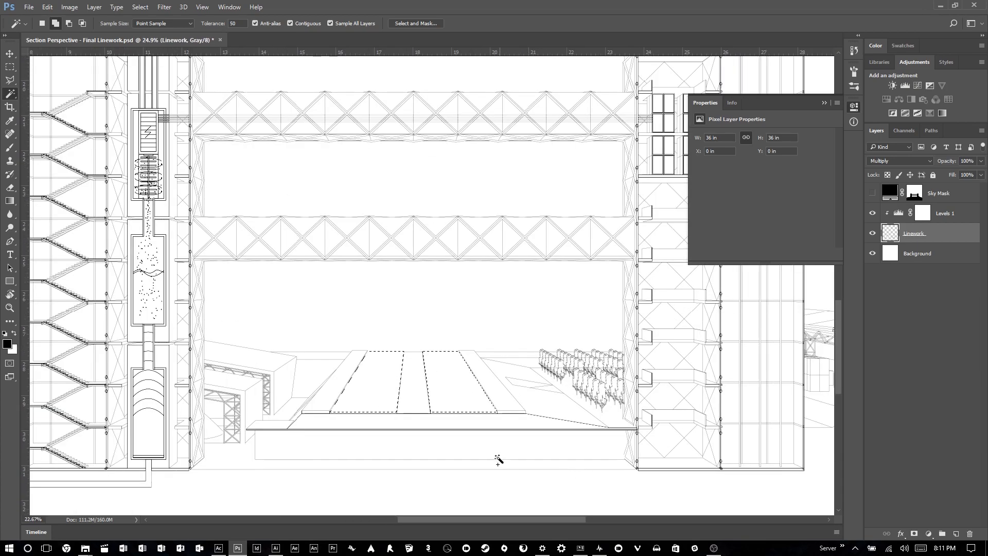
{"action": "scroll", "coordinate": [496, 458], "scroll_direction": "down", "scroll_amount": 2}
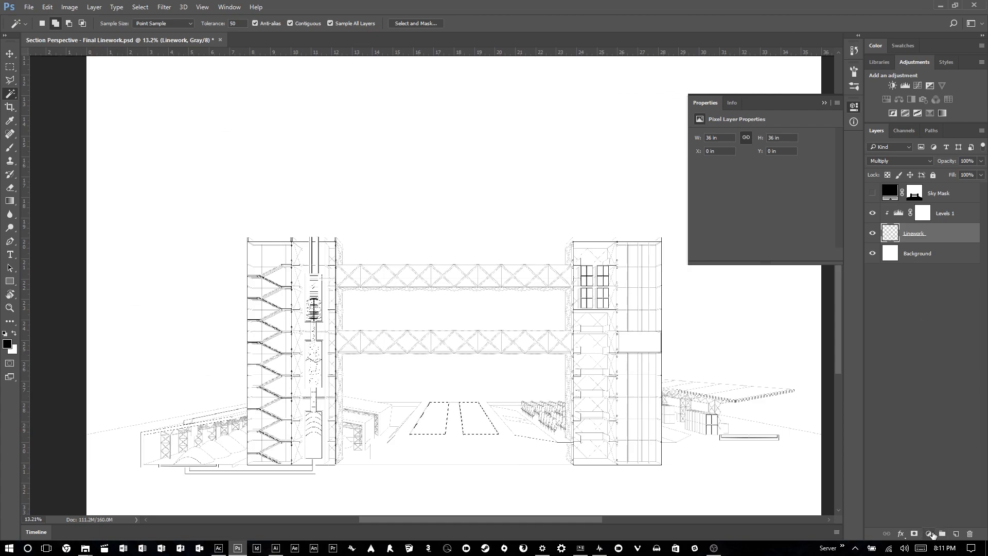
Fill the road selection with a black (000000) Solid Color layer, place it unclipped above Levels 1 and name it Road Mask.
{"action": "left_click", "coordinate": [933, 535]}
{"action": "key", "text": "Escape"}
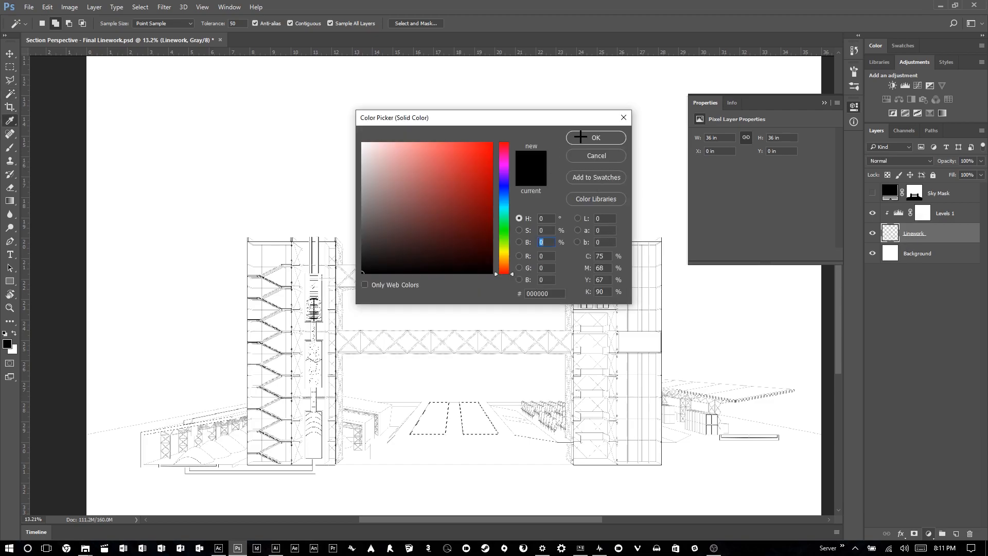
{"action": "left_click", "coordinate": [581, 137]}
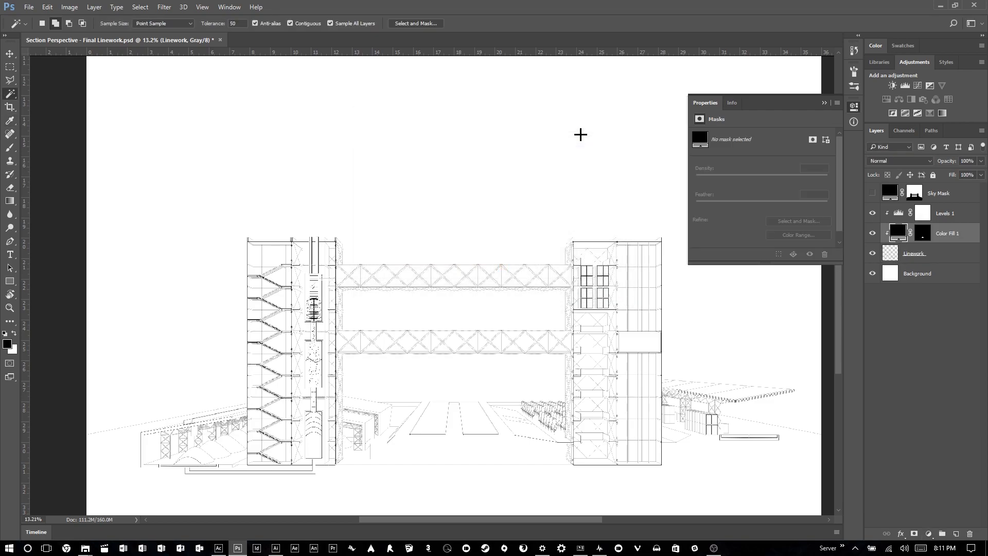
{"action": "left_click_drag", "start_coordinate": [942, 234], "coordinate": [935, 207]}
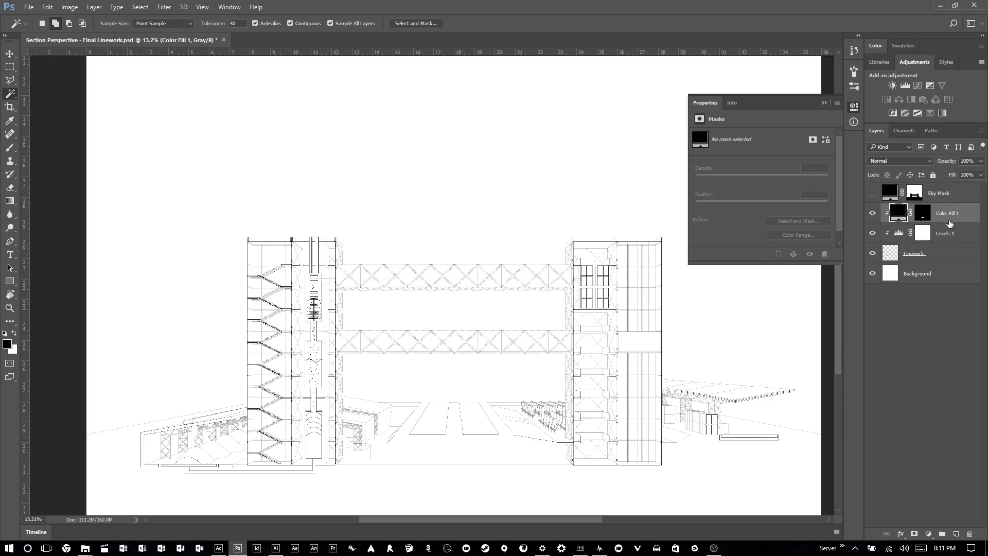
{"action": "left_click", "coordinate": [944, 220], "text": "alt"}
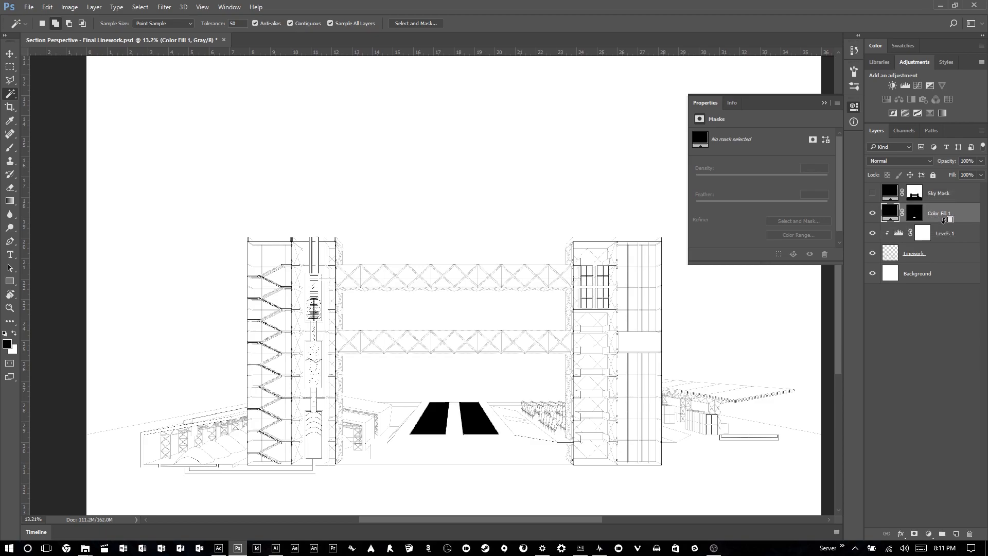
{"action": "double_click", "coordinate": [936, 214]}
With the Linework layer active, select the grass strip beside the left tower and the ground between that tower and the road.
{"action": "scroll", "coordinate": [485, 350], "scroll_direction": "down", "scroll_amount": 3}
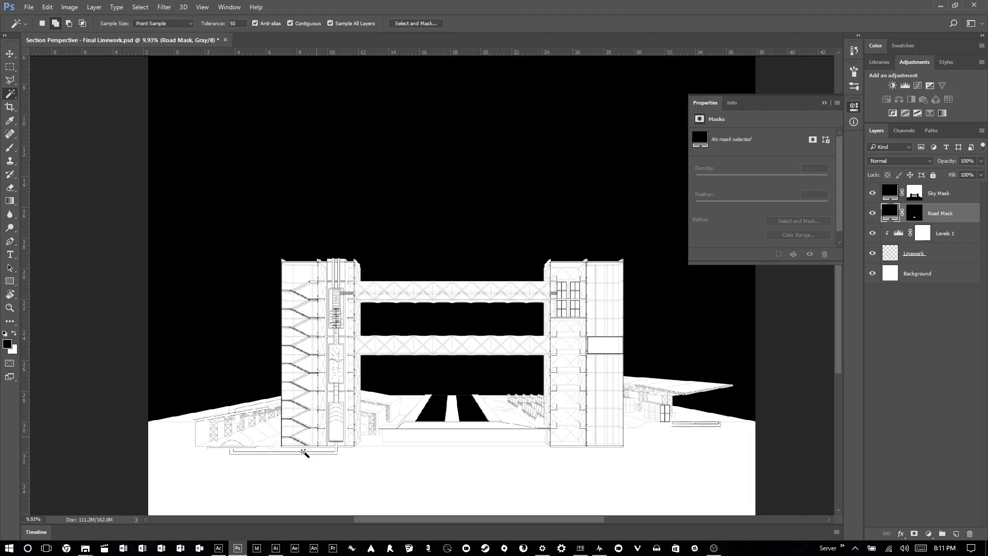
{"action": "scroll", "coordinate": [288, 442], "scroll_direction": "up", "scroll_amount": 3}
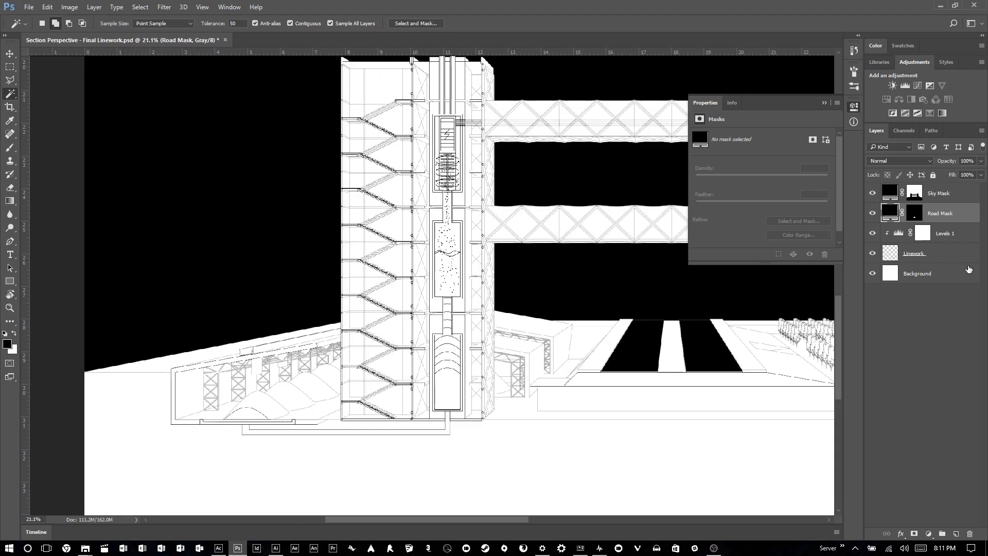
{"action": "left_click", "coordinate": [930, 257]}
{"action": "scroll", "coordinate": [286, 391], "scroll_direction": "up", "scroll_amount": 3}
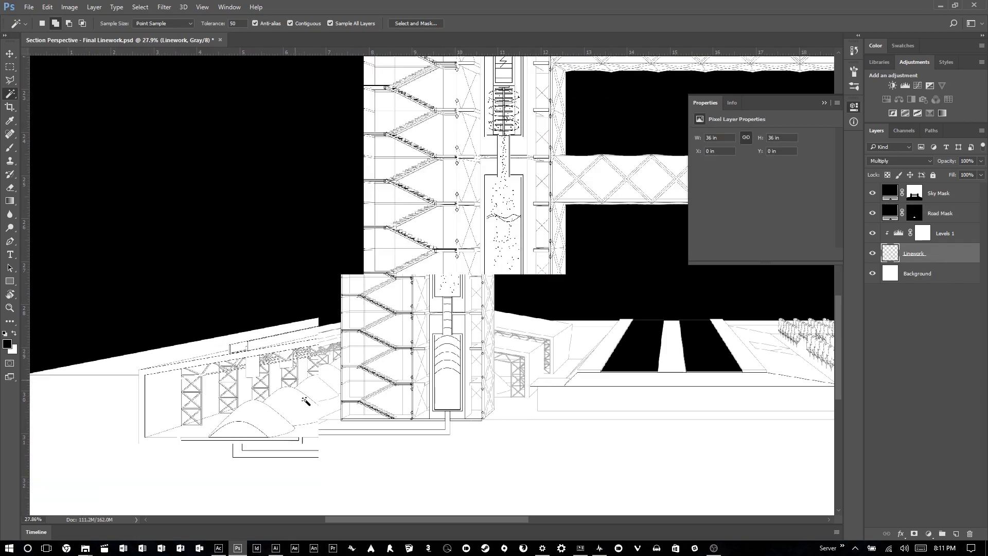
{"action": "left_click", "coordinate": [115, 354]}
{"action": "scroll", "coordinate": [116, 355], "scroll_direction": "down", "scroll_amount": 2}
{"action": "left_click_drag", "start_coordinate": [644, 328], "coordinate": [544, 333]}
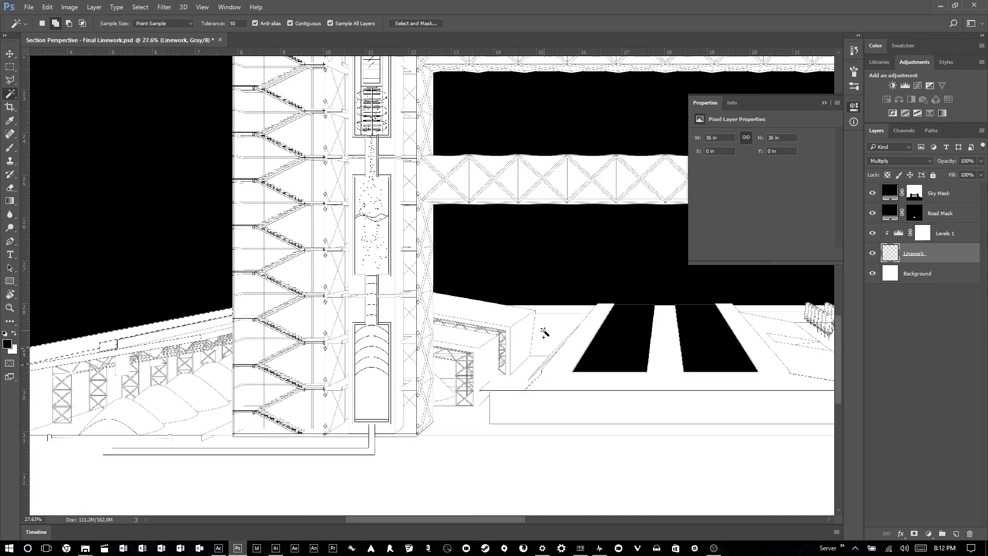
{"action": "left_click", "coordinate": [545, 333]}
{"action": "left_click", "coordinate": [561, 310]}
{"action": "left_click", "coordinate": [474, 419]}
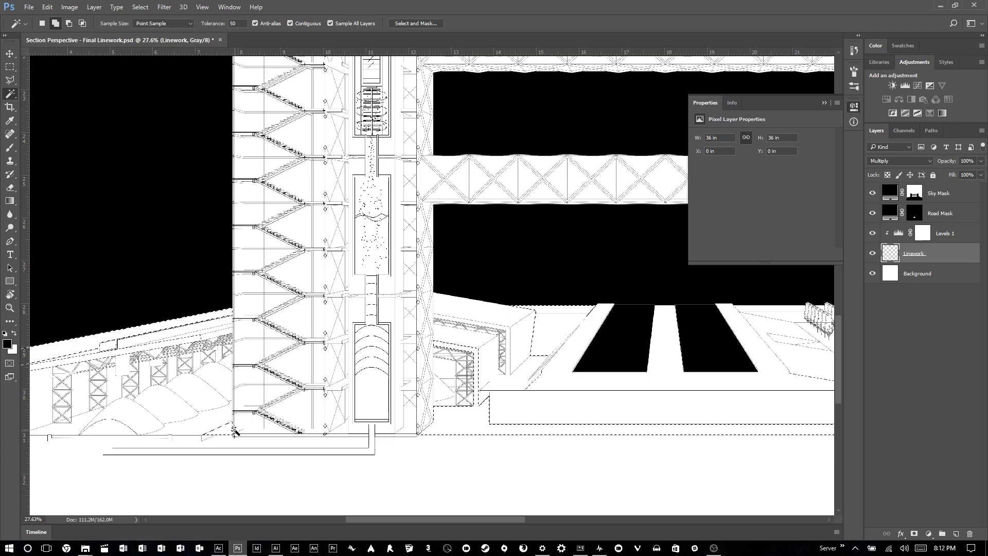
Add the ground around the trees and the remaining ground beside the road between the towers to the grass selection.
{"action": "scroll", "coordinate": [516, 404], "scroll_direction": "down", "scroll_amount": 3}
{"action": "scroll", "coordinate": [432, 395], "scroll_direction": "up", "scroll_amount": 2}
{"action": "left_click", "coordinate": [432, 394]}
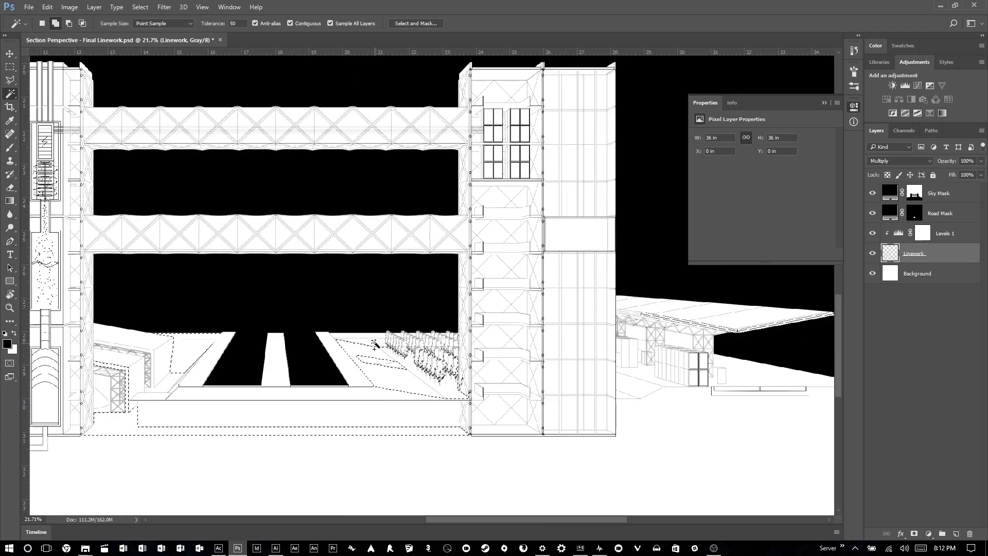
{"action": "scroll", "coordinate": [368, 339], "scroll_direction": "up", "scroll_amount": 5}
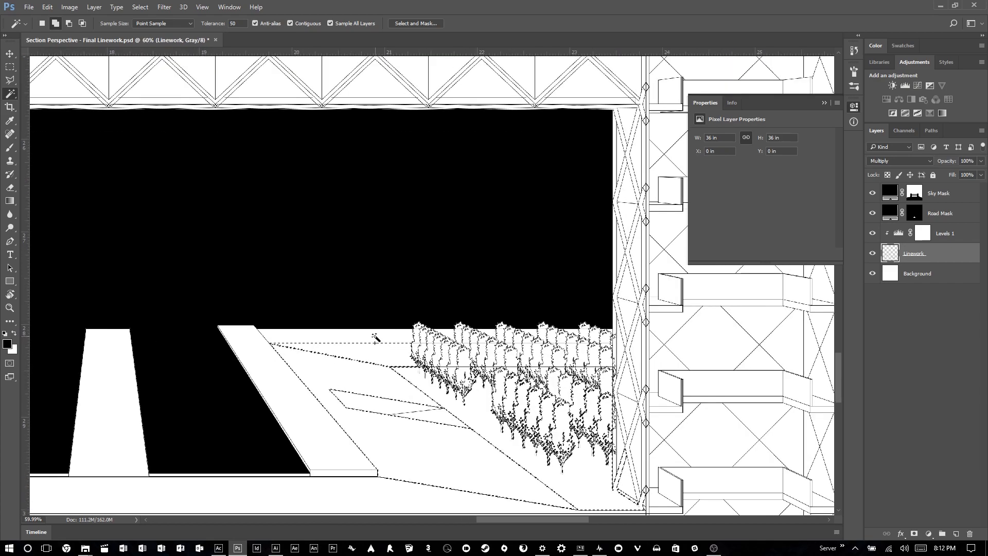
{"action": "left_click", "coordinate": [447, 335]}
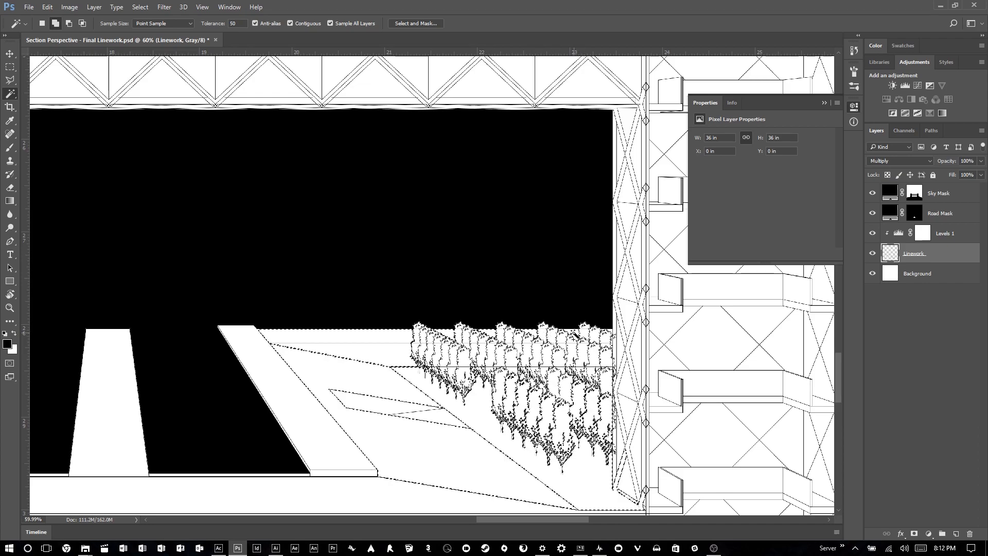
{"action": "scroll", "coordinate": [389, 343], "scroll_direction": "down", "scroll_amount": 4}
{"action": "left_click", "coordinate": [203, 377]}
Add the ground beyond the right tower, around the boxes under the canopy, to the grass selection.
{"action": "scroll", "coordinate": [203, 377], "scroll_direction": "down", "scroll_amount": 5}
{"action": "scroll", "coordinate": [565, 418], "scroll_direction": "up", "scroll_amount": 3}
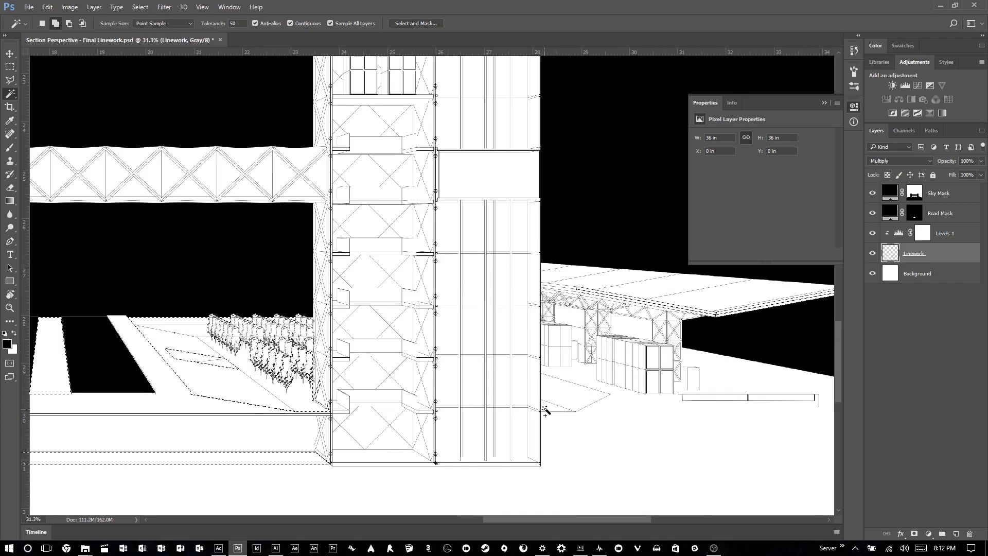
{"action": "left_click", "coordinate": [546, 407]}
{"action": "scroll", "coordinate": [591, 375], "scroll_direction": "up", "scroll_amount": 5}
{"action": "key", "text": "m"}
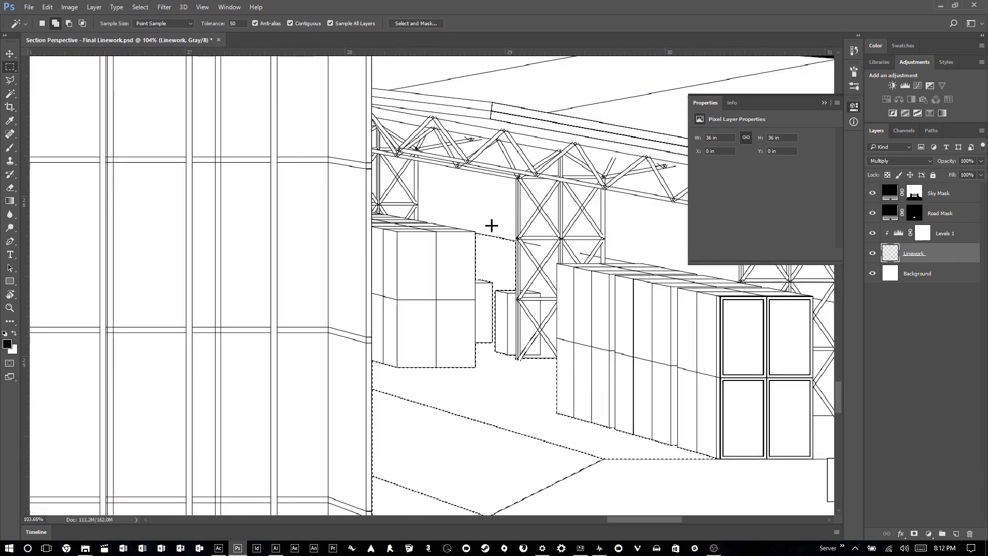
{"action": "scroll", "coordinate": [566, 312], "scroll_direction": "down", "scroll_amount": 5}
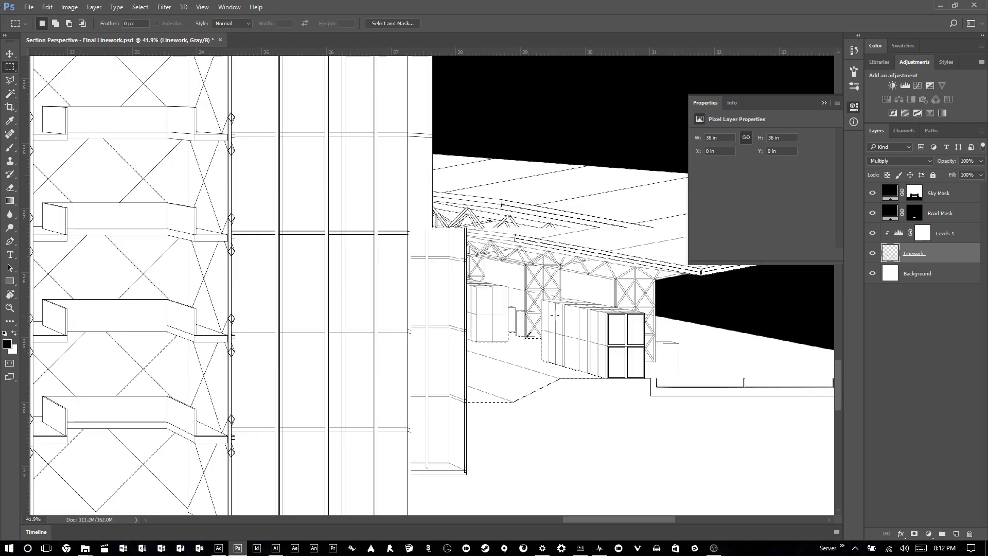
{"action": "scroll", "coordinate": [566, 312], "scroll_direction": "down", "scroll_amount": 4}
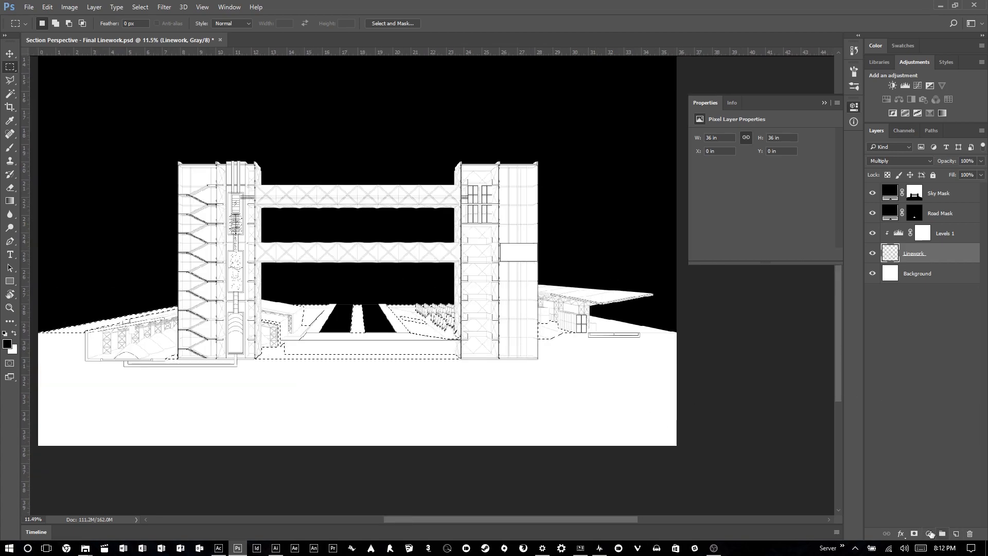
Fill the grass selection with a black (000000) Solid Color layer, place it unclipped above Levels 1 and name it Grass Mask.
{"action": "left_click", "coordinate": [928, 533]}
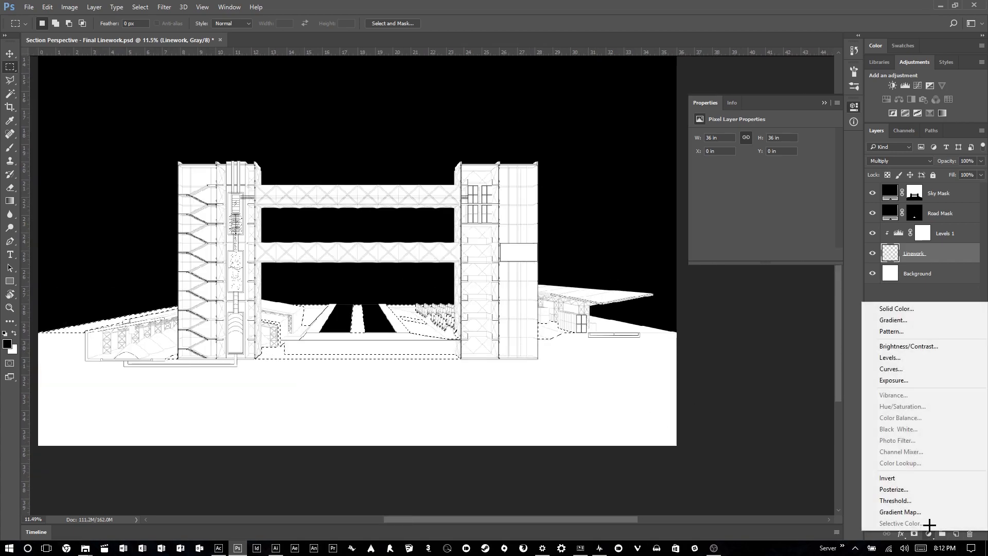
{"action": "left_click", "coordinate": [903, 308]}
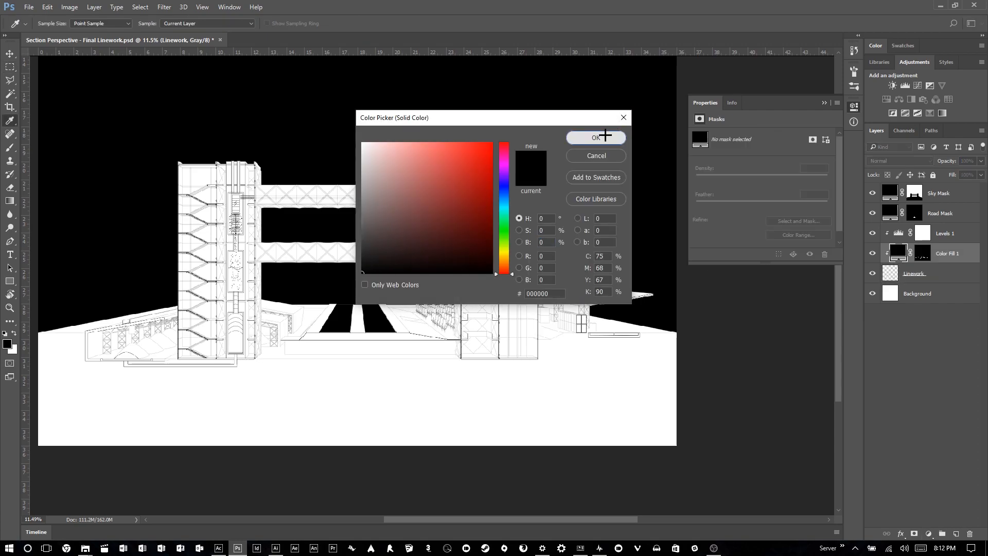
{"action": "left_click", "coordinate": [598, 133]}
{"action": "left_click_drag", "start_coordinate": [940, 256], "coordinate": [942, 229]}
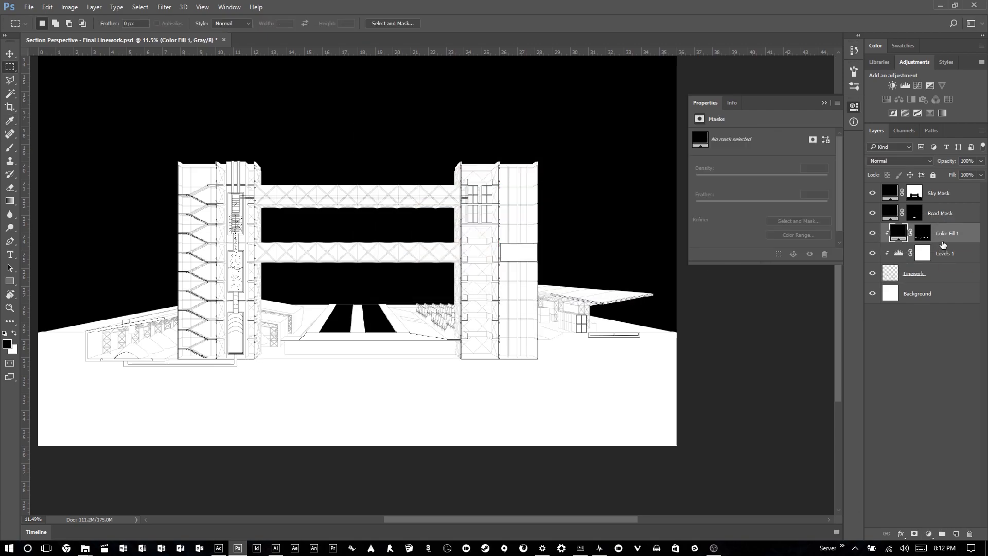
{"action": "left_click", "coordinate": [943, 235]}
{"action": "left_click", "coordinate": [939, 239], "text": "alt"}
{"action": "double_click", "coordinate": [938, 235]}
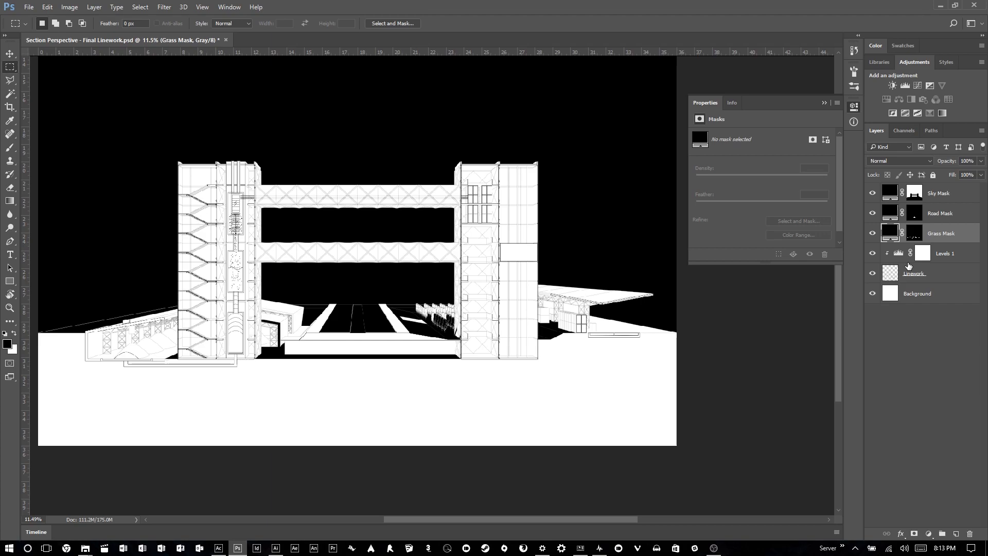
With the Linework layer active, select the openings between the truss members at the upper bridge's left end with the Magic Wand.
{"action": "left_click", "coordinate": [879, 271]}
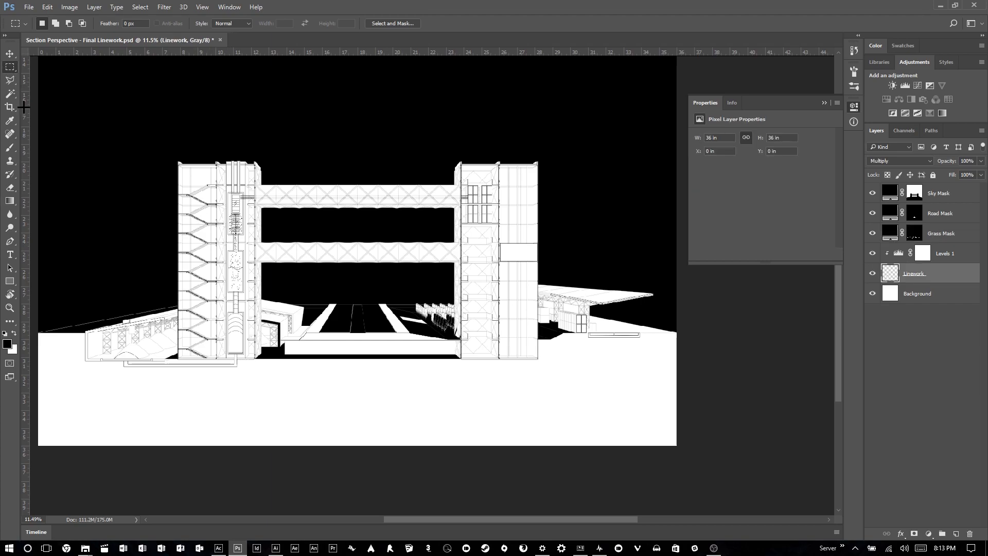
{"action": "left_click", "coordinate": [10, 93]}
{"action": "scroll", "coordinate": [159, 243], "scroll_direction": "up", "scroll_amount": 5}
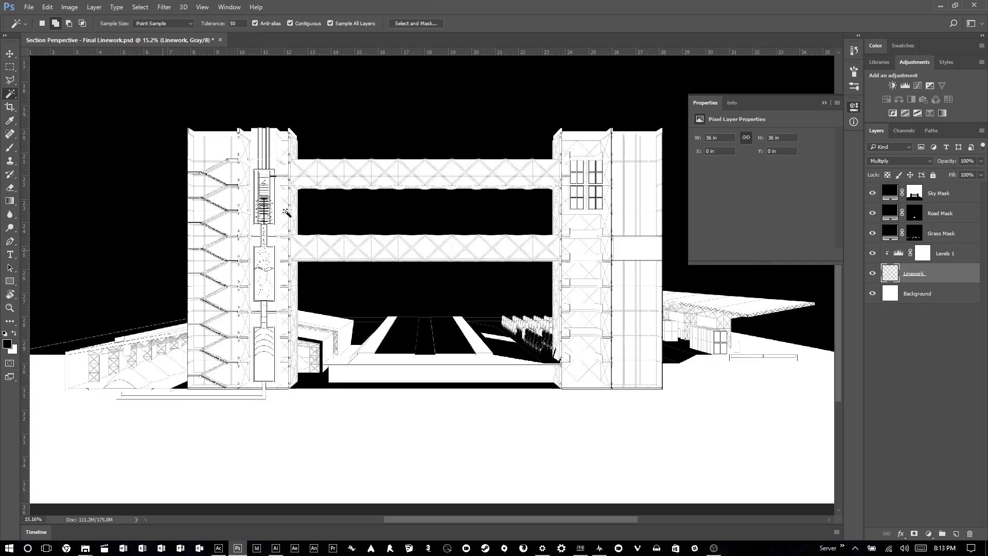
{"action": "scroll", "coordinate": [249, 137], "scroll_direction": "up", "scroll_amount": 4}
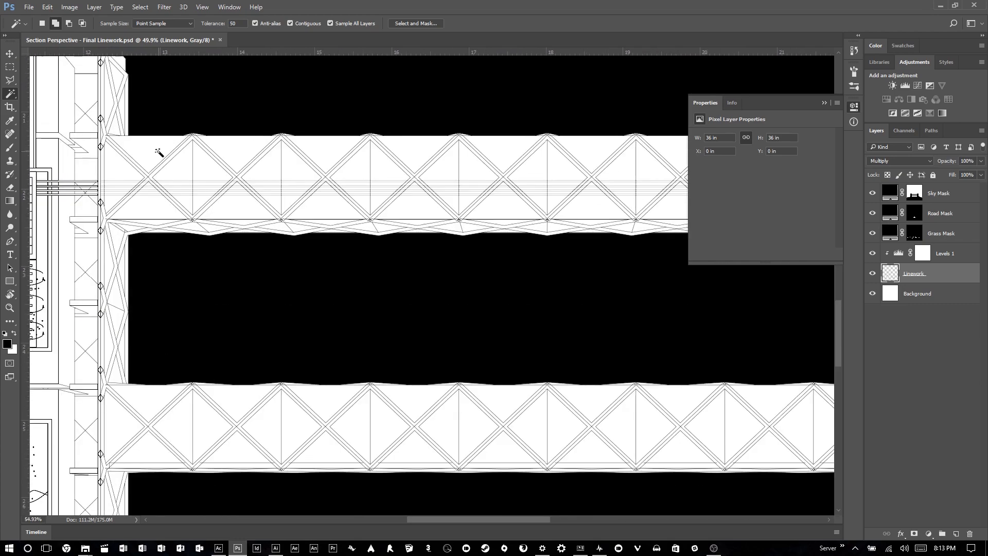
{"action": "scroll", "coordinate": [160, 155], "scroll_direction": "up", "scroll_amount": 1}
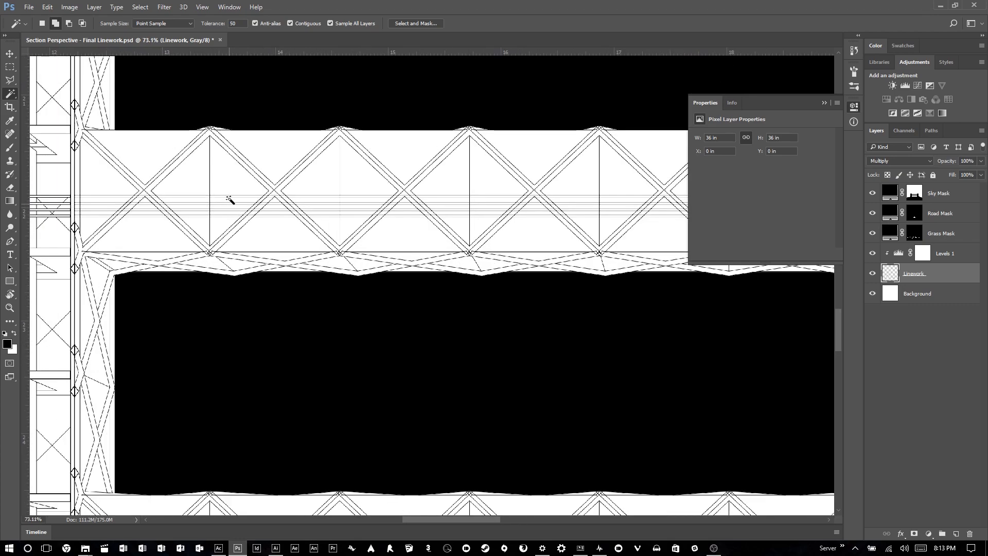
{"action": "left_click", "coordinate": [142, 147]}
{"action": "left_click", "coordinate": [193, 222]}
{"action": "left_click", "coordinate": [223, 179]}
{"action": "left_click", "coordinate": [221, 224]}
{"action": "left_click", "coordinate": [268, 229]}
{"action": "left_click", "coordinate": [271, 164]}
{"action": "left_click", "coordinate": [322, 184]}
{"action": "left_click", "coordinate": [330, 226]}
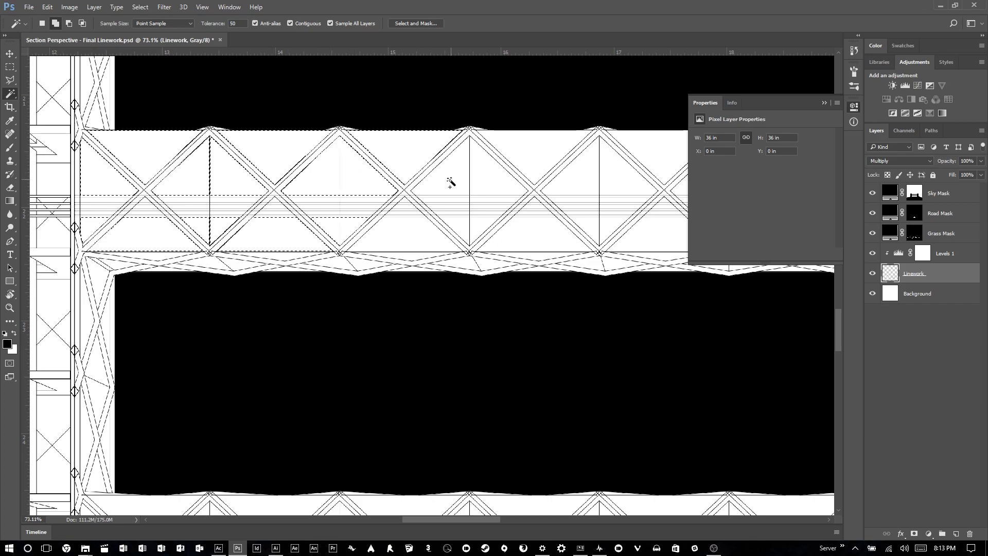
Add the openings between the truss members along the middle of the upper bridge to the selection.
{"action": "left_click", "coordinate": [410, 228]}
{"action": "left_click", "coordinate": [453, 223]}
{"action": "left_click", "coordinate": [479, 226]}
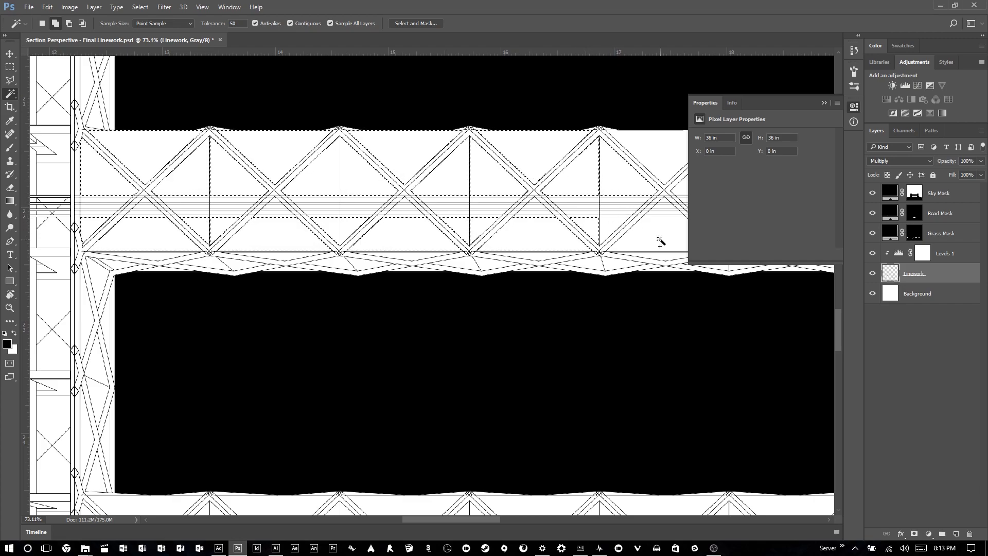
{"action": "left_click", "coordinate": [660, 159]}
{"action": "left_click_drag", "start_coordinate": [661, 159], "coordinate": [202, 189]}
{"action": "scroll", "coordinate": [257, 200], "scroll_direction": "down", "scroll_amount": 1}
{"action": "left_click", "coordinate": [256, 200]}
{"action": "left_click", "coordinate": [288, 257]}
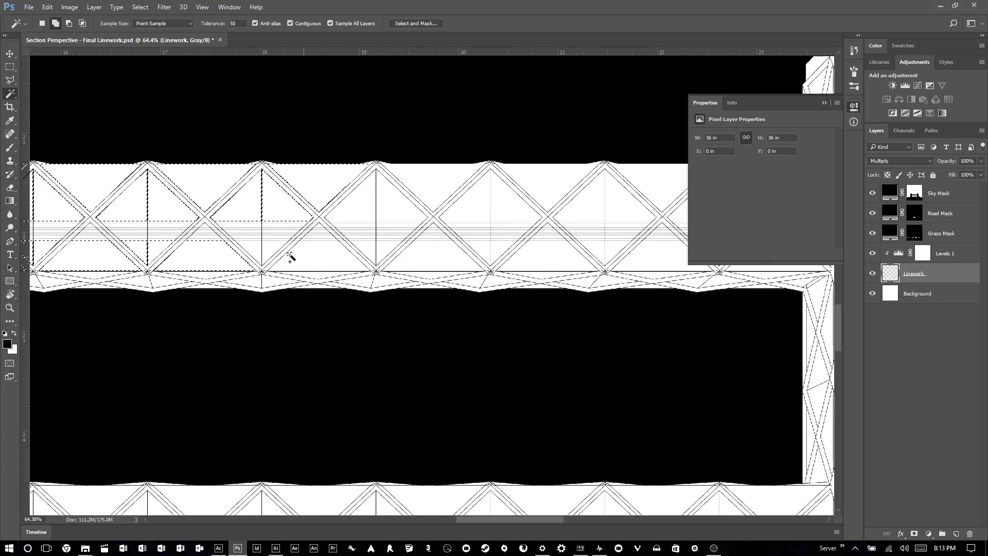
Add the remaining truss openings up to the upper bridge's right end to the selection.
{"action": "left_click", "coordinate": [366, 251]}
{"action": "left_click", "coordinate": [385, 249]}
{"action": "left_click", "coordinate": [386, 207]}
{"action": "left_click", "coordinate": [479, 207]}
{"action": "left_click", "coordinate": [502, 207]}
{"action": "left_click", "coordinate": [587, 207]}
{"action": "left_click", "coordinate": [615, 208]}
{"action": "left_click_drag", "start_coordinate": [656, 230], "coordinate": [350, 236]}
{"action": "scroll", "coordinate": [355, 234], "scroll_direction": "up", "scroll_amount": 1}
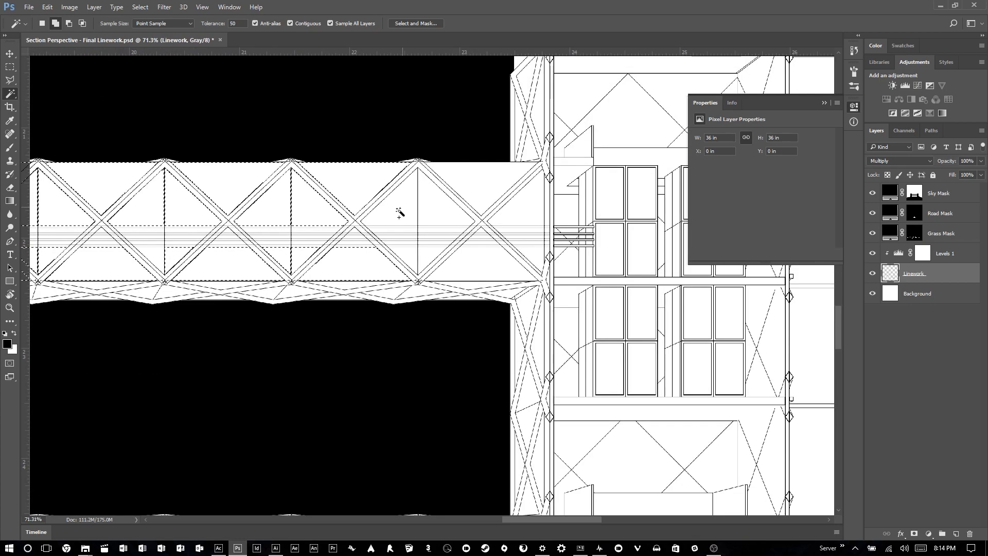
{"action": "left_click", "coordinate": [399, 212]}
{"action": "left_click", "coordinate": [426, 256]}
Add the lower bridge's truss openings to the selection, working from its right end toward the middle.
{"action": "scroll", "coordinate": [513, 243], "scroll_direction": "down", "scroll_amount": 4}
{"action": "left_click_drag", "start_coordinate": [514, 412], "coordinate": [534, 354]}
{"action": "scroll", "coordinate": [534, 354], "scroll_direction": "up", "scroll_amount": 1}
{"action": "left_click", "coordinate": [535, 354]}
{"action": "left_click", "coordinate": [514, 335]}
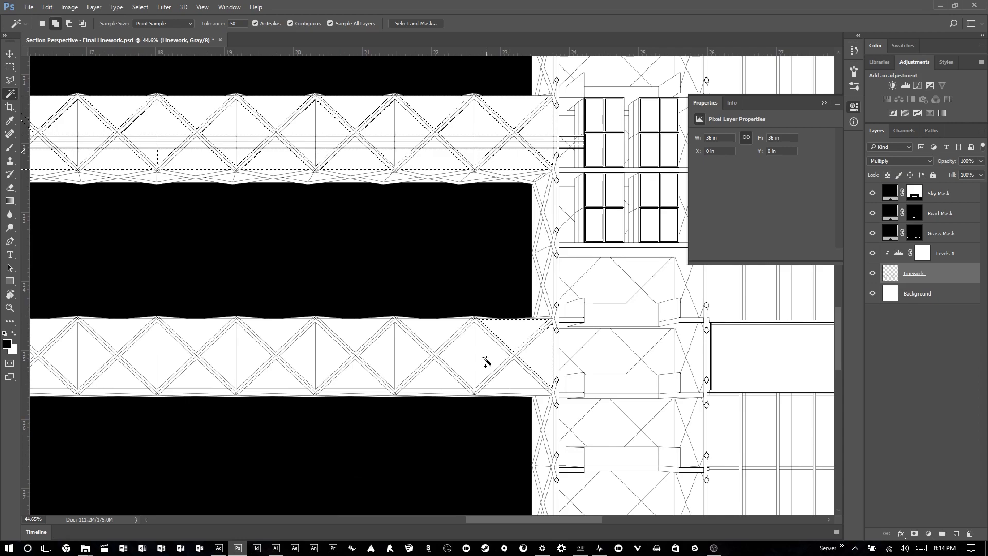
{"action": "left_click", "coordinate": [363, 379]}
{"action": "left_click", "coordinate": [281, 379]}
{"action": "left_click", "coordinate": [203, 337]}
{"action": "left_click", "coordinate": [130, 380]}
Add the remaining truss openings to the selection, working along the lower bridge to its left end.
{"action": "left_click_drag", "start_coordinate": [32, 370], "coordinate": [223, 353]}
{"action": "scroll", "coordinate": [222, 353], "scroll_direction": "down", "scroll_amount": 4}
{"action": "scroll", "coordinate": [234, 351], "scroll_direction": "up", "scroll_amount": 5}
{"action": "left_click", "coordinate": [110, 343]}
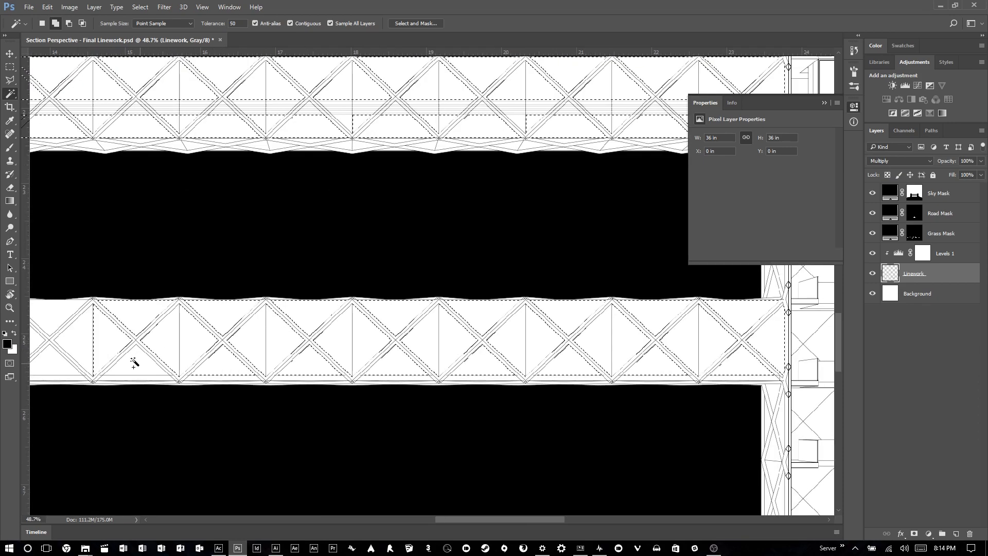
{"action": "left_click", "coordinate": [134, 362]}
{"action": "scroll", "coordinate": [456, 339], "scroll_direction": "down", "scroll_amount": 4}
{"action": "scroll", "coordinate": [135, 342], "scroll_direction": "up", "scroll_amount": 3}
{"action": "left_click", "coordinate": [182, 368]}
{"action": "left_click", "coordinate": [161, 348]}
{"action": "left_click", "coordinate": [132, 351]}
{"action": "left_click", "coordinate": [105, 329]}
{"action": "left_click", "coordinate": [83, 349]}
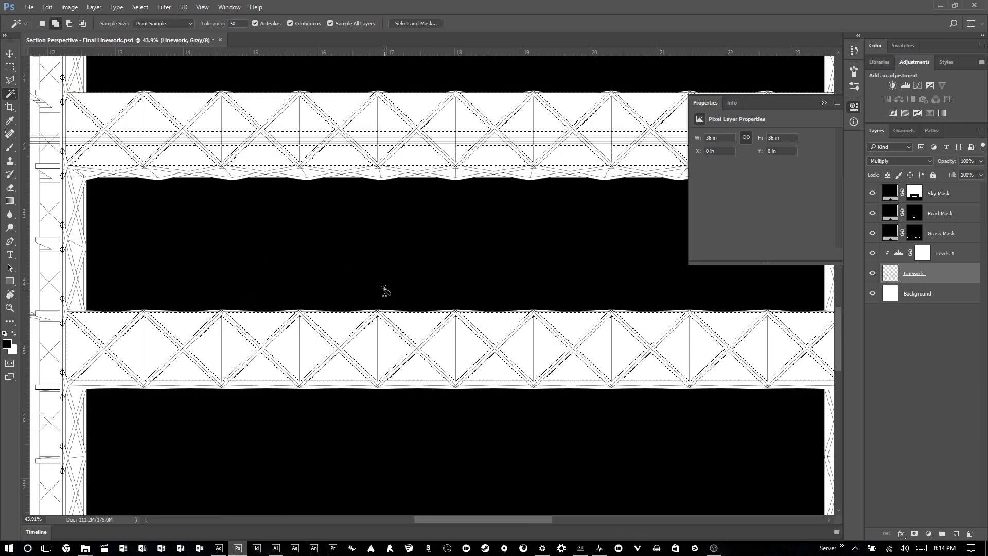
Create a black Solid Color fill layer from the truss selection and move it above the Levels 1 layer.
{"action": "scroll", "coordinate": [372, 264], "scroll_direction": "down", "scroll_amount": 5}
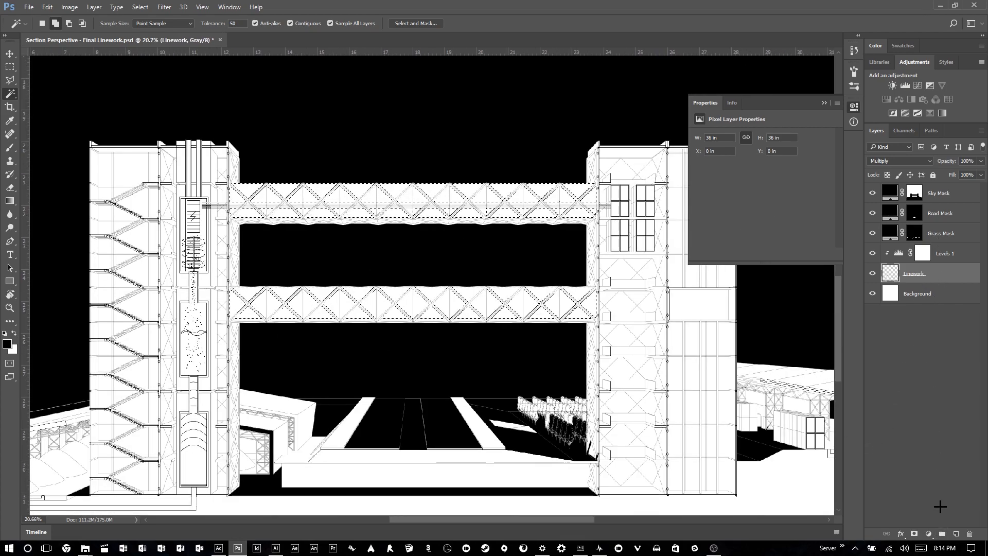
{"action": "left_click", "coordinate": [929, 533]}
{"action": "left_click", "coordinate": [900, 309]}
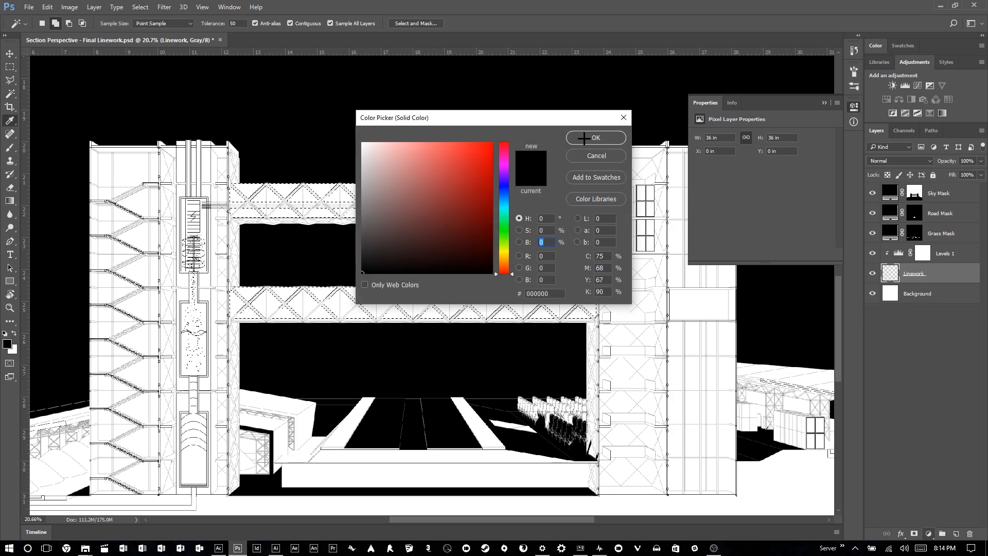
{"action": "left_click", "coordinate": [584, 137]}
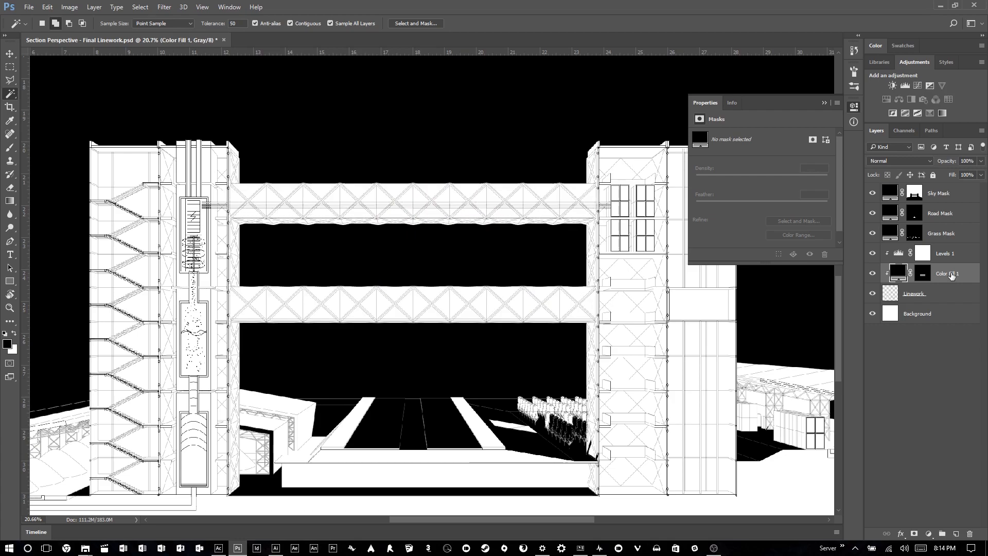
{"action": "mouse_move", "coordinate": [950, 275]}
{"action": "left_mouse_down"}
{"action": "mouse_move", "coordinate": [951, 251]}
{"action": "mouse_move", "coordinate": [950, 259]}
{"action": "left_mouse_up"}
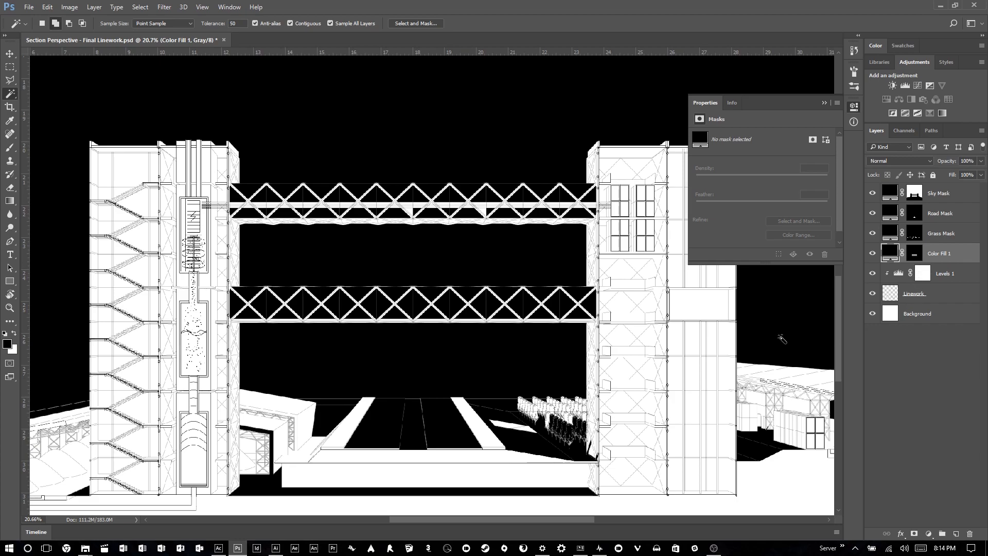
Select the two missed triangular openings of the upper bridge on the Linework layer and fill them white in the Color Fill 1 mask.
{"action": "scroll", "coordinate": [419, 202], "scroll_direction": "up", "scroll_amount": 5}
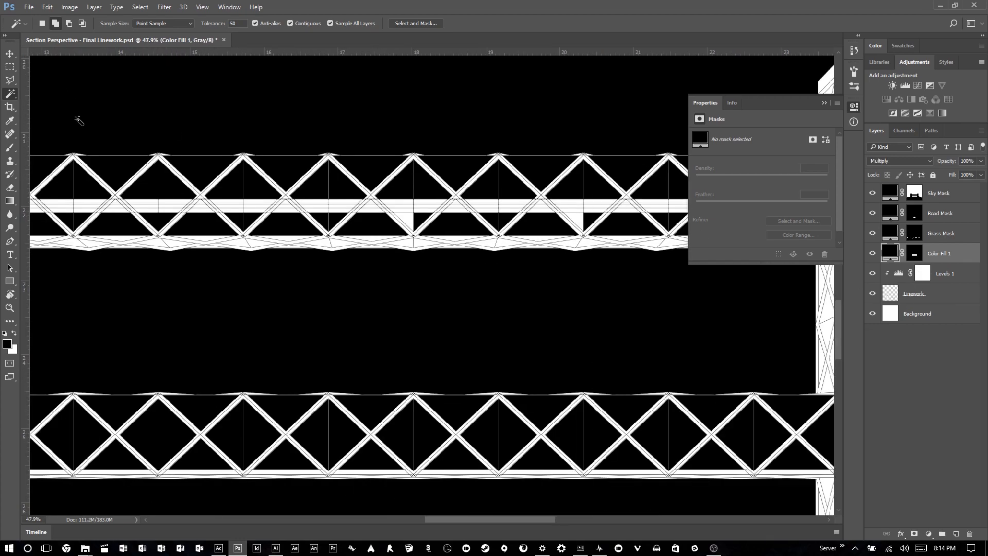
{"action": "key", "text": "alt+bracketleft"}
{"action": "key", "text": "alt+bracketleft"}
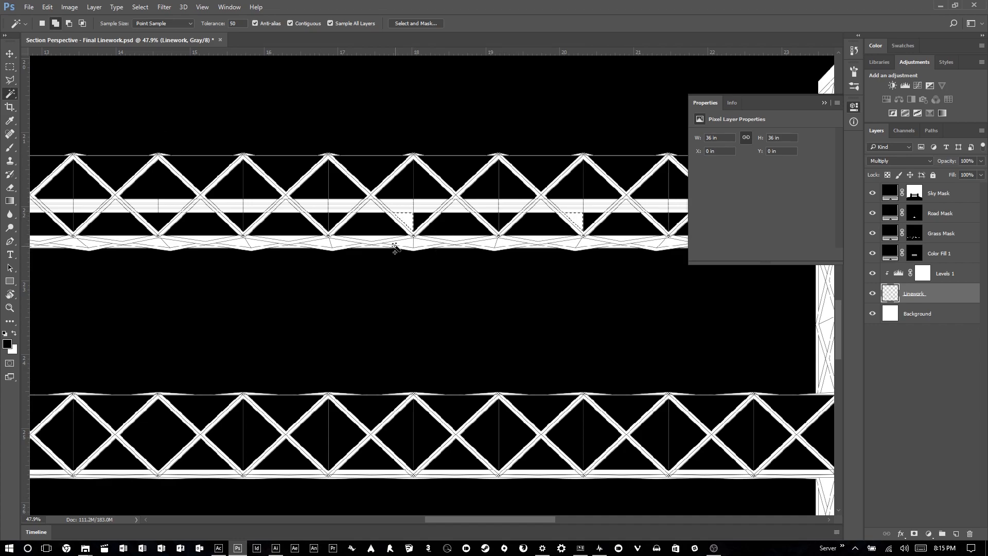
{"action": "scroll", "coordinate": [395, 249], "scroll_direction": "down", "scroll_amount": 3}
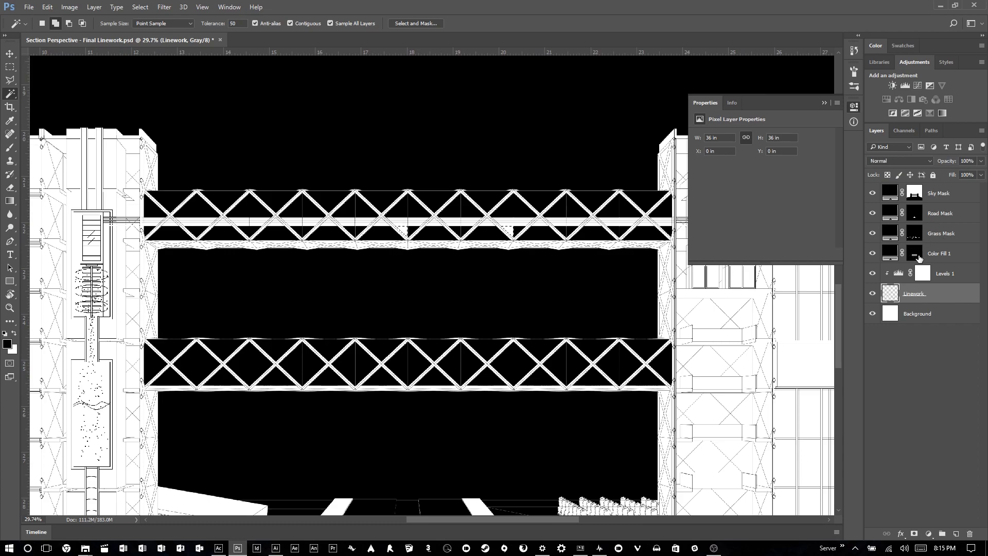
{"action": "left_click", "coordinate": [919, 257]}
{"action": "key", "text": "alt+BackSpace"}
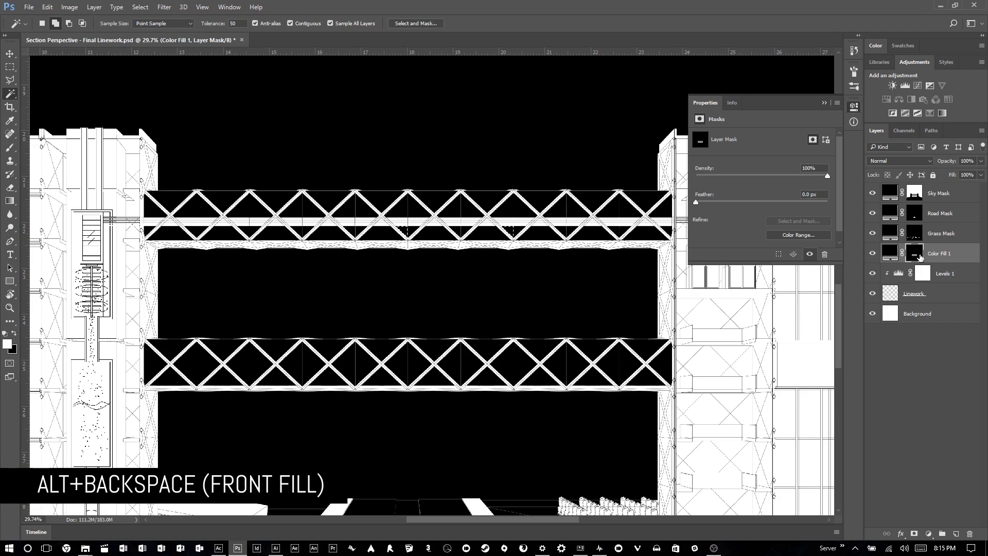
Rename the Color Fill 1 layer as Bridge Glass Mask.
{"action": "double_click", "coordinate": [940, 253]}
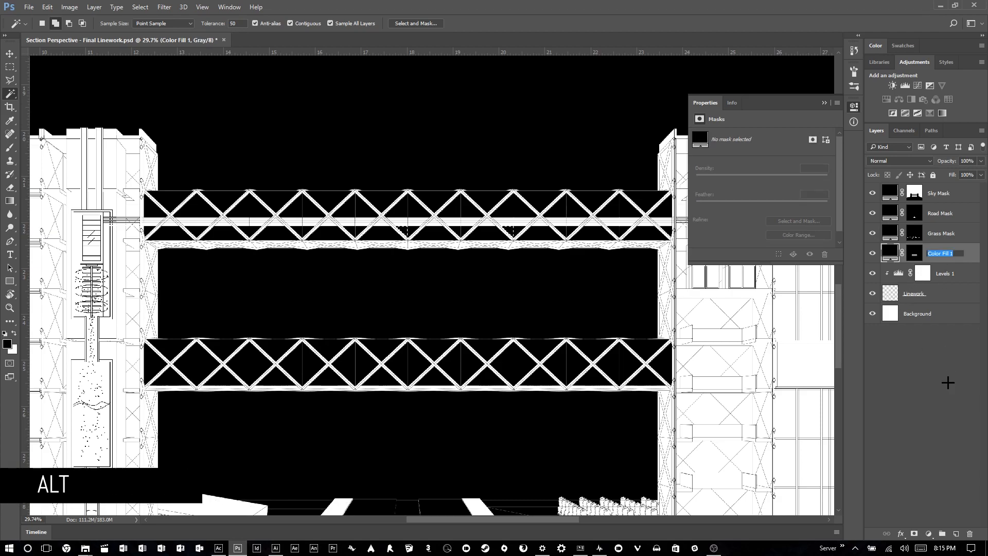
{"action": "type", "text": "Bridge Gla"}
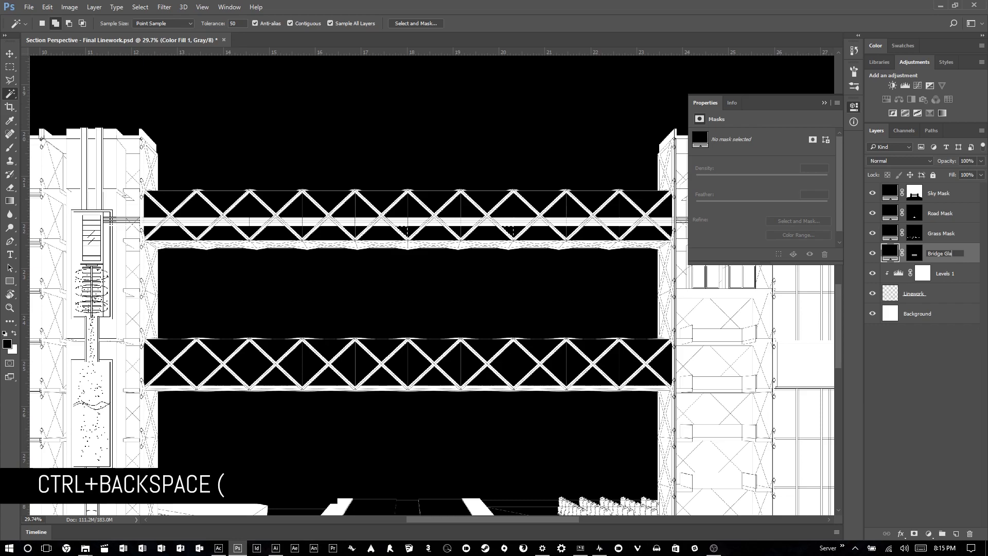
{"action": "type", "text": "ss Mask"}
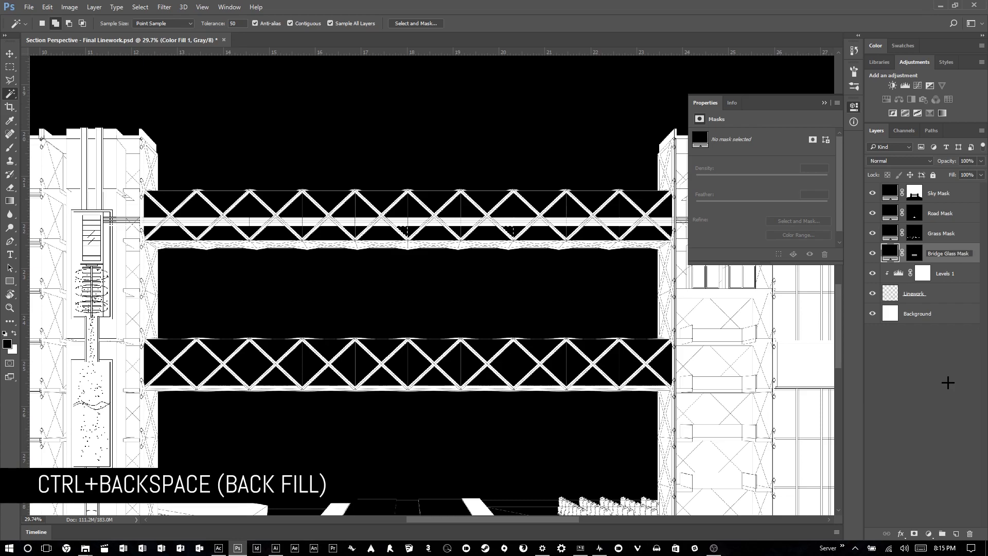
{"action": "key", "text": "Return"}
Hide the Sky, Road, Grass and Bridge Glass mask layers to examine the bare linework across the whole drawing.
{"action": "key", "text": "ctrl+0"}
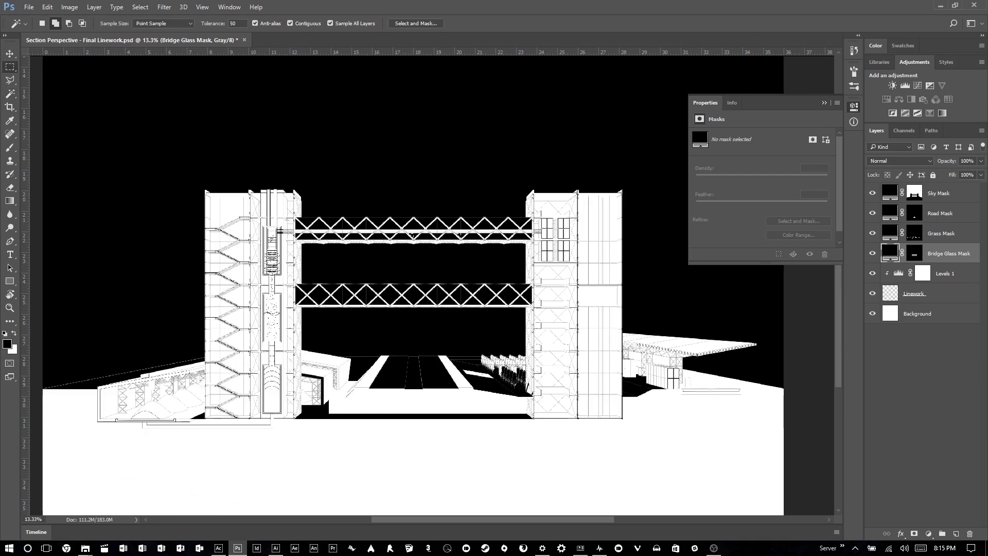
{"action": "key", "text": "m"}
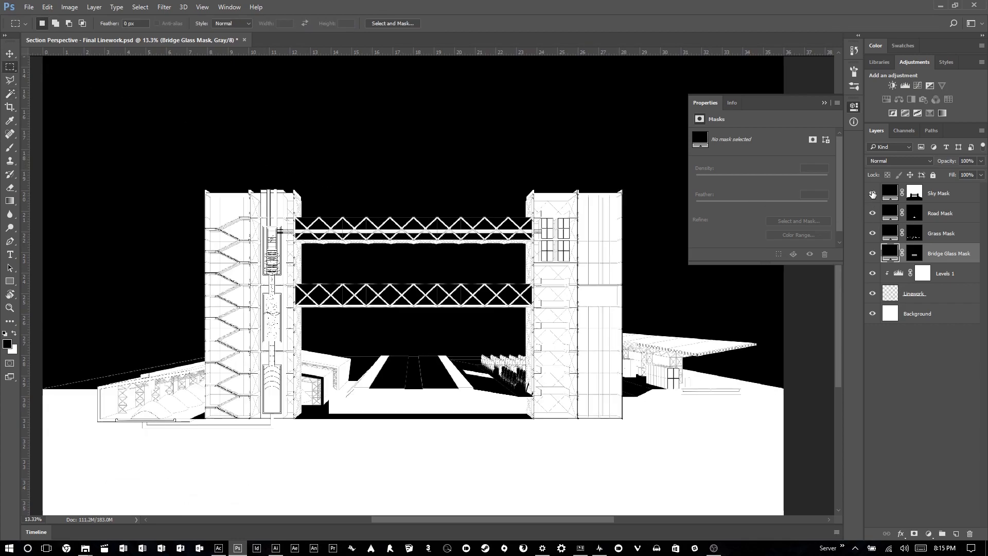
{"action": "left_click_drag", "start_coordinate": [872, 195], "coordinate": [871, 251]}
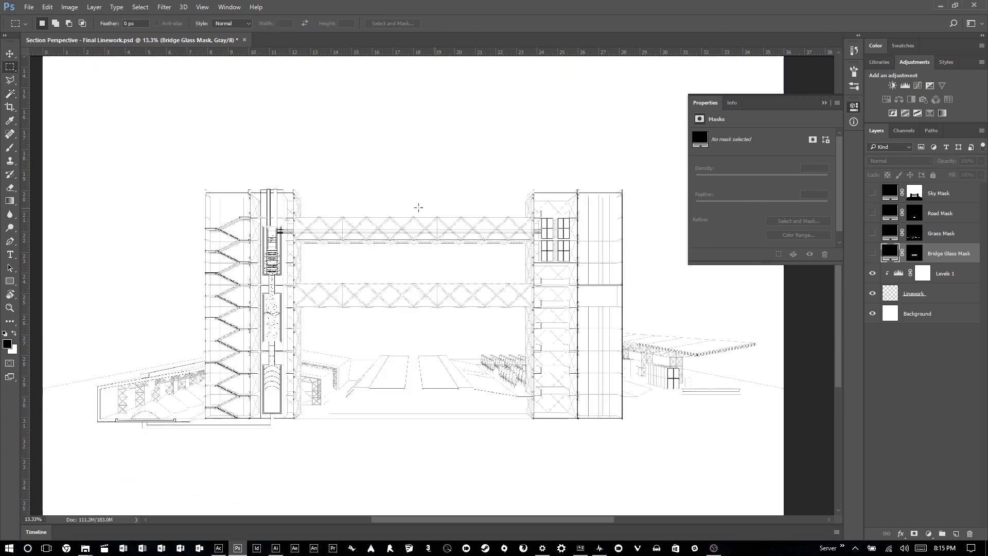
{"action": "scroll", "coordinate": [417, 206], "scroll_direction": "down", "scroll_amount": 3}
{"action": "scroll", "coordinate": [432, 206], "scroll_direction": "up", "scroll_amount": 2}
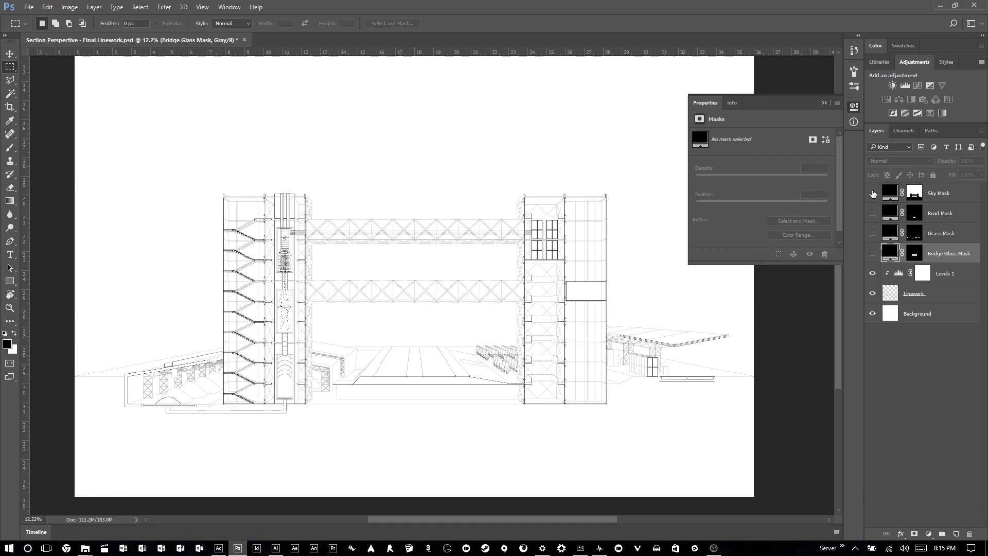
Show the Sky, Road, Grass and Bridge Glass mask layers again and review their coverage.
{"action": "left_click", "coordinate": [872, 193]}
{"action": "left_click", "coordinate": [872, 212]}
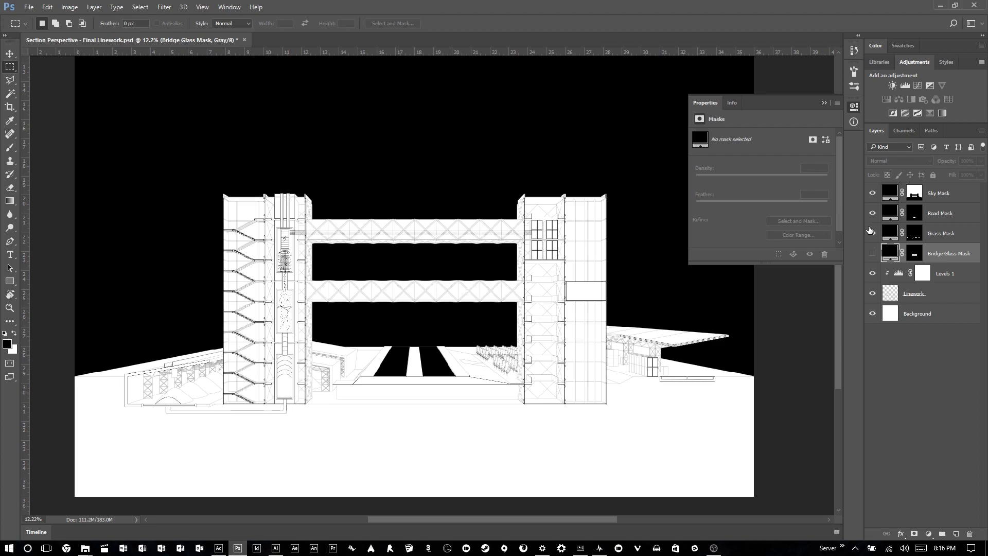
{"action": "left_click", "coordinate": [871, 232]}
{"action": "left_click", "coordinate": [873, 253]}
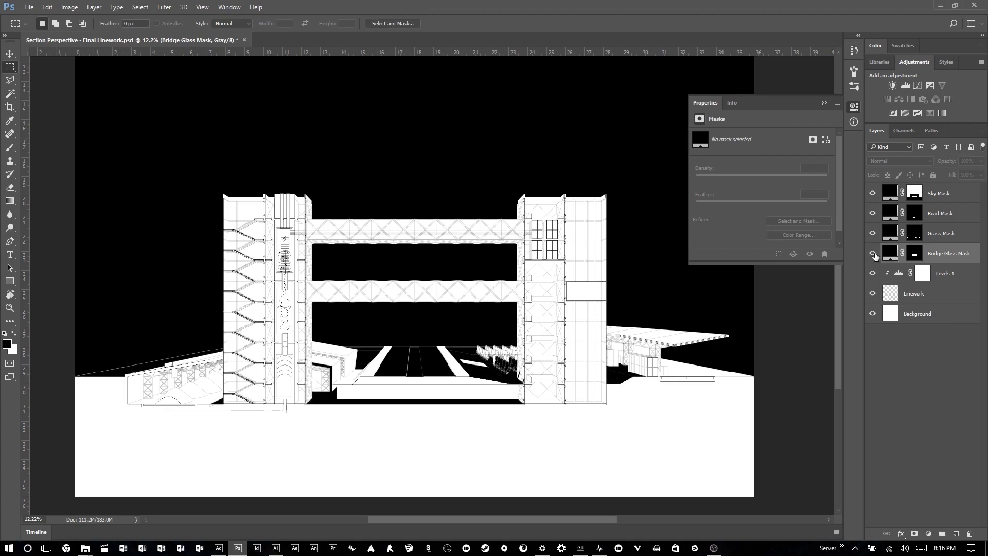
{"action": "scroll", "coordinate": [393, 185], "scroll_direction": "up", "scroll_amount": 3, "text": "alt"}
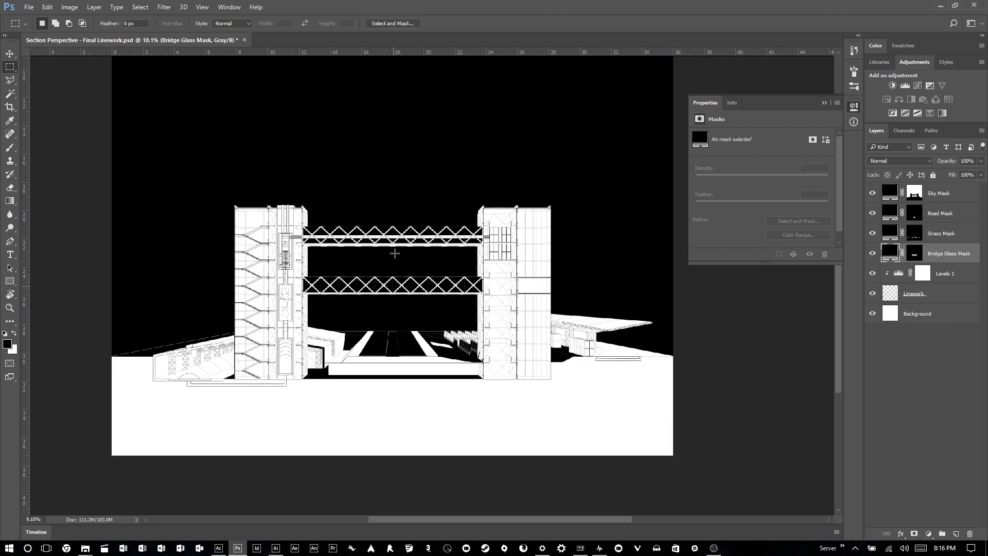
{"action": "scroll", "coordinate": [337, 196], "scroll_direction": "up", "scroll_amount": 1, "text": "alt"}
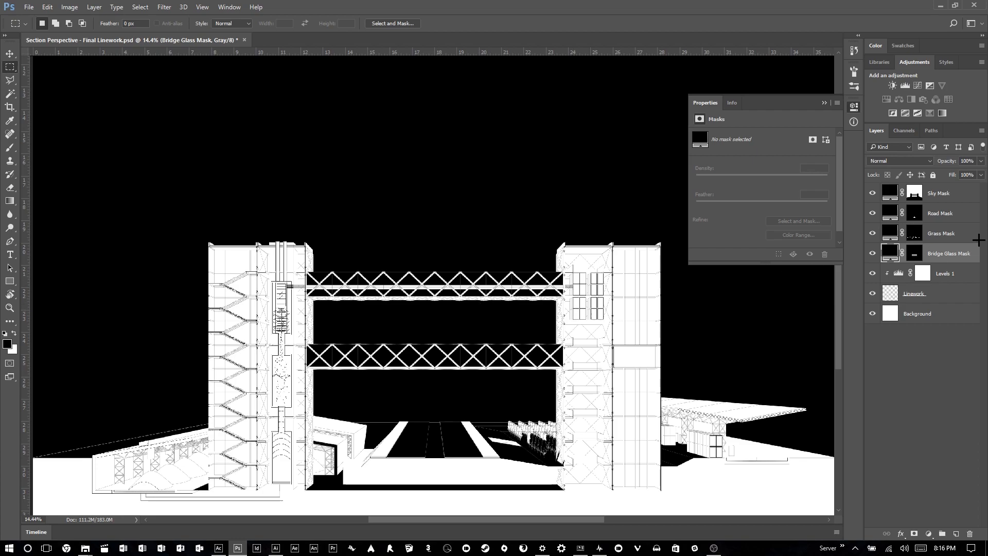
Load the Sky Mask layer's mask as a selection.
{"action": "left_click", "coordinate": [914, 195]}
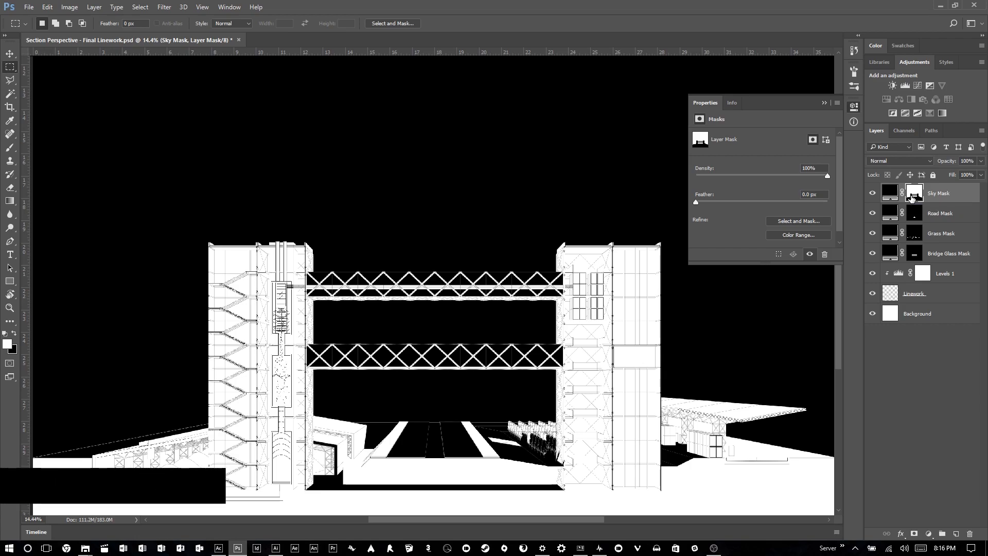
{"action": "left_click", "coordinate": [913, 198], "text": "ctrl"}
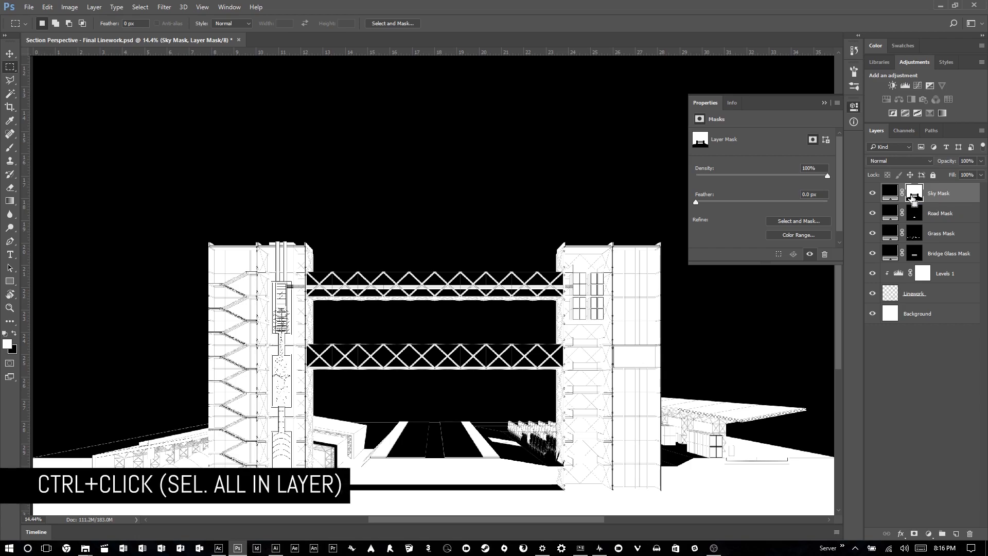
{"action": "key", "text": "ctrl+0"}
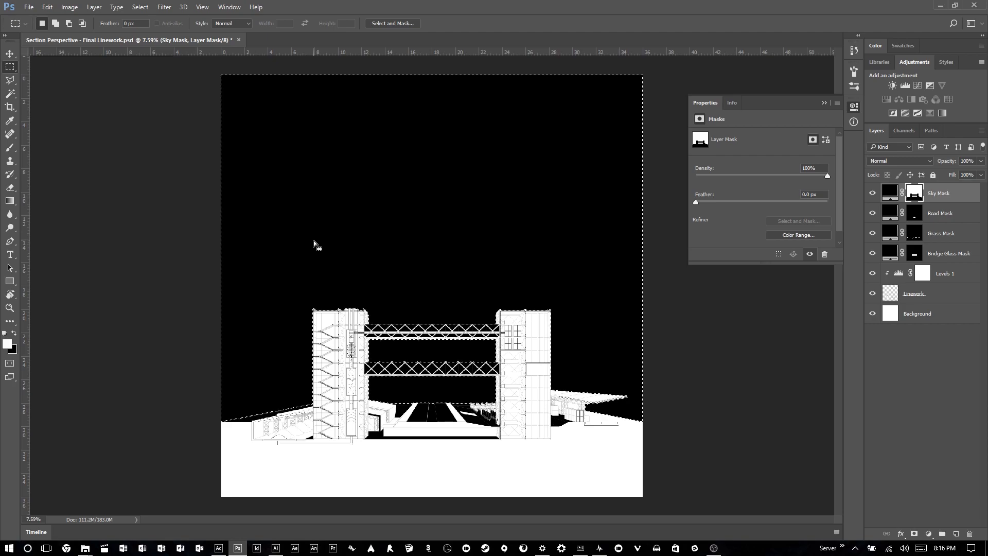
Expand the sky selection by 2 pixels.
{"action": "left_click", "coordinate": [137, 7]}
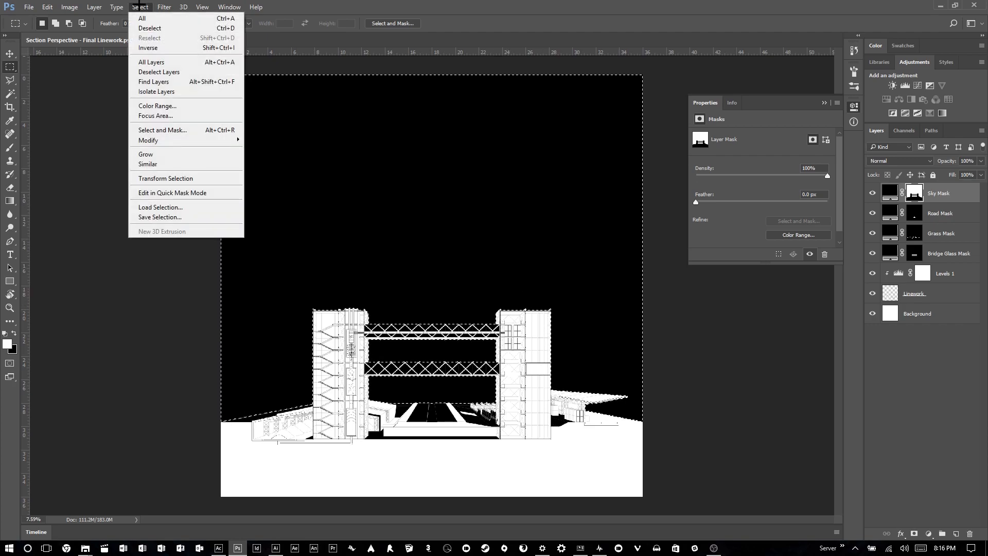
{"action": "mouse_move", "coordinate": [175, 140]}
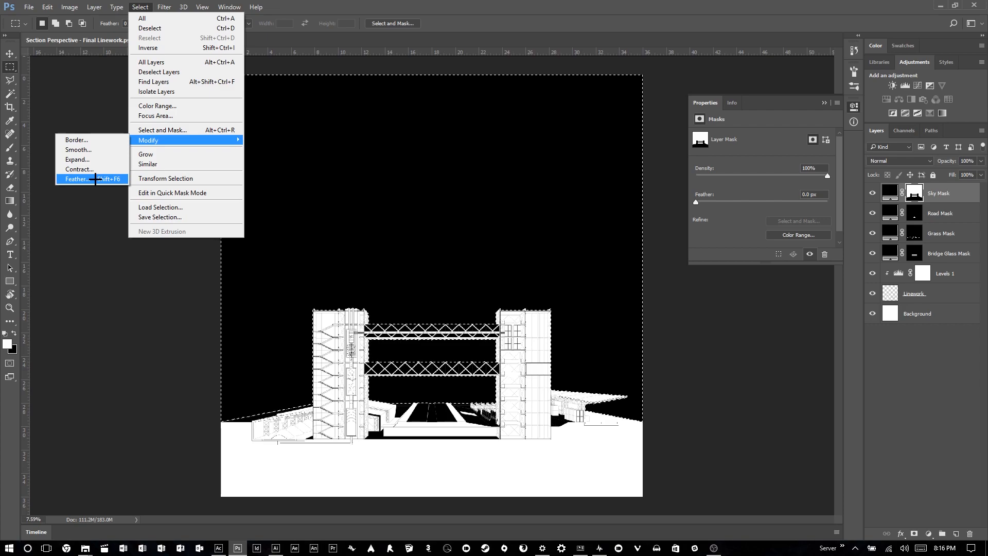
{"action": "left_click", "coordinate": [103, 161]}
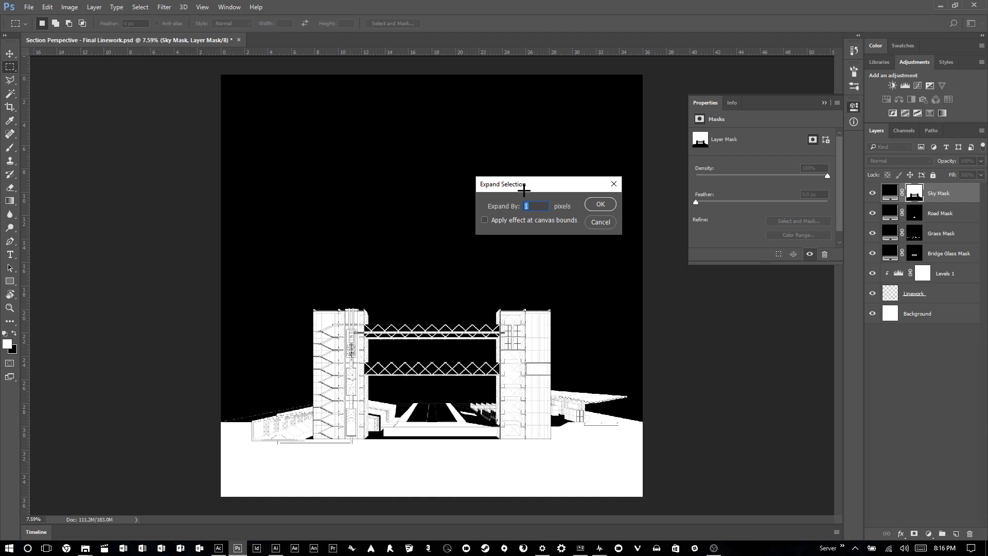
{"action": "type", "text": "2"}
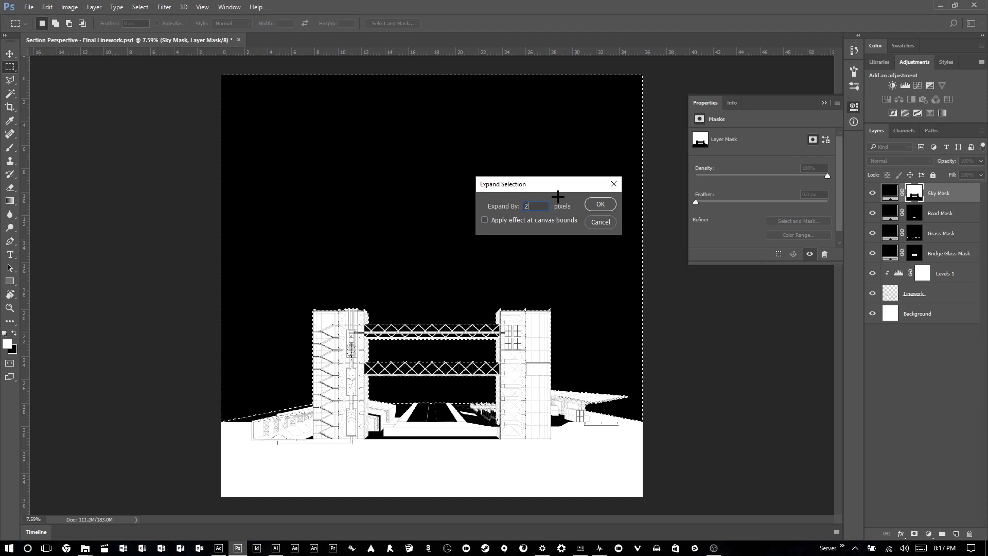
{"action": "left_click", "coordinate": [602, 204]}
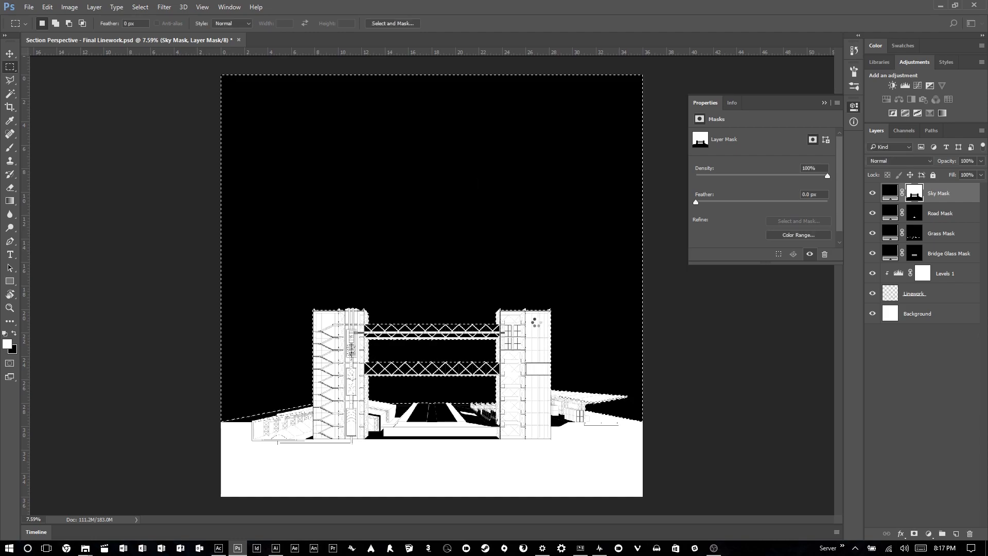
Hide the Sky Mask layer and examine the selection edge against the linework at the right tower's upper right corner.
{"action": "scroll", "coordinate": [539, 316], "scroll_direction": "up", "scroll_amount": 20}
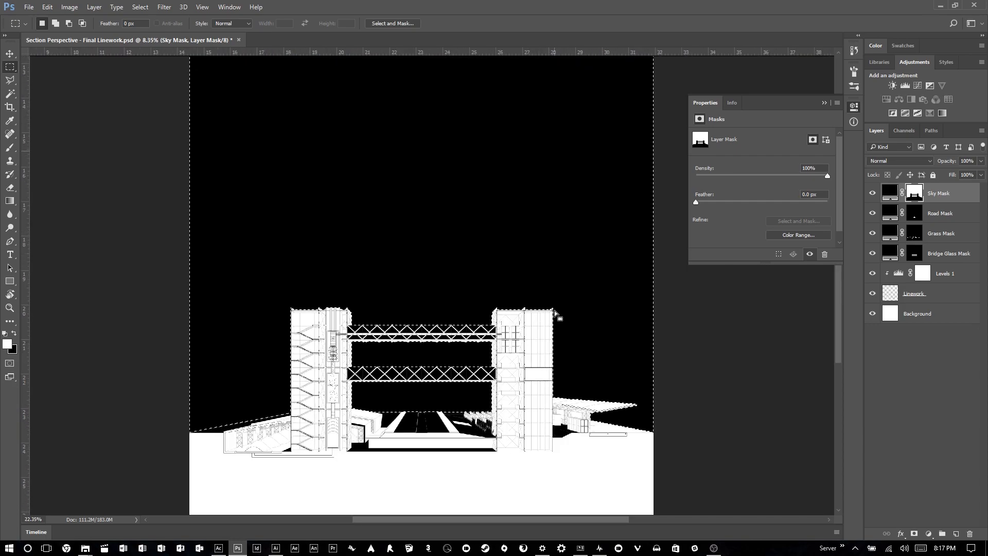
{"action": "scroll", "coordinate": [561, 307], "scroll_direction": "up", "scroll_amount": 20}
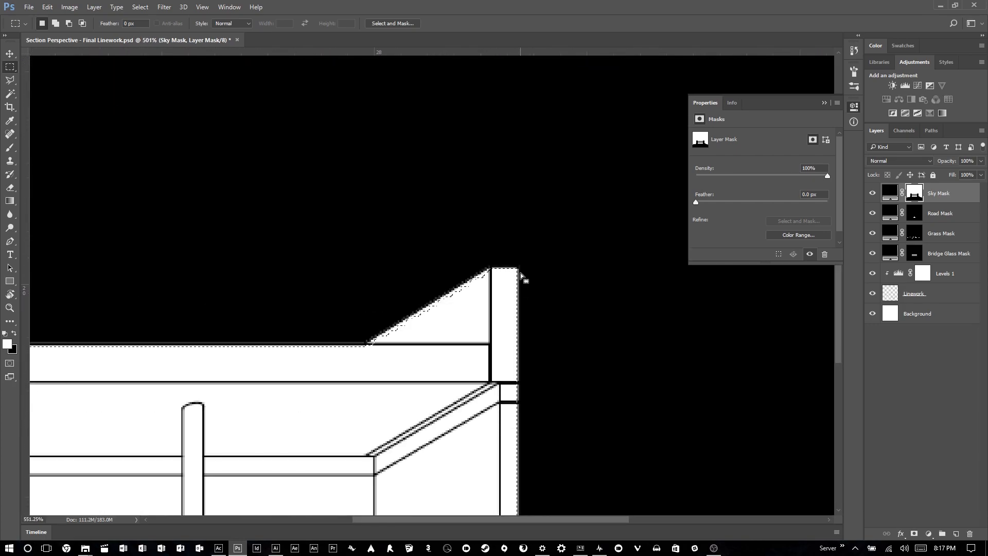
{"action": "left_click", "coordinate": [872, 193]}
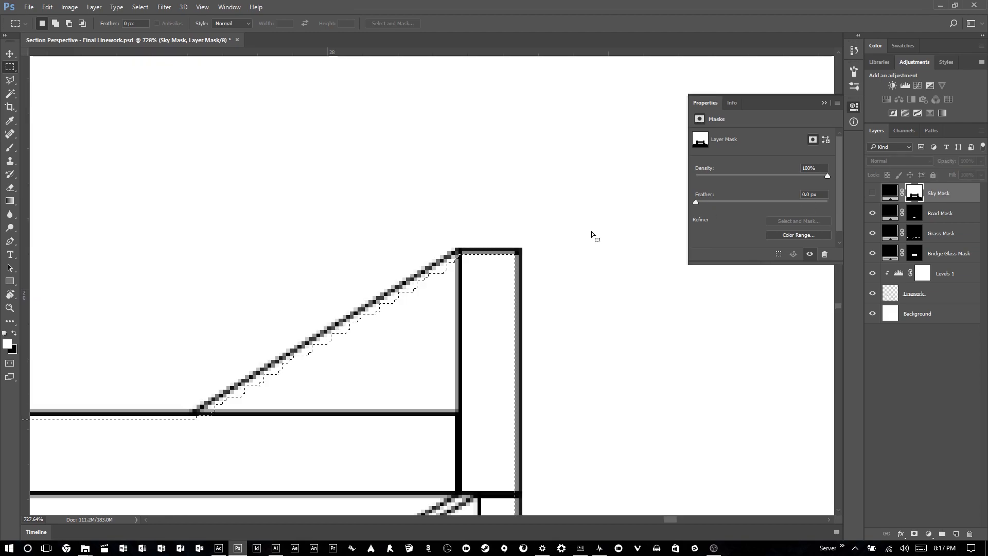
{"action": "scroll", "coordinate": [479, 264], "scroll_direction": "up", "scroll_amount": 4}
{"action": "scroll", "coordinate": [415, 258], "scroll_direction": "up", "scroll_amount": 1}
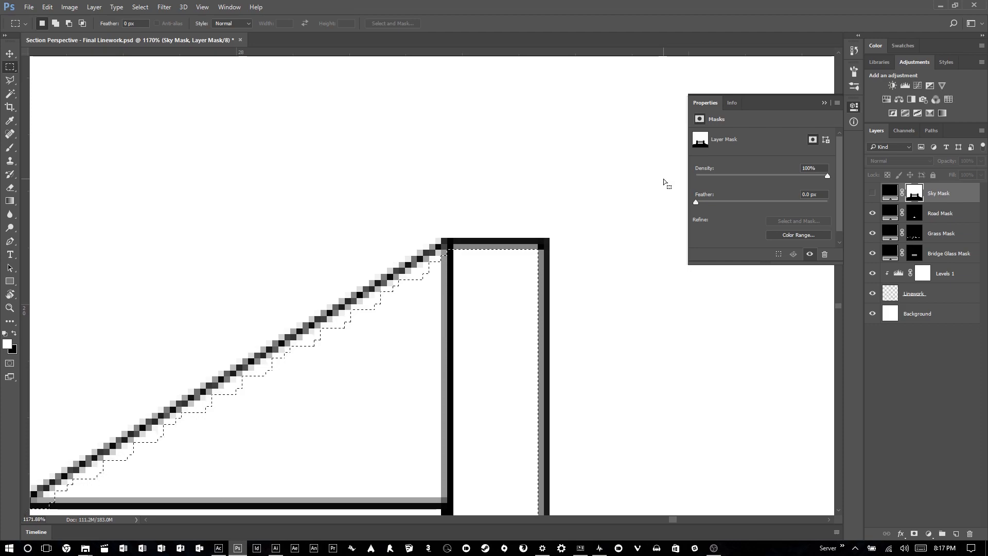
Undo the last selection expansion, expand the sky selection by 1 pixel instead, and check its edge against the tower linework.
{"action": "key", "text": "ctrl+z"}
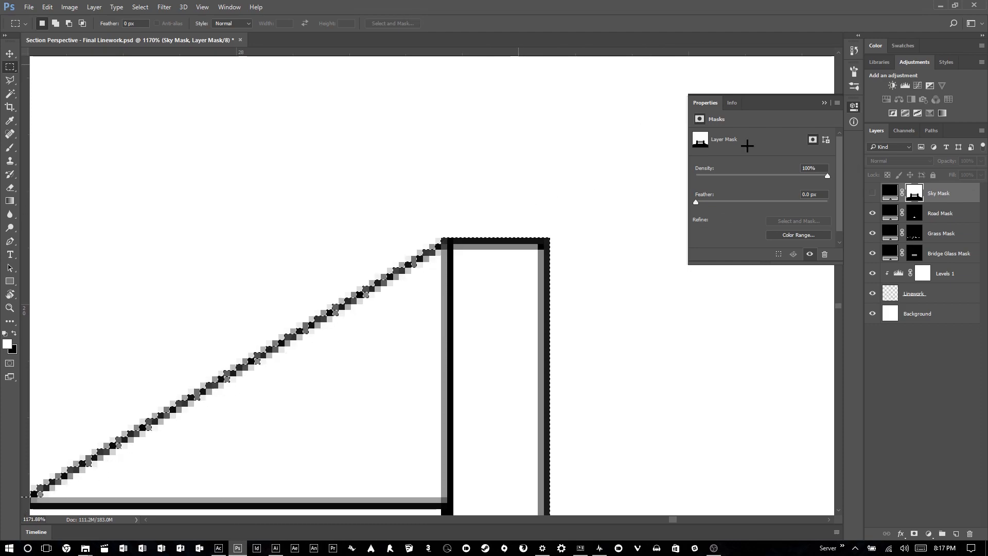
{"action": "left_click", "coordinate": [140, 6]}
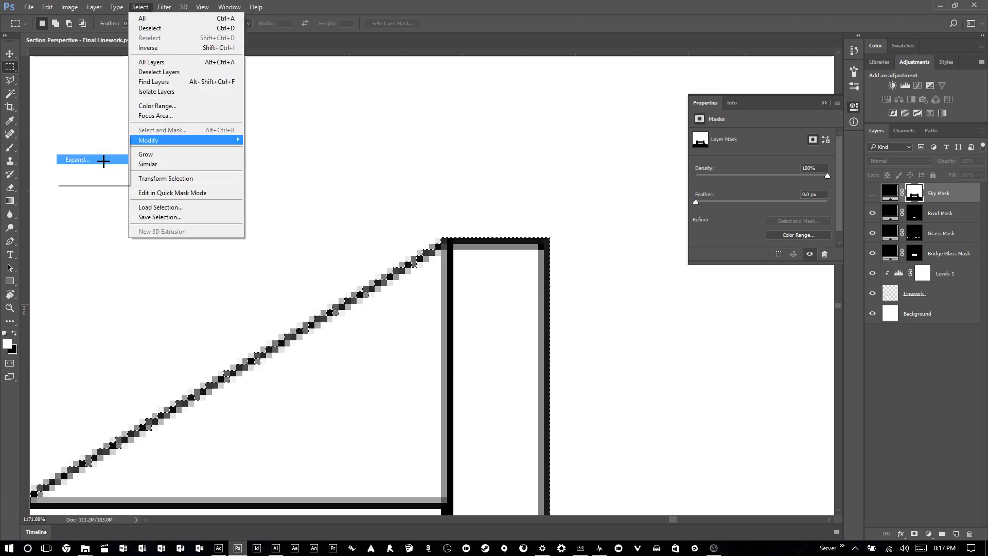
{"action": "left_click", "coordinate": [104, 159]}
{"action": "type", "text": "1"}
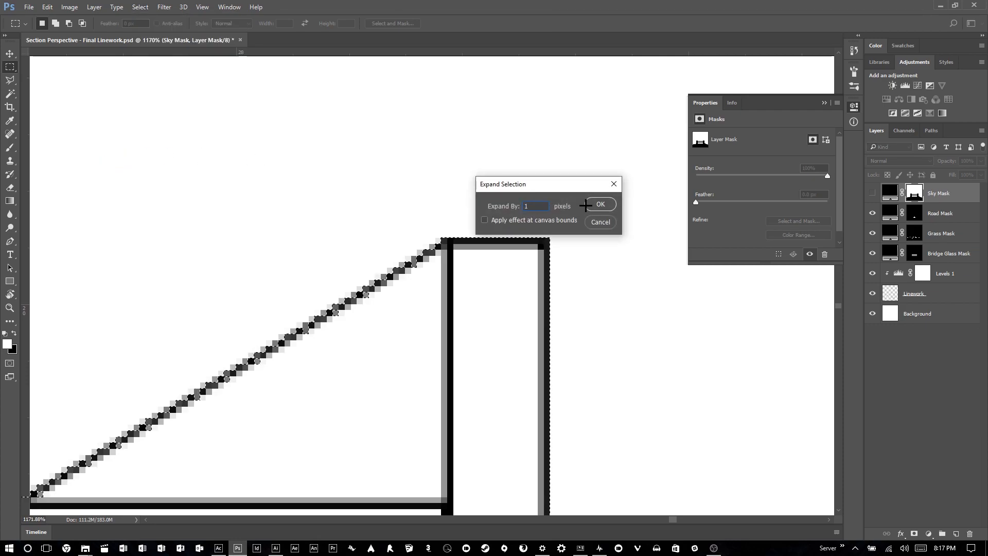
{"action": "left_click", "coordinate": [595, 203]}
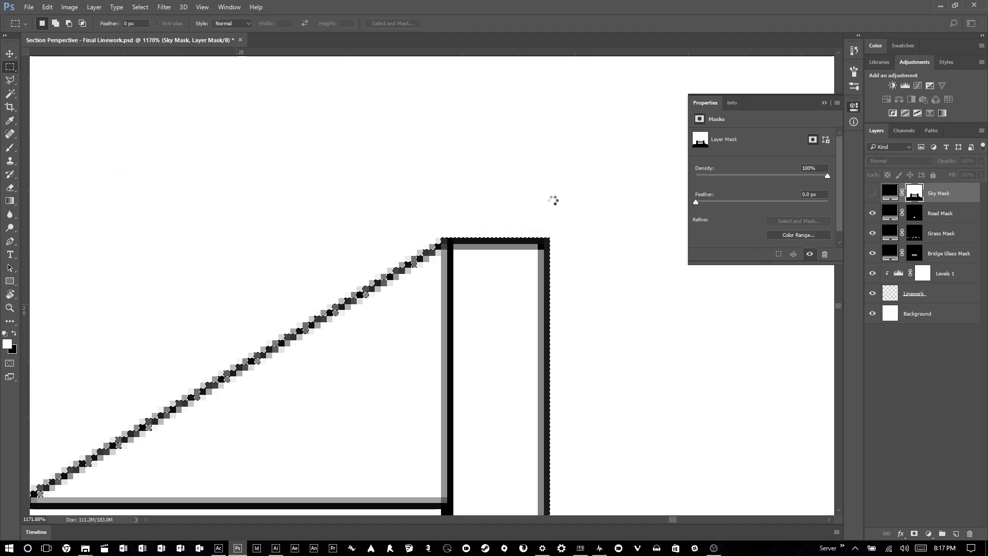
{"action": "scroll", "coordinate": [490, 190], "scroll_direction": "down", "scroll_amount": 5}
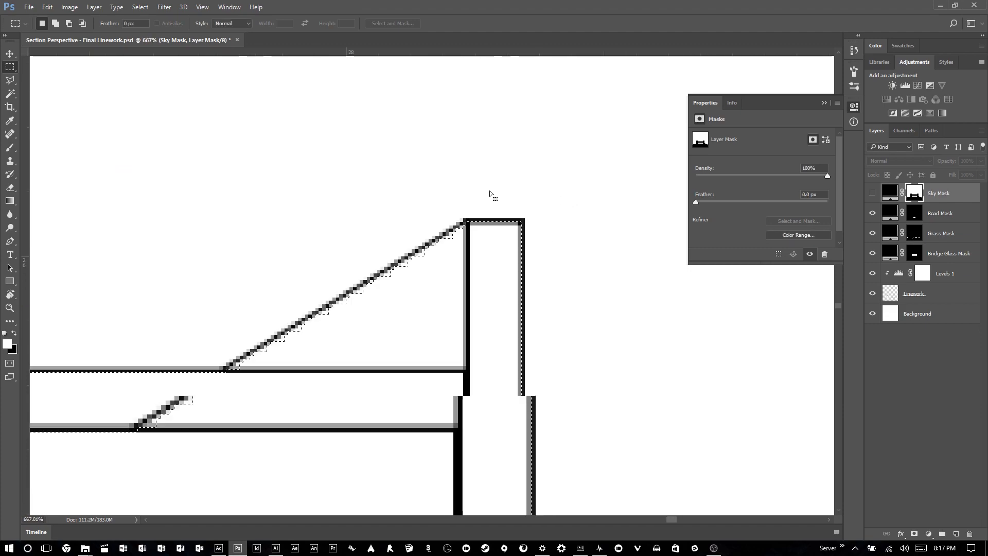
{"action": "scroll", "coordinate": [490, 189], "scroll_direction": "down", "scroll_amount": 5}
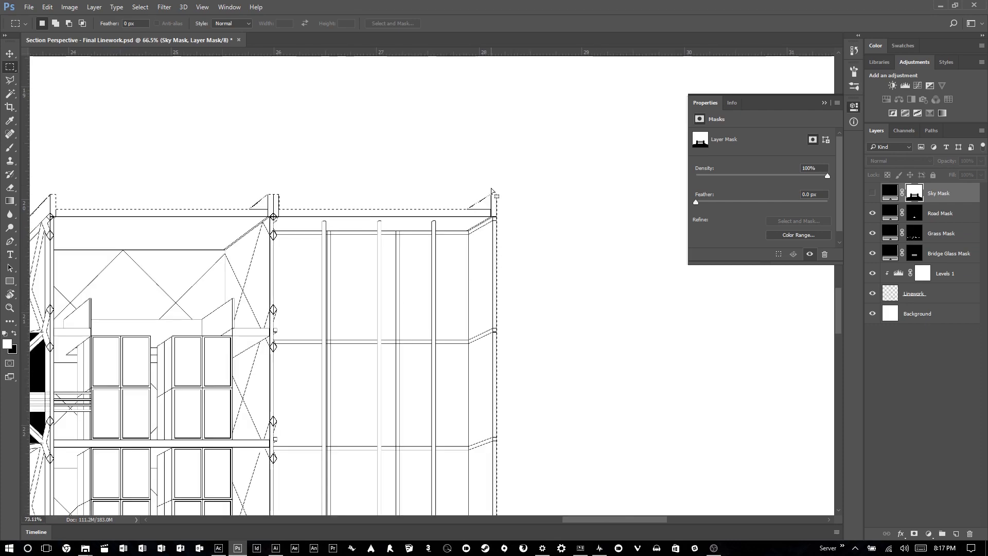
{"action": "scroll", "coordinate": [493, 190], "scroll_direction": "up", "scroll_amount": 2}
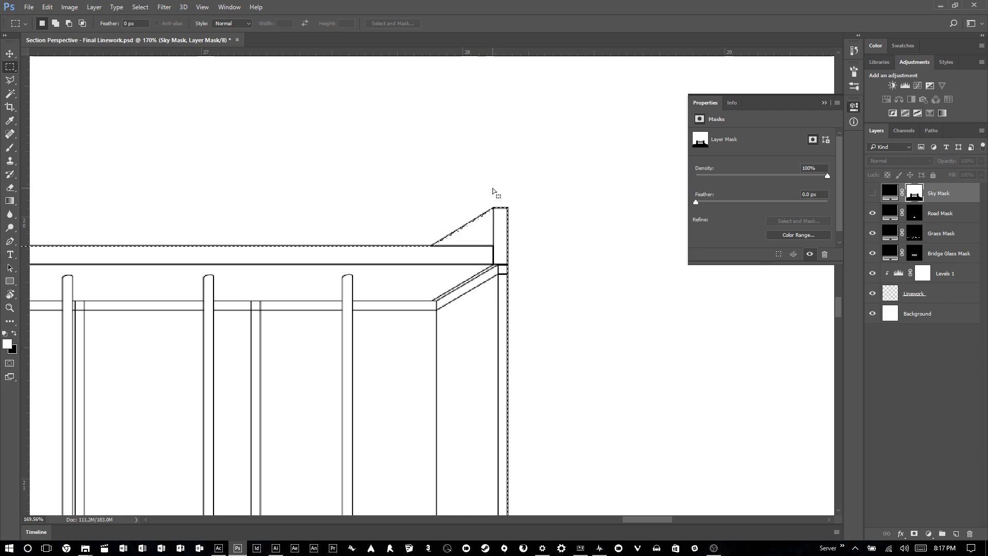
{"action": "scroll", "coordinate": [514, 195], "scroll_direction": "up", "scroll_amount": 2}
{"action": "scroll", "coordinate": [520, 197], "scroll_direction": "up", "scroll_amount": 1}
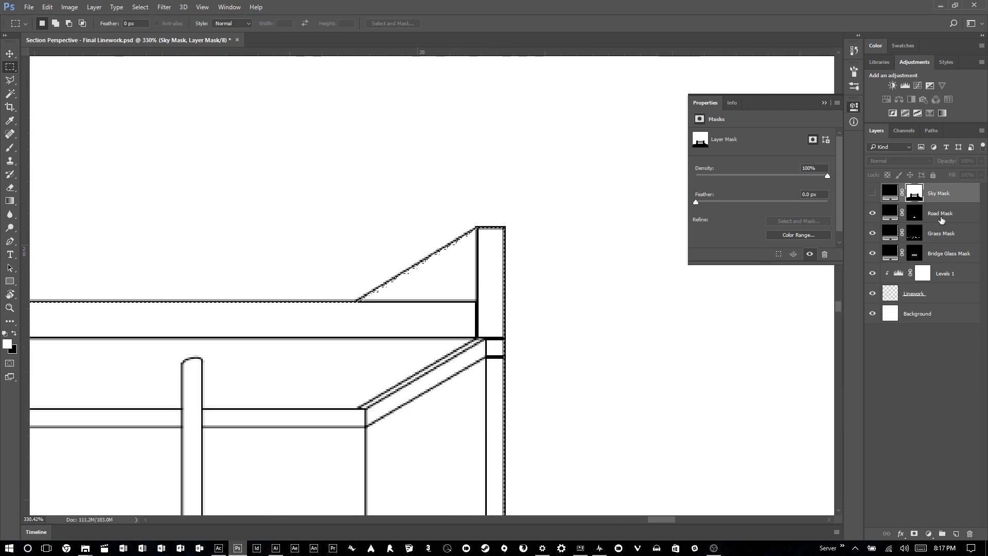
Hide the Linework layer, show the Sky Mask layer, fill the expanded selection with white on its mask, and deselect.
{"action": "left_click", "coordinate": [872, 294]}
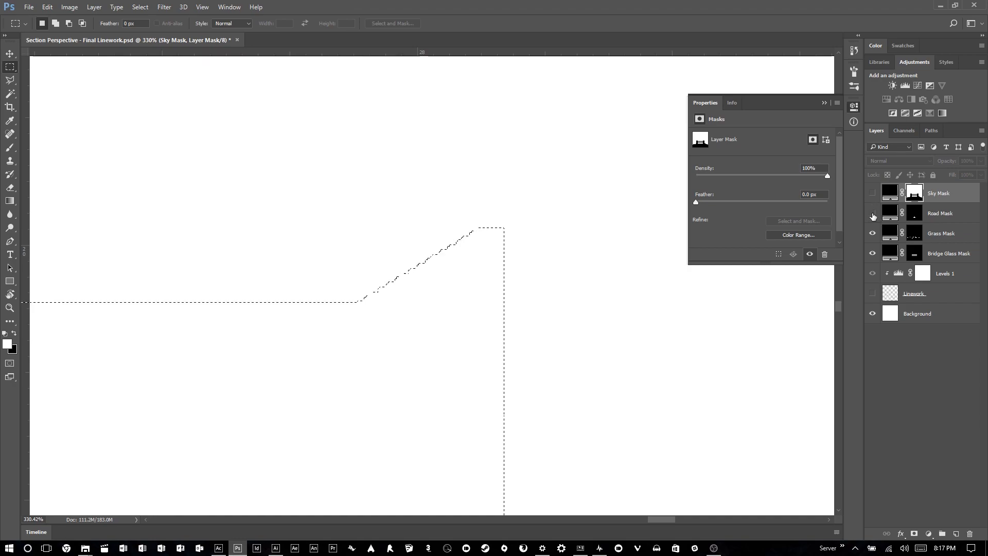
{"action": "left_click", "coordinate": [872, 193]}
{"action": "scroll", "coordinate": [628, 203], "scroll_direction": "down", "scroll_amount": 2}
{"action": "scroll", "coordinate": [628, 202], "scroll_direction": "down", "scroll_amount": 8}
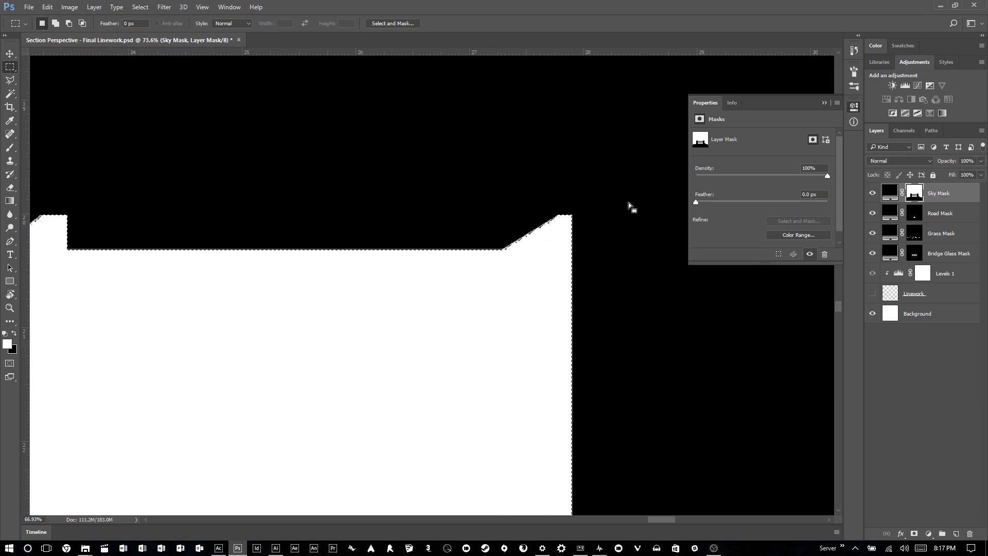
{"action": "scroll", "coordinate": [448, 404], "scroll_direction": "down", "scroll_amount": 1}
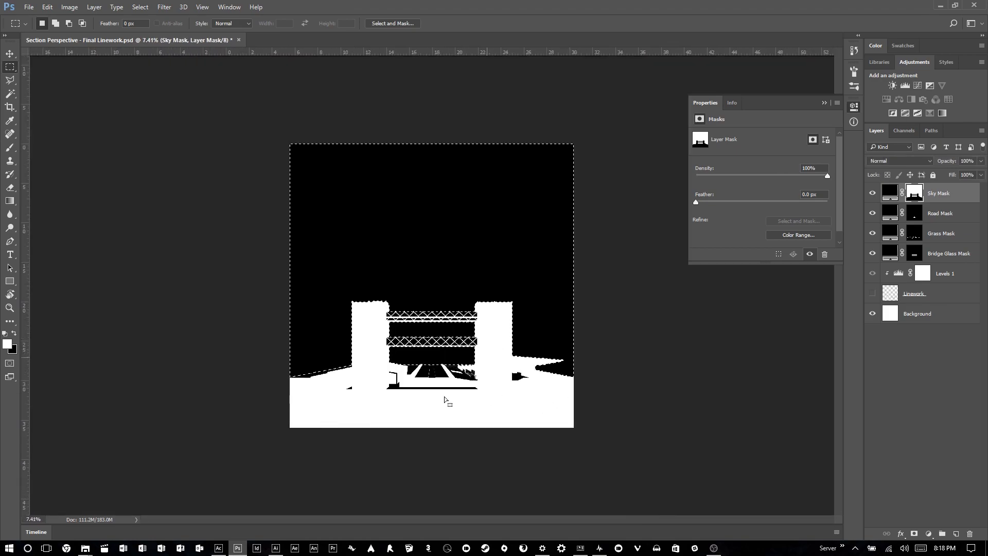
{"action": "scroll", "coordinate": [448, 404], "scroll_direction": "up", "scroll_amount": 1}
{"action": "scroll", "coordinate": [325, 315], "scroll_direction": "up", "scroll_amount": 3}
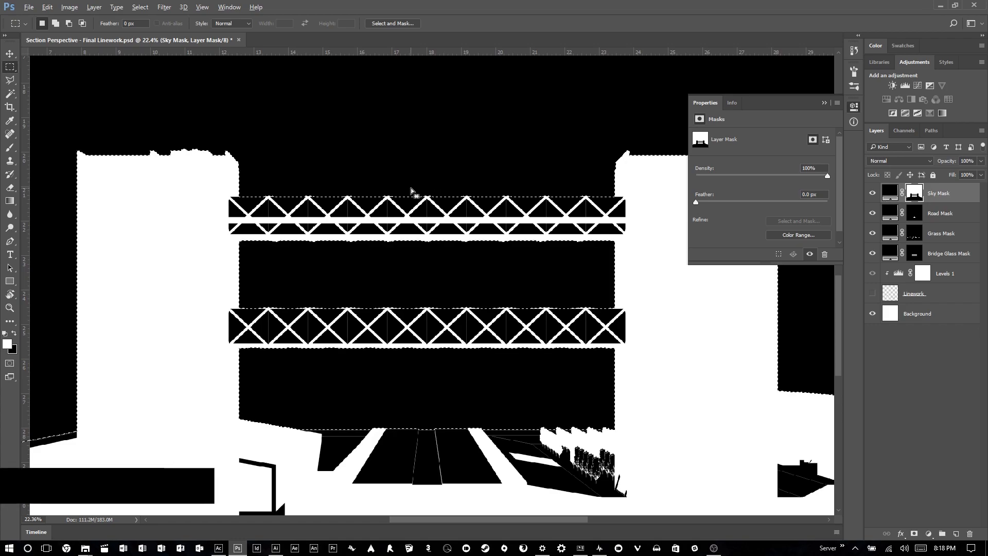
{"action": "key", "text": "alt+BackSpace"}
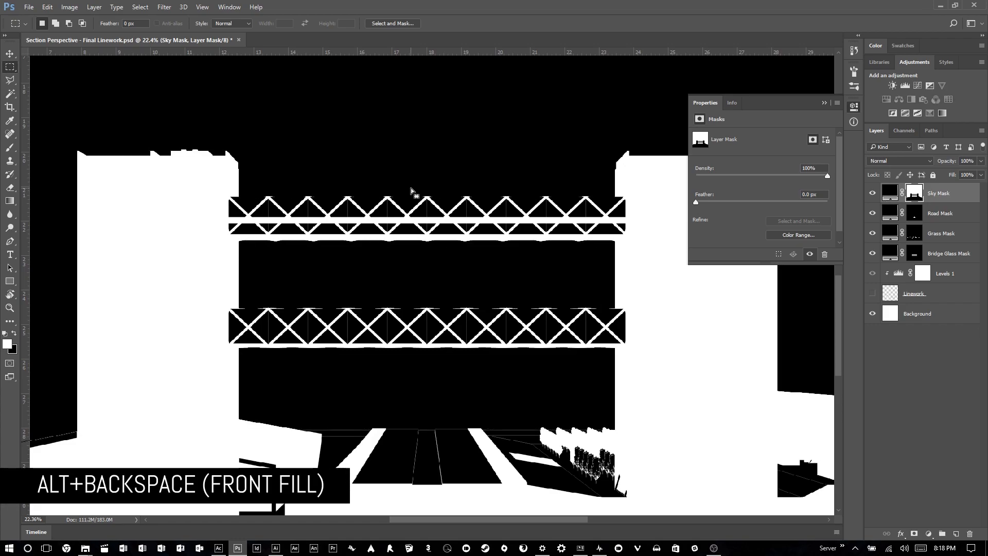
{"action": "left_click", "coordinate": [210, 119]}
Load the Road Mask layer's mask as a selection and expand it by 1 pixel.
{"action": "scroll", "coordinate": [500, 323], "scroll_direction": "down", "scroll_amount": 3}
{"action": "scroll", "coordinate": [462, 437], "scroll_direction": "up", "scroll_amount": 10}
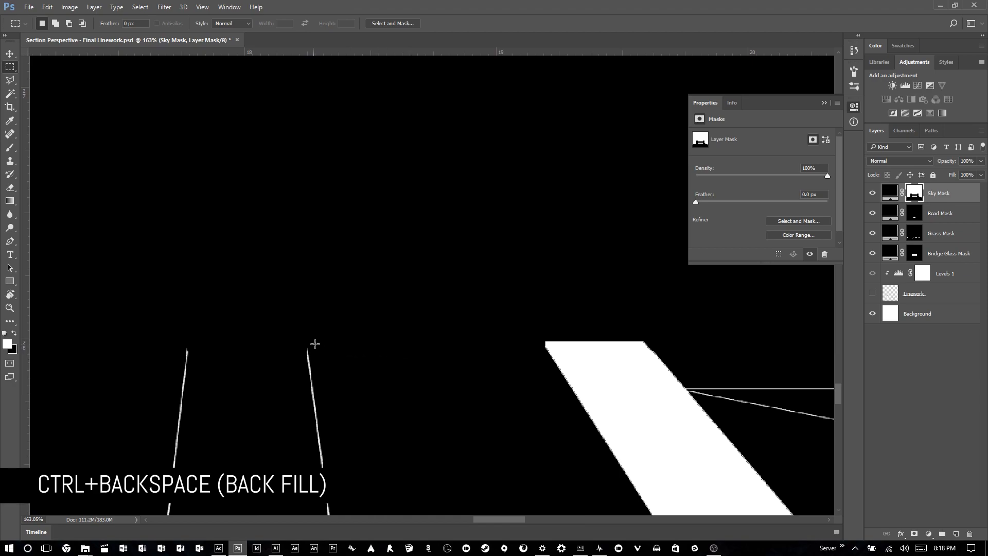
{"action": "scroll", "coordinate": [315, 345], "scroll_direction": "up", "scroll_amount": 7}
{"action": "scroll", "coordinate": [323, 354], "scroll_direction": "down", "scroll_amount": 12}
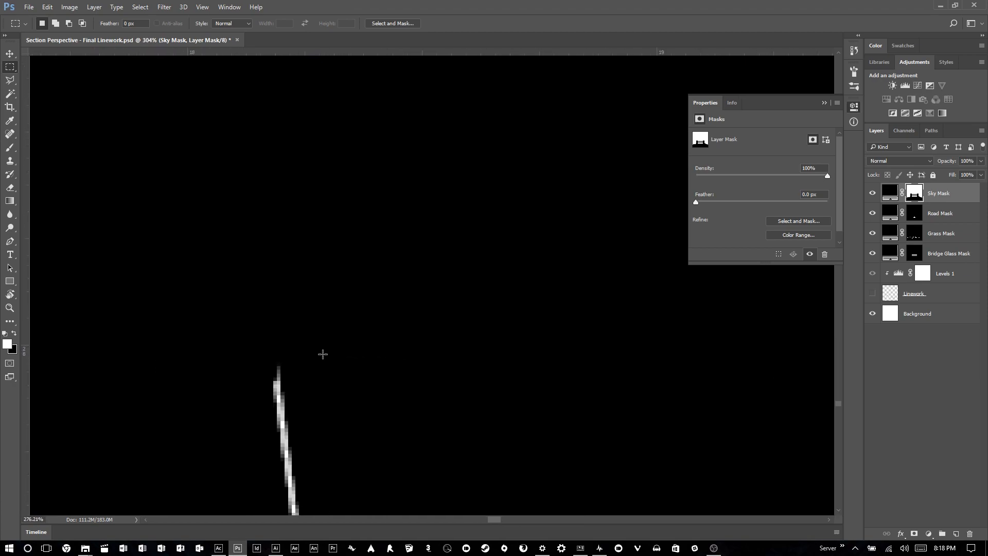
{"action": "scroll", "coordinate": [324, 356], "scroll_direction": "down", "scroll_amount": 1}
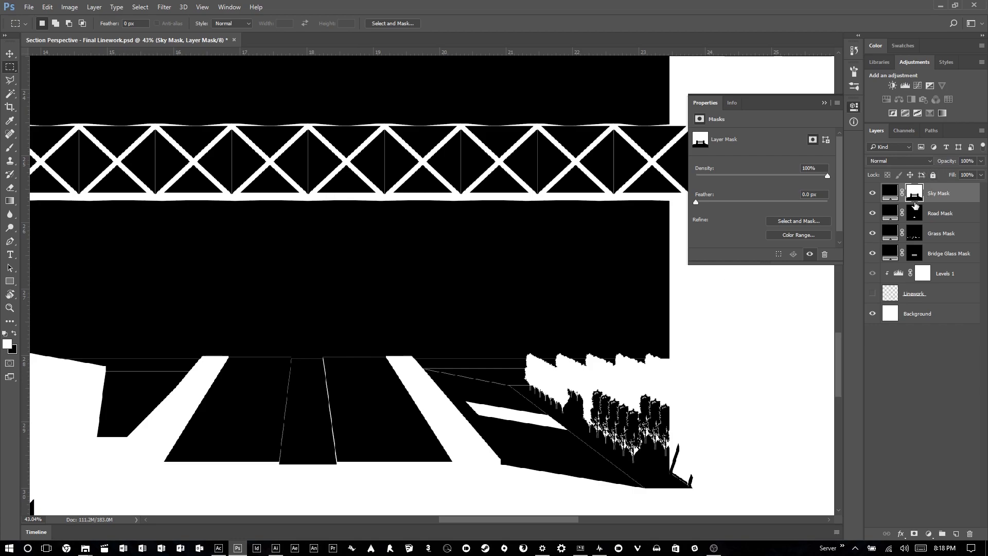
{"action": "left_click", "coordinate": [916, 212]}
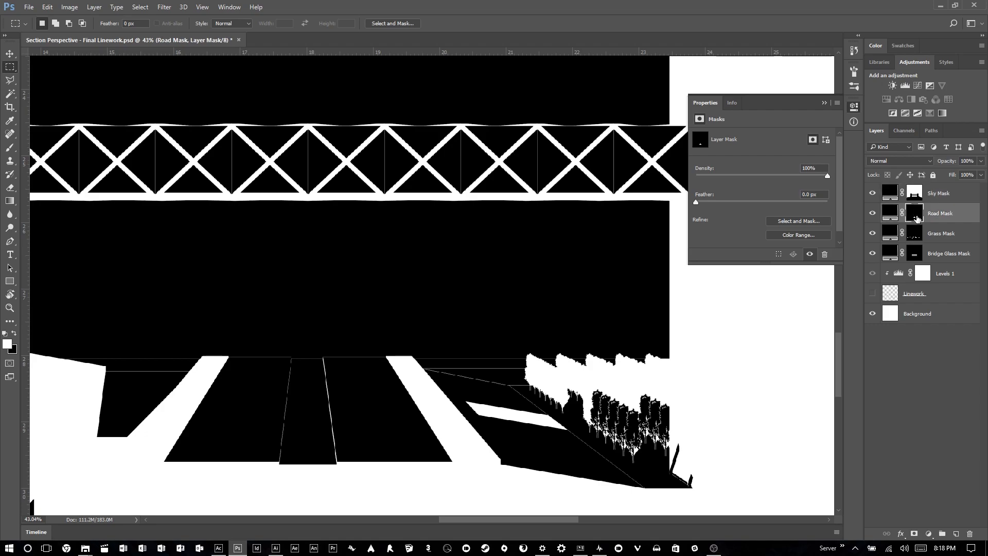
{"action": "left_click", "coordinate": [916, 215], "text": "ctrl"}
{"action": "left_click", "coordinate": [140, 7]}
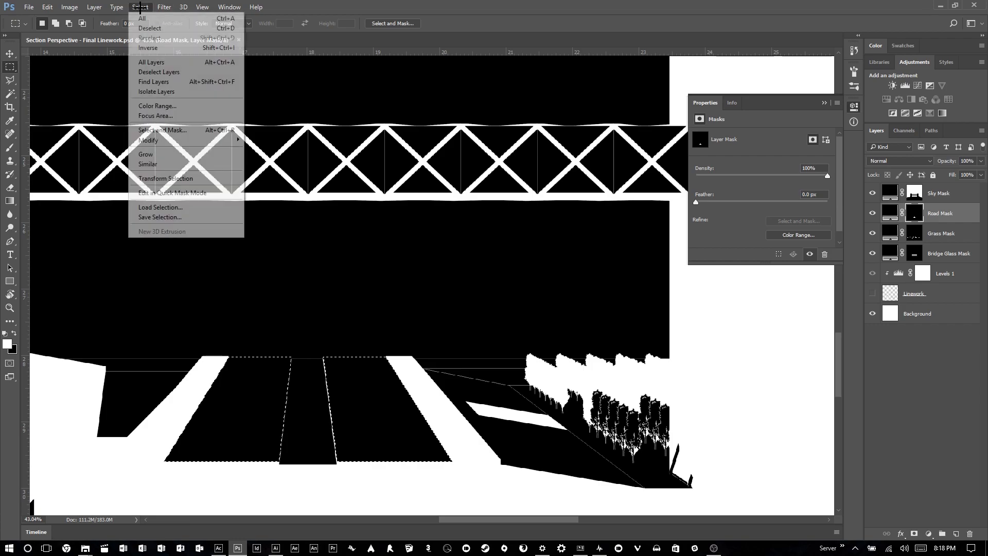
{"action": "mouse_move", "coordinate": [181, 139]}
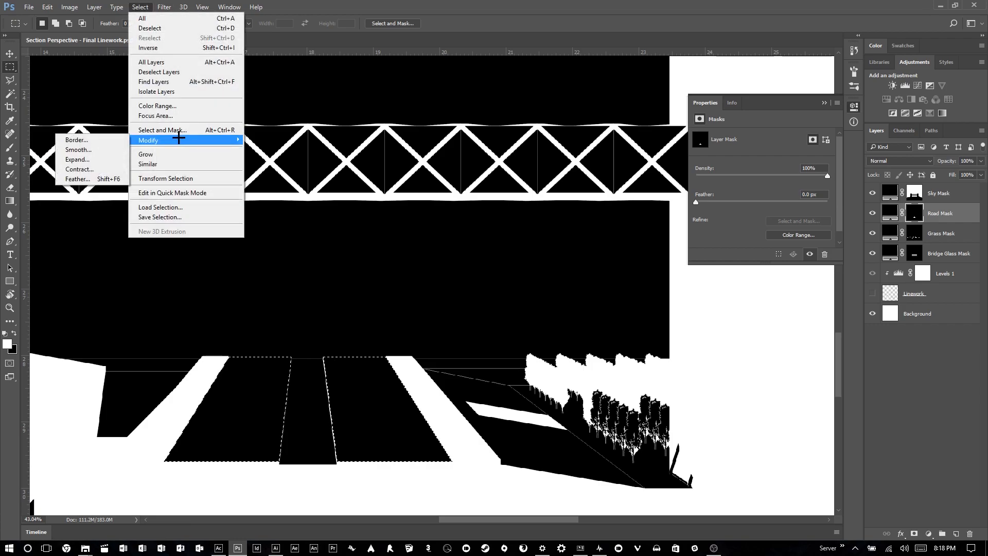
{"action": "left_click", "coordinate": [92, 161]}
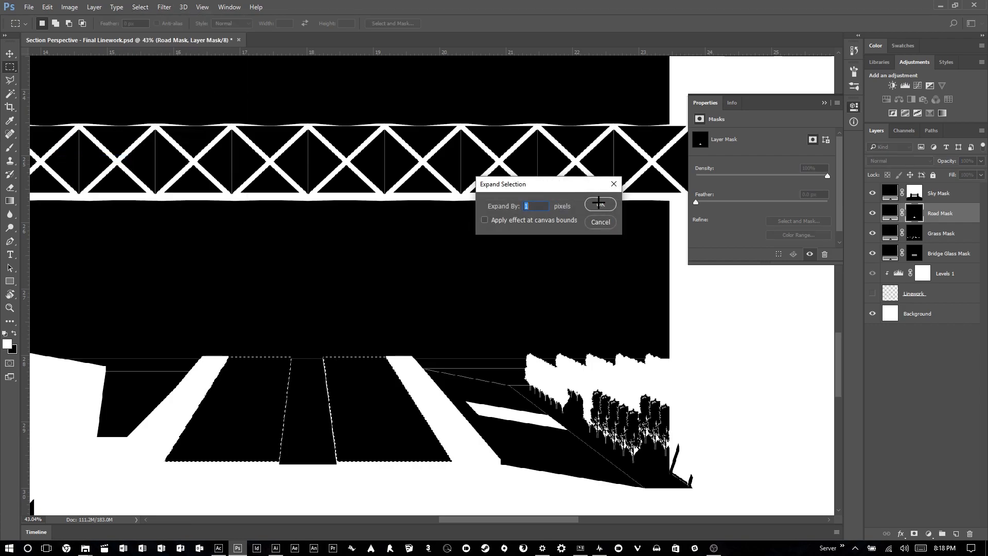
{"action": "left_click", "coordinate": [602, 205]}
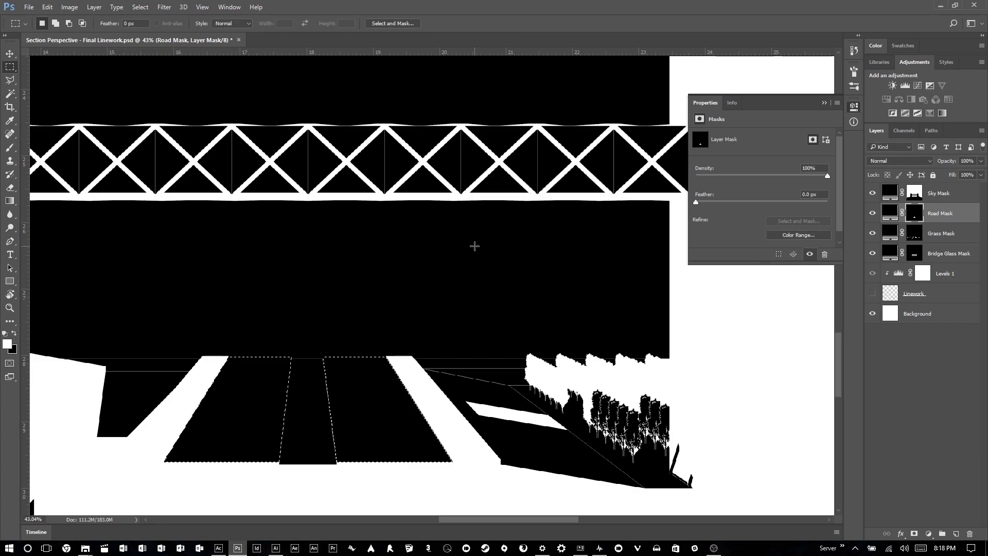
Load the Grass Mask layer's mask as a selection, expand it by 1 pixel, and fill it with white on that mask.
{"action": "left_click", "coordinate": [914, 234]}
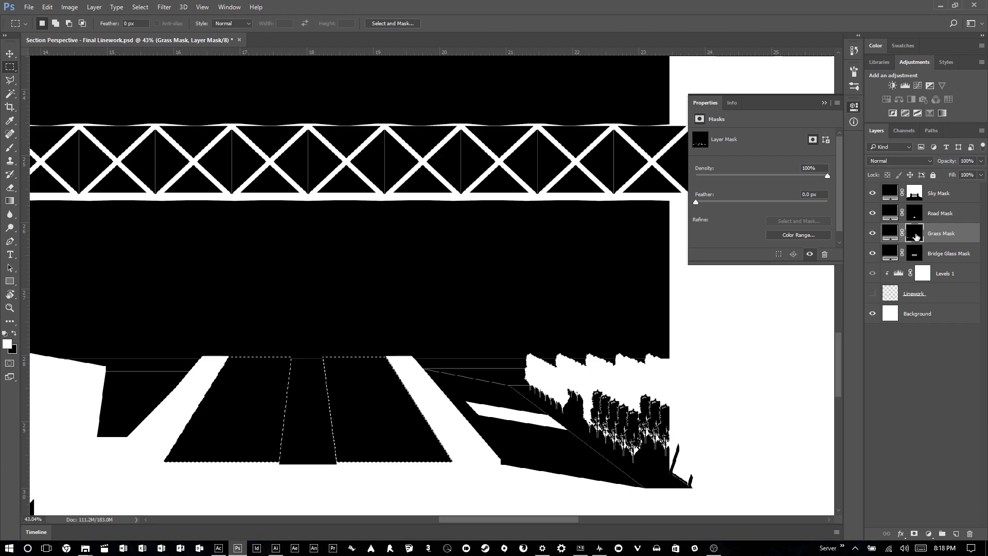
{"action": "left_click", "coordinate": [918, 236], "text": "ctrl"}
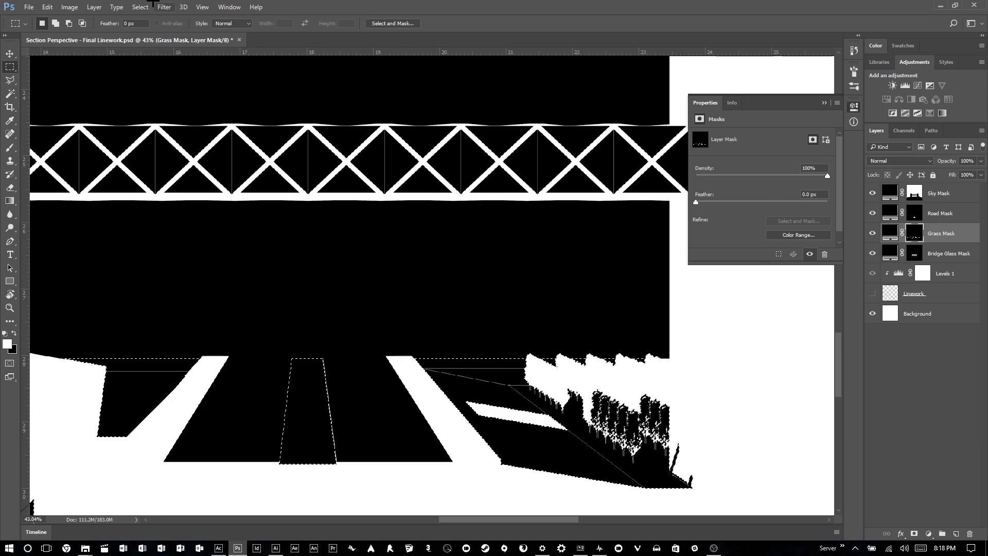
{"action": "left_click", "coordinate": [140, 7]}
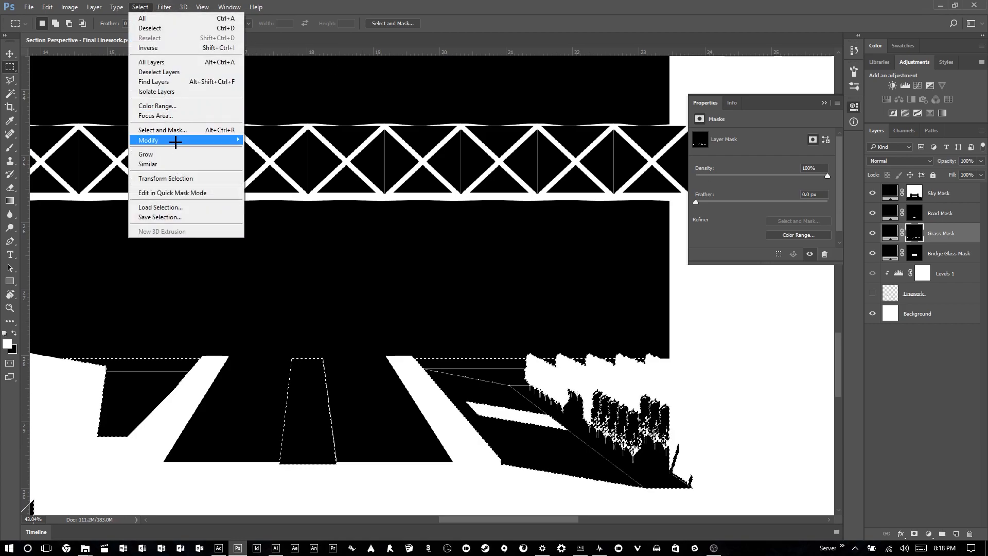
{"action": "mouse_move", "coordinate": [175, 144]}
{"action": "left_click", "coordinate": [83, 159]}
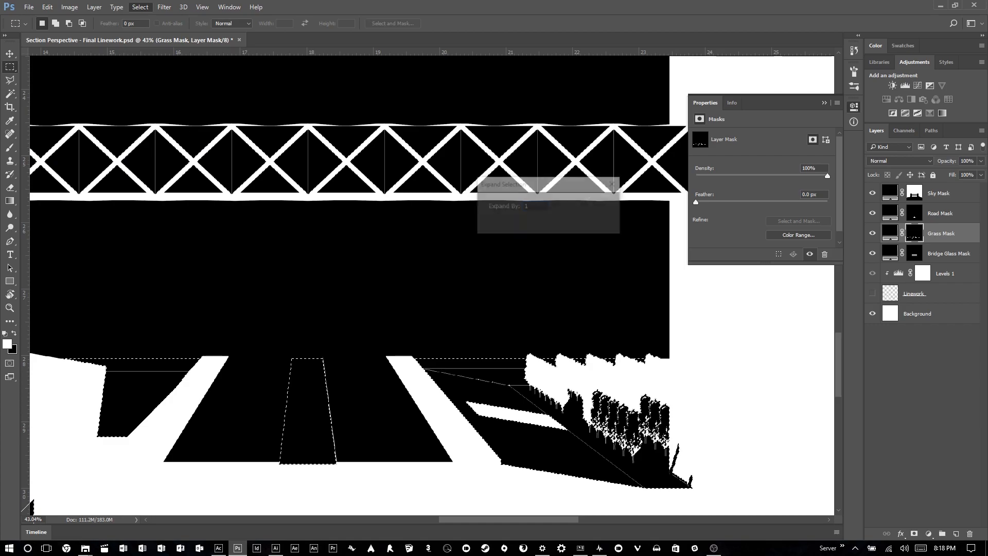
{"action": "left_click", "coordinate": [601, 206]}
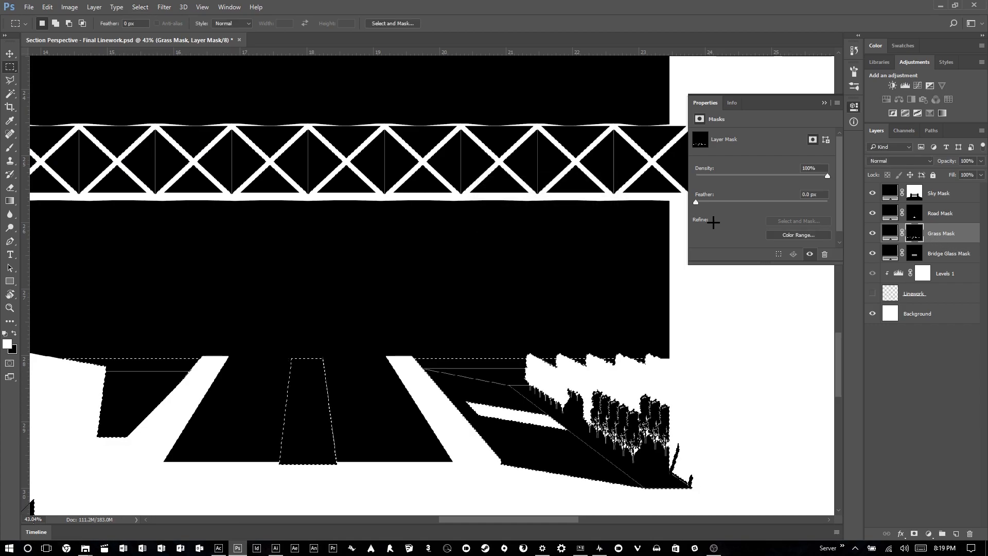
{"action": "key", "text": "alt+BackSpace"}
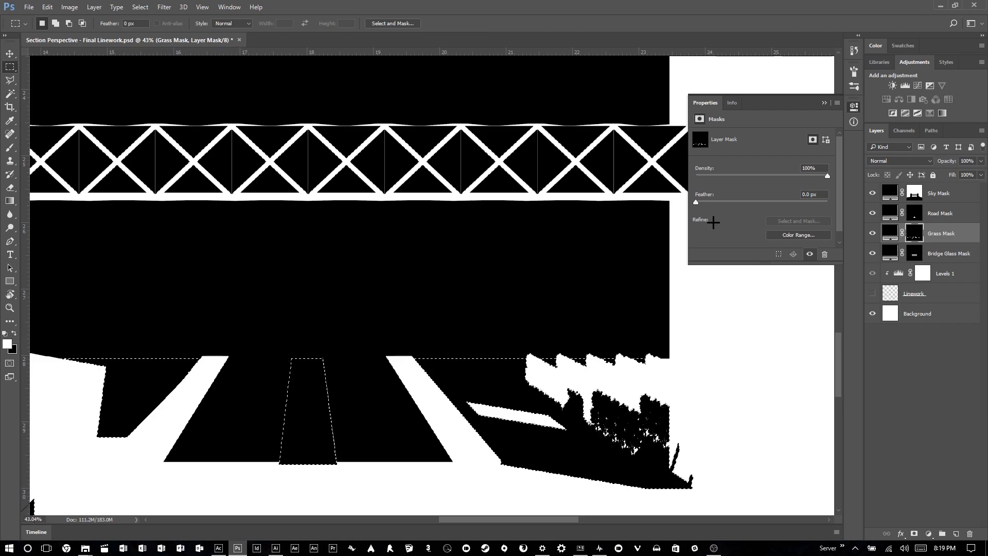
Clear the grass selection and outline the jagged planting area beside the right tower with the Polygonal Lasso.
{"action": "left_click", "coordinate": [919, 254]}
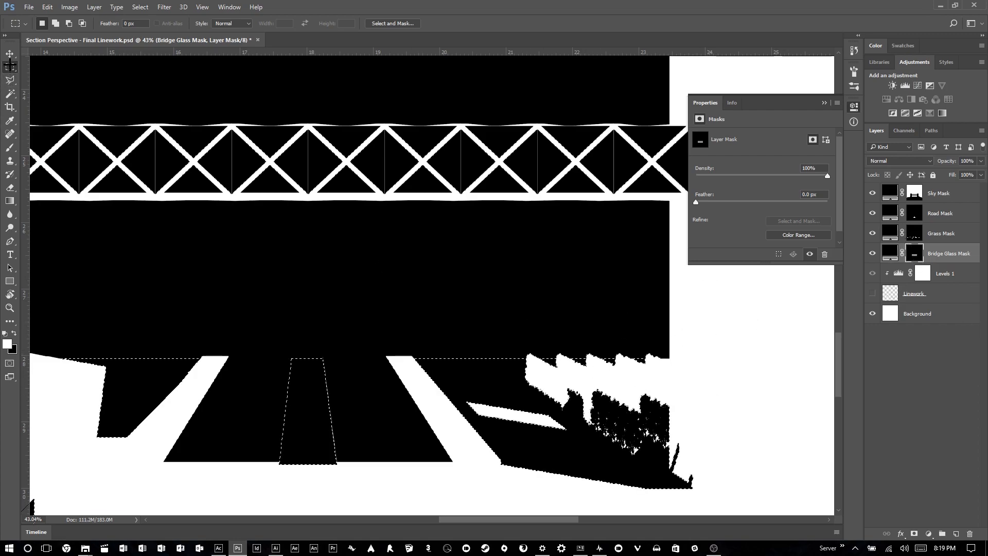
{"action": "key", "text": "ctrl+d"}
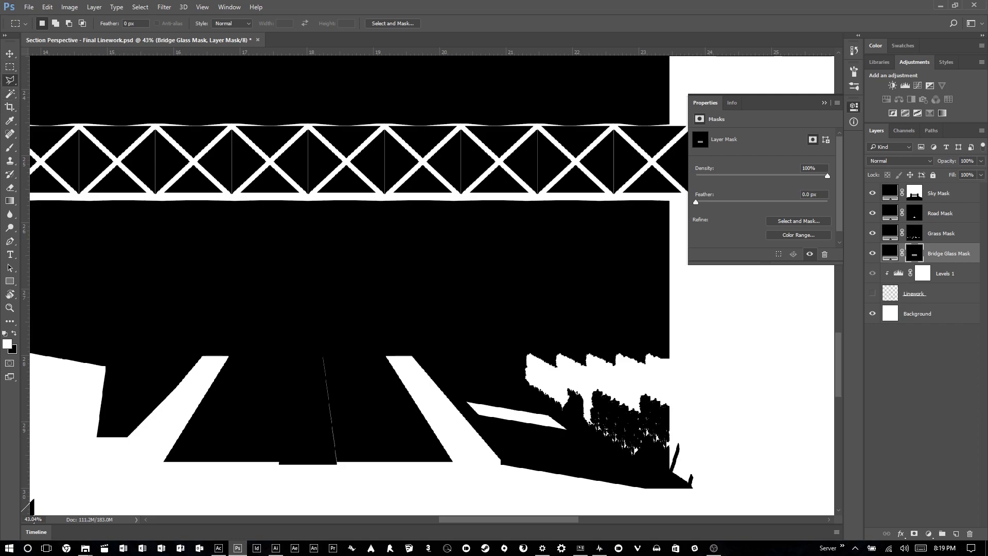
{"action": "key", "text": "l"}
{"action": "left_click", "coordinate": [522, 385]}
{"action": "left_click", "coordinate": [646, 471]}
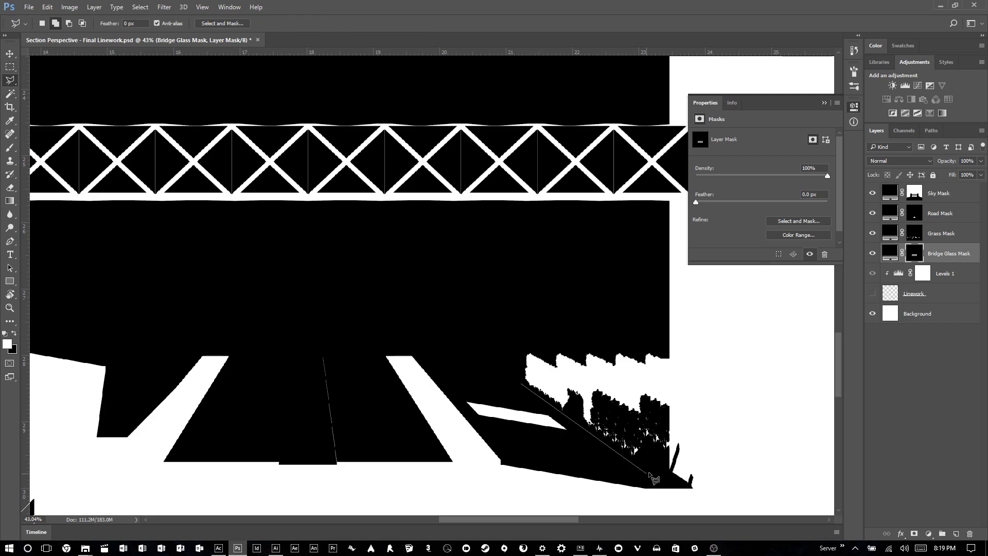
{"action": "left_click", "coordinate": [670, 461]}
{"action": "left_click", "coordinate": [670, 352]}
{"action": "left_click", "coordinate": [516, 351]}
{"action": "left_click", "coordinate": [521, 384]}
Fill the outlined planting area with white on the Grass Mask layer's mask, and deselect.
{"action": "left_click", "coordinate": [914, 233]}
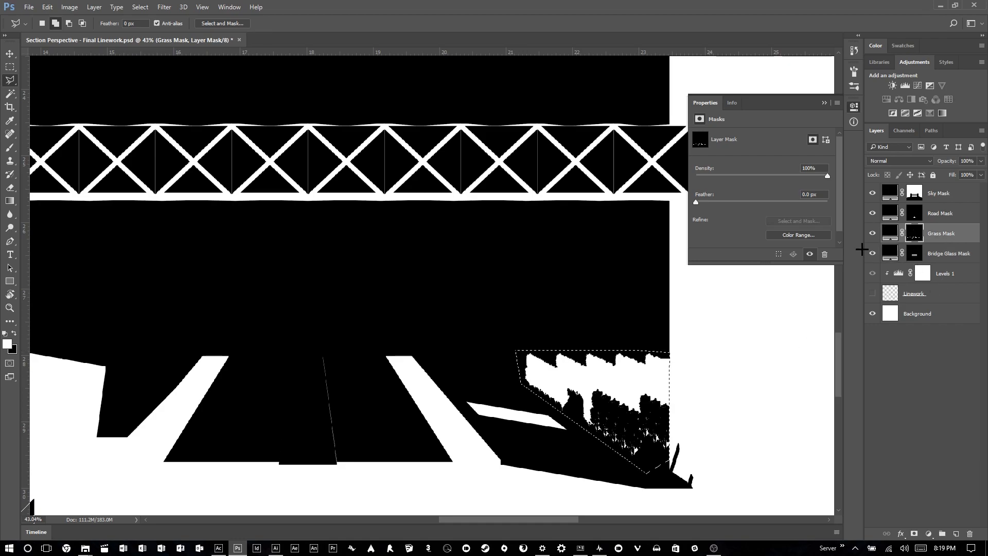
{"action": "key", "text": "Delete"}
{"action": "key", "text": "m"}
{"action": "left_click", "coordinate": [458, 255]}
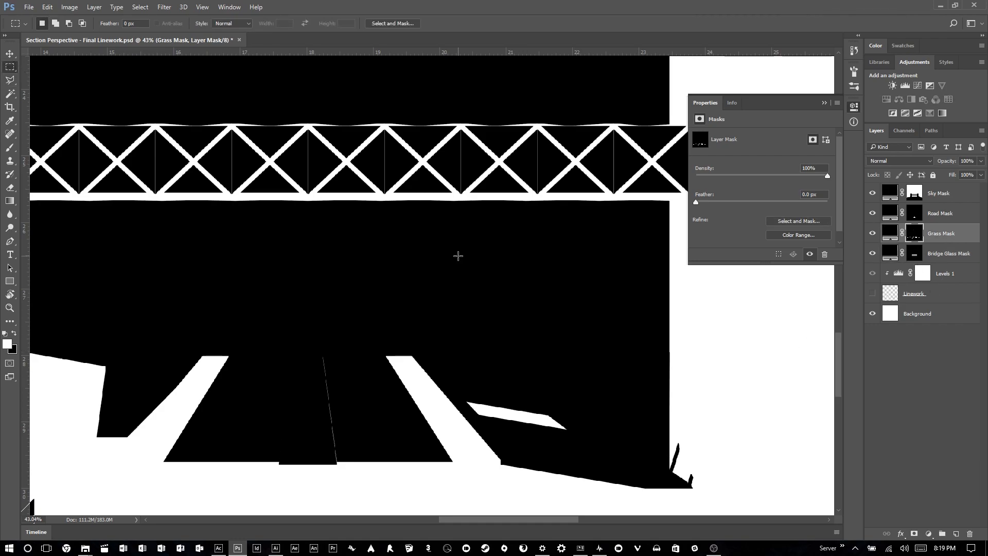
Show the Linework layer in place of the Sky Mask layer, and select the open area below the lower bridge with the Magic Wand.
{"action": "left_click", "coordinate": [872, 193]}
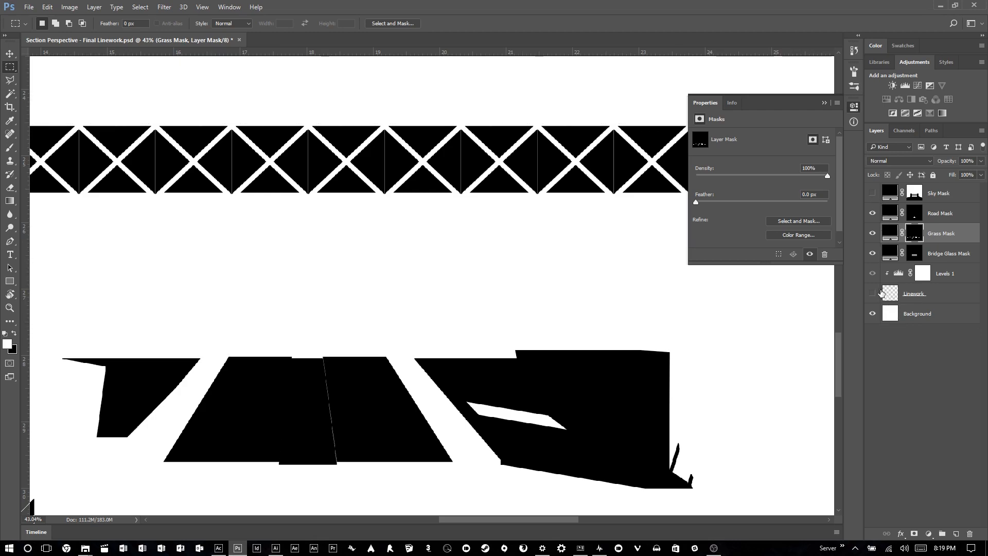
{"action": "left_click", "coordinate": [872, 294]}
{"action": "key", "text": "w"}
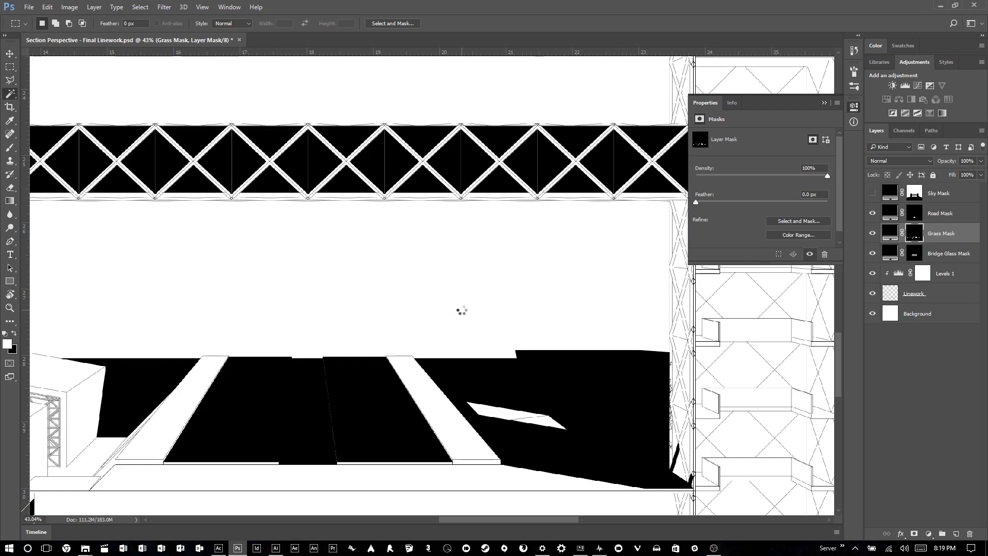
{"action": "left_click", "coordinate": [460, 312]}
{"action": "left_click", "coordinate": [929, 302]}
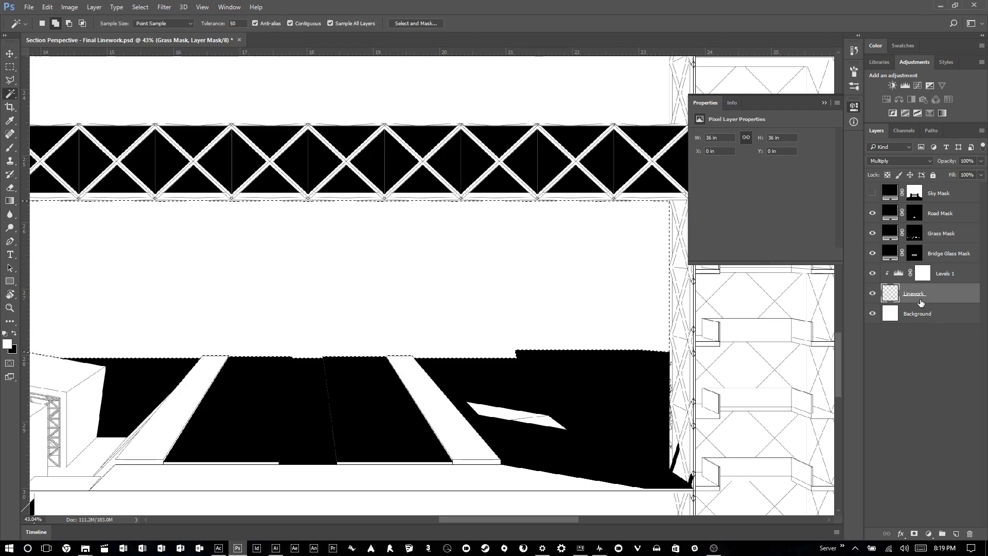
{"action": "scroll", "coordinate": [406, 335], "scroll_direction": "down", "scroll_amount": 3}
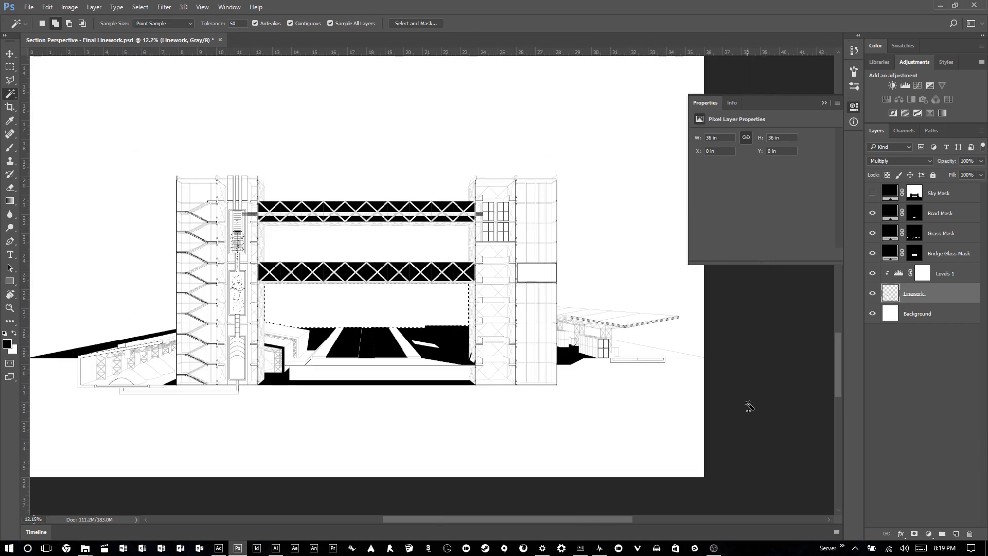
{"action": "scroll", "coordinate": [425, 330], "scroll_direction": "up", "scroll_amount": 1}
{"action": "scroll", "coordinate": [425, 330], "scroll_direction": "up", "scroll_amount": 1}
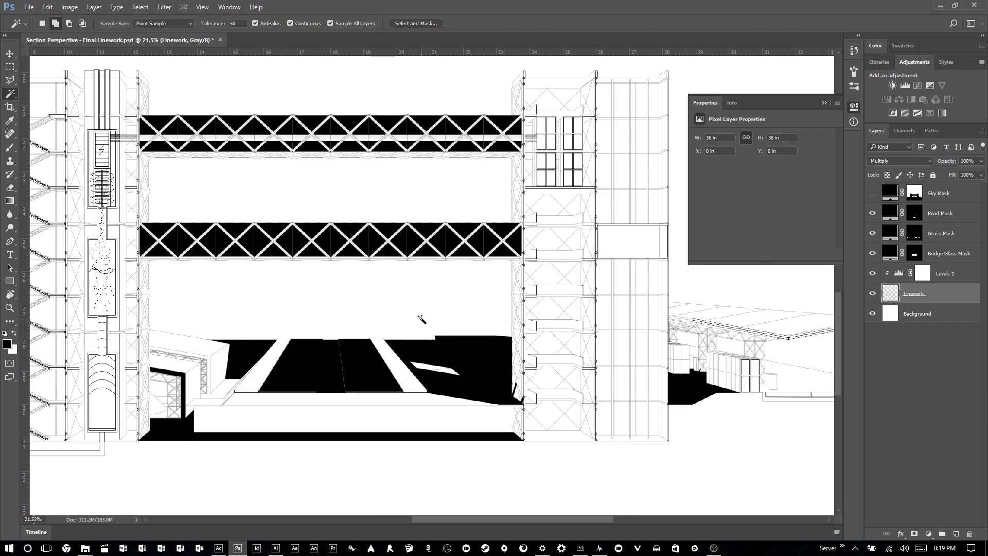
{"action": "left_click", "coordinate": [421, 320]}
{"action": "scroll", "coordinate": [460, 327], "scroll_direction": "up", "scroll_amount": 1}
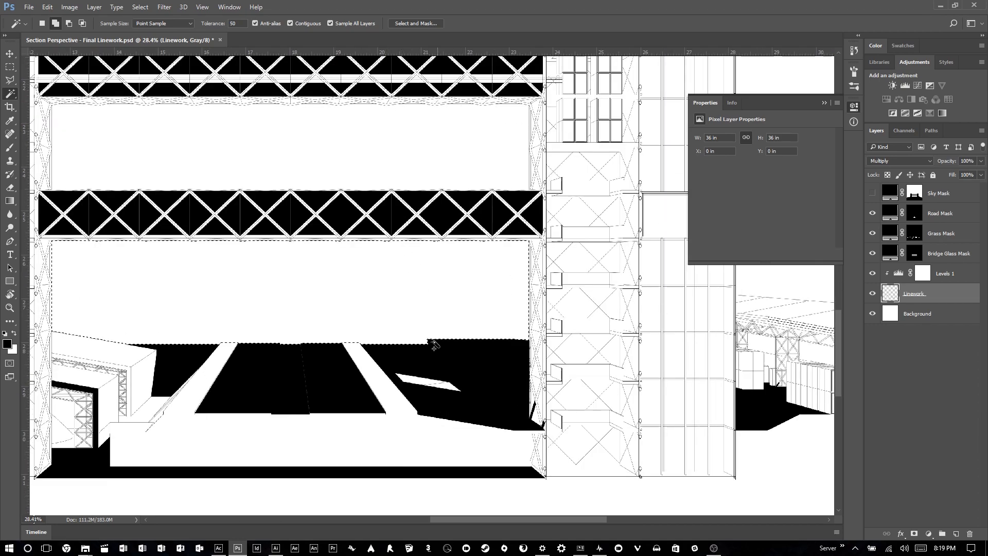
{"action": "scroll", "coordinate": [512, 342], "scroll_direction": "up", "scroll_amount": 2}
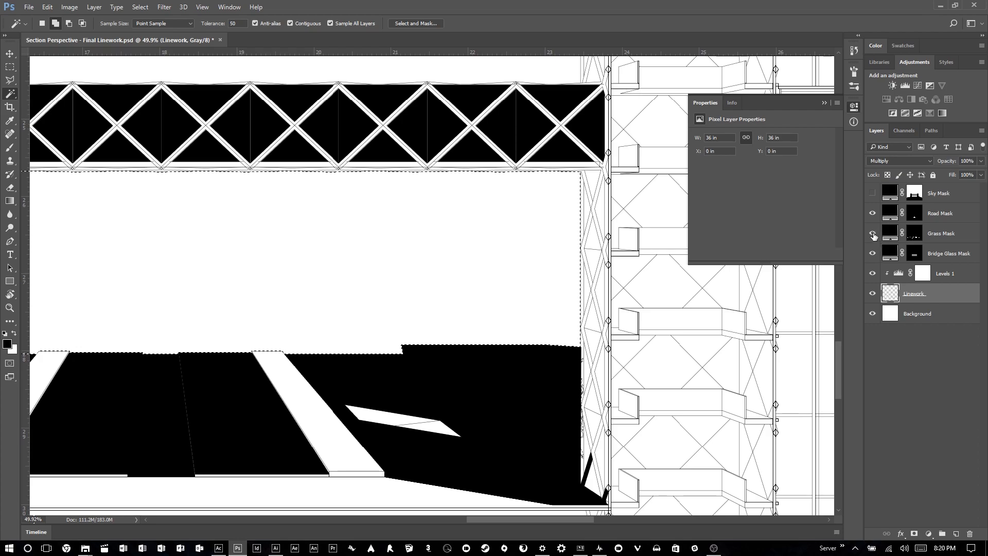
Hide the Grass and Bridge Glass Mask layers, and reselect the opening below the lower bridge from the Linework layer only, with Sample All Layers off.
{"action": "left_click", "coordinate": [872, 253]}
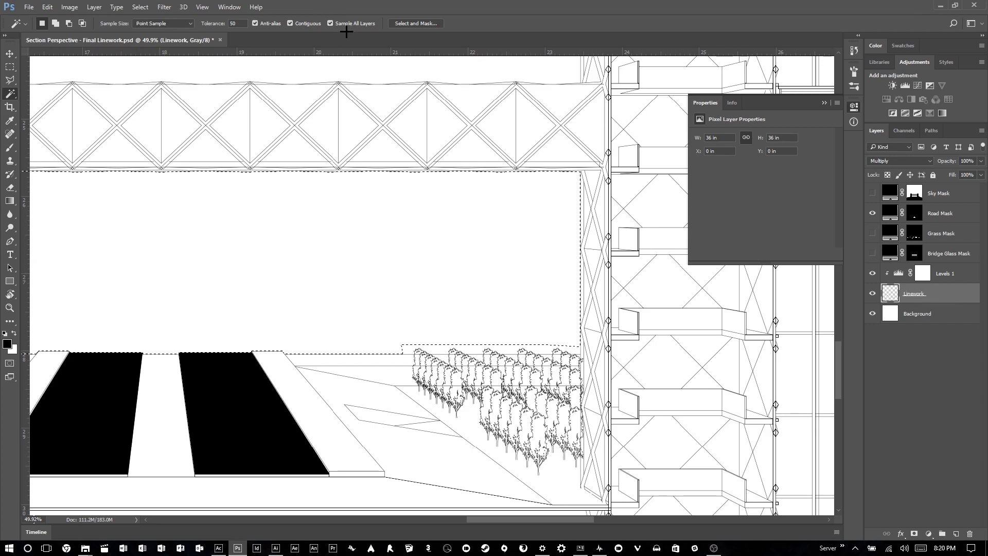
{"action": "left_click", "coordinate": [331, 23]}
{"action": "left_click", "coordinate": [429, 279]}
{"action": "scroll", "coordinate": [463, 324], "scroll_direction": "up", "scroll_amount": 3}
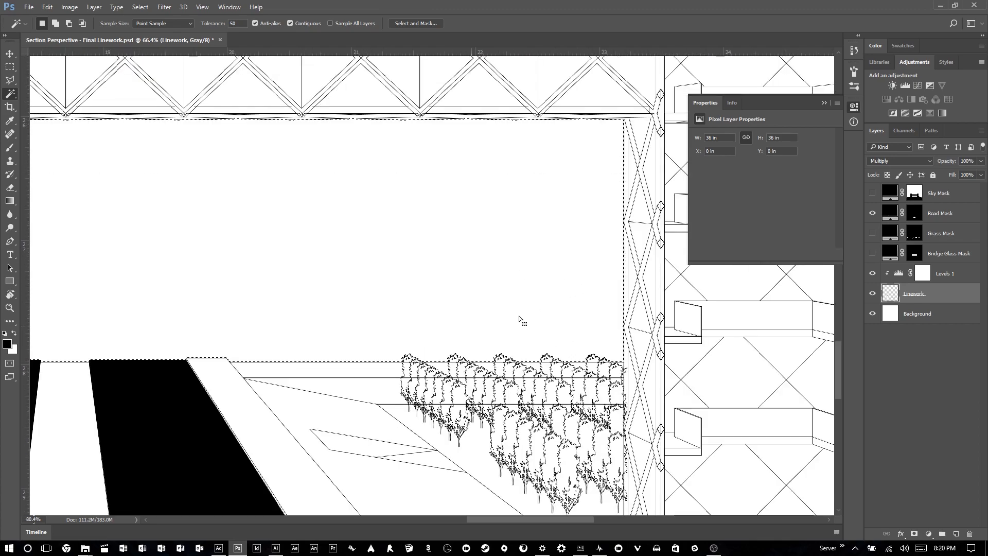
Show the Grass Mask layer, remove the selected opening from its mask by filling it with black, and deselect.
{"action": "left_click", "coordinate": [914, 237]}
{"action": "left_click", "coordinate": [872, 234]}
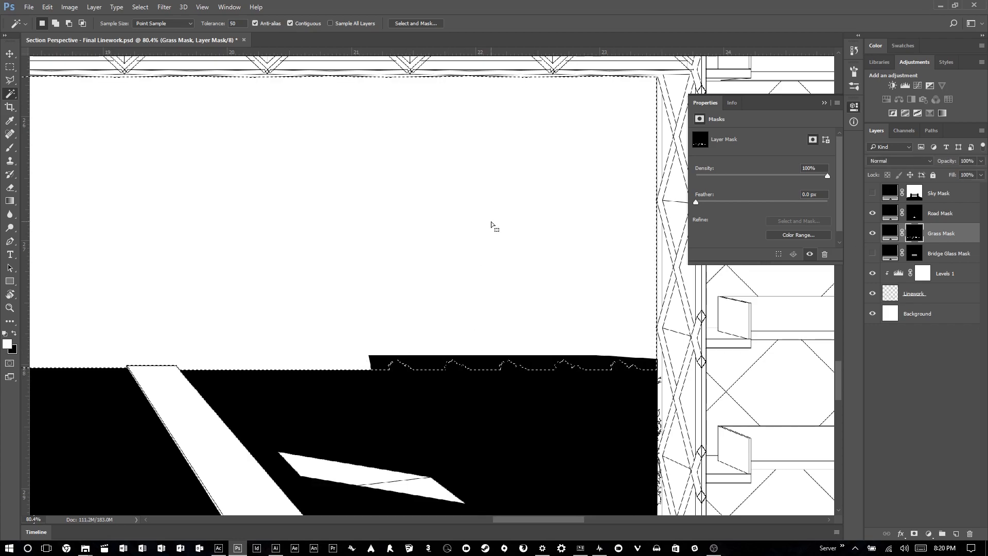
{"action": "key", "text": "alt+BackSpace"}
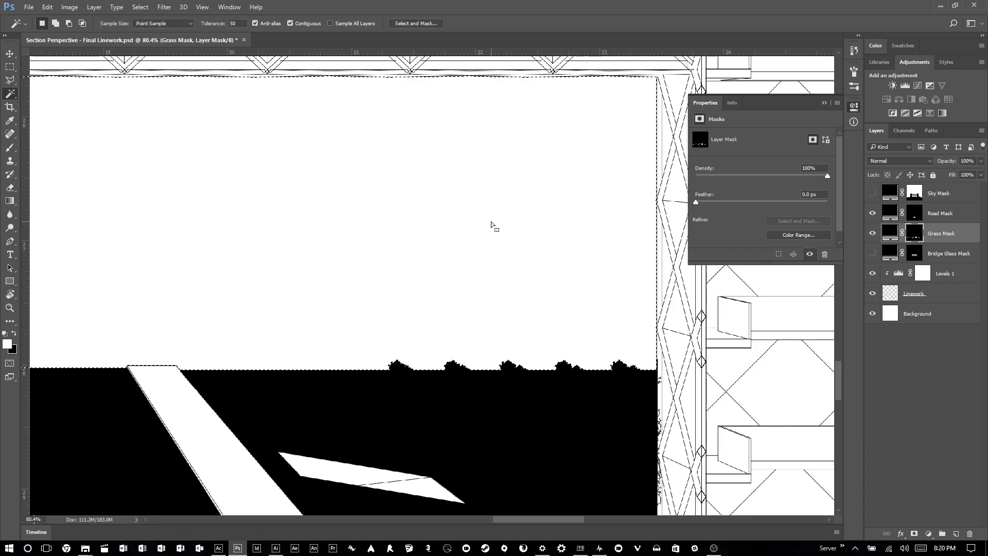
{"action": "left_click", "coordinate": [10, 67]}
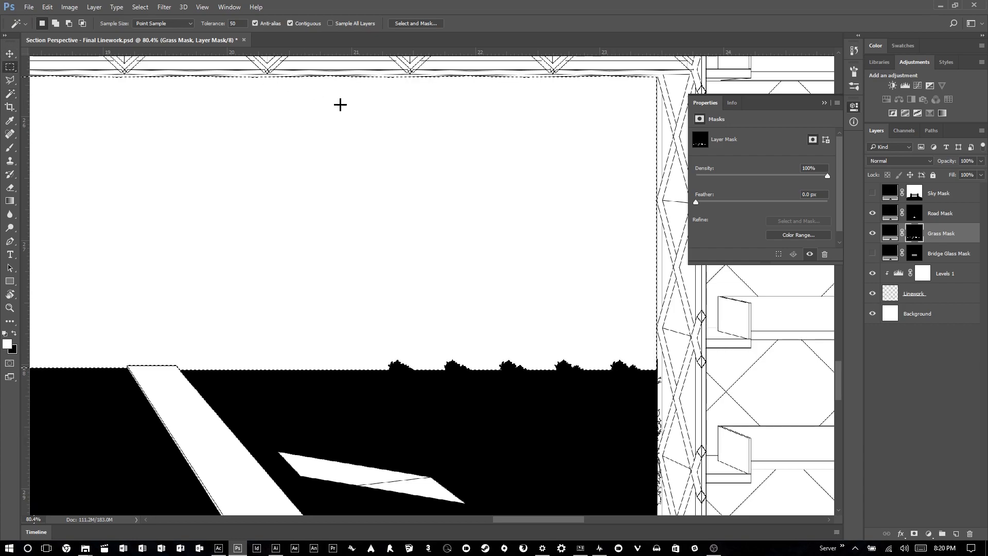
{"action": "left_click", "coordinate": [426, 165]}
Hide the Grass Mask and Road Mask layers, and show the Bridge Glass Mask layer.
{"action": "scroll", "coordinate": [435, 166], "scroll_direction": "down", "scroll_amount": 5}
{"action": "scroll", "coordinate": [434, 165], "scroll_direction": "down", "scroll_amount": 5}
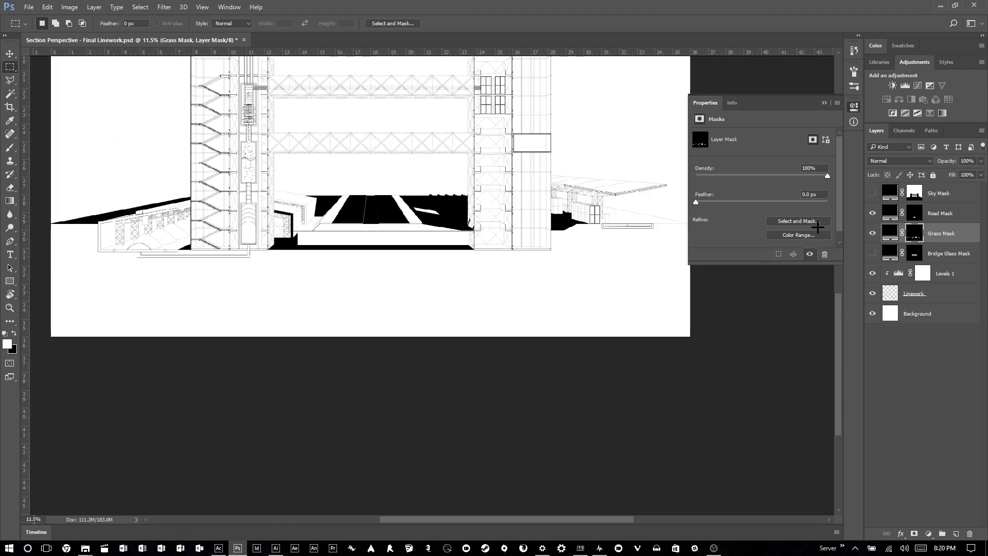
{"action": "left_click", "coordinate": [873, 233]}
{"action": "left_click", "coordinate": [873, 213]}
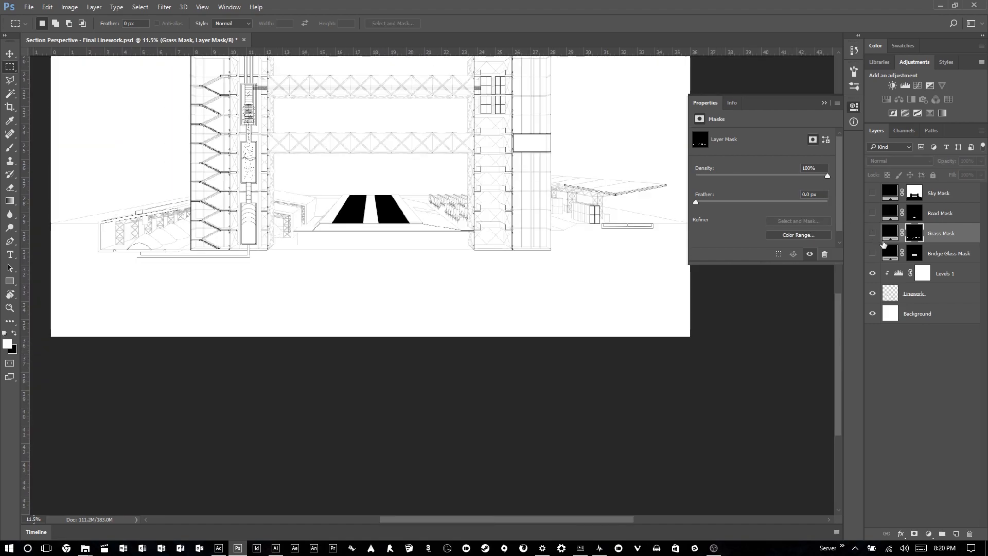
{"action": "left_click", "coordinate": [885, 254]}
{"action": "left_click", "coordinate": [872, 253]}
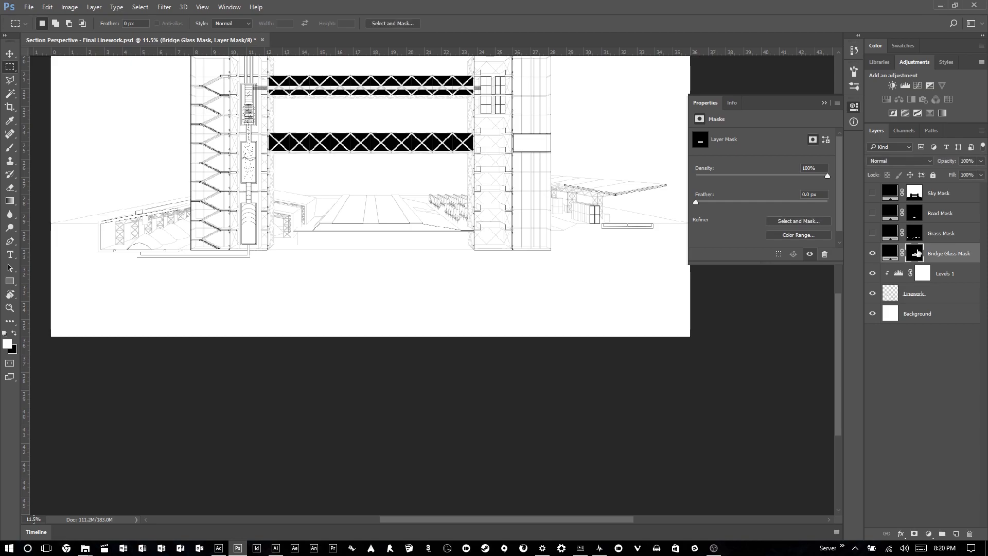
Grow the white area of the Bridge Glass Mask layer's mask by 1 pixel through an expanded selection, deselect, and hide the layer.
{"action": "left_click", "coordinate": [916, 255], "text": "ctrl"}
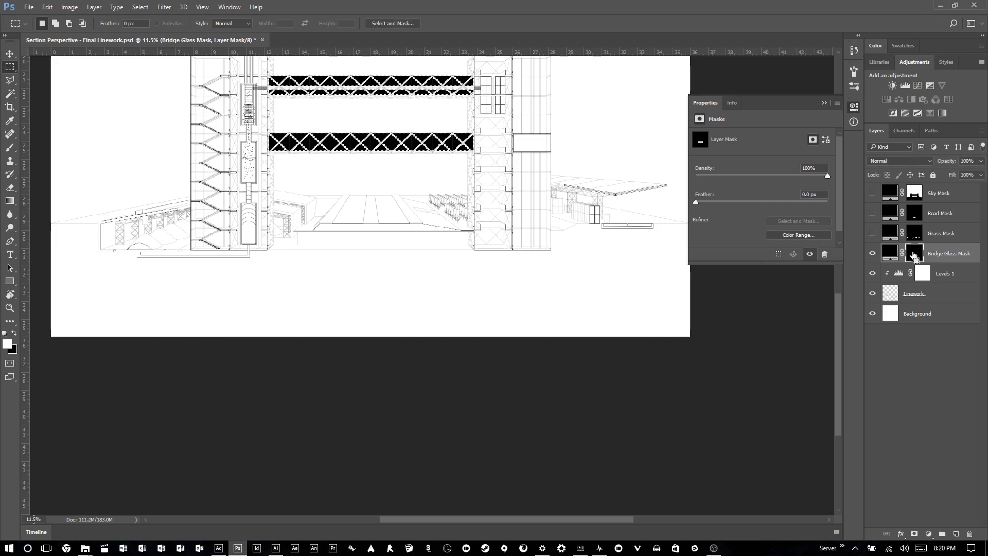
{"action": "left_click", "coordinate": [140, 7]}
{"action": "mouse_move", "coordinate": [197, 137]}
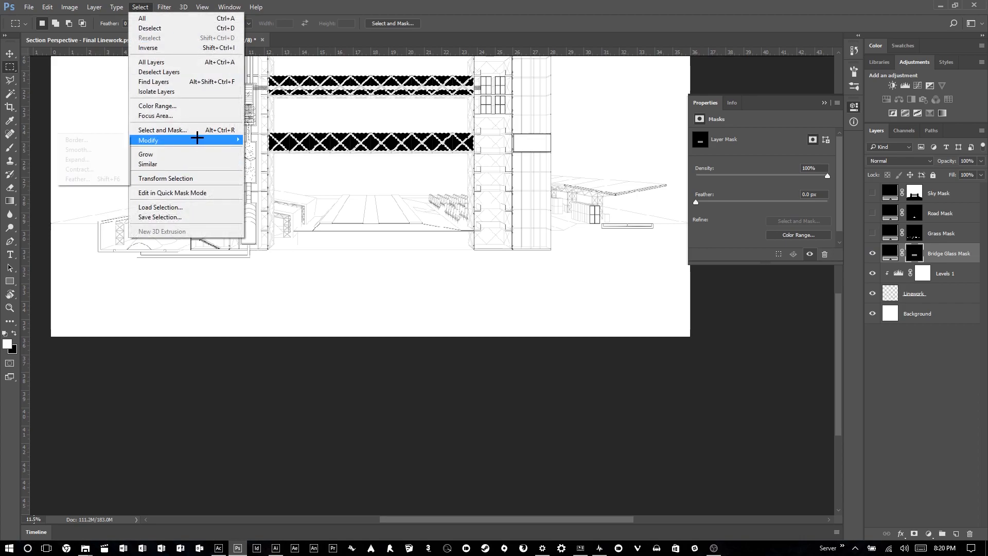
{"action": "left_click", "coordinate": [87, 159]}
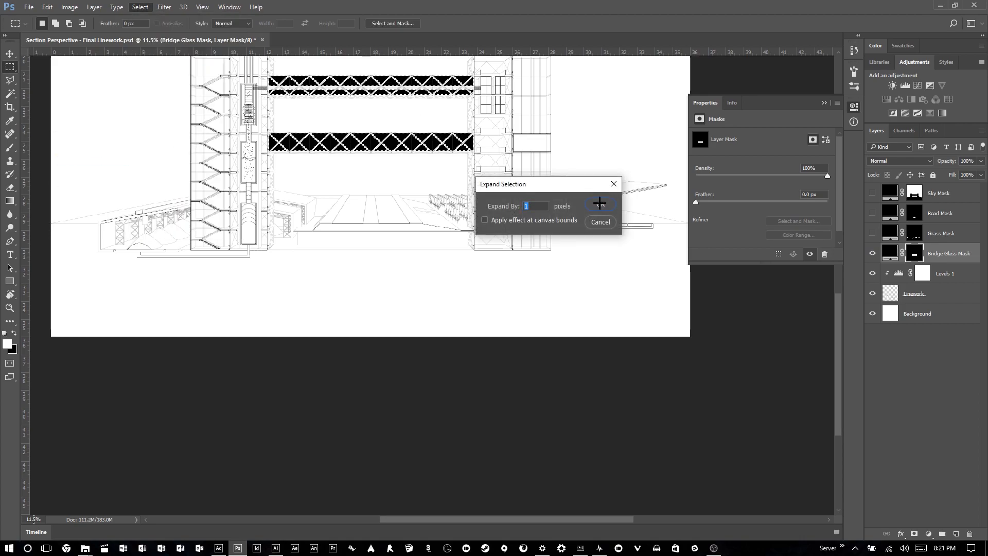
{"action": "key", "text": "Return"}
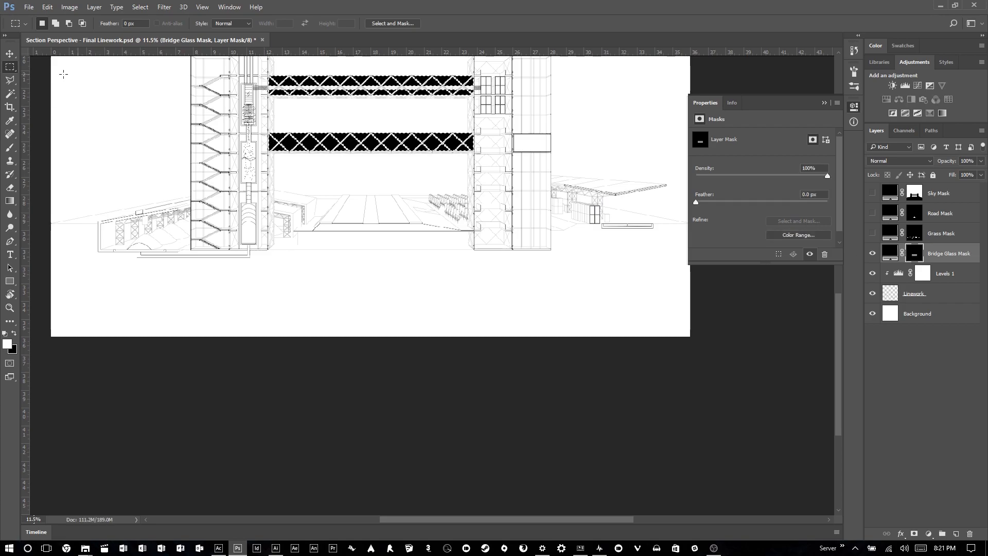
{"action": "key", "text": "ctrl+d"}
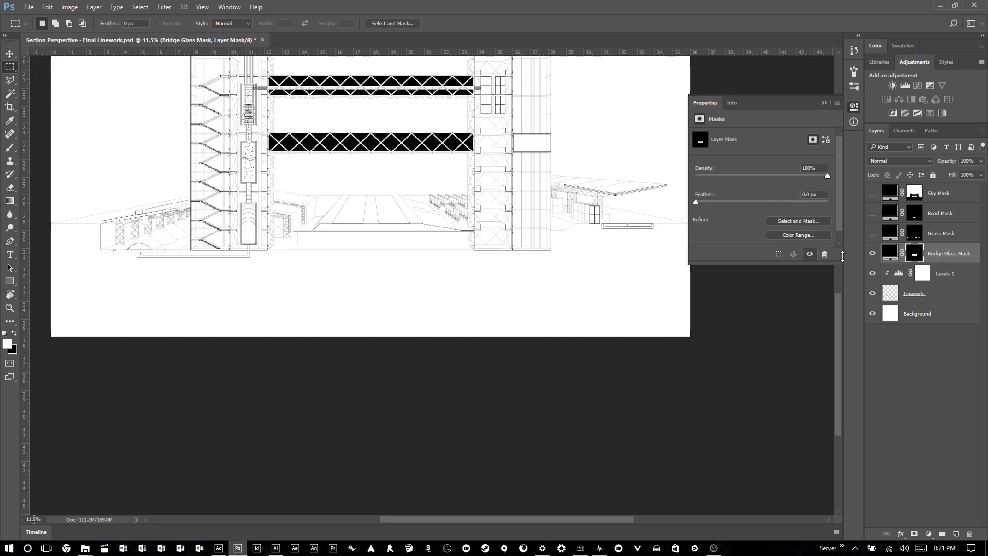
{"action": "left_click", "coordinate": [872, 254]}
{"action": "scroll", "coordinate": [485, 363], "scroll_direction": "down", "scroll_amount": 3}
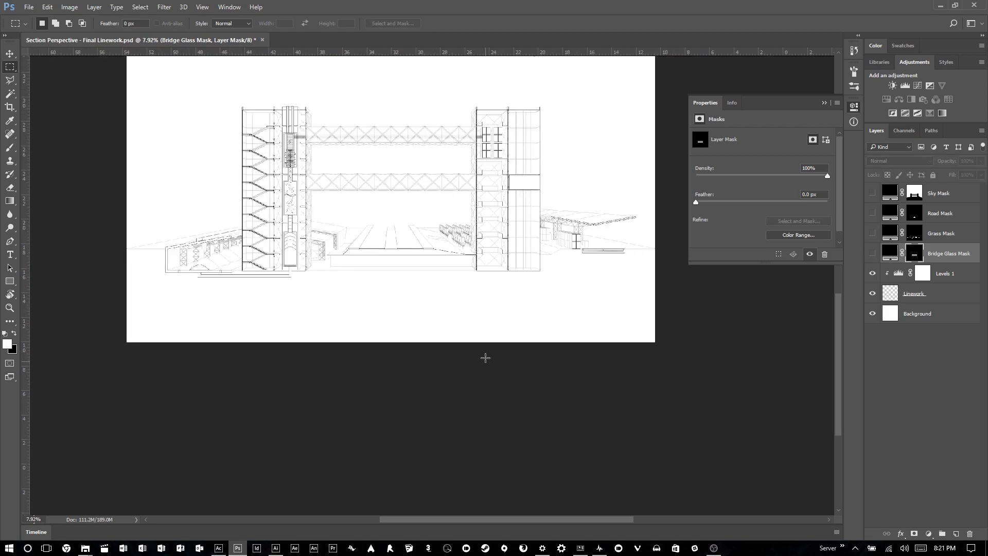
{"action": "scroll", "coordinate": [496, 270], "scroll_direction": "up", "scroll_amount": 1}
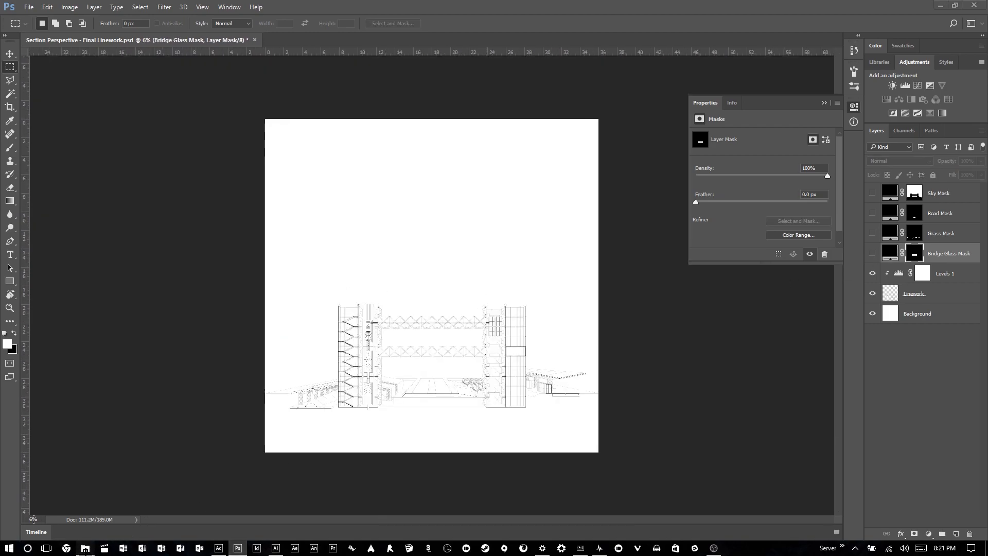
Switch to the Textures folder in File Explorer and select the EveningSky5 image.
{"action": "mouse_move", "coordinate": [85, 548]}
{"action": "left_click", "coordinate": [370, 507]}
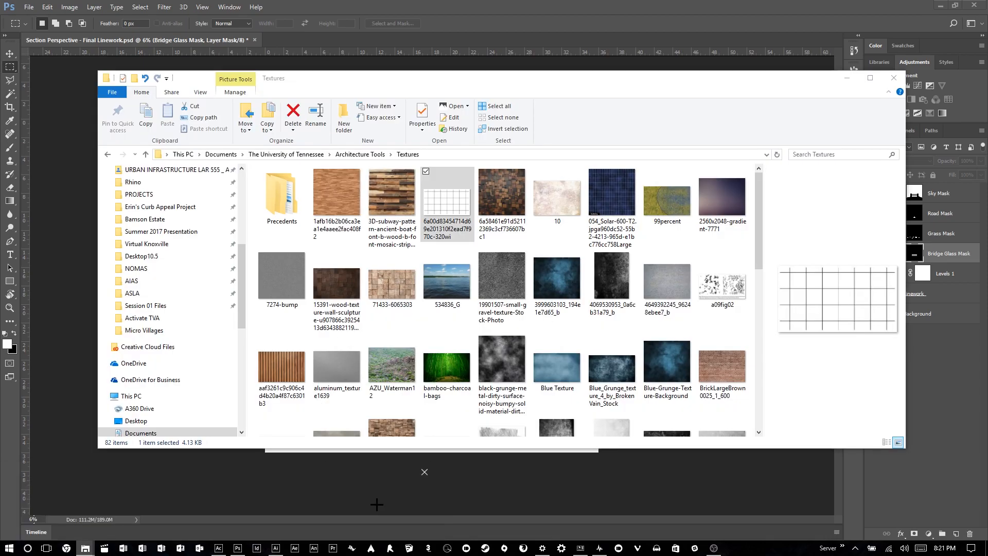
{"action": "scroll", "coordinate": [562, 290], "scroll_direction": "down", "scroll_amount": 2}
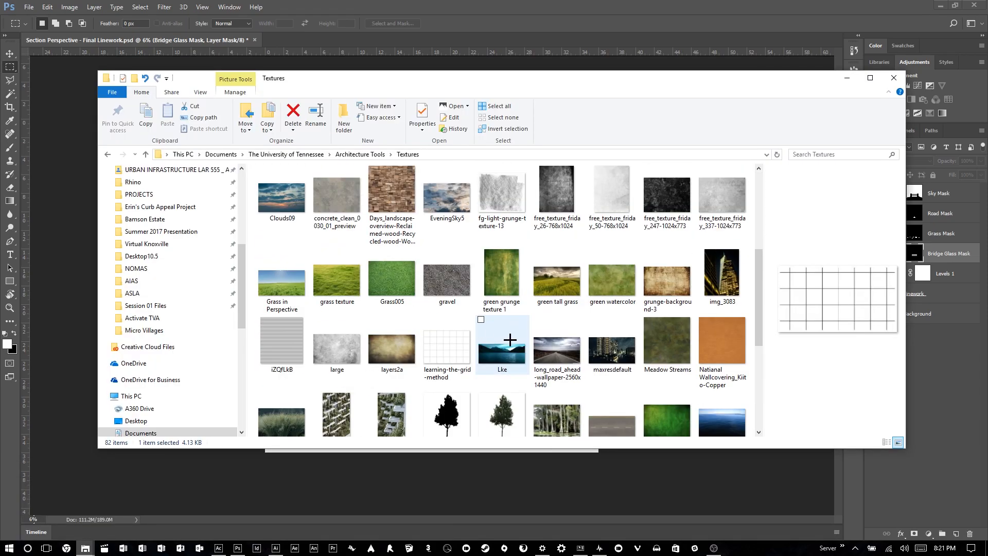
{"action": "left_click", "coordinate": [453, 206]}
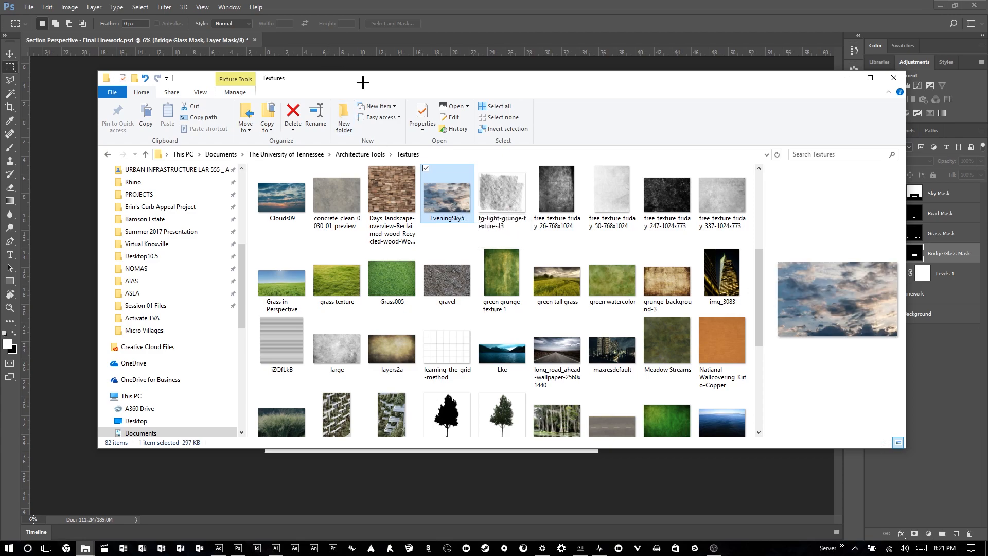
Place the EveningSky5 image into the section perspective across the full canvas width, with its centre moved up to about Y 4583 px.
{"action": "left_click_drag", "start_coordinate": [363, 82], "coordinate": [733, 262]}
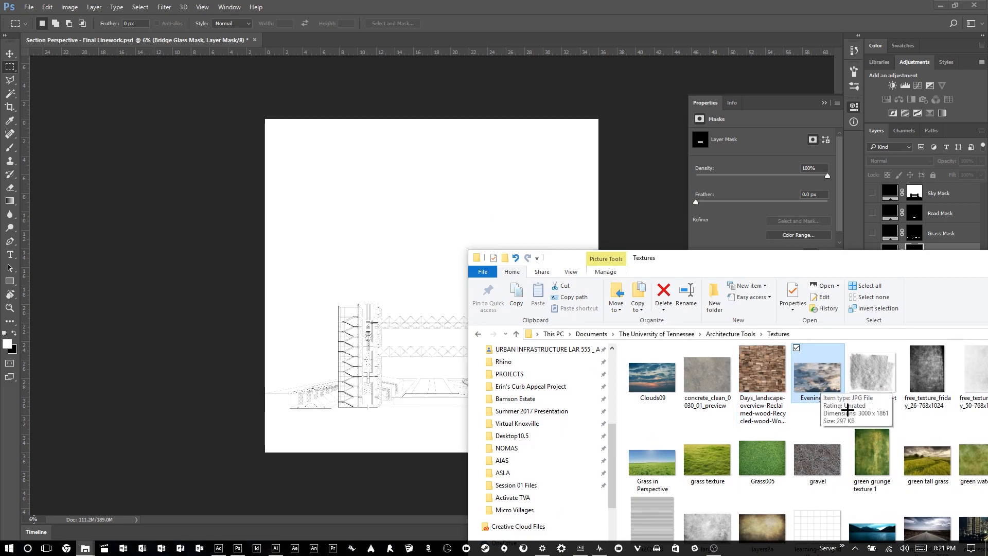
{"action": "left_click", "coordinate": [368, 206]}
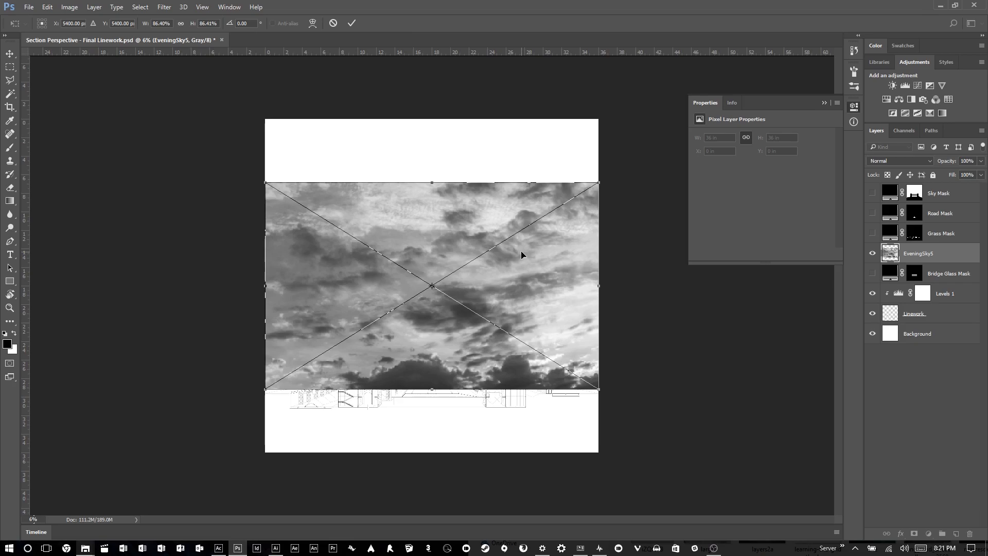
{"action": "left_click_drag", "start_coordinate": [499, 250], "coordinate": [499, 229]}
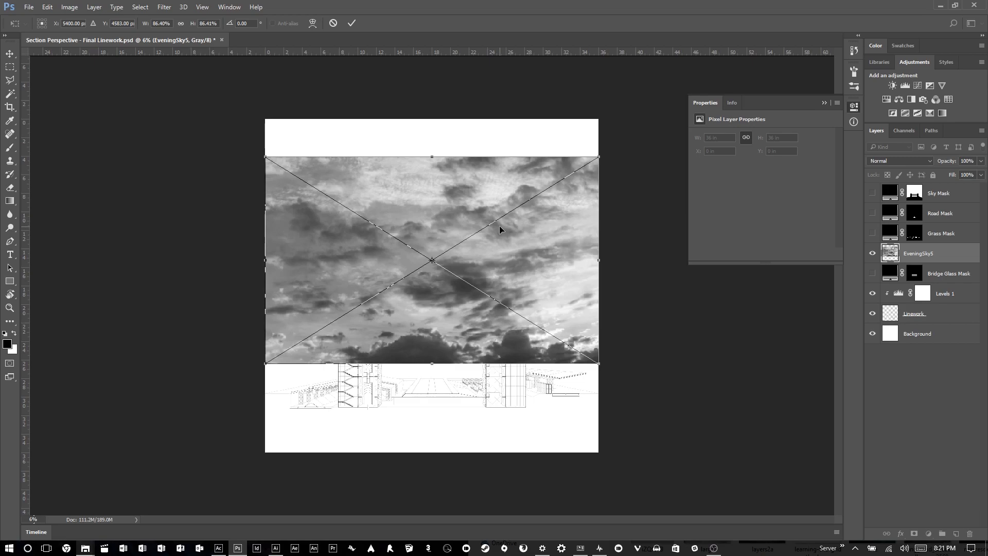
{"action": "key", "text": "Return"}
Convert the document to CMYK Color without merging the layers or rasterizing the smart objects, accepting the U.S. Web Coated (SWOP) v2 profile.
{"action": "left_click", "coordinate": [70, 7]}
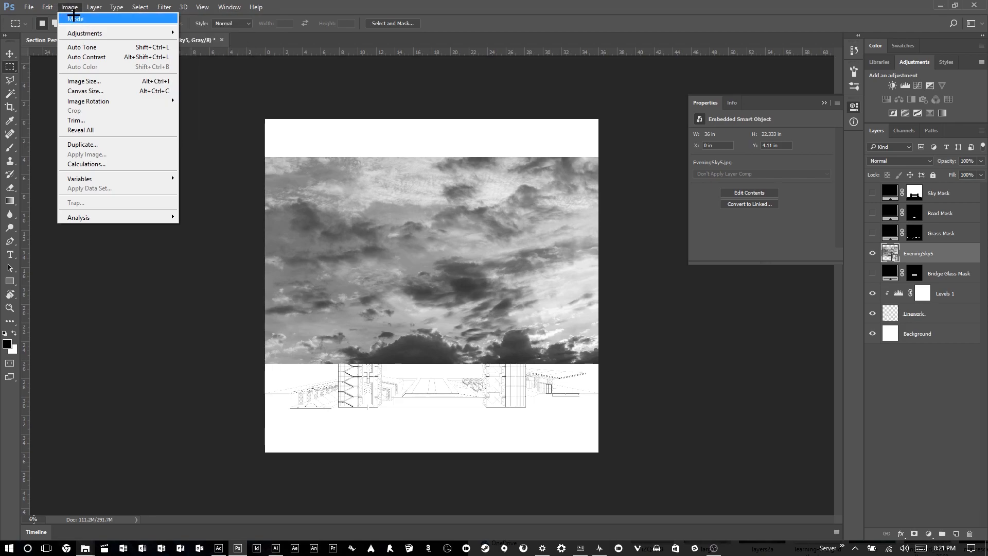
{"action": "mouse_move", "coordinate": [105, 19]}
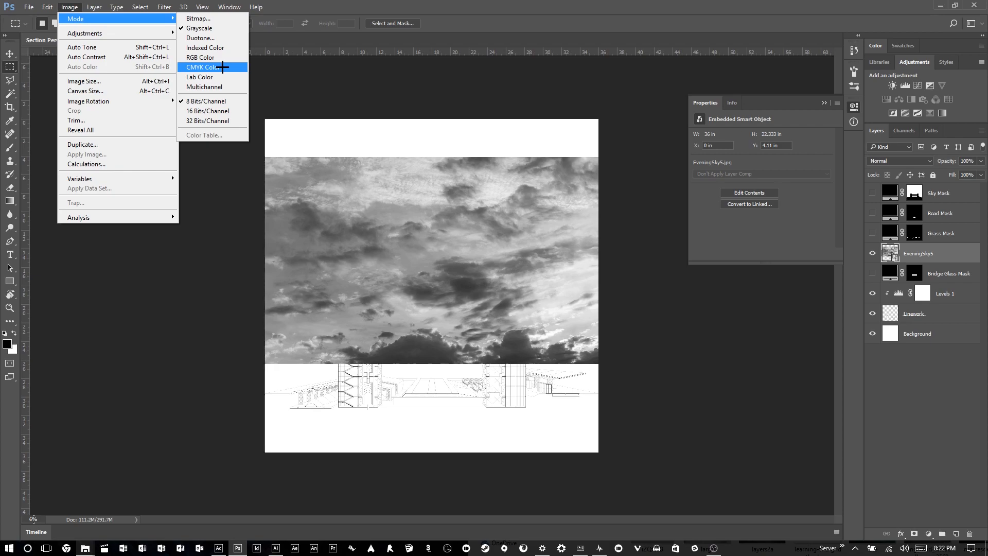
{"action": "left_click", "coordinate": [222, 67]}
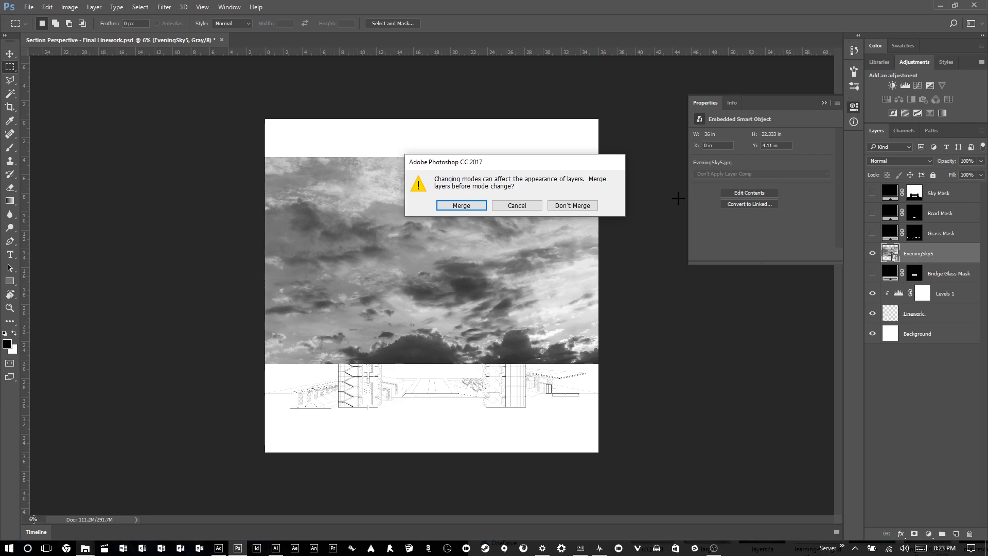
{"action": "left_click", "coordinate": [579, 207]}
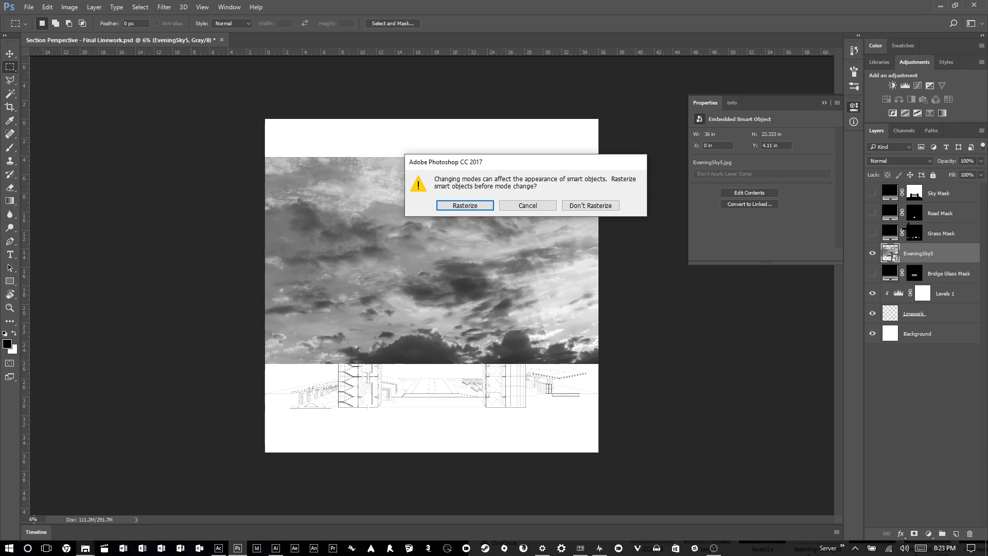
{"action": "left_click", "coordinate": [590, 205]}
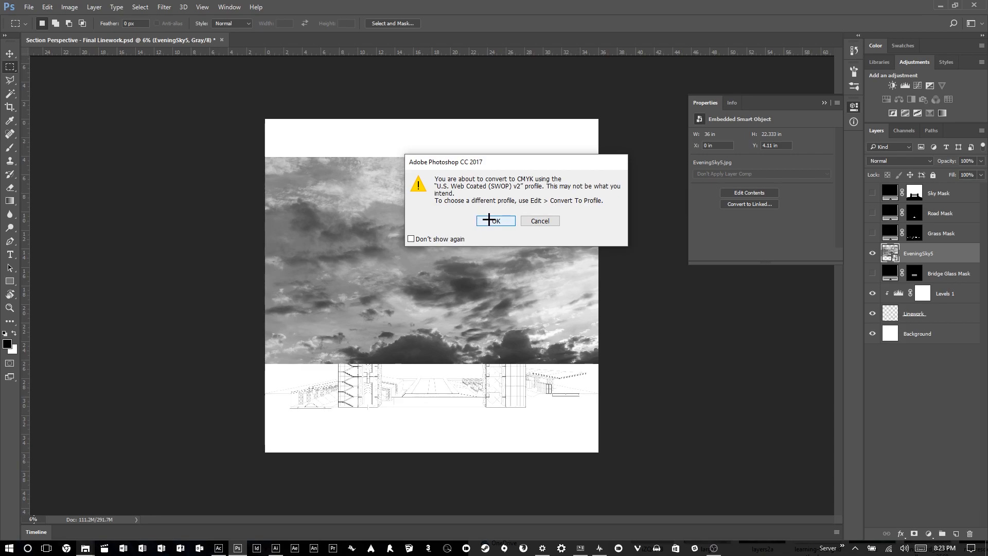
{"action": "left_click", "coordinate": [490, 220]}
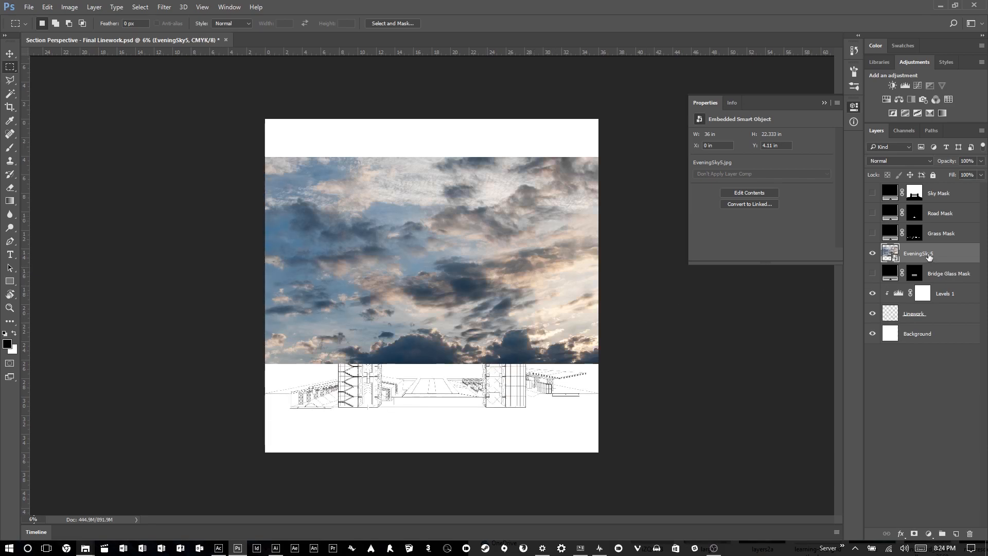
Put the EveningSky5 layer into a new layer group.
{"action": "left_click_drag", "start_coordinate": [927, 258], "coordinate": [916, 252]}
{"action": "key", "text": "ctrl+g"}
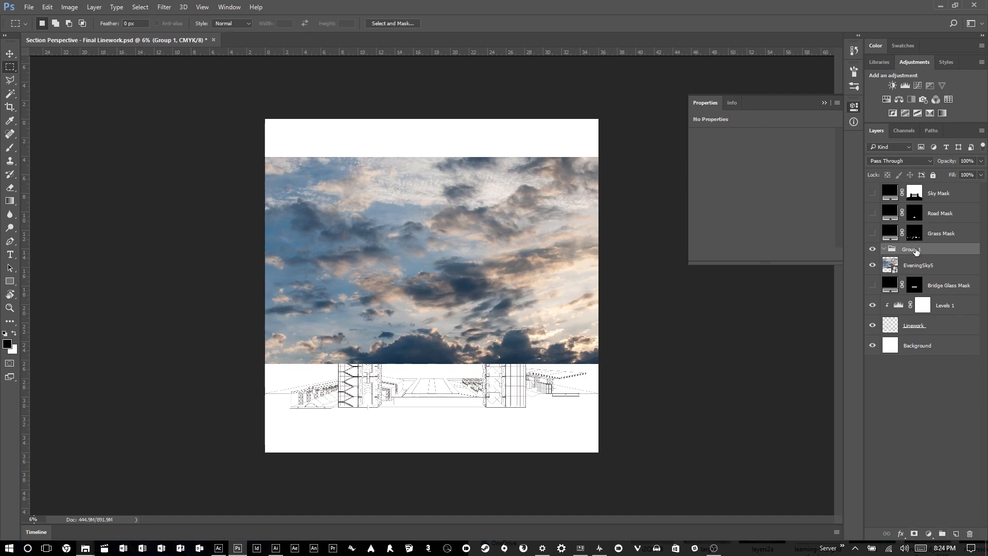
Name the new layer group SKY and move the EveningSky5 layer inside it.
{"action": "double_click", "coordinate": [918, 249]}
{"action": "type", "text": "sKY"}
{"action": "key", "text": "Return"}
{"action": "left_click", "coordinate": [957, 264]}
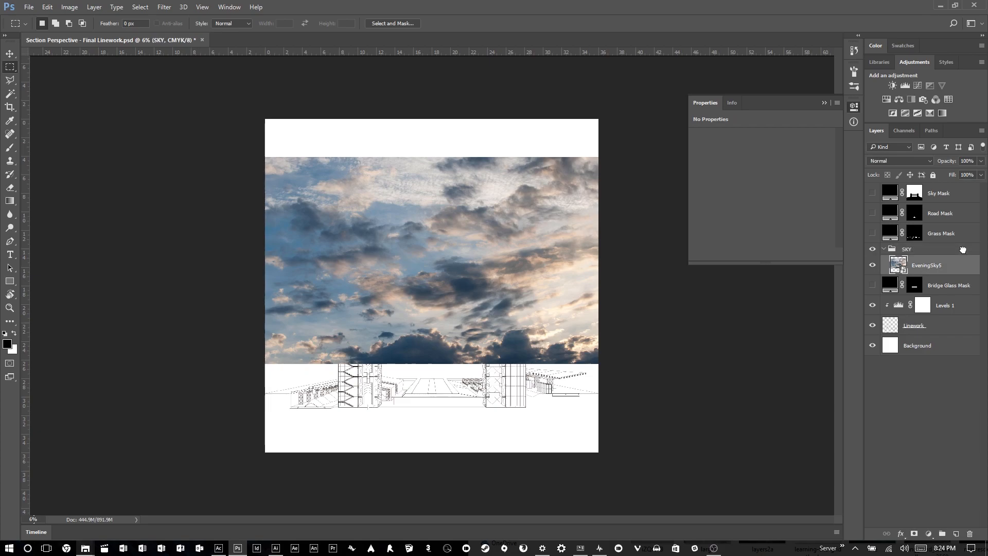
Copy the Sky Mask layer's mask onto the SKY group and move the group to the top of the layer stack.
{"action": "left_click", "coordinate": [918, 195]}
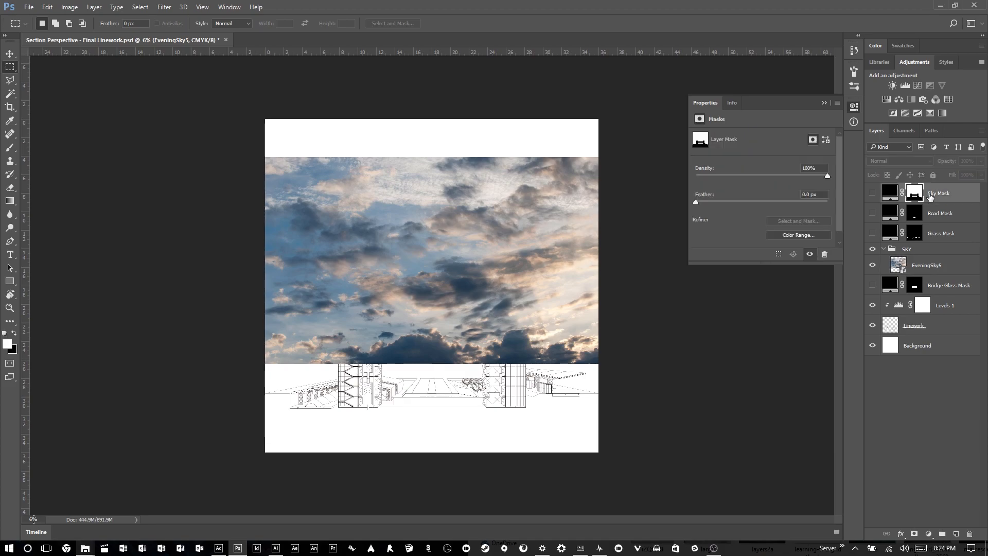
{"action": "left_click_drag", "start_coordinate": [916, 234], "coordinate": [917, 253]}
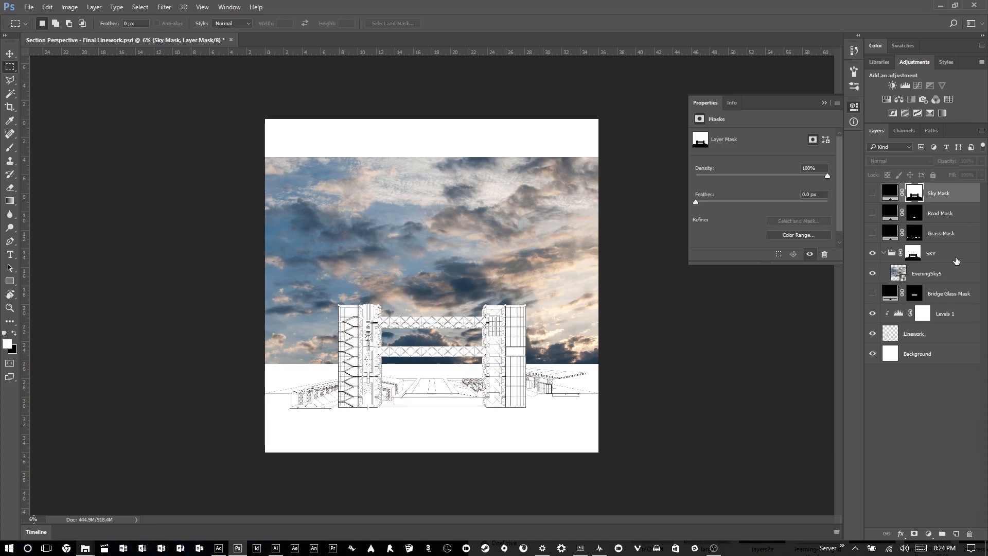
{"action": "left_click", "coordinate": [941, 259]}
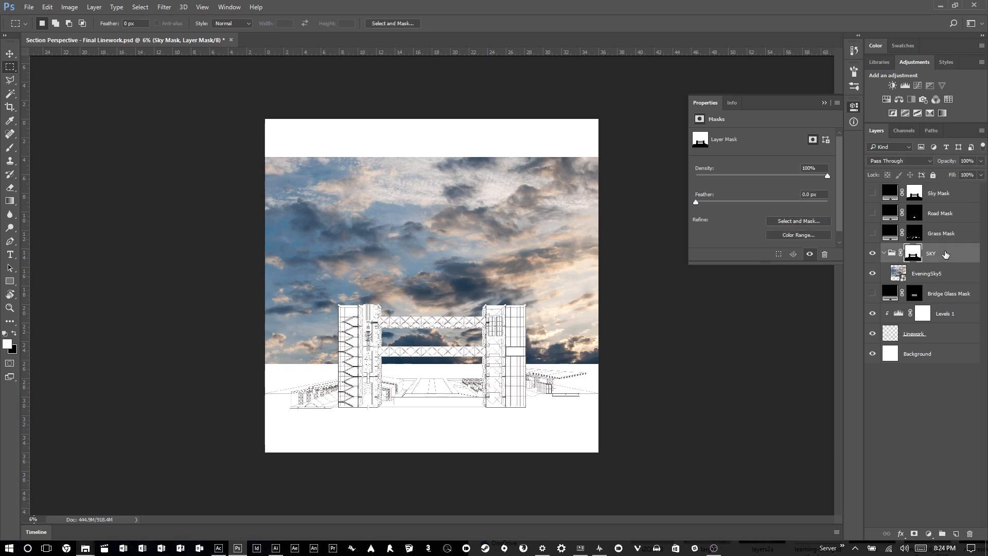
{"action": "left_click_drag", "start_coordinate": [937, 258], "coordinate": [938, 189]}
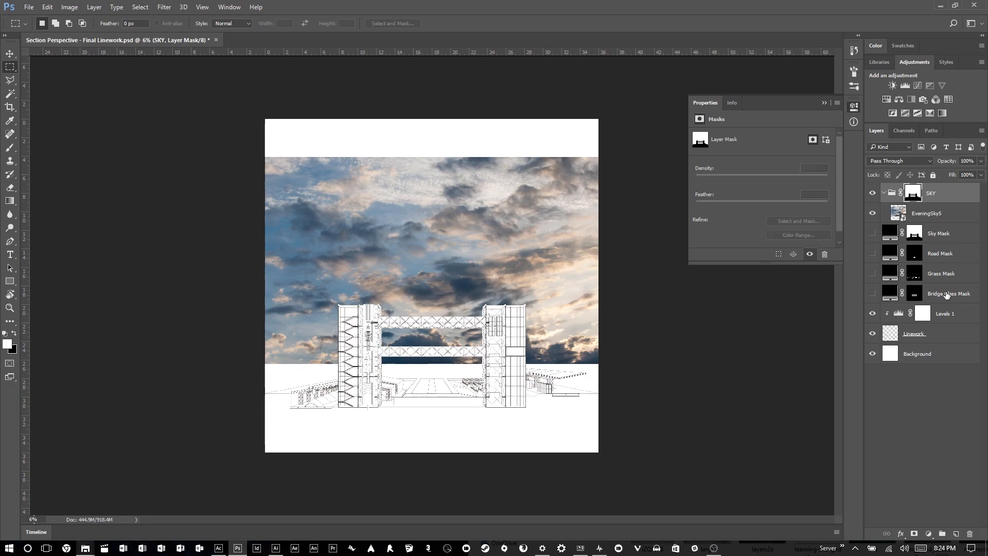
Group the Sky, Road, Grass and Bridge Glass Mask layers and name the group MASK.
{"action": "left_click", "coordinate": [939, 233]}
{"action": "left_click", "coordinate": [947, 294], "text": "shift"}
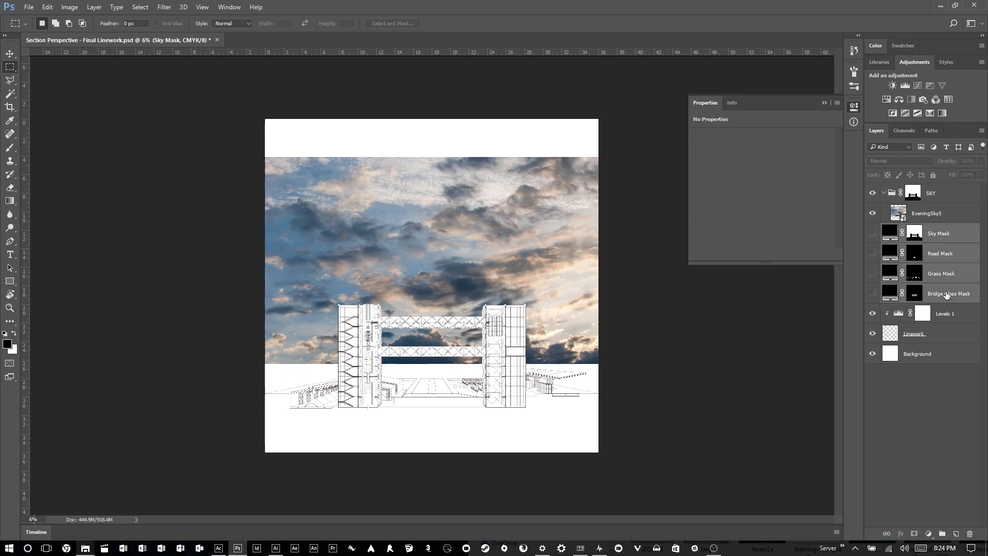
{"action": "left_click", "coordinate": [942, 534]}
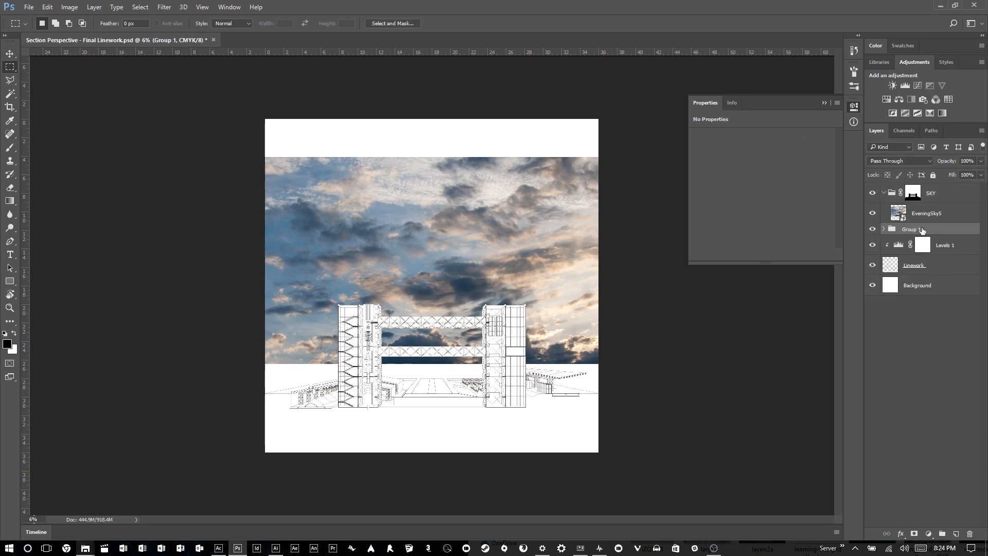
{"action": "double_click", "coordinate": [911, 230]}
{"action": "type", "text": "MASK"}
{"action": "key", "text": "Return"}
Enlarge the EveningSky5 image to about 116.5% and shift its centre to about Y 4444 px so it fills the whole sky area.
{"action": "left_click", "coordinate": [899, 215]}
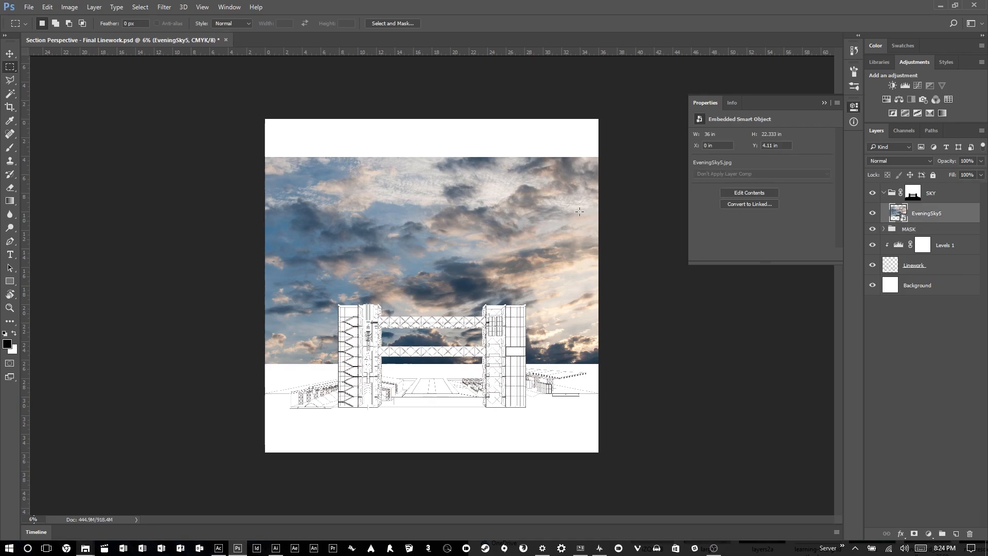
{"action": "key", "text": "ctrl+t"}
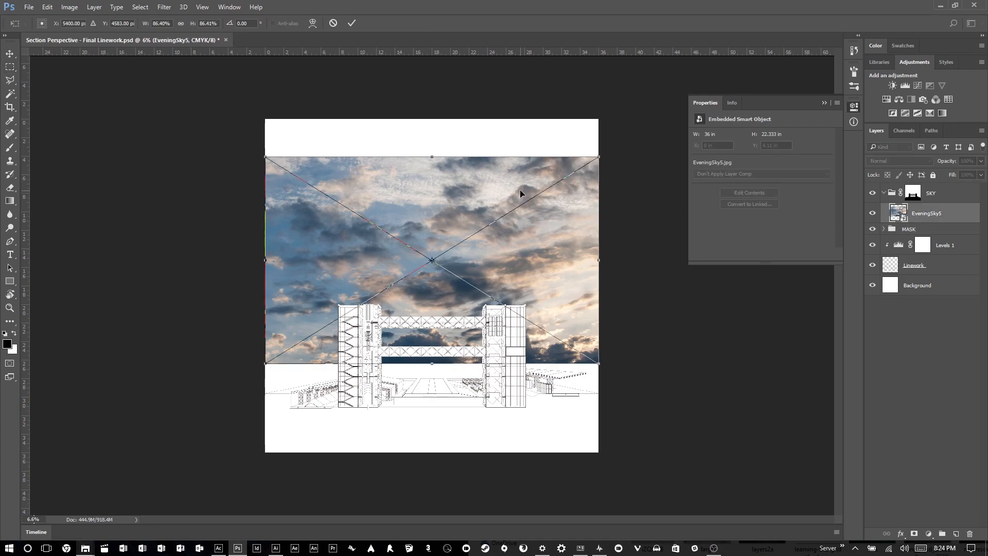
{"action": "key", "text": "ctrl+0"}
{"action": "left_click_drag", "start_coordinate": [615, 371], "coordinate": [660, 406]}
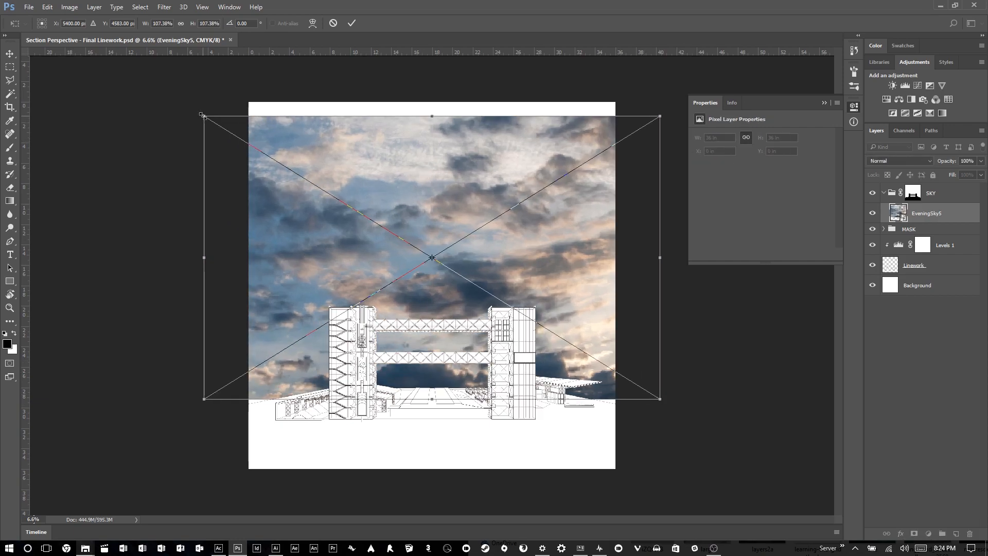
{"action": "left_click_drag", "start_coordinate": [202, 116], "coordinate": [185, 99]}
{"action": "left_click_drag", "start_coordinate": [424, 150], "coordinate": [423, 148]}
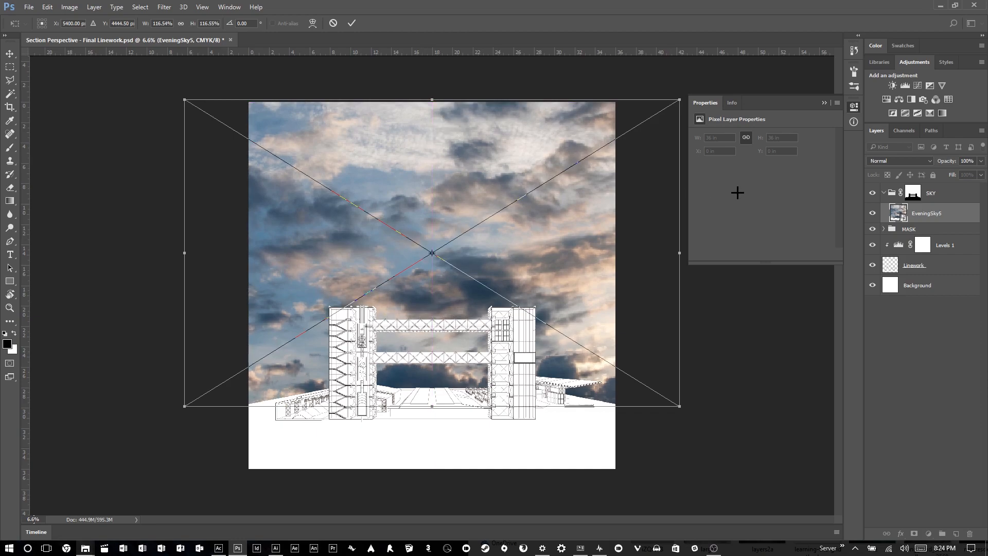
{"action": "key", "text": "m"}
Switch to the Textures folder in File Explorer and place the Grass in Perspective image into the section perspective.
{"action": "mouse_move", "coordinate": [85, 548]}
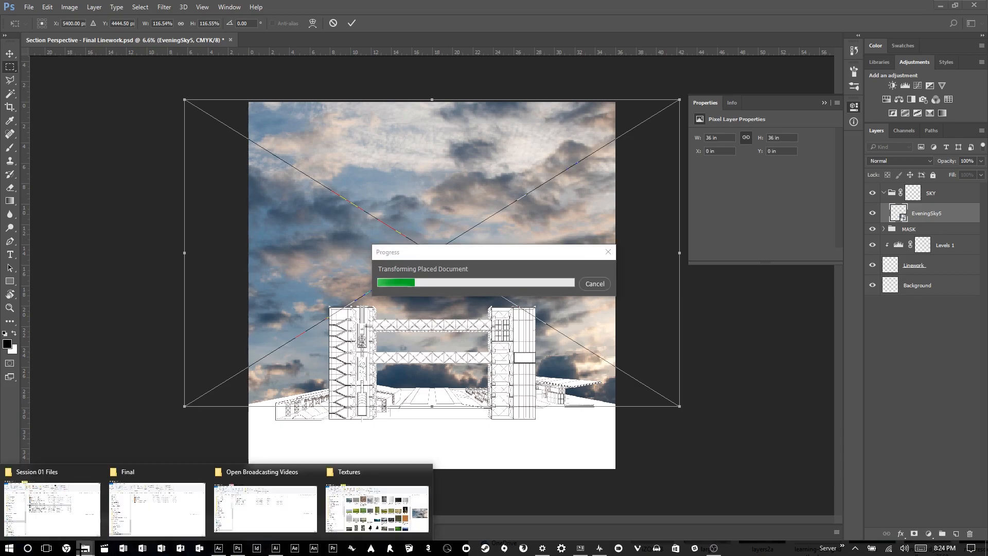
{"action": "left_click", "coordinate": [362, 520]}
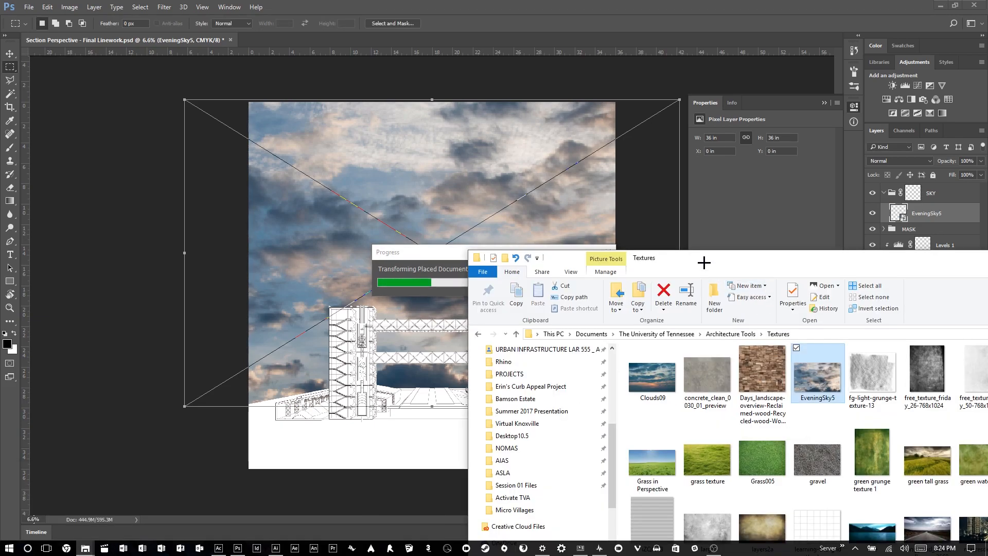
{"action": "left_click_drag", "start_coordinate": [702, 260], "coordinate": [489, 101]}
{"action": "left_click", "coordinate": [427, 316]}
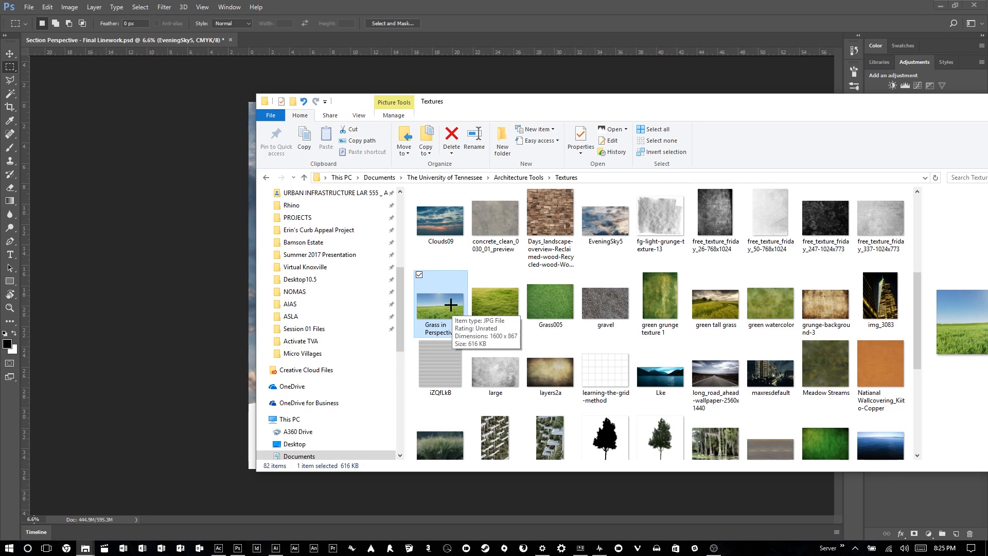
{"action": "left_click_drag", "start_coordinate": [450, 305], "coordinate": [227, 370]}
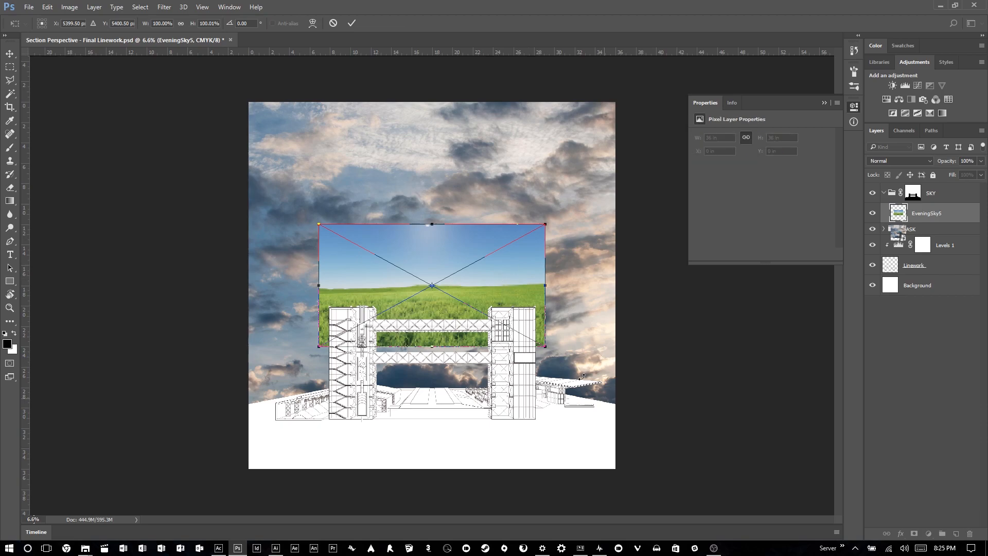
Scale the Grass in Perspective image to about 175%, wider than the canvas, and align its lower edge with the canvas bottom.
{"action": "left_click_drag", "start_coordinate": [545, 346], "coordinate": [613, 390]}
{"action": "left_click_drag", "start_coordinate": [566, 309], "coordinate": [574, 372]}
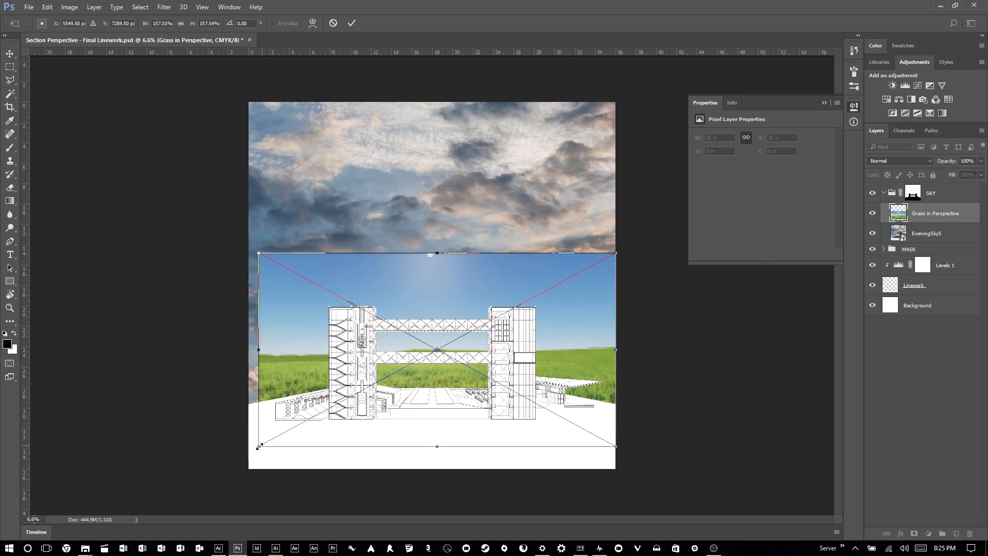
{"action": "left_click_drag", "start_coordinate": [258, 446], "coordinate": [239, 457]}
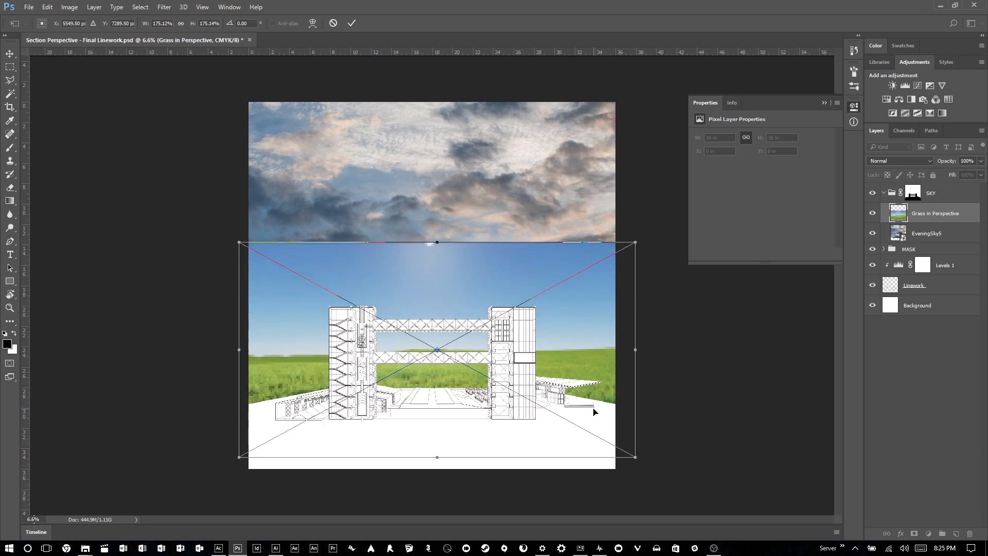
{"action": "left_click_drag", "start_coordinate": [604, 340], "coordinate": [604, 353]}
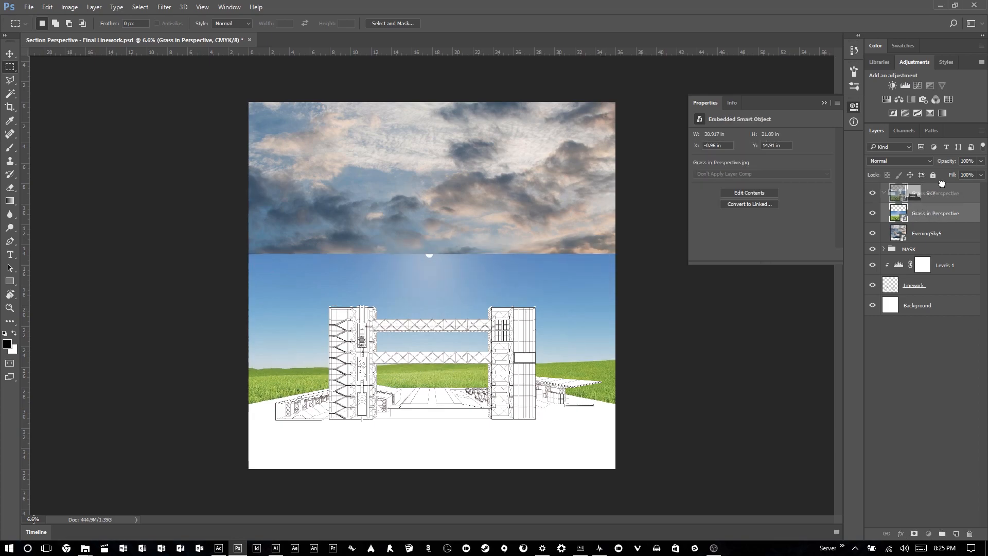
Move the Grass in Perspective layer above the SKY group and add a new layer group named GRASS.
{"action": "left_click_drag", "start_coordinate": [942, 184], "coordinate": [942, 184]}
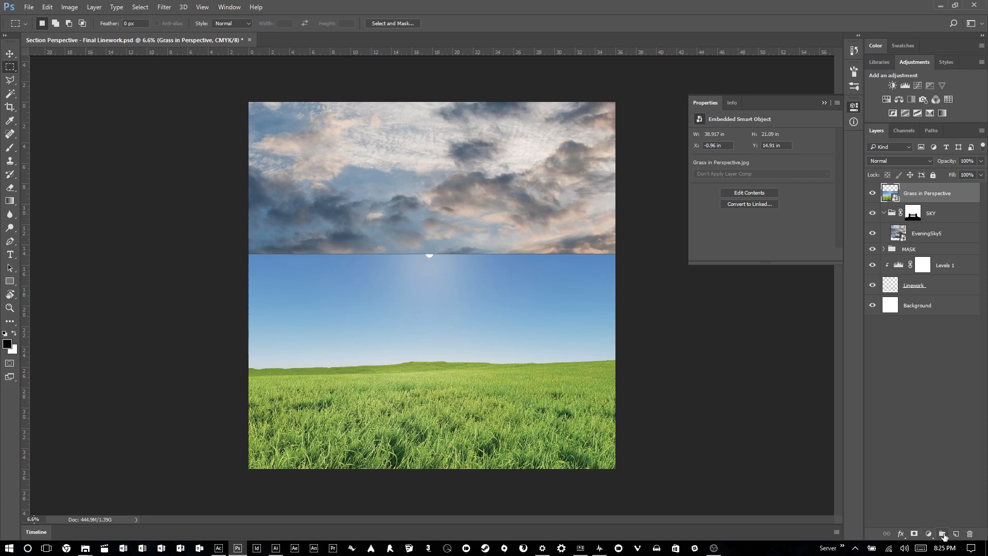
{"action": "double_click", "coordinate": [914, 190]}
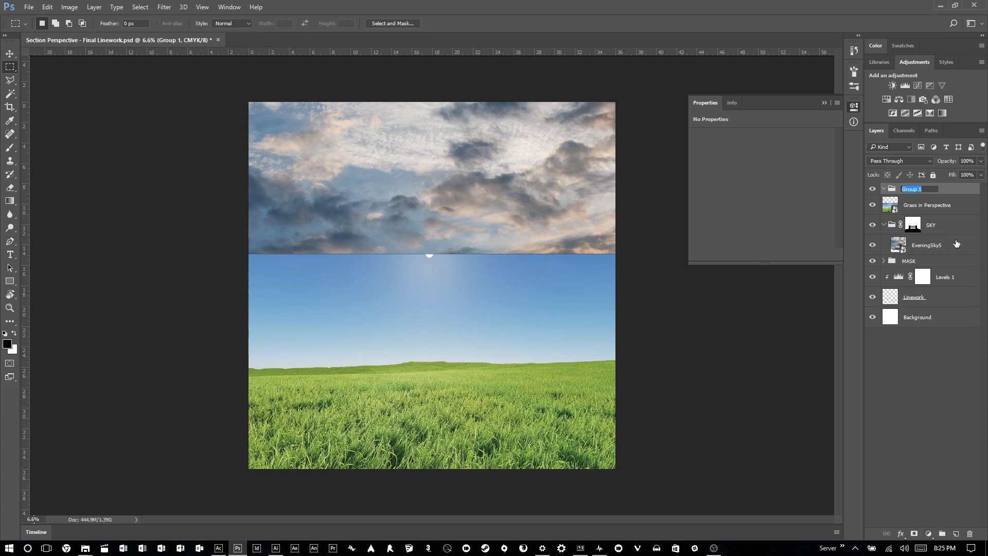
{"action": "type", "text": "Grass"}
{"action": "key", "text": "Return"}
{"action": "type", "text": "GRASS"}
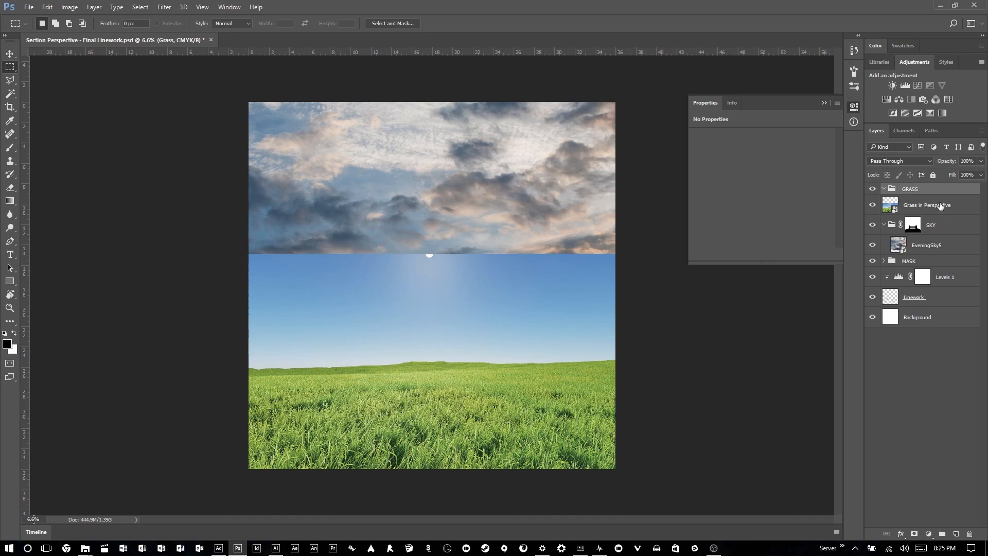
{"action": "key", "text": "Return"}
Put the Grass in Perspective layer into the GRASS group and copy the Grass Mask layer's mask onto the group.
{"action": "mouse_move", "coordinate": [940, 206]}
{"action": "left_mouse_down"}
{"action": "mouse_move", "coordinate": [933, 187]}
{"action": "mouse_move", "coordinate": [934, 201]}
{"action": "left_mouse_up"}
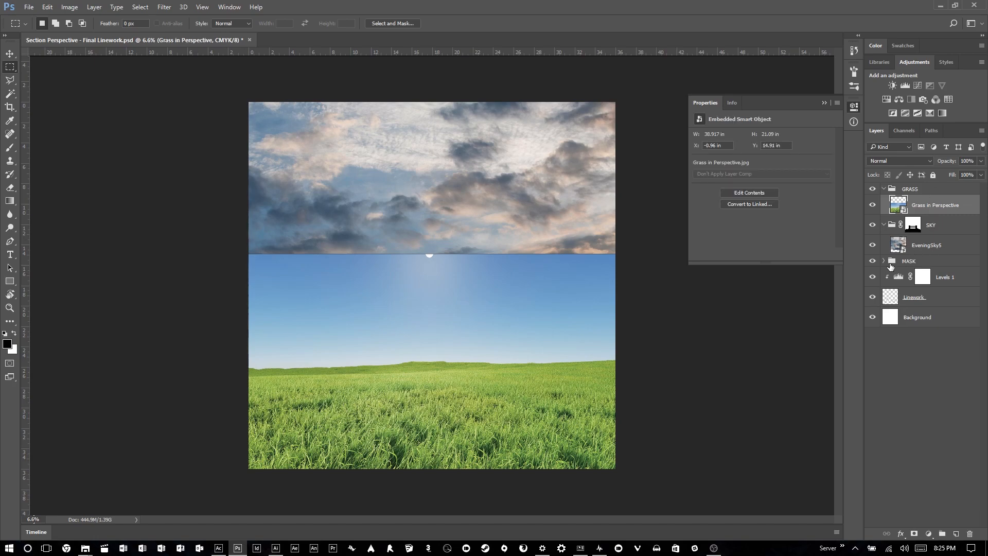
{"action": "left_click", "coordinate": [884, 260]}
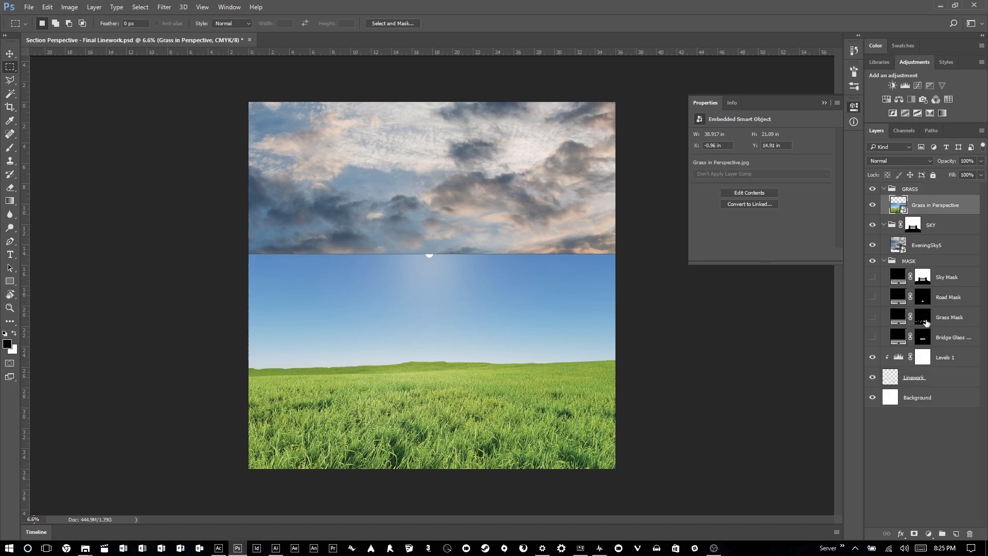
{"action": "left_click_drag", "start_coordinate": [925, 322], "coordinate": [926, 190]}
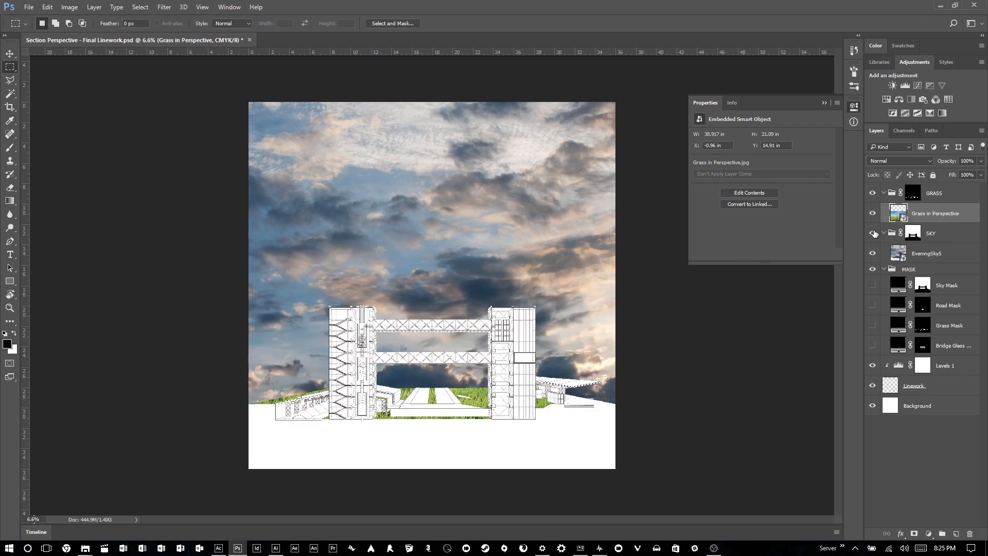
Reduce the Grass in Perspective layer's opacity to 61%.
{"action": "scroll", "coordinate": [440, 367], "scroll_direction": "down", "scroll_amount": 3}
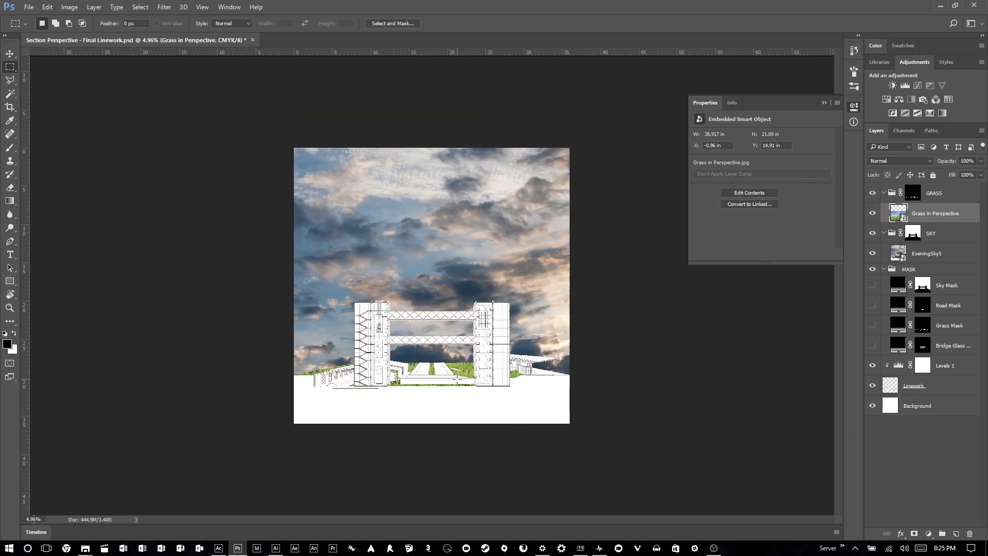
{"action": "scroll", "coordinate": [467, 381], "scroll_direction": "up", "scroll_amount": 5}
{"action": "scroll", "coordinate": [493, 415], "scroll_direction": "up", "scroll_amount": 1}
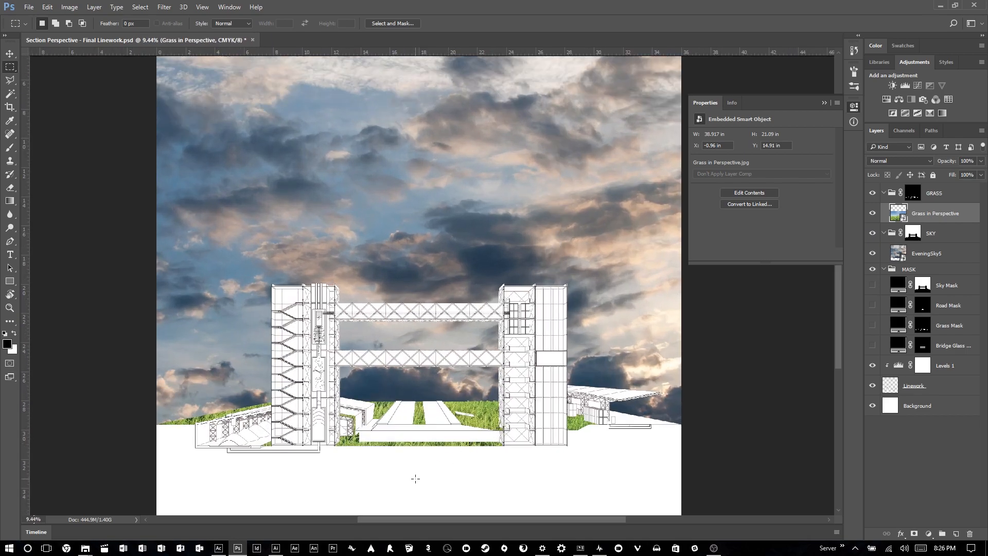
{"action": "scroll", "coordinate": [415, 479], "scroll_direction": "down", "scroll_amount": 1}
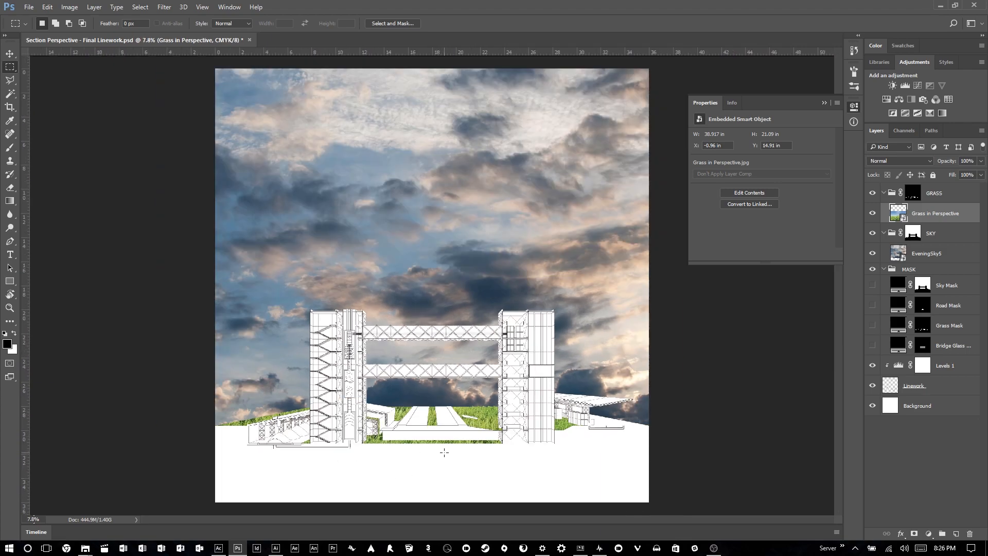
{"action": "scroll", "coordinate": [444, 452], "scroll_direction": "up", "scroll_amount": 2}
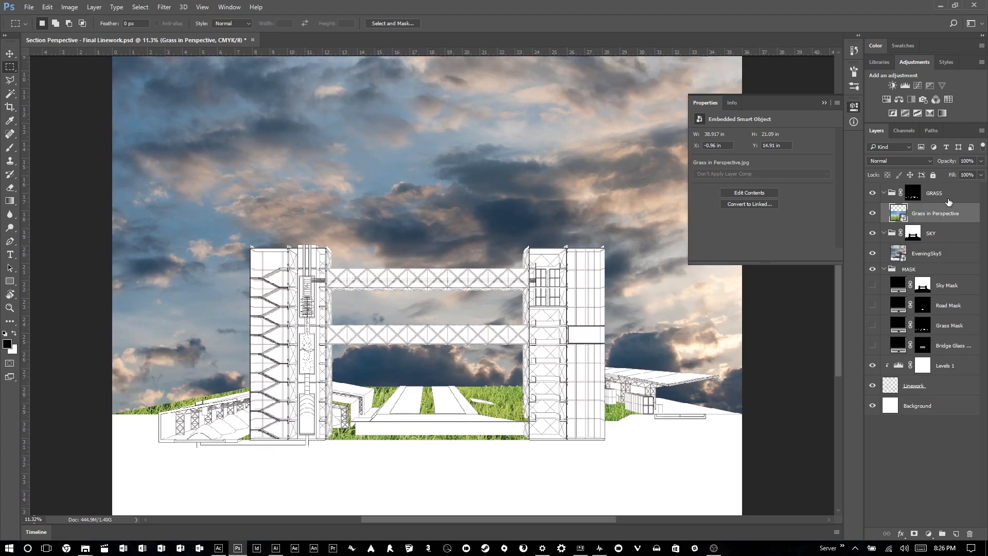
{"action": "left_click", "coordinate": [981, 161]}
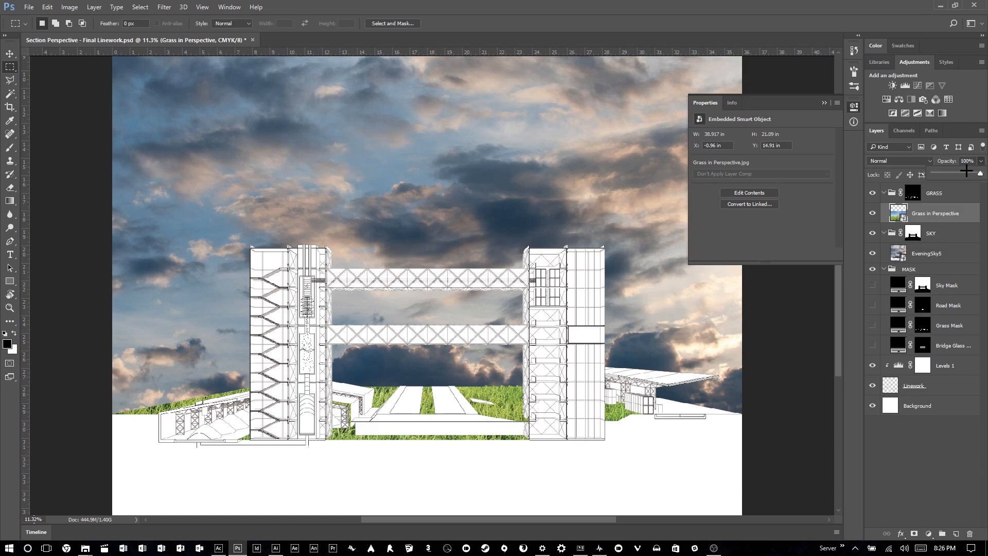
{"action": "left_click", "coordinate": [965, 173]}
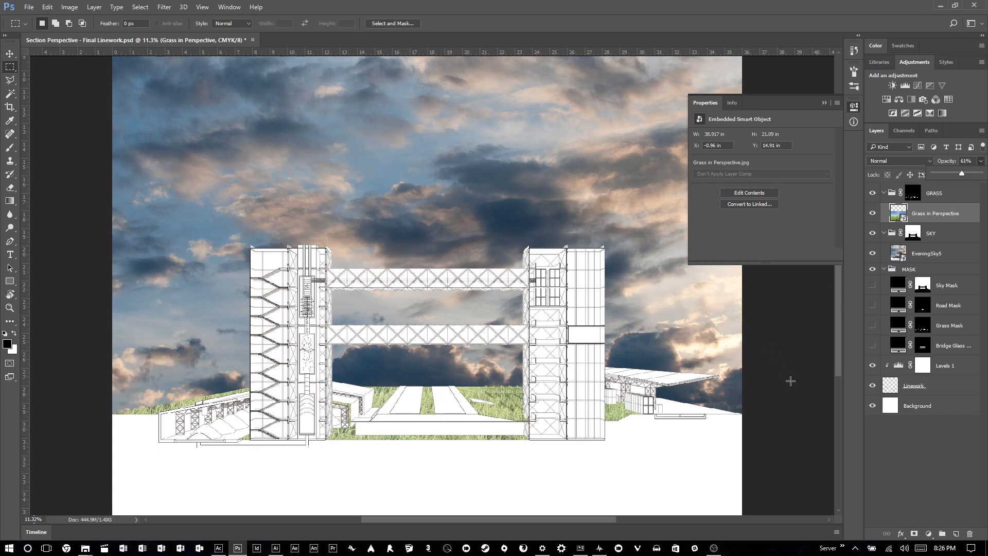
Add a Hue/Saturation adjustment clipped to the Grass in Perspective layer, with hue -5 and saturation -23.
{"action": "left_click", "coordinate": [928, 533]}
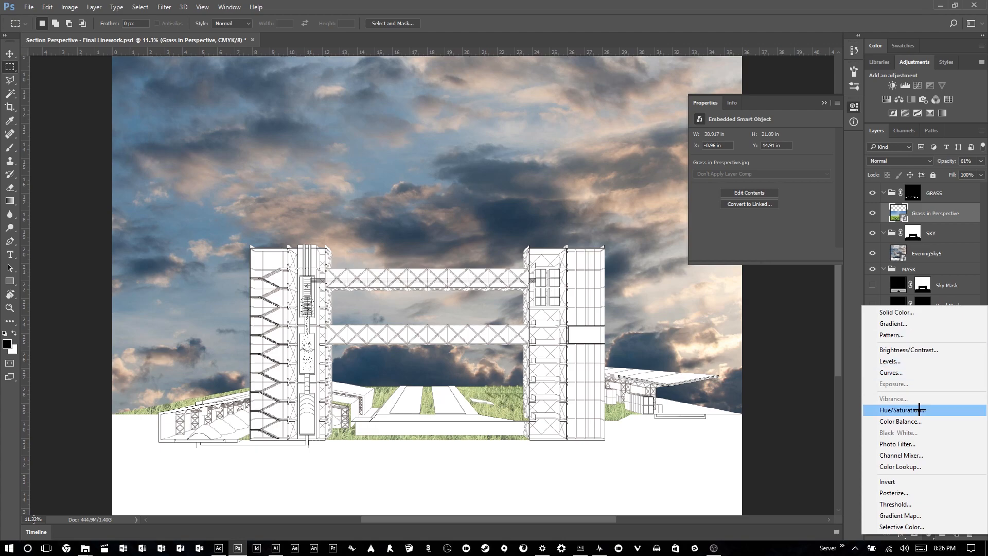
{"action": "left_click", "coordinate": [919, 409]}
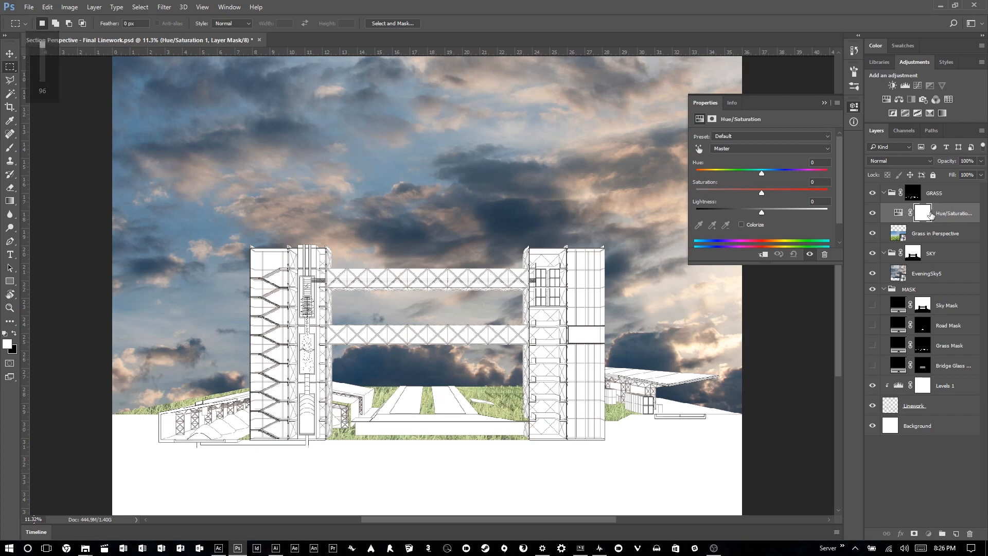
{"action": "left_click", "coordinate": [898, 213]}
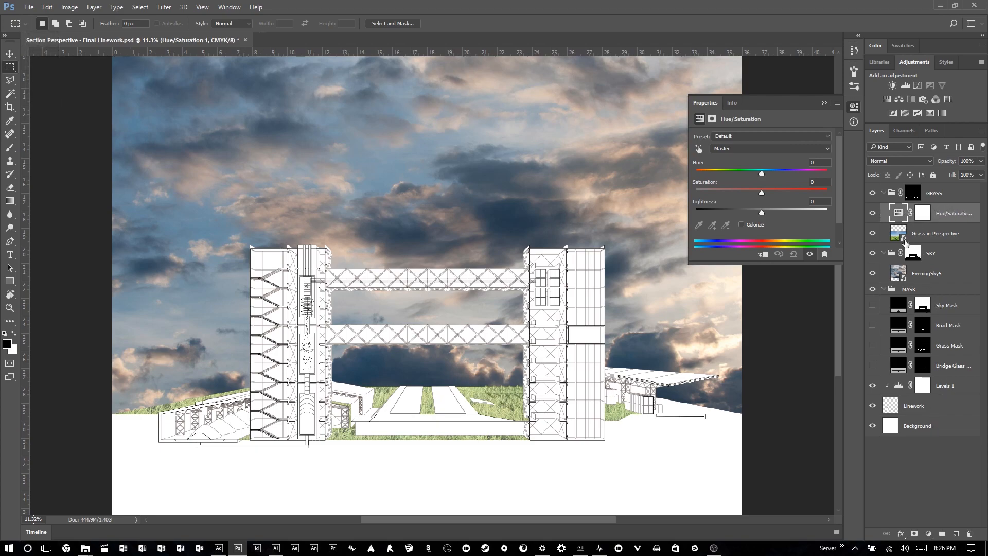
{"action": "mouse_move", "coordinate": [762, 192]}
{"action": "left_mouse_down"}
{"action": "mouse_move", "coordinate": [695, 194]}
{"action": "mouse_move", "coordinate": [755, 192]}
{"action": "left_mouse_up"}
{"action": "left_click", "coordinate": [930, 221], "text": "alt"}
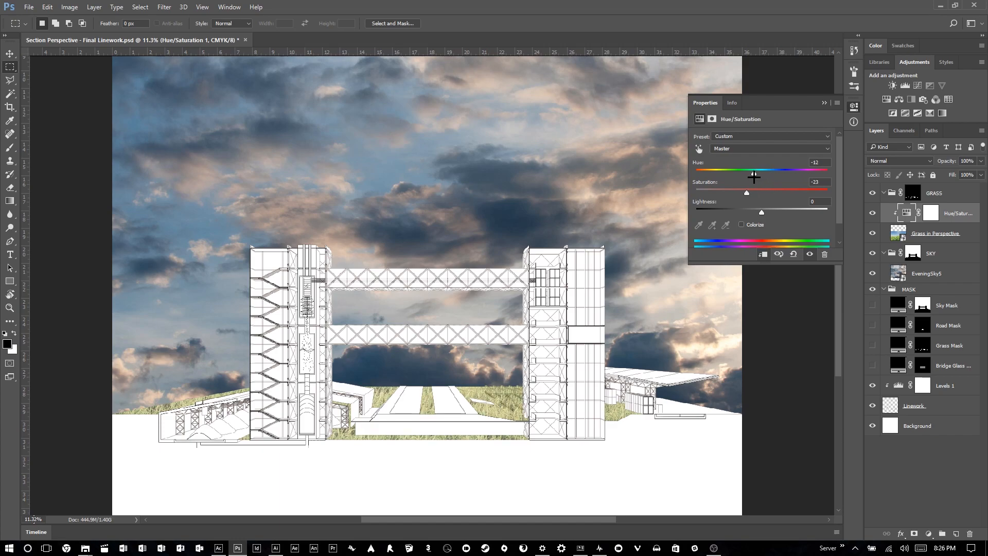
{"action": "left_click_drag", "start_coordinate": [753, 173], "coordinate": [760, 173]}
{"action": "key", "text": "Return"}
Switch to File Explorer, look through the Textures folder, and open the Scale Figures folder within Architecture Tools.
{"action": "mouse_move", "coordinate": [85, 547]}
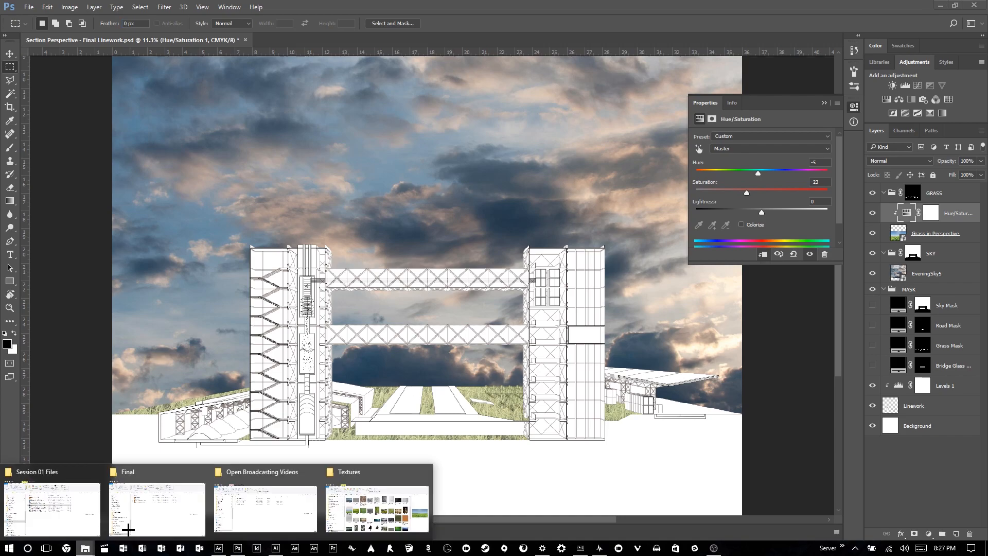
{"action": "left_click", "coordinate": [373, 517]}
{"action": "scroll", "coordinate": [727, 361], "scroll_direction": "down", "scroll_amount": 2}
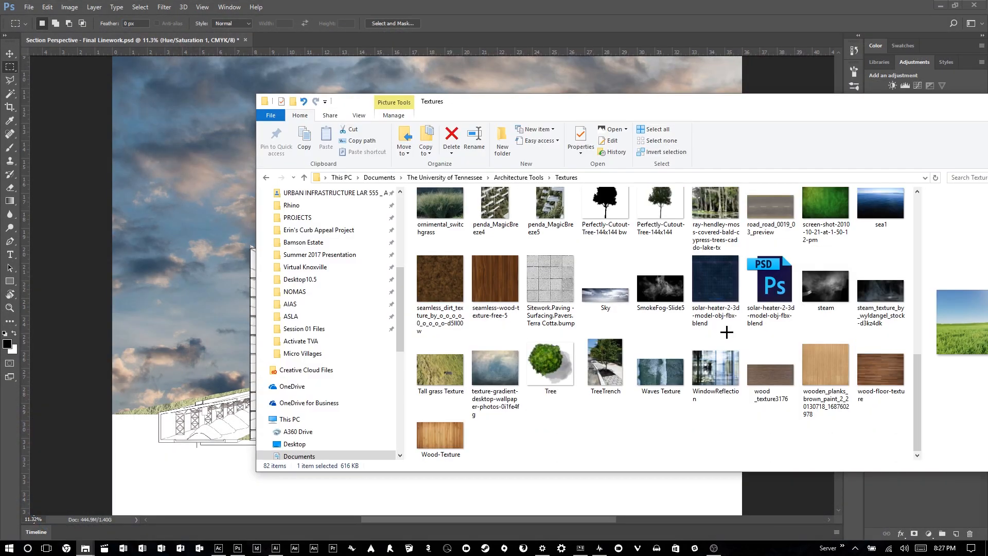
{"action": "scroll", "coordinate": [723, 391], "scroll_direction": "up", "scroll_amount": 5}
{"action": "scroll", "coordinate": [666, 360], "scroll_direction": "down", "scroll_amount": 5}
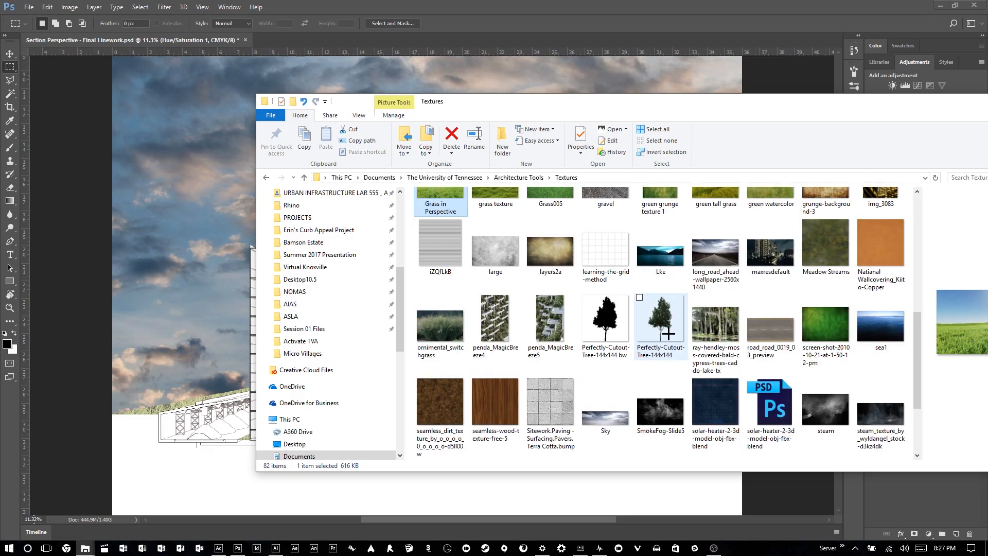
{"action": "scroll", "coordinate": [664, 334], "scroll_direction": "up", "scroll_amount": 8}
{"action": "scroll", "coordinate": [664, 308], "scroll_direction": "up", "scroll_amount": 2}
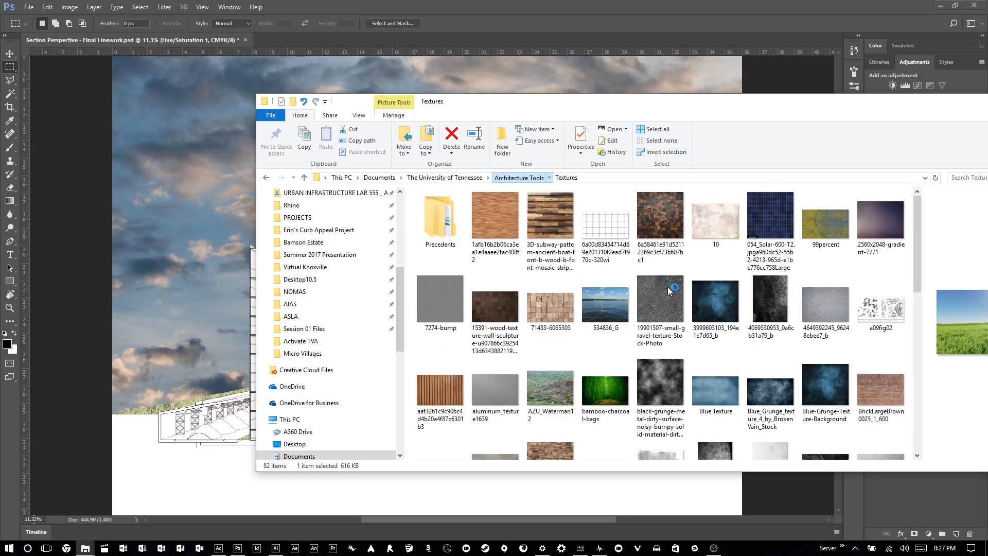
{"action": "key", "text": "alt+Up"}
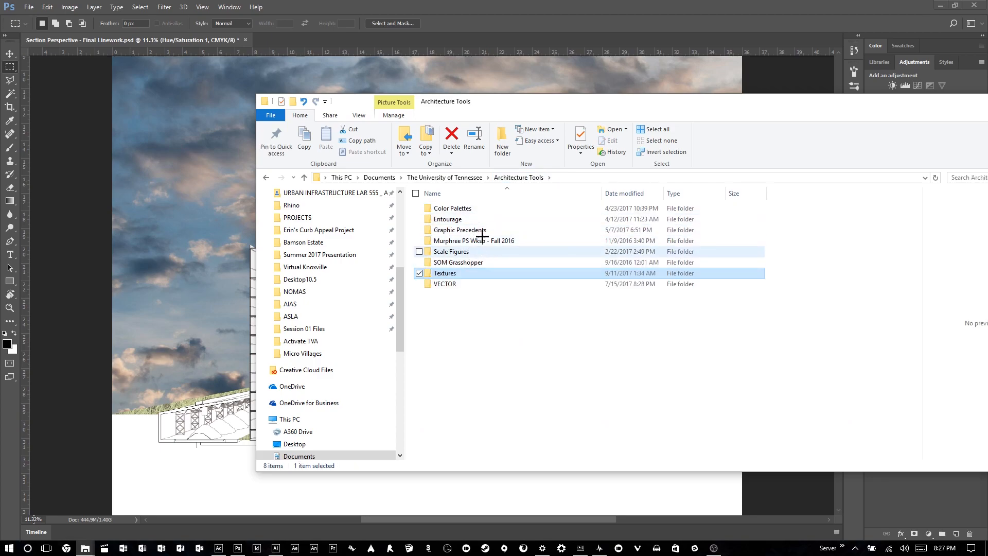
{"action": "left_click", "coordinate": [479, 252]}
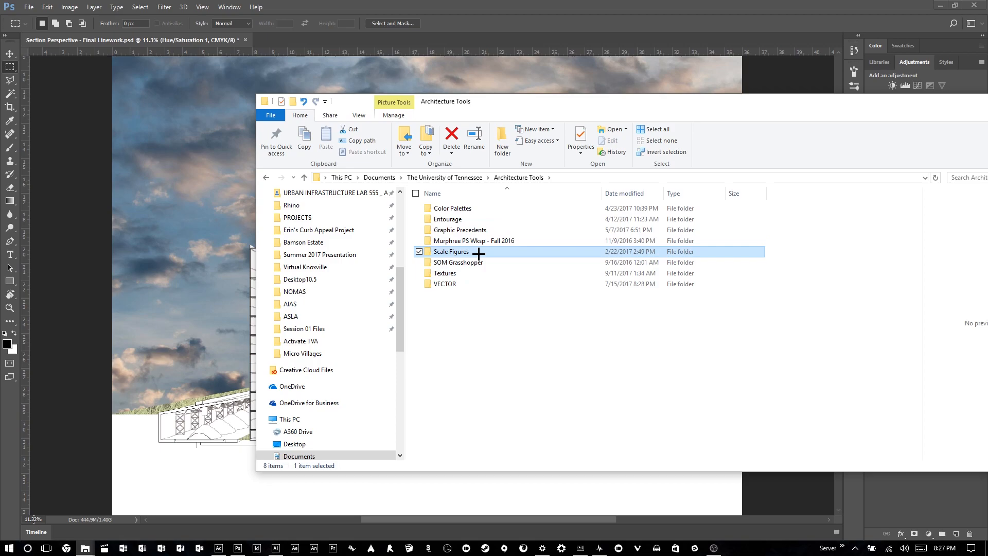
{"action": "double_click", "coordinate": [479, 252]}
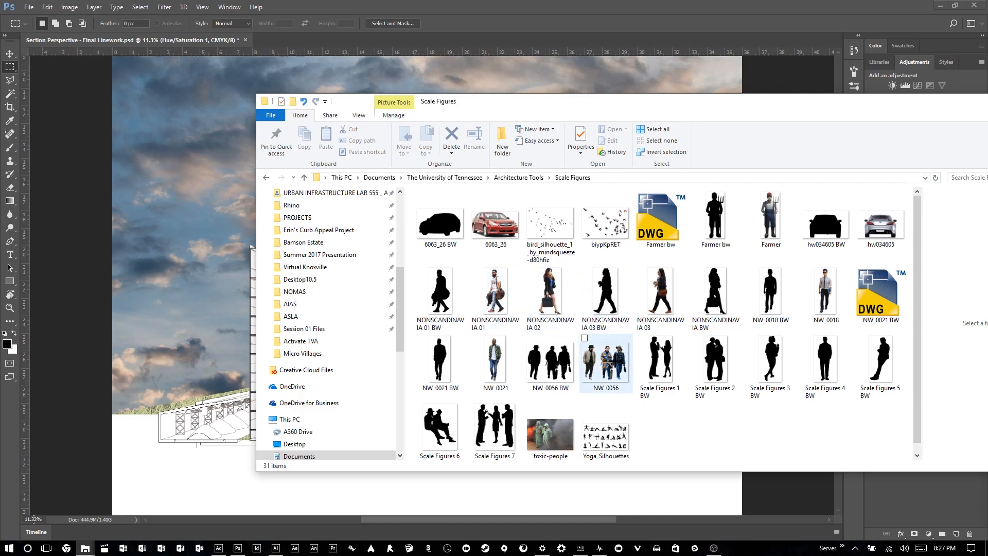
Place the NW_0056 figure image into the section perspective and move its layer above the GRASS group.
{"action": "left_click", "coordinate": [612, 358]}
{"action": "left_click_drag", "start_coordinate": [580, 103], "coordinate": [741, 139]}
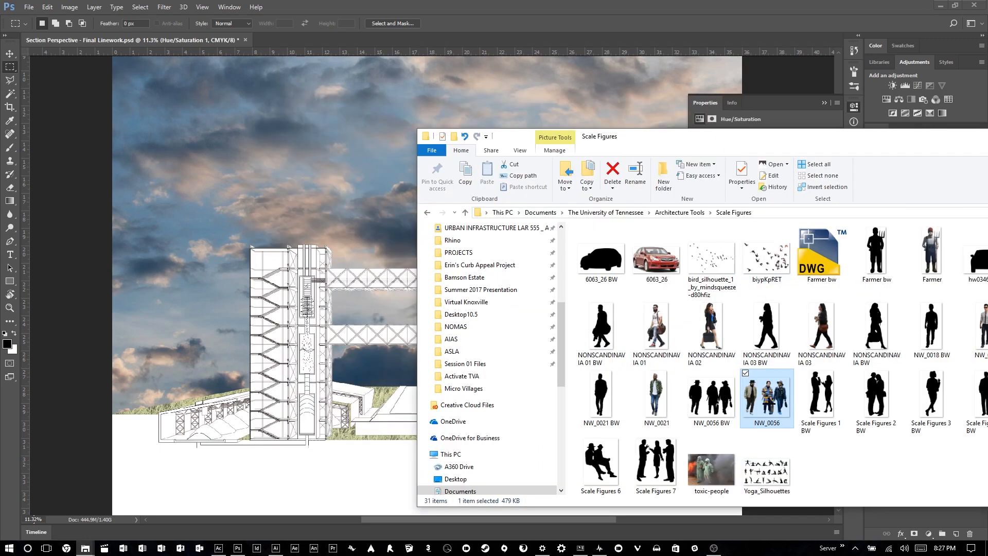
{"action": "left_click_drag", "start_coordinate": [767, 396], "coordinate": [397, 357]}
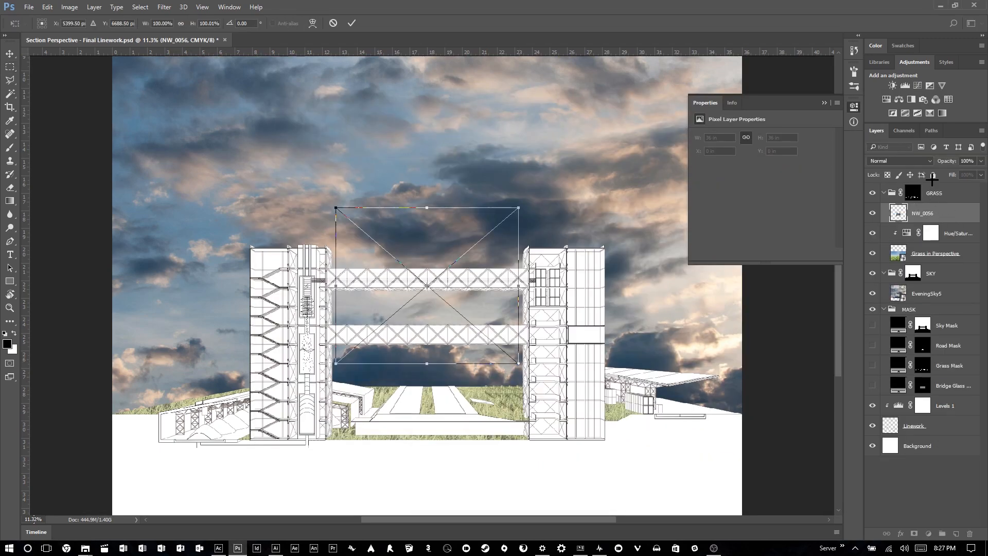
{"action": "key", "text": "Return"}
{"action": "left_click_drag", "start_coordinate": [931, 207], "coordinate": [928, 186]}
{"action": "scroll", "coordinate": [473, 262], "scroll_direction": "up", "scroll_amount": 2}
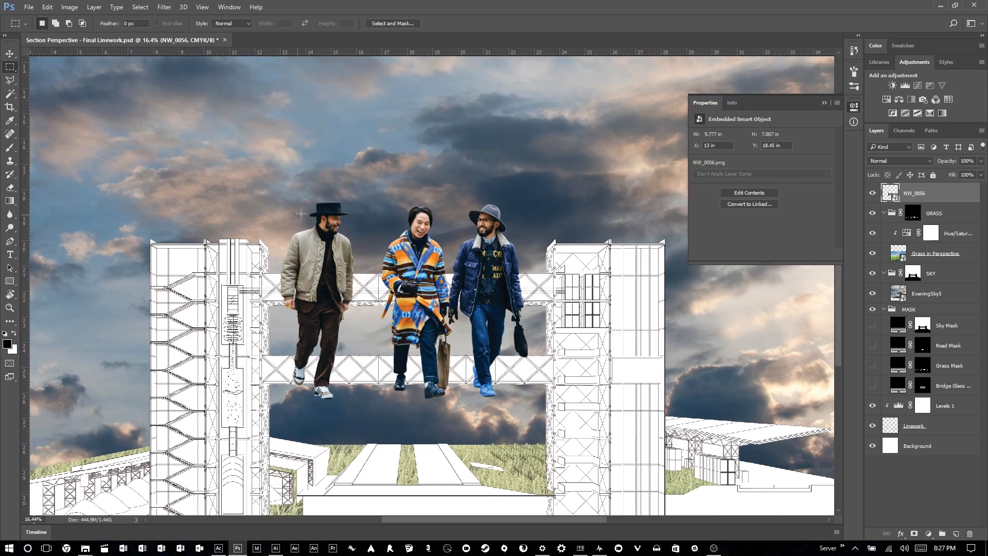
{"action": "key", "text": "v"}
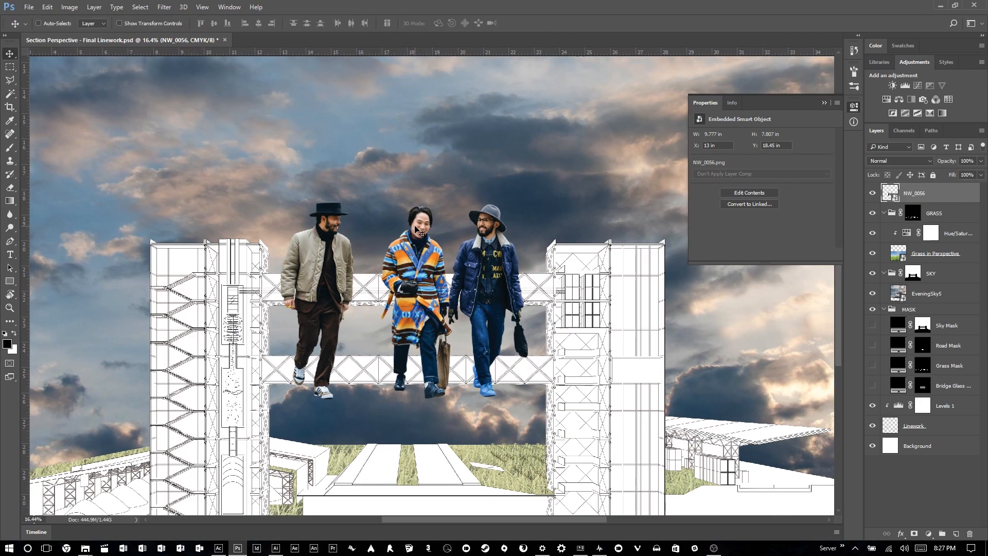
{"action": "key", "text": "ctrl+t"}
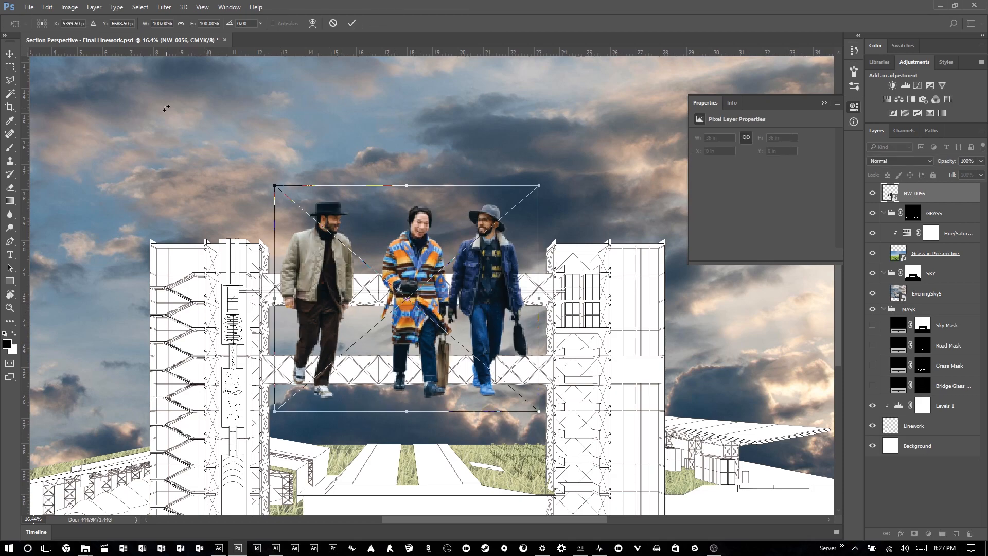
{"action": "key", "text": "Return"}
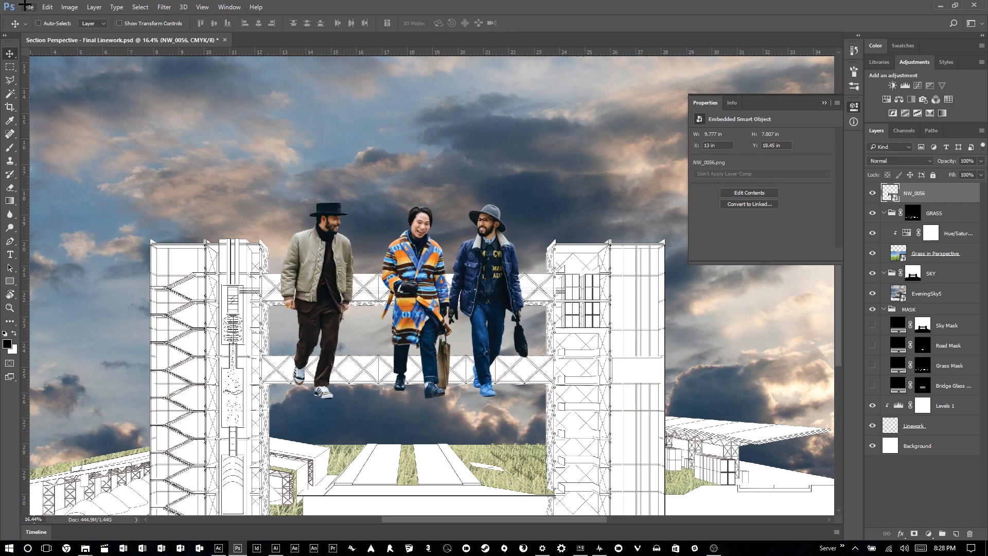
Open the recent file TVA_Towers_Update YDIW.psd.
{"action": "left_click", "coordinate": [29, 6]}
{"action": "mouse_move", "coordinate": [100, 65]}
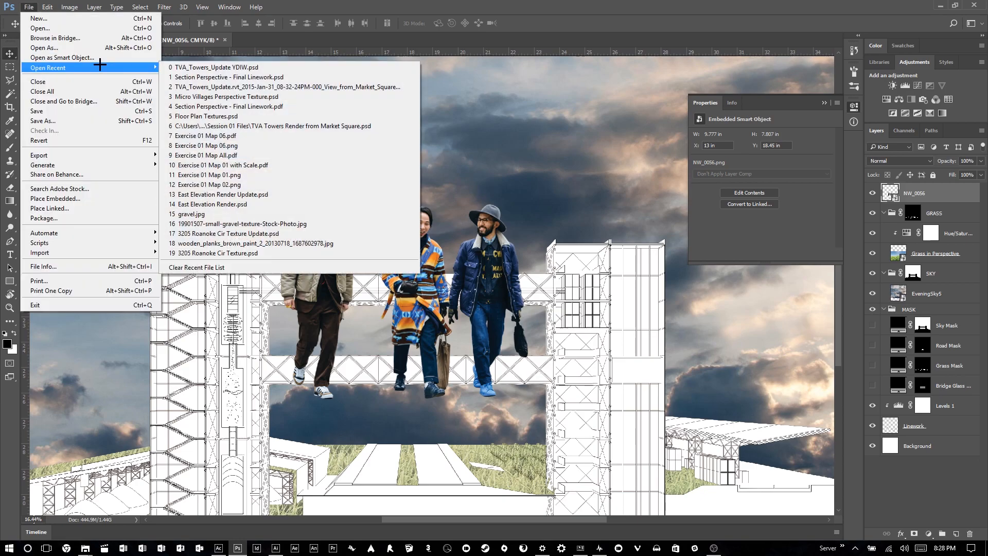
{"action": "left_click", "coordinate": [218, 67]}
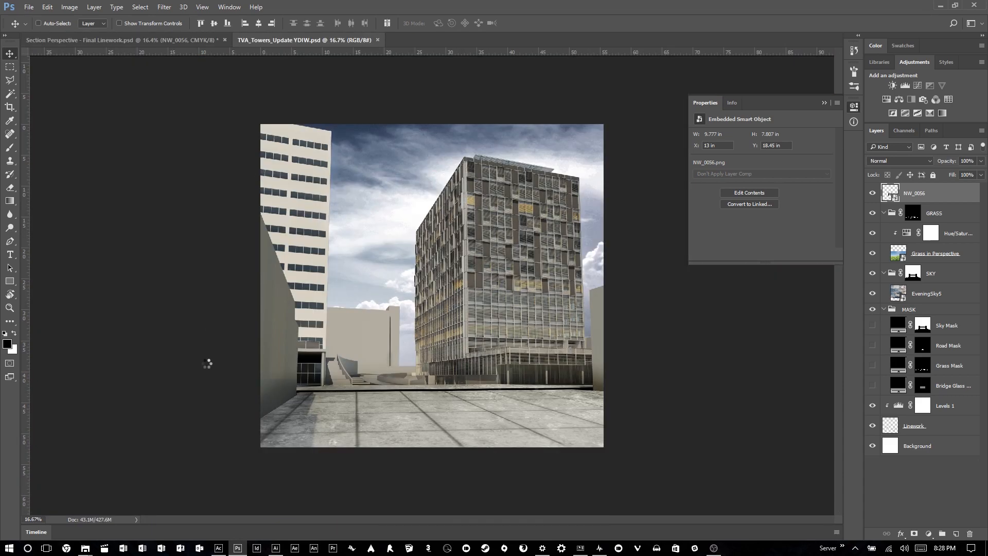
Place NW_0056 from the Scale Figures folder into the towers render and move its layer above Group 1.
{"action": "mouse_move", "coordinate": [85, 548]}
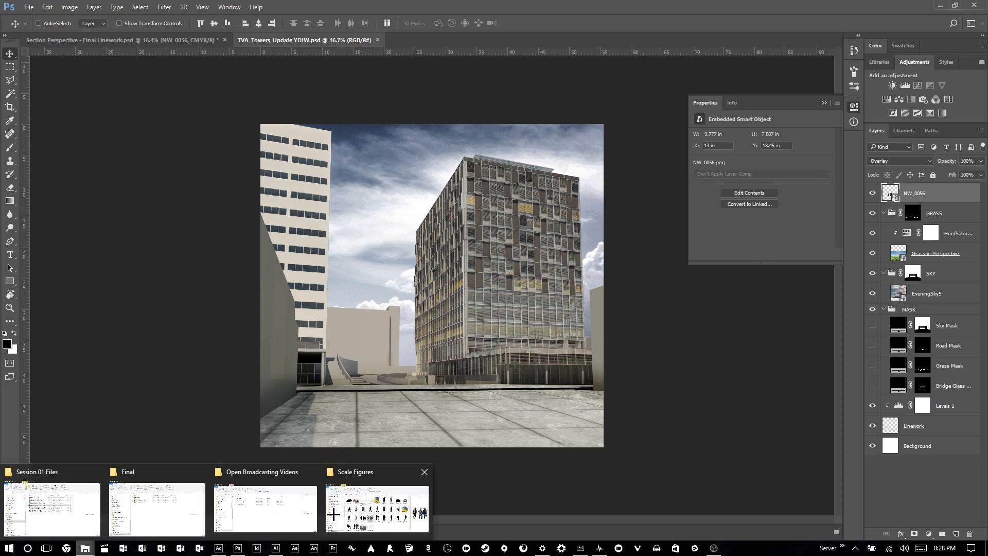
{"action": "left_click", "coordinate": [410, 501]}
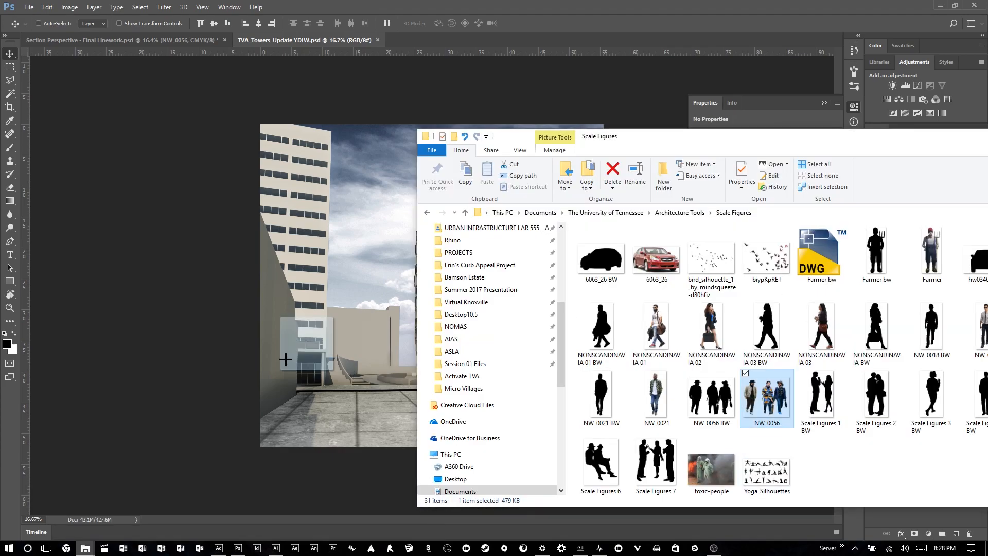
{"action": "left_click", "coordinate": [357, 336]}
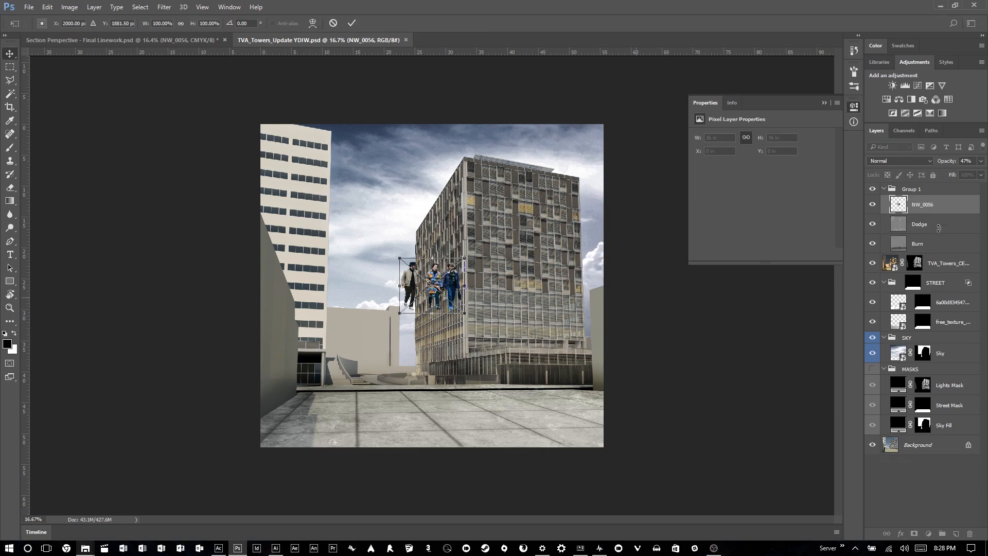
{"action": "key", "text": "Return"}
{"action": "left_click_drag", "start_coordinate": [928, 206], "coordinate": [928, 186]}
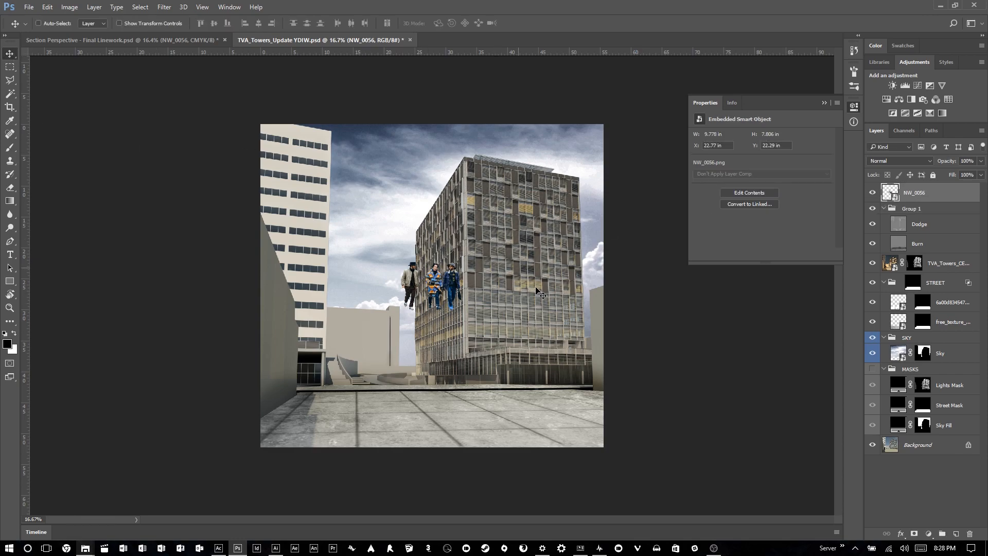
Move the three figures down onto the paved plaza in front of the stairs.
{"action": "left_click_drag", "start_coordinate": [431, 282], "coordinate": [370, 380]}
{"action": "scroll", "coordinate": [360, 401], "scroll_direction": "up", "scroll_amount": 2}
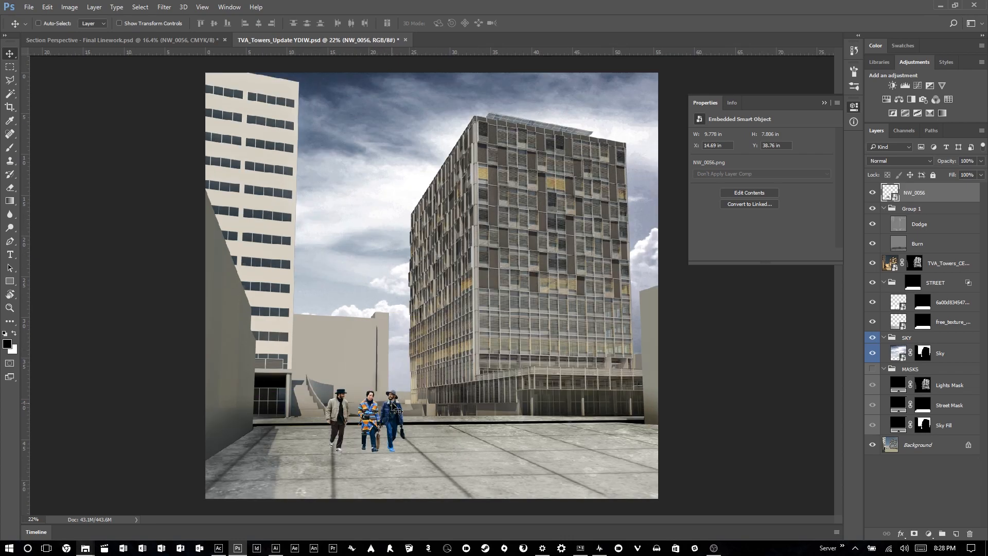
{"action": "scroll", "coordinate": [396, 453], "scroll_direction": "up", "scroll_amount": 4}
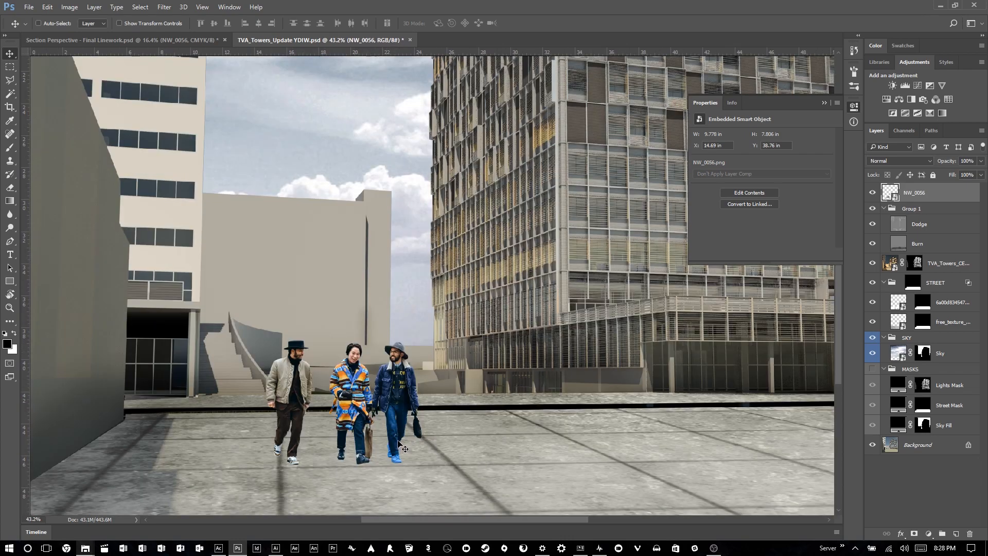
{"action": "scroll", "coordinate": [400, 444], "scroll_direction": "down", "scroll_amount": 3}
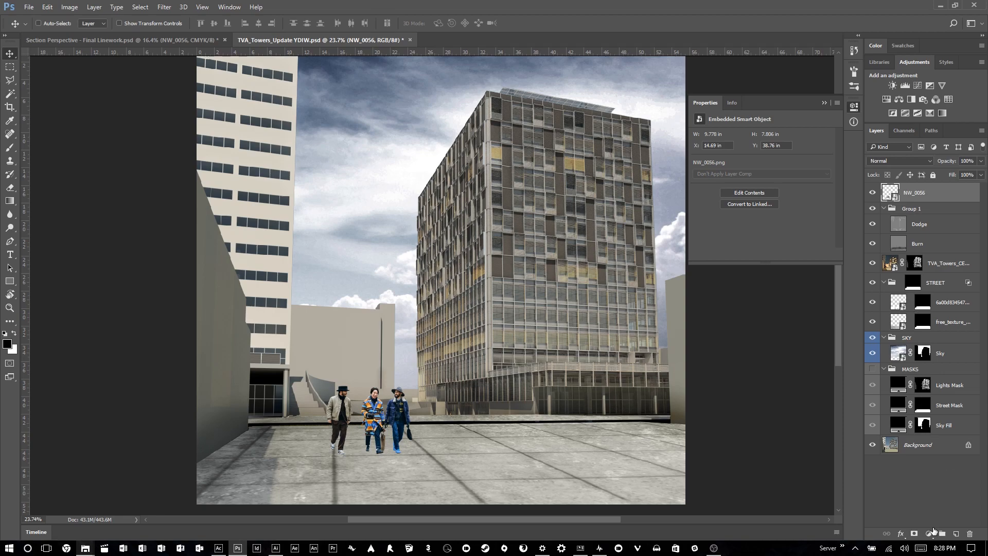
Add a Black & White adjustment layer above the NW_0056 layer to show the whole render in greyscale.
{"action": "left_click", "coordinate": [929, 532]}
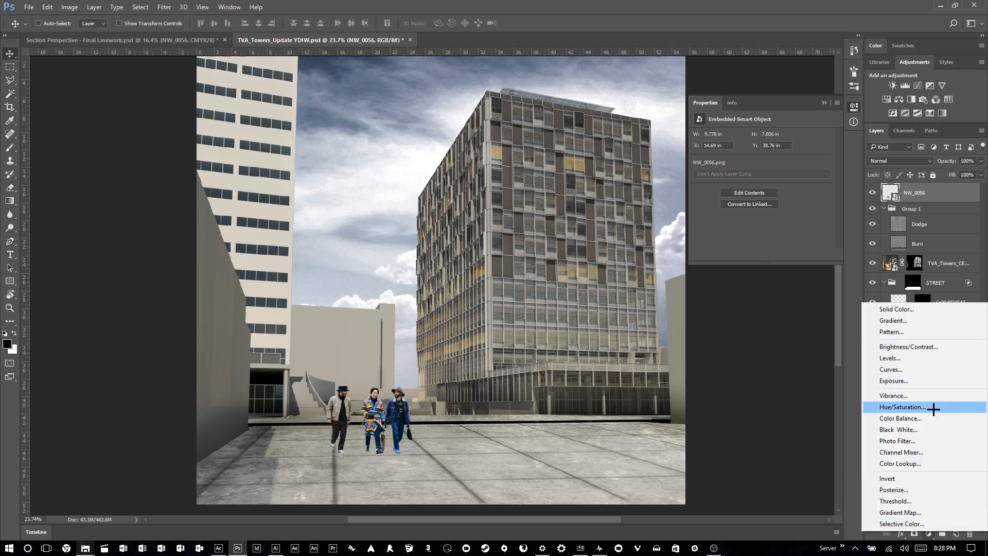
{"action": "left_click", "coordinate": [927, 431]}
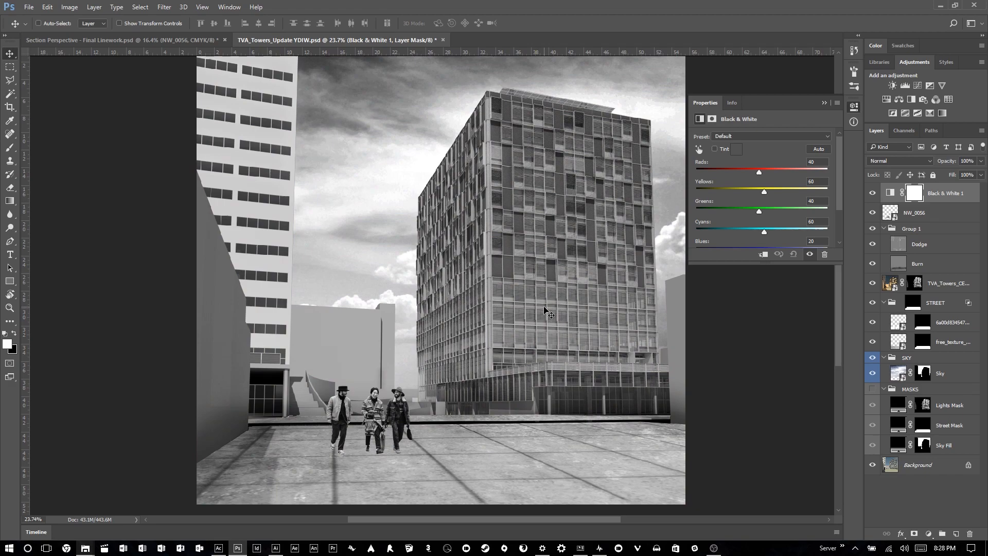
{"action": "scroll", "coordinate": [494, 320], "scroll_direction": "down", "scroll_amount": 1}
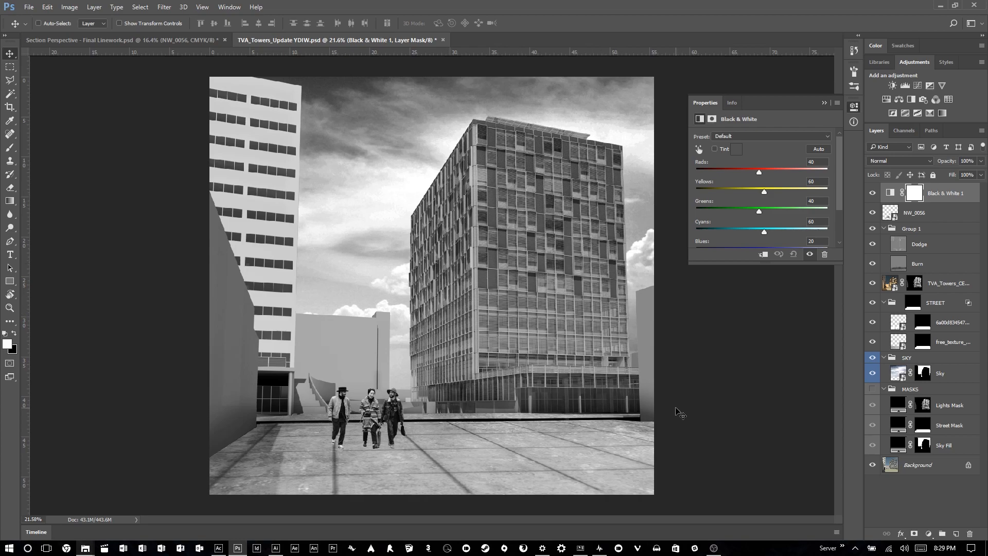
Add a Levels adjustment directly above the NW_0056 layer and clip it to that layer.
{"action": "left_click", "coordinate": [928, 218]}
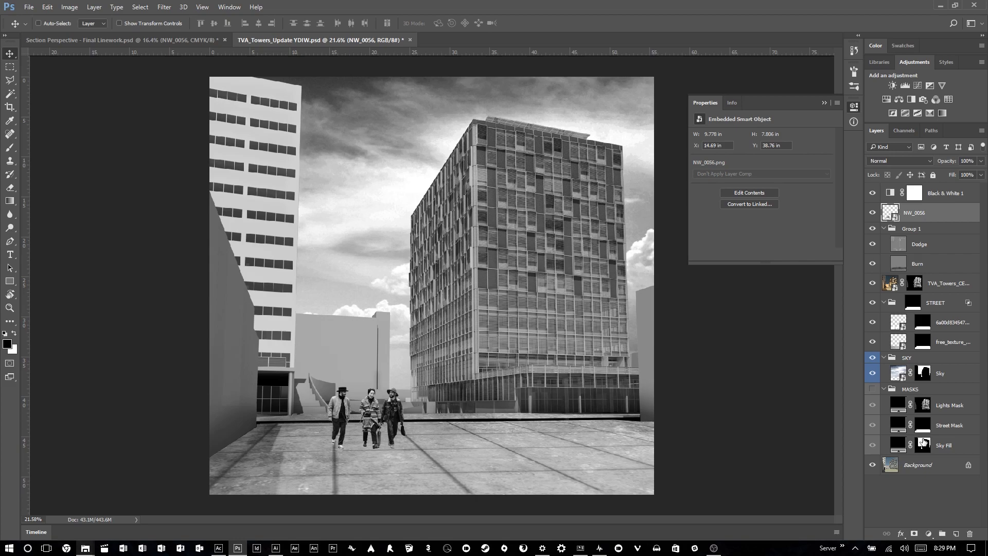
{"action": "left_click", "coordinate": [929, 533]}
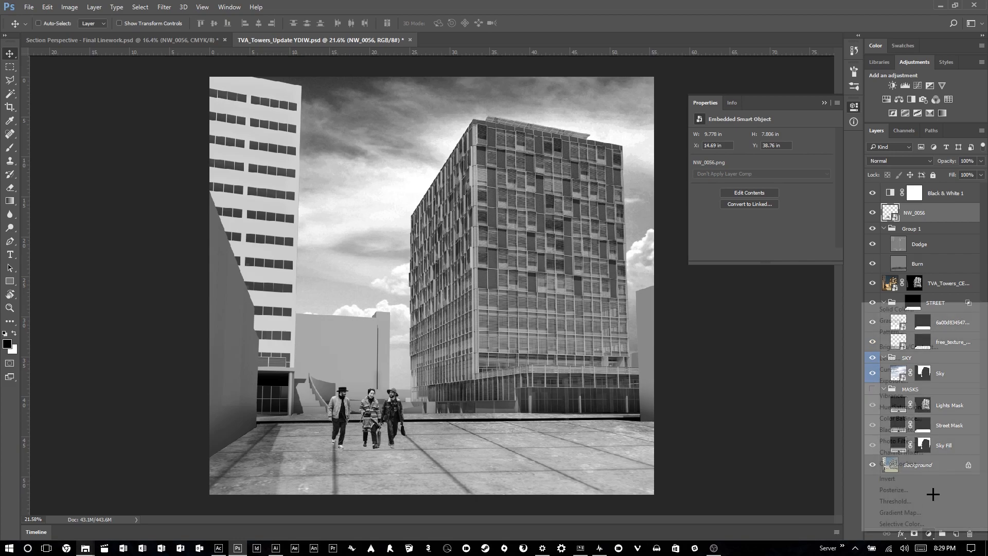
{"action": "left_click", "coordinate": [905, 355]}
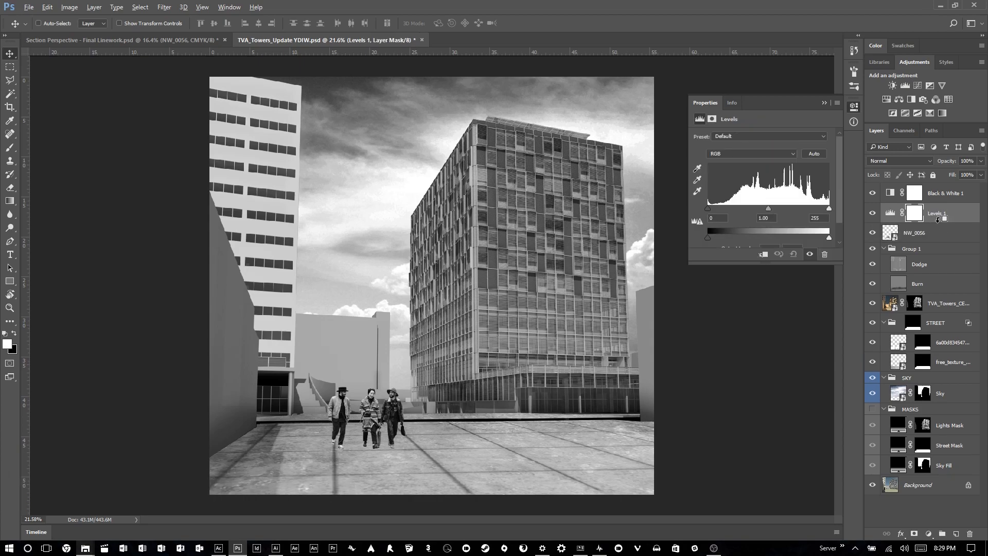
{"action": "left_click", "coordinate": [937, 221], "text": "alt"}
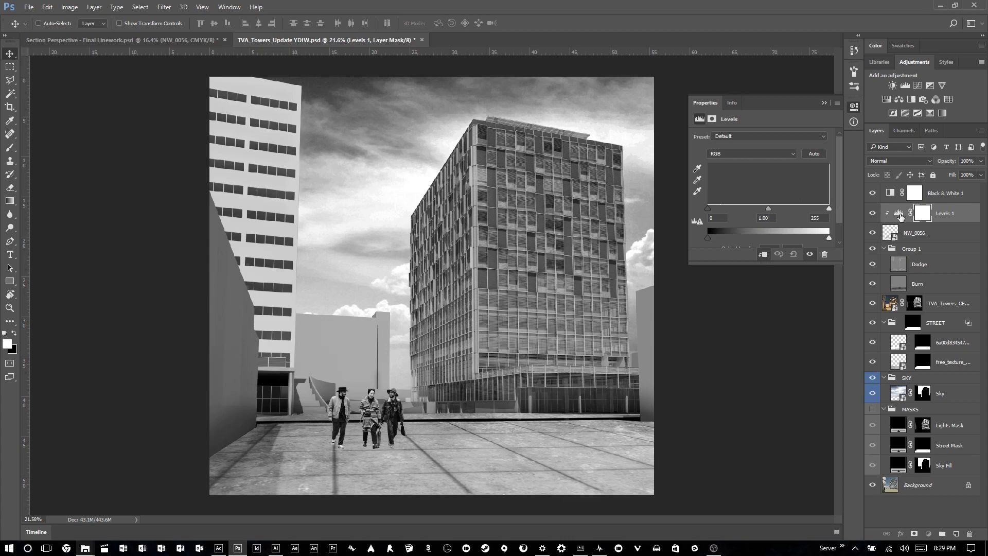
{"action": "left_click", "coordinate": [899, 216]}
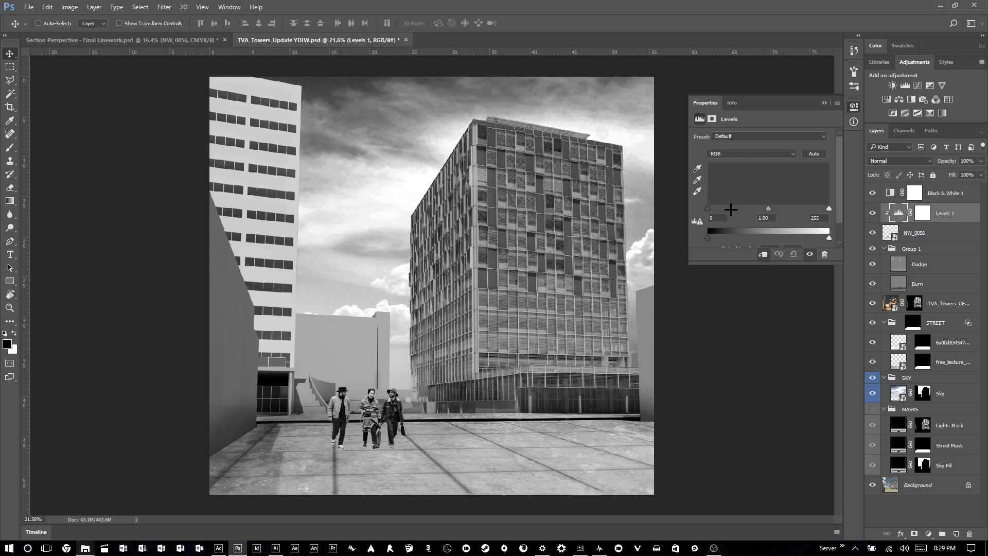
Set the figures' Levels to input black 28 and midtone 0.97, and slightly lower the output white level.
{"action": "scroll", "coordinate": [390, 441], "scroll_direction": "up", "scroll_amount": 2}
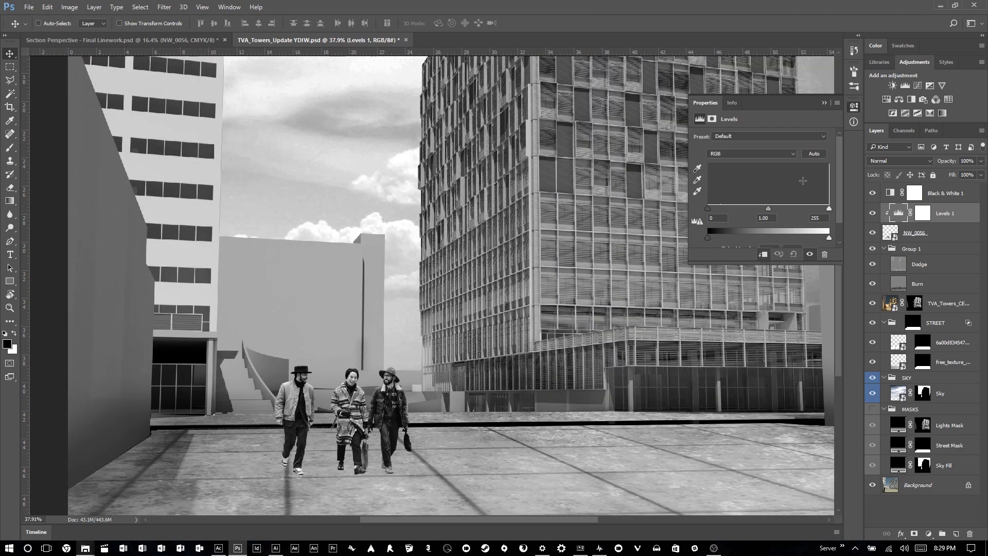
{"action": "left_click_drag", "start_coordinate": [712, 210], "coordinate": [719, 207]}
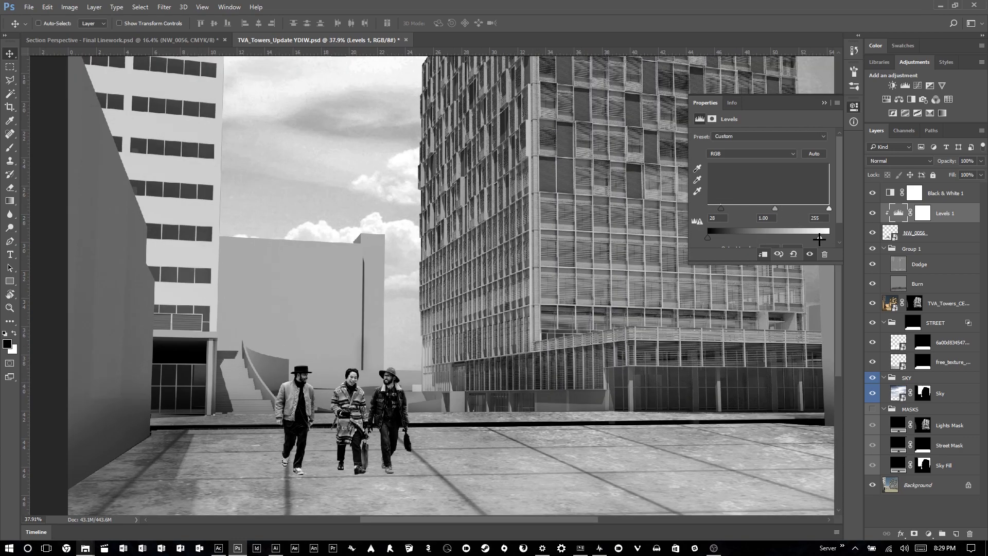
{"action": "left_click_drag", "start_coordinate": [807, 239], "coordinate": [794, 238]}
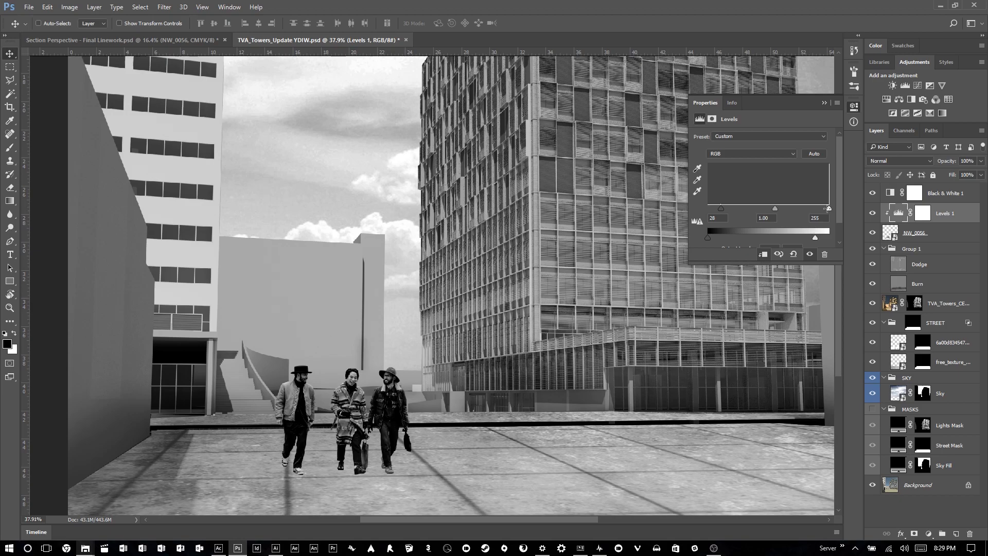
{"action": "left_click_drag", "start_coordinate": [827, 208], "coordinate": [778, 207]}
Hide the Black & White 1 adjustment layer to bring back the render's colours.
{"action": "left_click", "coordinate": [871, 196]}
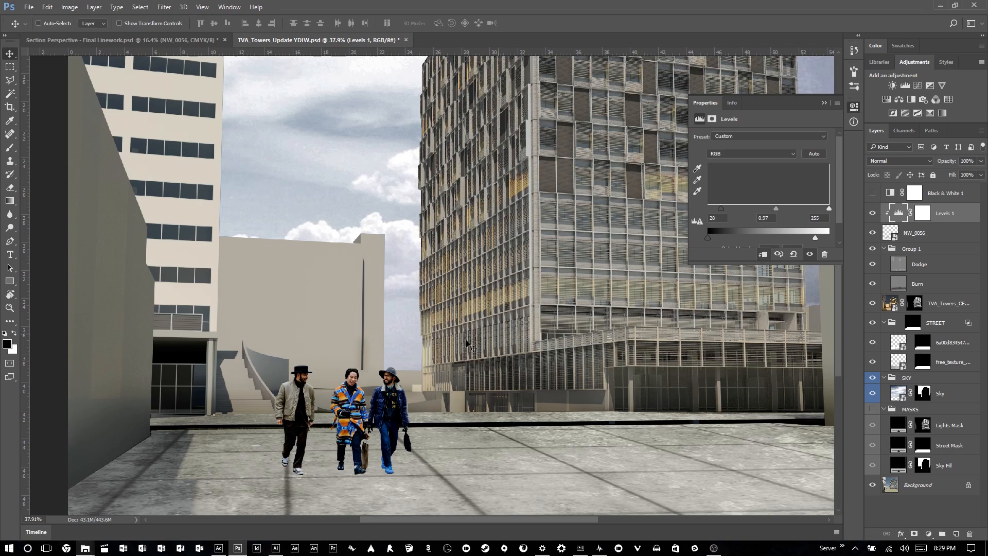
{"action": "scroll", "coordinate": [452, 350], "scroll_direction": "down", "scroll_amount": 3}
{"action": "scroll", "coordinate": [443, 352], "scroll_direction": "down", "scroll_amount": 2}
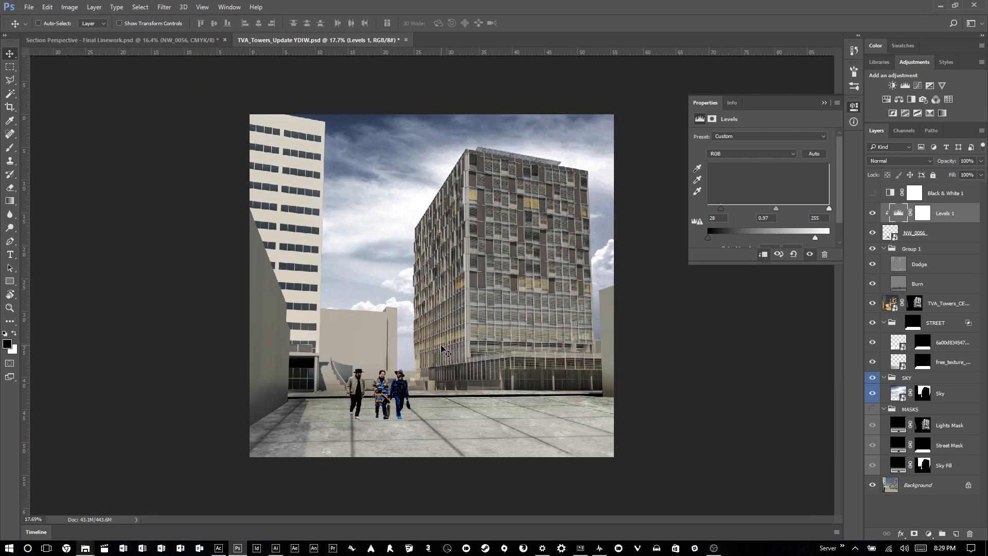
Switch to the Scale Figures folder in File Explorer and arrange its window beside the render.
{"action": "scroll", "coordinate": [442, 352], "scroll_direction": "up", "scroll_amount": 1}
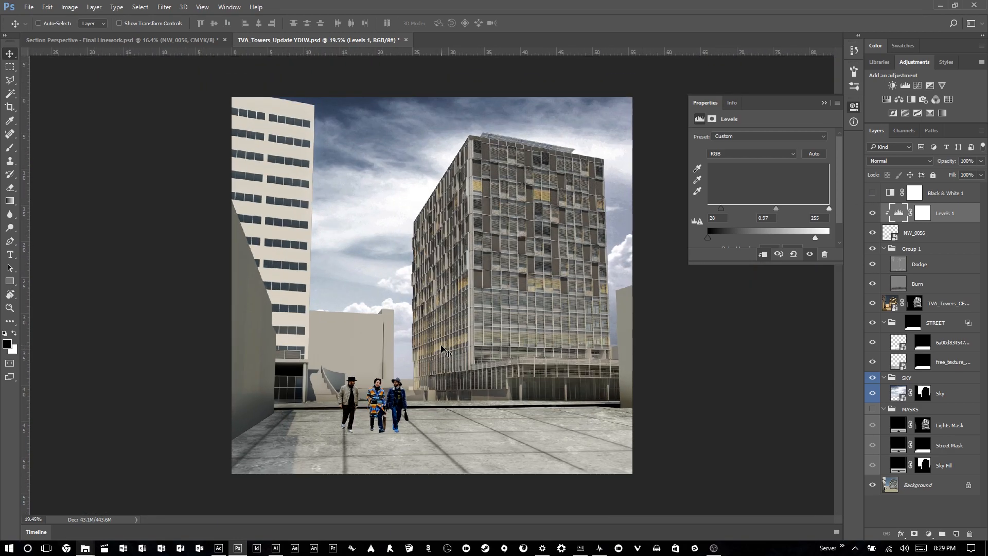
{"action": "scroll", "coordinate": [442, 350], "scroll_direction": "down", "scroll_amount": 1}
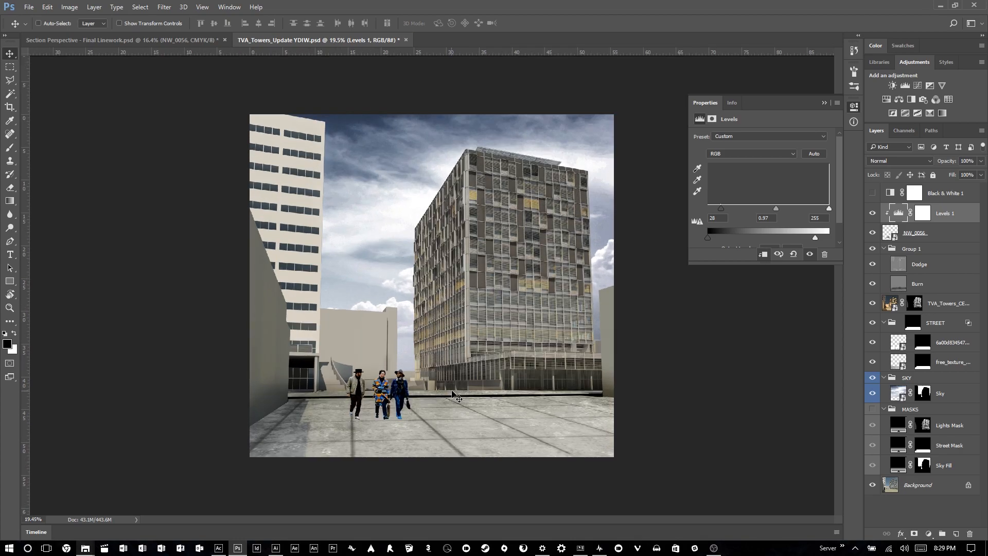
{"action": "scroll", "coordinate": [441, 350], "scroll_direction": "up", "scroll_amount": 2}
{"action": "mouse_move", "coordinate": [85, 547]}
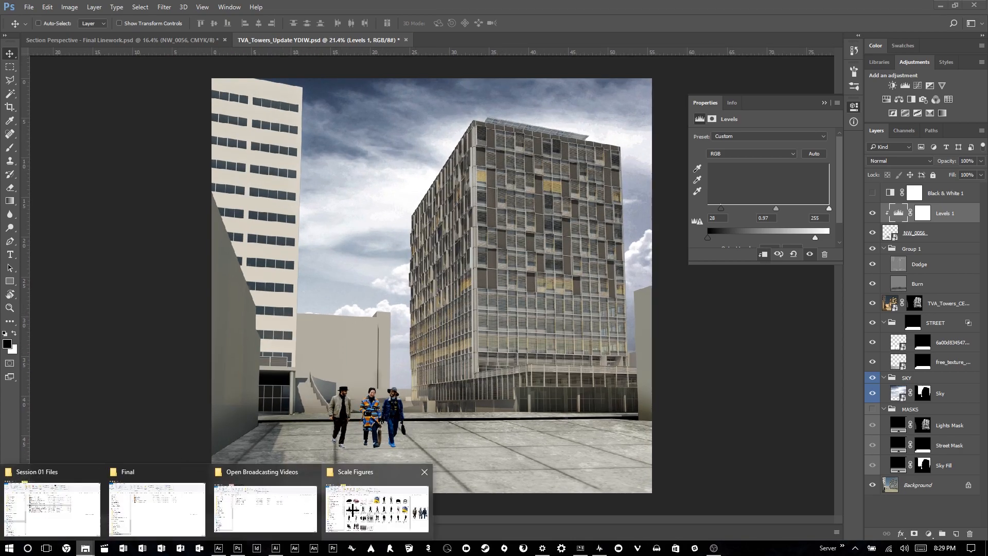
{"action": "left_click", "coordinate": [375, 502]}
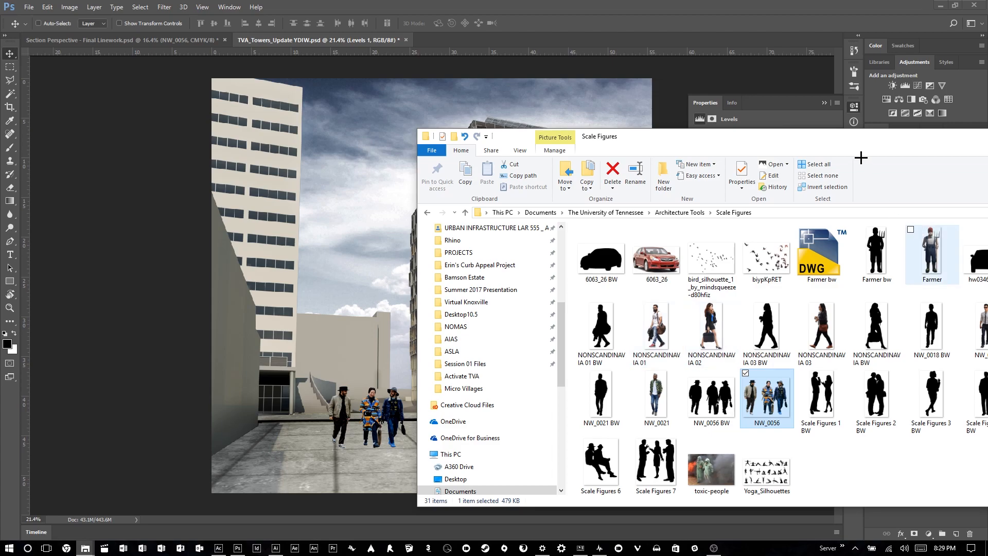
{"action": "left_click_drag", "start_coordinate": [858, 136], "coordinate": [985, 149]}
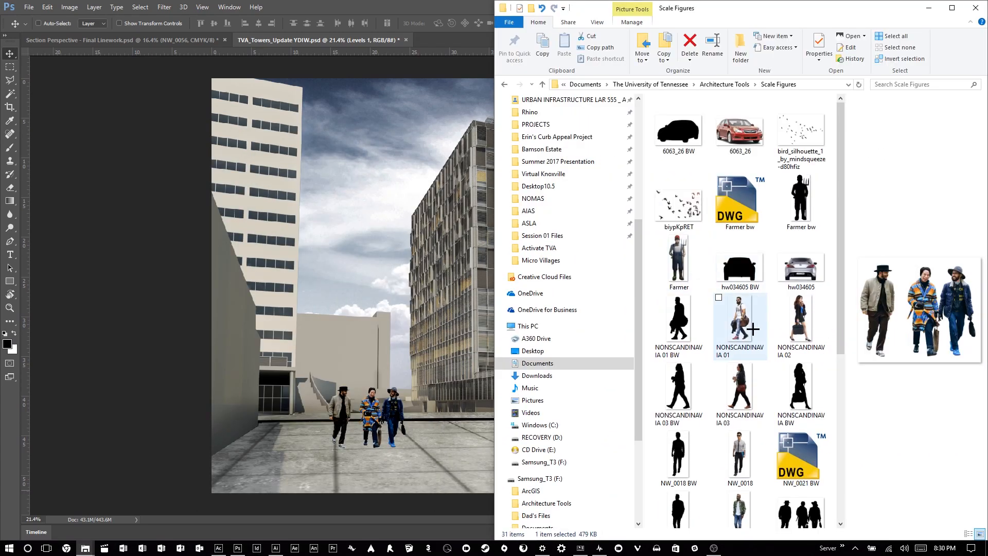
Place the NW_0021 figure from the Scale Figures folder into the towers render, standing on the plaza in front of the glazed building.
{"action": "scroll", "coordinate": [748, 330], "scroll_direction": "down", "scroll_amount": 5}
{"action": "scroll", "coordinate": [758, 297], "scroll_direction": "up", "scroll_amount": 5}
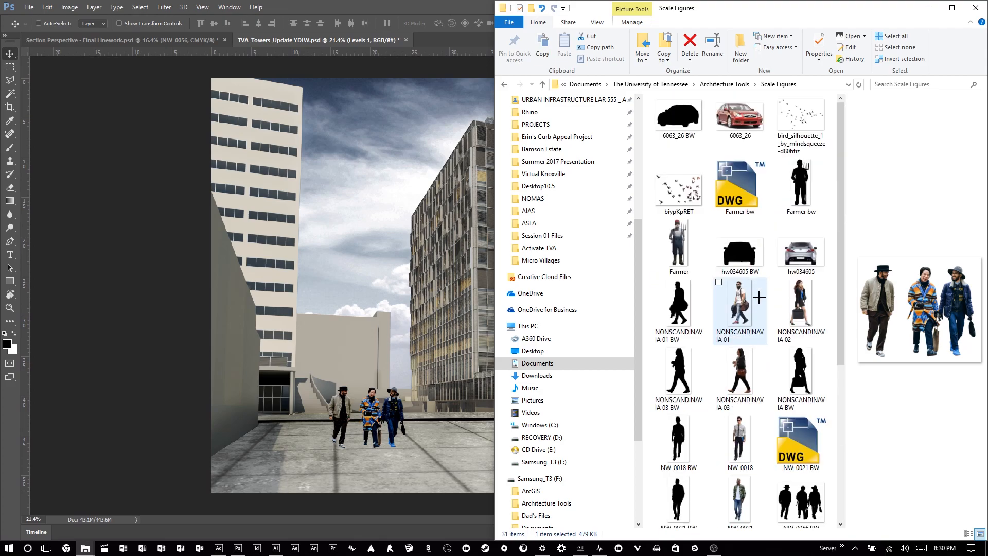
{"action": "scroll", "coordinate": [747, 441], "scroll_direction": "down", "scroll_amount": 3}
{"action": "left_click_drag", "start_coordinate": [740, 362], "coordinate": [444, 407]}
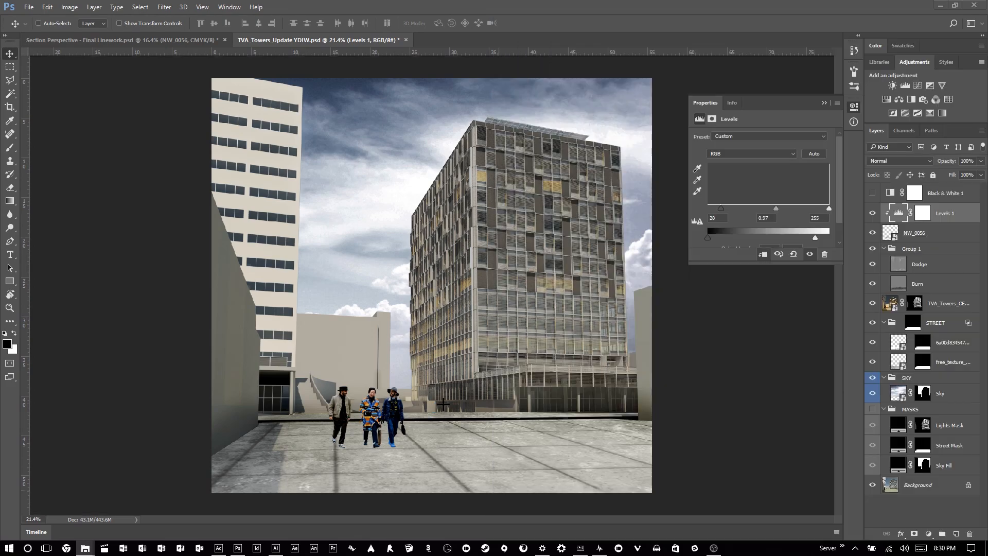
{"action": "left_click_drag", "start_coordinate": [434, 274], "coordinate": [551, 405]}
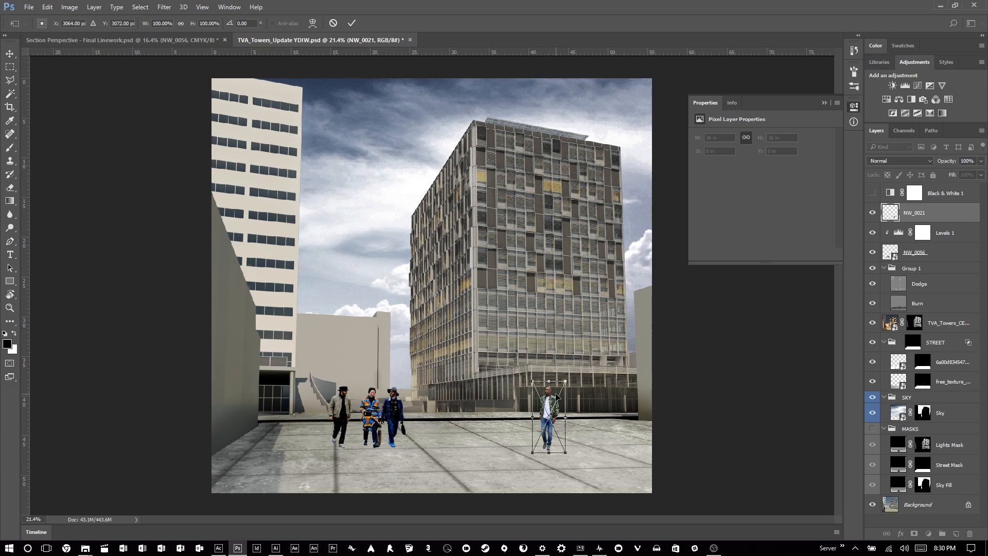
{"action": "key", "text": "Return"}
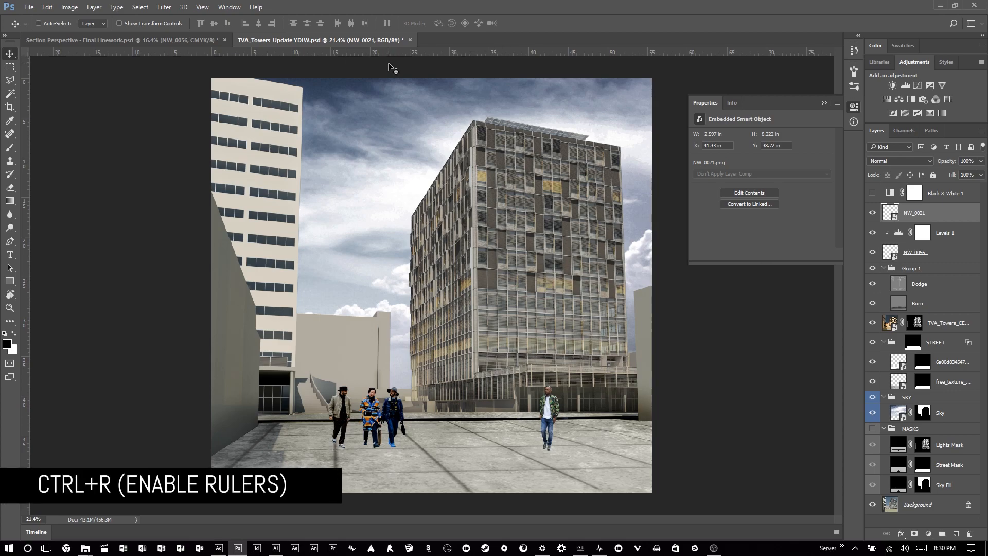
Add a horizontal guide across the render at the height of the figures' heads to mark the horizon.
{"action": "key", "text": "ctrl+r"}
{"action": "key", "text": "ctrl+r"}
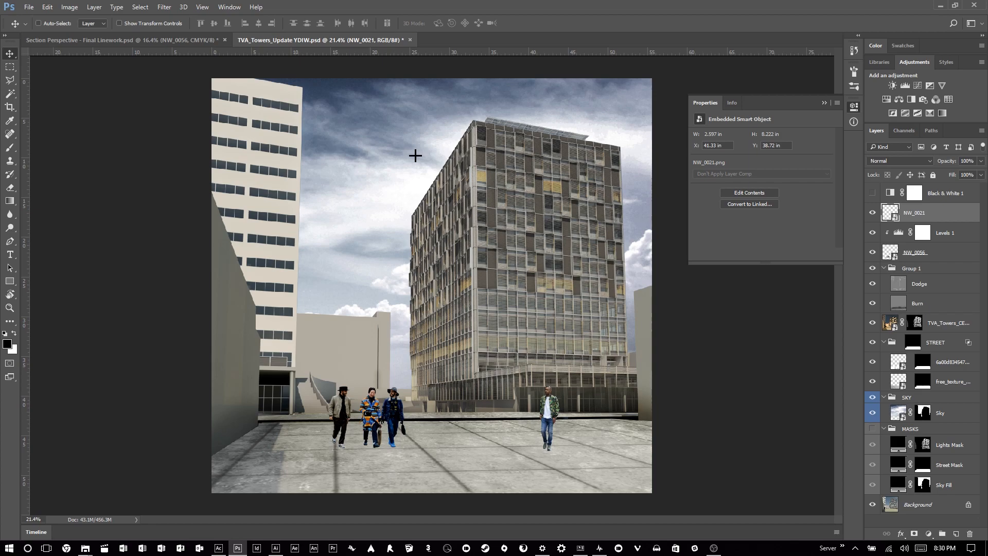
{"action": "left_click_drag", "start_coordinate": [415, 155], "coordinate": [435, 396]}
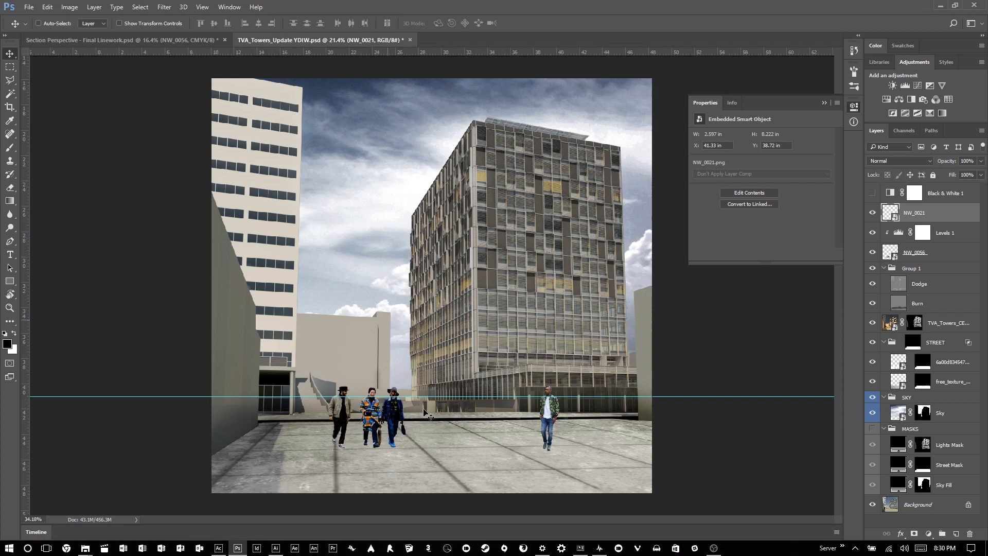
Lower the NW_0021 figure to Y about 39.61 in and the NW_0056 group slightly, lining their heads up with the horizon guide.
{"action": "scroll", "coordinate": [459, 416], "scroll_direction": "up", "scroll_amount": 5}
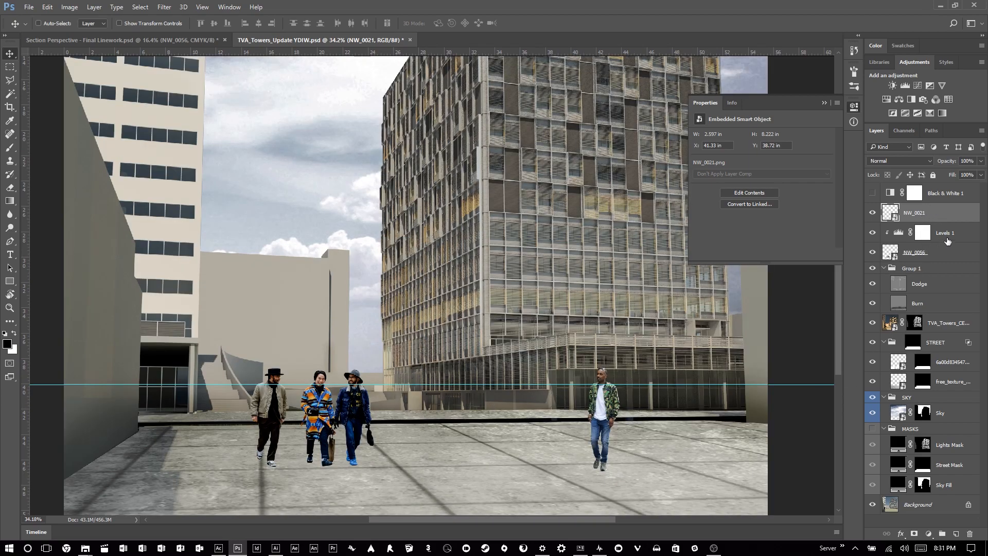
{"action": "left_click_drag", "start_coordinate": [609, 411], "coordinate": [607, 418]}
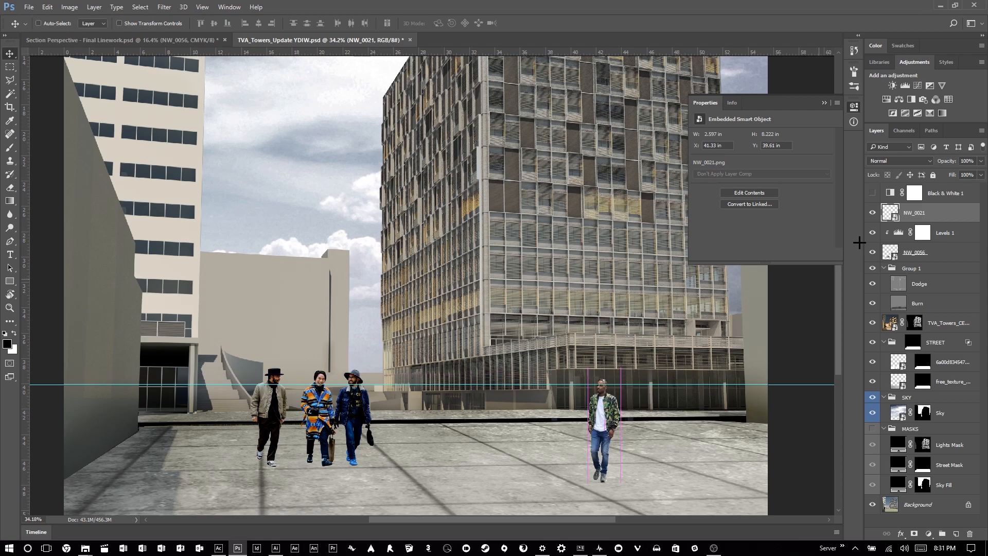
{"action": "left_click", "coordinate": [921, 251]}
{"action": "left_click_drag", "start_coordinate": [307, 417], "coordinate": [307, 419]}
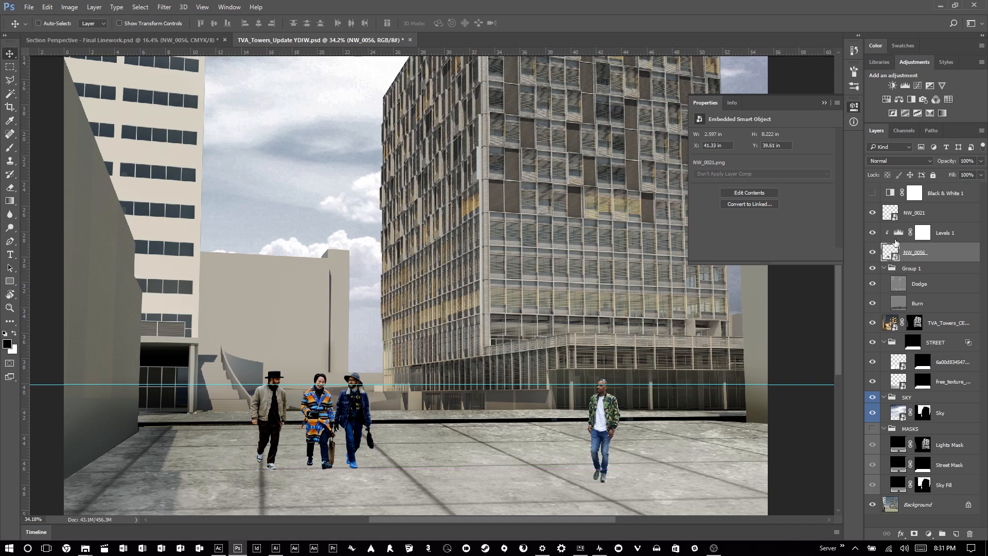
Scale NW_0021 down to about 0.97 by 3.08 in as a distant figure by the building's base, keeping its head at the horizon guide.
{"action": "left_click", "coordinate": [943, 220]}
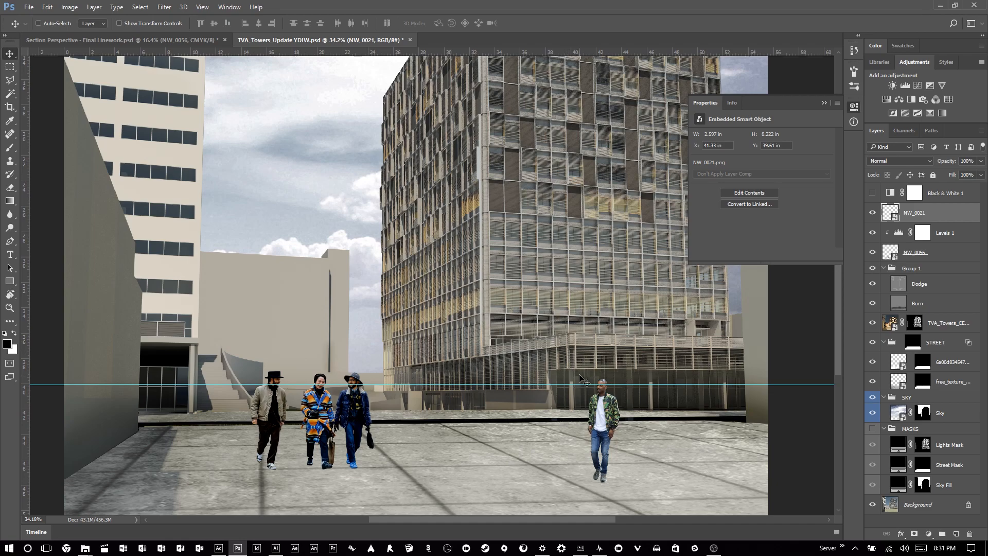
{"action": "key", "text": "ctrl+t"}
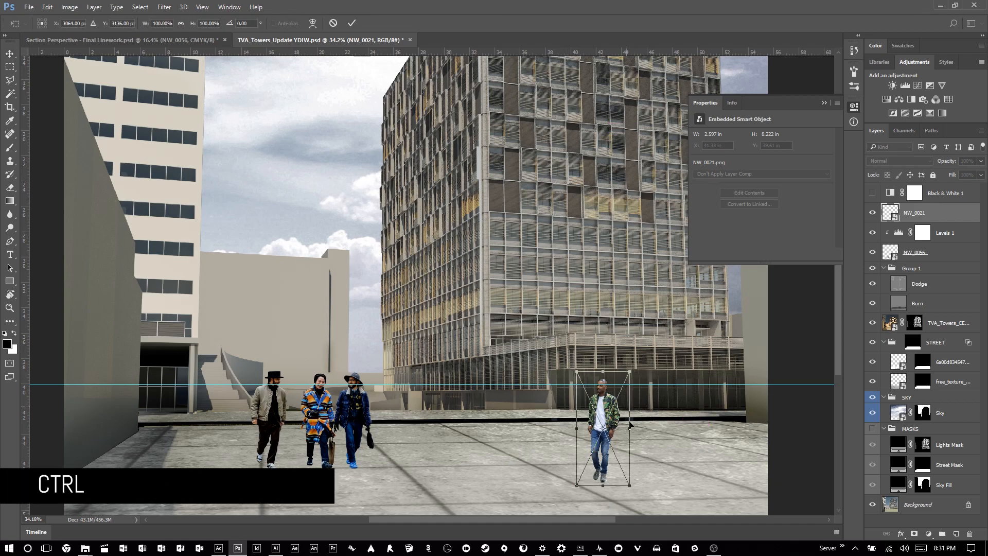
{"action": "left_click_drag", "start_coordinate": [629, 484], "coordinate": [565, 400]}
{"action": "key", "text": "Return"}
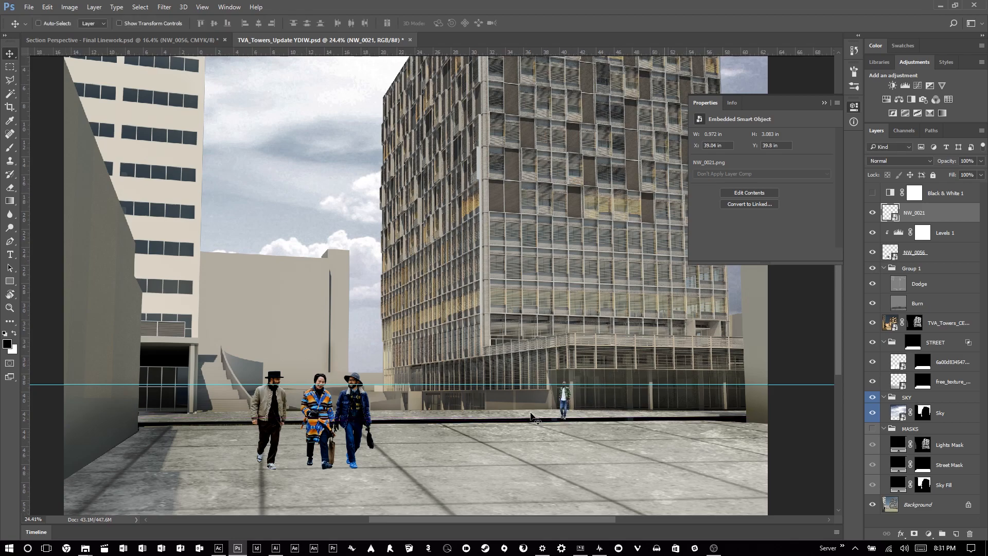
{"action": "scroll", "coordinate": [612, 412], "scroll_direction": "down", "scroll_amount": 3}
{"action": "scroll", "coordinate": [571, 423], "scroll_direction": "up", "scroll_amount": 1}
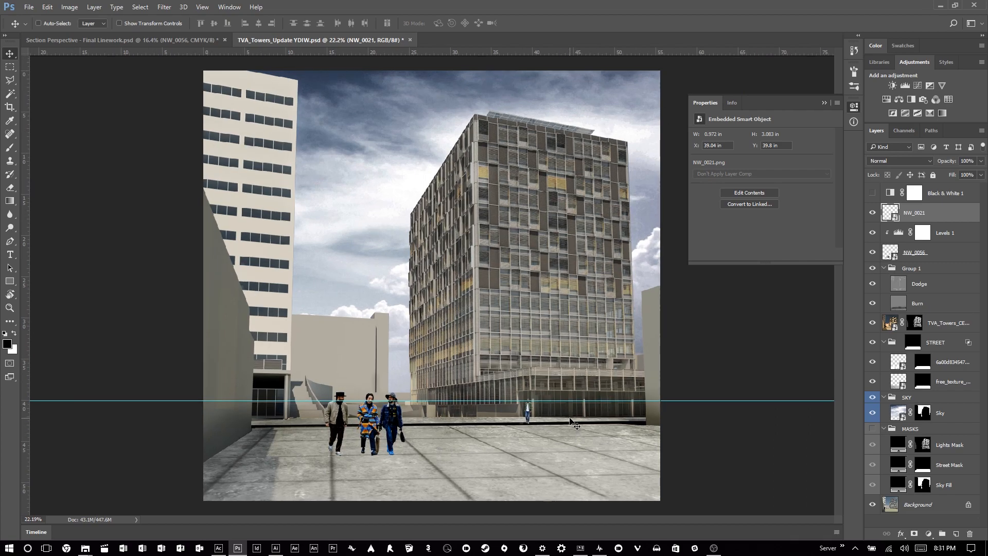